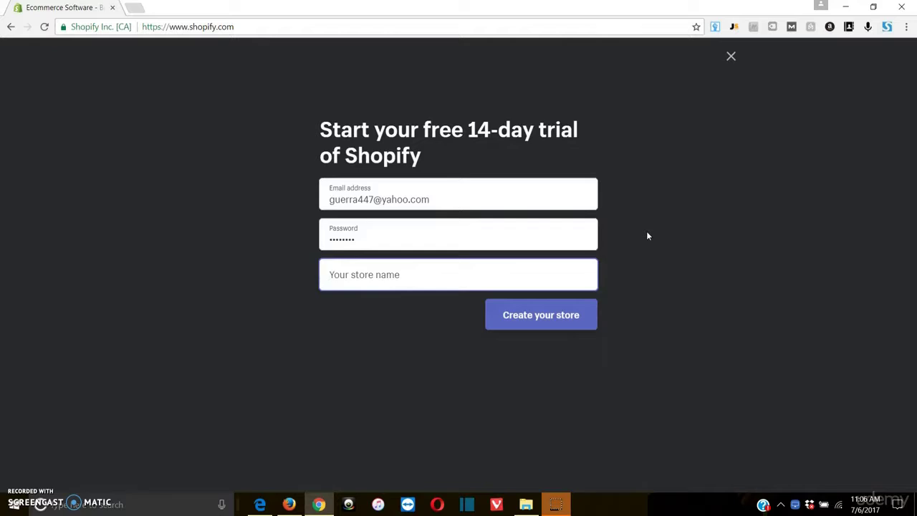
- Name the store 'Official Star Wars Gear', fixing the 'Offical' typo, and submit the sign-up
click(635, 233)
text(Star)
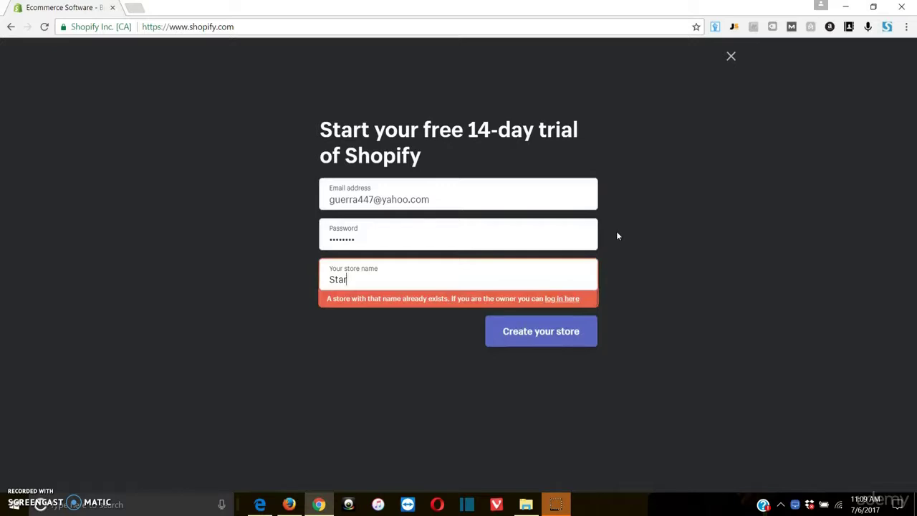
text( Wars Gear)
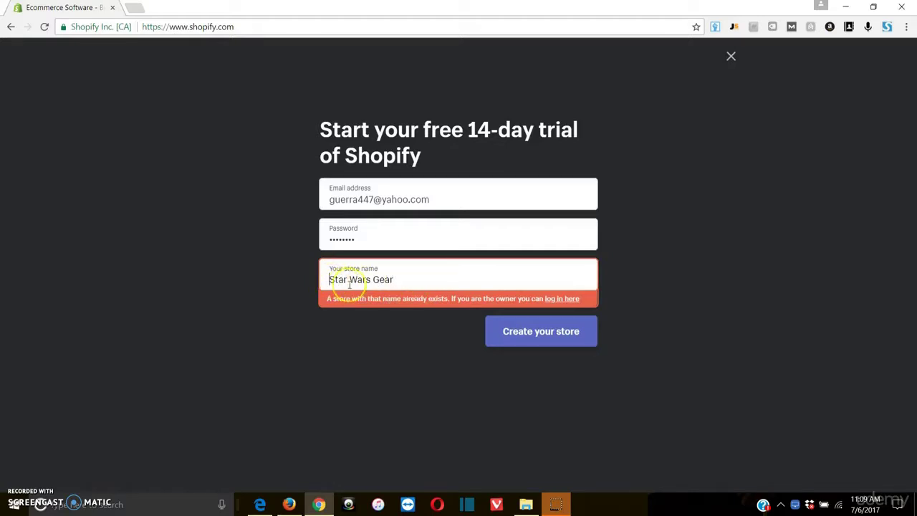
text(Offical)
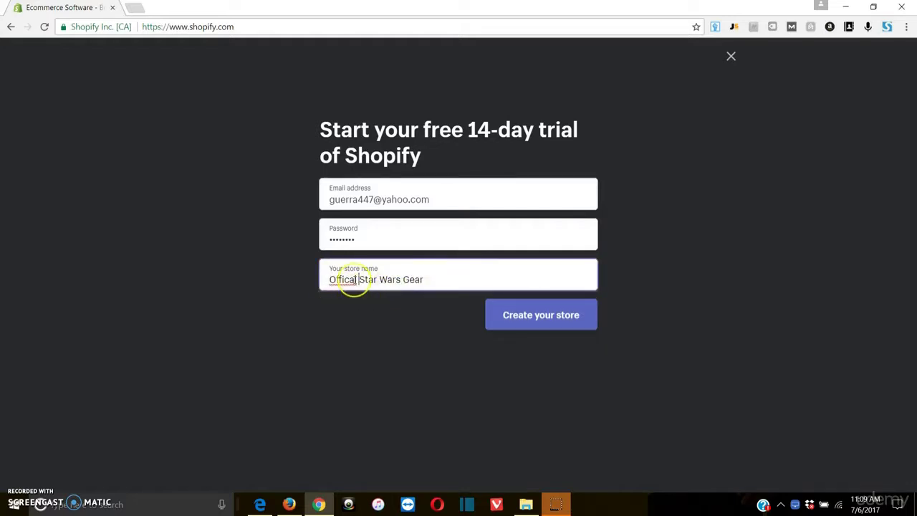
click(355, 280)
click(350, 280)
text(i)
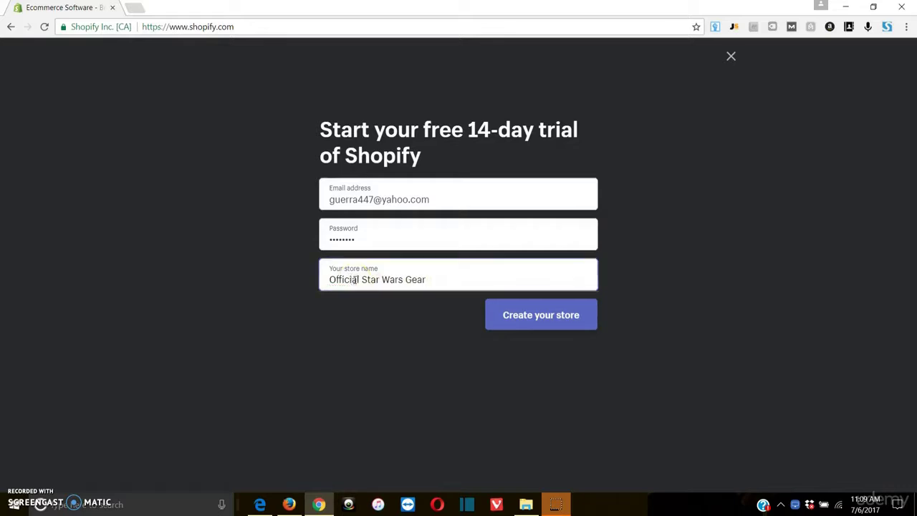
click(460, 277)
click(507, 317)
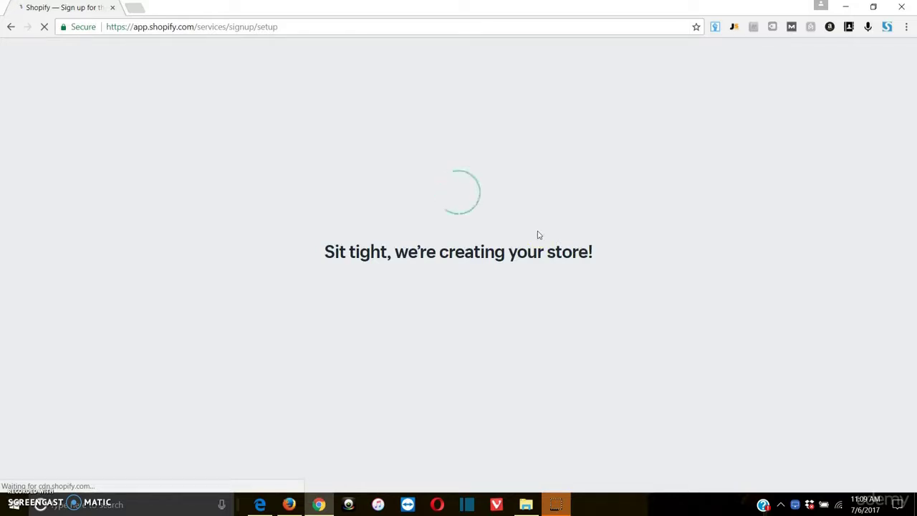
- Continue past the setup screens to the Official Star Wars Gear admin Home page
click(376, 275)
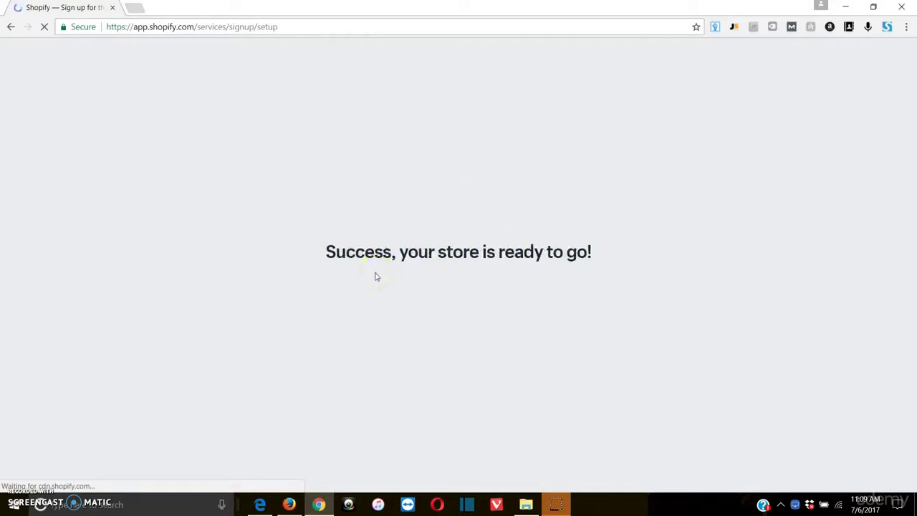
click(420, 237)
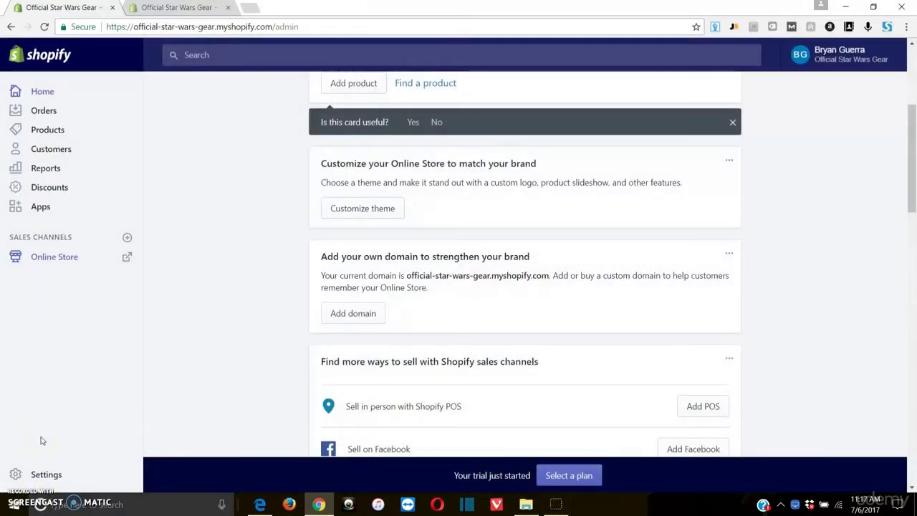
click(222, 207)
scroll(247, 192, up, 3)
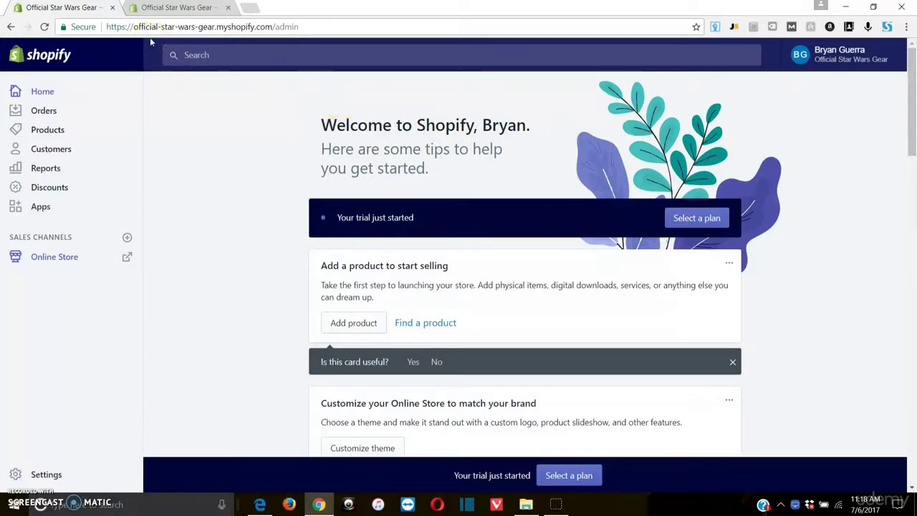
scroll(263, 201, down, 1)
scroll(264, 193, down, 2)
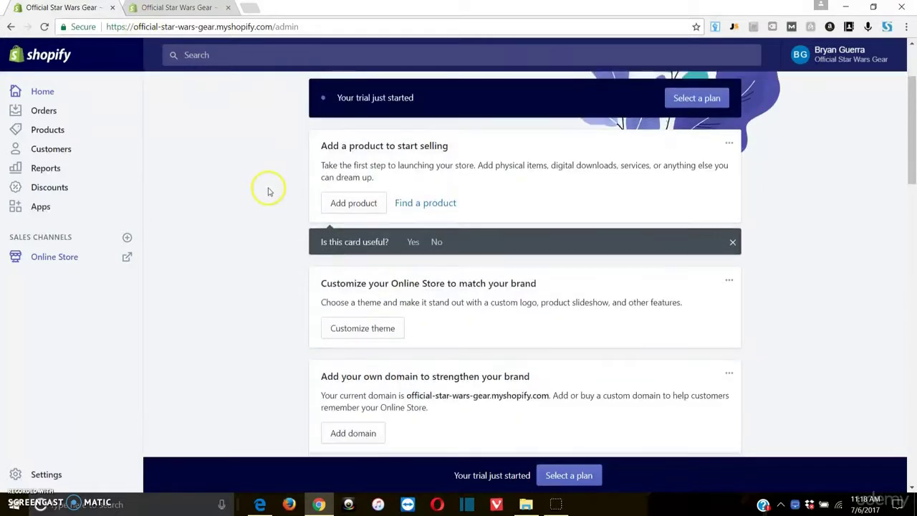
scroll(226, 222, down, 3)
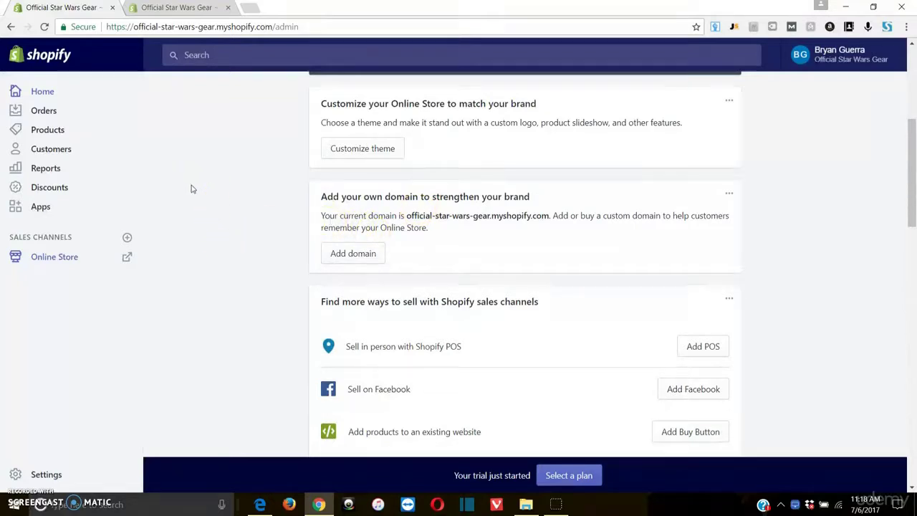
scroll(207, 167, up, 1)
scroll(207, 167, up, 4)
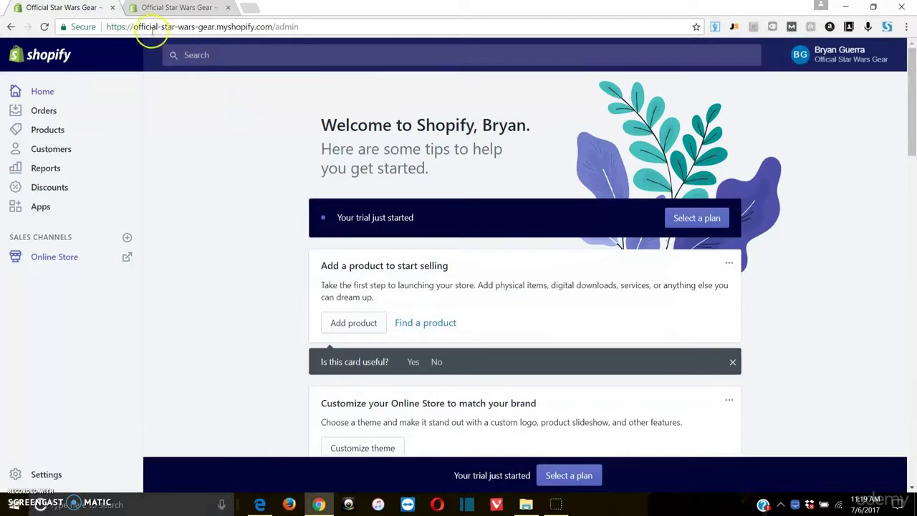
drag(133, 27, 256, 53)
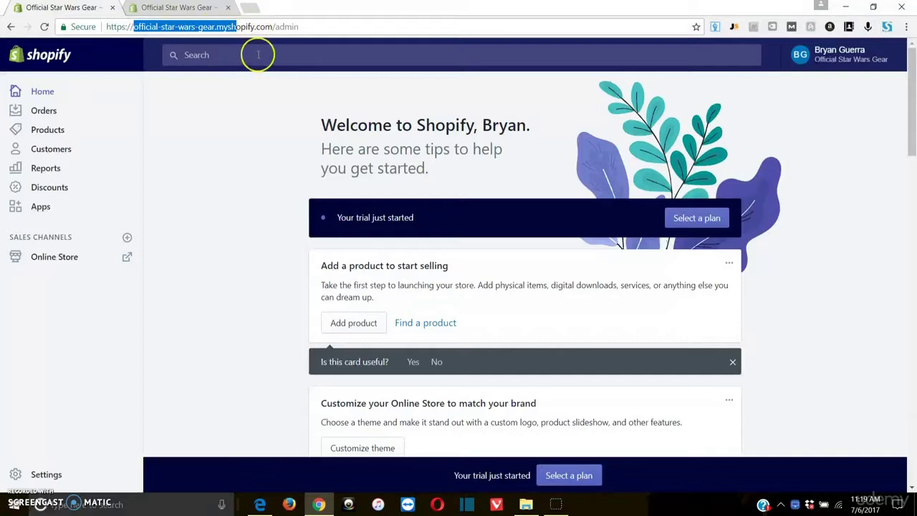
click(252, 122)
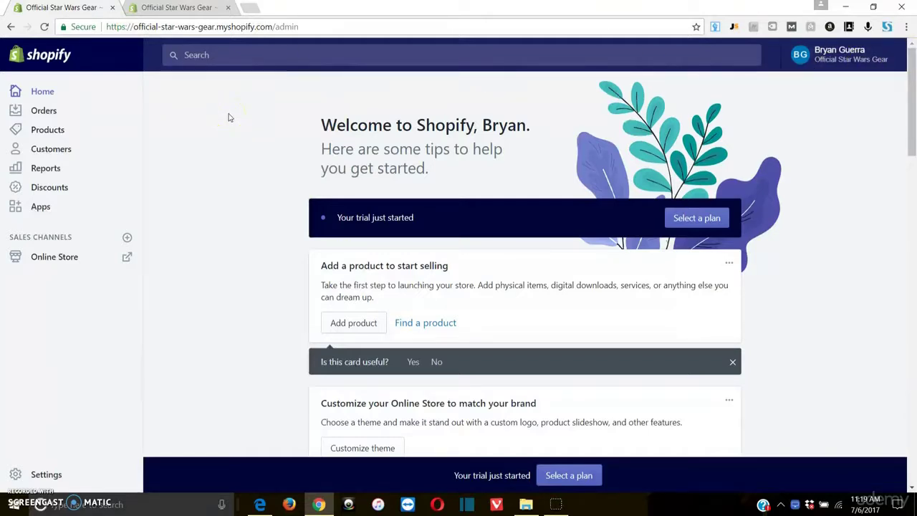
scroll(250, 139, down, 2)
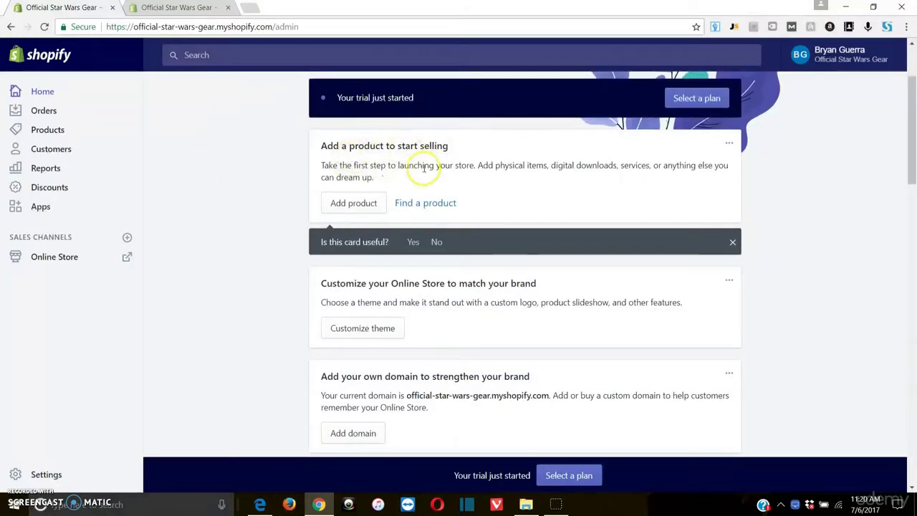
scroll(599, 236, down, 2)
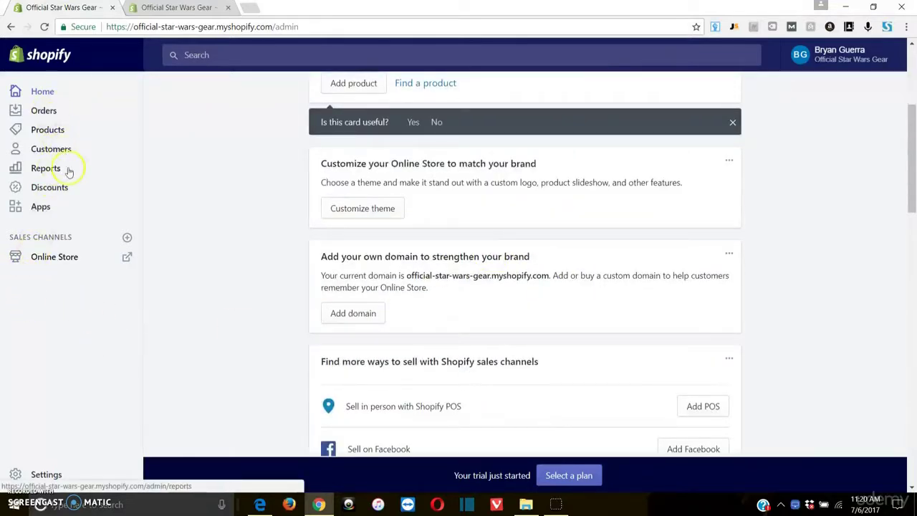
scroll(215, 211, up, 1)
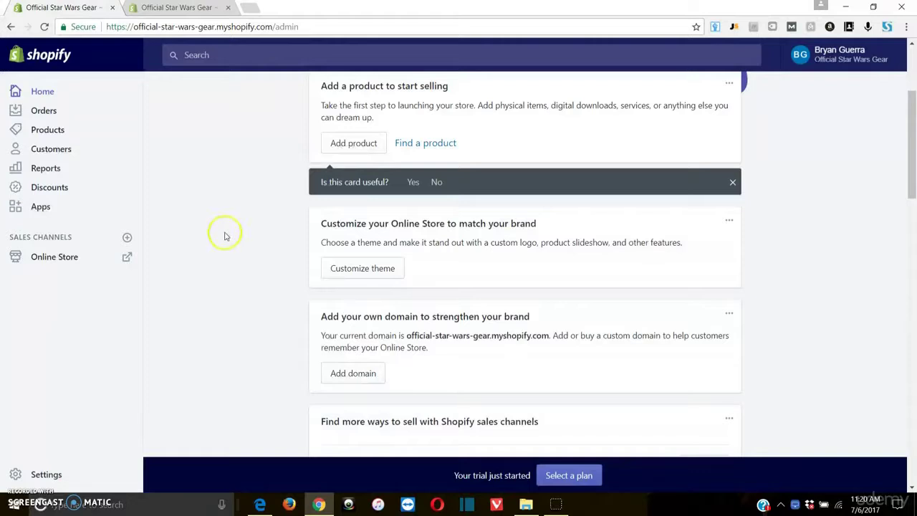
scroll(229, 231, down, 1)
scroll(239, 230, up, 2)
scroll(235, 219, up, 2)
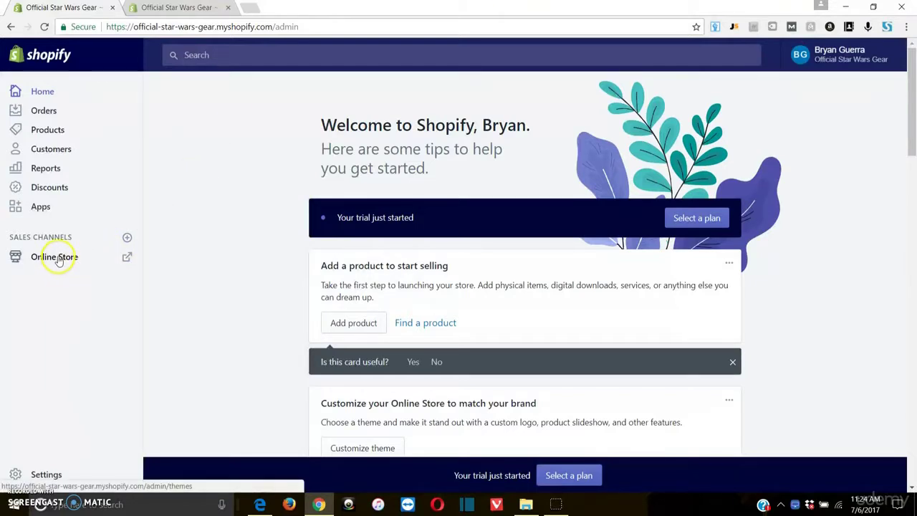
- Open the Themes page and review the live Debut theme card and free theme sections
click(150, 8)
mouse_move(566, 180)
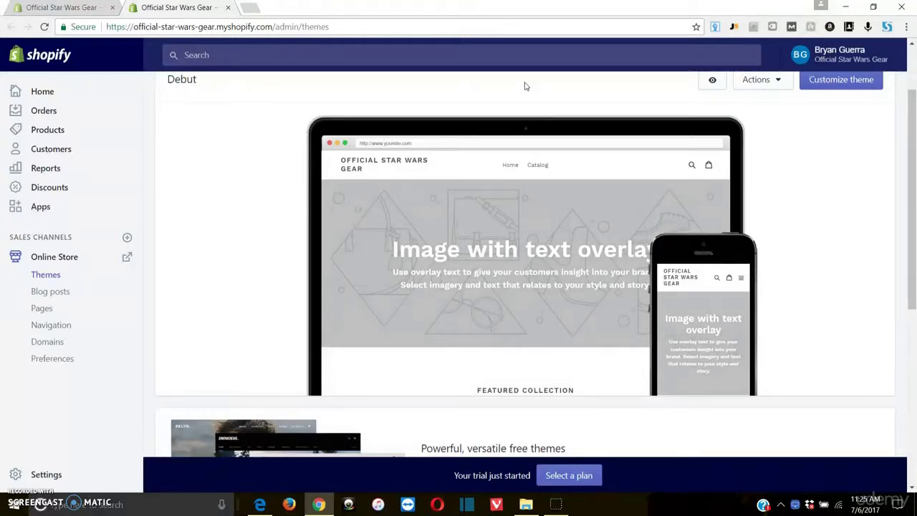
scroll(526, 86, down, 2)
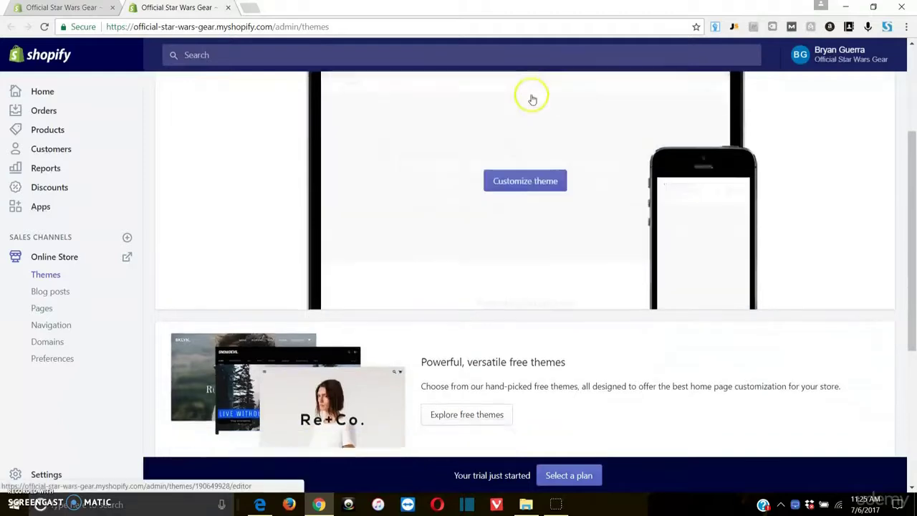
scroll(549, 54, up, 3)
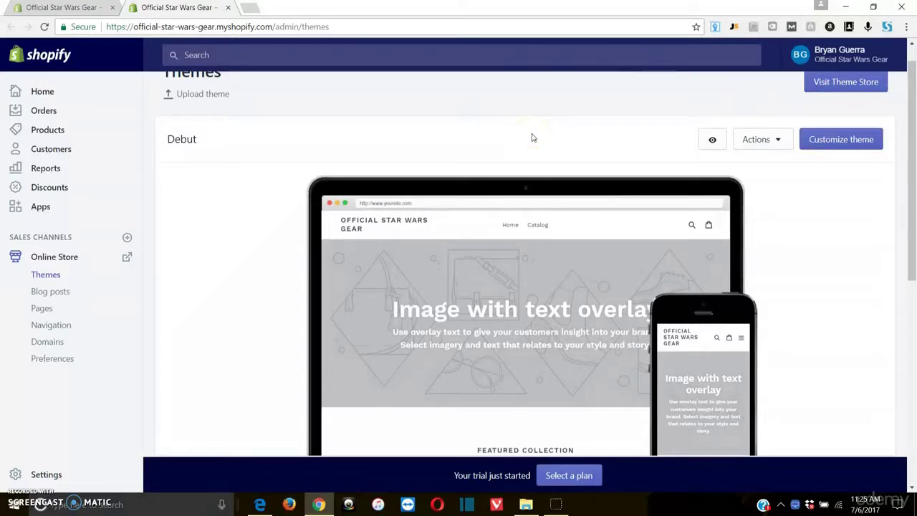
scroll(528, 174, down, 5)
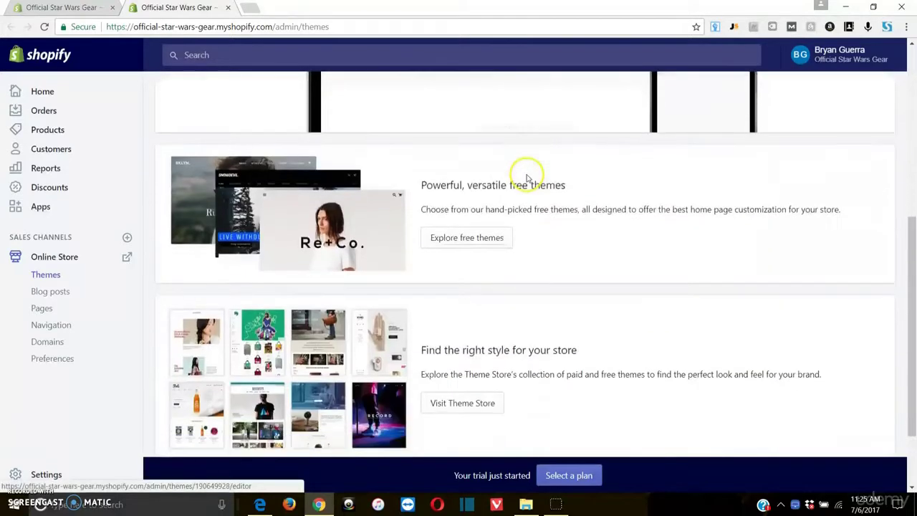
scroll(526, 175, down, 2)
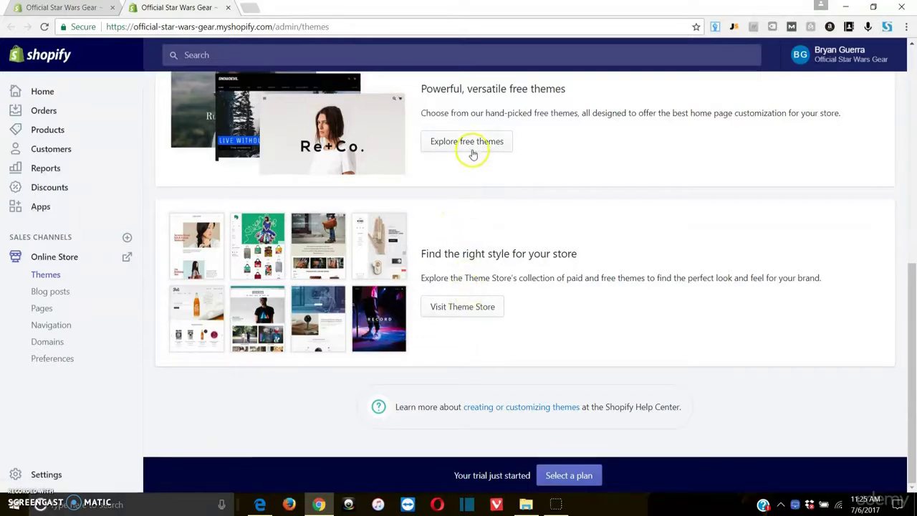
scroll(473, 150, up, 2)
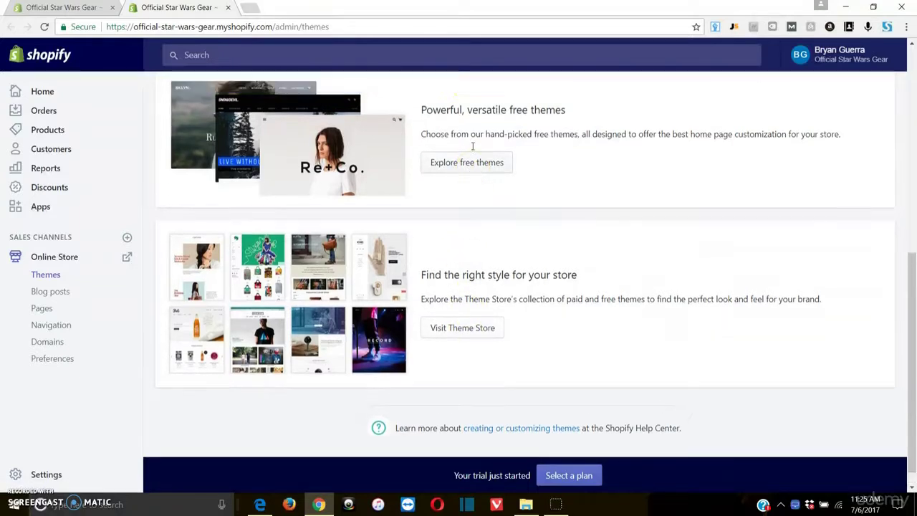
- Browse the ten free themes from Minimal to Brooklyn, ending at the top of the list
click(455, 263)
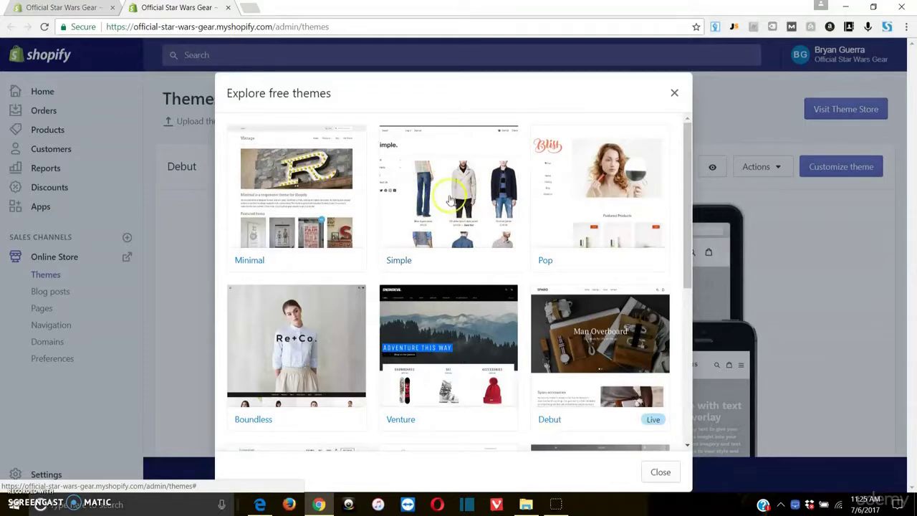
scroll(442, 183, down, 1)
scroll(444, 181, up, 1)
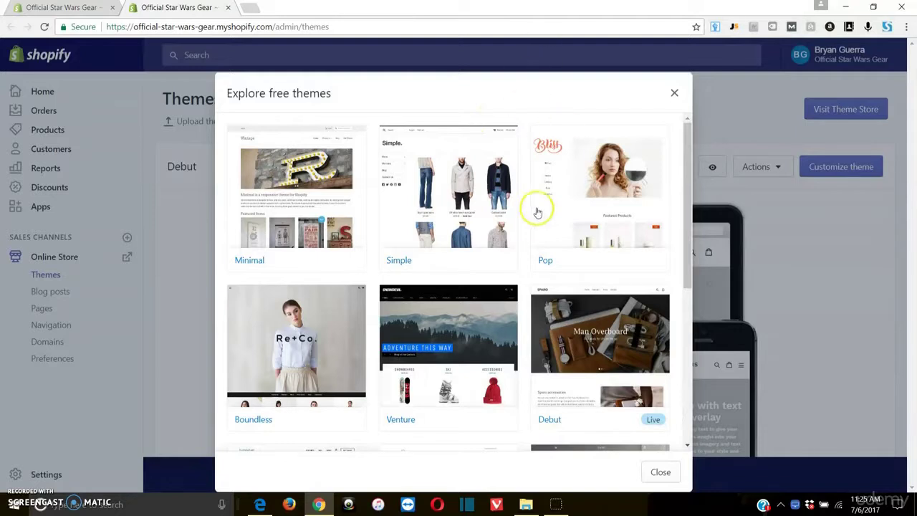
scroll(301, 118, down, 1)
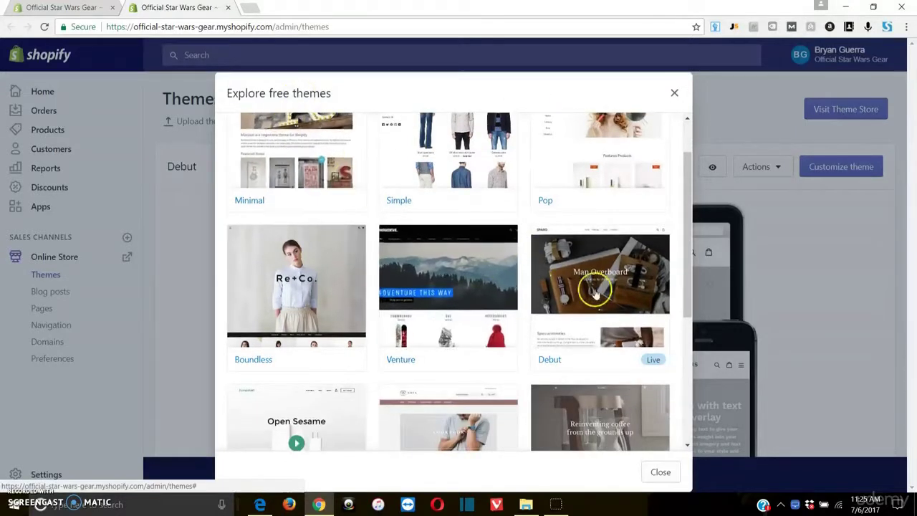
scroll(606, 290, down, 2)
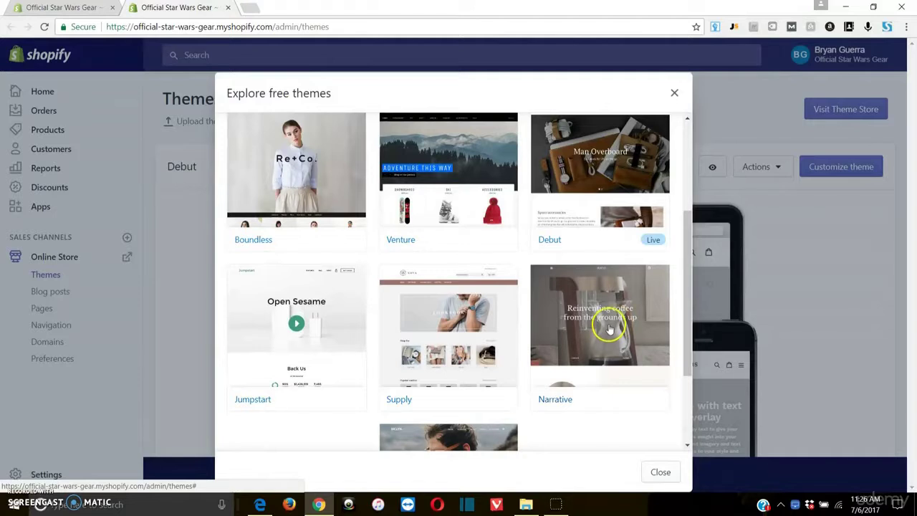
scroll(604, 322, down, 2)
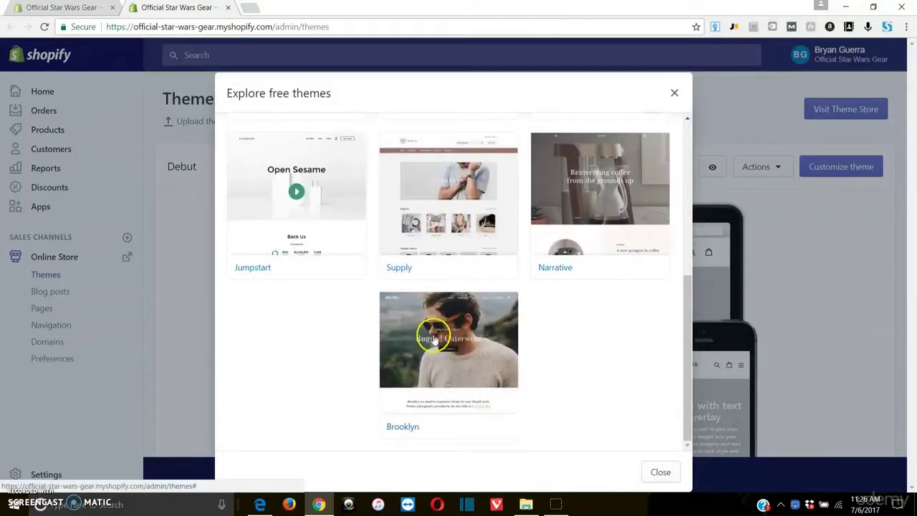
scroll(445, 333, up, 4)
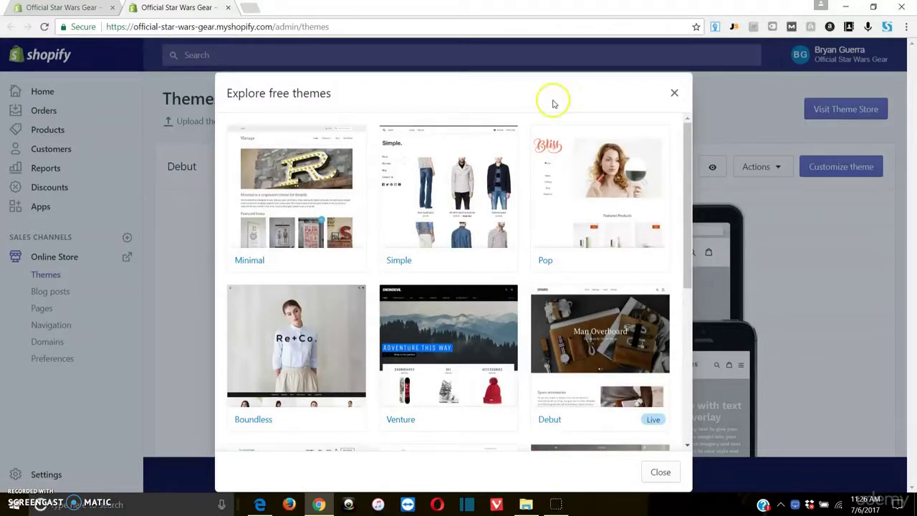
- Compare Minimal's Music and Fashion styles, then install Minimal in its Music style
click(302, 194)
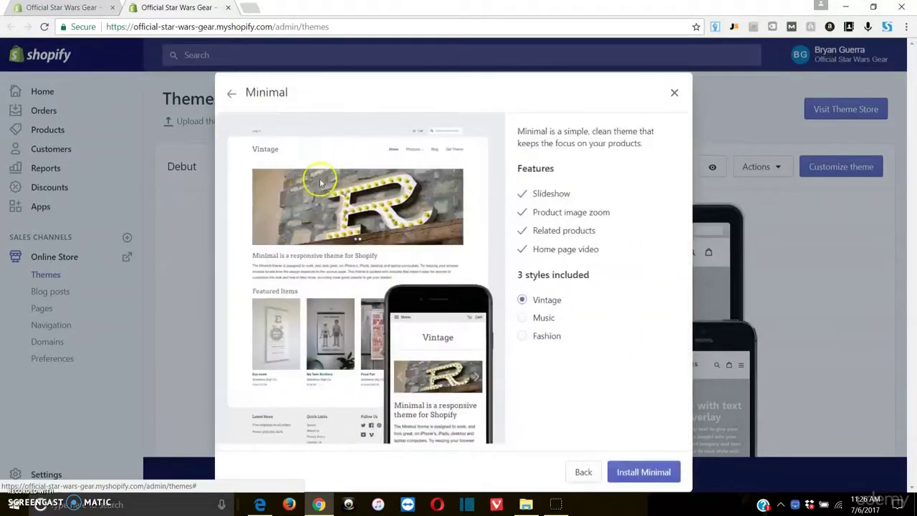
click(541, 318)
click(536, 337)
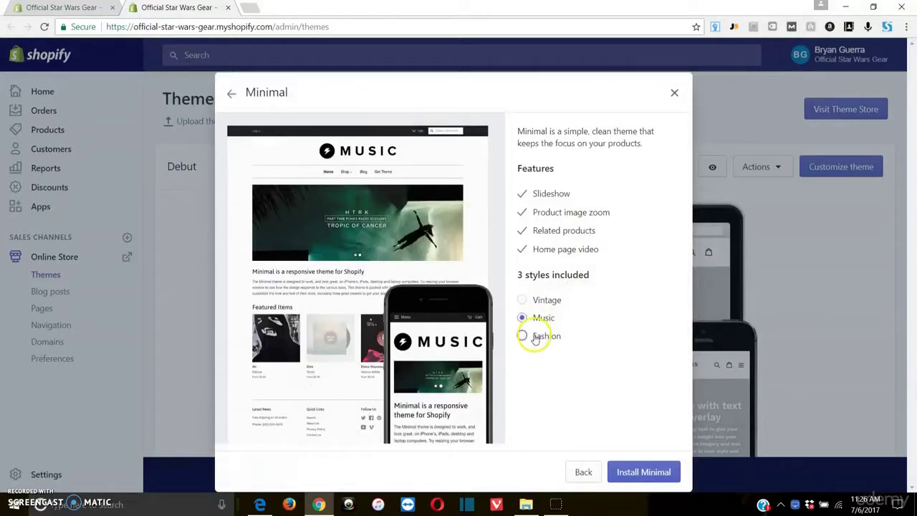
click(531, 317)
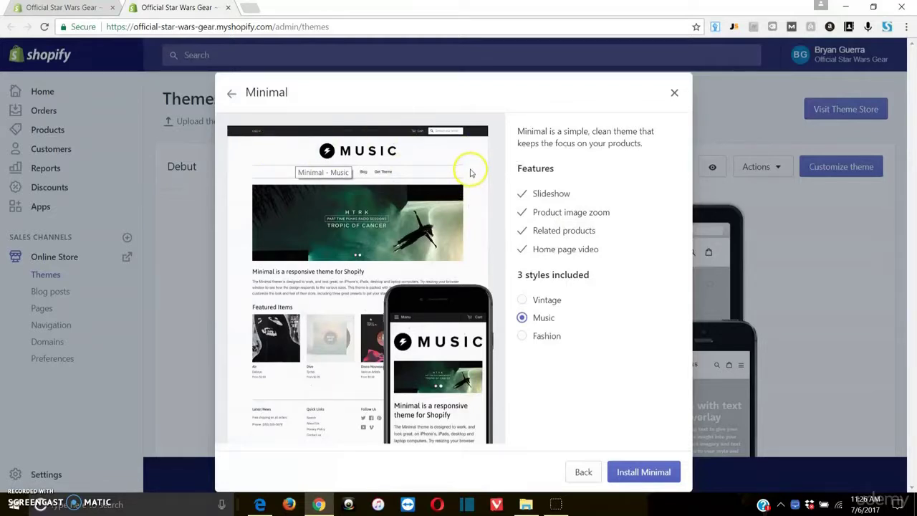
click(635, 478)
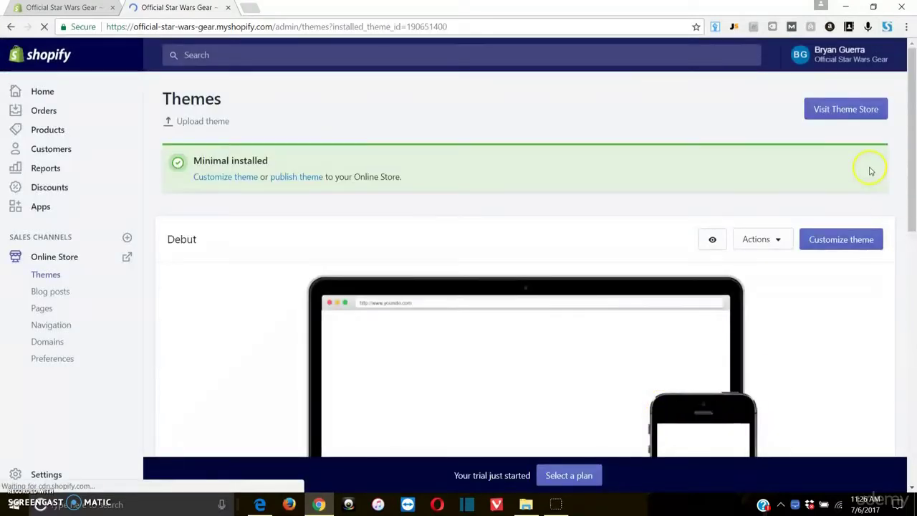
- Publish Minimal as the live theme in place of Debut and open it in the theme editor
click(291, 178)
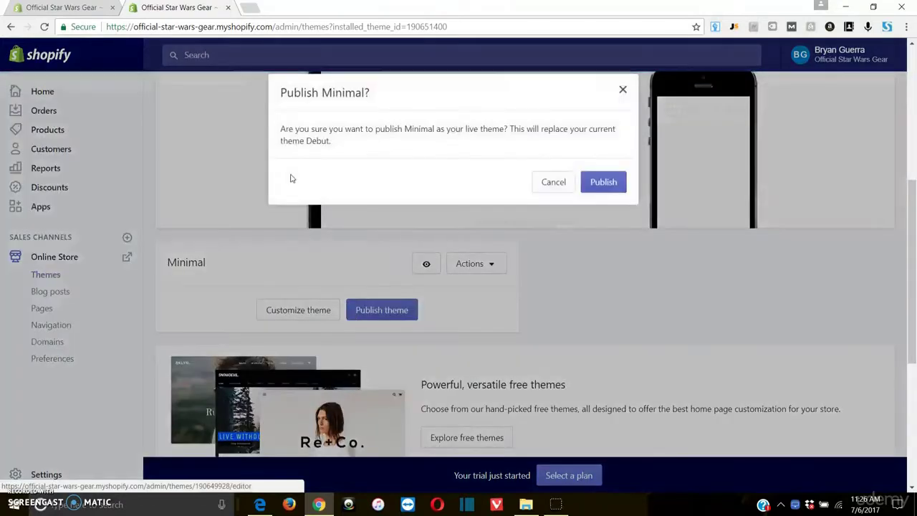
click(603, 182)
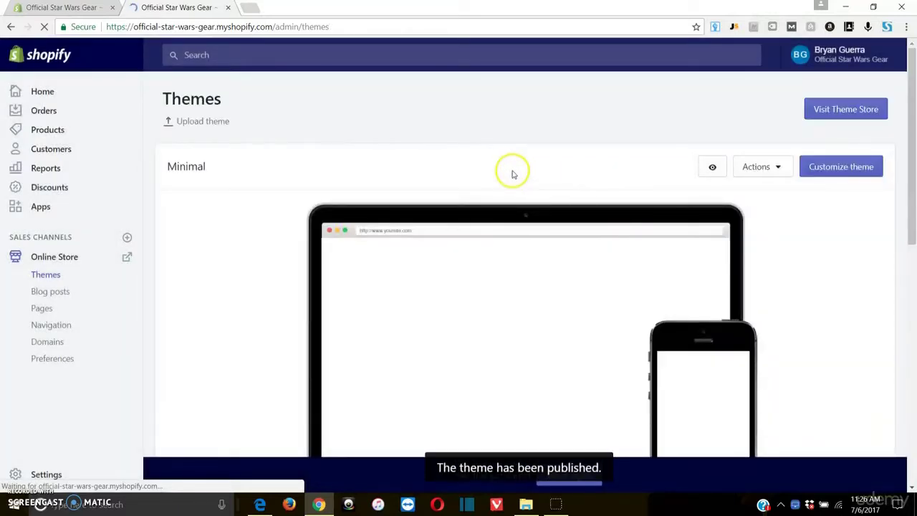
scroll(480, 165, down, 1)
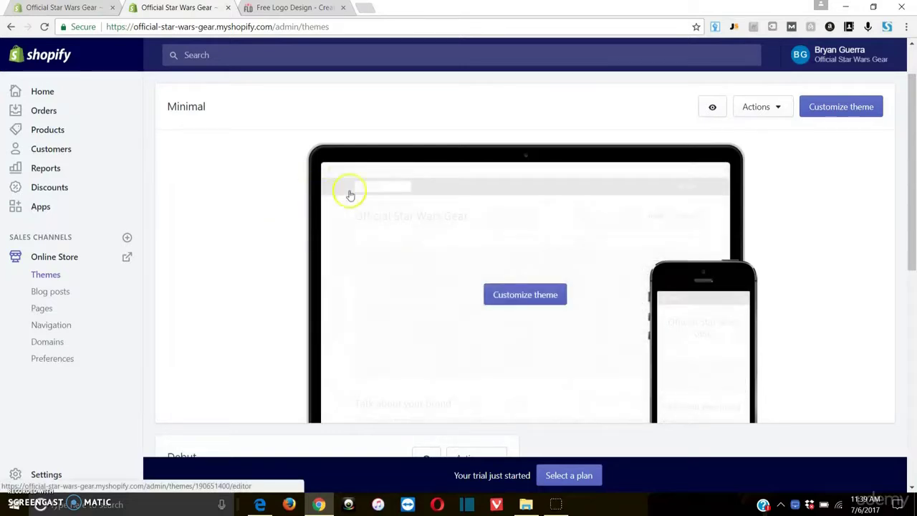
click(831, 109)
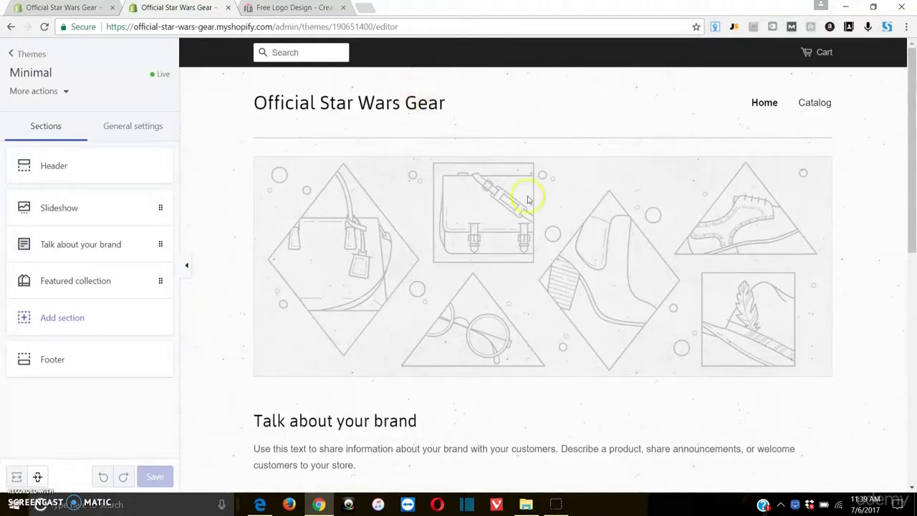
- Open the Minimal theme's Header section settings in the theme editor
click(80, 168)
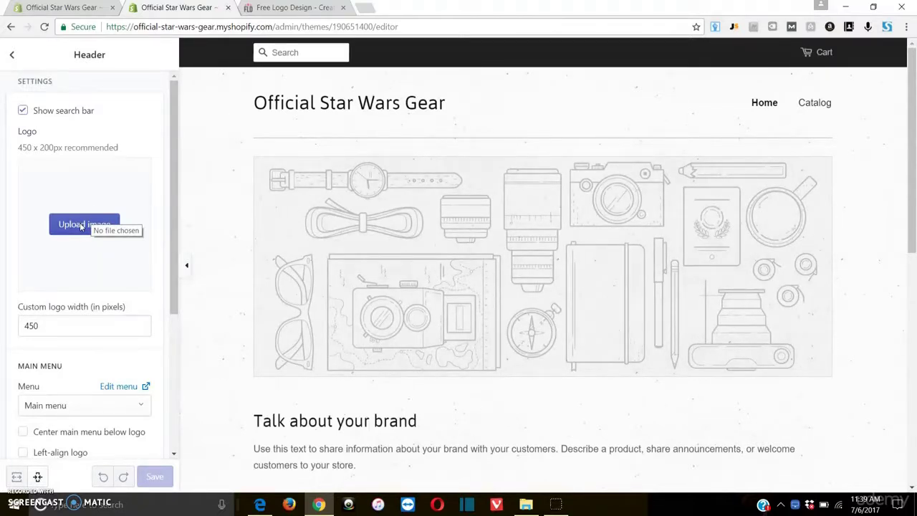
- Load fiverr.com in a new tab, then close it to return to Free Logo Design
click(367, 7)
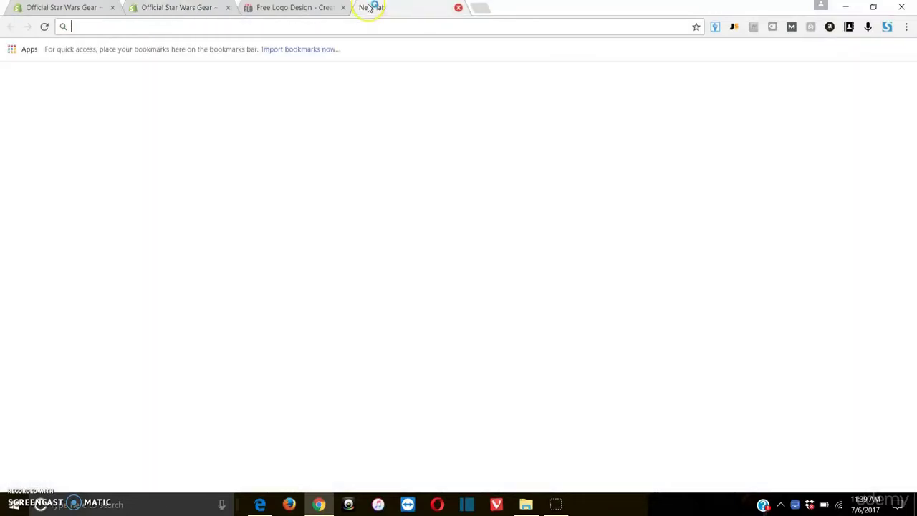
text(fiverr.com)
key(Return)
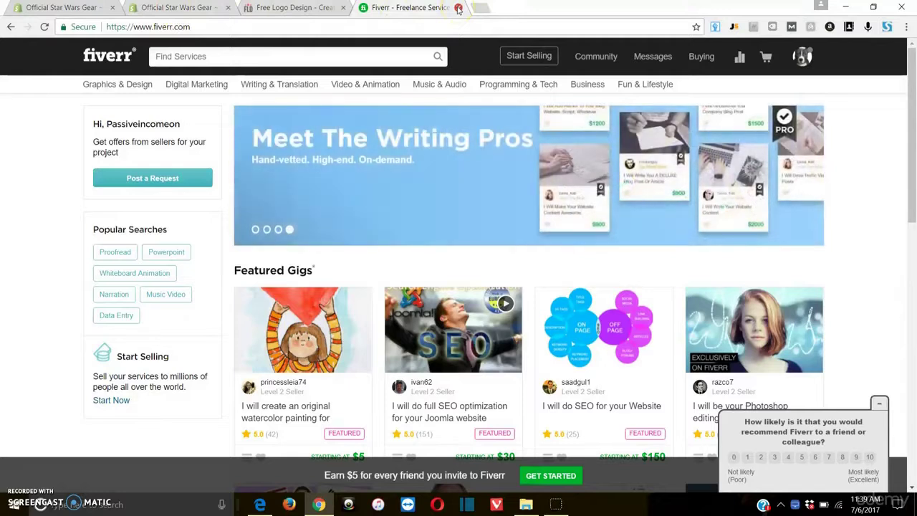
click(459, 8)
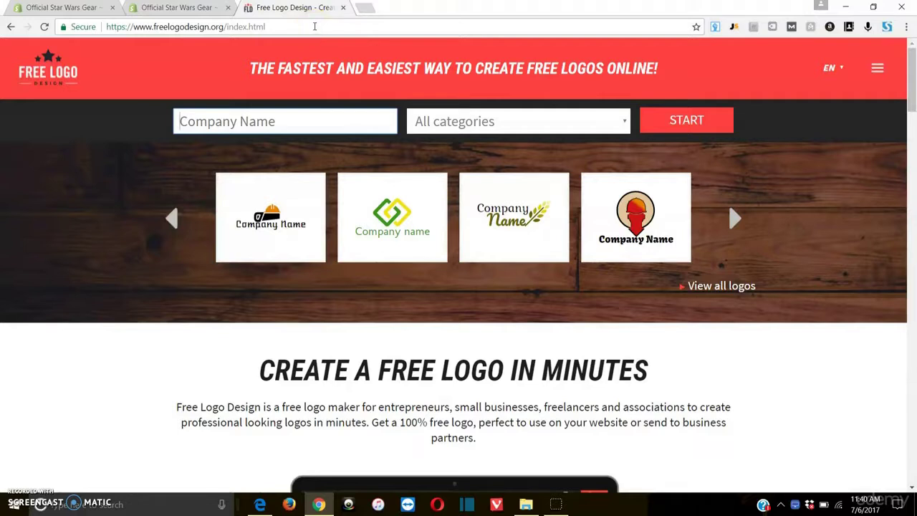
- Switch back to the Official Star Wars Gear editor tab and upload an image under the header Logo
click(161, 8)
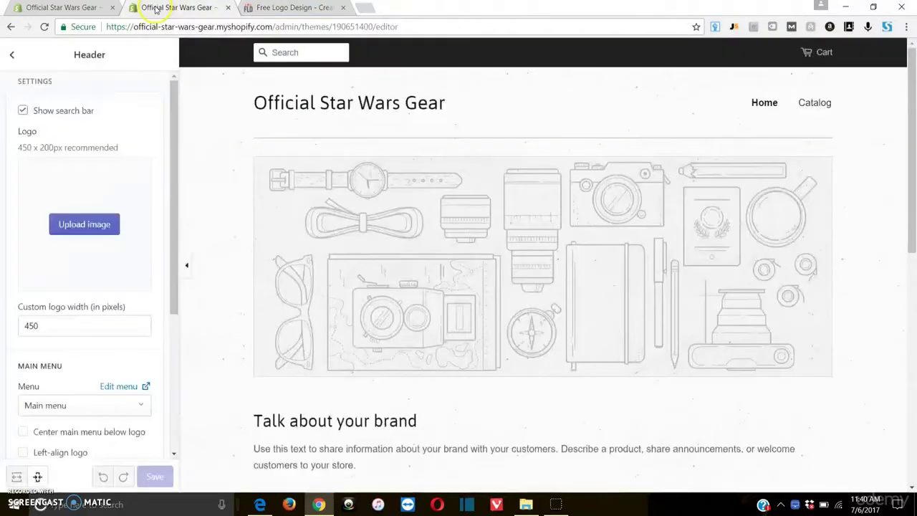
click(88, 226)
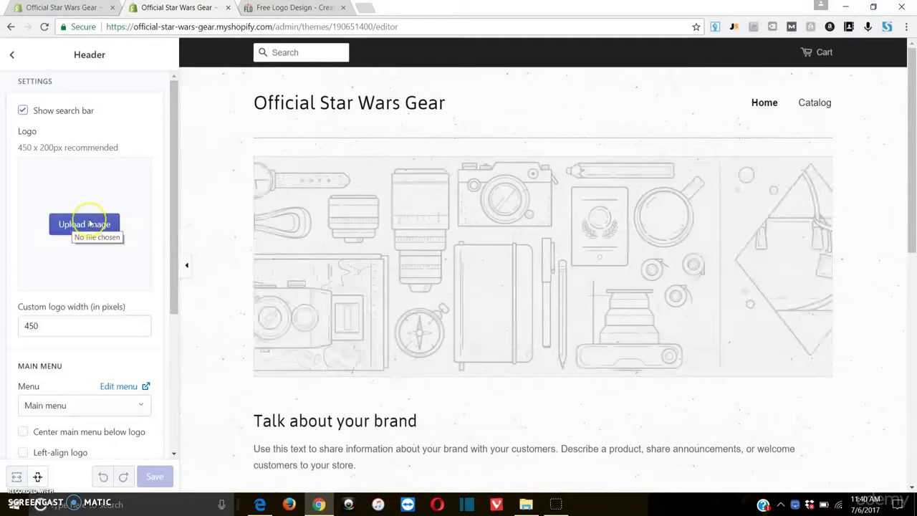
click(86, 226)
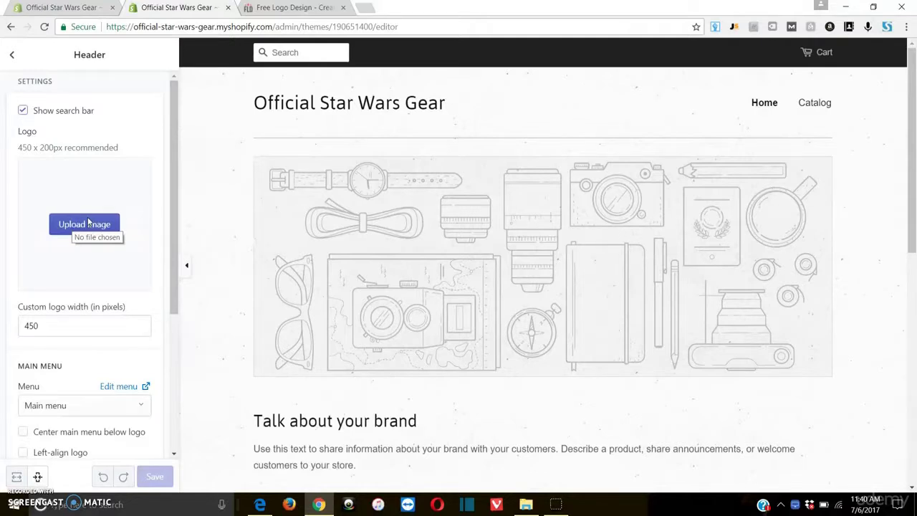
click(87, 223)
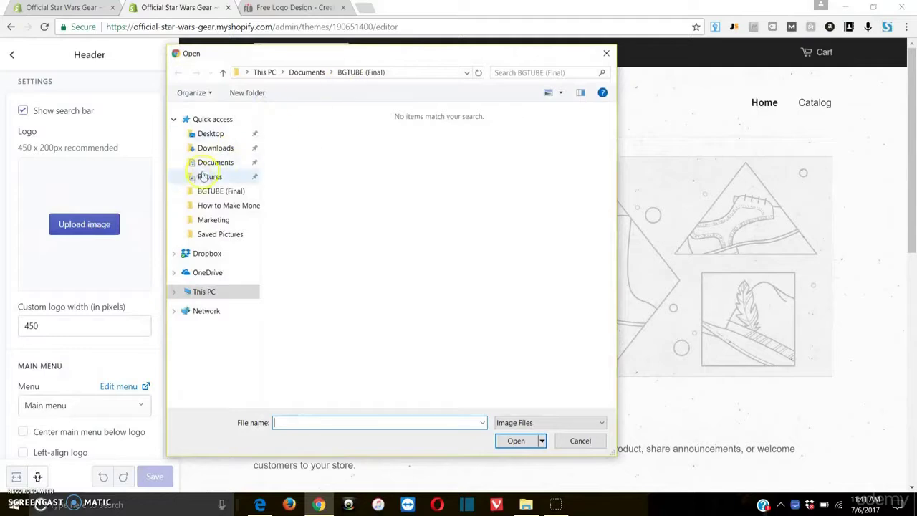
- Search Pictures > Saved Pictures for 'star wars' and upload 'star wars logo' as the header logo
click(228, 149)
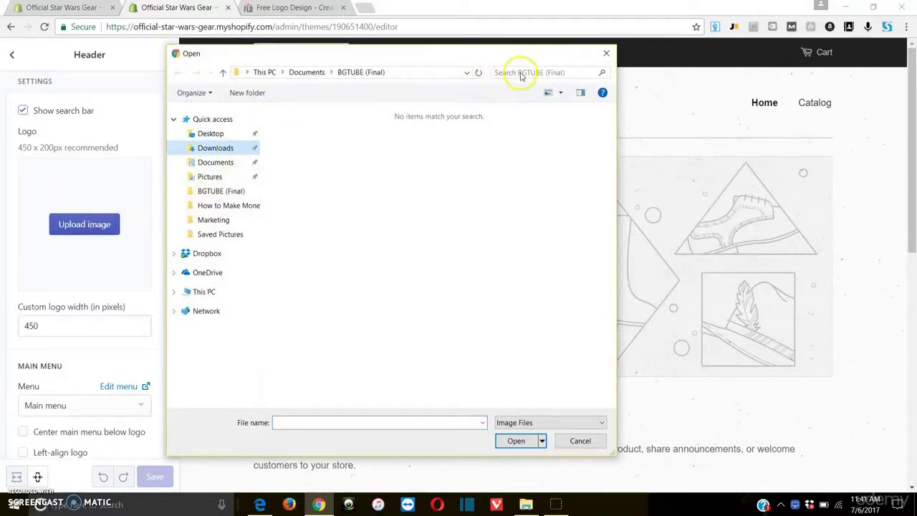
click(215, 148)
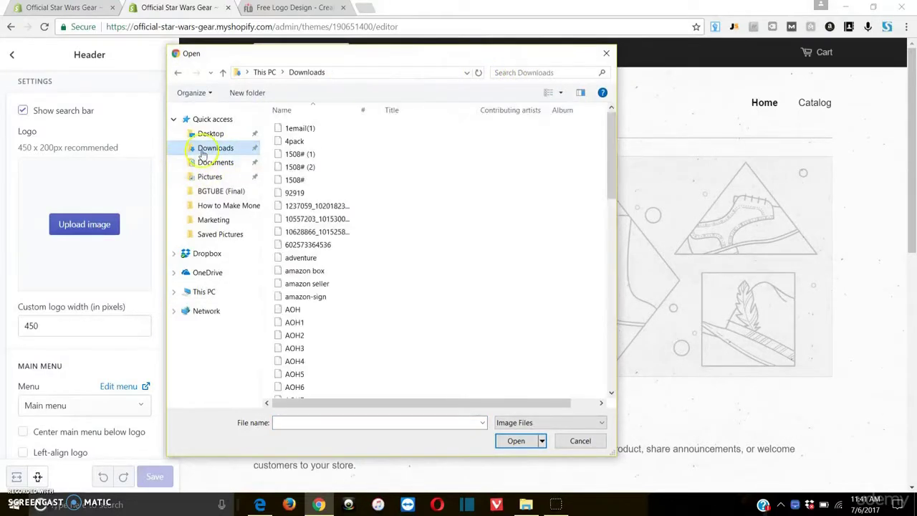
click(553, 73)
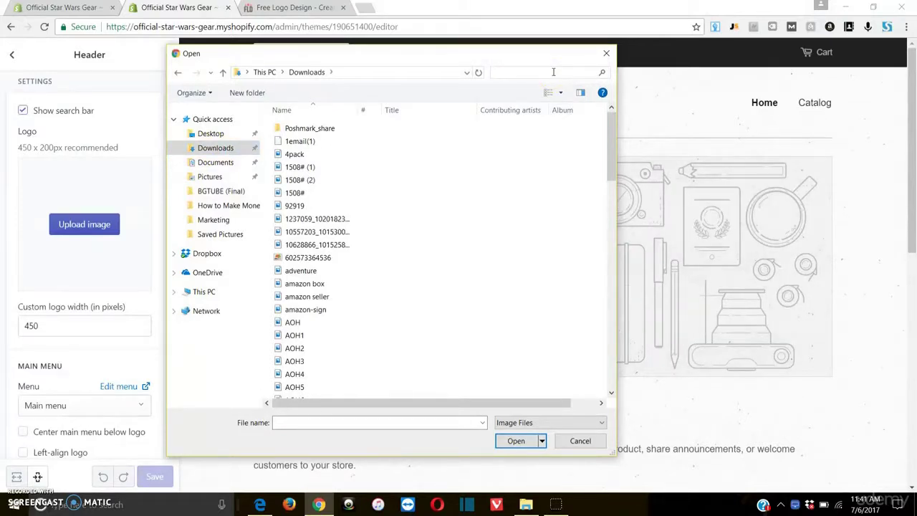
text(star war)
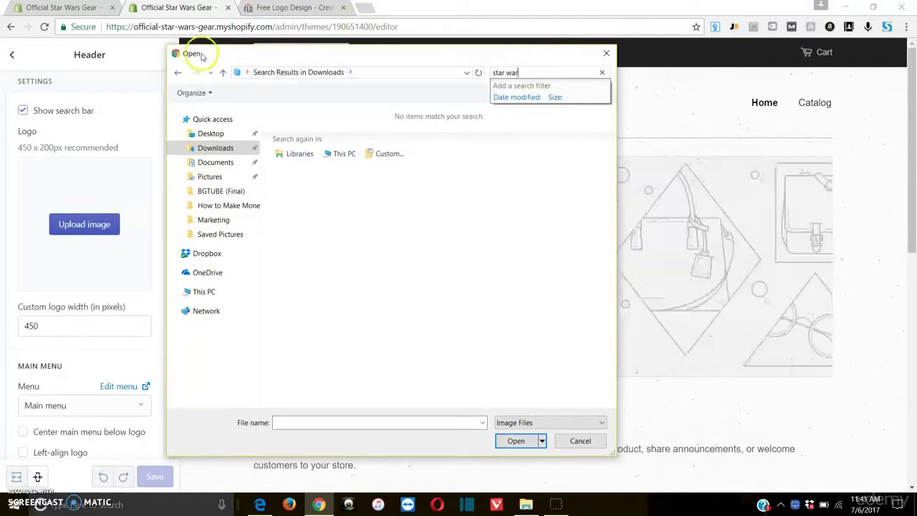
click(209, 176)
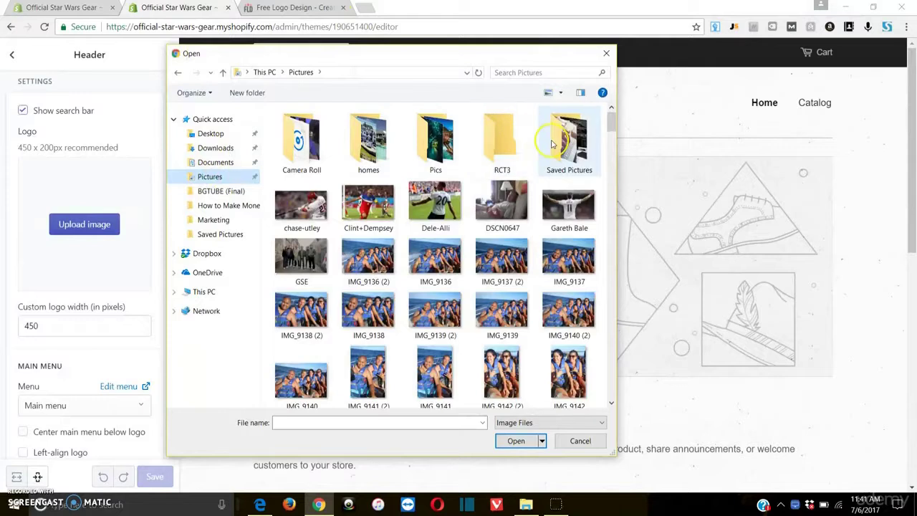
double_click(566, 140)
click(561, 73)
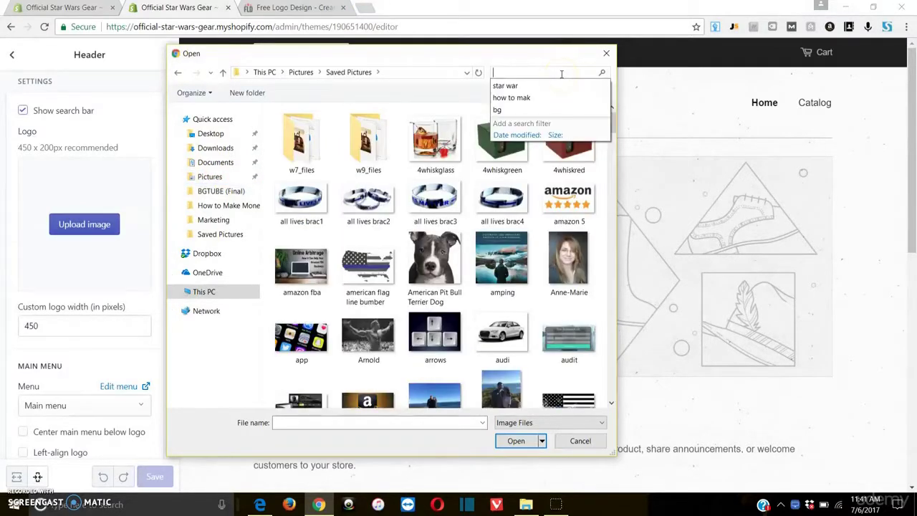
text(star wars)
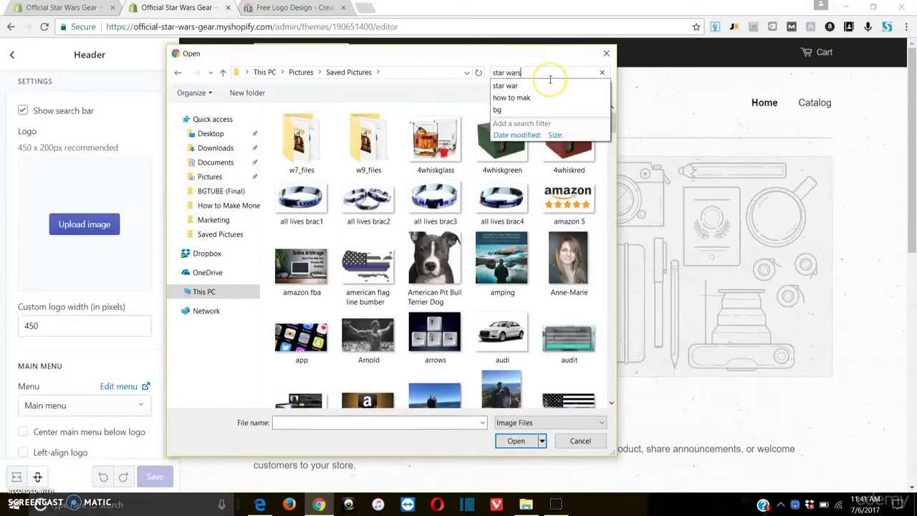
key(Return)
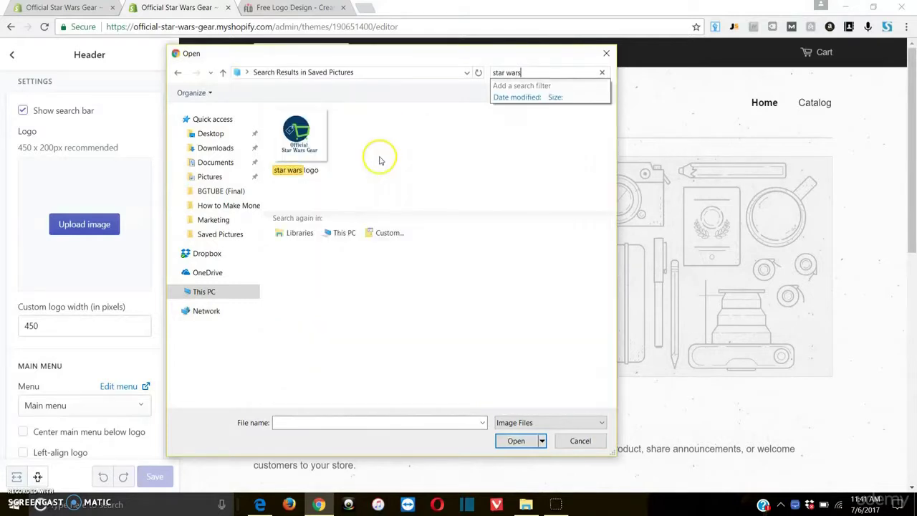
double_click(297, 136)
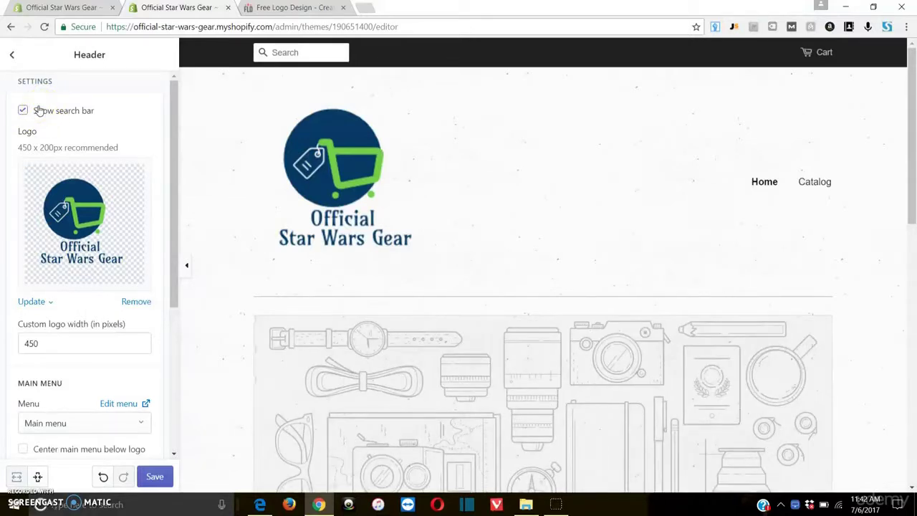
- Centre the main menu below the Official Star Wars Gear logo and review the header preview
scroll(40, 143, down, 3)
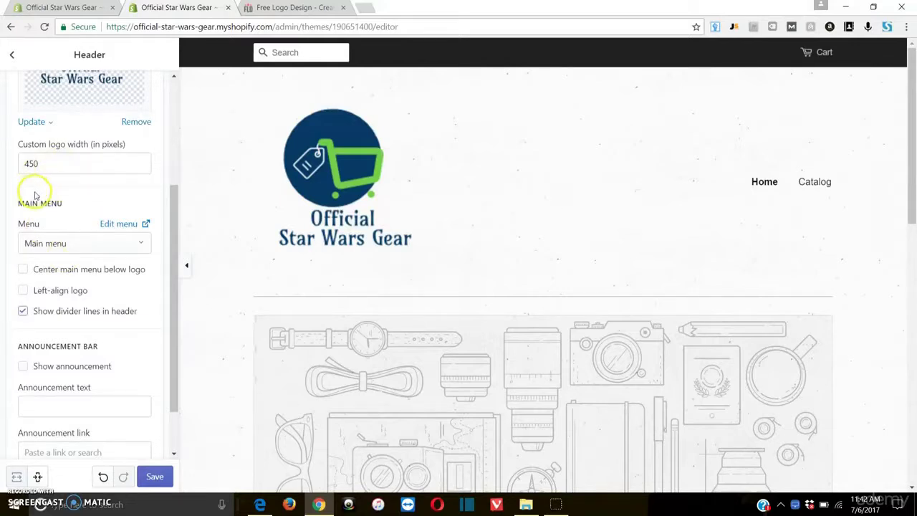
click(95, 273)
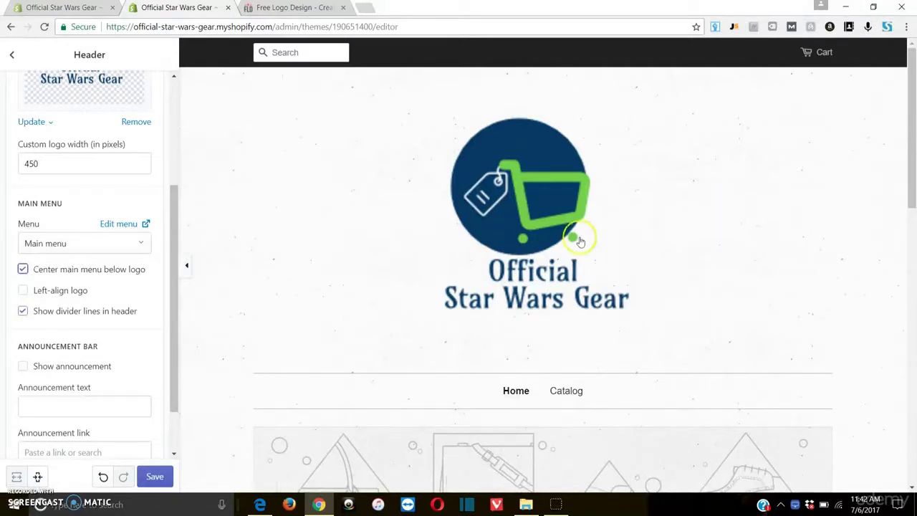
scroll(573, 233, down, 2)
scroll(545, 222, up, 1)
scroll(537, 221, up, 1)
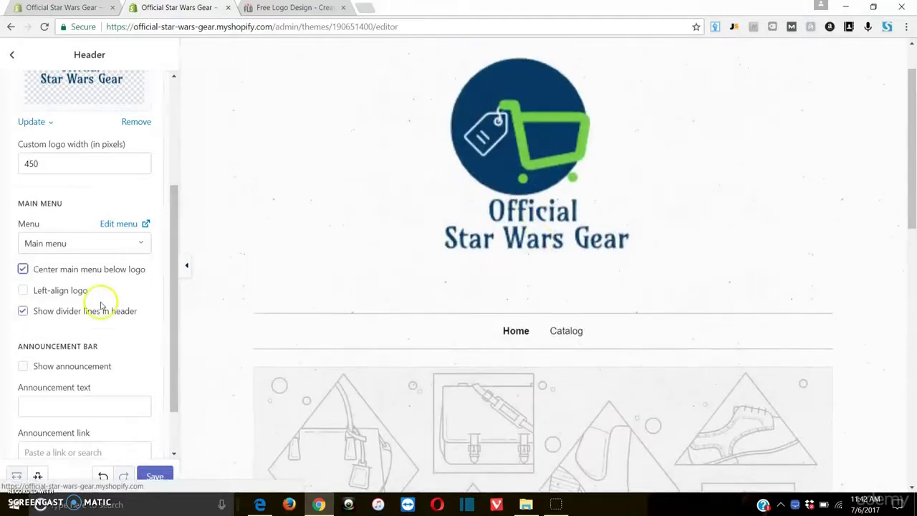
scroll(601, 184, up, 1)
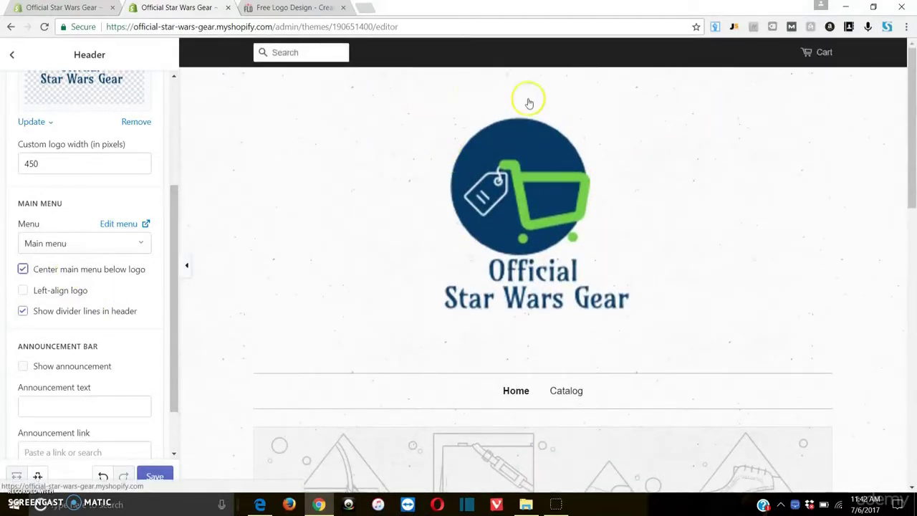
scroll(532, 364, down, 3)
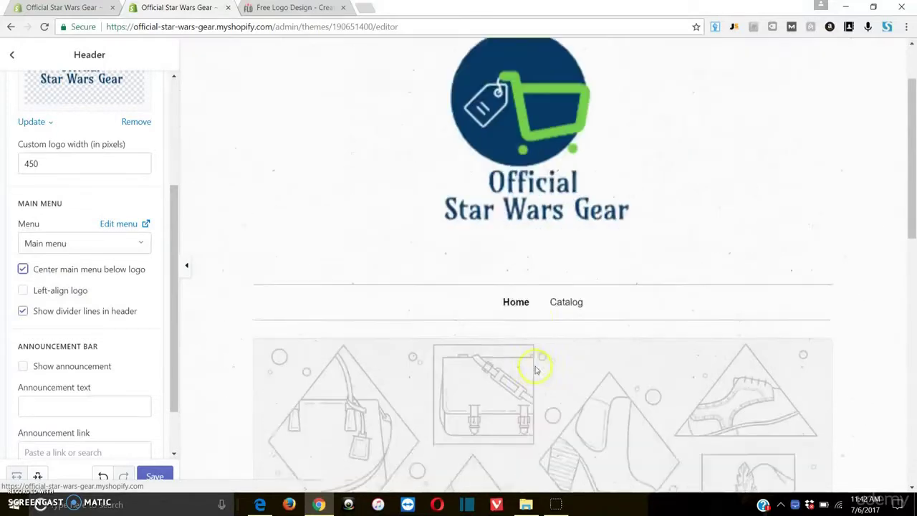
scroll(550, 315, up, 3)
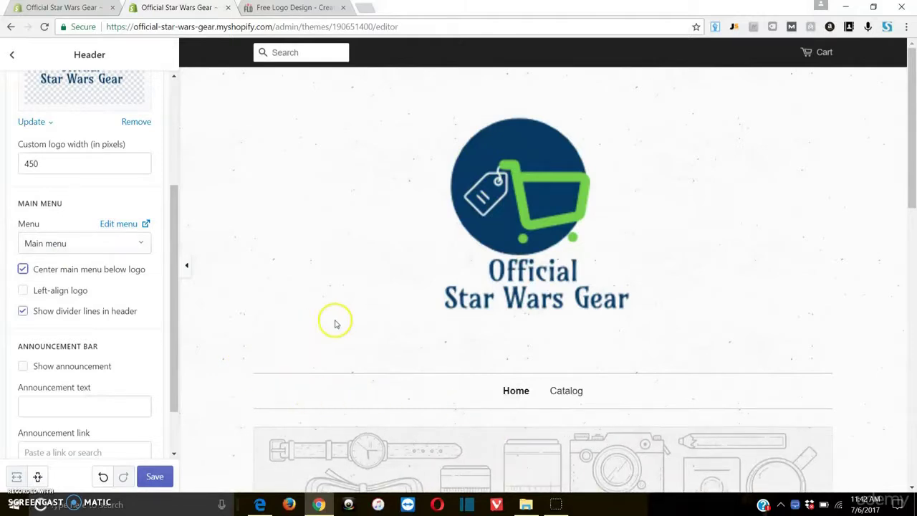
- Save the header changes with the 450-pixel logo
click(397, 398)
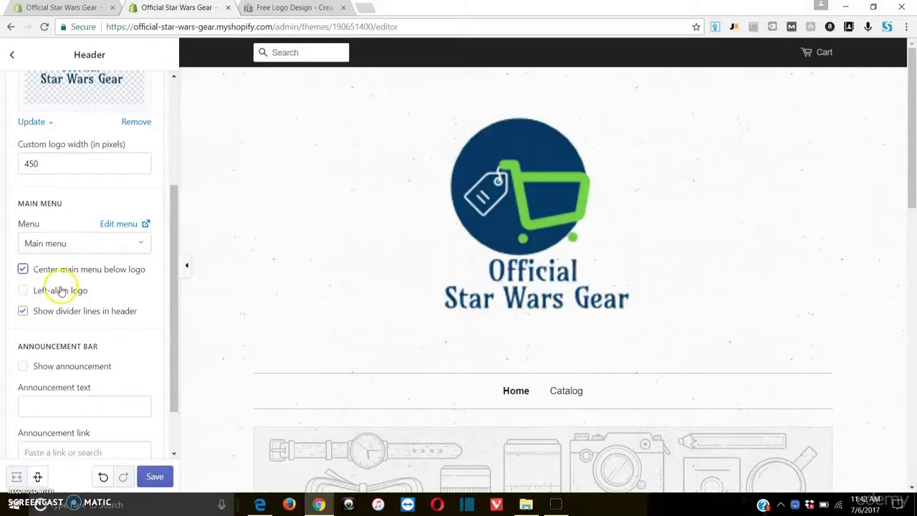
scroll(61, 291, down, 1)
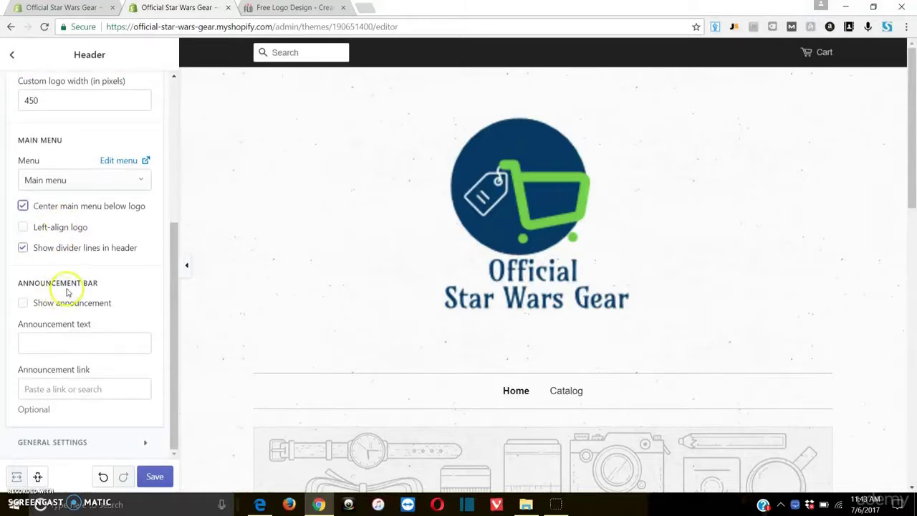
click(151, 477)
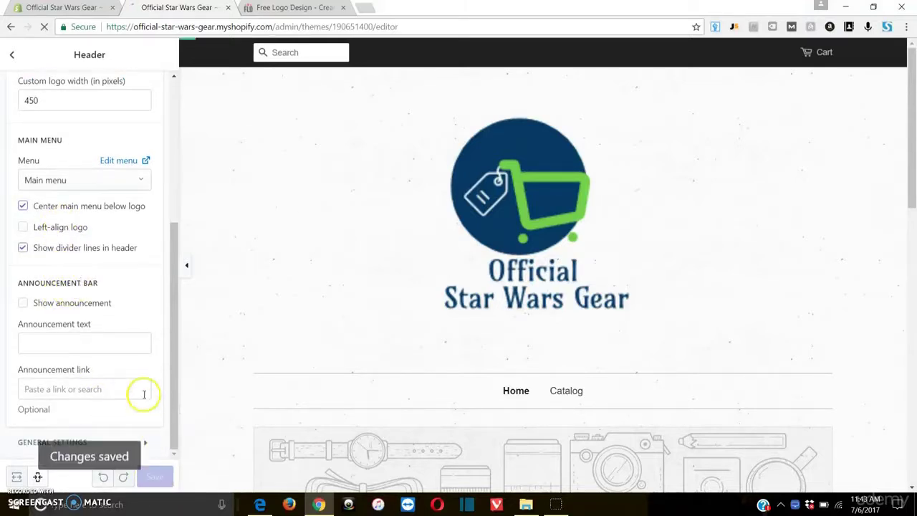
scroll(100, 282, up, 4)
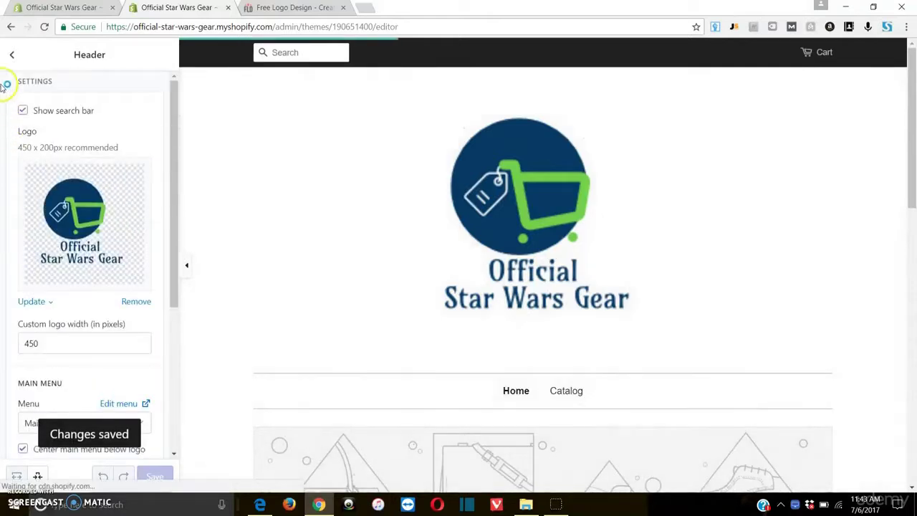
- Open the homepage Slideshow section settings and preview another slide in the banner
click(13, 55)
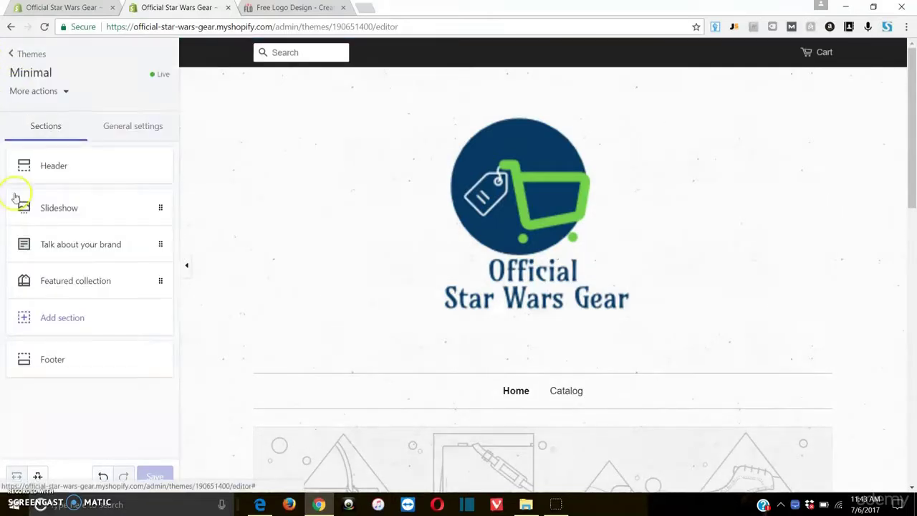
click(52, 212)
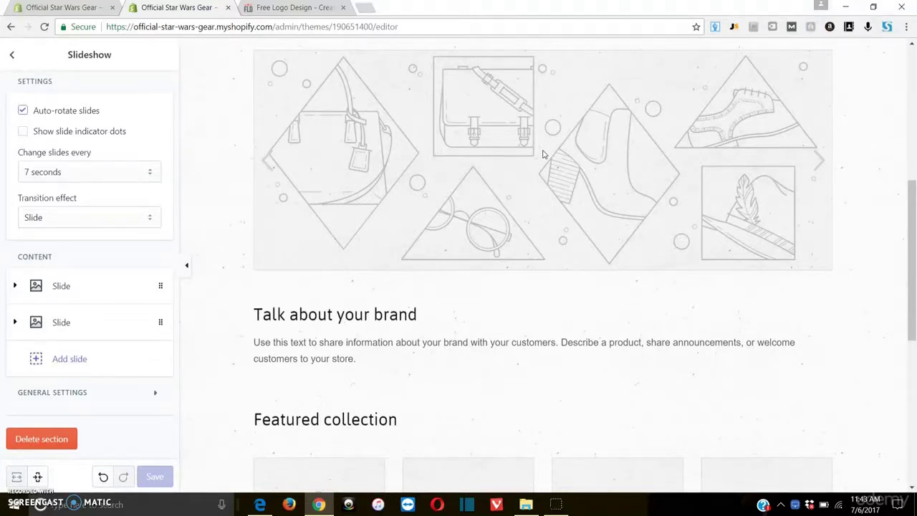
click(657, 179)
scroll(657, 179, up, 5)
click(427, 179)
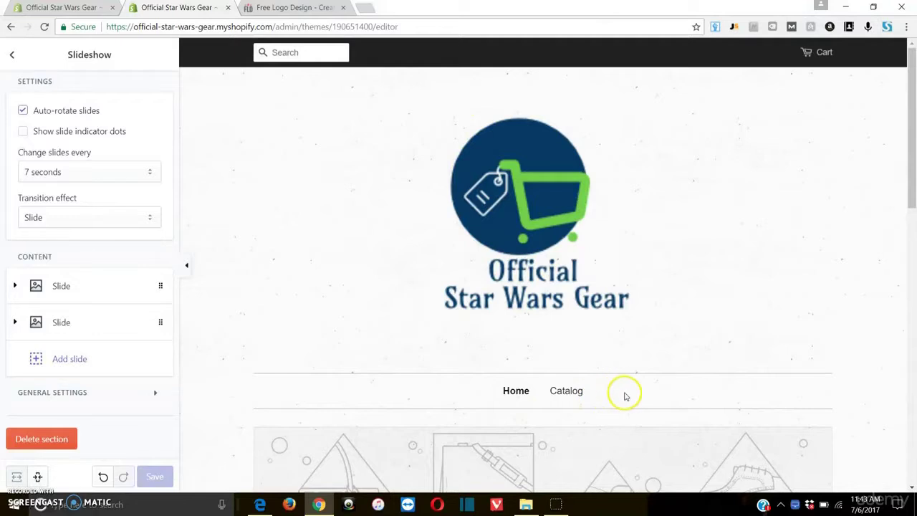
scroll(657, 391, down, 1)
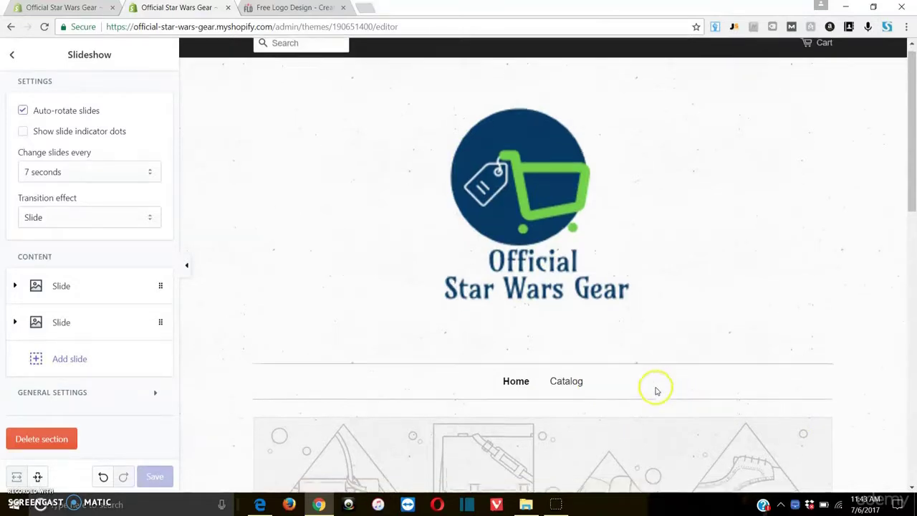
scroll(656, 391, down, 3)
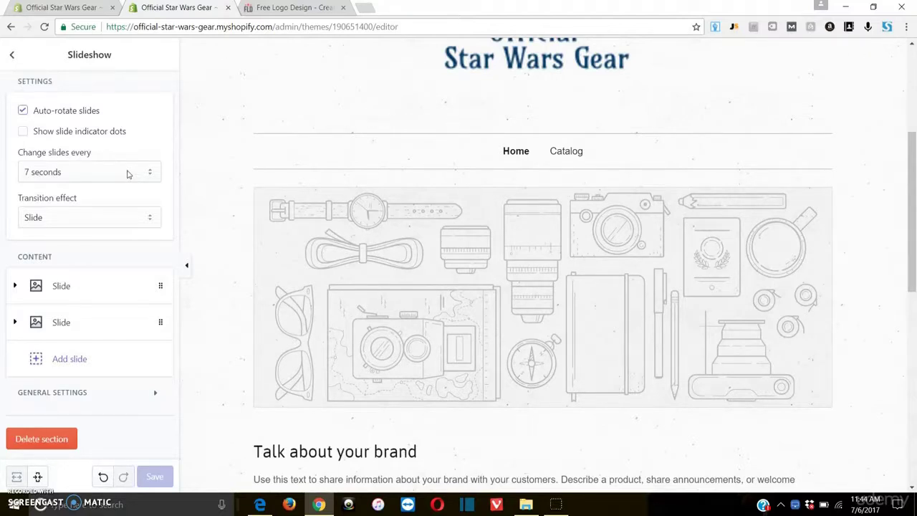
- Set slides to change every 4 seconds and save, returning to the sections list
click(128, 173)
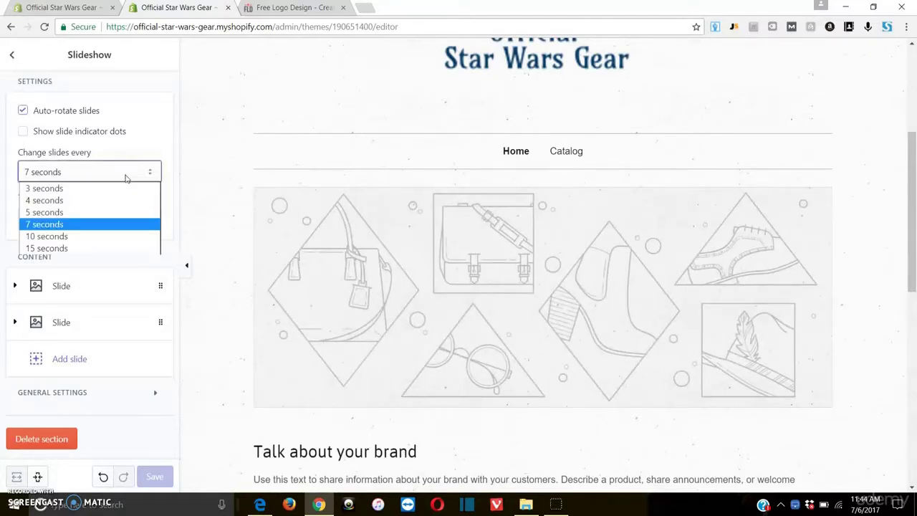
click(92, 201)
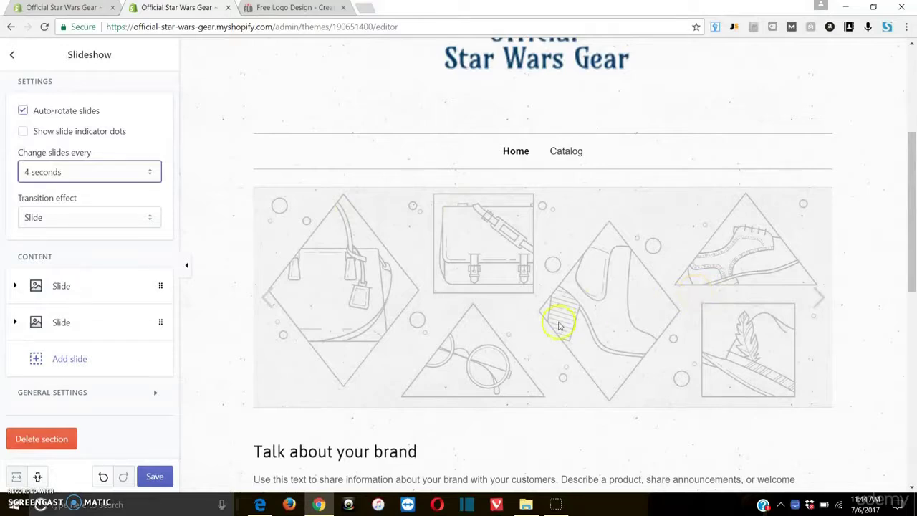
click(147, 474)
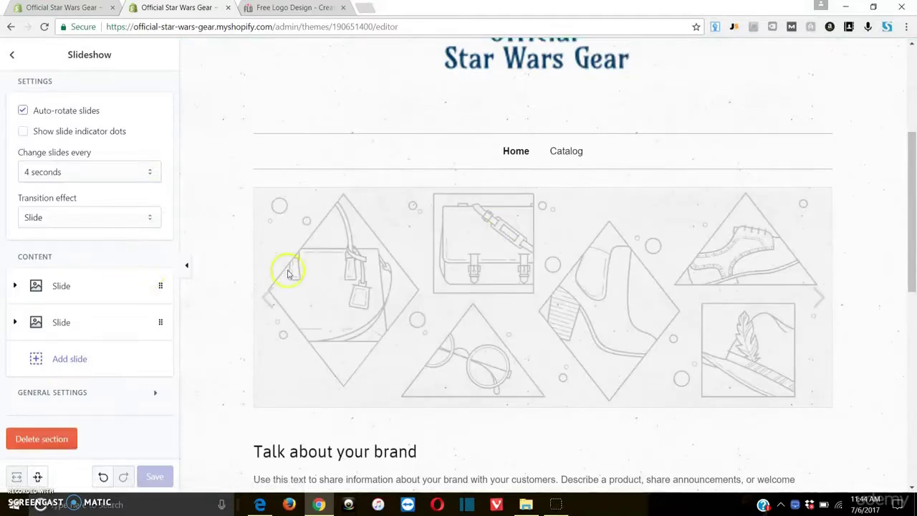
click(14, 58)
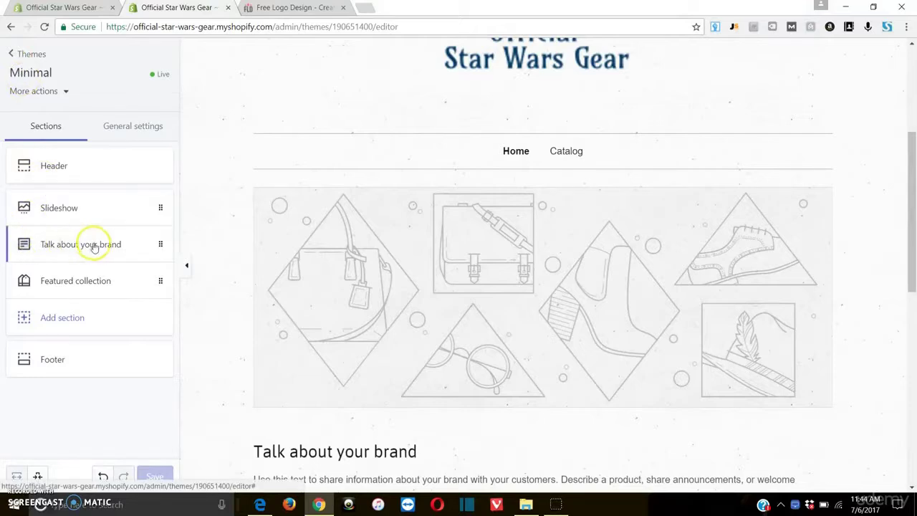
- Open the Footer section, showing payment icons and its News, Menu, Social icons and Newsletter blocks
click(59, 366)
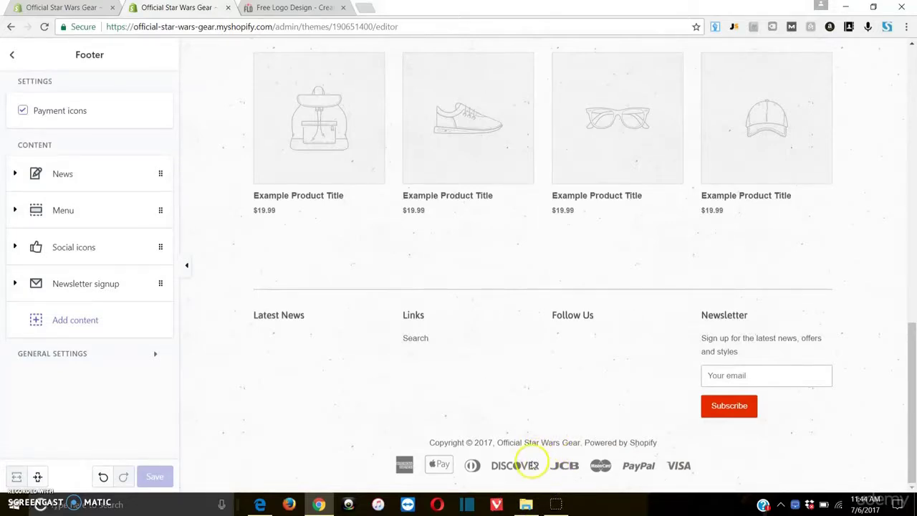
- Expand the footer's News content block to reveal its blog set to News
click(101, 164)
click(92, 179)
click(318, 97)
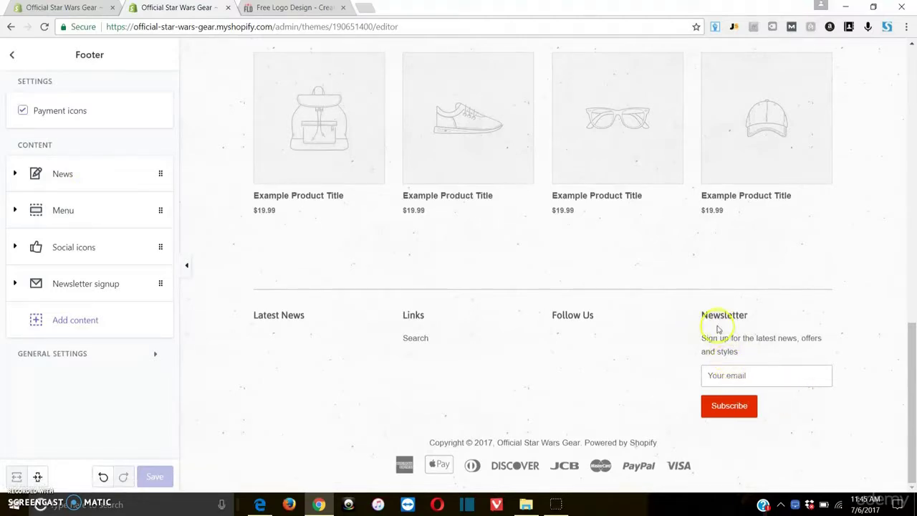
click(119, 167)
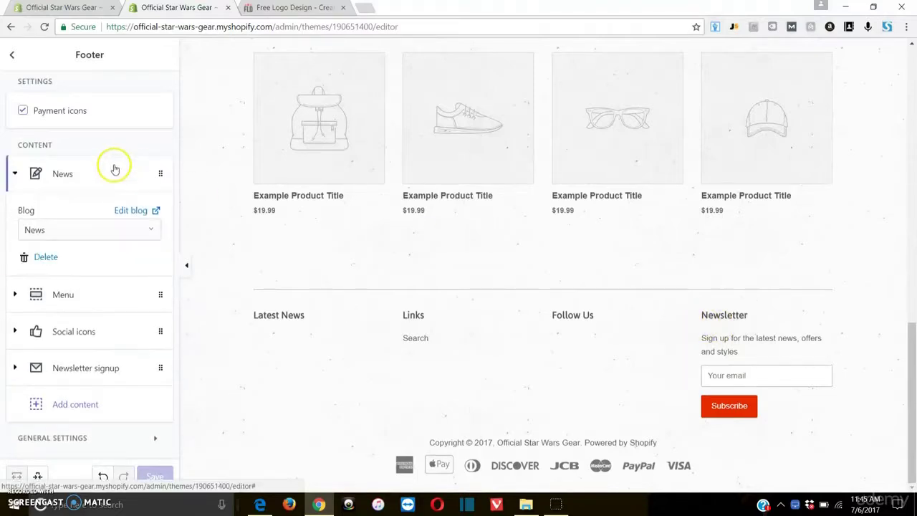
- Delete the News block so the footer drops its Latest News column
click(41, 258)
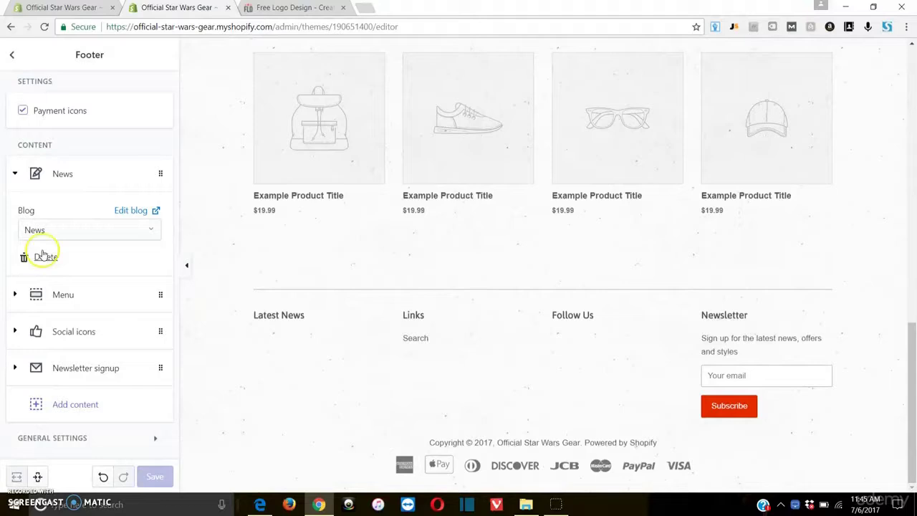
click(40, 256)
click(41, 259)
click(45, 257)
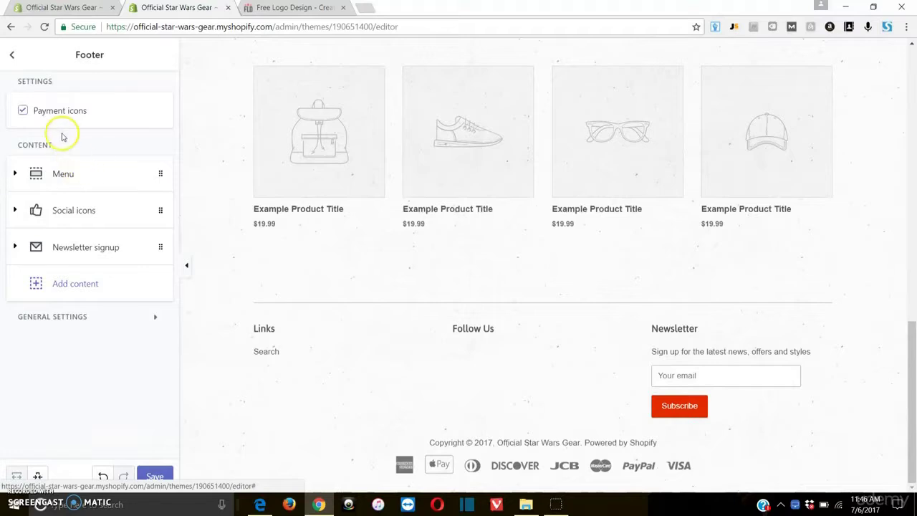
- Expand and review the footer's Menu and Social icons block settings
click(62, 177)
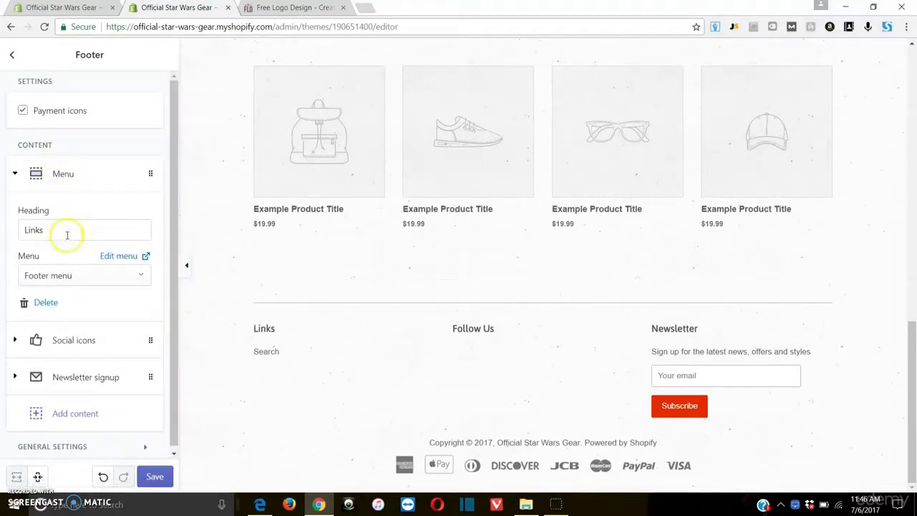
click(100, 341)
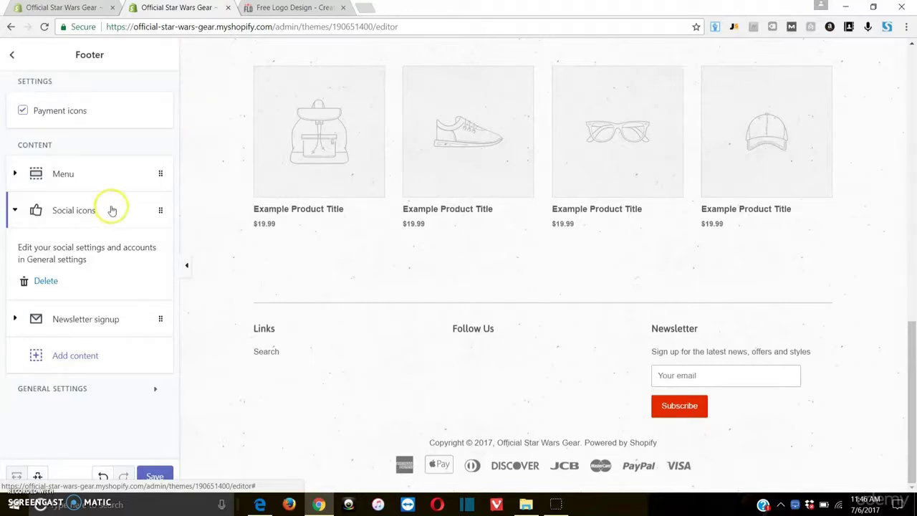
click(83, 212)
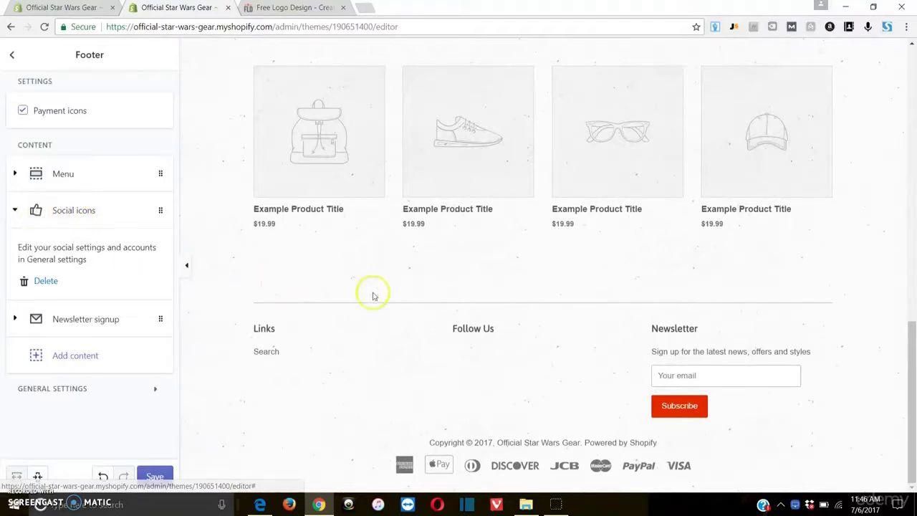
click(15, 210)
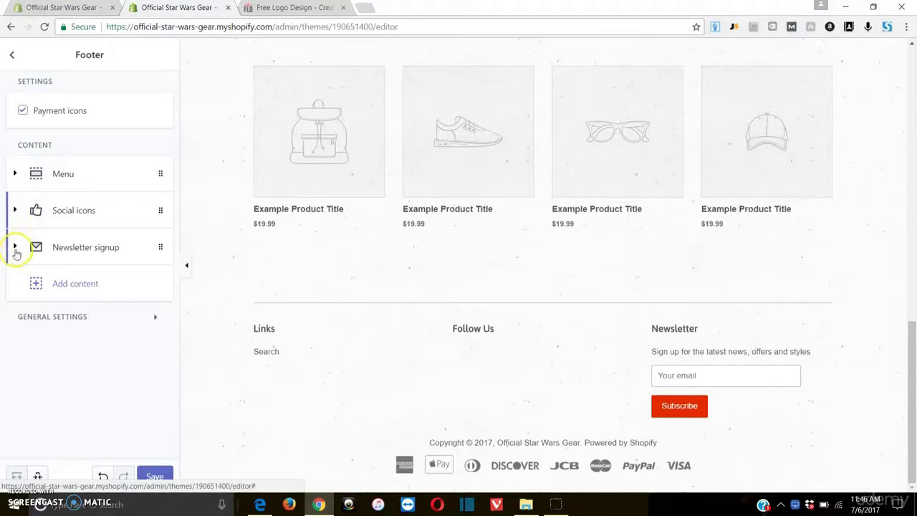
- Delete the Newsletter signup block, save the footer, and return to the sections list
click(15, 248)
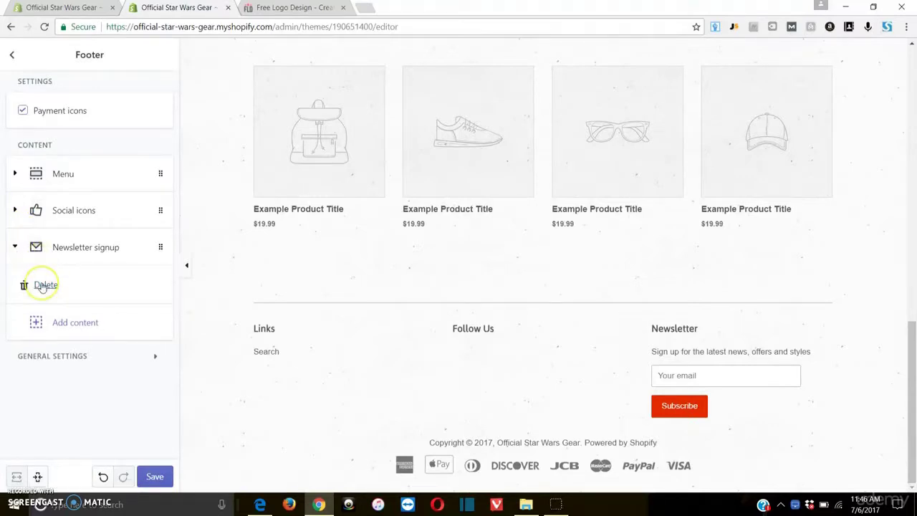
click(42, 285)
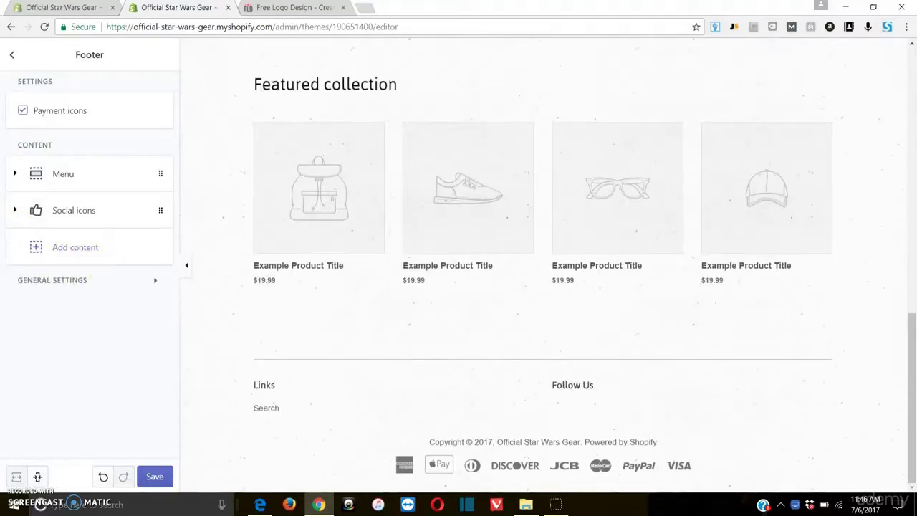
click(157, 476)
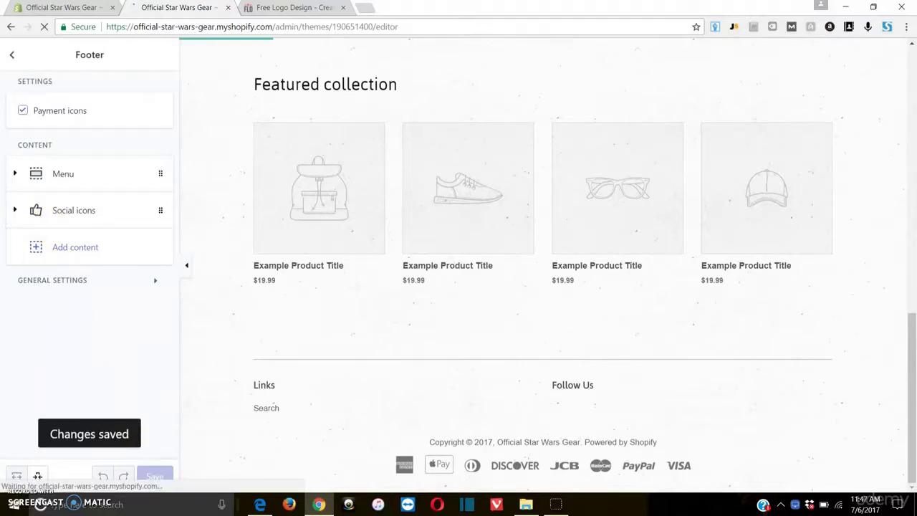
click(11, 55)
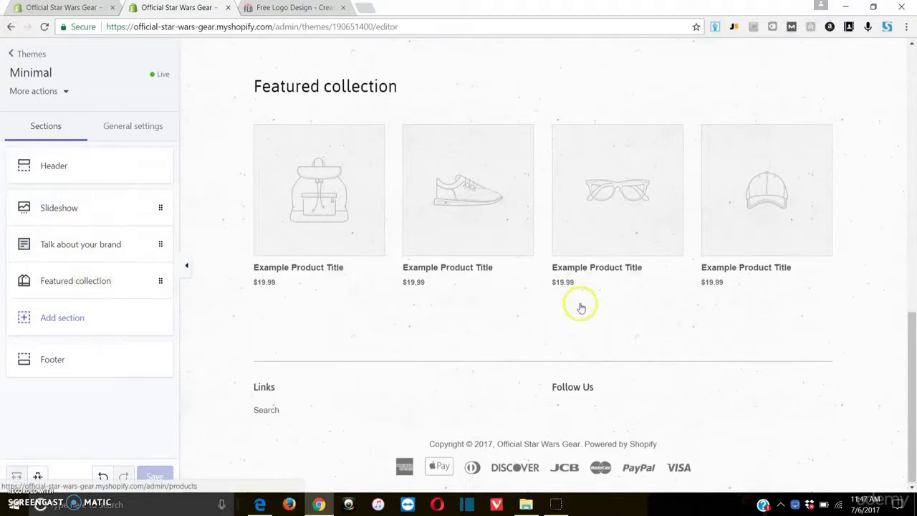
- Open the 'Talk about your brand' section and review it in the preview
click(94, 244)
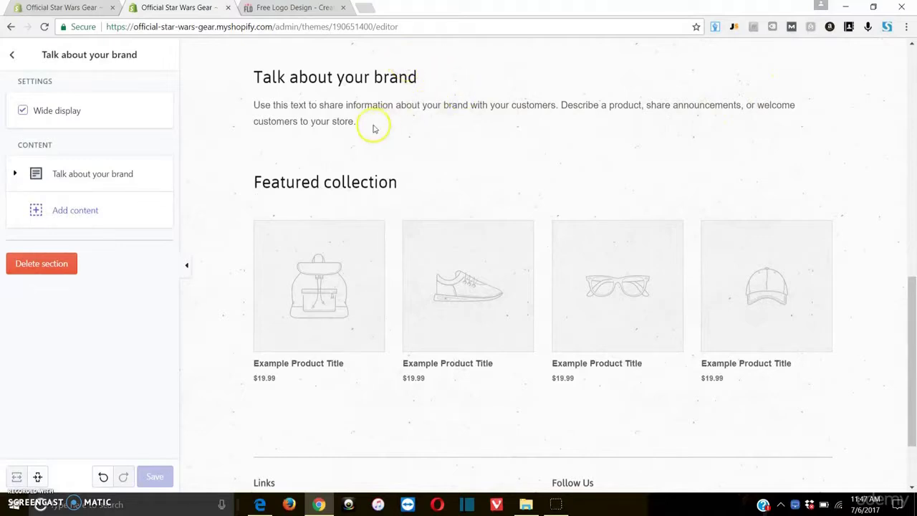
scroll(360, 104, up, 4)
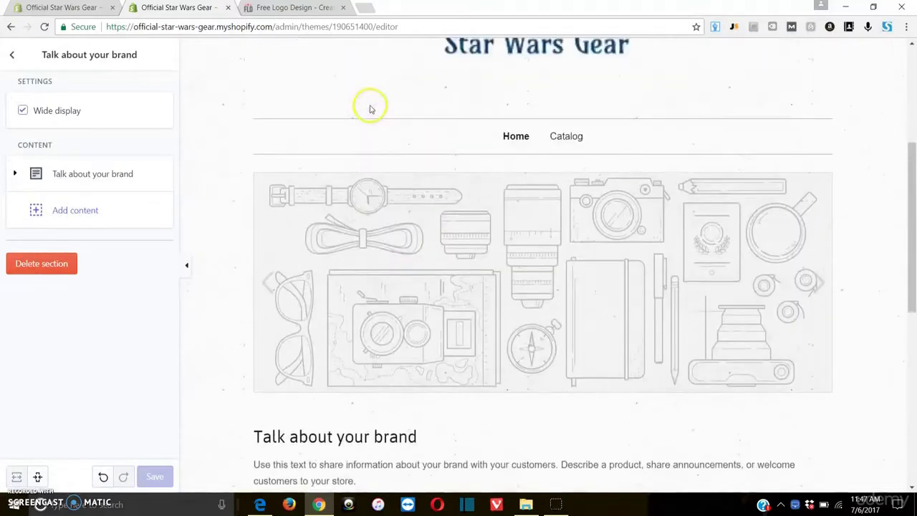
scroll(367, 109, down, 1)
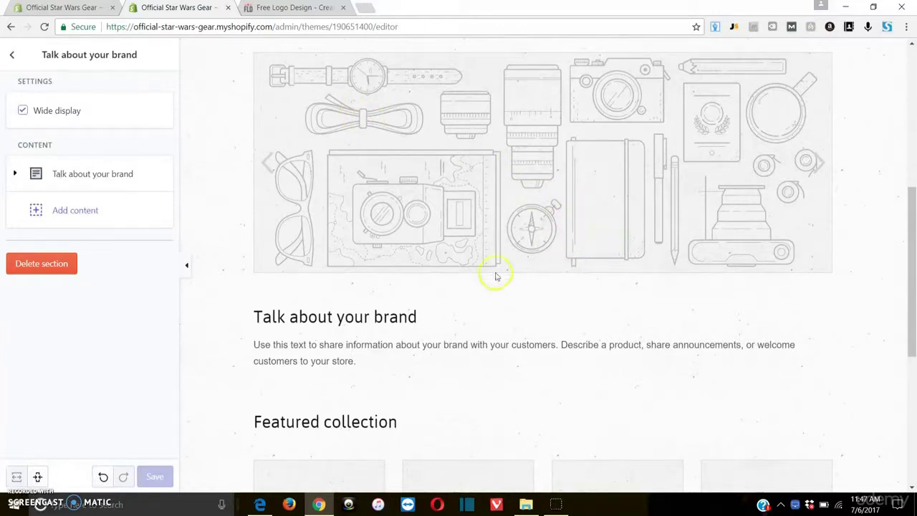
scroll(435, 237, up, 4)
scroll(518, 221, down, 3)
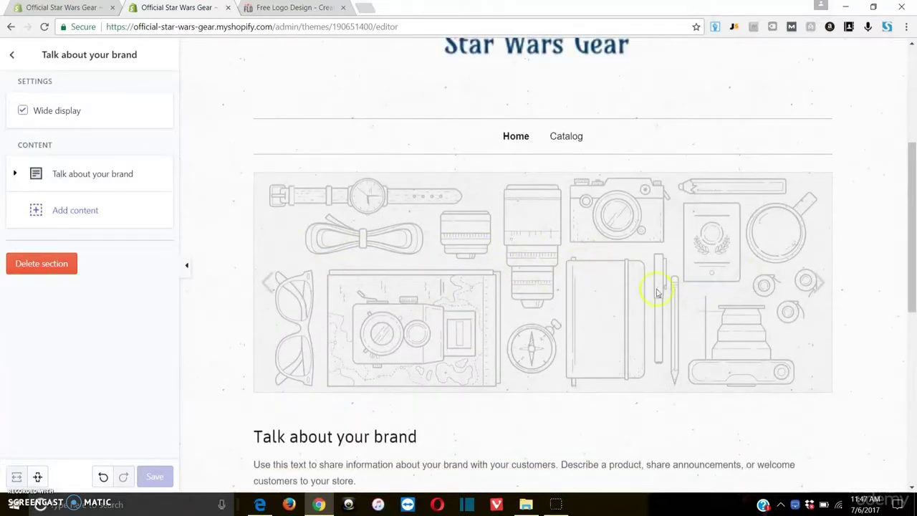
scroll(532, 266, down, 4)
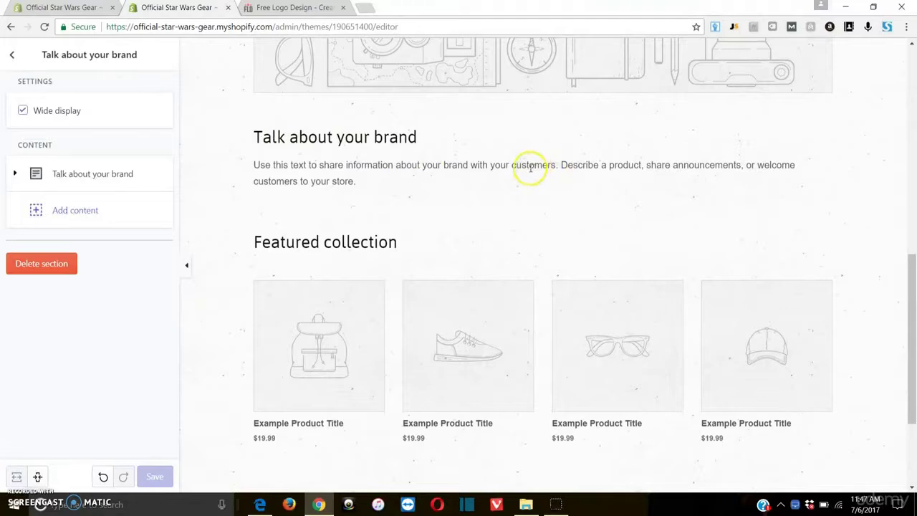
scroll(531, 167, down, 3)
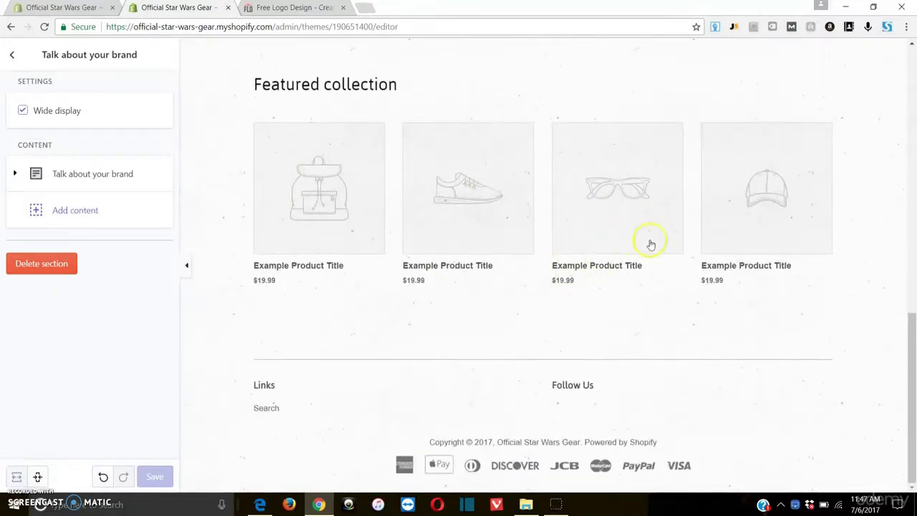
scroll(644, 242, up, 3)
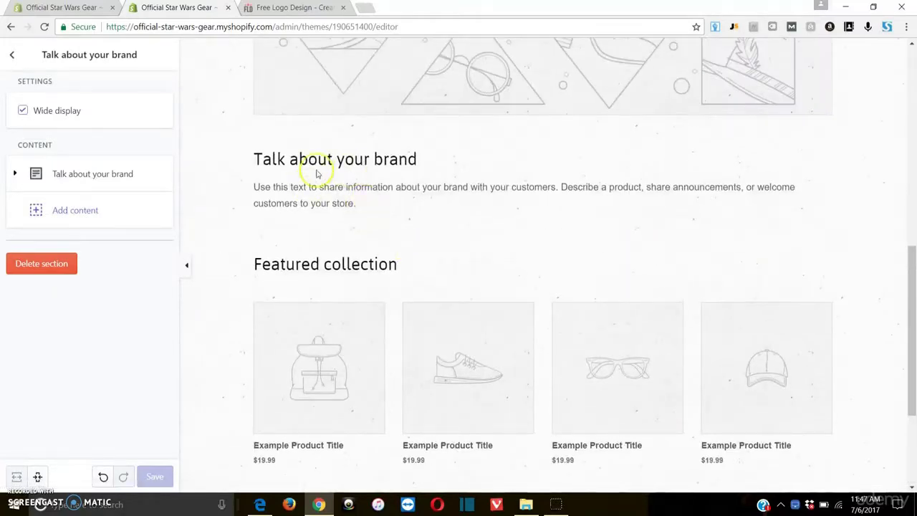
scroll(606, 252, up, 5)
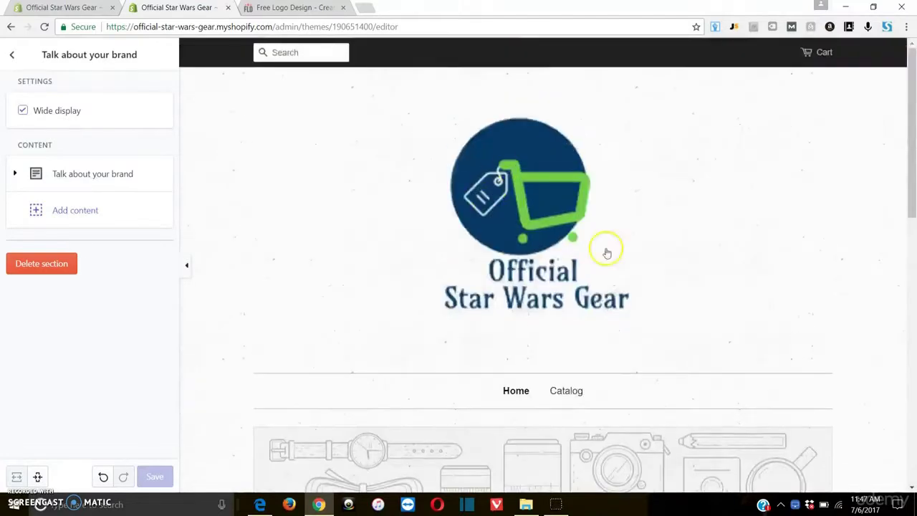
scroll(610, 337, down, 1)
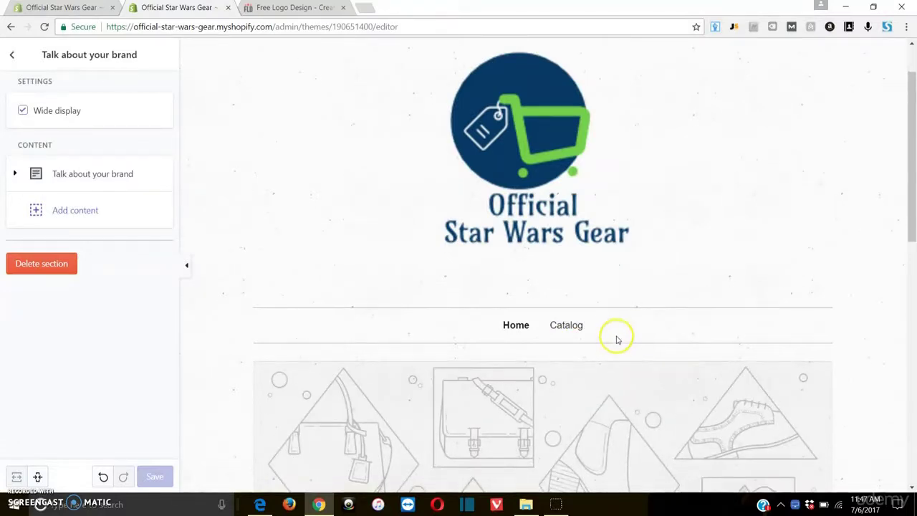
scroll(612, 333, down, 5)
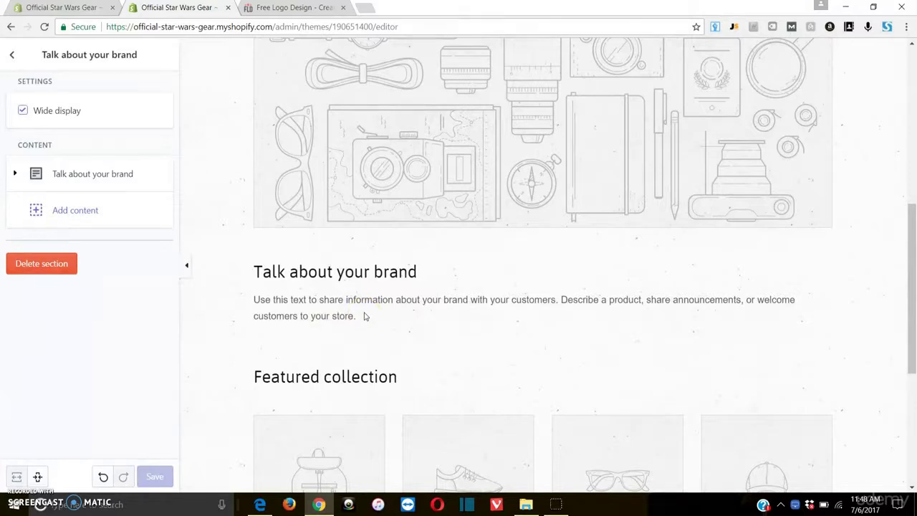
- Delete the 'Talk about your brand' section and save the theme
click(60, 263)
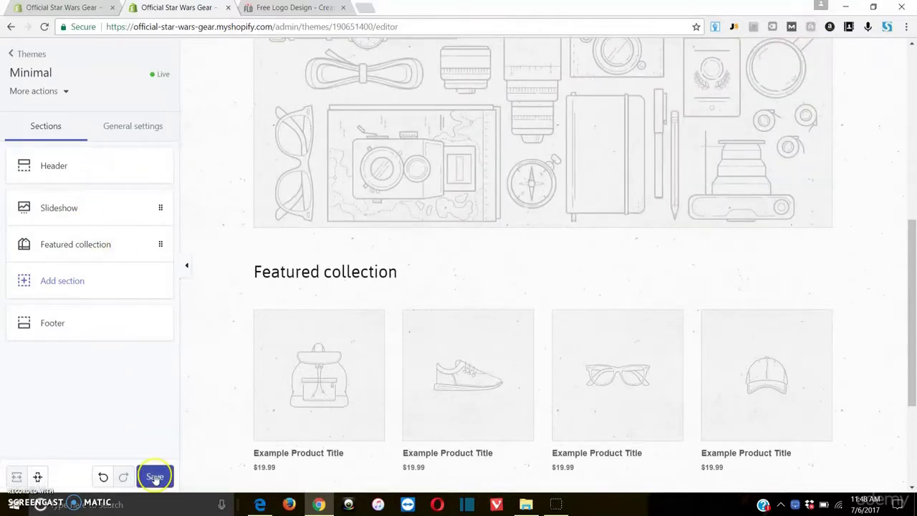
click(155, 479)
click(65, 282)
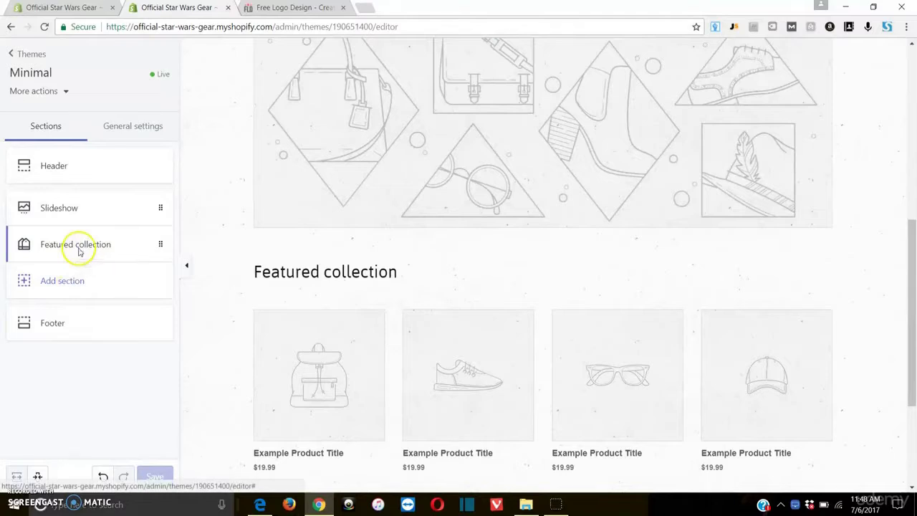
- Open Featured collection settings and keep Products per row at 4
click(79, 247)
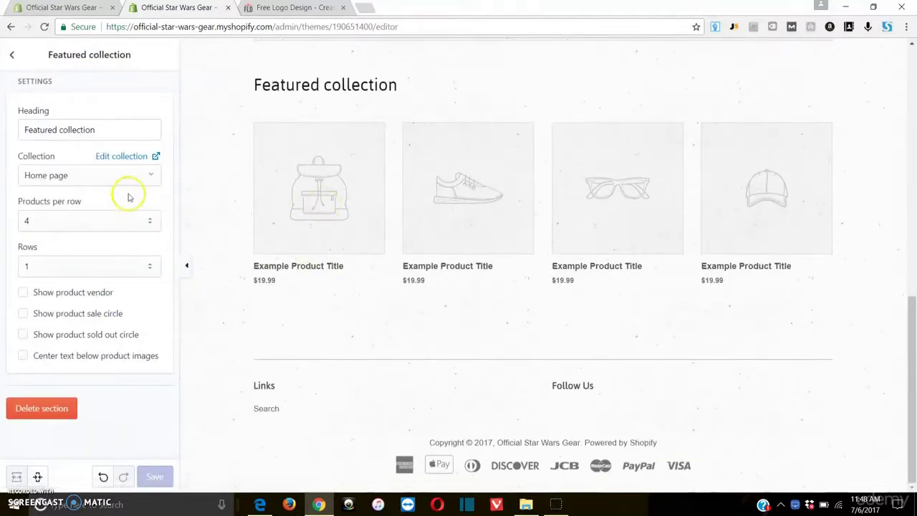
click(121, 224)
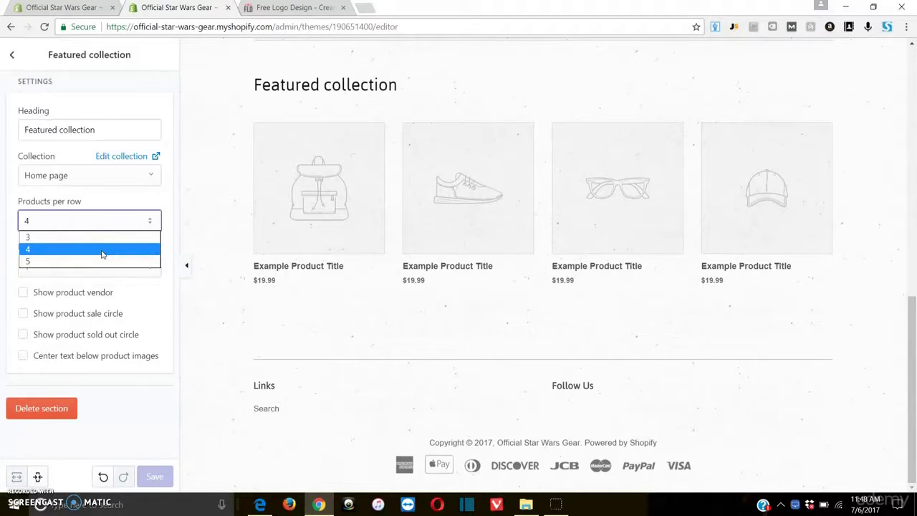
click(103, 225)
click(93, 249)
click(55, 260)
click(71, 220)
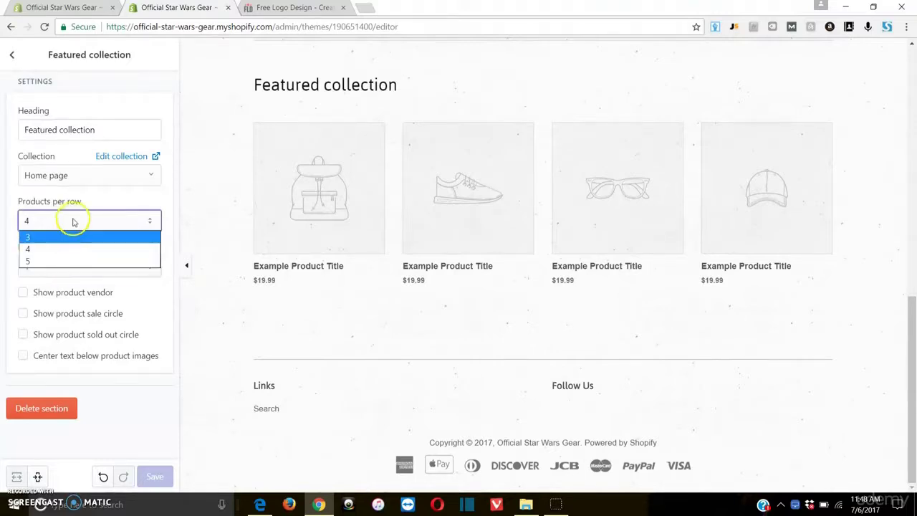
click(67, 262)
click(127, 201)
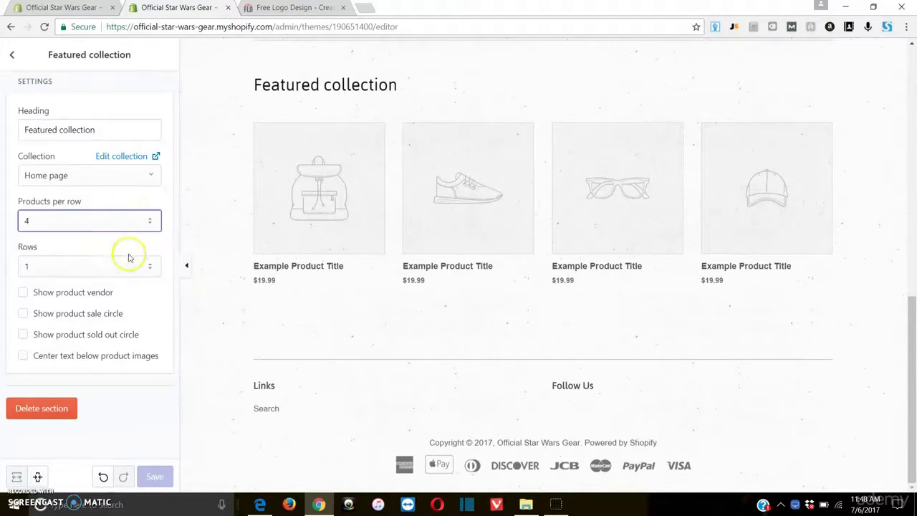
- Set the featured collection Rows to 5 and check the result in the preview
click(129, 265)
click(62, 330)
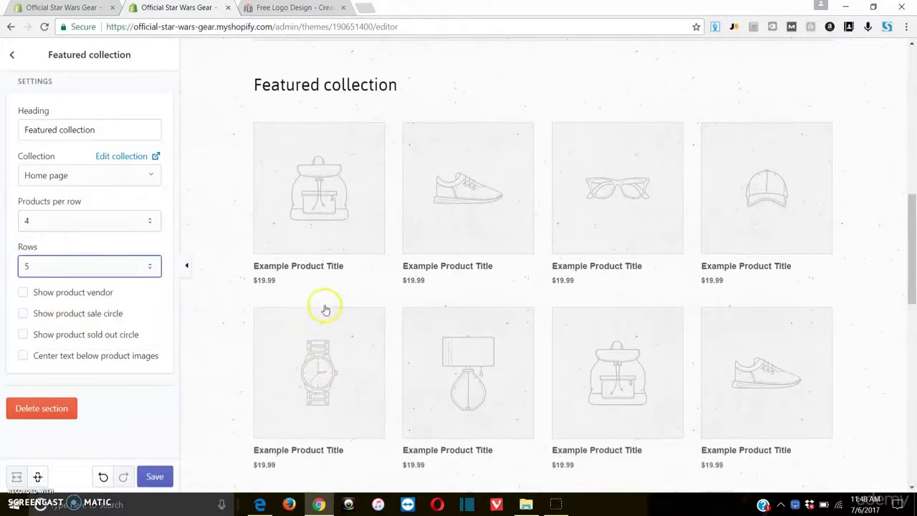
scroll(478, 299, down, 4)
scroll(469, 322, up, 9)
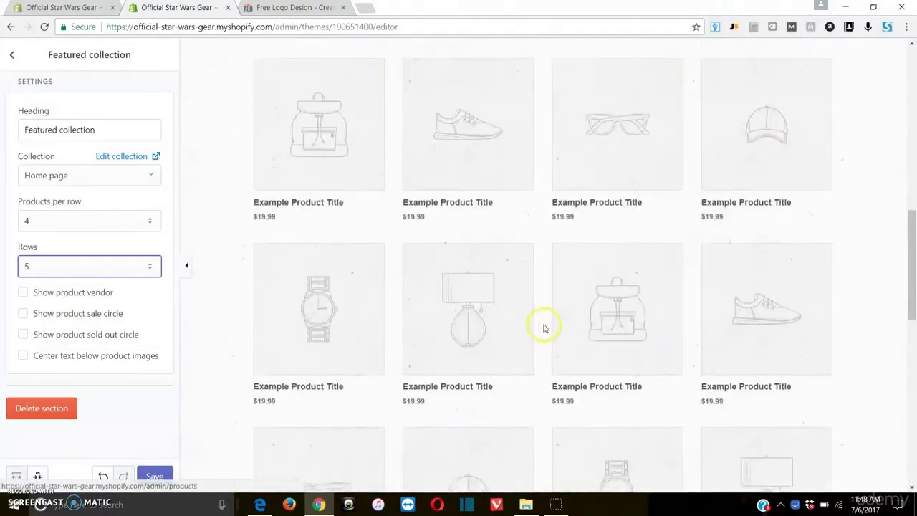
scroll(458, 329, up, 7)
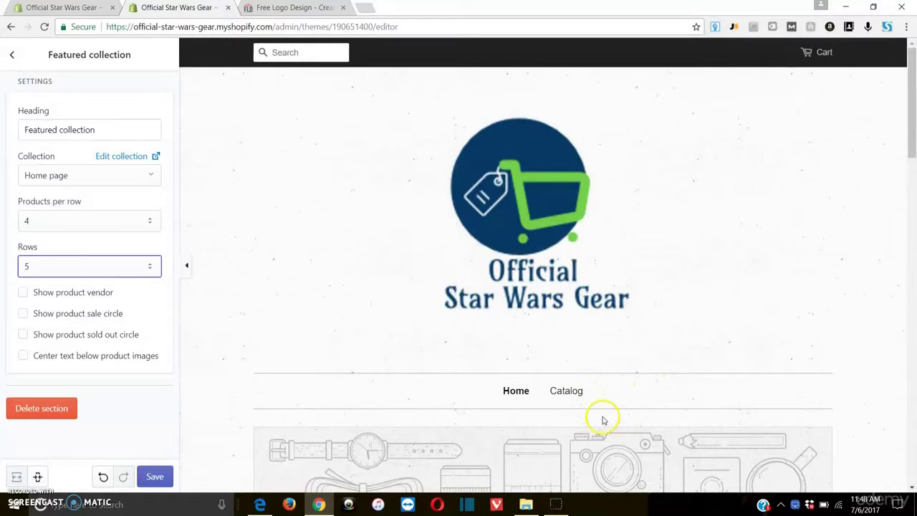
scroll(604, 419, down, 5)
scroll(602, 424, down, 5)
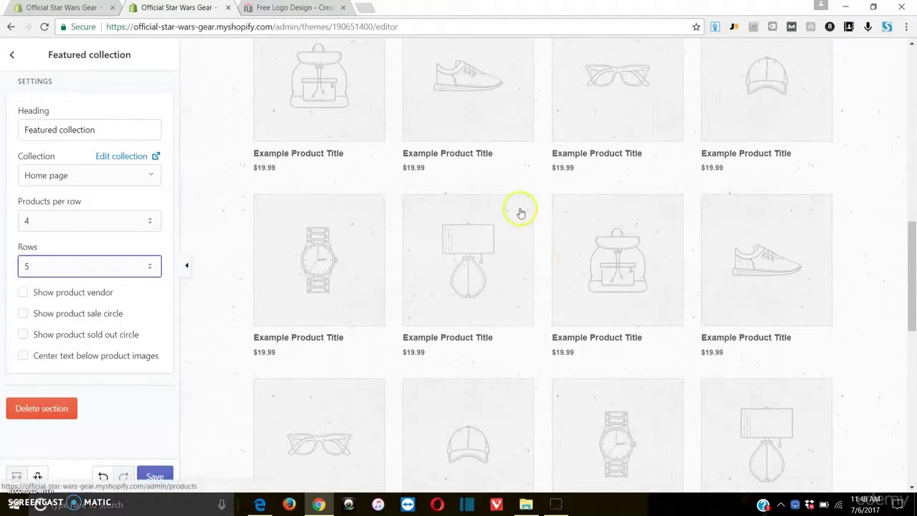
click(101, 271)
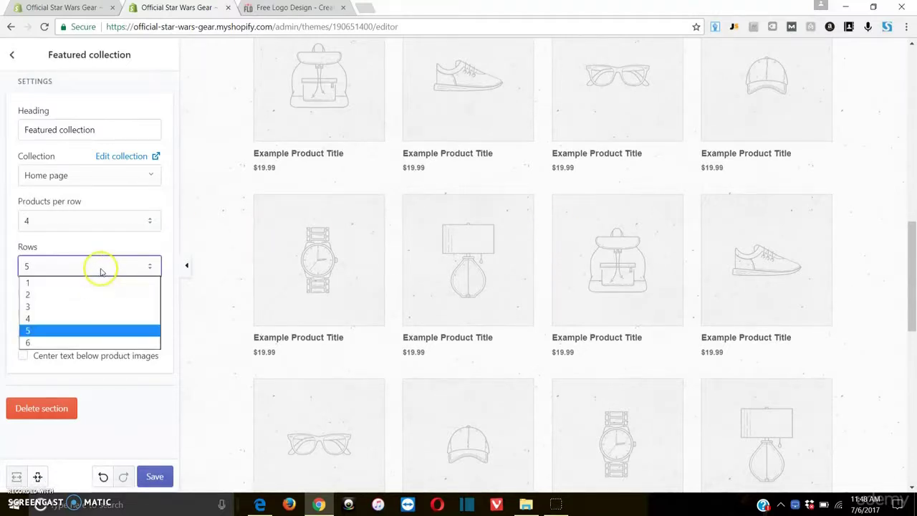
- Set Rows to 2, show sale circles, save, and centre text below product images
click(75, 294)
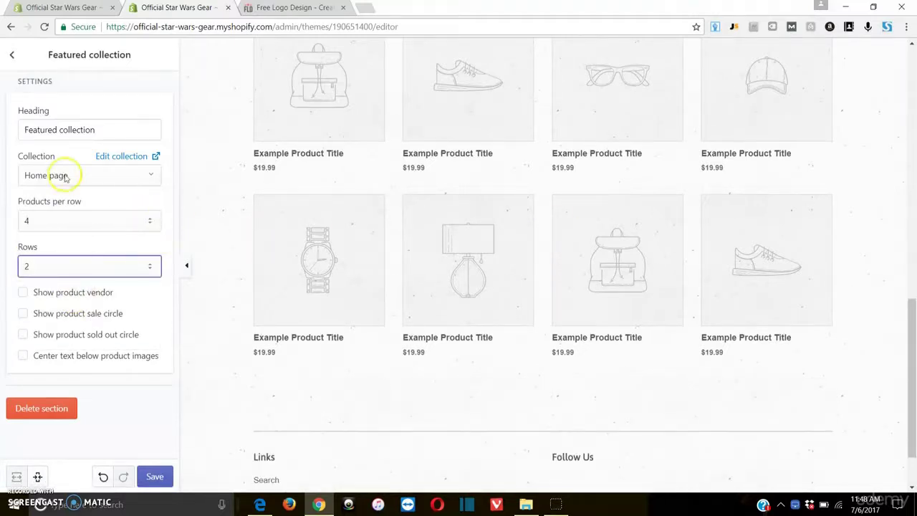
click(23, 318)
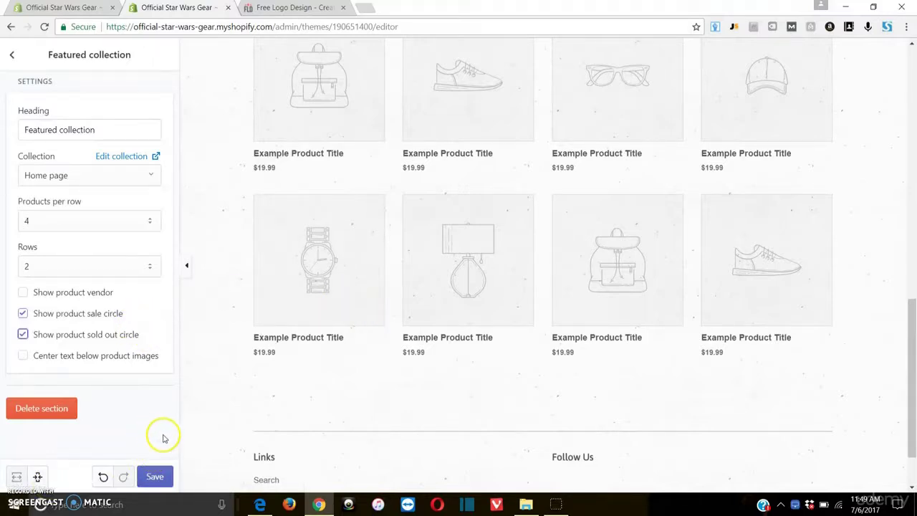
click(162, 478)
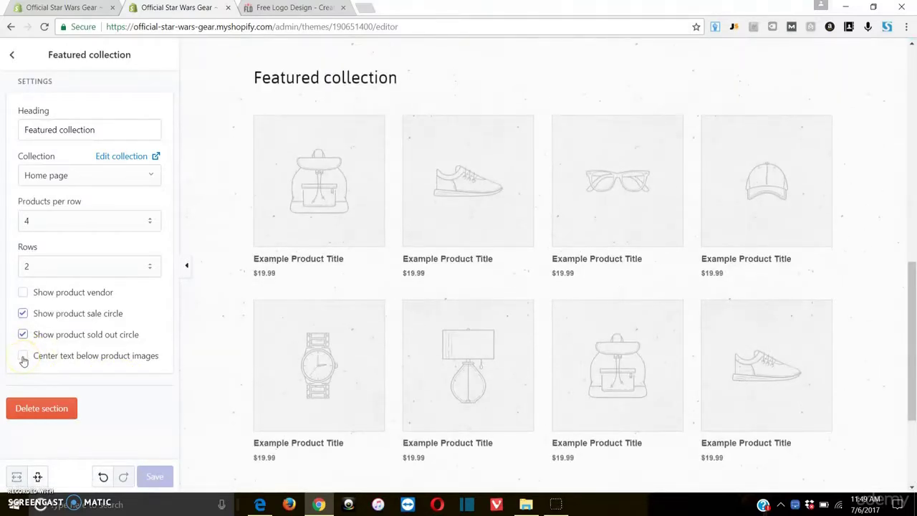
click(24, 360)
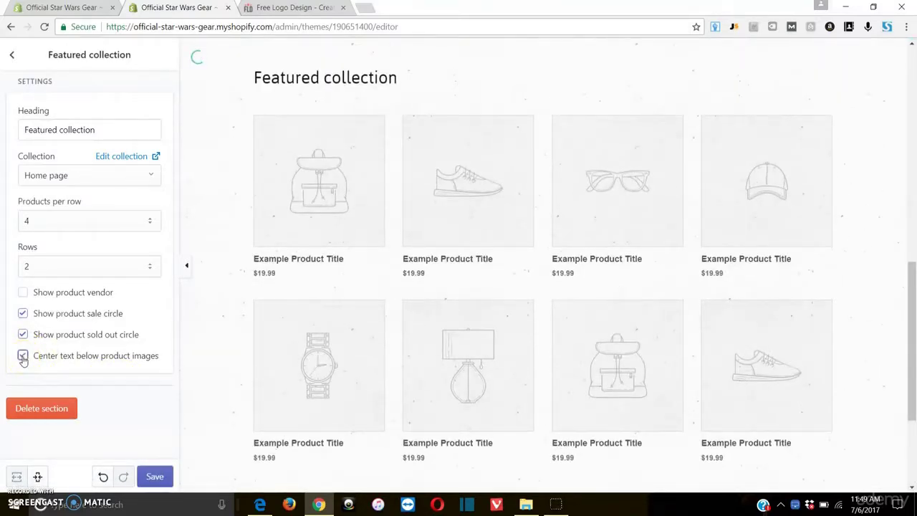
- Save the centred product text change and exit the editor to the Themes page
click(152, 478)
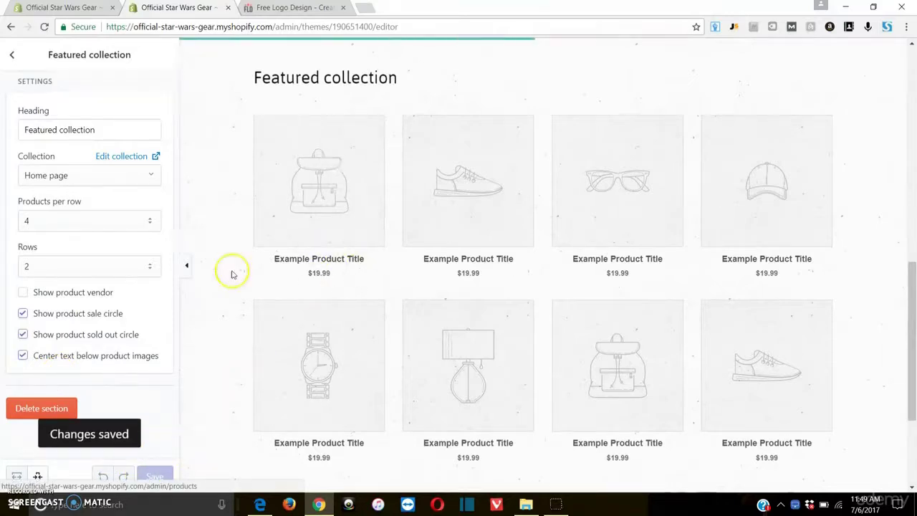
click(8, 55)
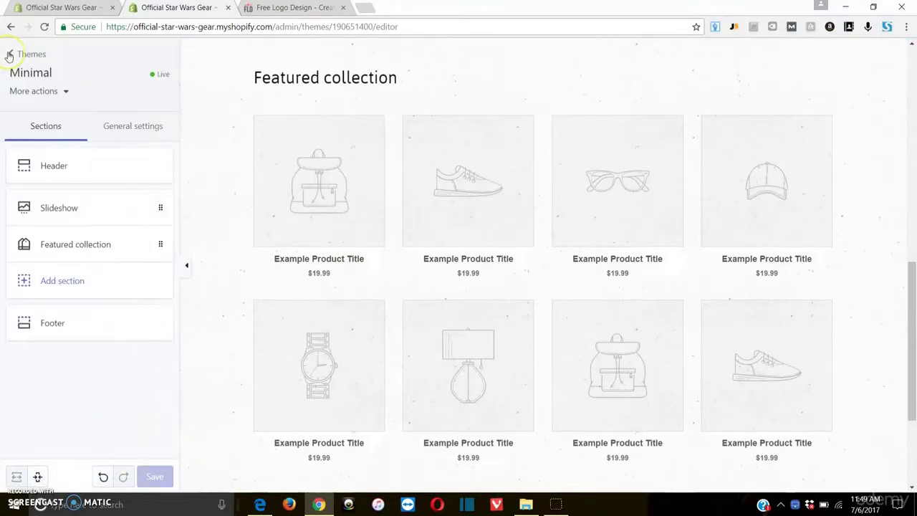
click(10, 54)
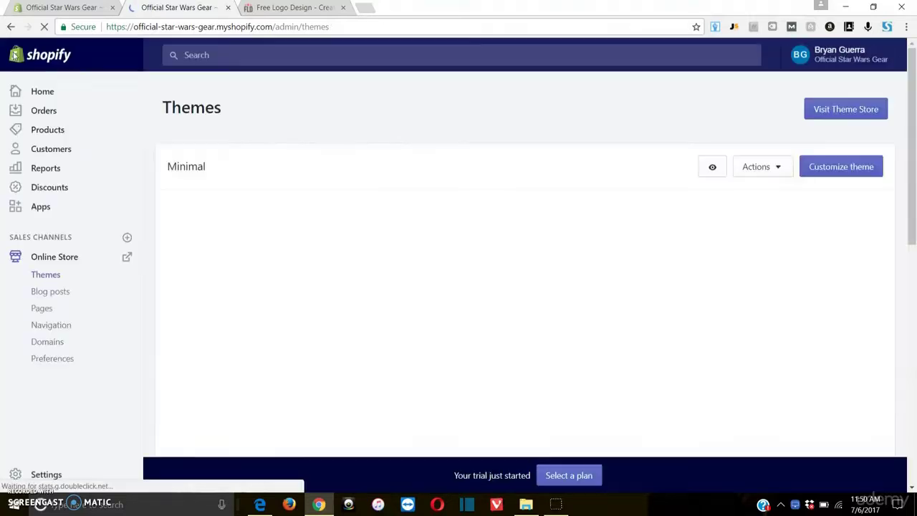
- Scroll the Themes page showing Minimal as current and Debut unpublished
scroll(257, 391, down, 2)
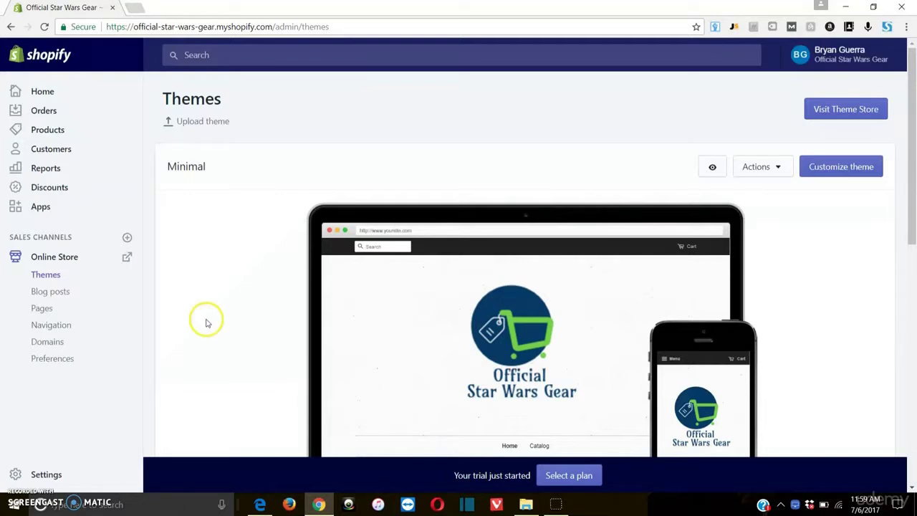
mouse_move(253, 371)
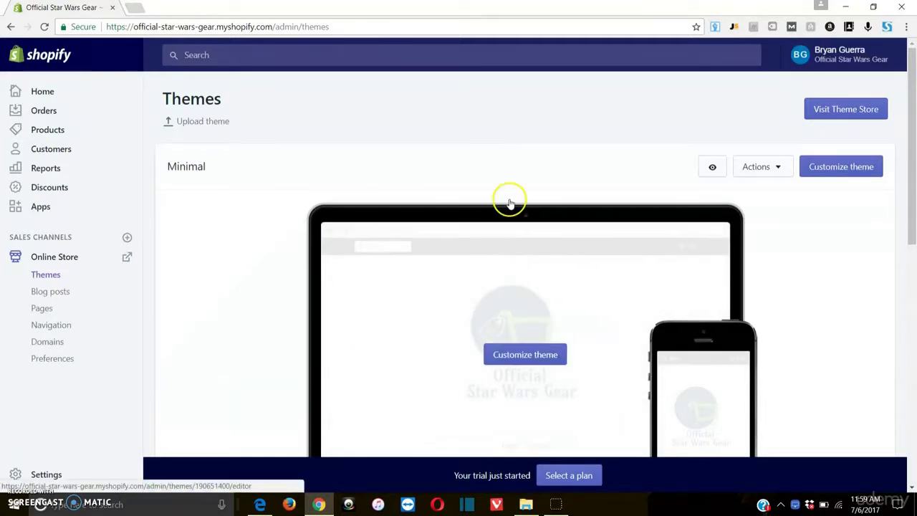
scroll(531, 175, down, 3)
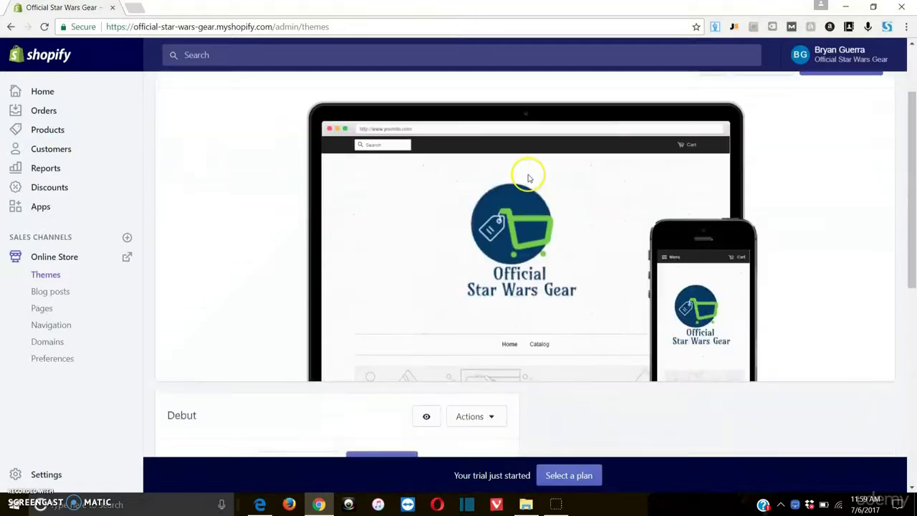
scroll(561, 209, up, 1)
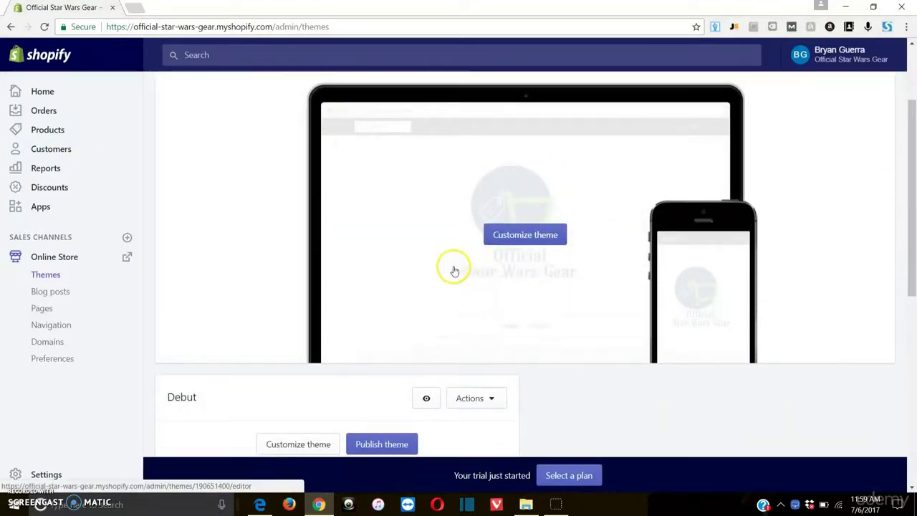
scroll(451, 266, up, 2)
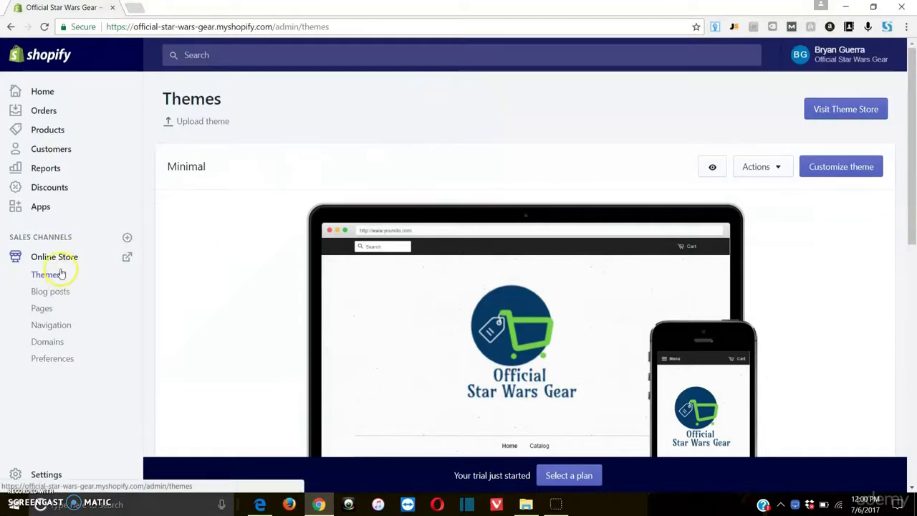
- Get the Oberlo app from the Apps page, log in with the store's address, and install it
click(39, 213)
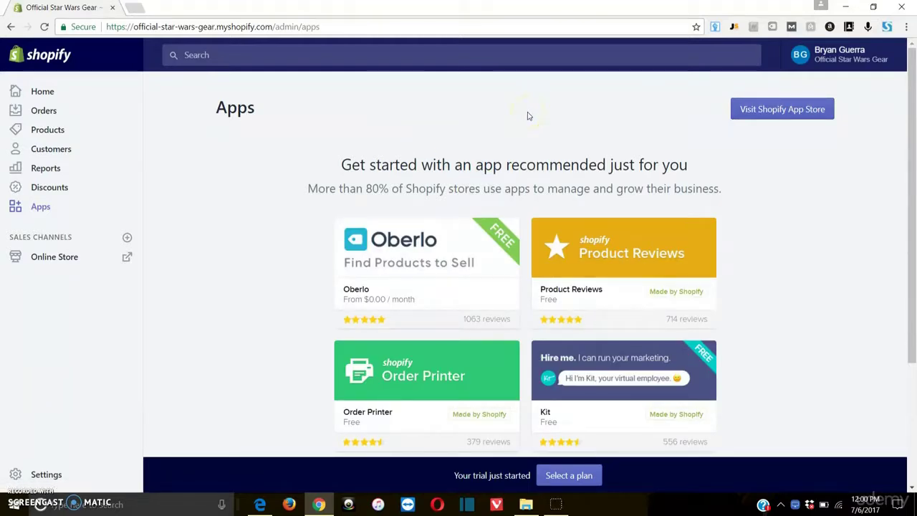
click(470, 244)
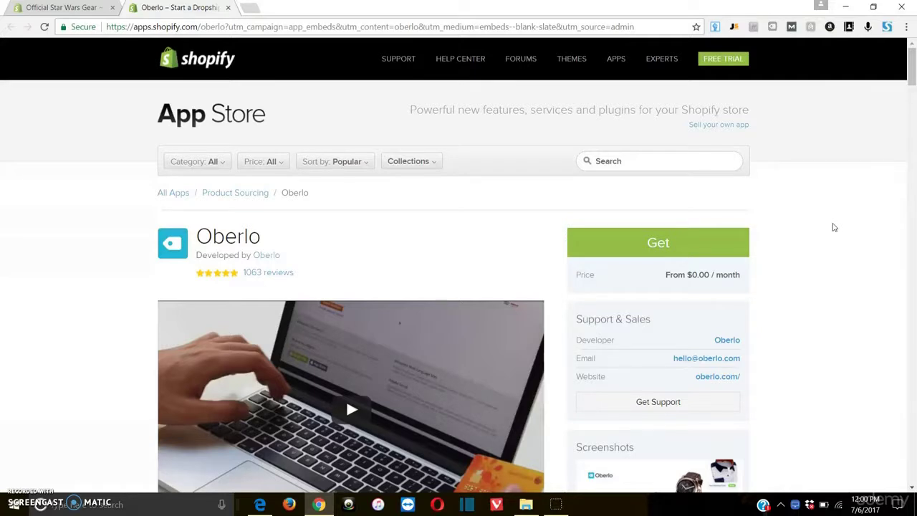
click(638, 241)
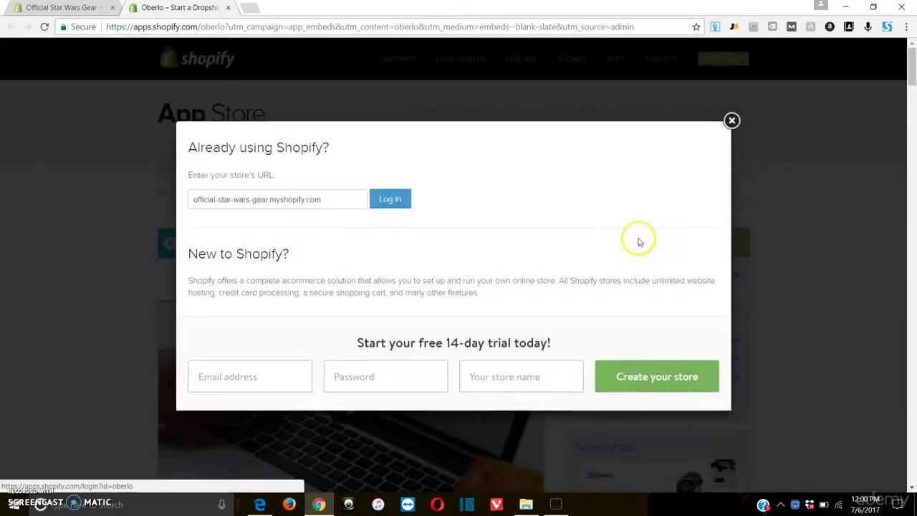
click(228, 200)
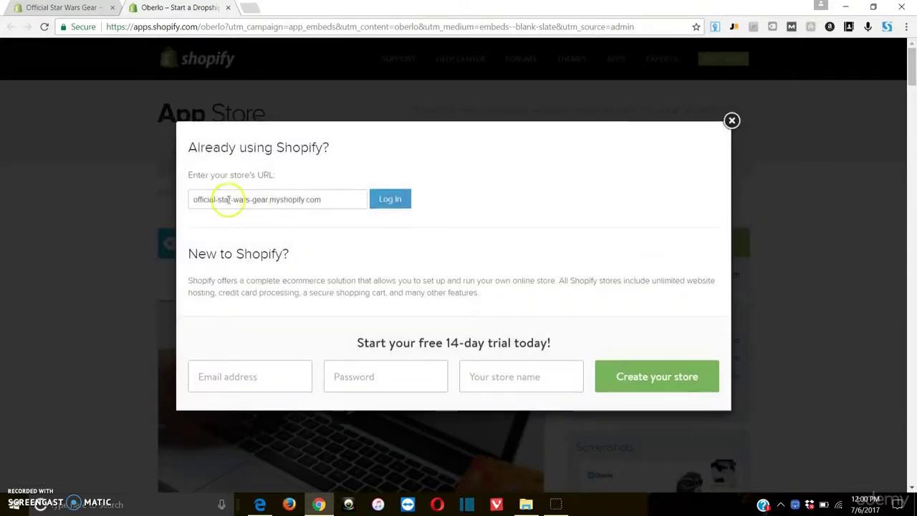
click(384, 202)
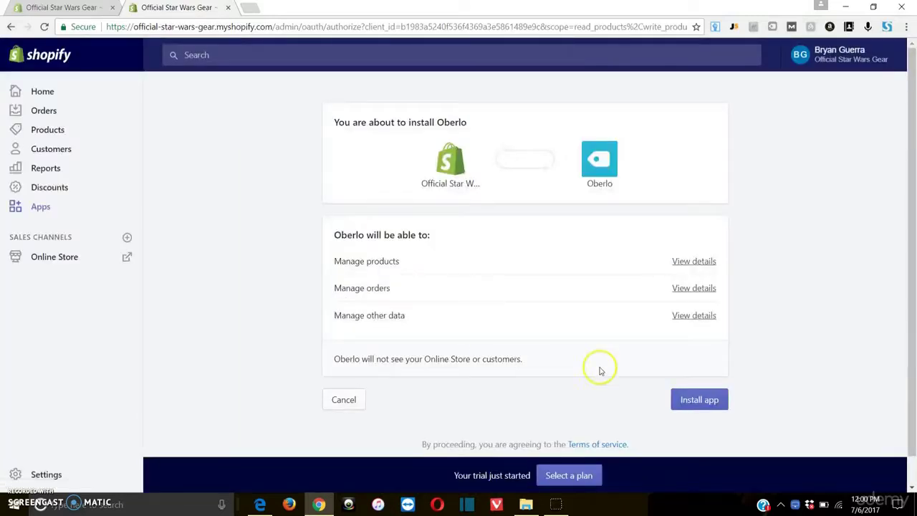
click(706, 407)
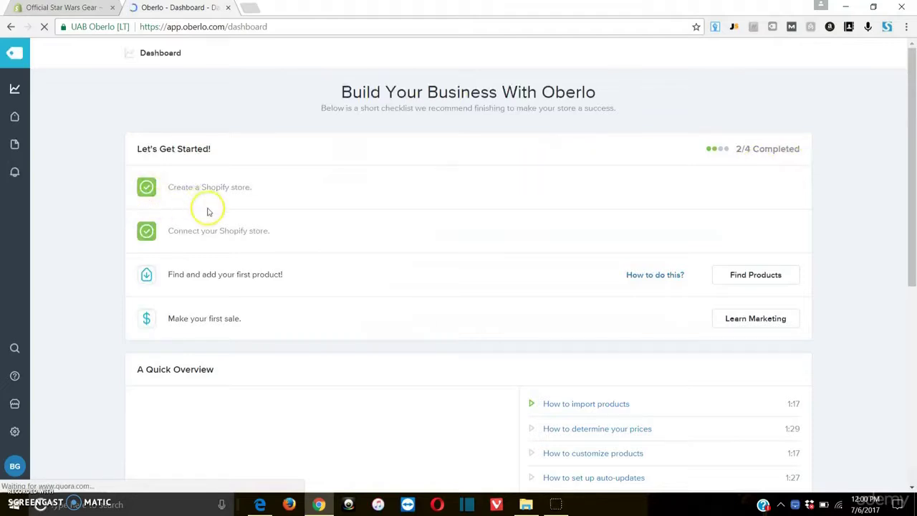
- Go to Find Products, dismiss the chat popup, and browse suggested items like the Multilingual Smartwatch
scroll(596, 277, down, 2)
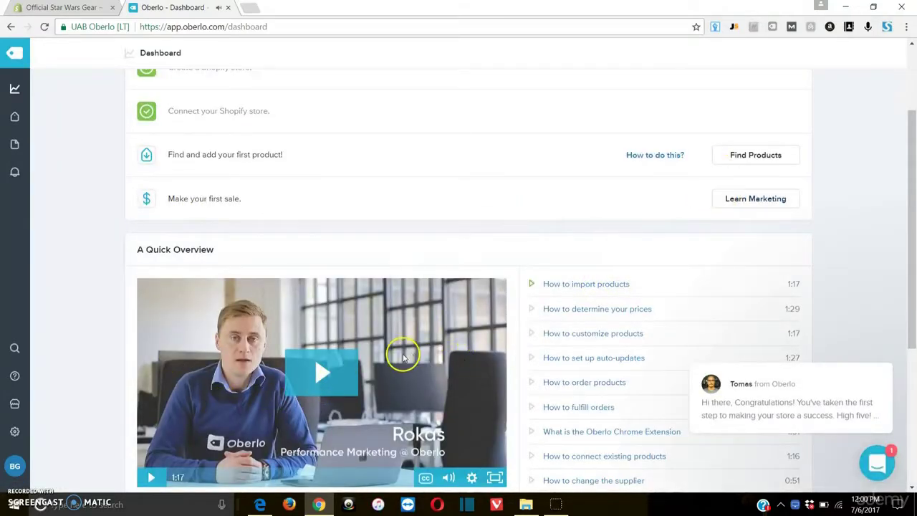
scroll(472, 251, up, 2)
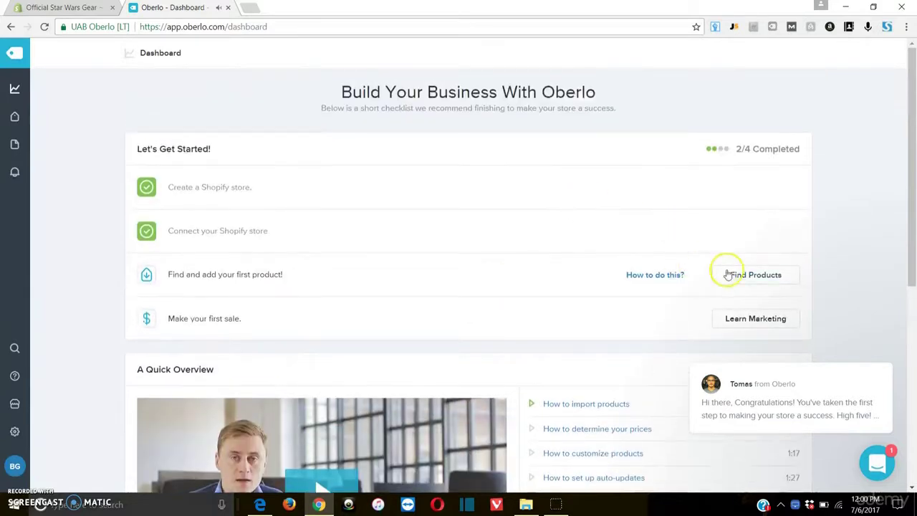
click(745, 276)
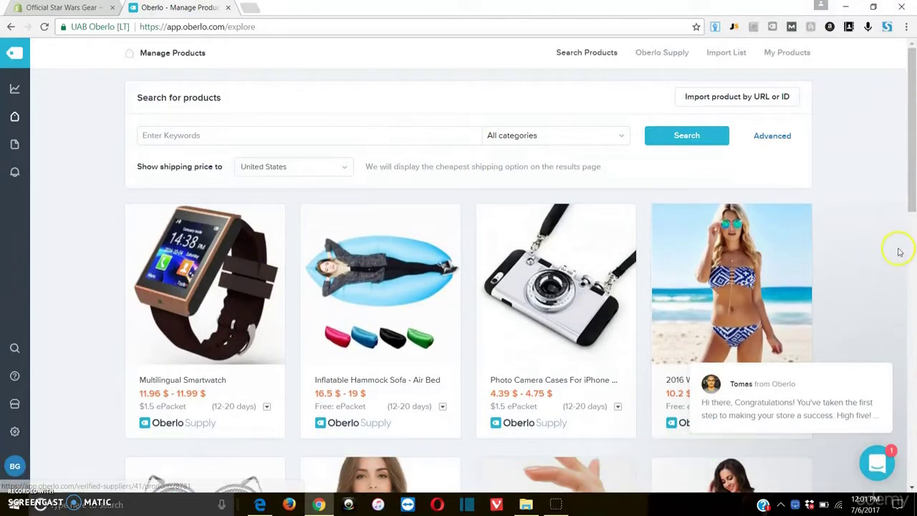
click(872, 465)
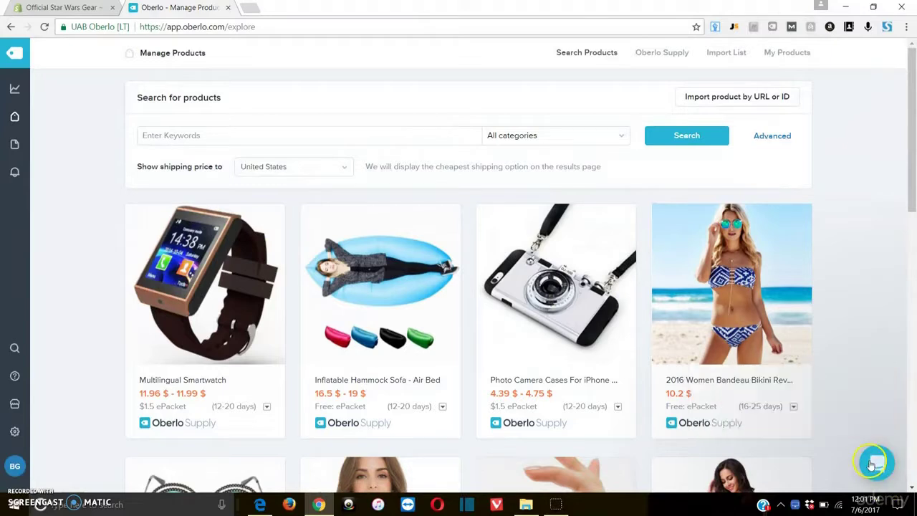
click(874, 462)
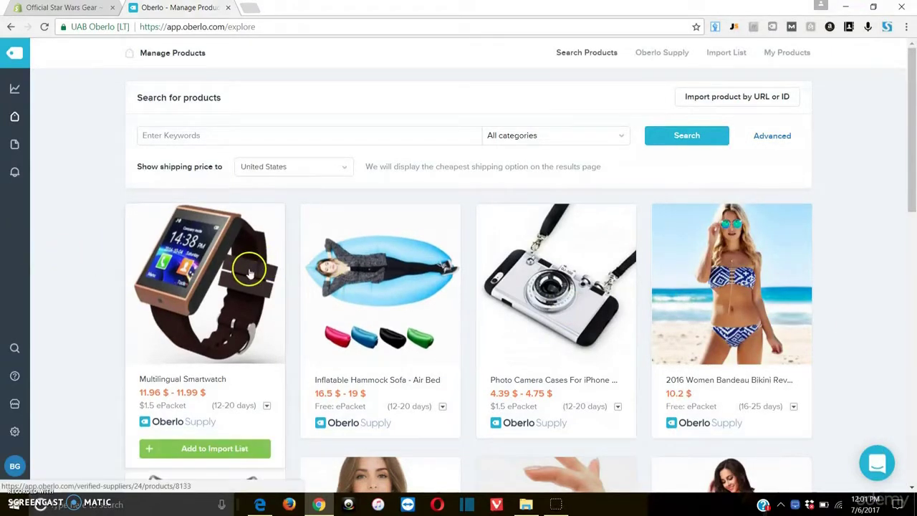
scroll(895, 294, down, 7)
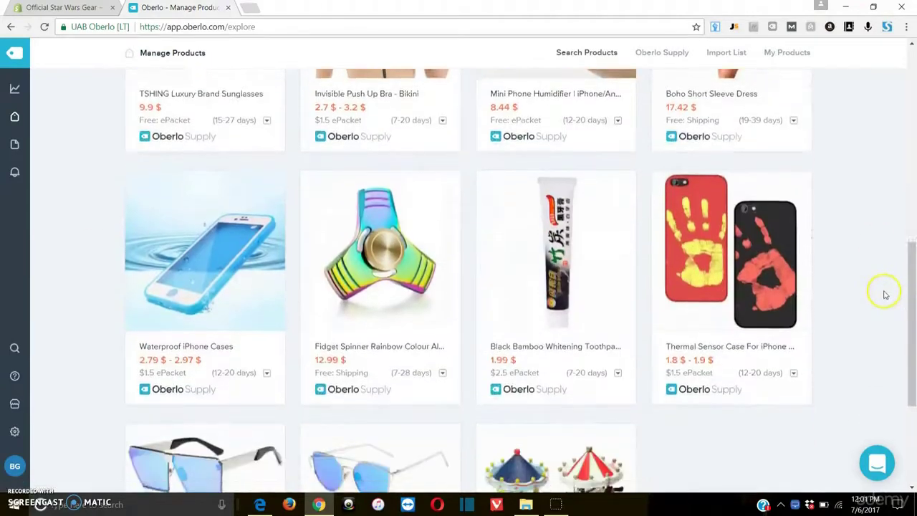
scroll(883, 295, down, 3)
scroll(880, 298, up, 7)
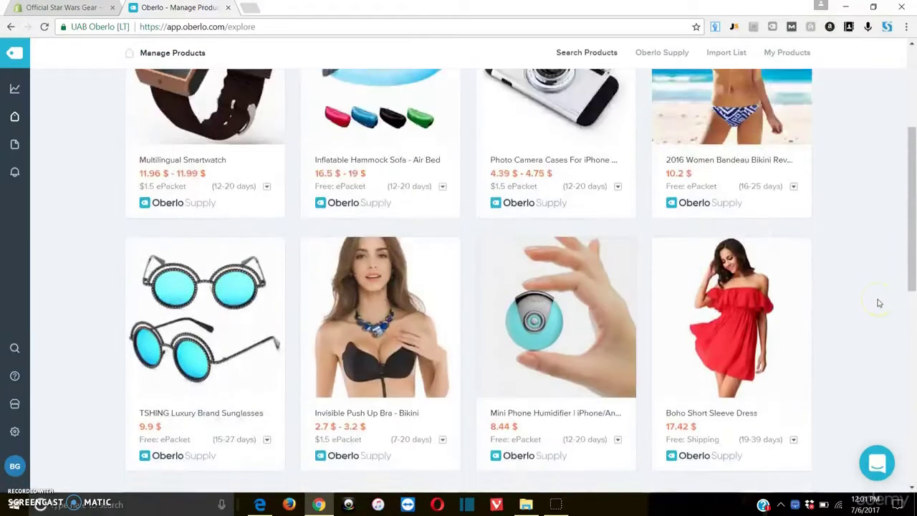
scroll(880, 303, up, 3)
mouse_move(799, 268)
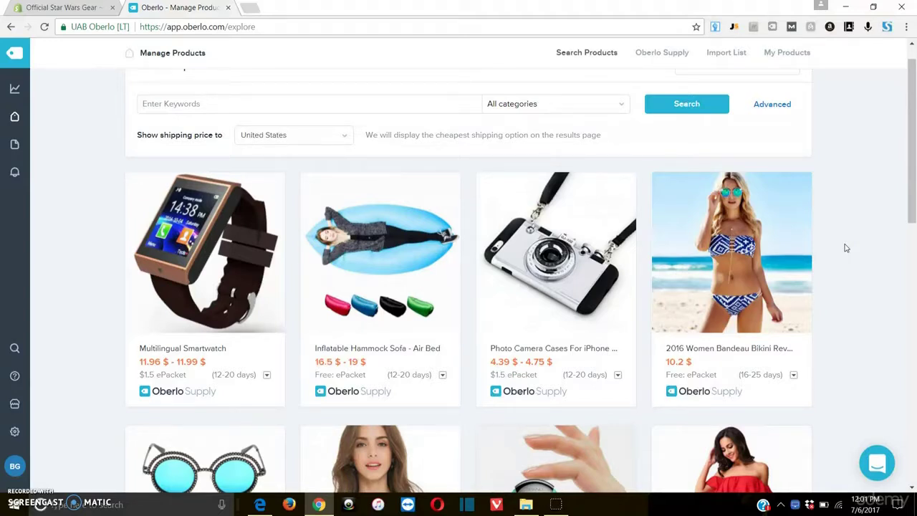
scroll(845, 248, down, 1)
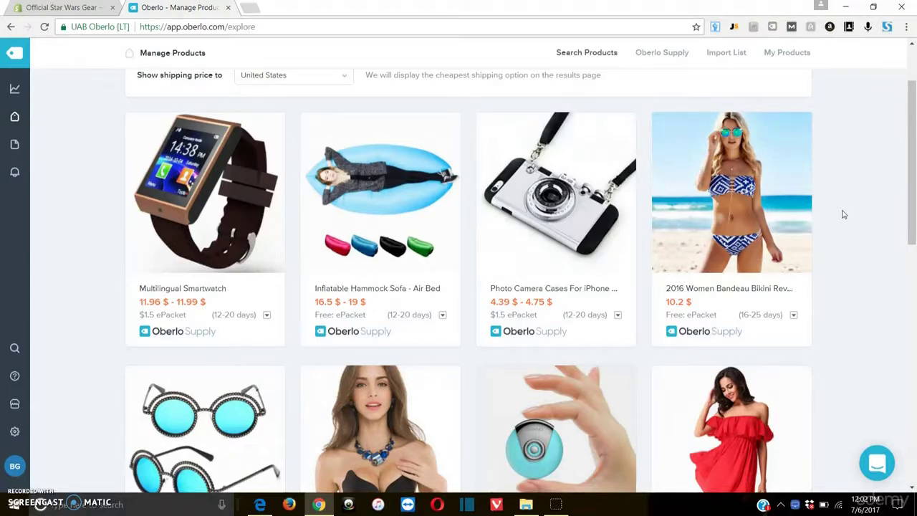
click(838, 212)
scroll(835, 206, up, 1)
scroll(831, 211, down, 1)
click(830, 221)
scroll(862, 208, up, 1)
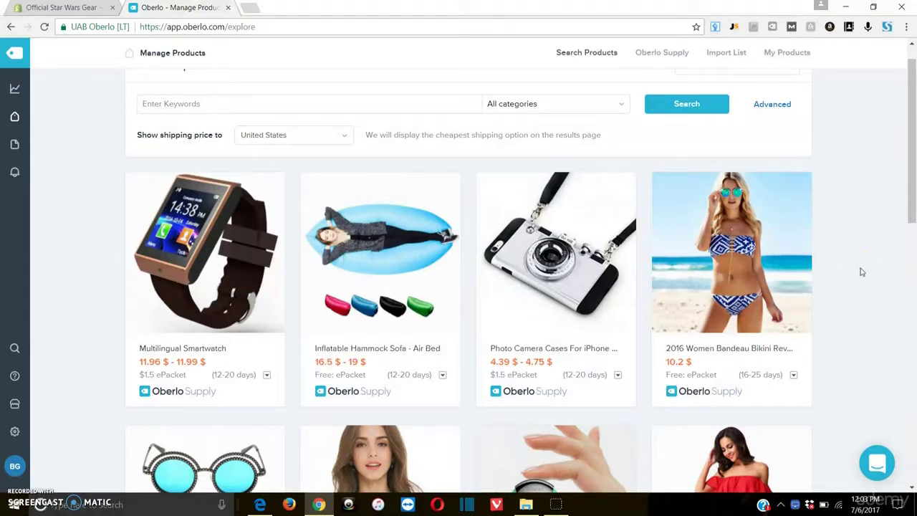
scroll(866, 272, down, 1)
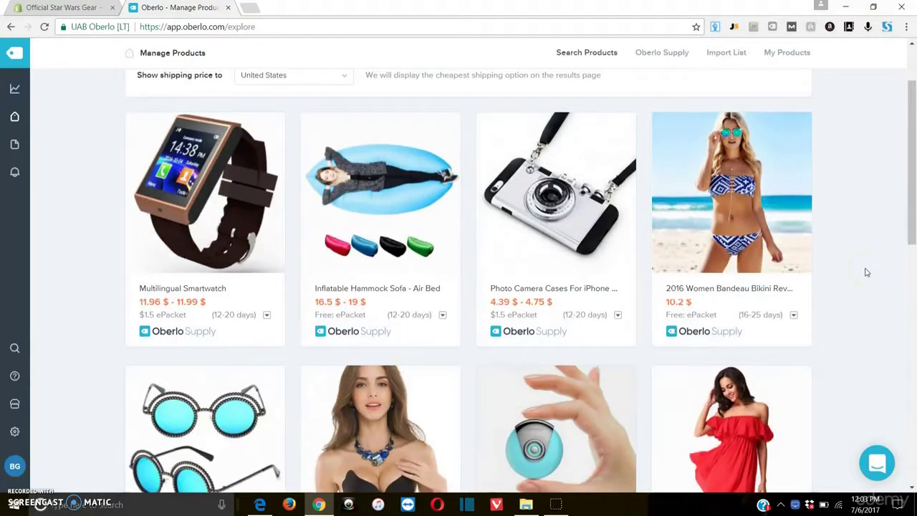
scroll(859, 209, up, 2)
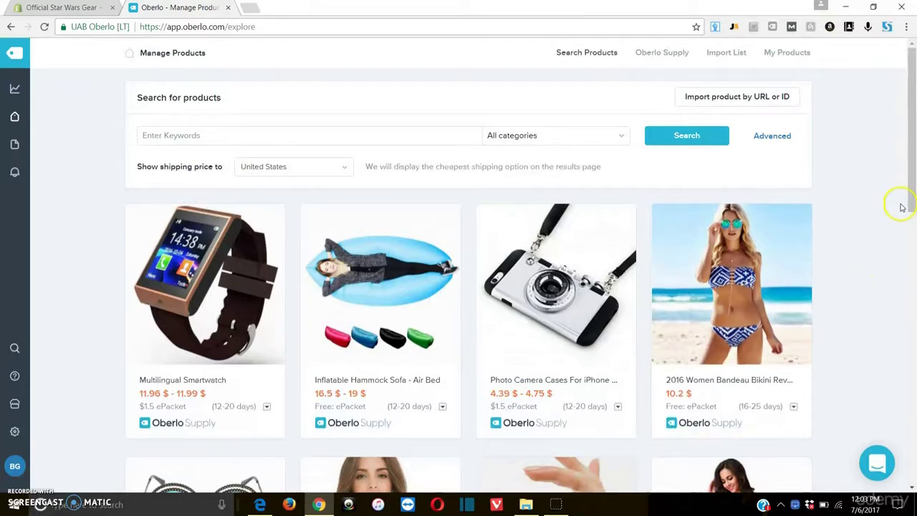
scroll(910, 259, down, 3)
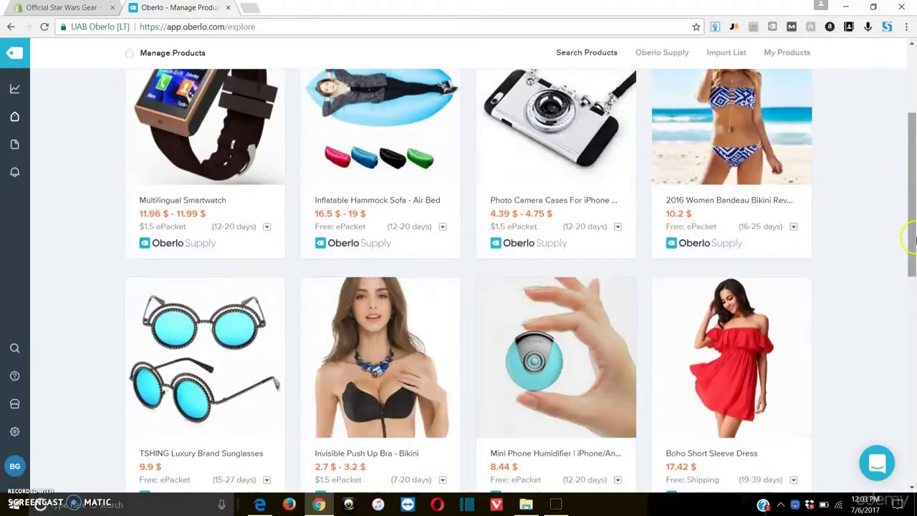
scroll(859, 187, up, 3)
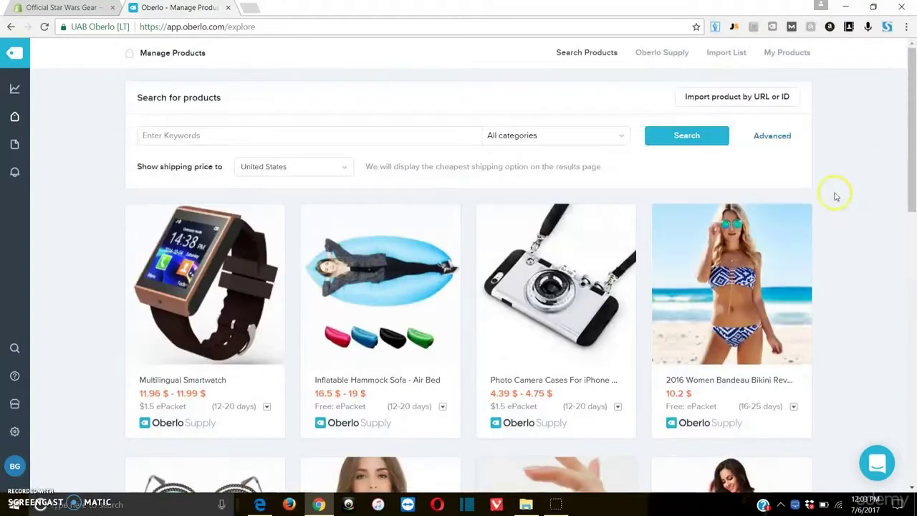
scroll(864, 268, down, 1)
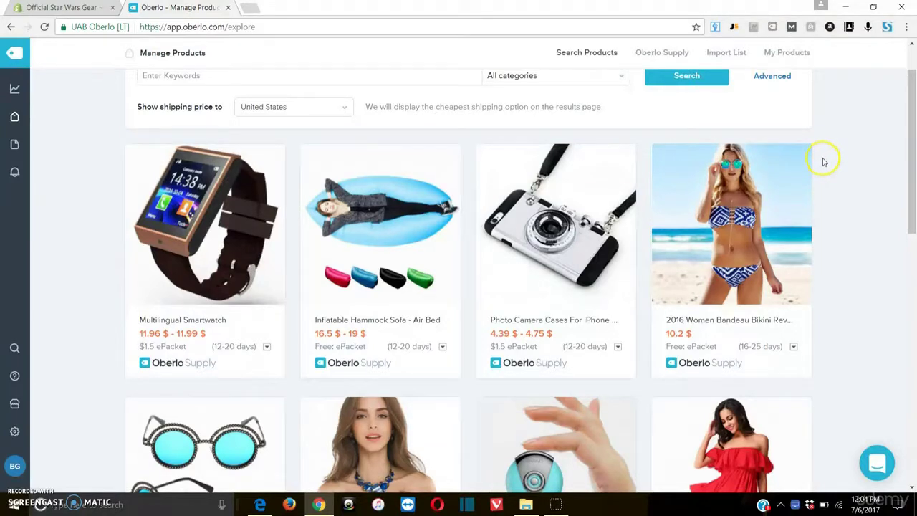
scroll(892, 189, down, 3)
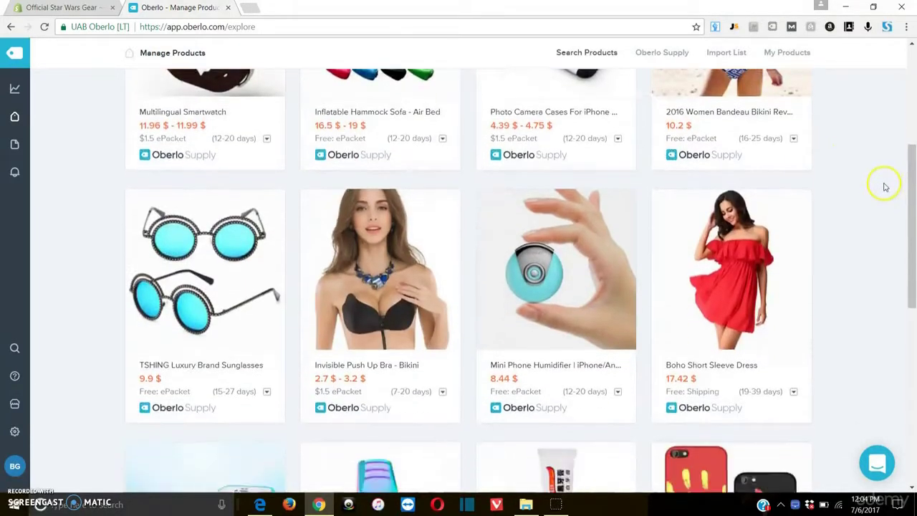
scroll(884, 187, down, 2)
scroll(856, 204, up, 4)
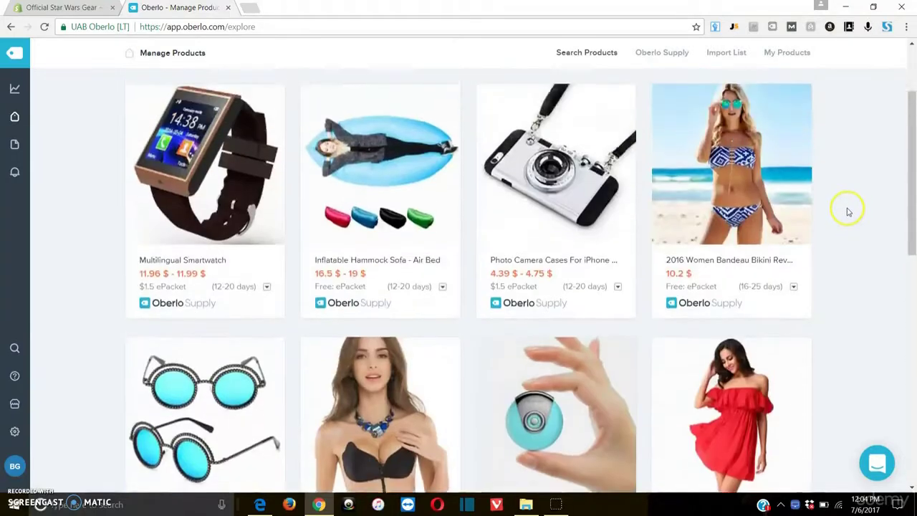
scroll(451, 327, down, 6)
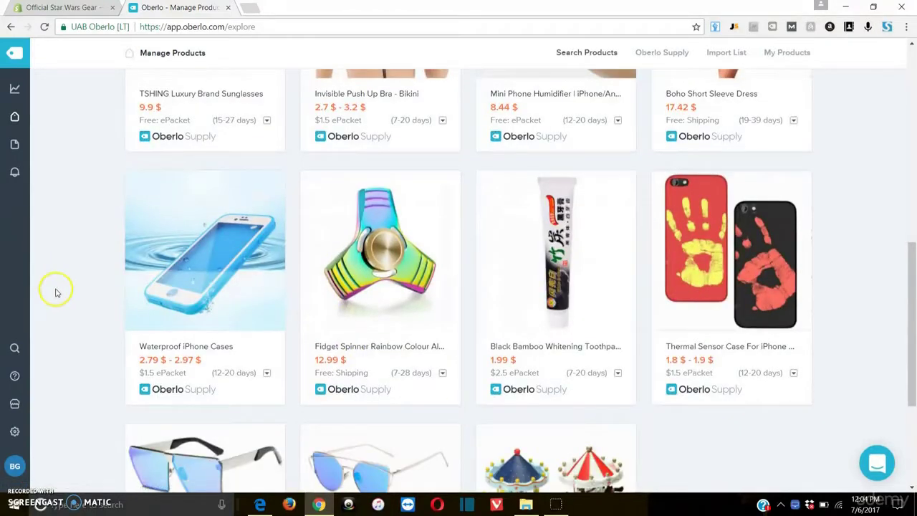
scroll(56, 290, up, 6)
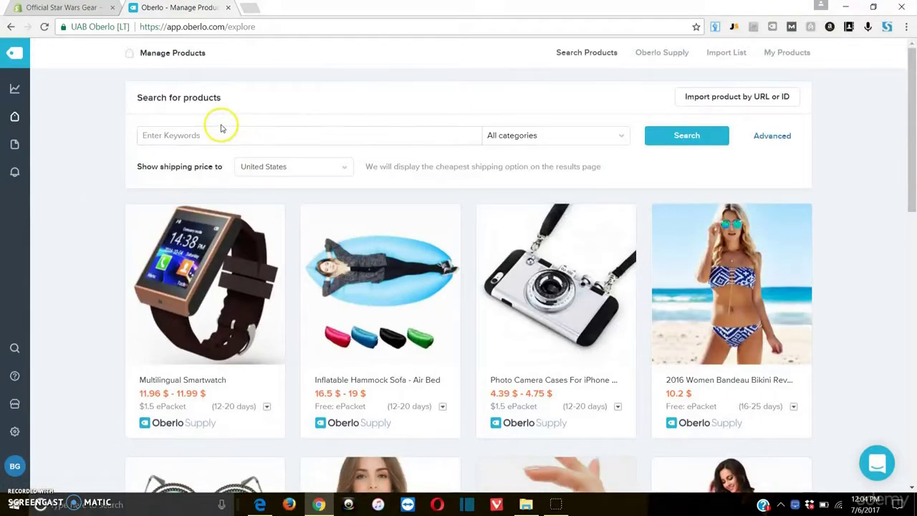
- Enter 'star wars' as the search keywords, keeping the category at All categories
click(215, 134)
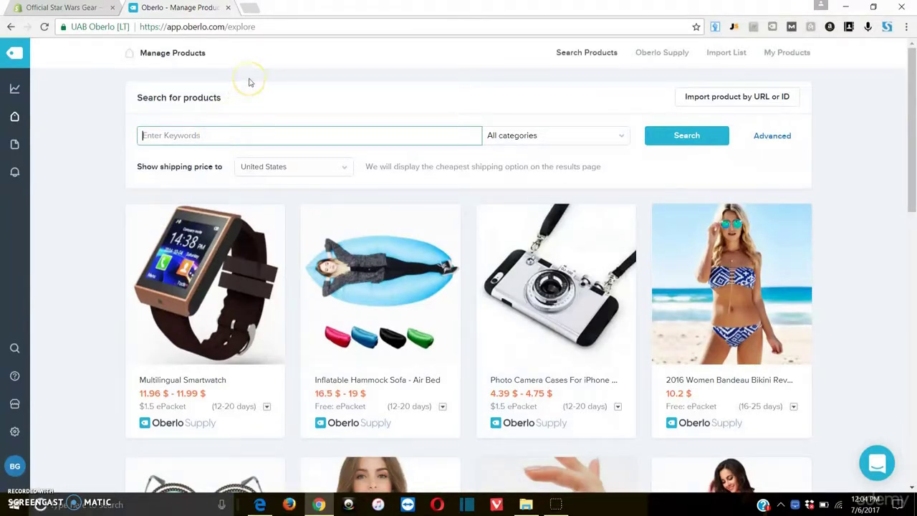
text(star wars)
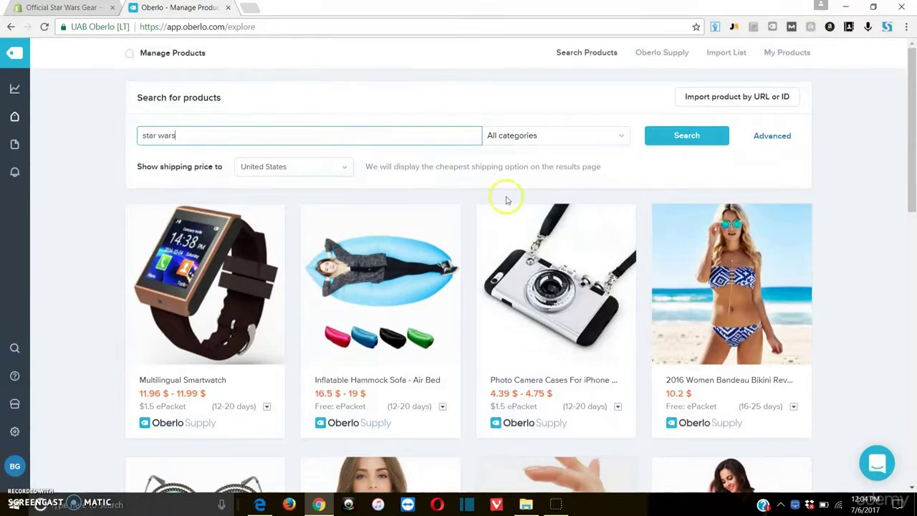
click(569, 129)
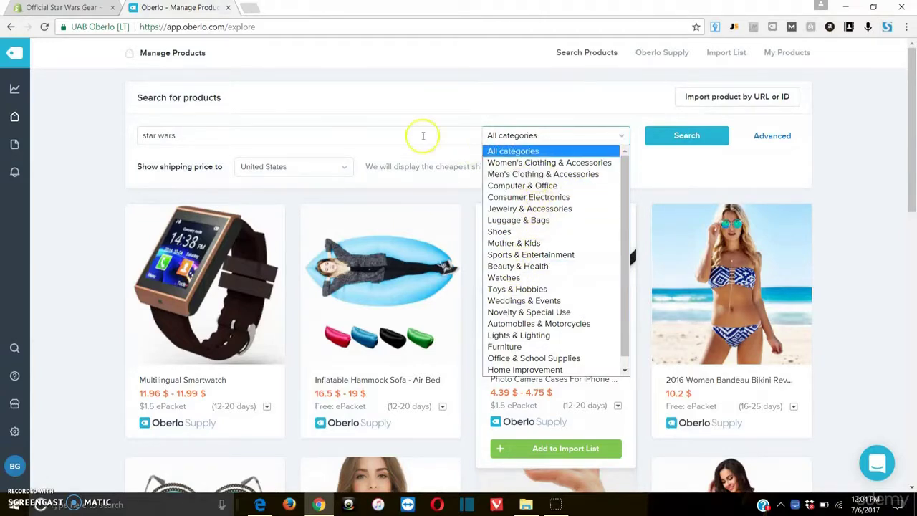
click(392, 129)
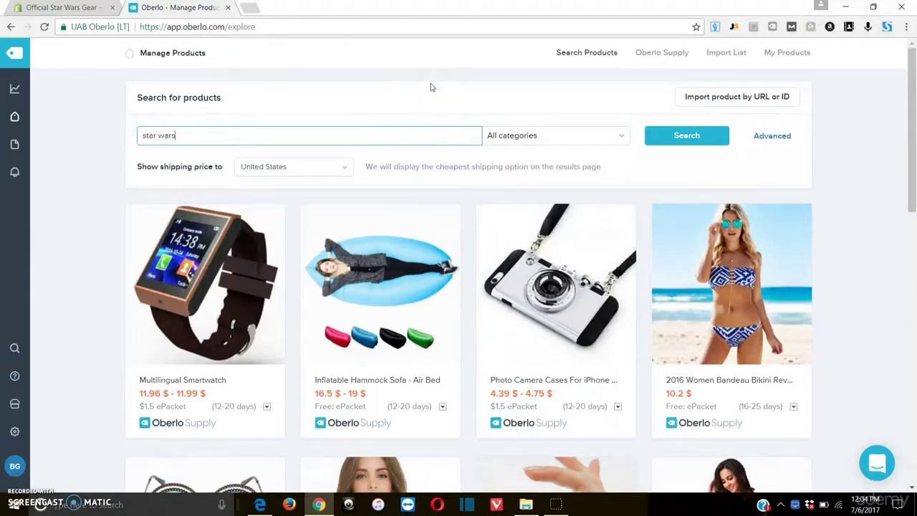
- Run the star wars search and scroll down through the lightsaber and ice tray results
click(677, 134)
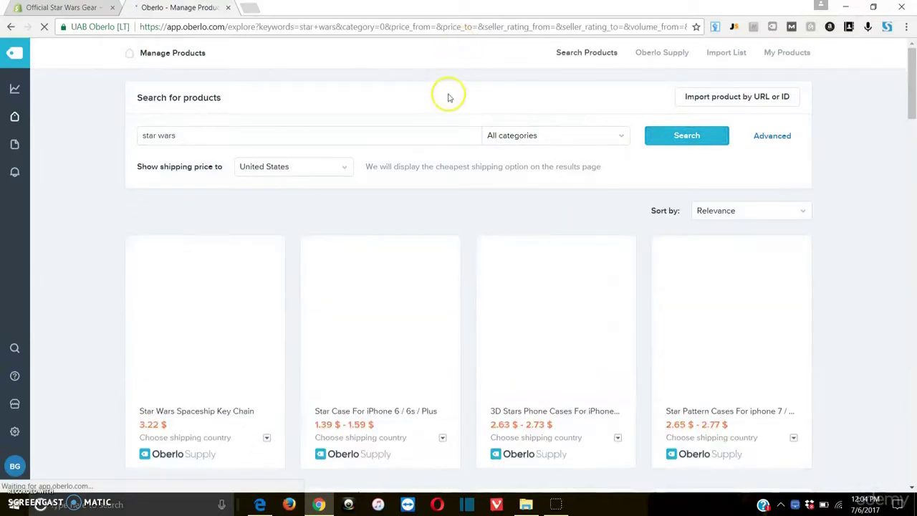
scroll(451, 97, down, 2)
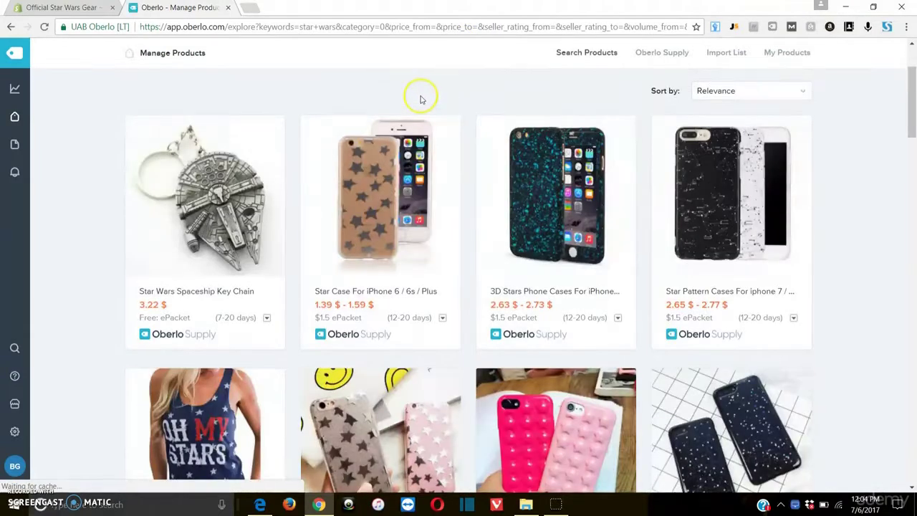
scroll(412, 104, down, 1)
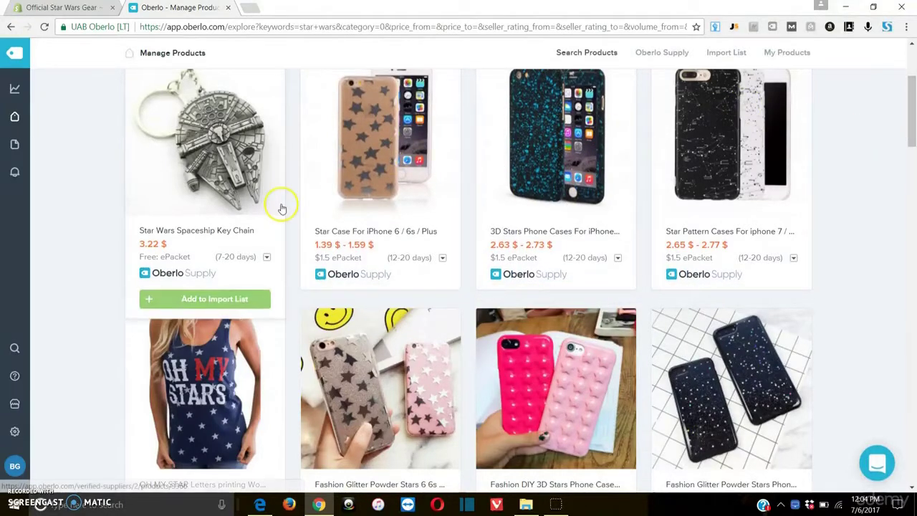
scroll(61, 231, down, 5)
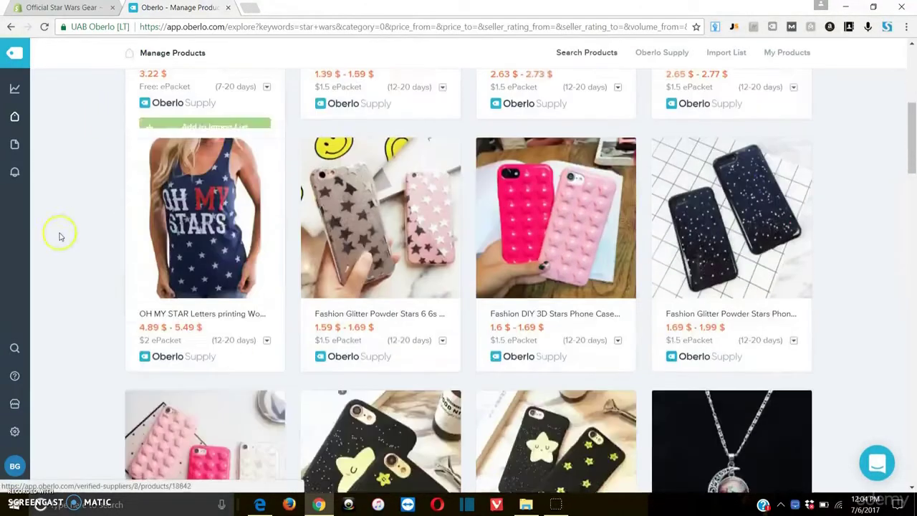
scroll(63, 264, down, 6)
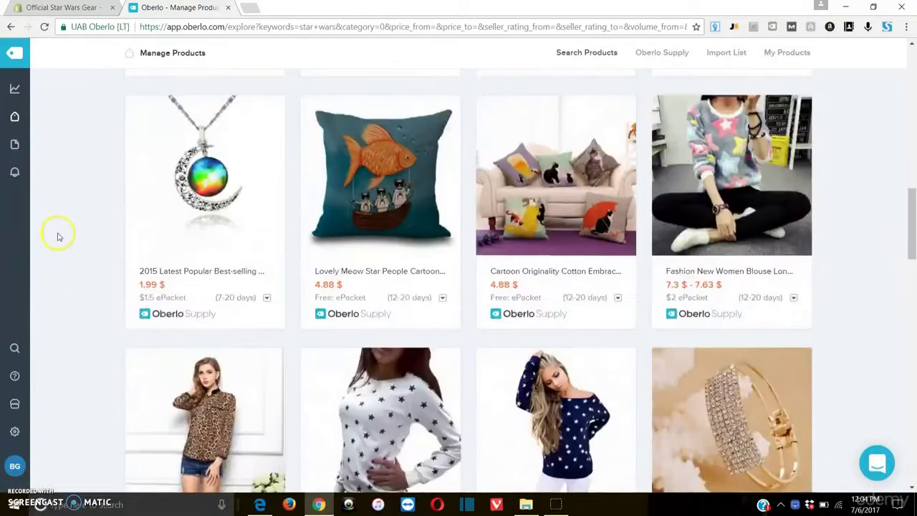
scroll(63, 240, down, 9)
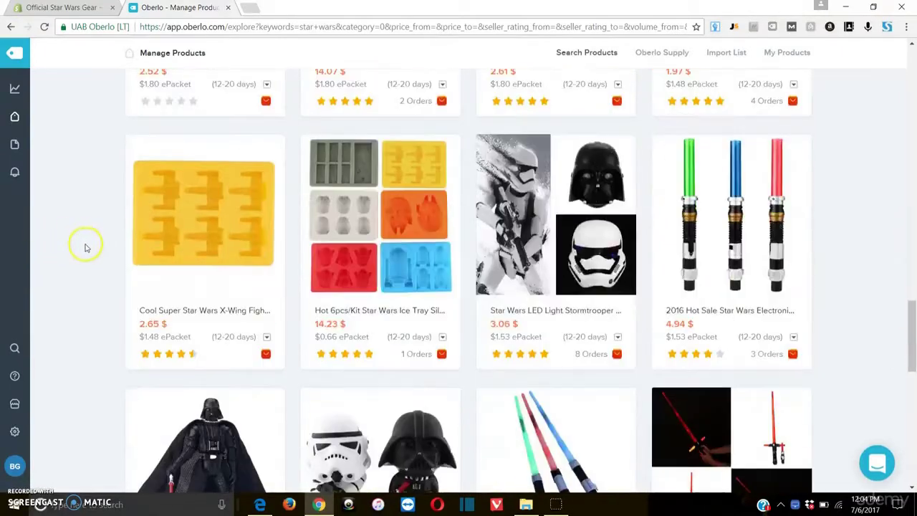
- Browse to the pagination (2354 pages) and back up to the Stormtrooper LED mask at 3.06 $
mouse_move(394, 212)
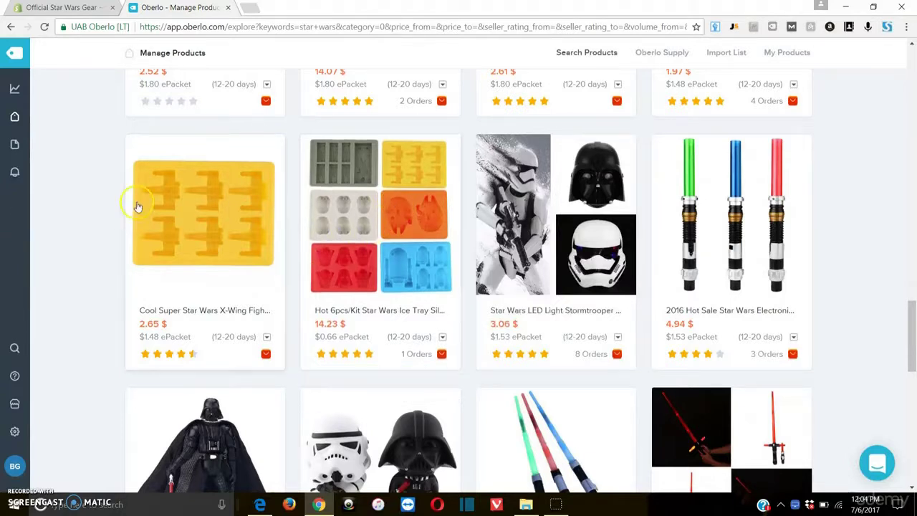
mouse_move(610, 213)
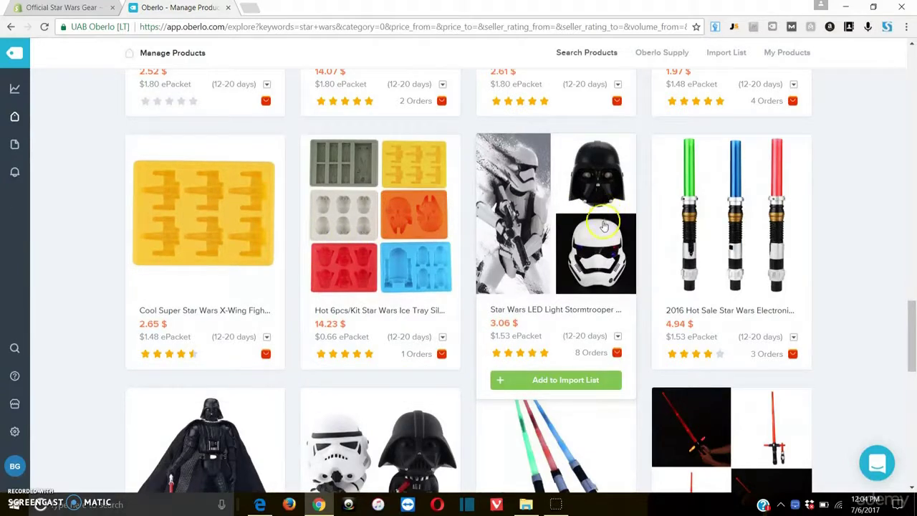
mouse_move(706, 215)
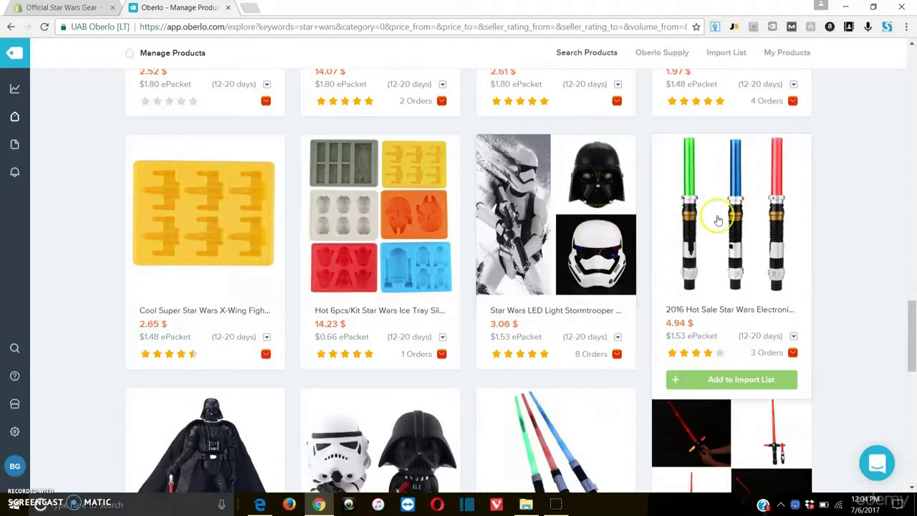
scroll(834, 250, down, 9)
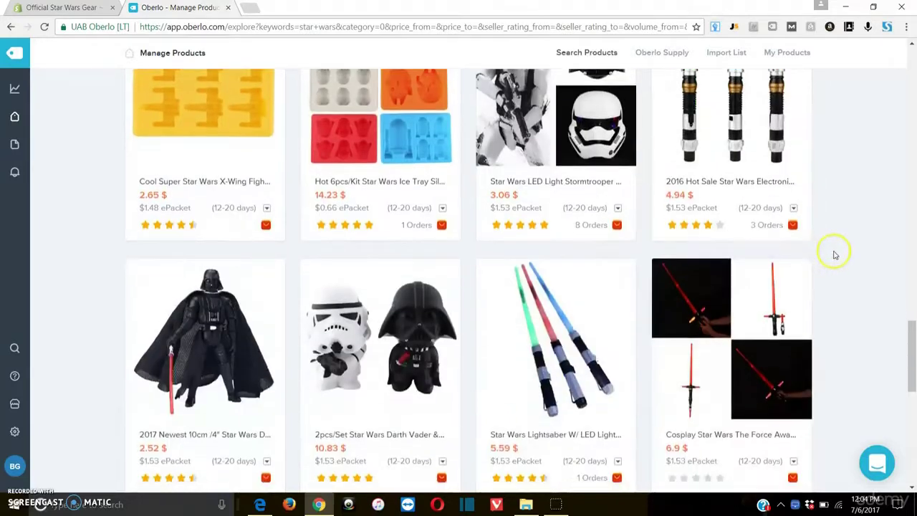
scroll(852, 259, down, 2)
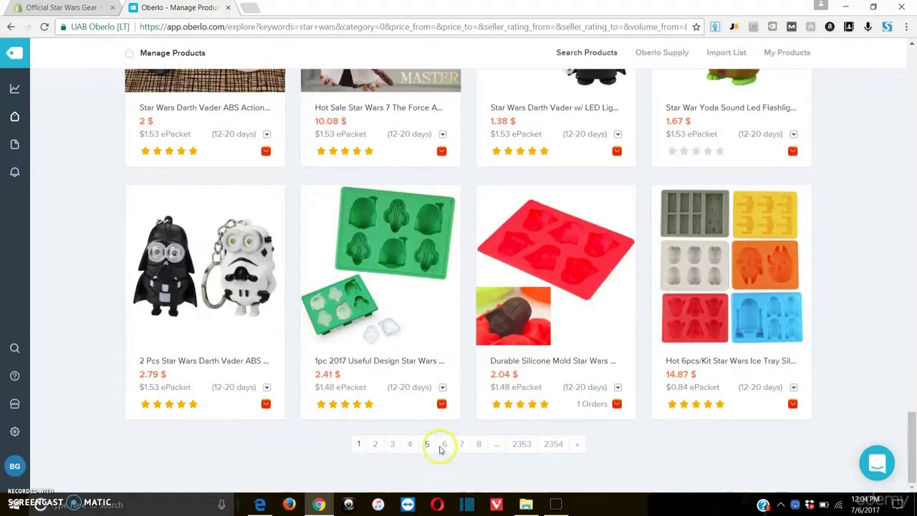
scroll(403, 272, up, 4)
scroll(226, 297, down, 4)
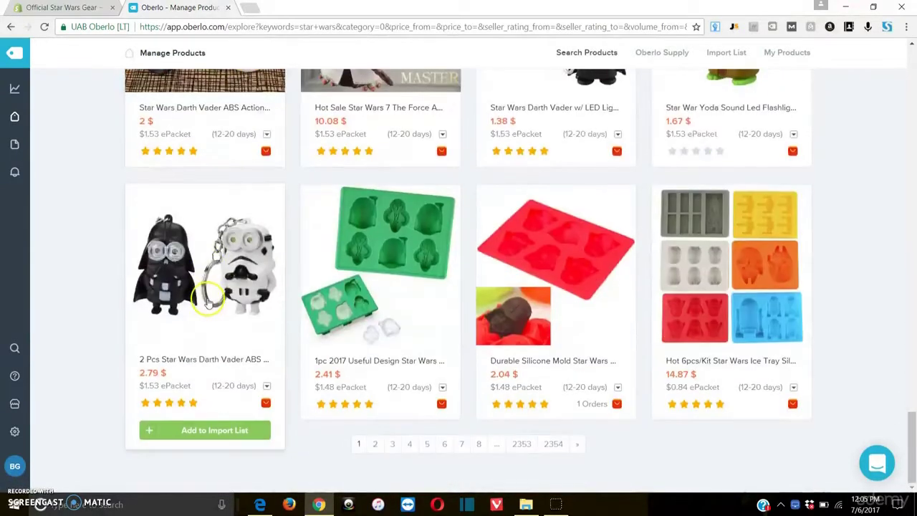
scroll(97, 284, up, 15)
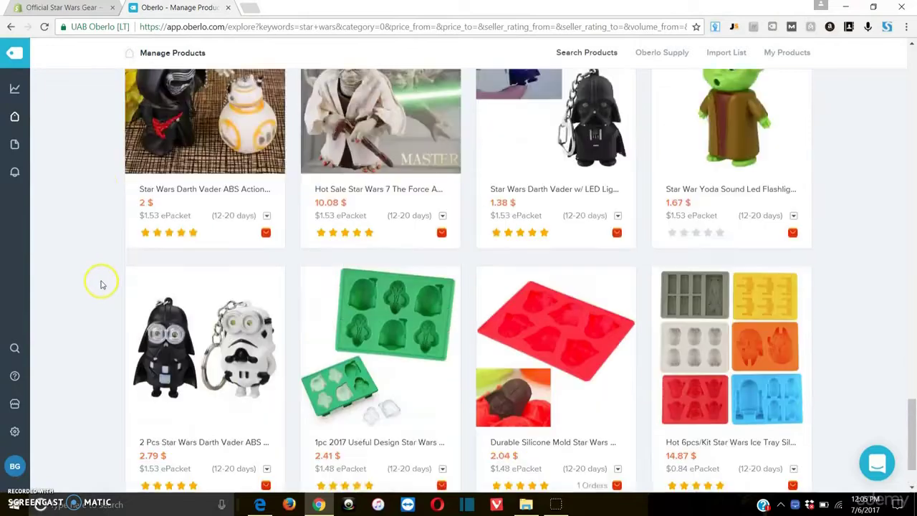
scroll(91, 279, down, 3)
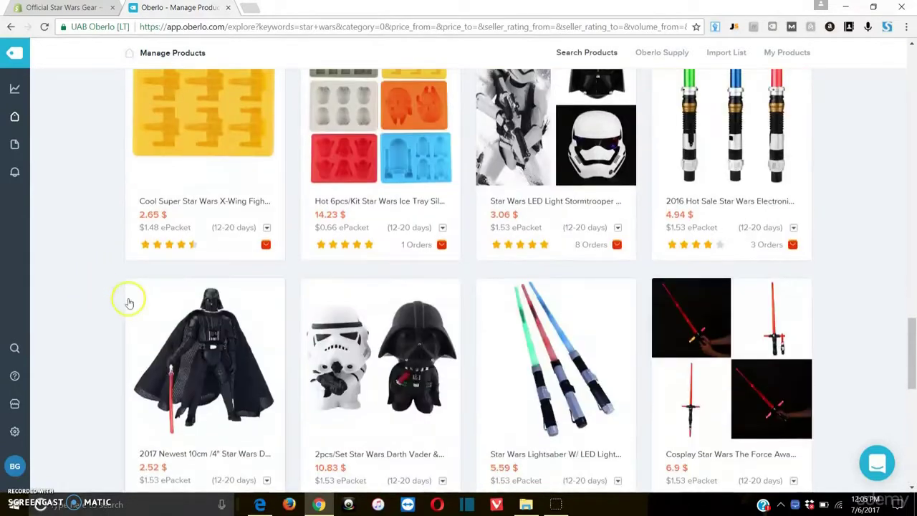
mouse_move(570, 107)
scroll(595, 152, up, 1)
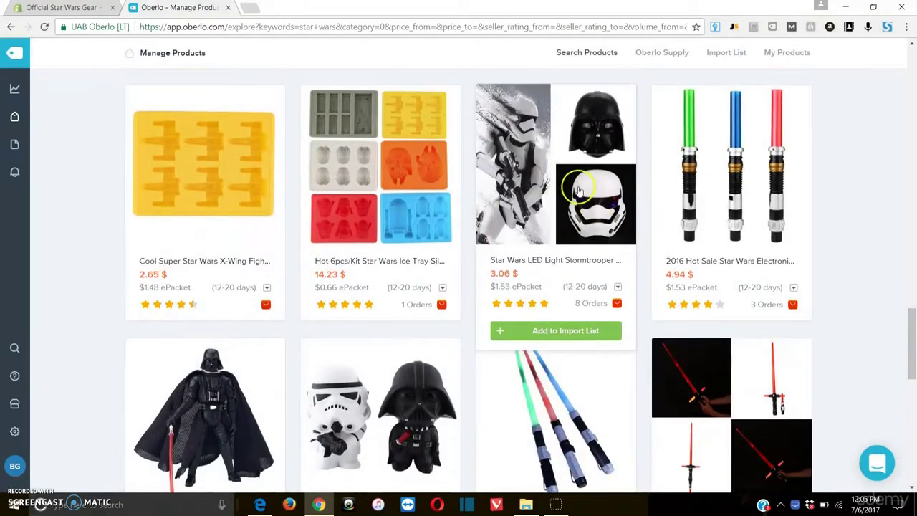
- Open the Stormtrooper LED mask's AliExpress listing in a new tab, then return to Oberlo's results
click(579, 192)
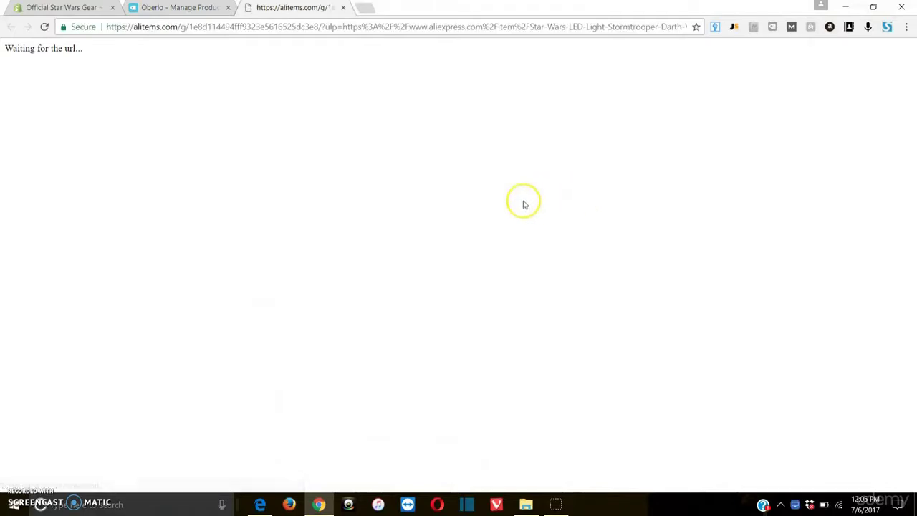
click(180, 8)
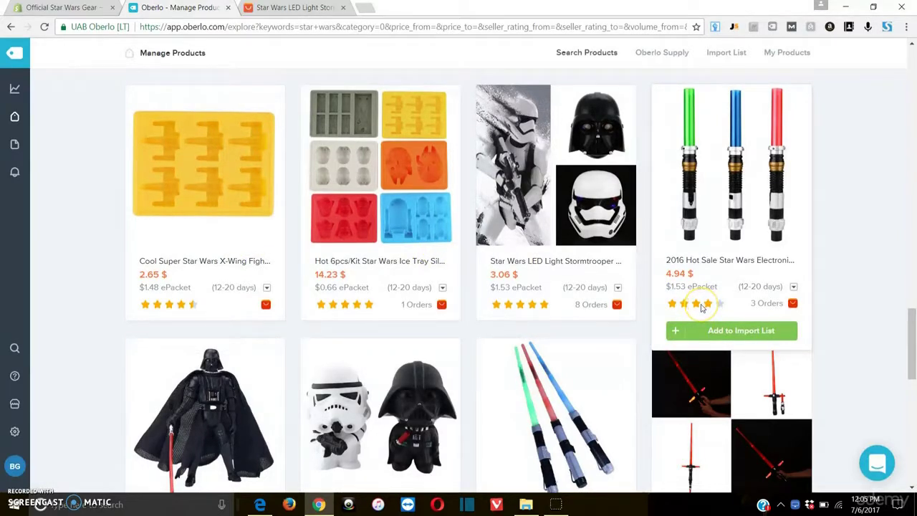
scroll(696, 308, up, 15)
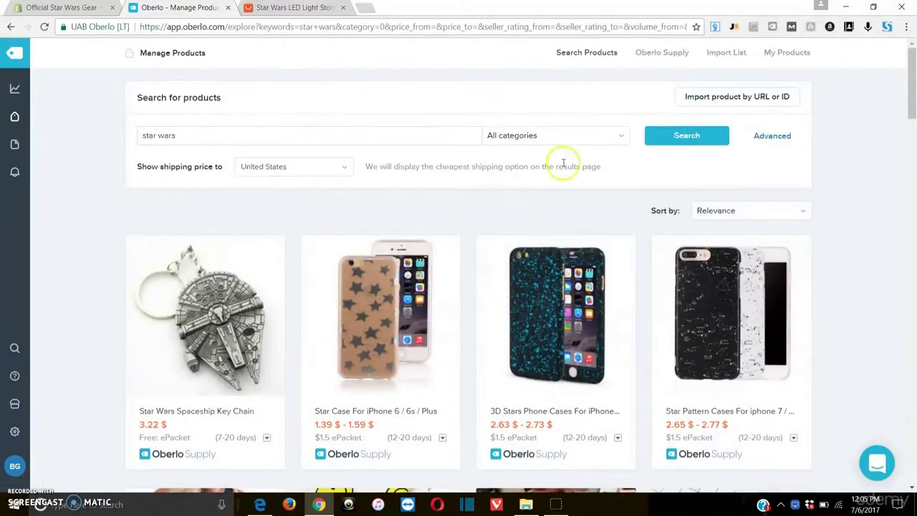
- Sort the star wars results by Orders count under Advanced and rerun the search
click(772, 136)
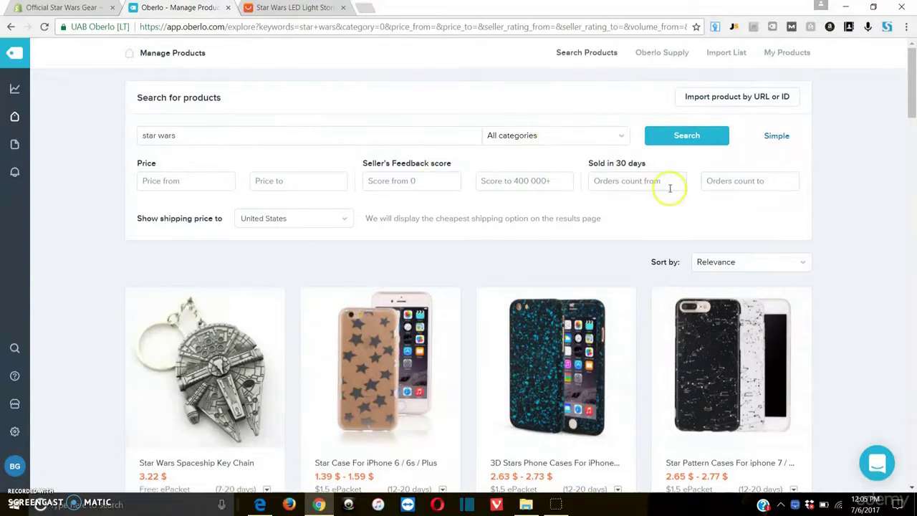
click(793, 264)
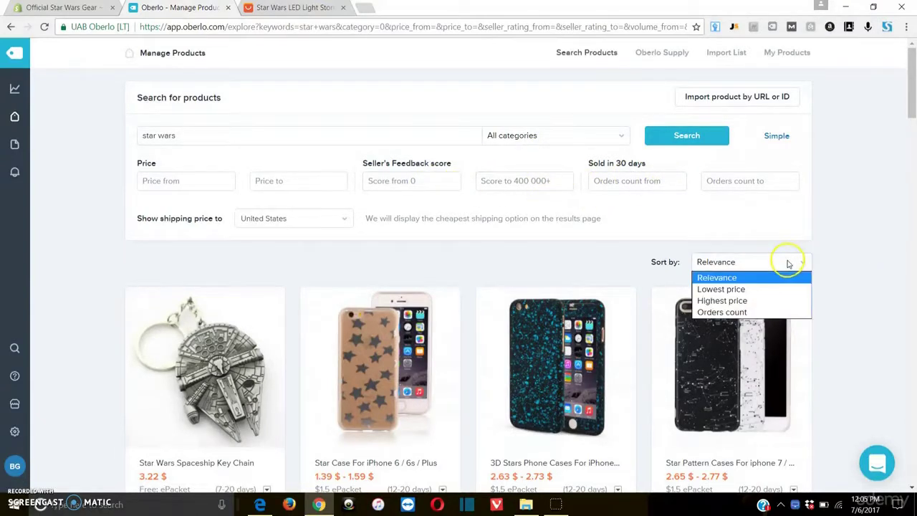
click(737, 313)
click(673, 138)
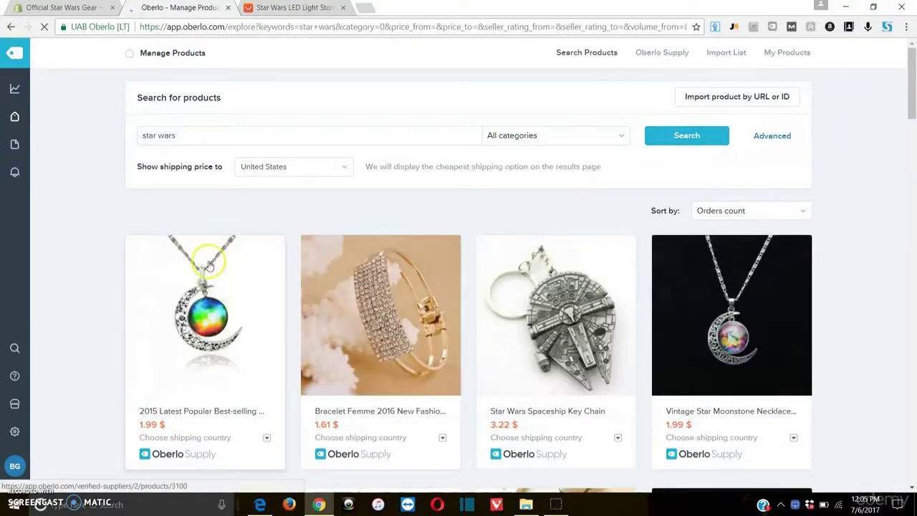
scroll(199, 311, down, 5)
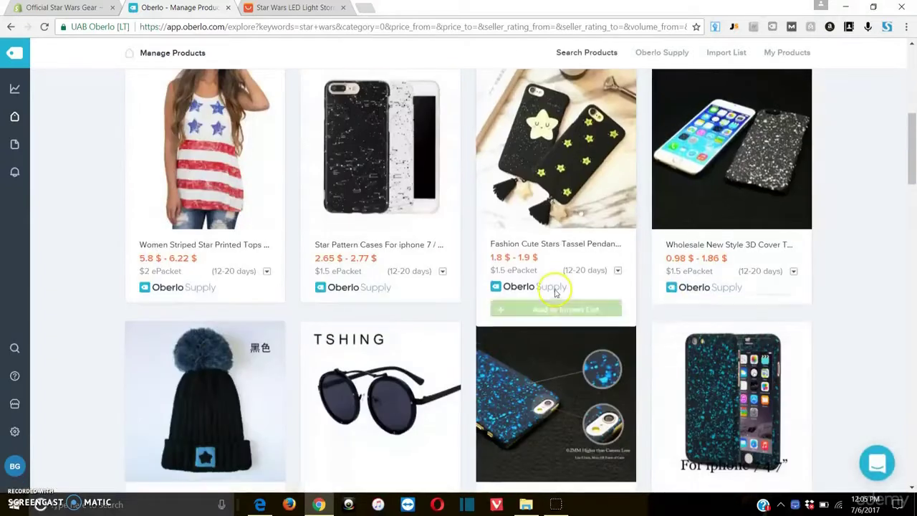
scroll(451, 250, down, 3)
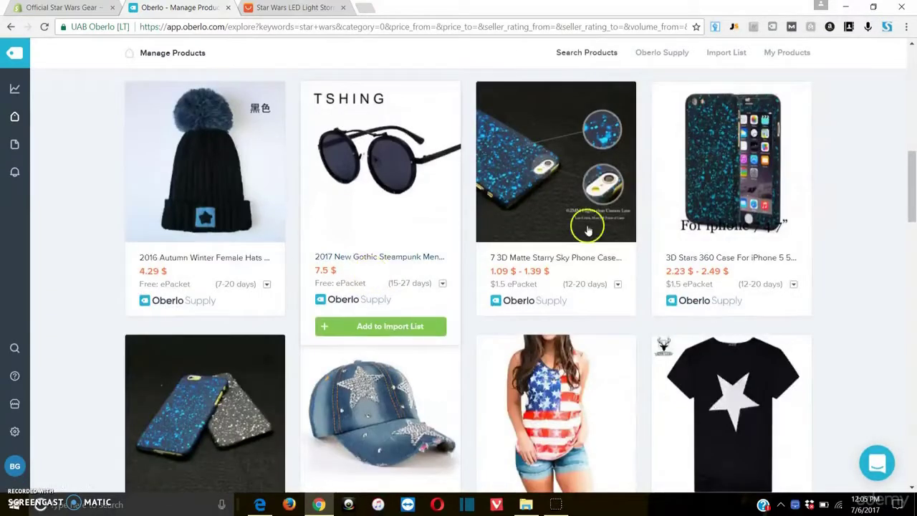
scroll(896, 232, up, 8)
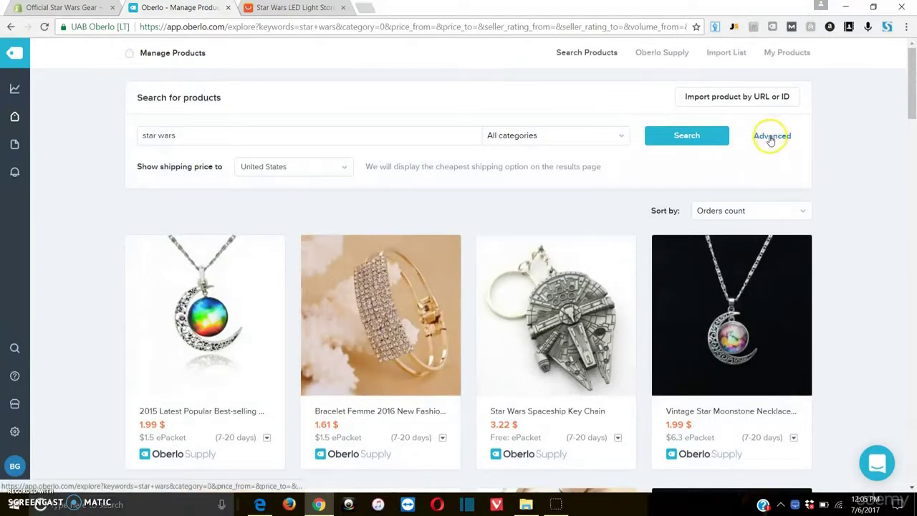
- Hide the advanced price and feedback filters and set Sort by back to Relevance
click(771, 137)
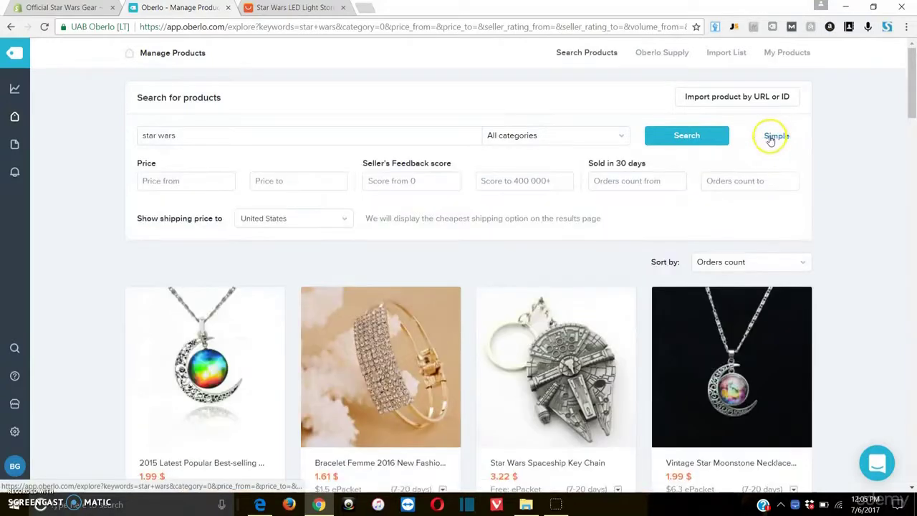
click(411, 180)
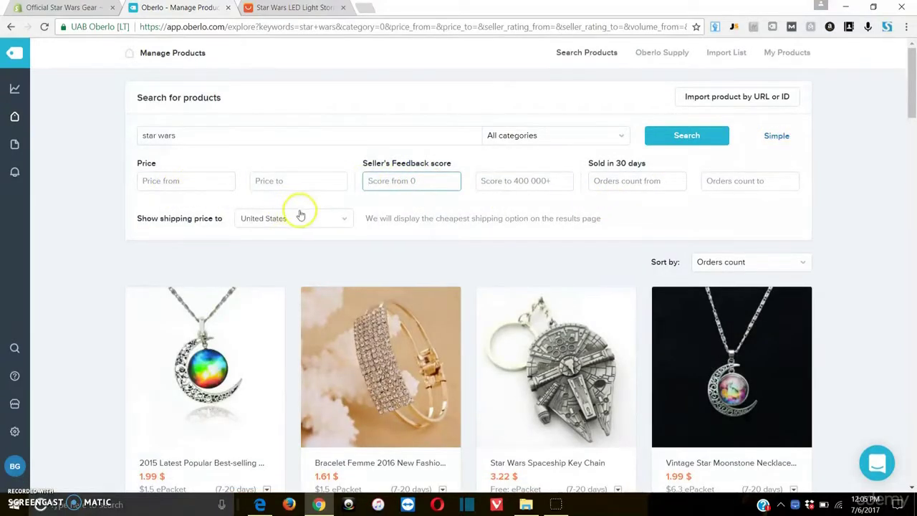
click(753, 262)
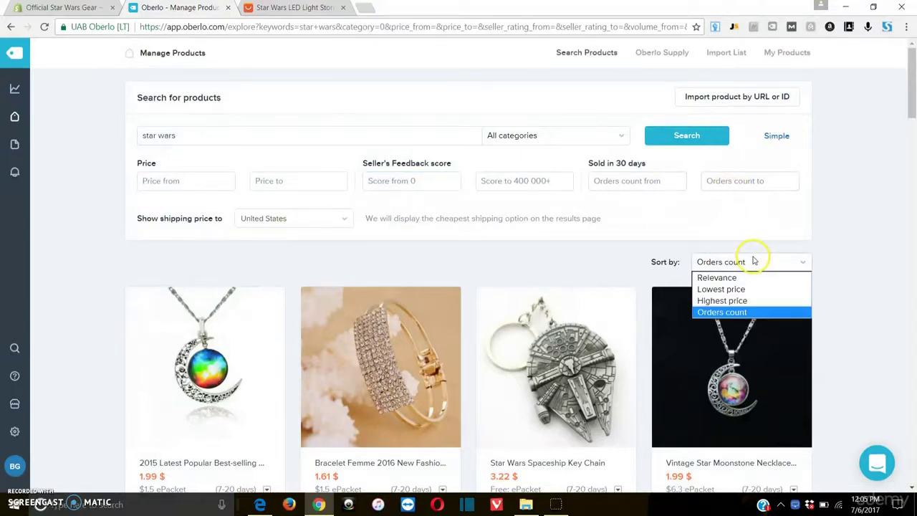
click(745, 278)
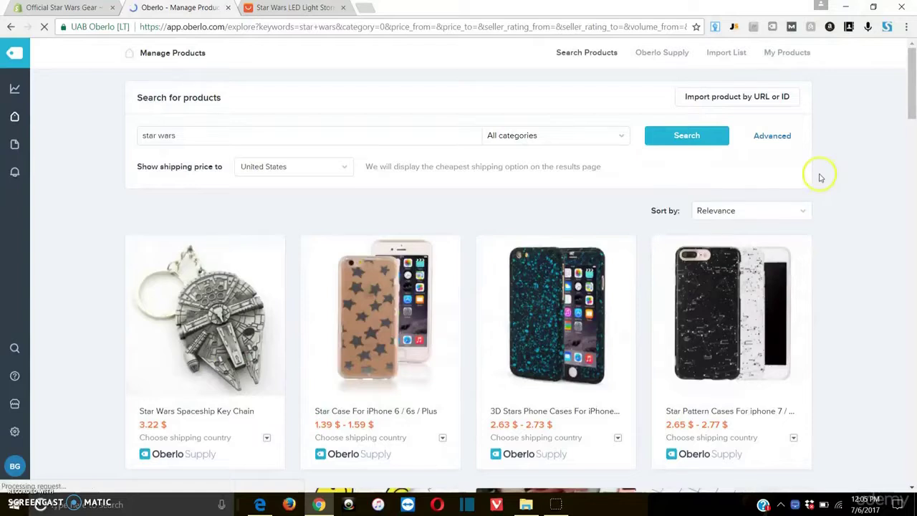
scroll(819, 180, down, 1)
scroll(809, 184, down, 3)
scroll(843, 205, up, 4)
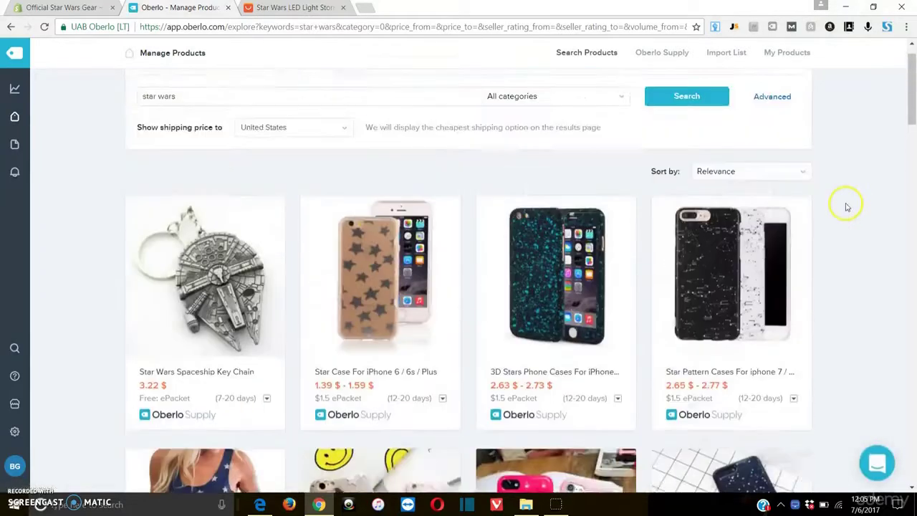
scroll(888, 229, down, 2)
scroll(786, 133, up, 2)
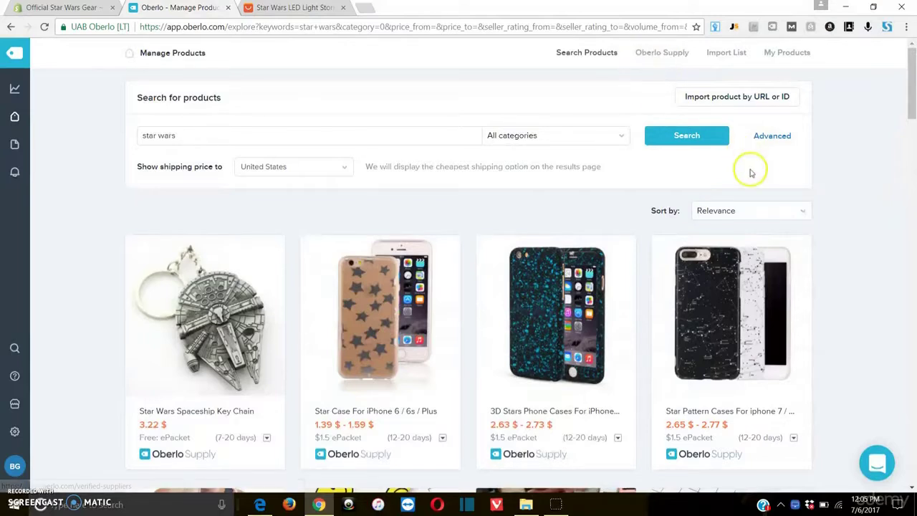
scroll(894, 337, down, 4)
scroll(899, 322, up, 1)
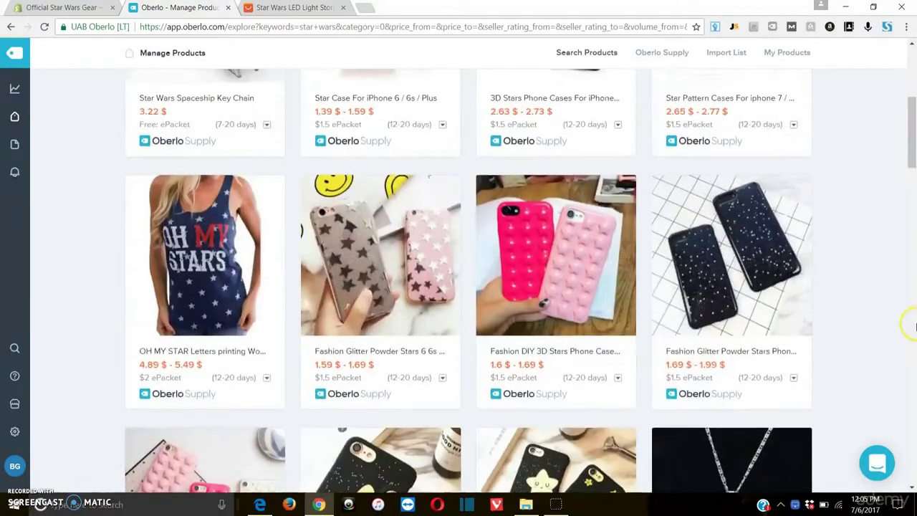
mouse_move(738, 183)
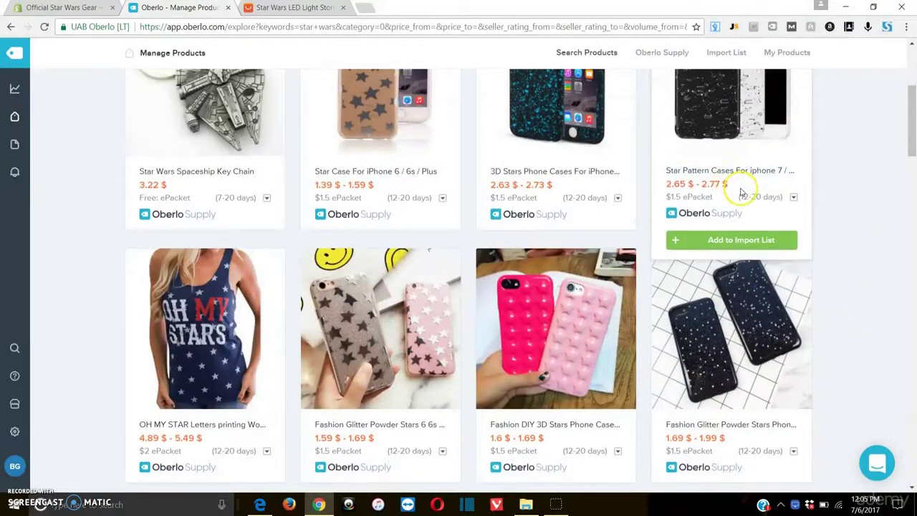
mouse_move(187, 199)
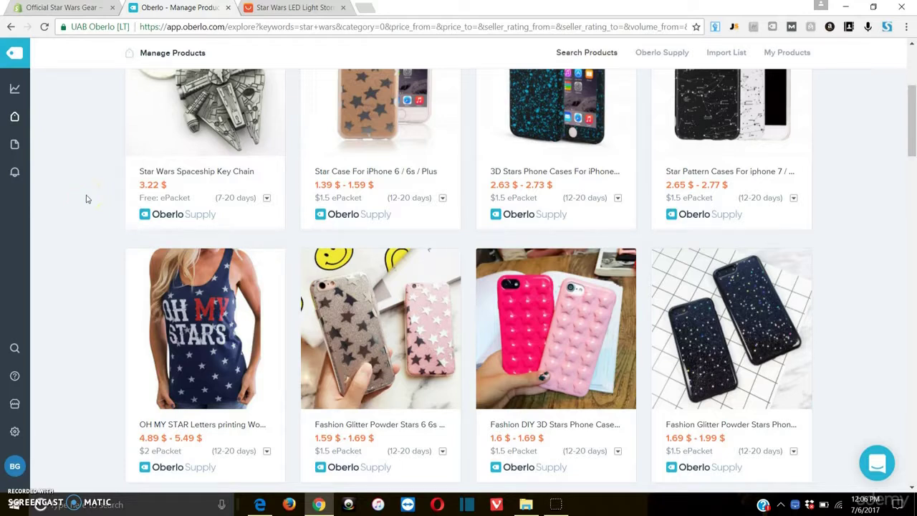
scroll(79, 165, down, 4)
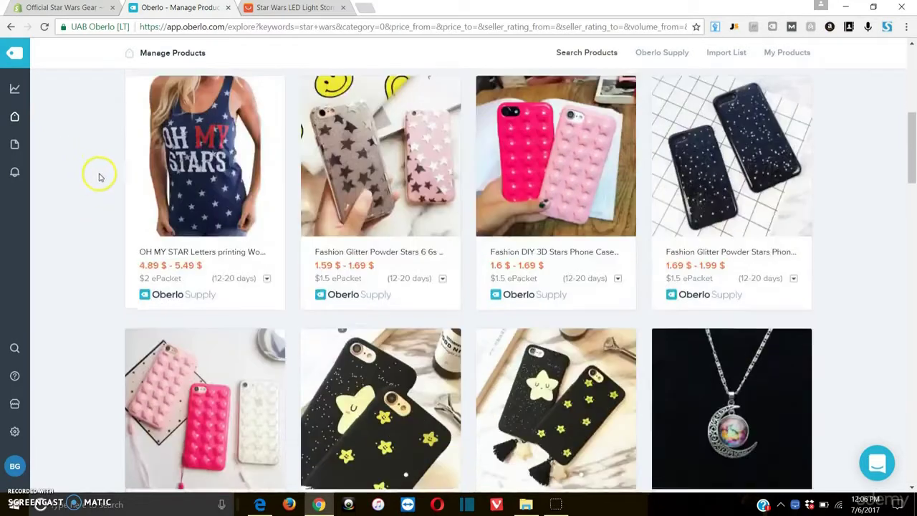
scroll(91, 182, down, 2)
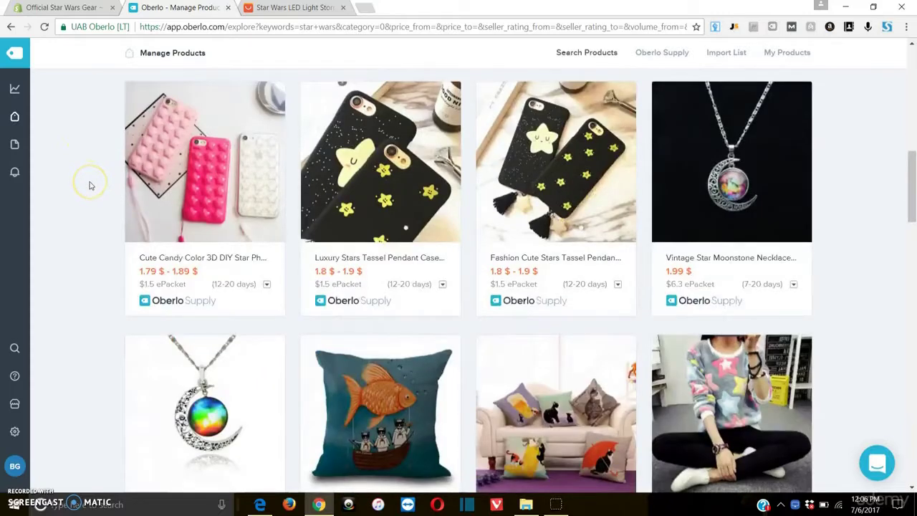
scroll(90, 186, up, 2)
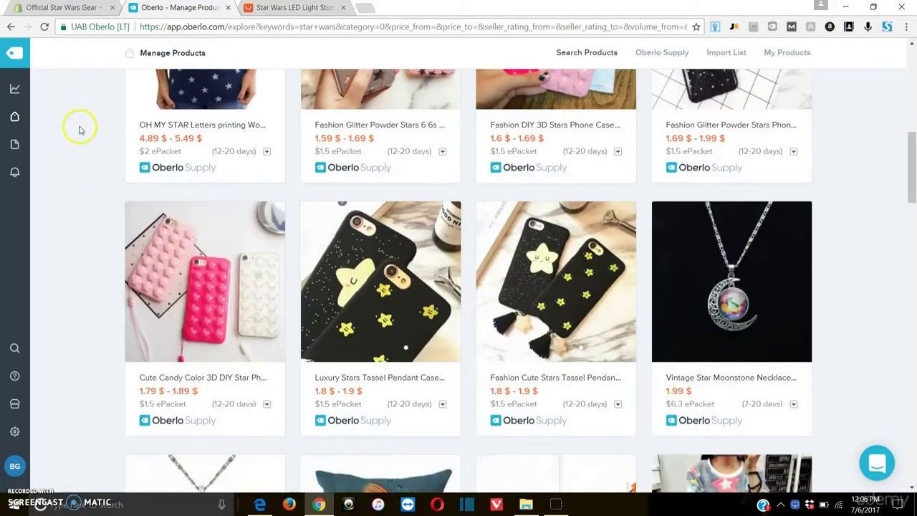
scroll(79, 130, down, 3)
scroll(57, 138, down, 1)
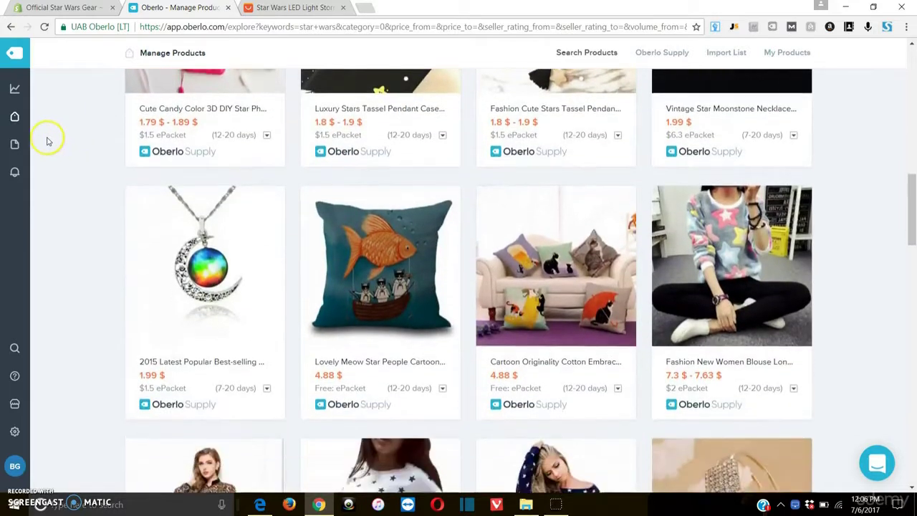
scroll(49, 146, down, 2)
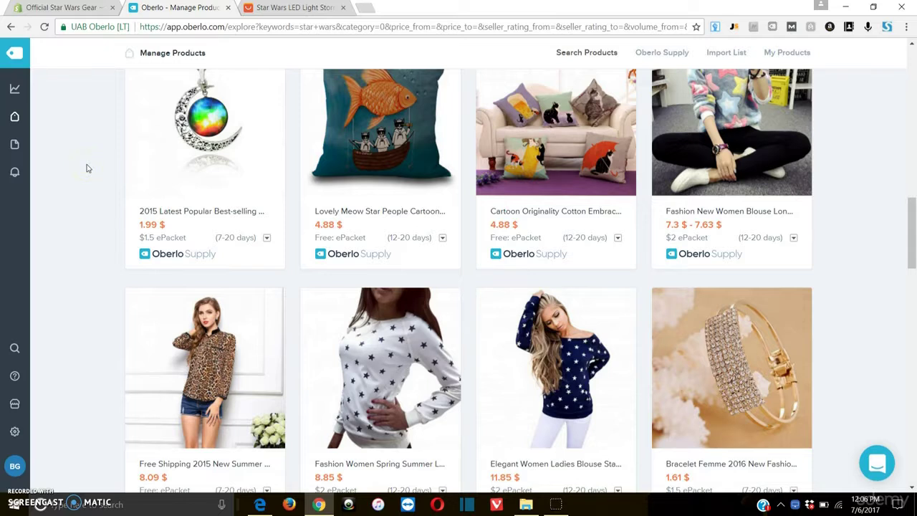
scroll(87, 150, down, 4)
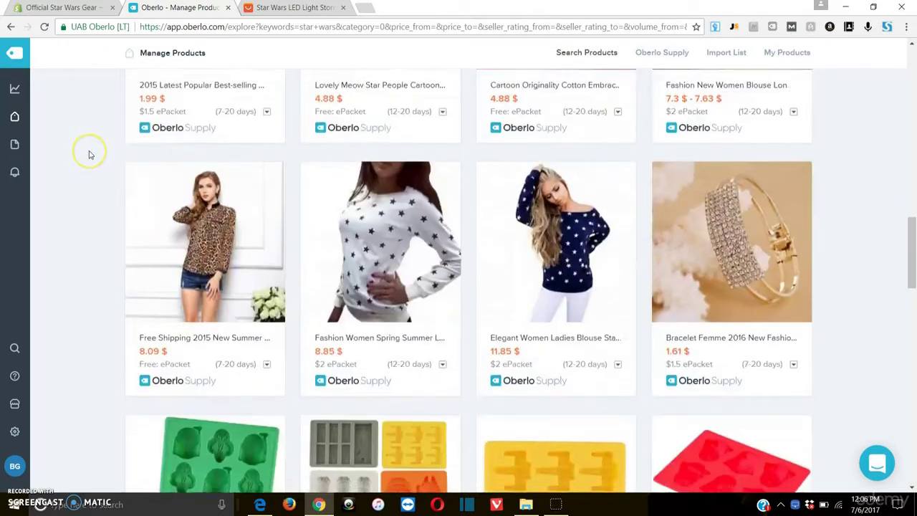
scroll(78, 171, down, 3)
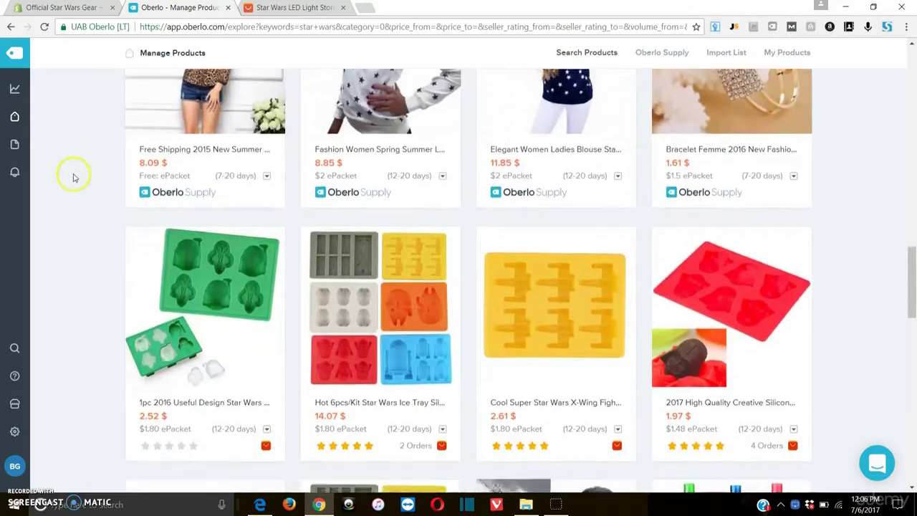
mouse_move(584, 175)
scroll(584, 176, down, 3)
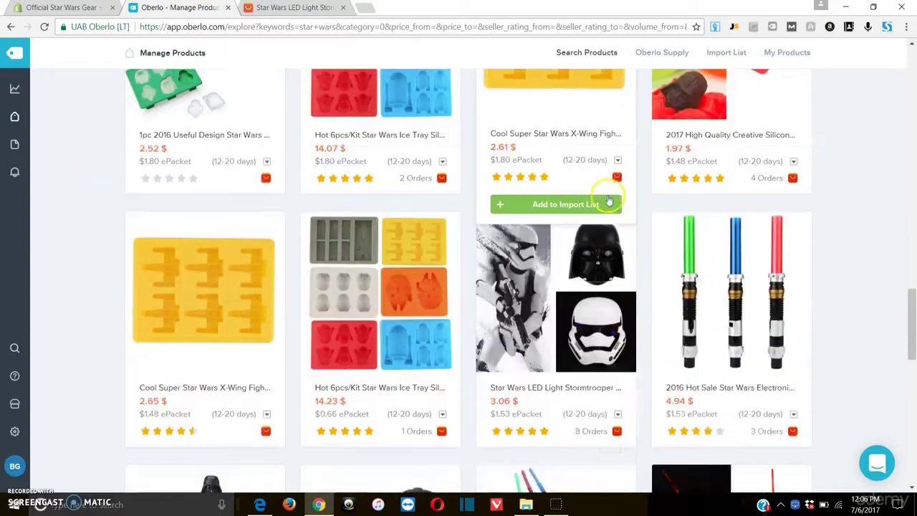
click(293, 9)
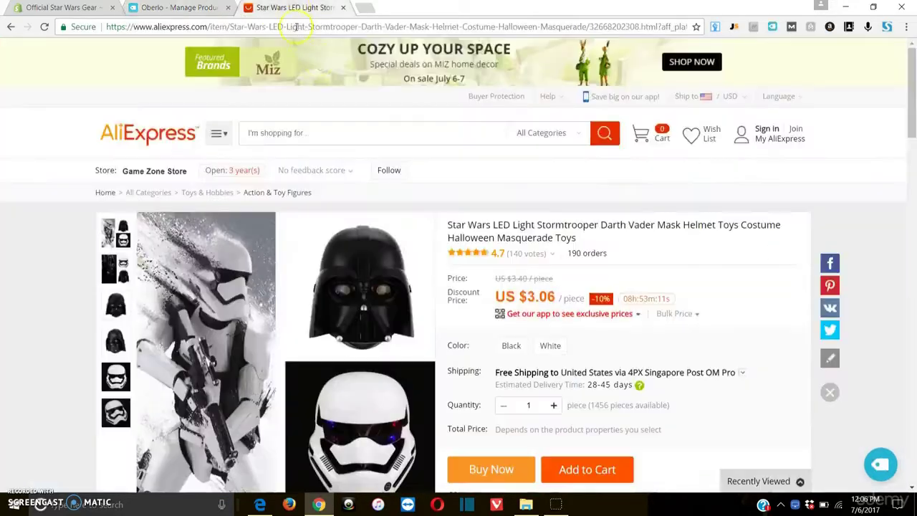
scroll(462, 362, down, 2)
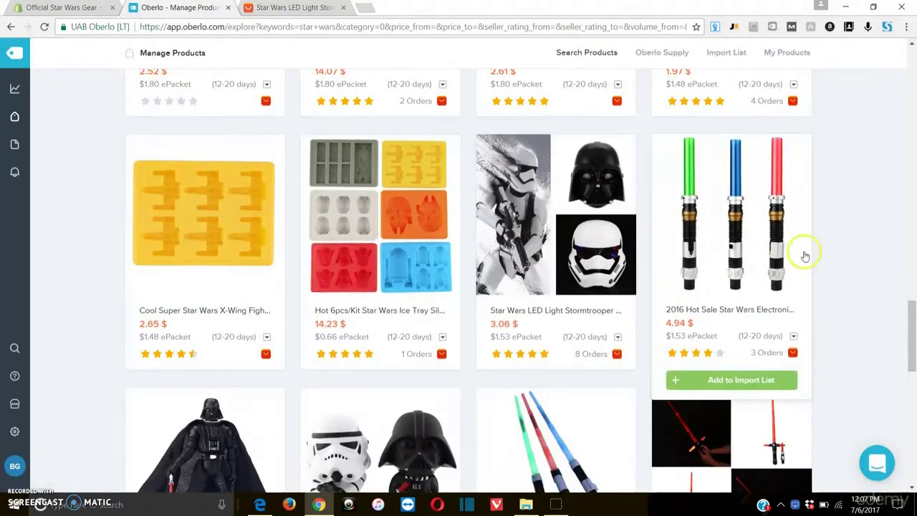
mouse_move(545, 322)
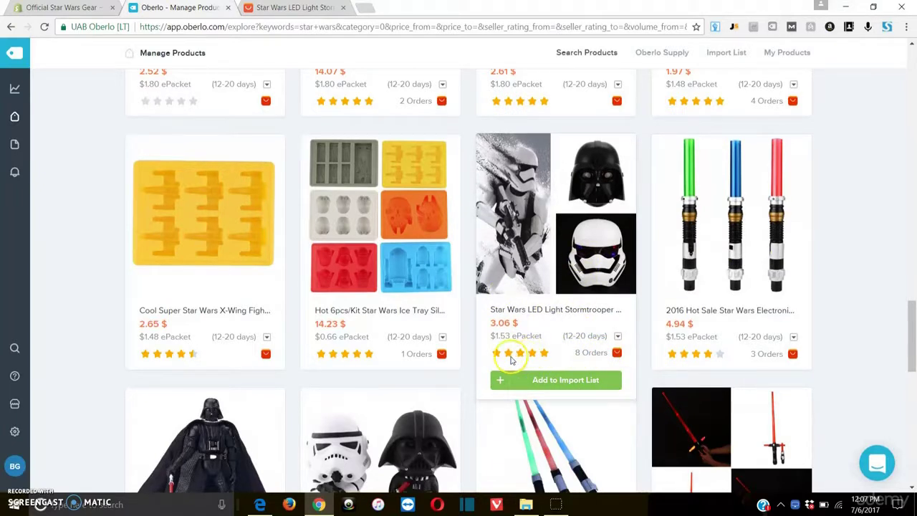
scroll(604, 208, down, 5)
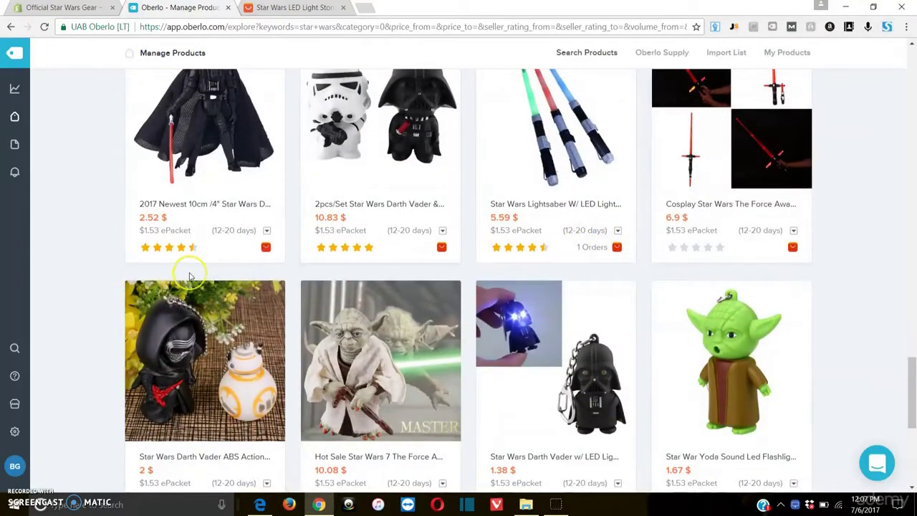
mouse_move(389, 239)
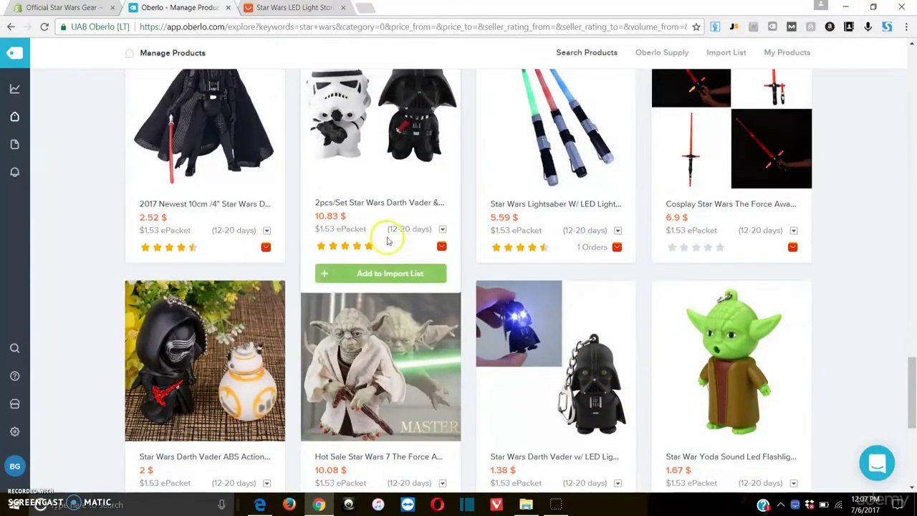
scroll(788, 258, down, 2)
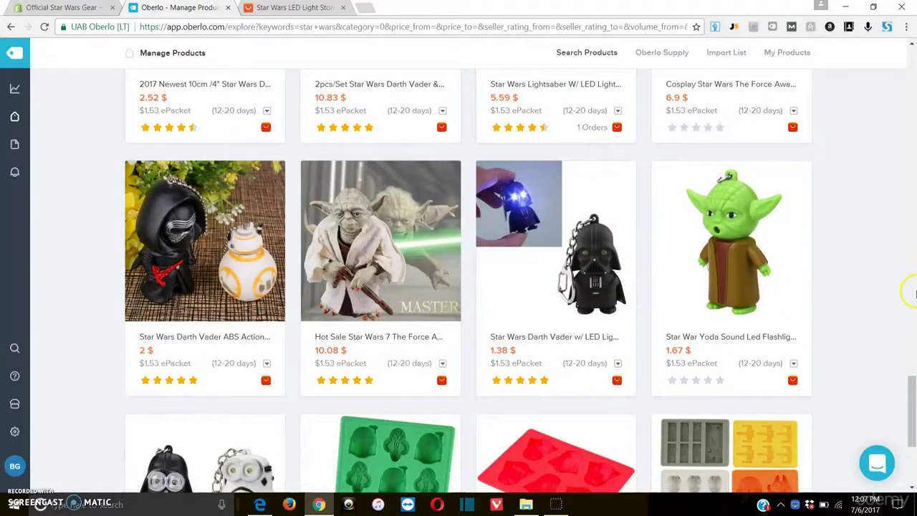
scroll(907, 276, up, 8)
scroll(647, 301, down, 6)
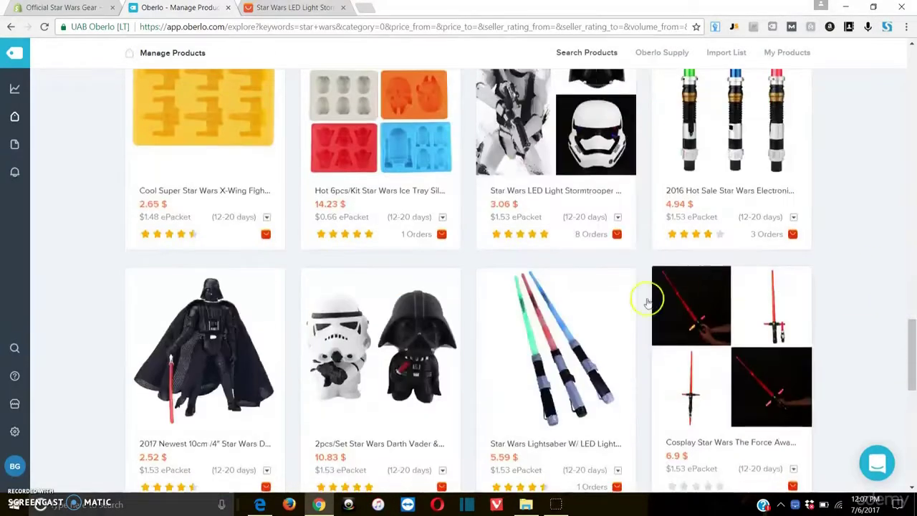
scroll(426, 362, down, 2)
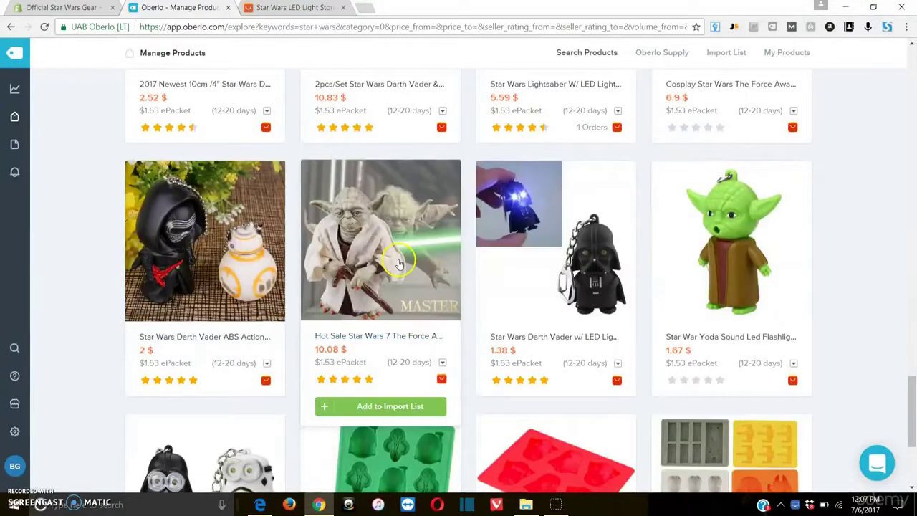
click(400, 264)
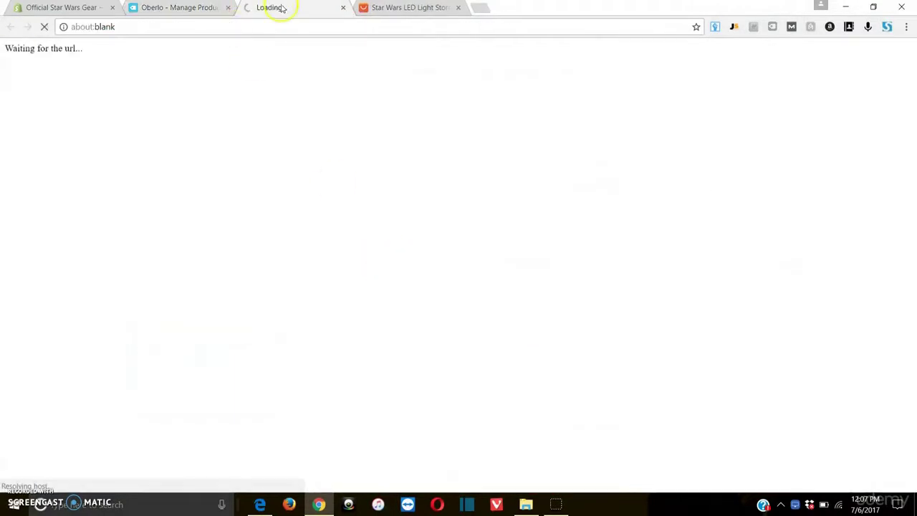
scroll(267, 243, down, 2)
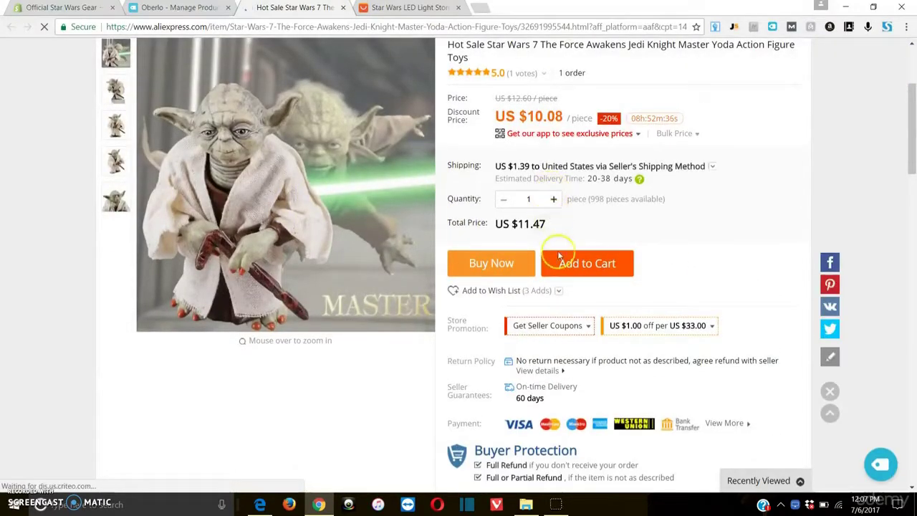
scroll(562, 247, up, 2)
scroll(565, 244, up, 1)
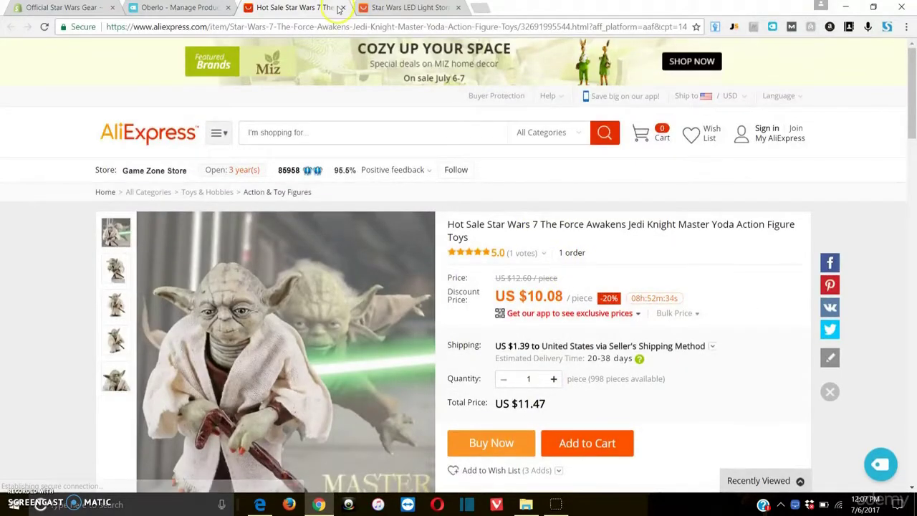
key(ctrl+w)
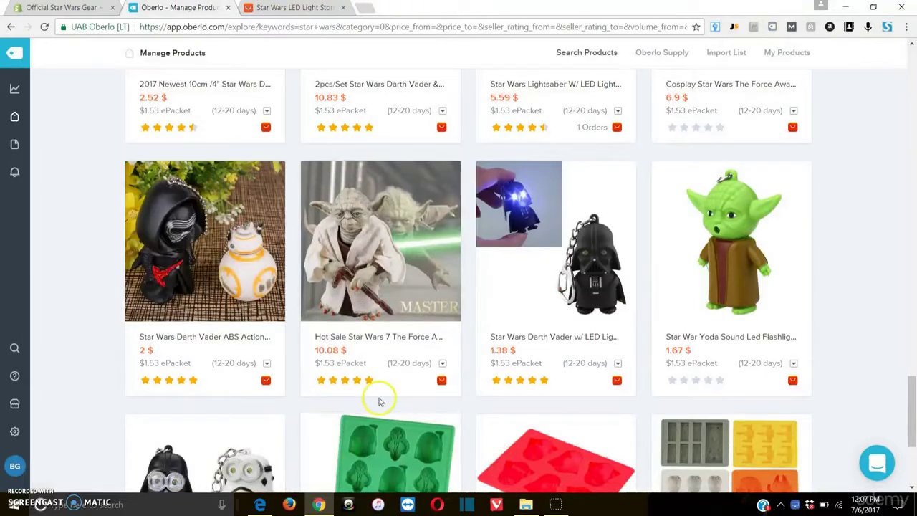
- Add the Master Yoda figure and Darth Vader keychain to the Import List, removing the Yoda flashlight
click(387, 406)
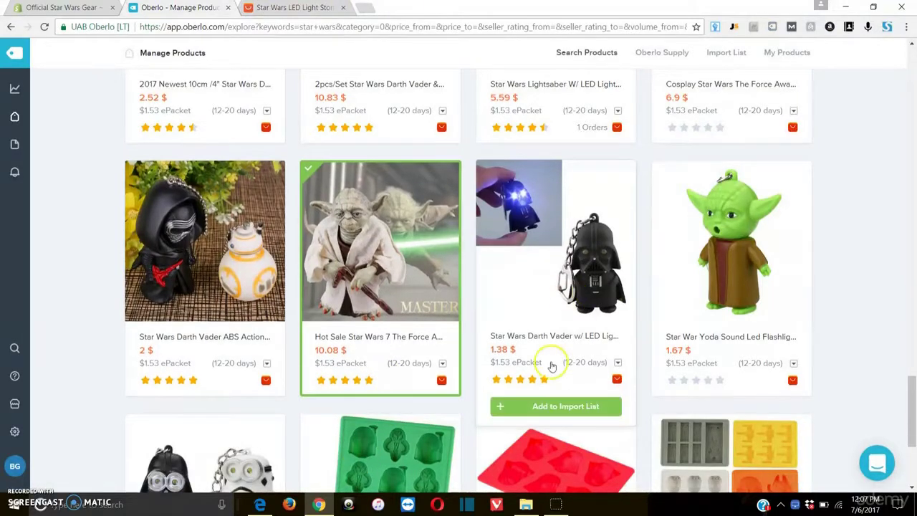
click(552, 414)
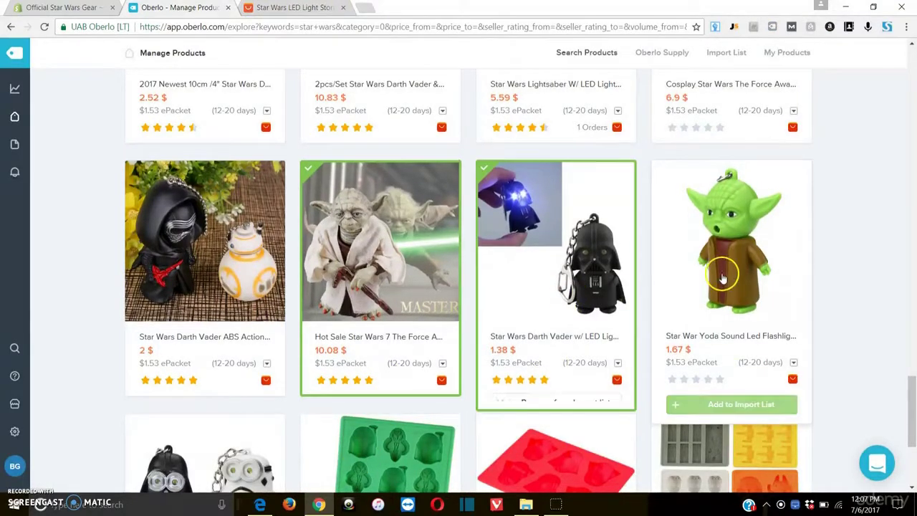
click(734, 401)
click(731, 405)
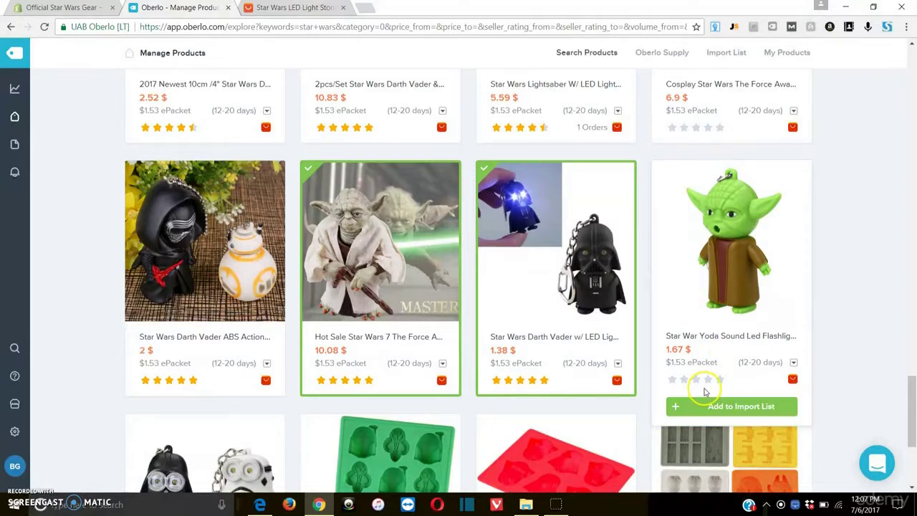
scroll(723, 303, up, 3)
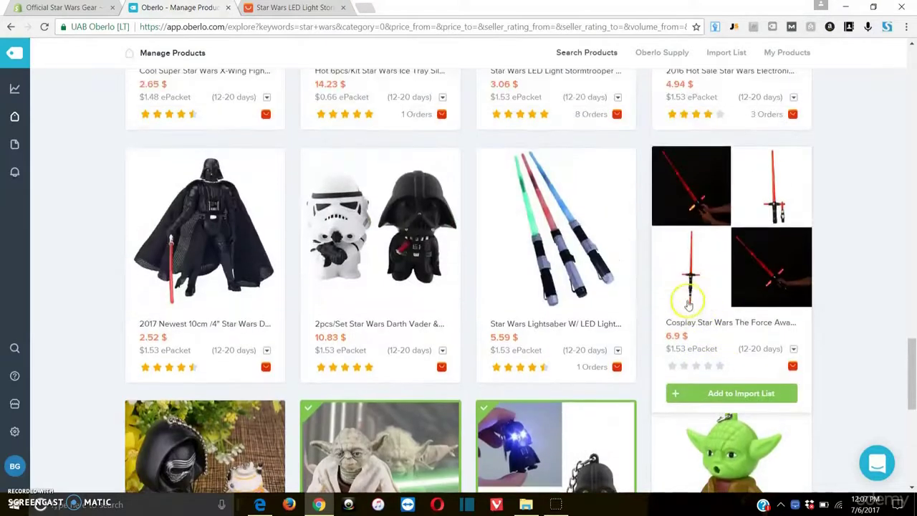
scroll(372, 326, up, 2)
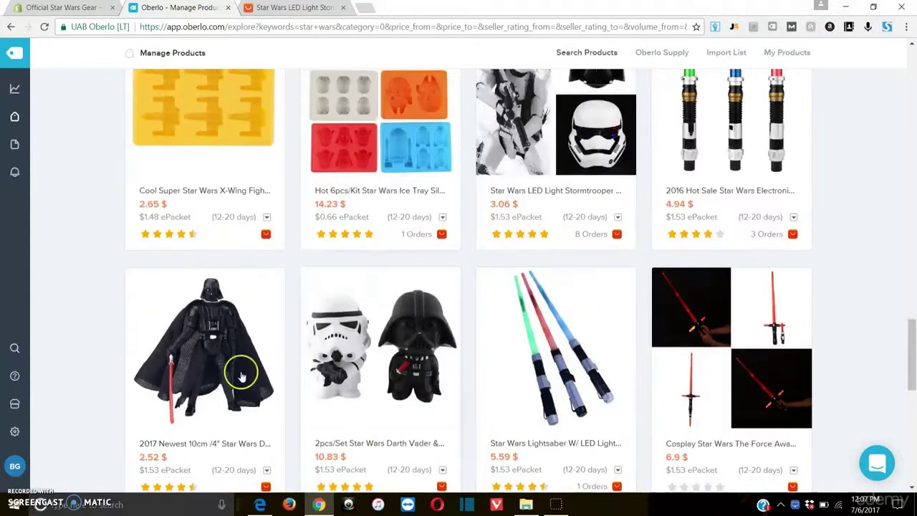
scroll(181, 374, down, 1)
- Add the 10cm Darth Vader figure and the Stormtrooper helmet mask to the Import List
click(215, 450)
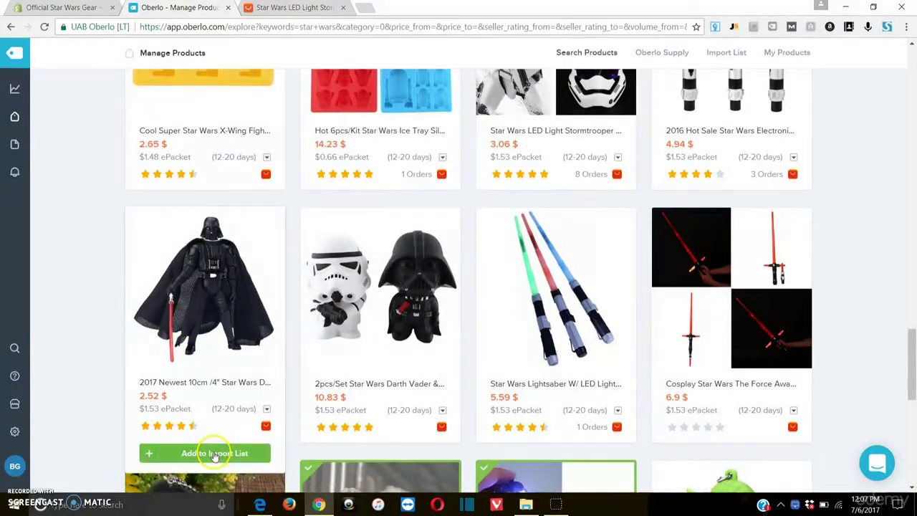
scroll(591, 301, up, 4)
scroll(571, 385, down, 2)
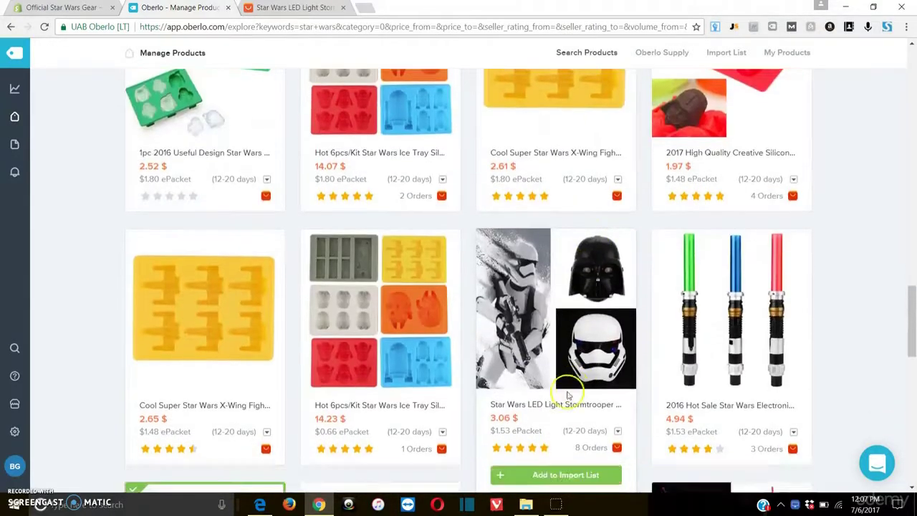
click(564, 380)
scroll(836, 306, up, 10)
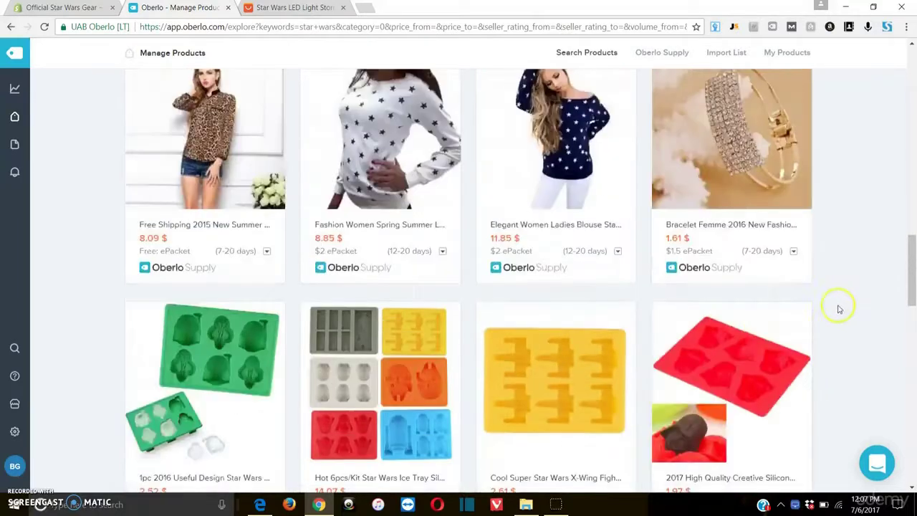
scroll(856, 307, up, 5)
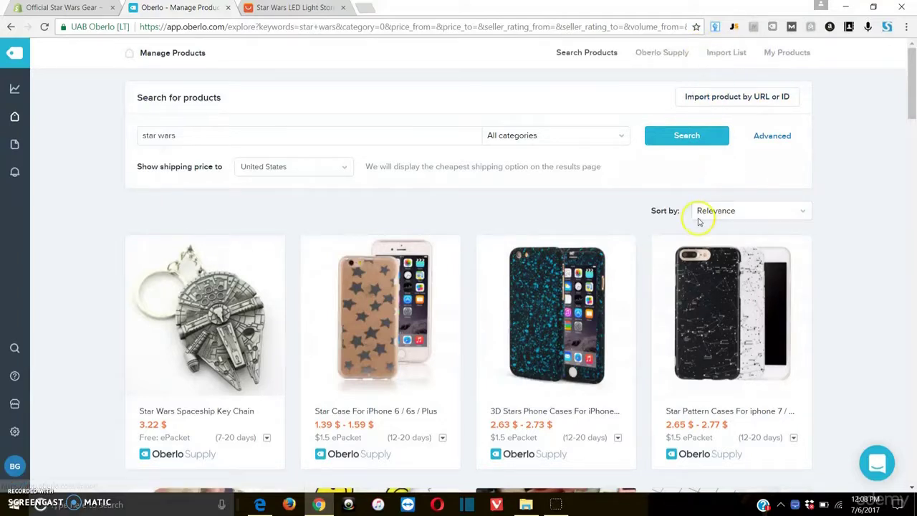
scroll(698, 224, down, 1)
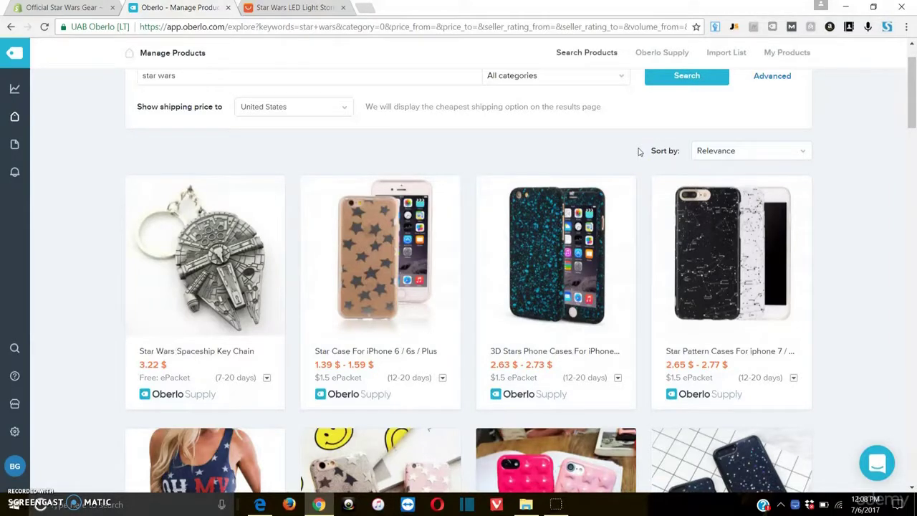
scroll(643, 151, up, 1)
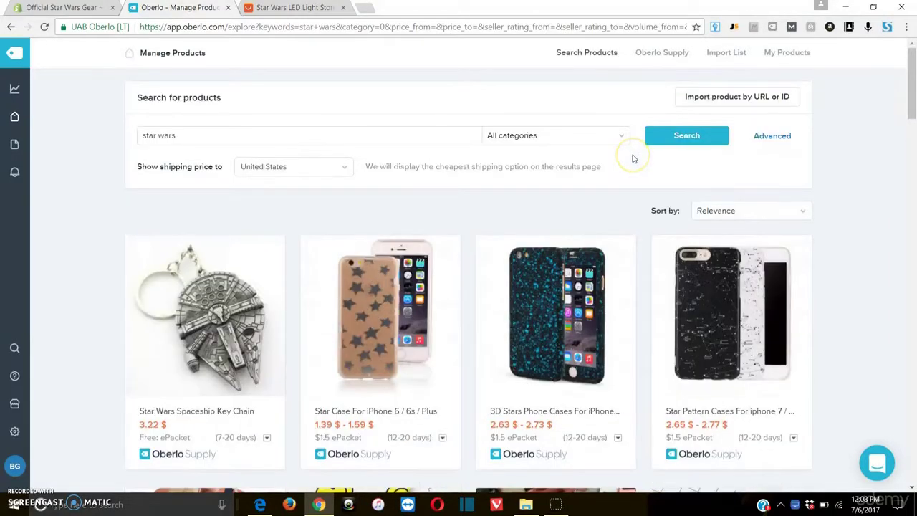
- Review the Import List's Stormtrooper mask, Vader figure, Vader keychain and Yoda figure
click(723, 54)
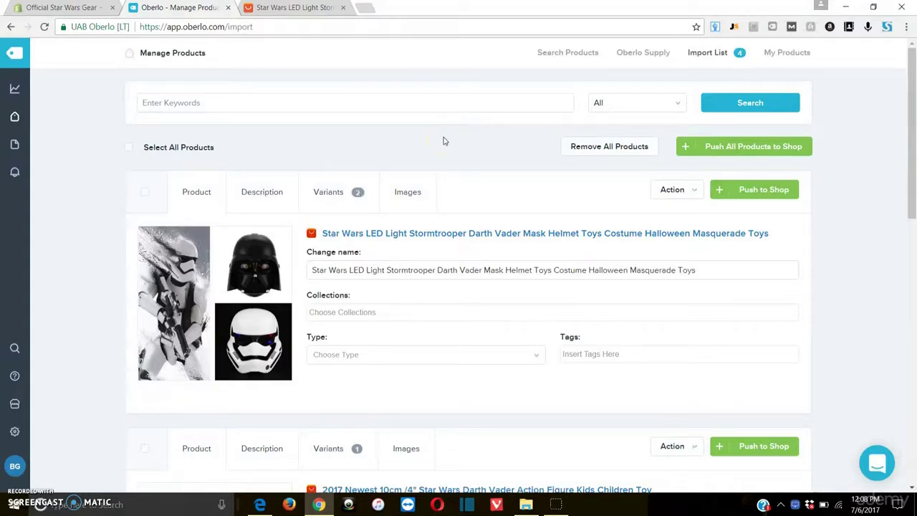
scroll(454, 157, down, 1)
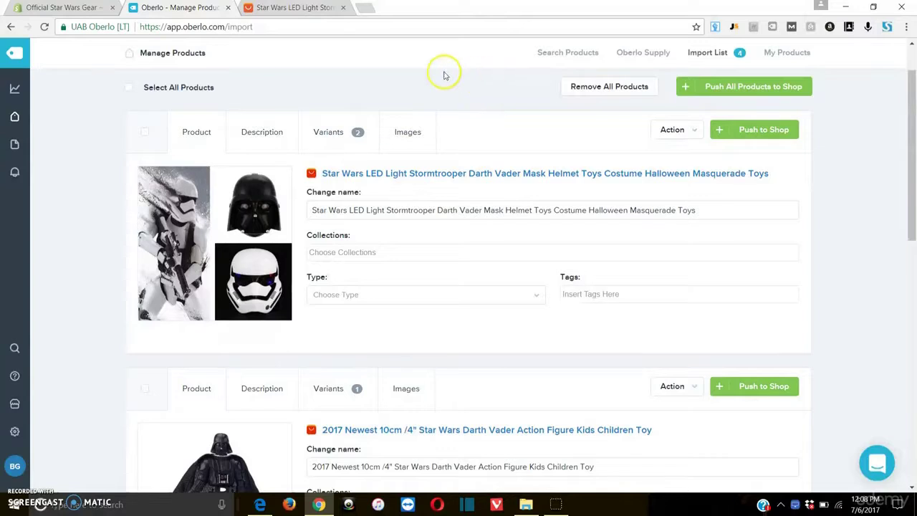
scroll(451, 86, down, 6)
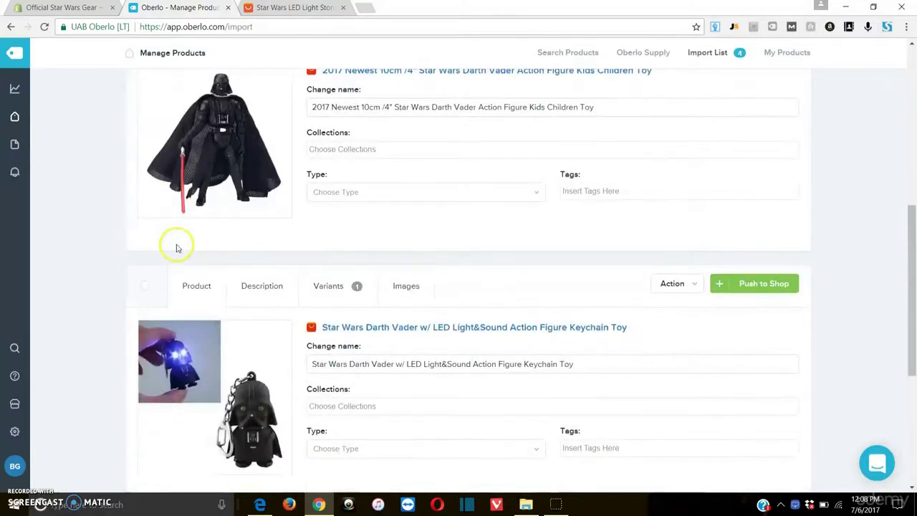
scroll(221, 150, down, 3)
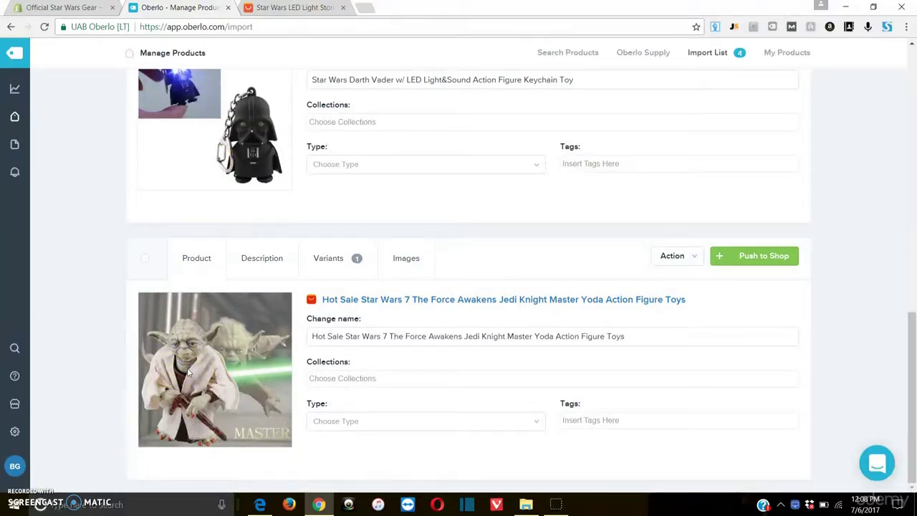
scroll(118, 408, up, 10)
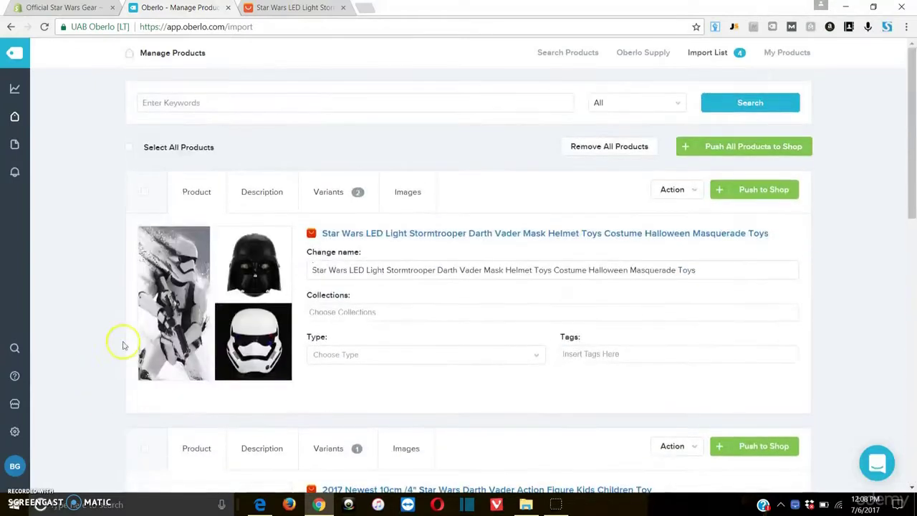
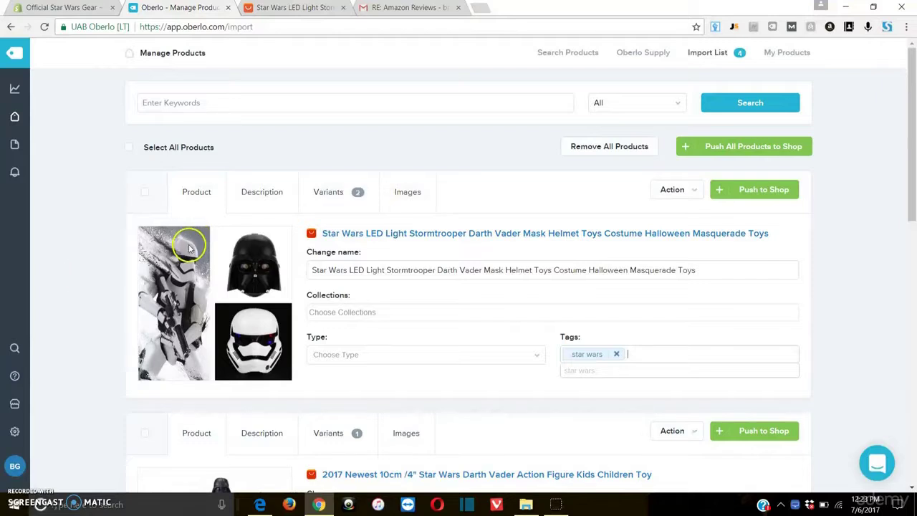
- Remove the 'star wars' tag from the Stormtrooper helmet, leaving its collection unchosen
click(615, 354)
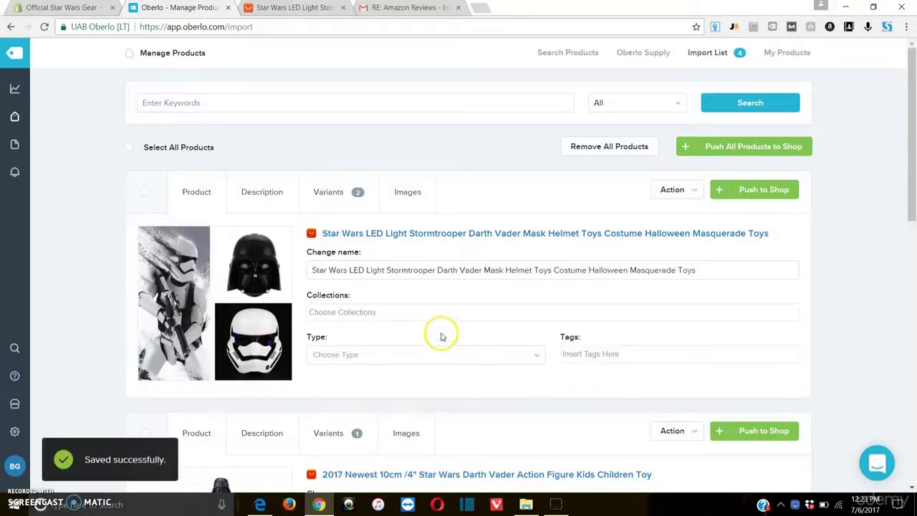
click(422, 313)
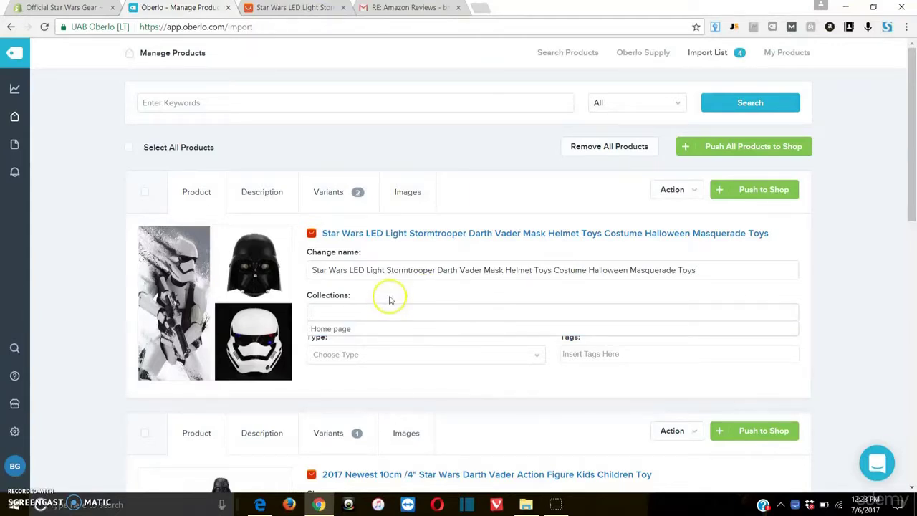
click(390, 294)
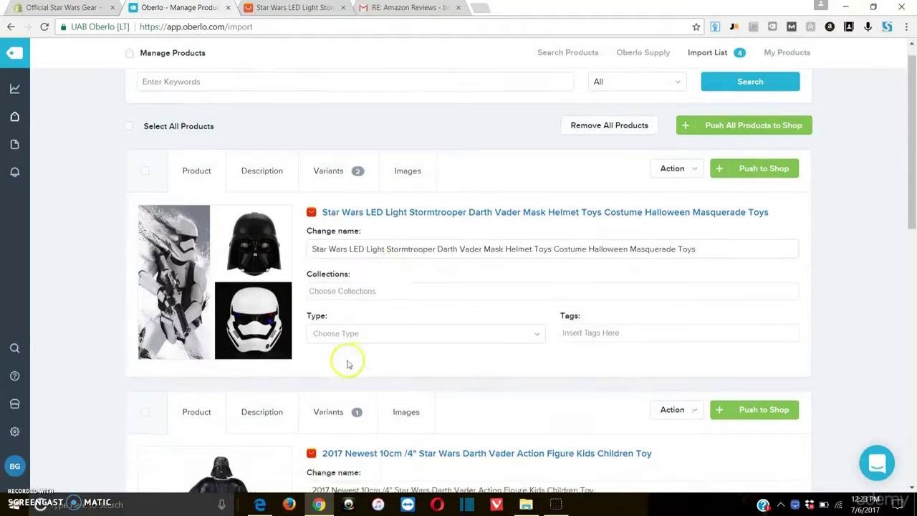
- Browse the import list, checking the Darth Vader figure's collection options without picking one
scroll(346, 363, down, 3)
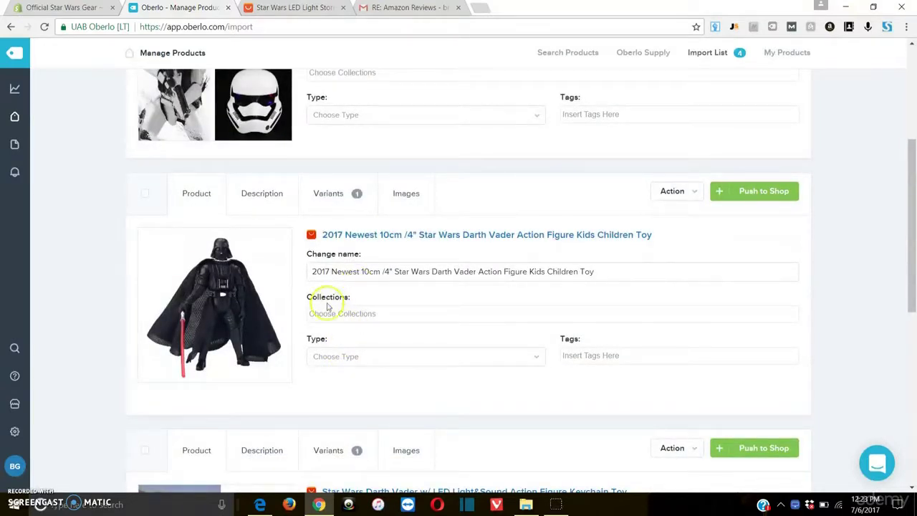
click(350, 315)
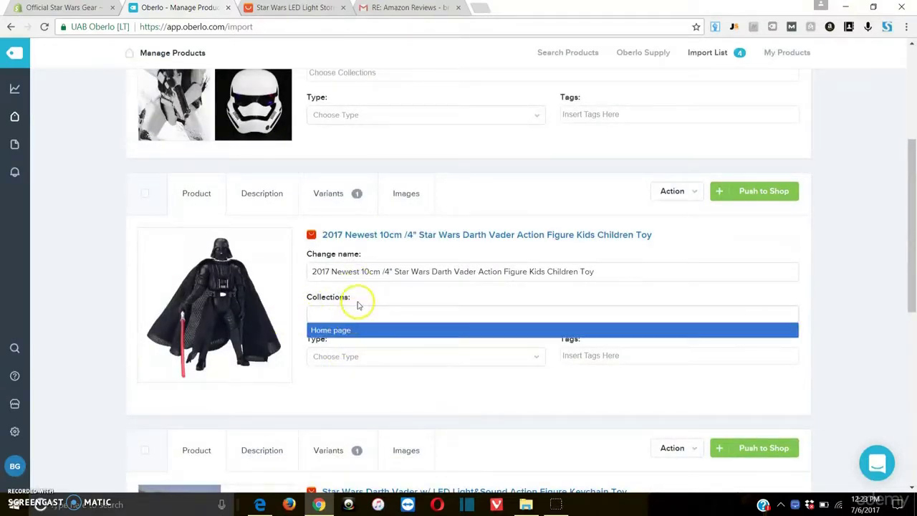
click(363, 309)
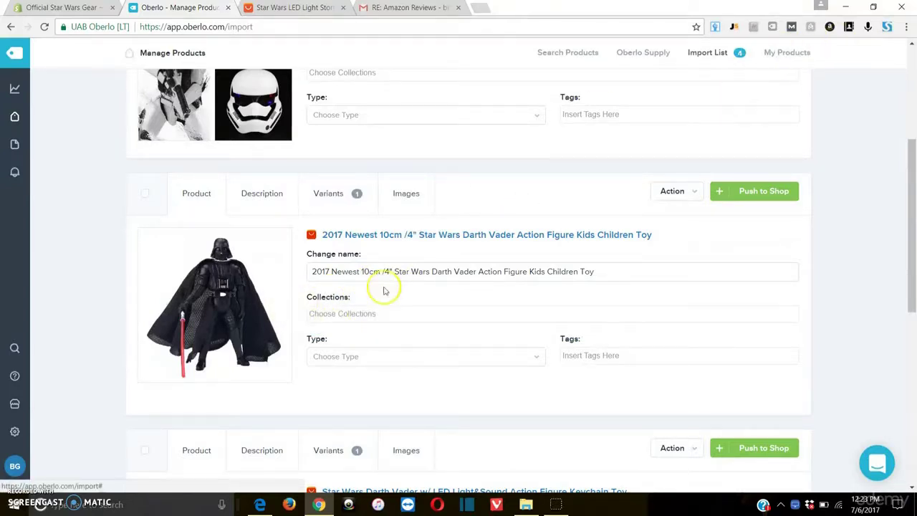
scroll(390, 292, down, 2)
scroll(387, 294, down, 3)
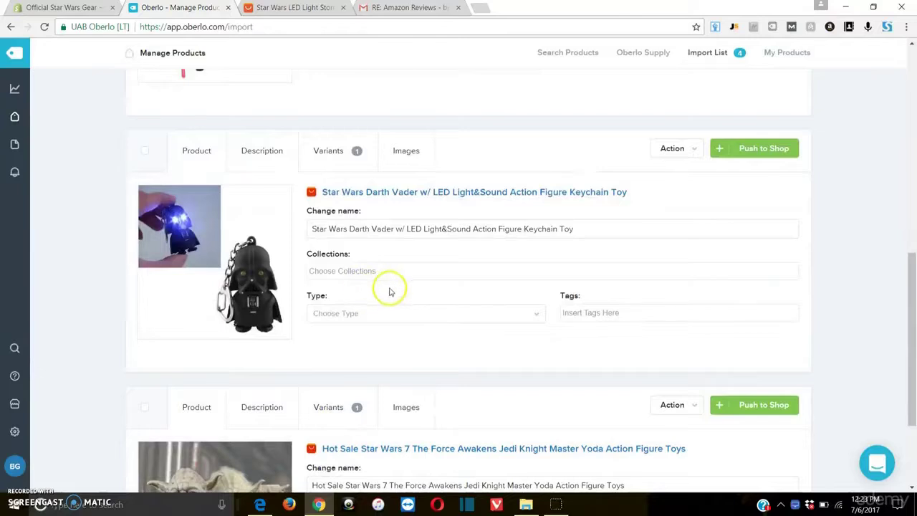
scroll(376, 297, down, 2)
scroll(373, 286, up, 10)
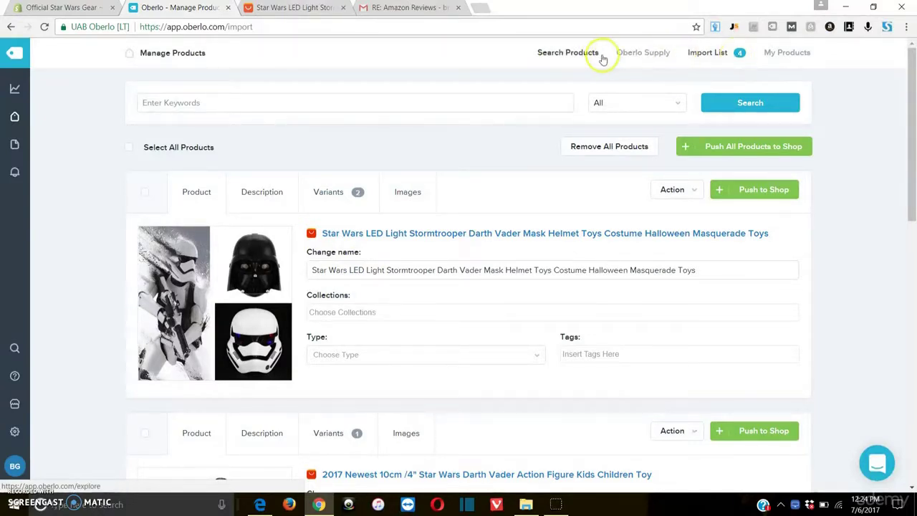
right_click(579, 55)
click(606, 61)
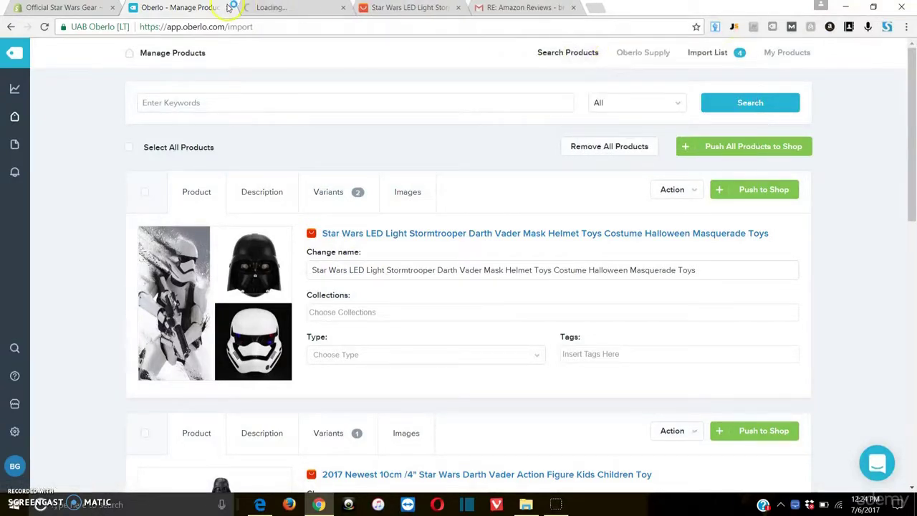
click(280, 8)
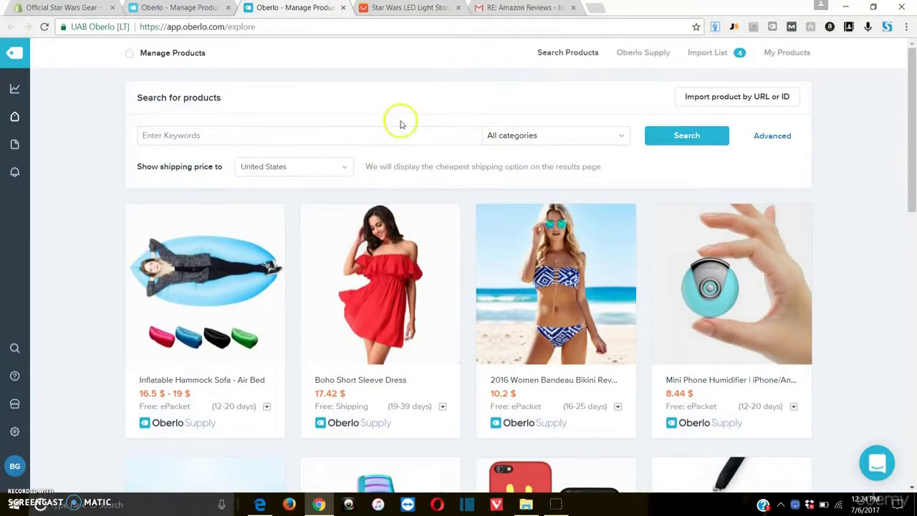
click(342, 7)
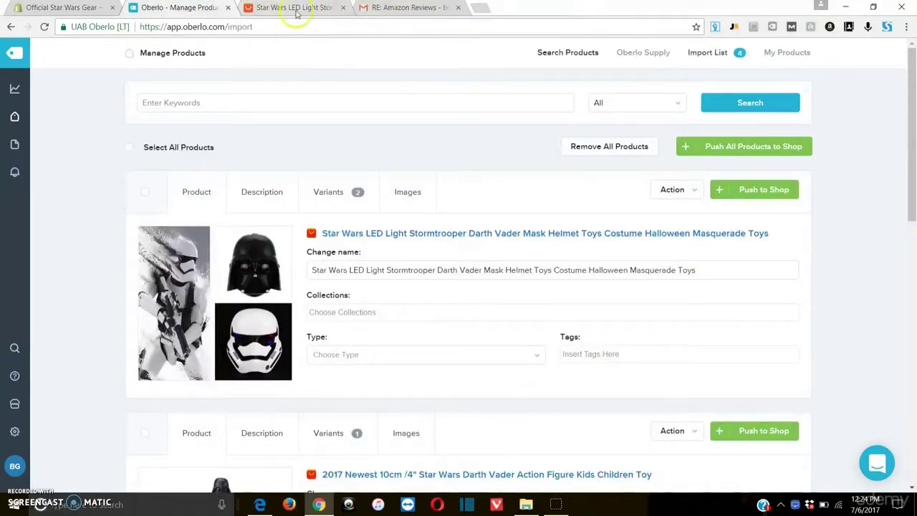
- Close the mail tab and rename the helmet to 'Star Wars LED Collectible Helmet'
click(459, 8)
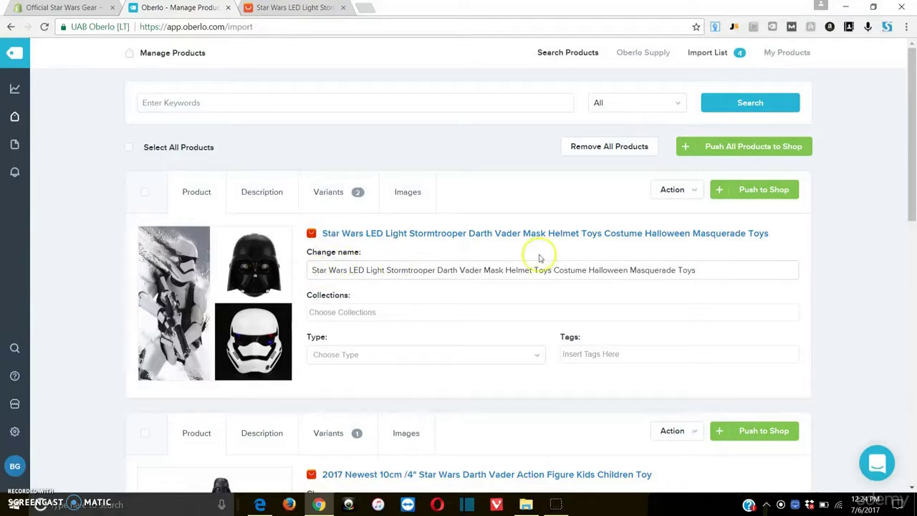
drag(718, 271, 368, 272)
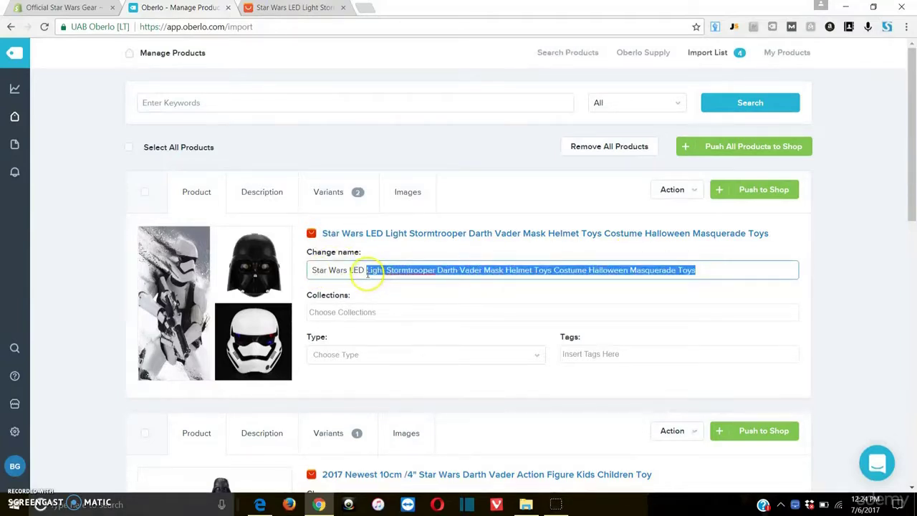
key(BackSpace)
text(Collectable)
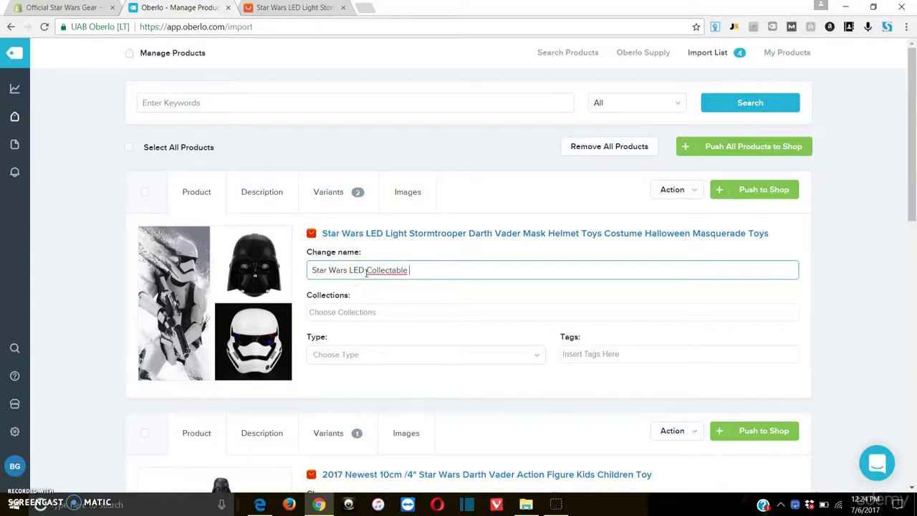
right_click(378, 271)
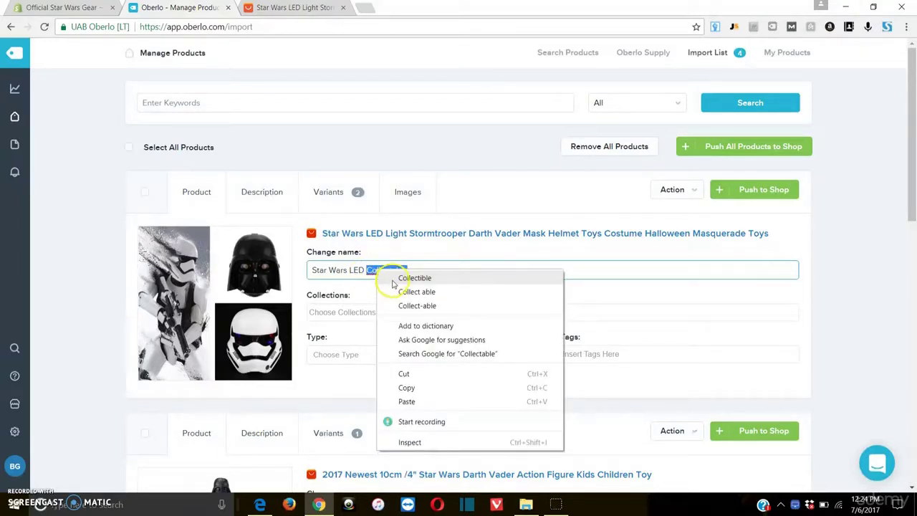
click(395, 279)
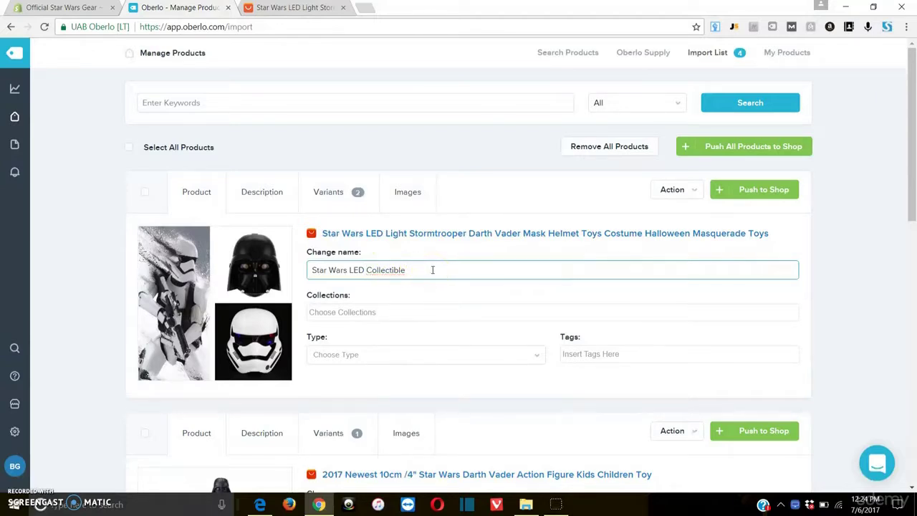
text(Helmet)
click(410, 309)
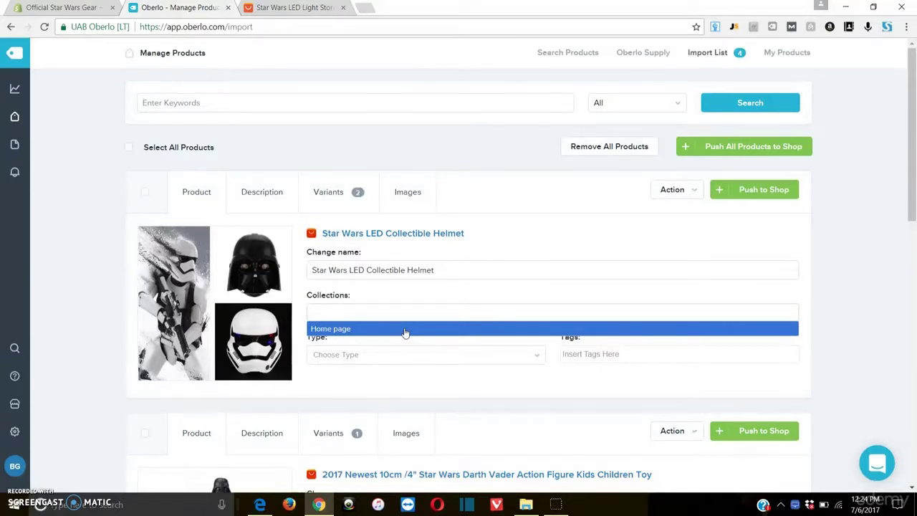
- Add the helmet to the Home page collection
click(406, 328)
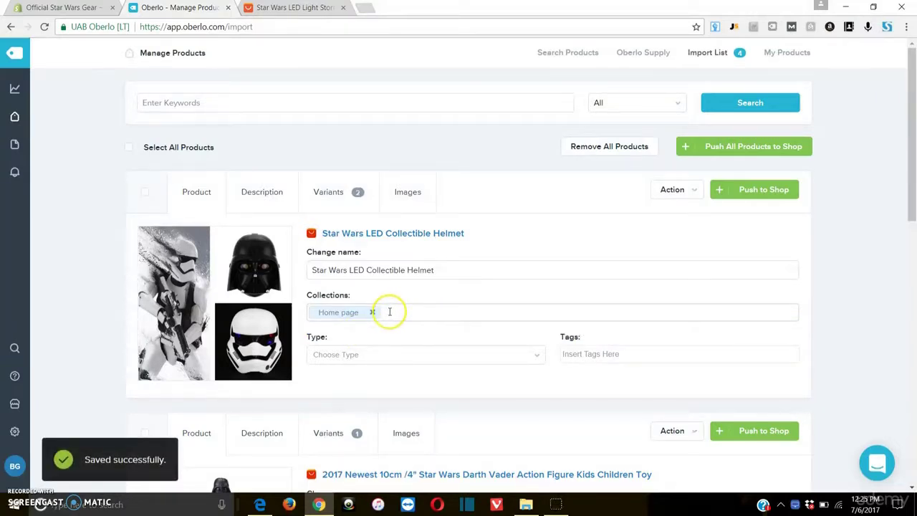
click(425, 356)
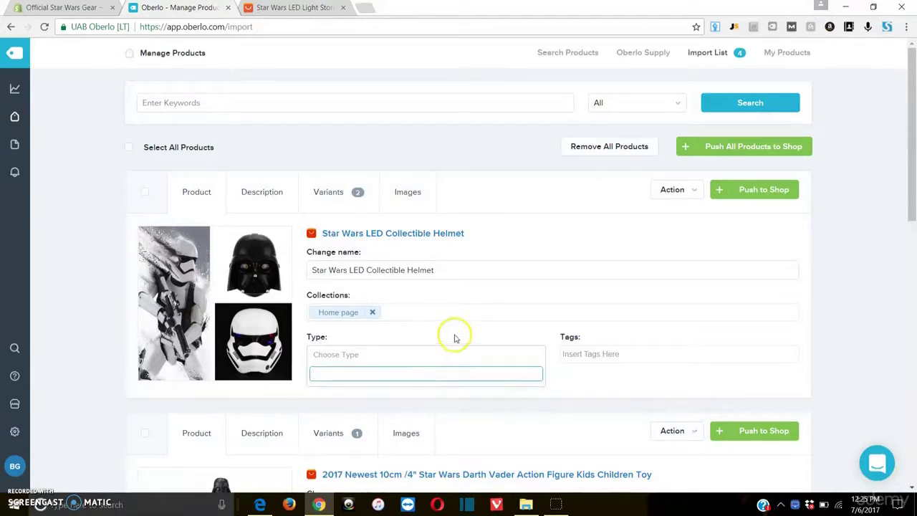
text(Heml)
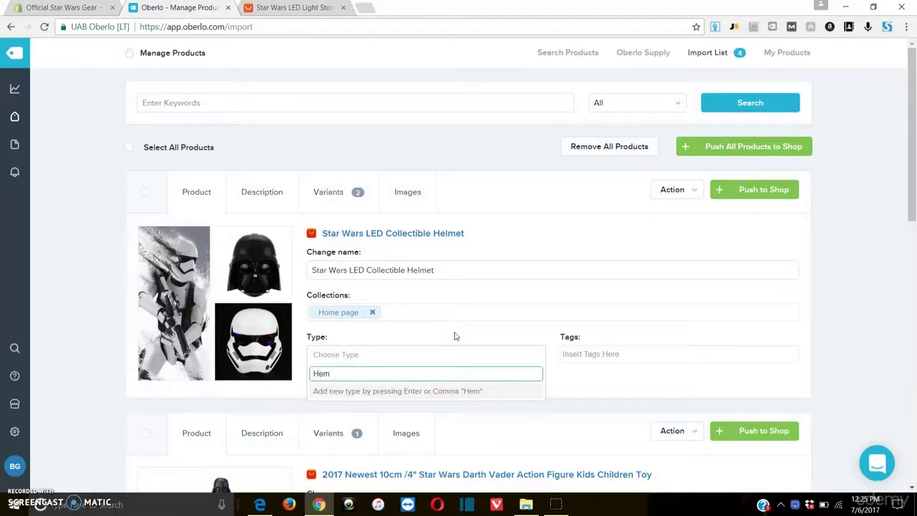
key(BackSpace)
text(lmet)
click(455, 336)
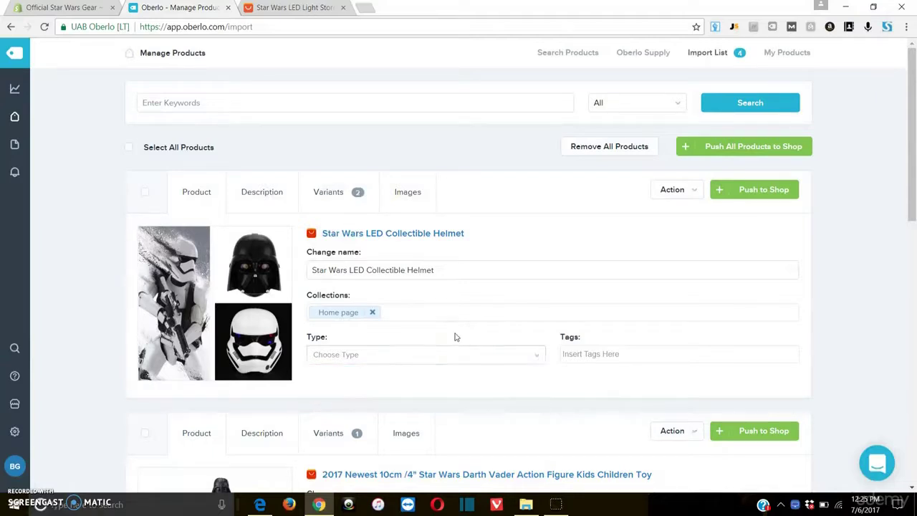
- Set the helmet's product type to Helmet
click(431, 356)
text(Helmet)
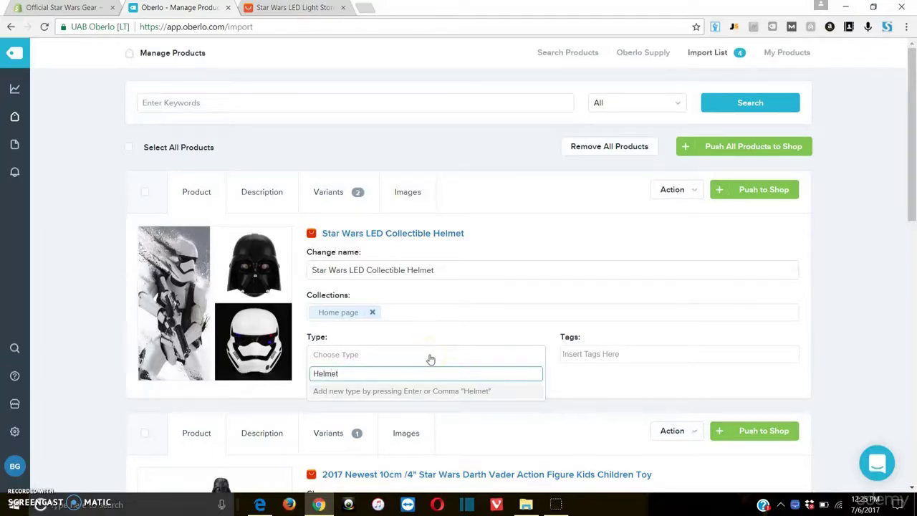
key(Return)
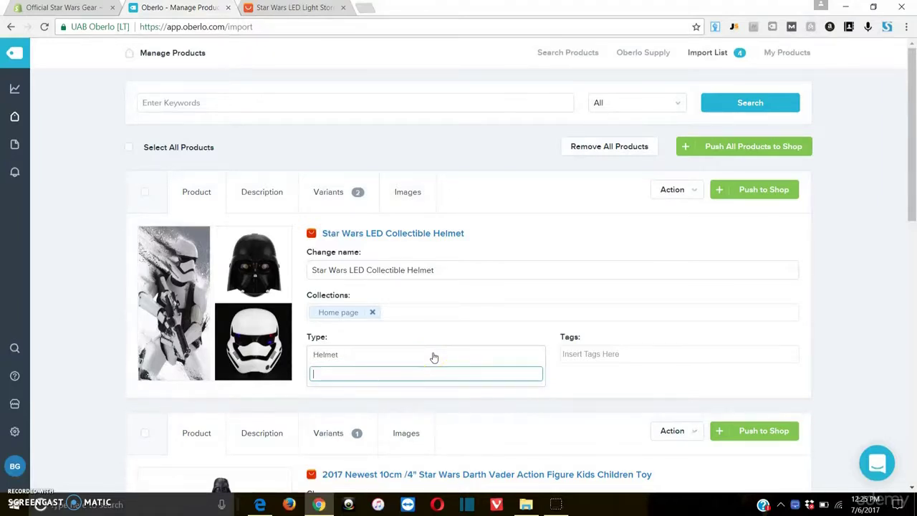
click(475, 334)
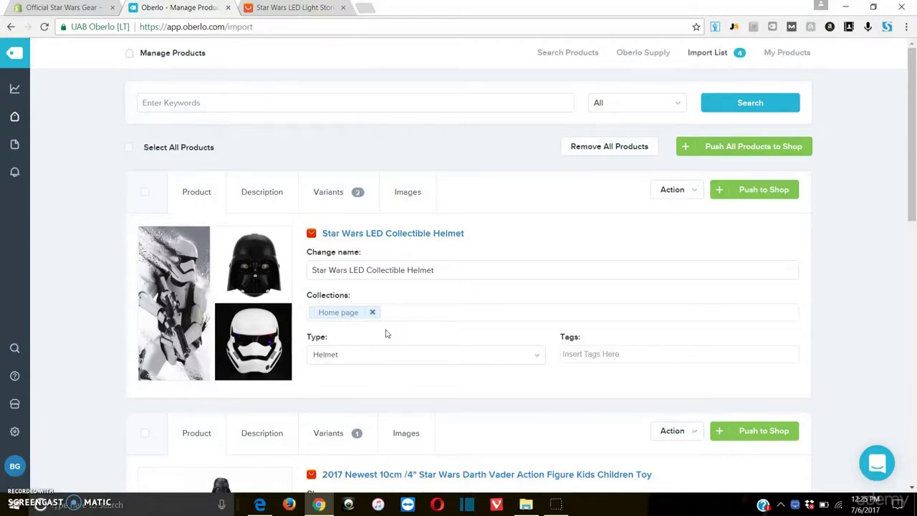
click(609, 356)
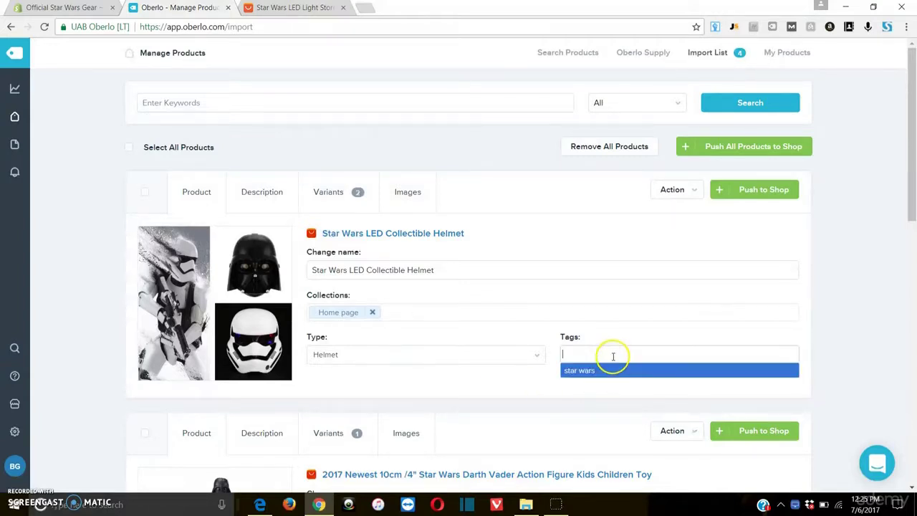
- Re-add the 'star wars' tag to the helmet and add 'led helmet'
click(619, 331)
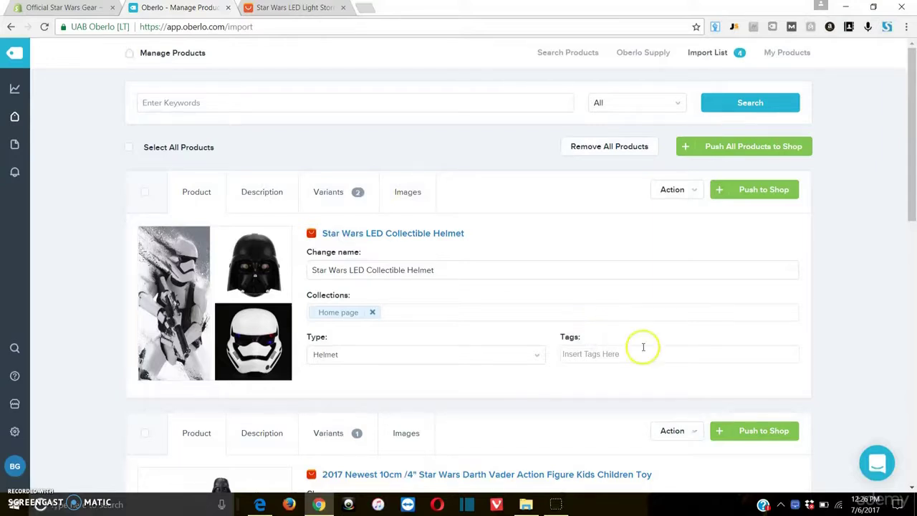
click(620, 356)
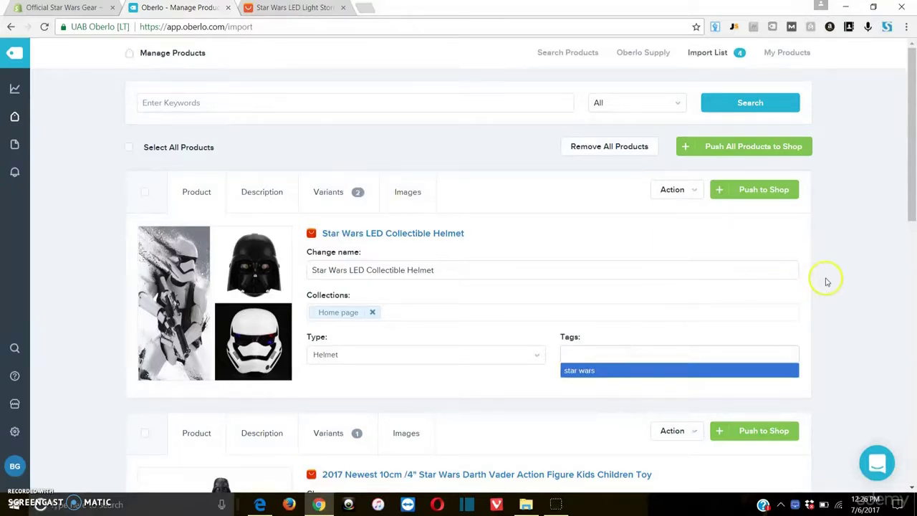
click(647, 369)
text(hem)
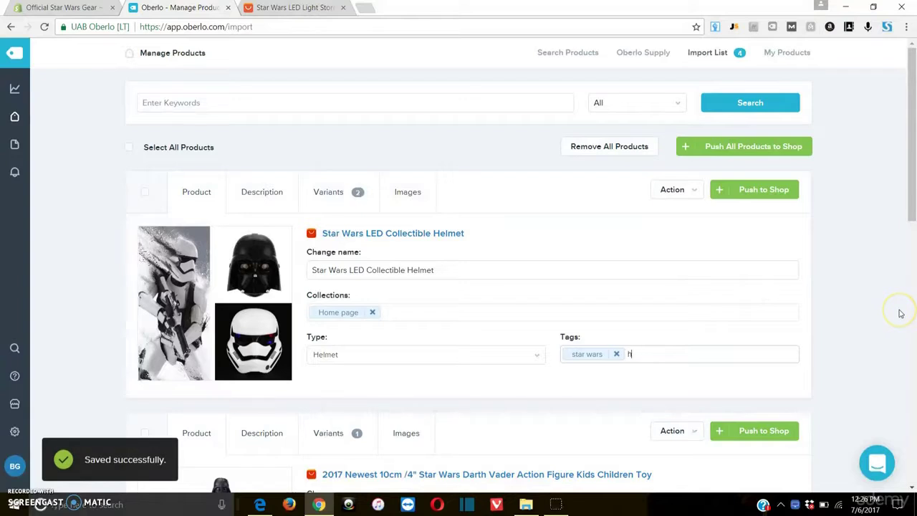
key(BackSpace)
key(BackSpace)
text(led)
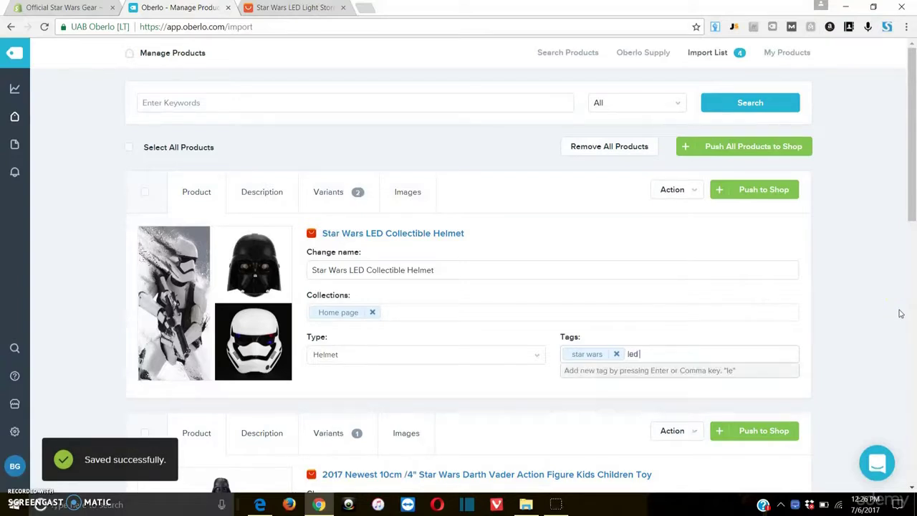
text( helmet)
key(Return)
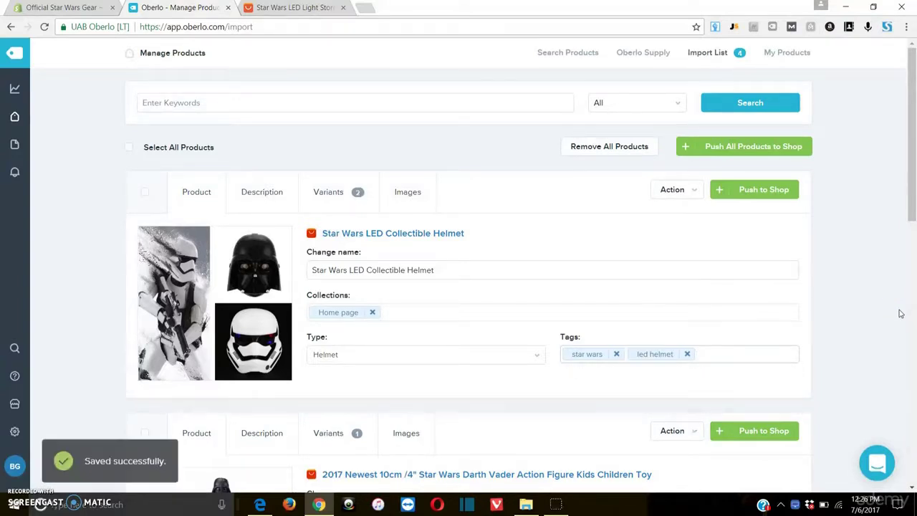
- Add the tags 'darth vader', 'storm trooper', 'toy' and 'kids' to the helmet
text(darth vad)
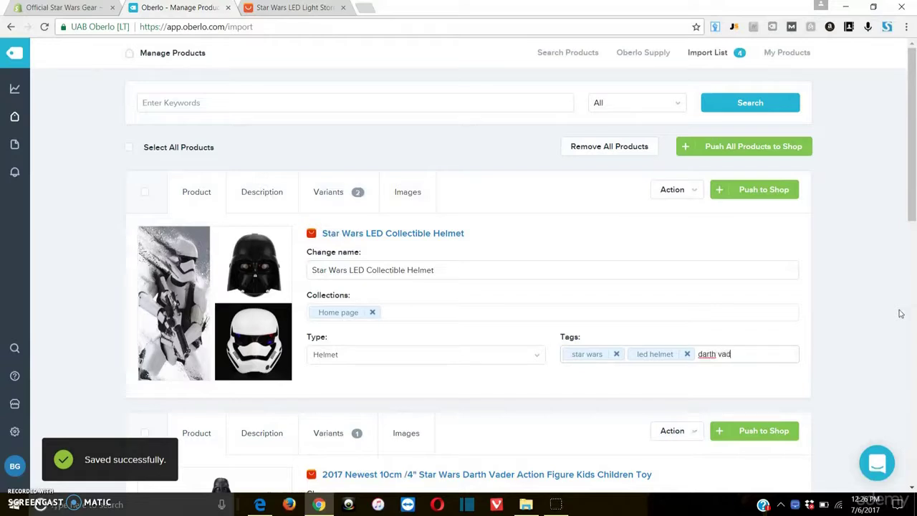
text(er)
key(Return)
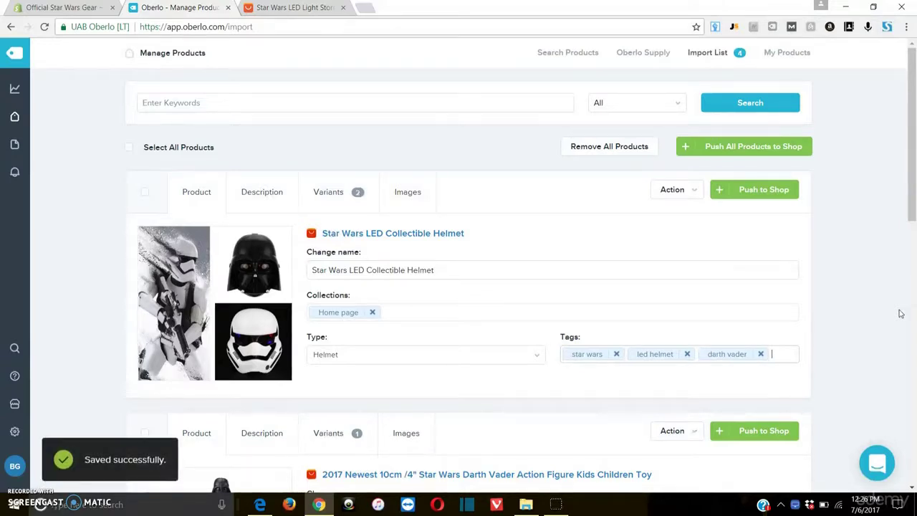
text(stor)
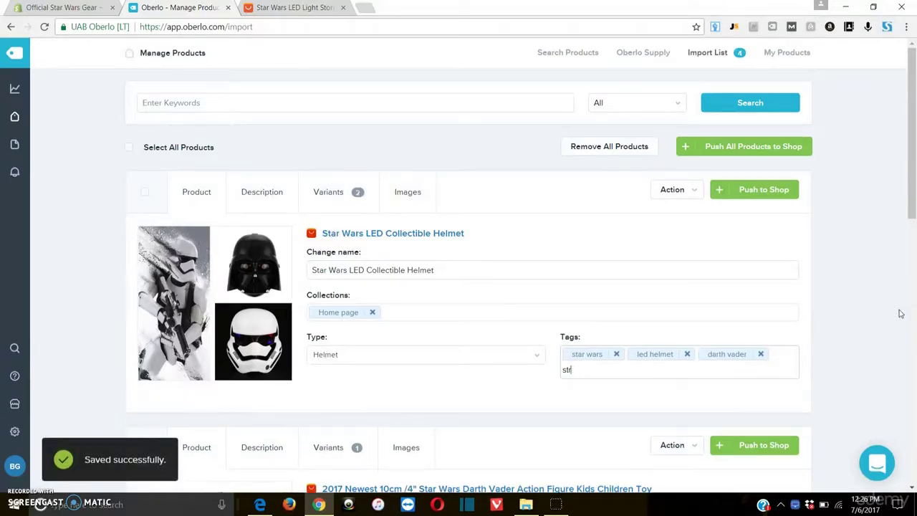
text(m trooper)
key(Return)
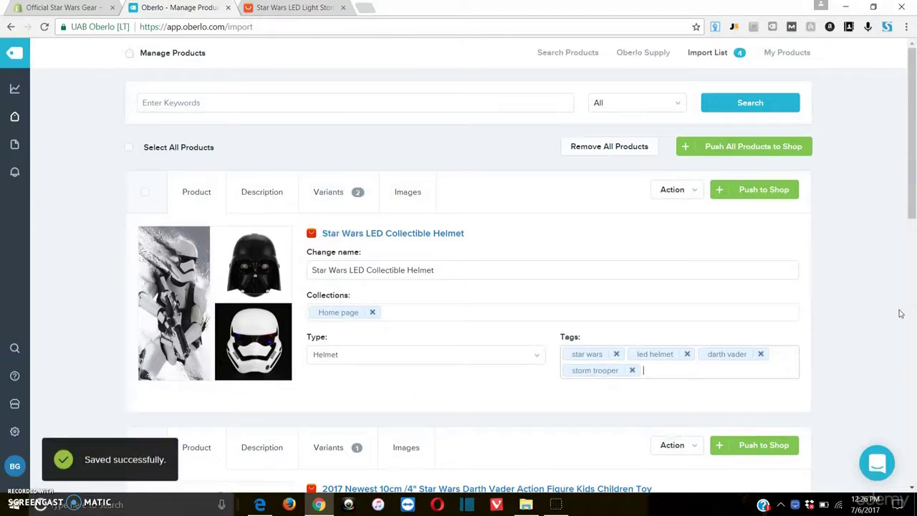
text(to)
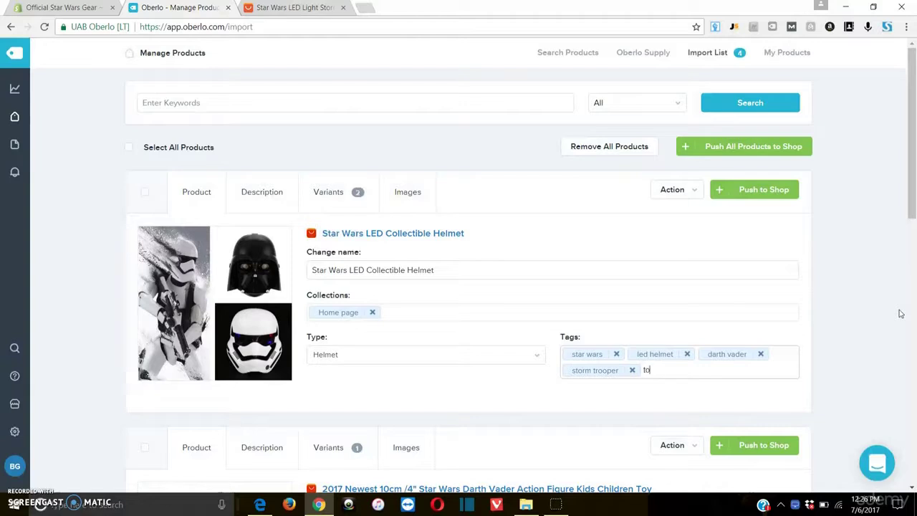
text(y)
key(Return)
text(kids)
key(Return)
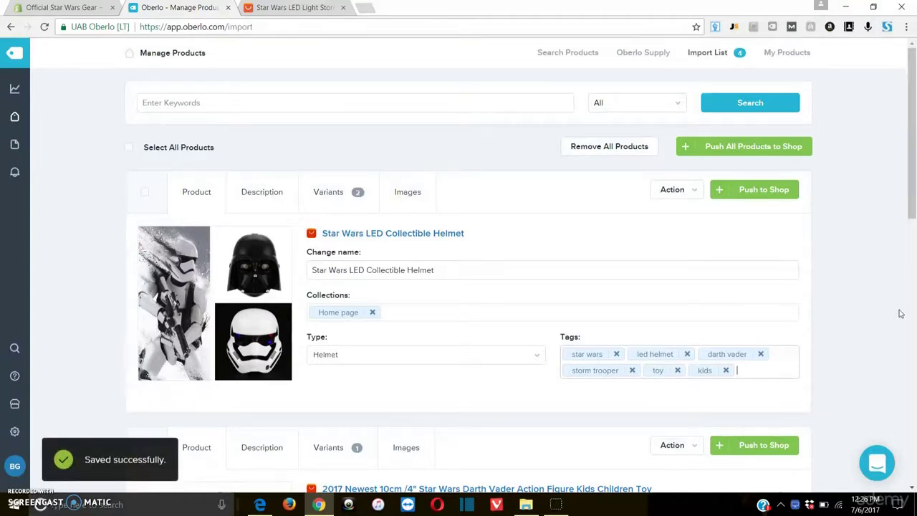
click(700, 233)
- Open the helmet's Description and insert blank lines above the spec text
click(260, 191)
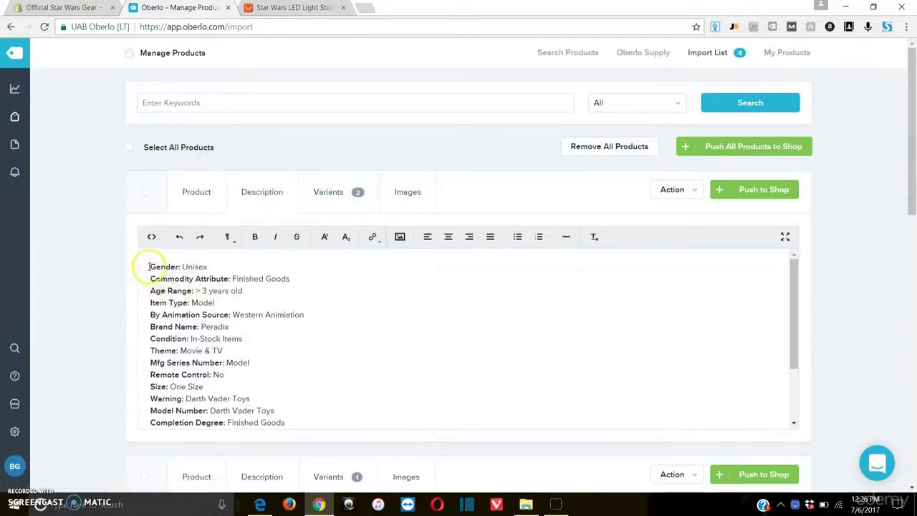
scroll(236, 291, down, 5)
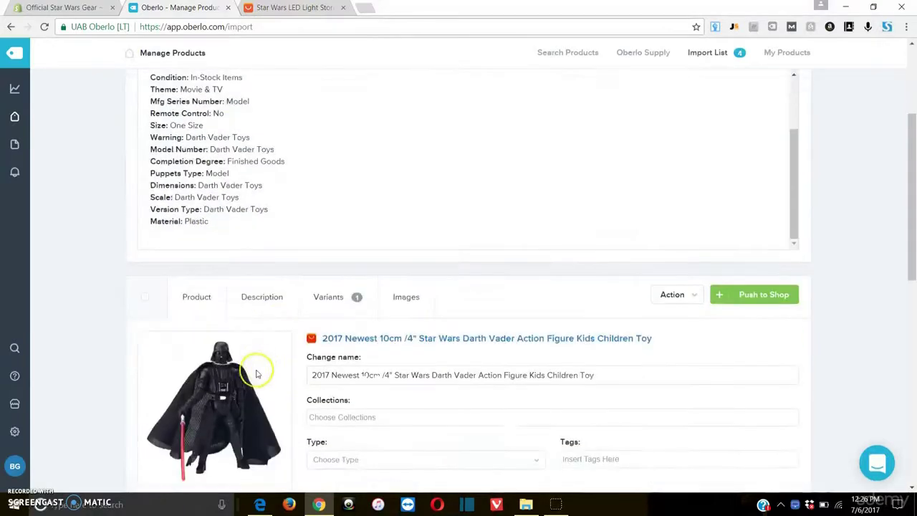
scroll(296, 215, up, 8)
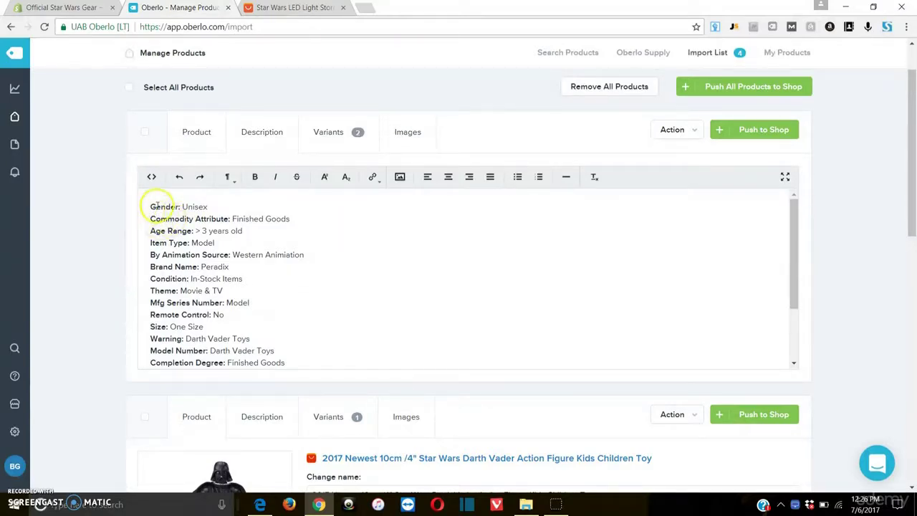
click(170, 200)
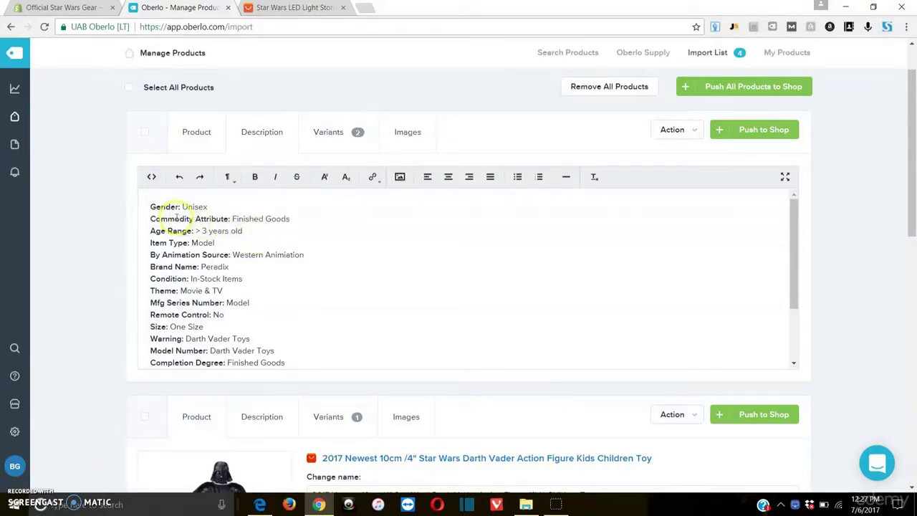
click(149, 207)
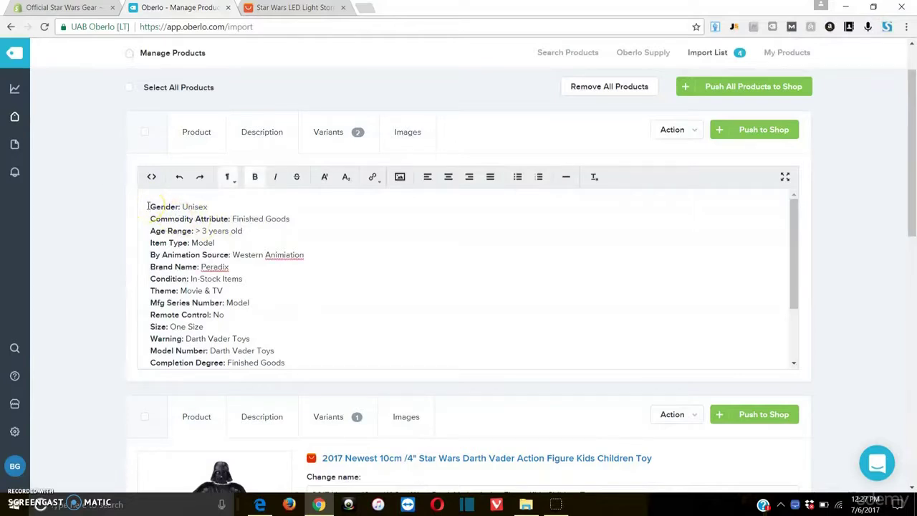
key(Return)
key(Return)
key(Return)
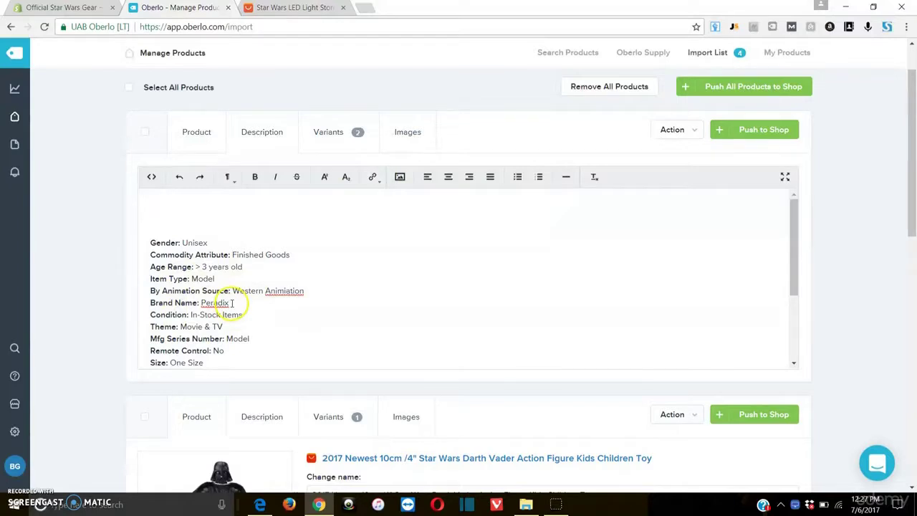
scroll(229, 343, down, 2)
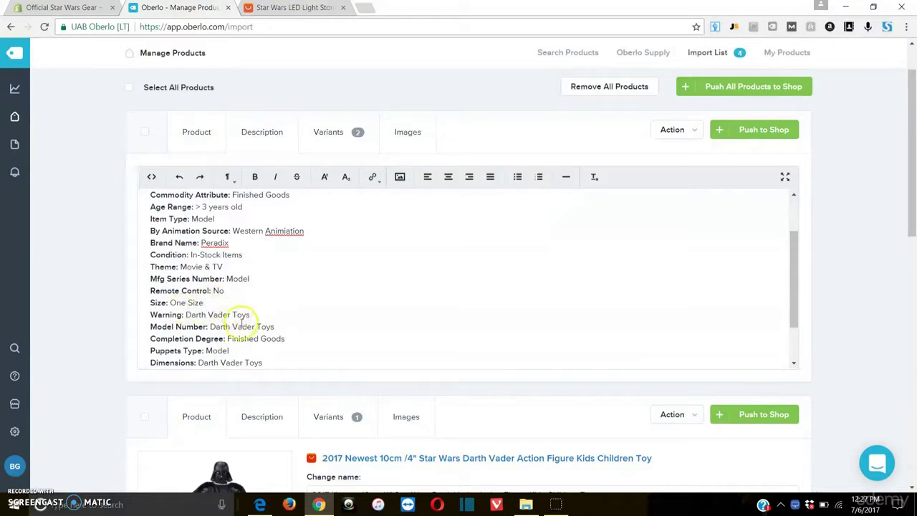
scroll(179, 269, up, 2)
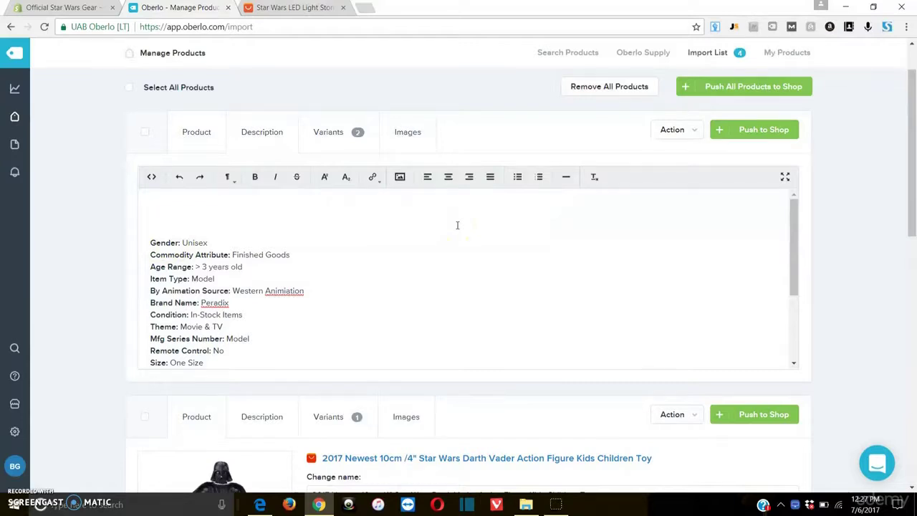
- Select and delete all the imported specification text from the description
key(ctrl+b)
text(For 3 years old and)
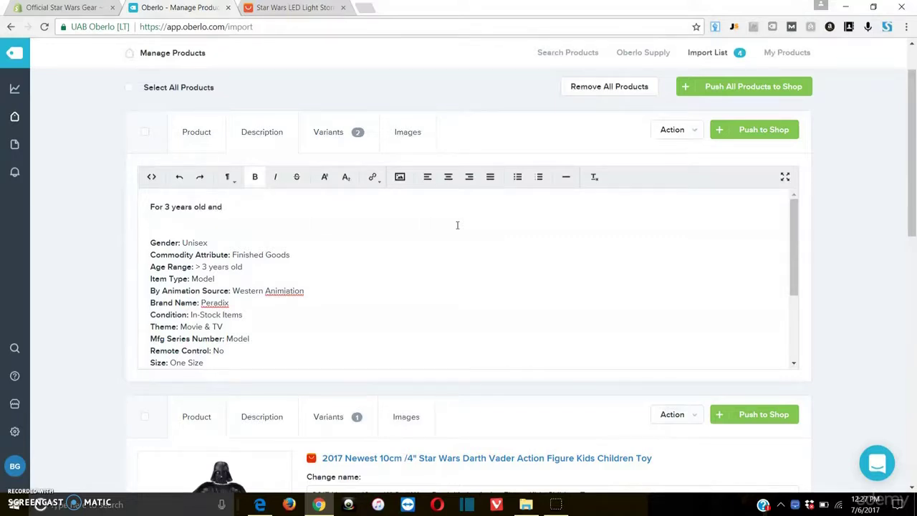
key(BackSpace)
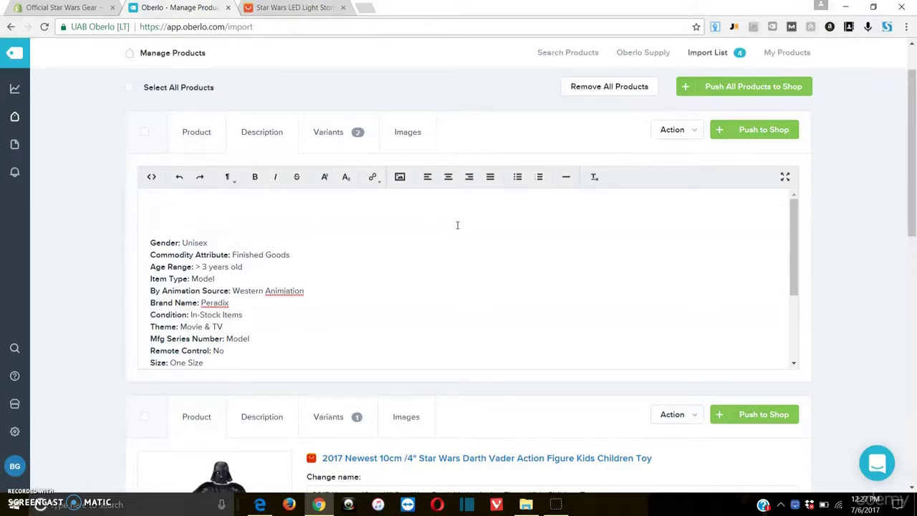
click(364, 206)
drag(148, 241, 318, 437)
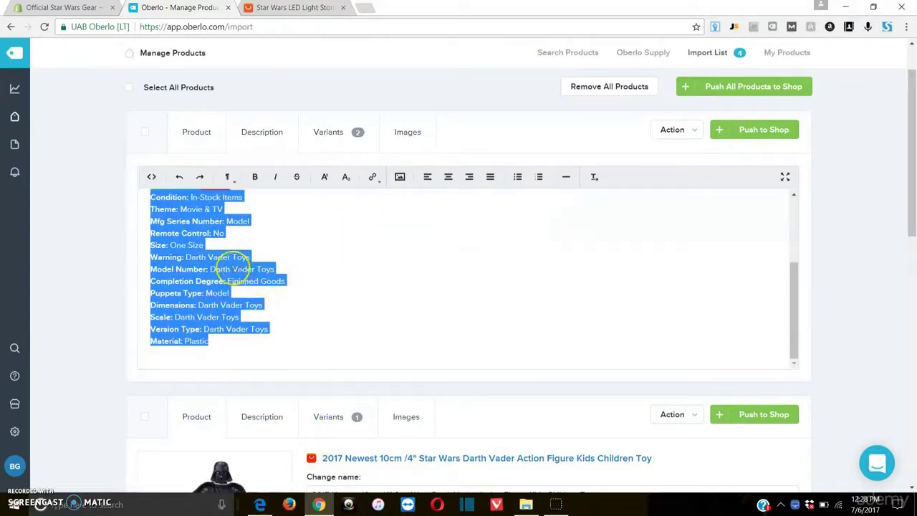
key(BackSpace)
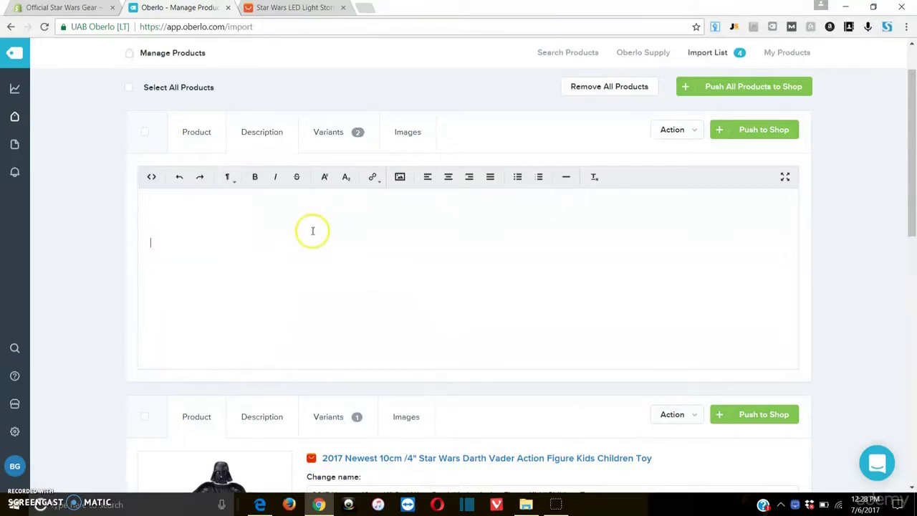
scroll(230, 247, up, 2)
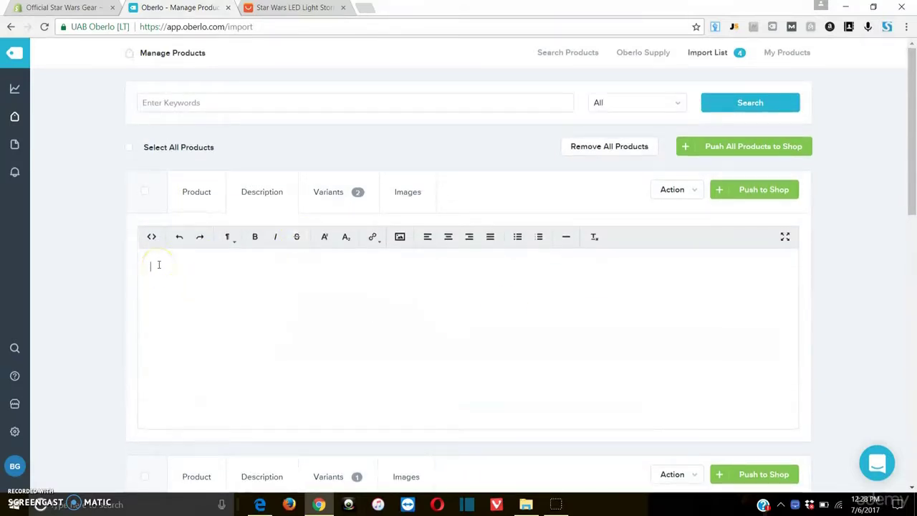
- Enter 'Darth Vader Mask' as the black helmet variant's SKU on the Variants tab
click(324, 199)
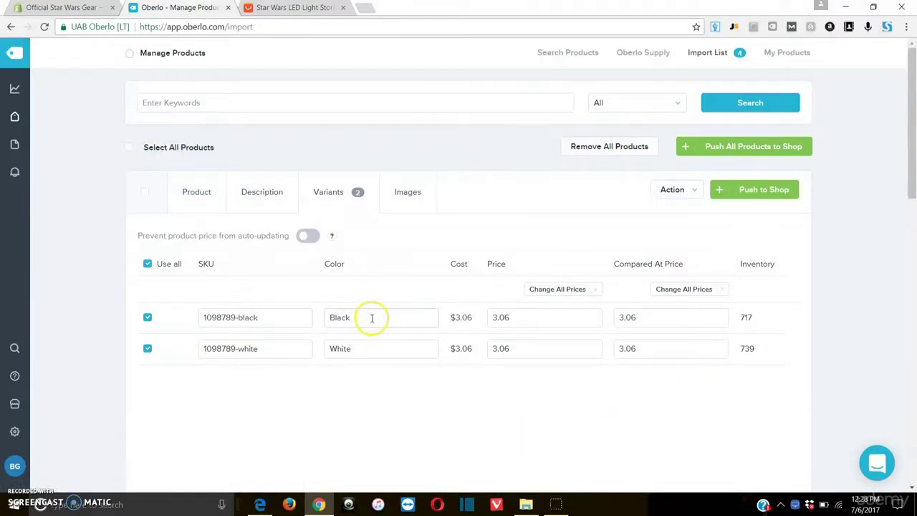
triple_click(270, 316)
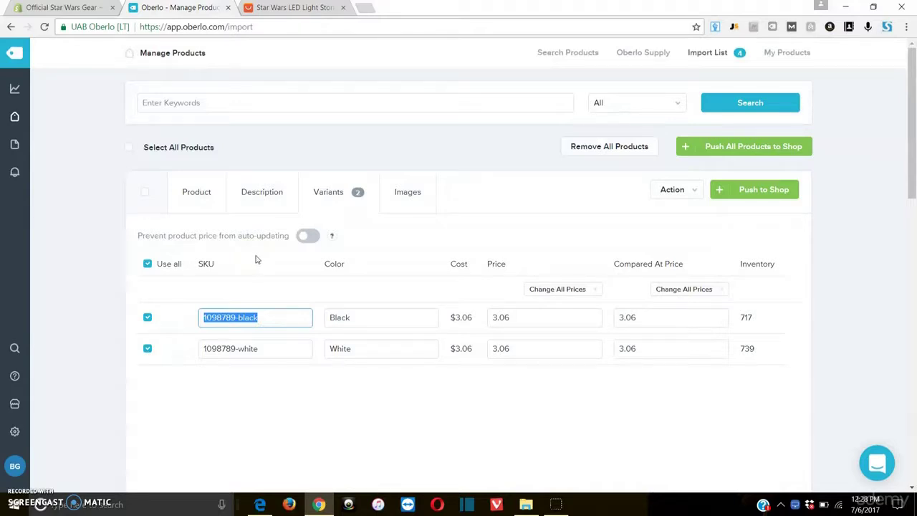
text(Darth Vader Mask - Black)
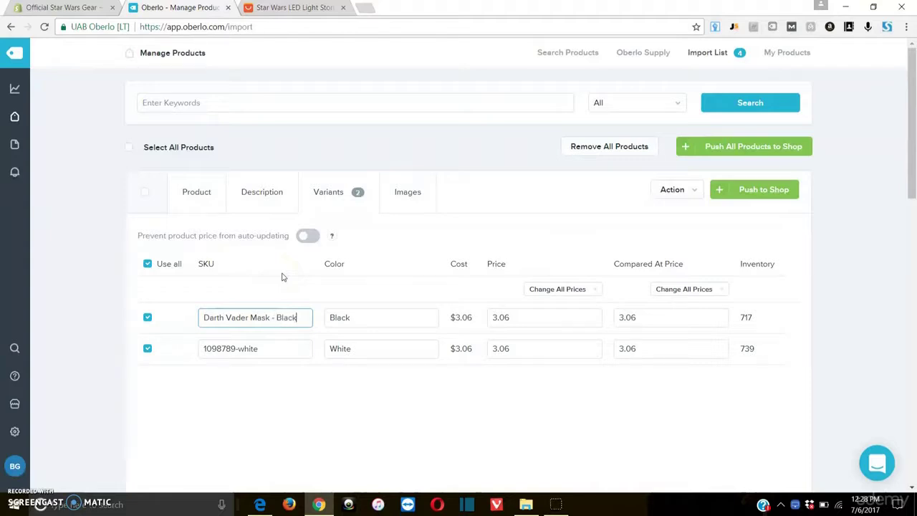
text(L)
drag(303, 316, 271, 313)
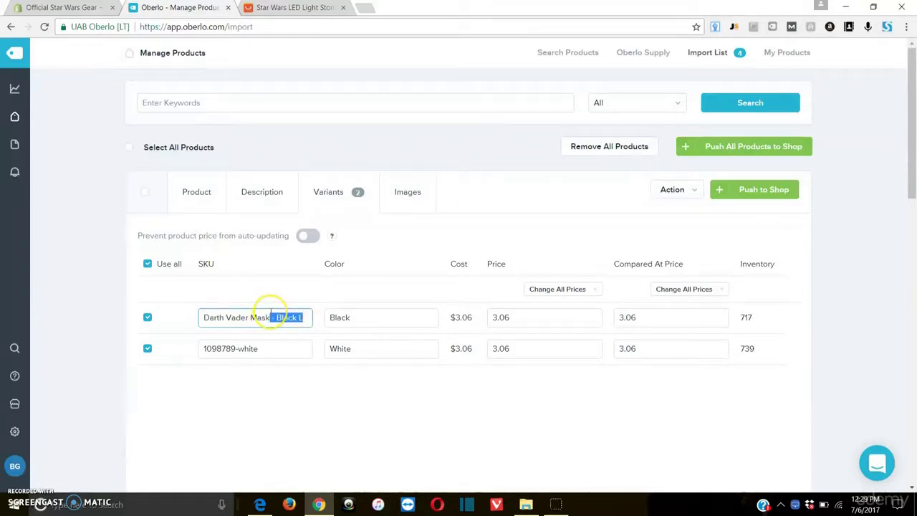
key(BackSpace)
click(287, 348)
key(ctrl+a)
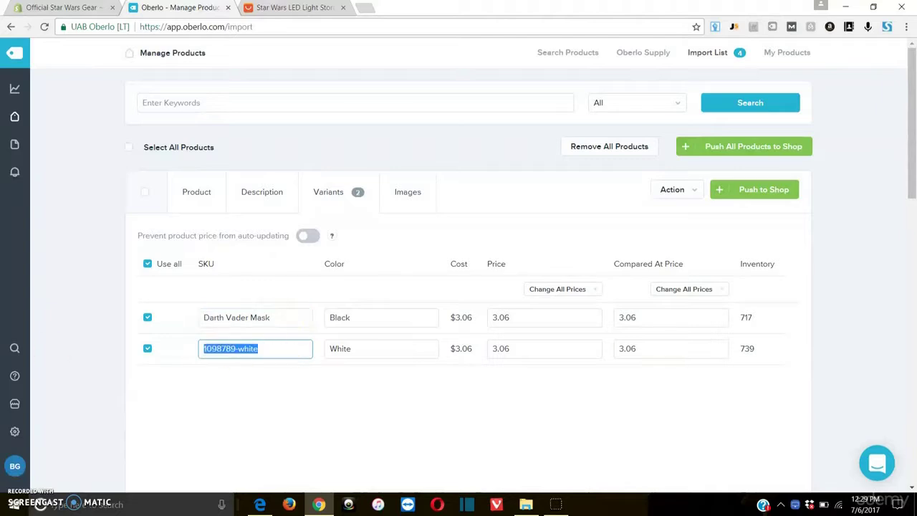
- Change the variant SKUs to 'Darth Vader Helmet' and 'Storm Trooper Helmet'
key(BackSpace)
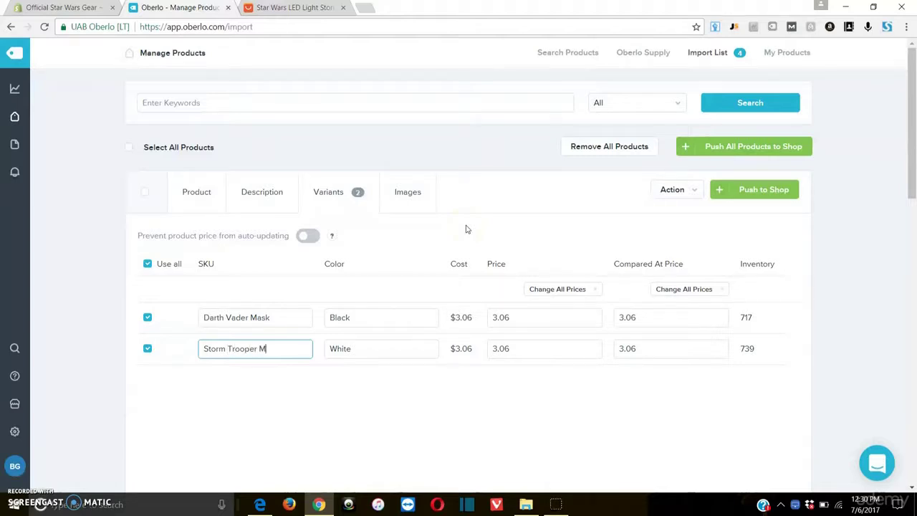
text(ask)
click(294, 317)
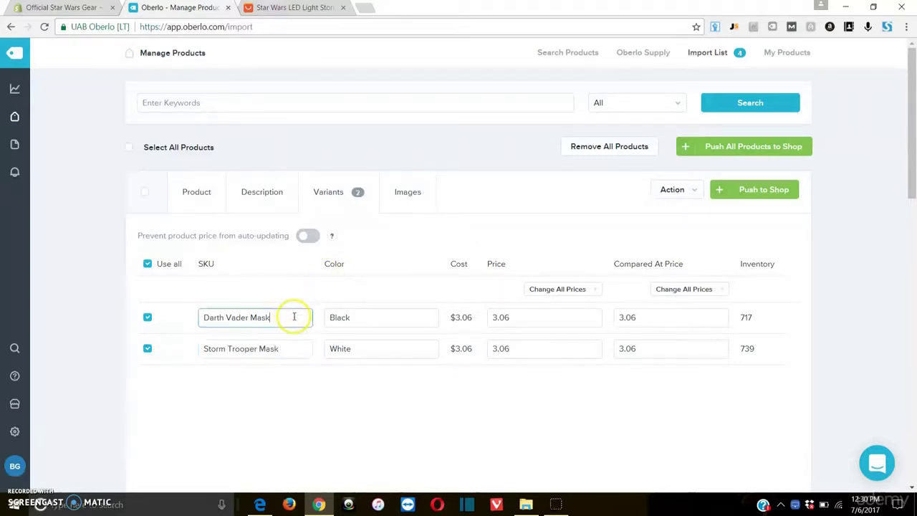
key(BackSpace)
key(BackSpace)
key(BackSpace)
key(BackSpace)
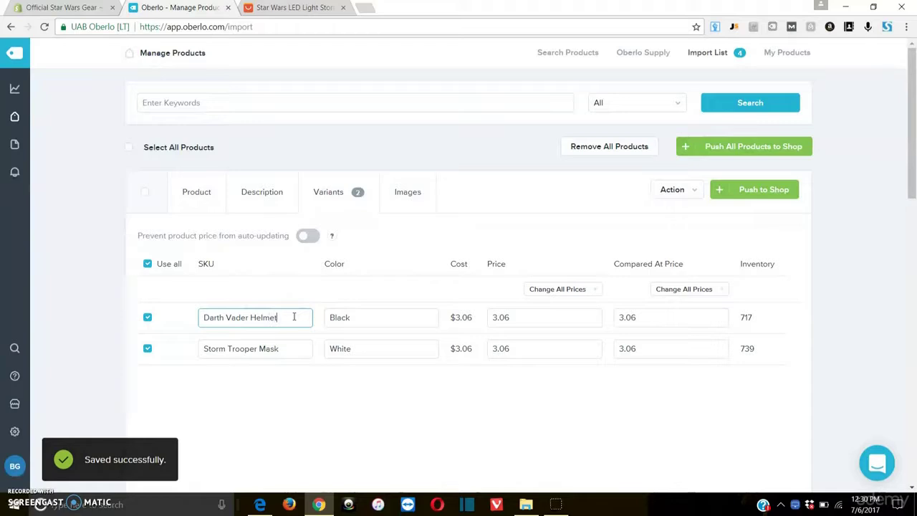
click(288, 348)
key(BackSpace)
key(BackSpace)
key(BackSpace)
key(BackSpace)
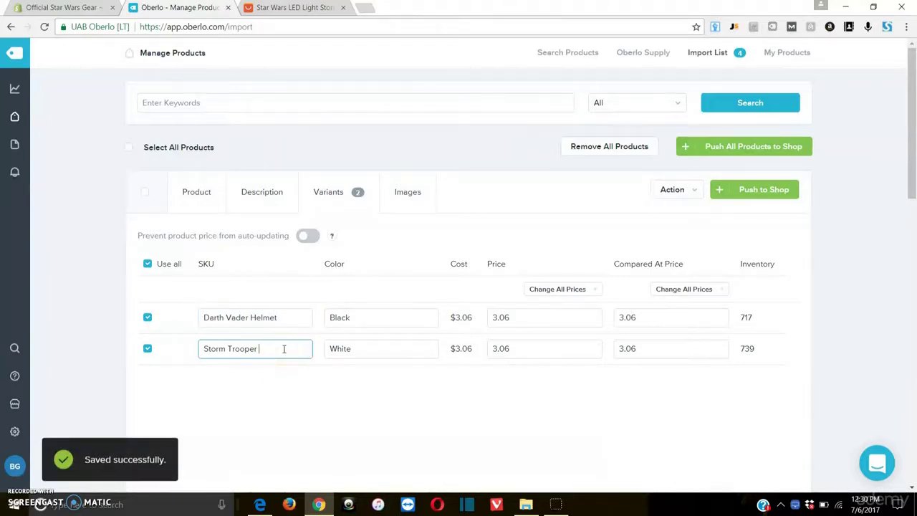
click(368, 371)
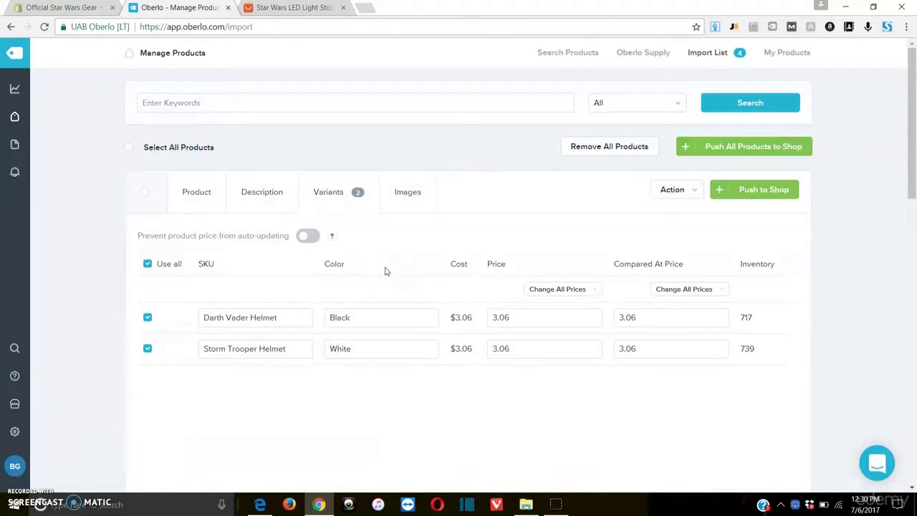
click(353, 292)
click(199, 199)
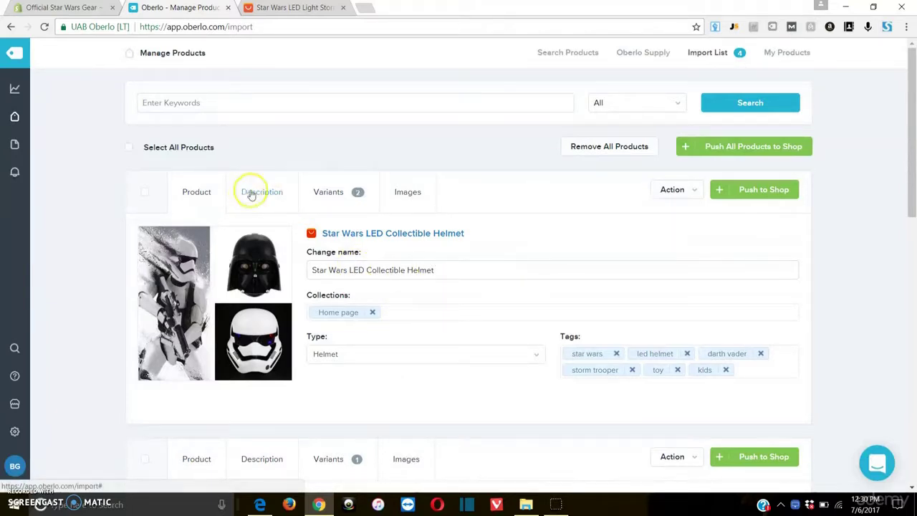
click(326, 192)
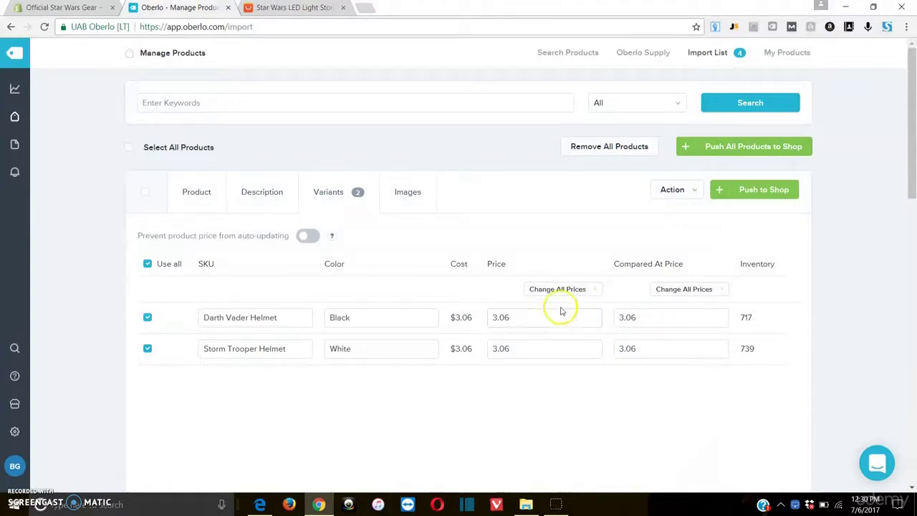
click(674, 190)
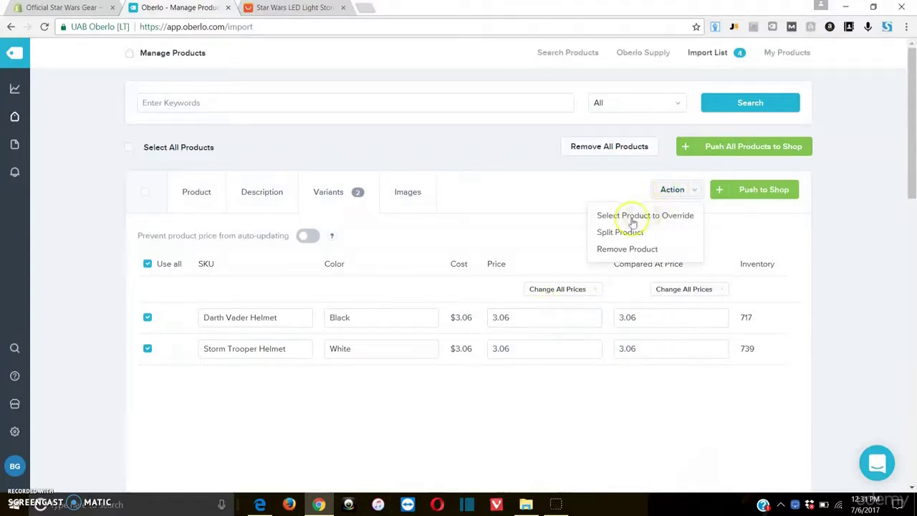
click(690, 288)
click(694, 307)
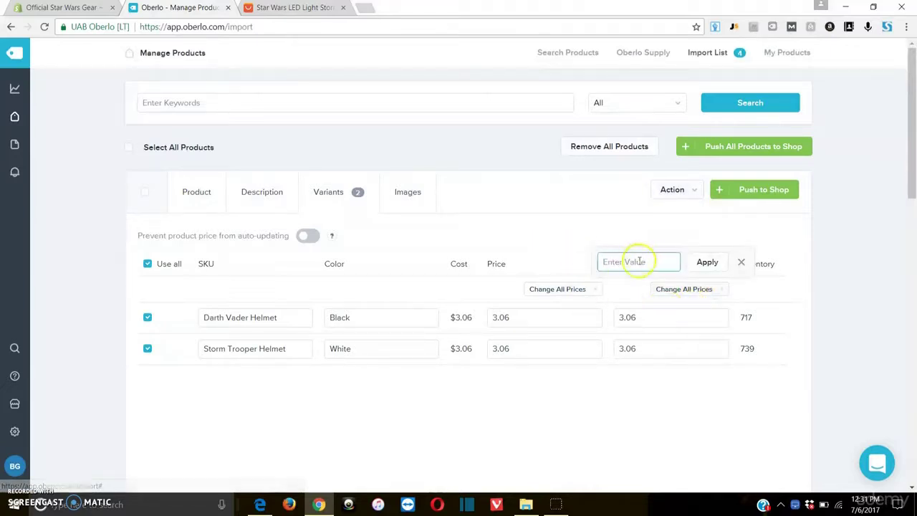
click(742, 262)
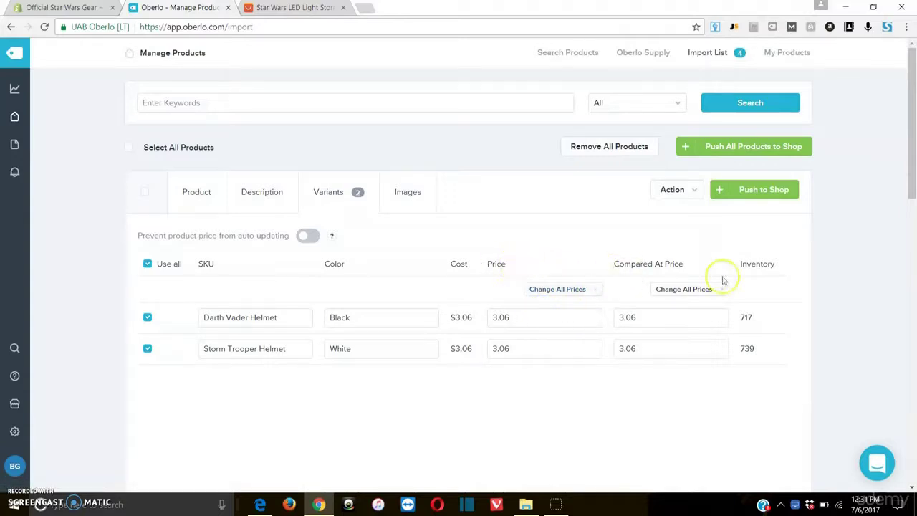
click(565, 289)
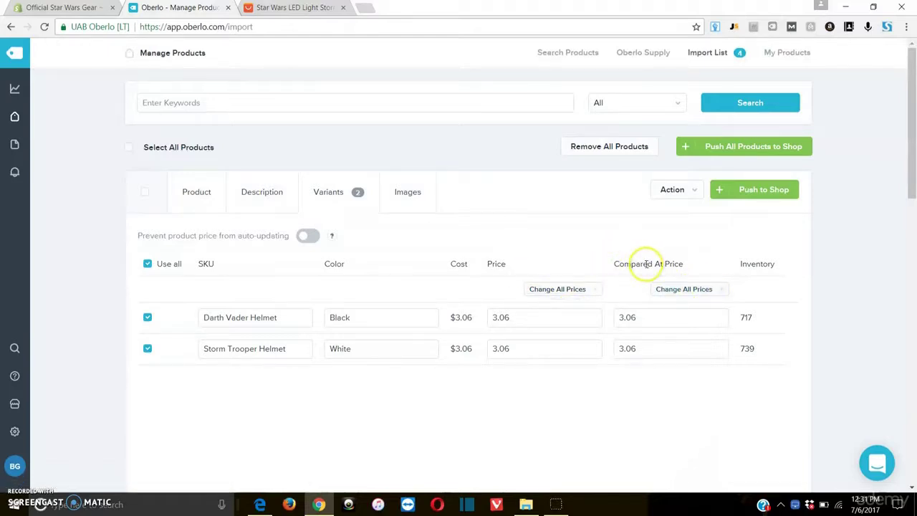
click(719, 293)
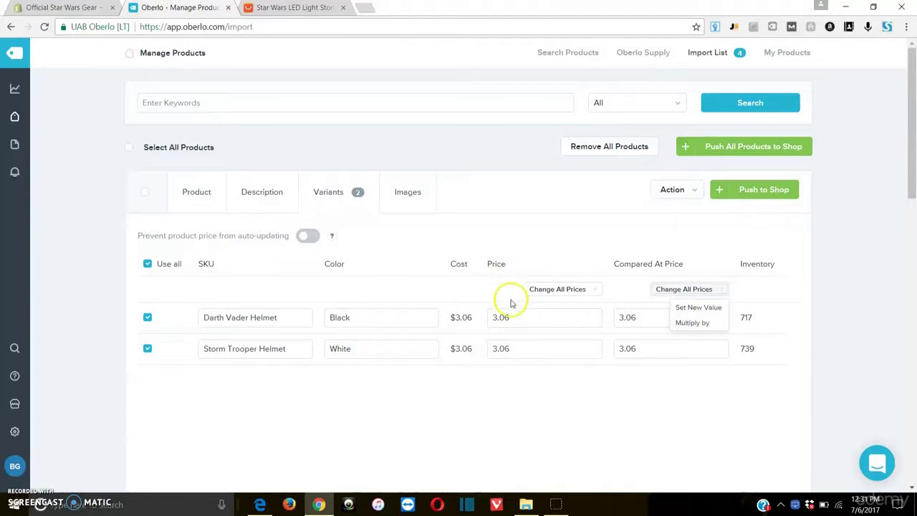
- Set the price of both helmet variants to 24.95 via Change All Prices
click(528, 318)
click(536, 296)
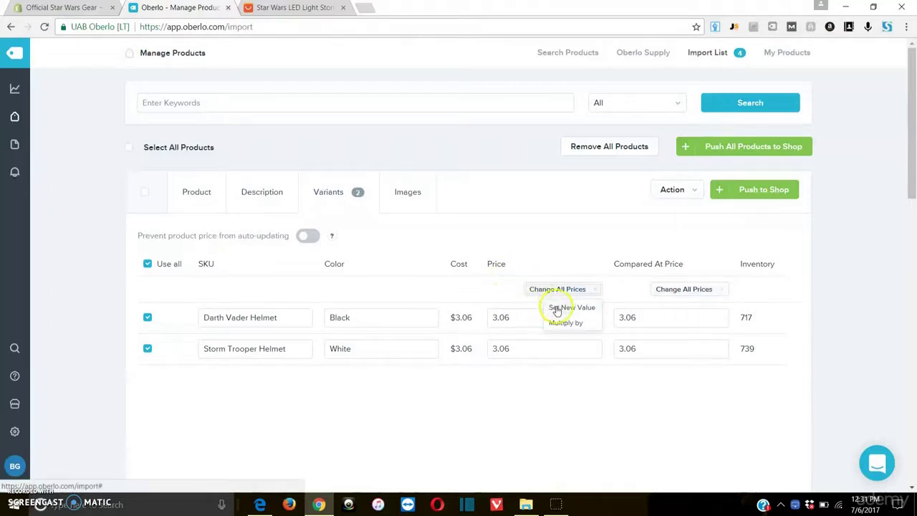
click(553, 308)
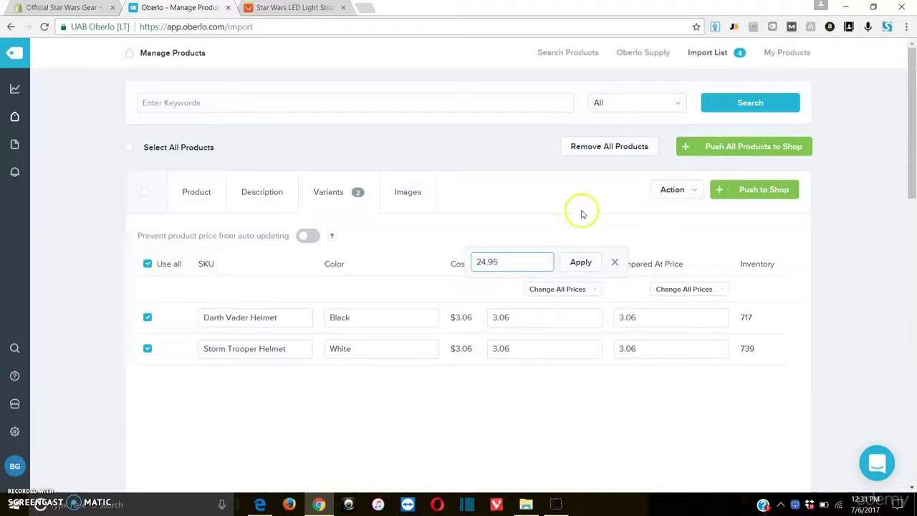
click(580, 262)
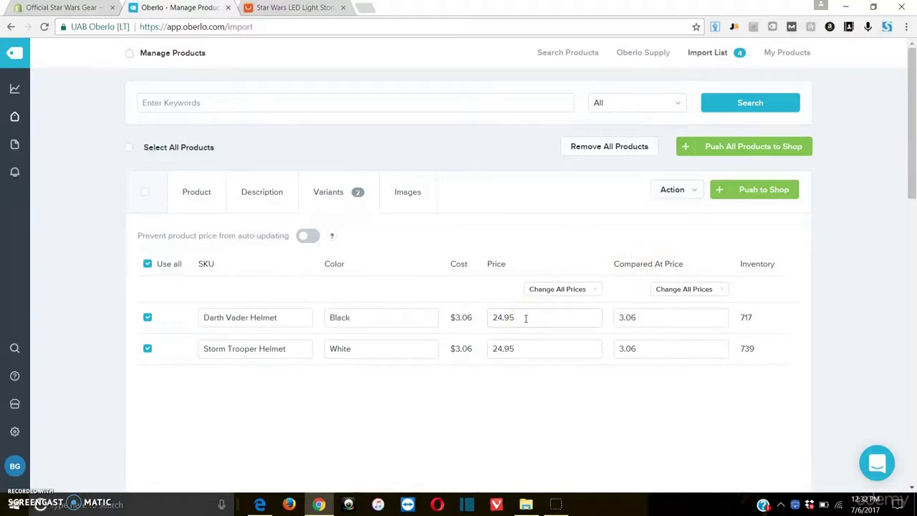
- Enter 49.99 as the compared-at price for both helmet variants
drag(526, 318, 454, 317)
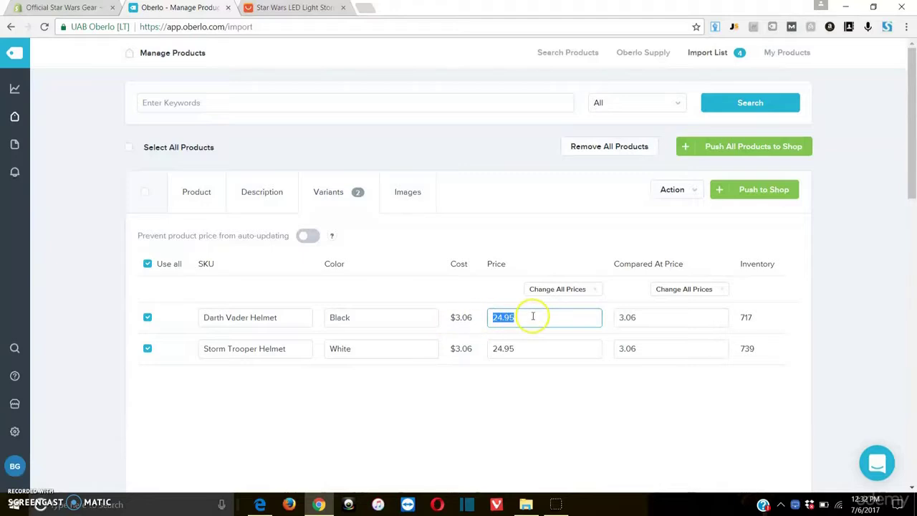
click(684, 290)
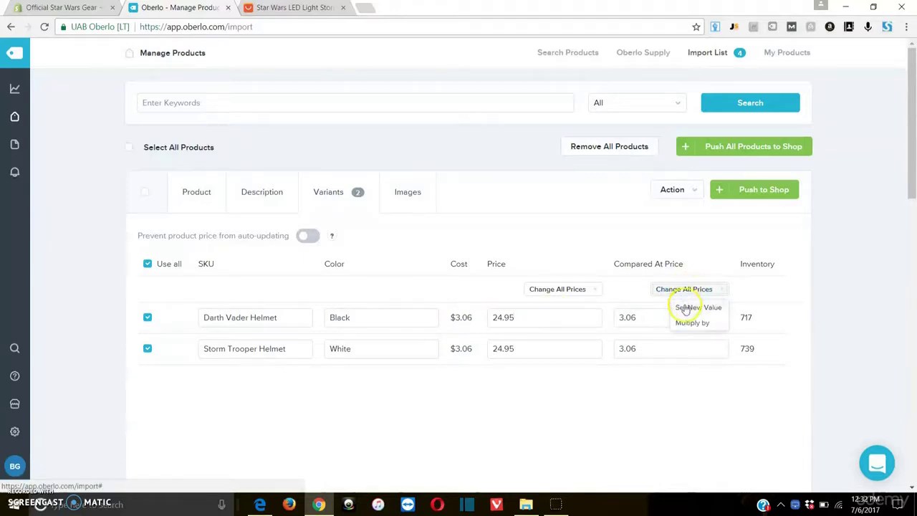
click(688, 308)
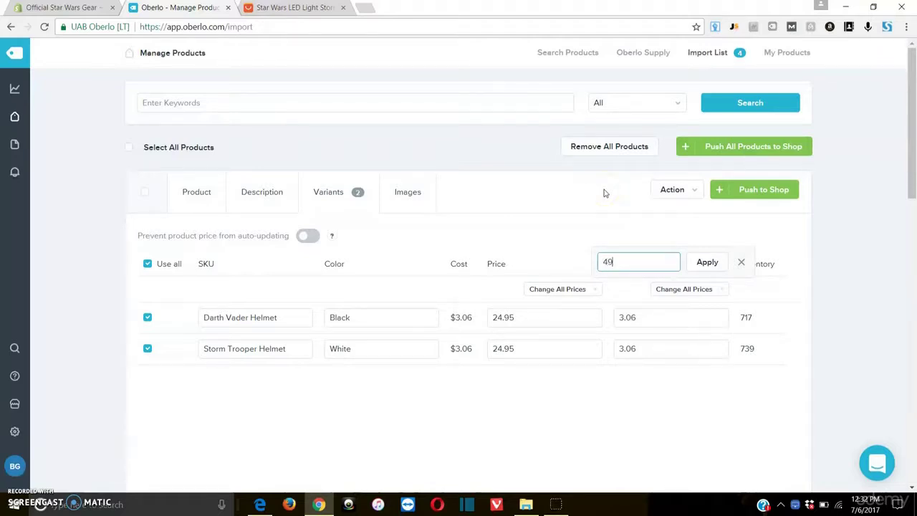
click(706, 261)
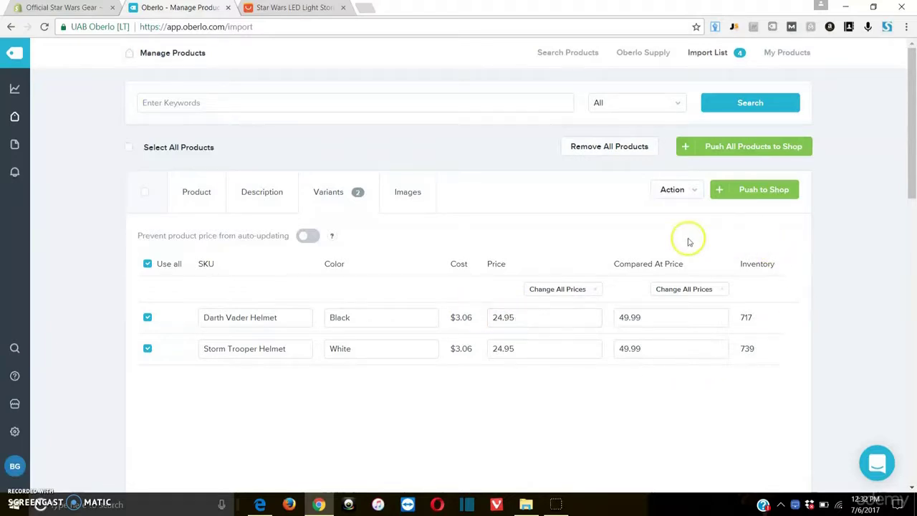
- Open the helmet's image gallery and remove an unwanted image
click(412, 190)
click(348, 199)
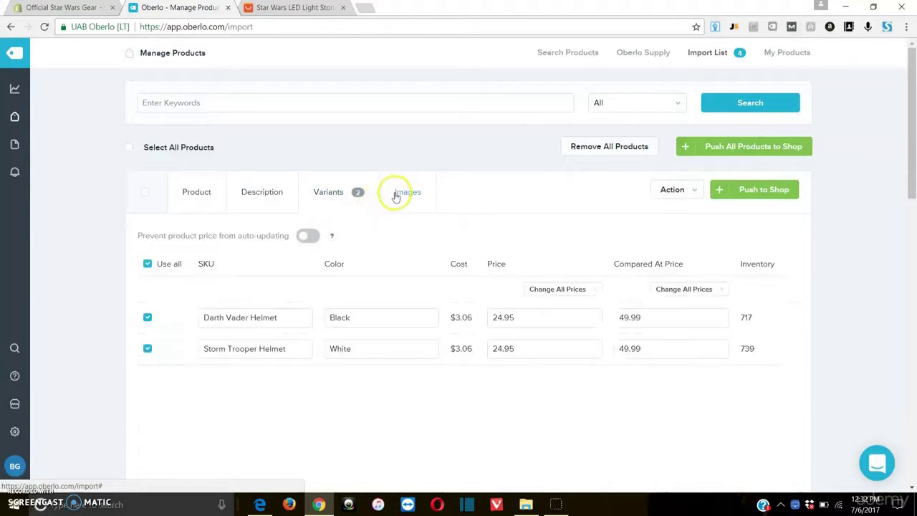
click(398, 194)
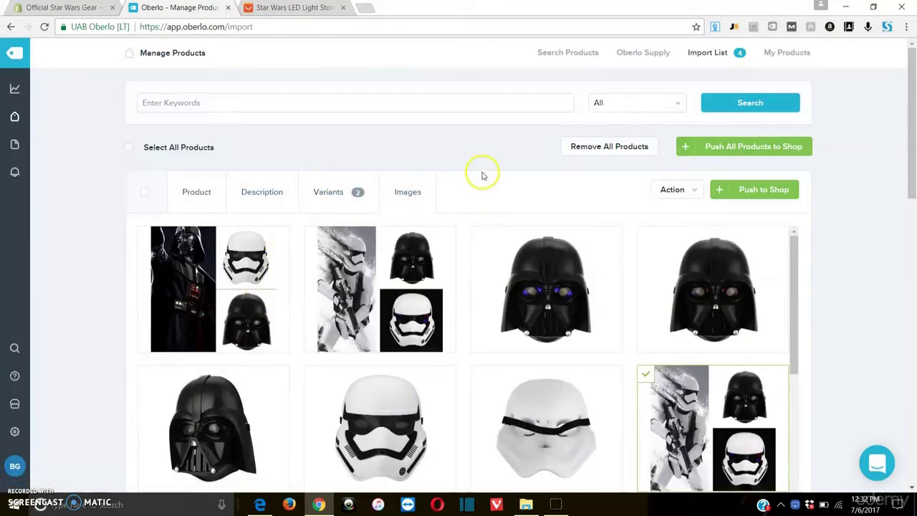
scroll(488, 179, down, 6)
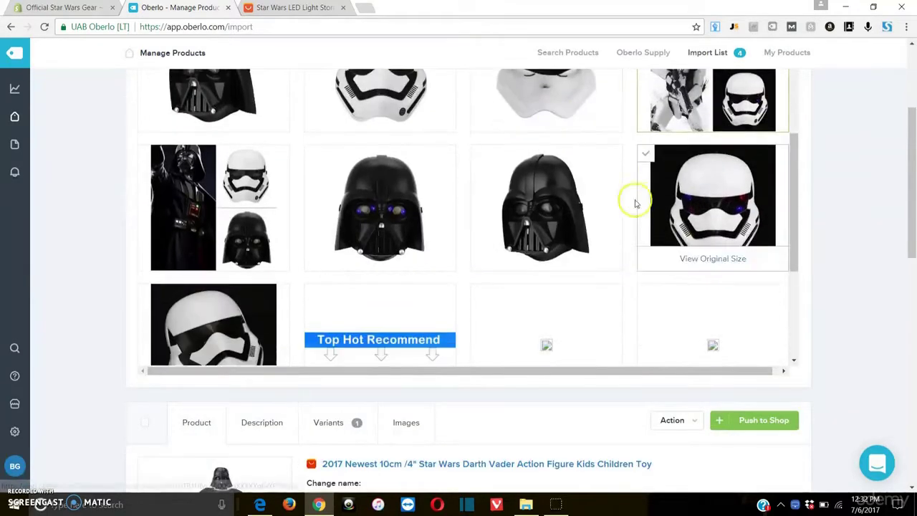
scroll(659, 198, up, 2)
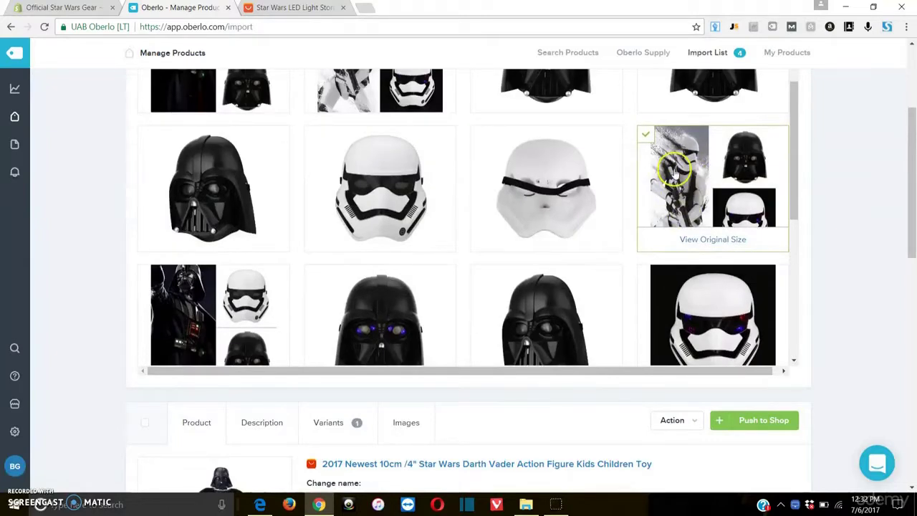
click(673, 168)
scroll(545, 200, up, 5)
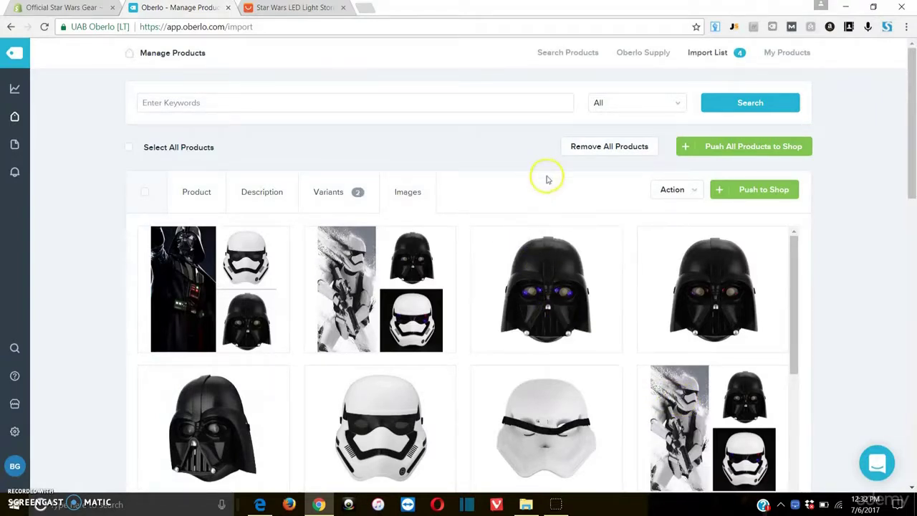
- Add the front-view Vader, side-view Vader and stormtrooper helmet images to the product
click(479, 292)
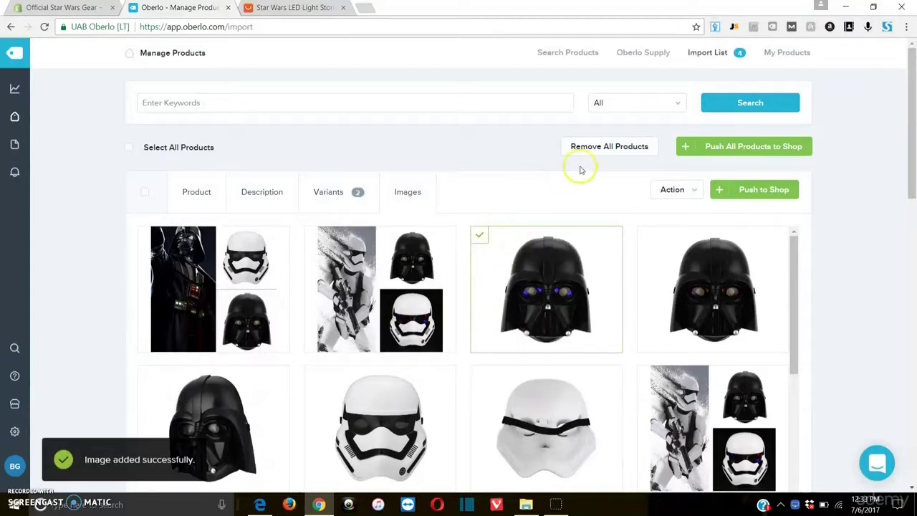
scroll(501, 215, down, 3)
click(232, 307)
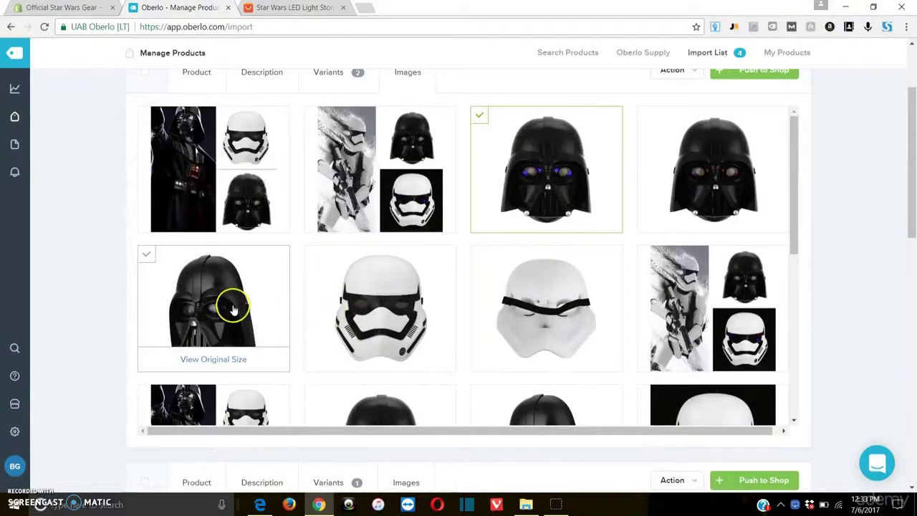
click(400, 294)
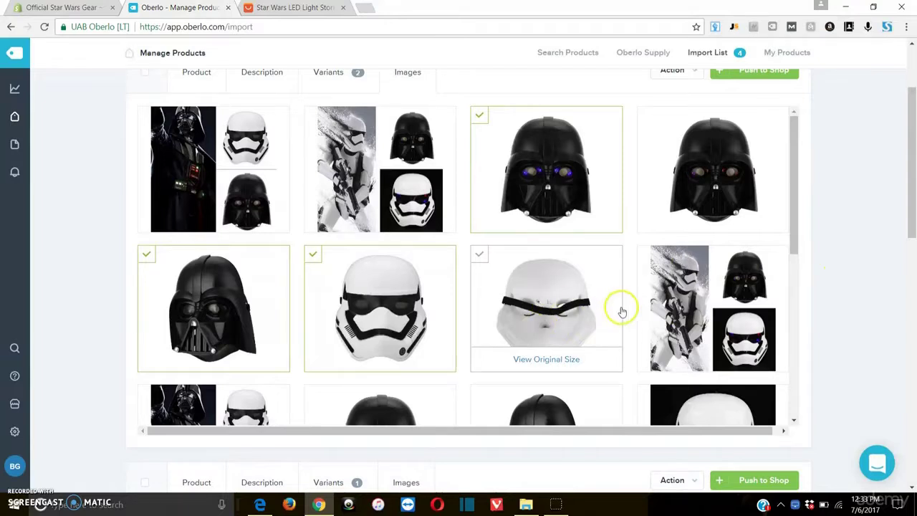
- Scroll through the image grid, then return to the helmet's Product details
scroll(544, 315, down, 3)
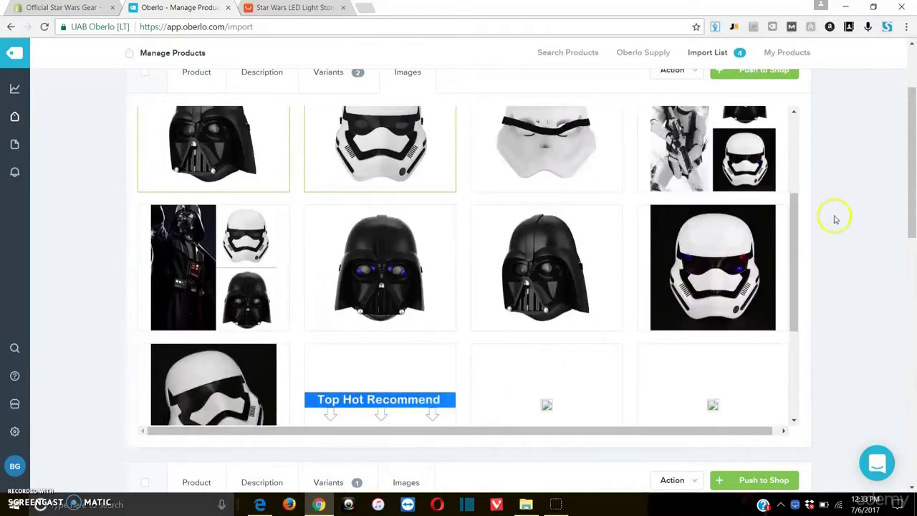
scroll(545, 222, up, 2)
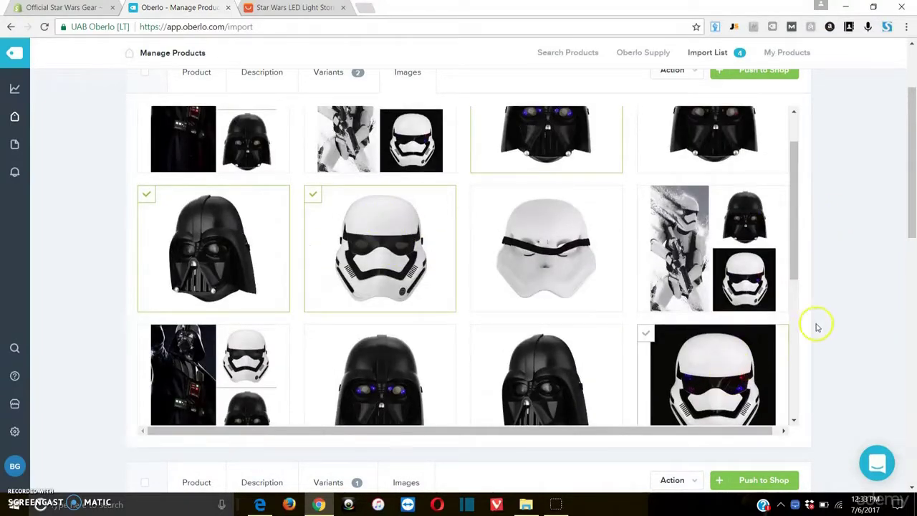
scroll(831, 322, down, 2)
scroll(556, 237, down, 1)
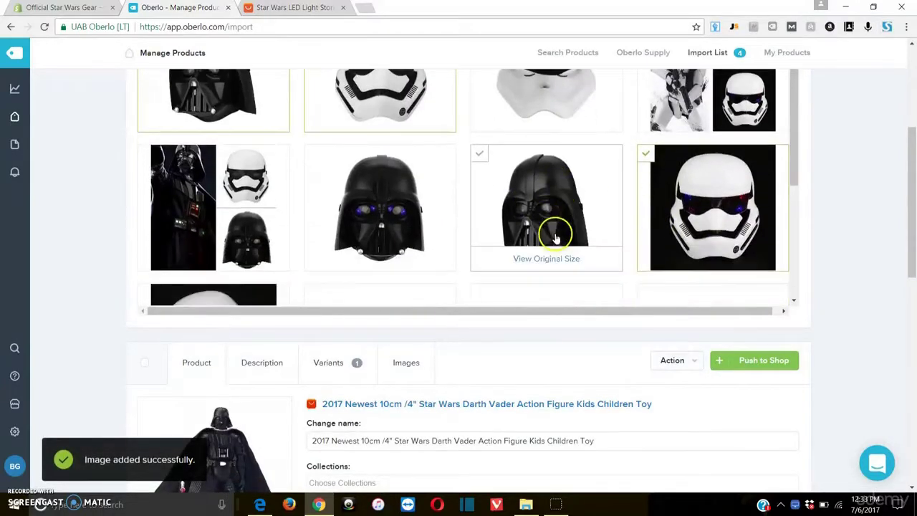
scroll(556, 236, down, 3)
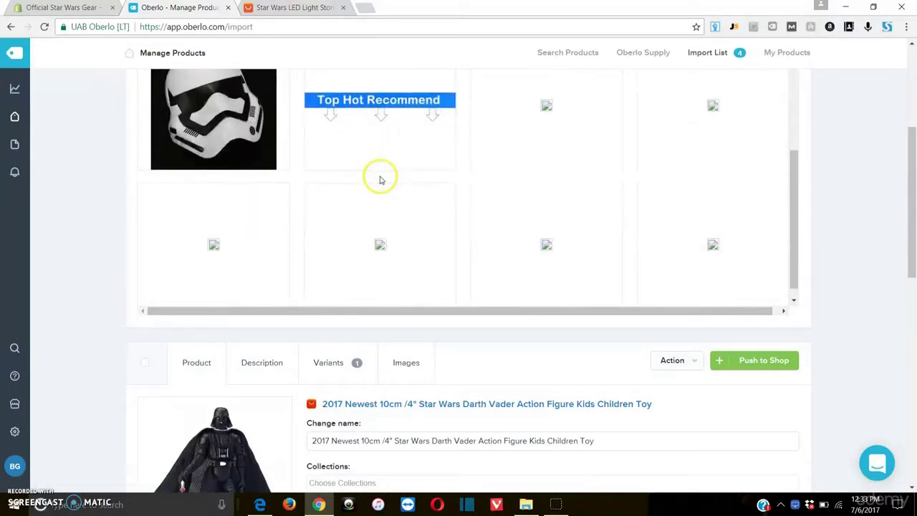
scroll(284, 181, up, 3)
scroll(285, 195, down, 3)
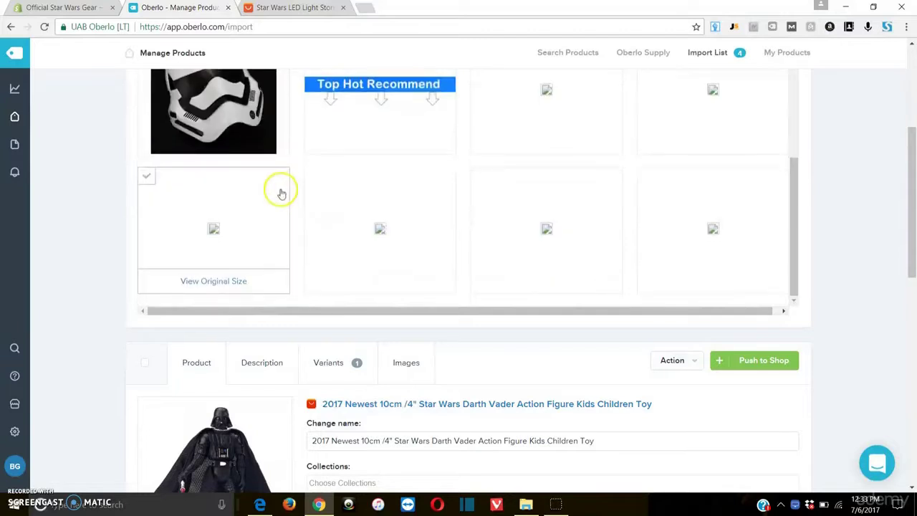
scroll(286, 179, down, 5)
scroll(485, 184, up, 5)
scroll(901, 251, up, 2)
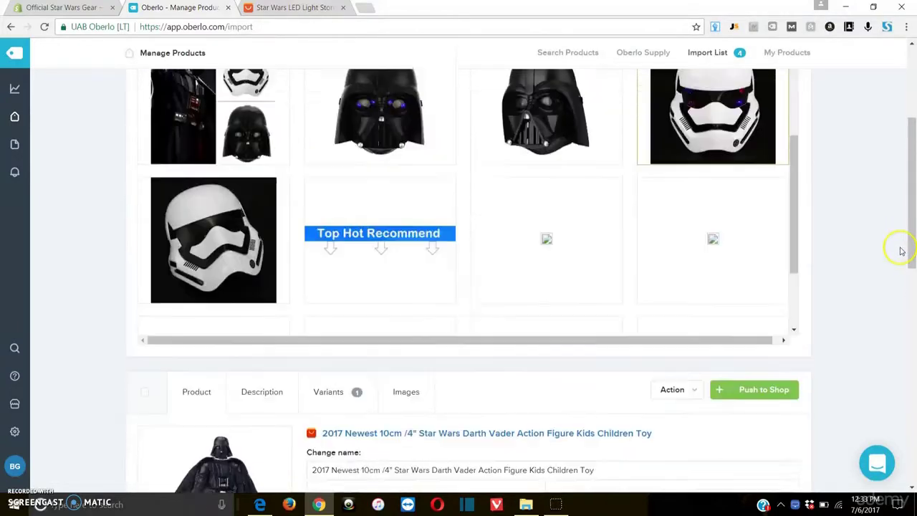
scroll(896, 250, up, 3)
scroll(665, 308, up, 2)
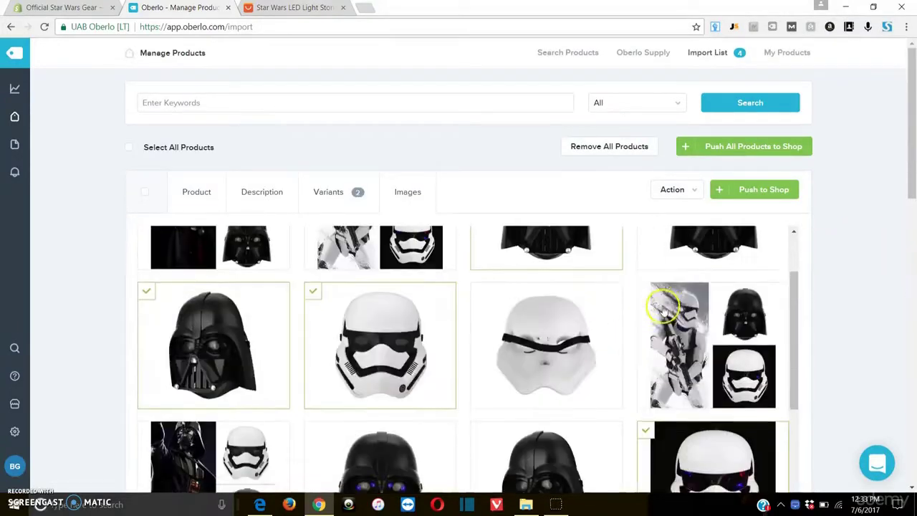
scroll(665, 308, up, 1)
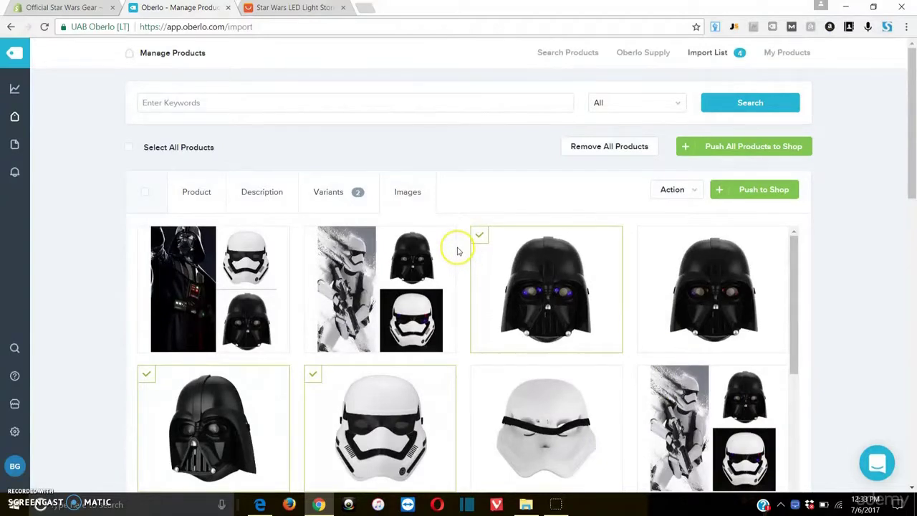
scroll(459, 249, down, 3)
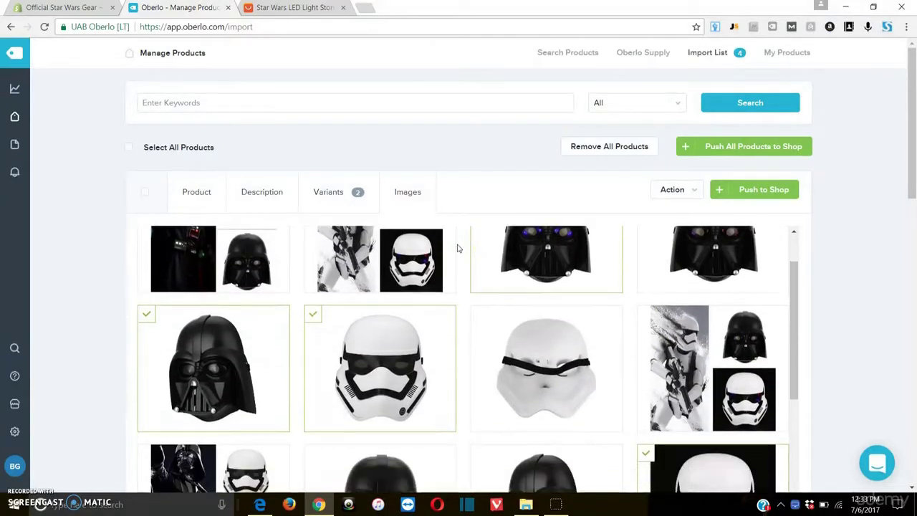
scroll(457, 249, down, 4)
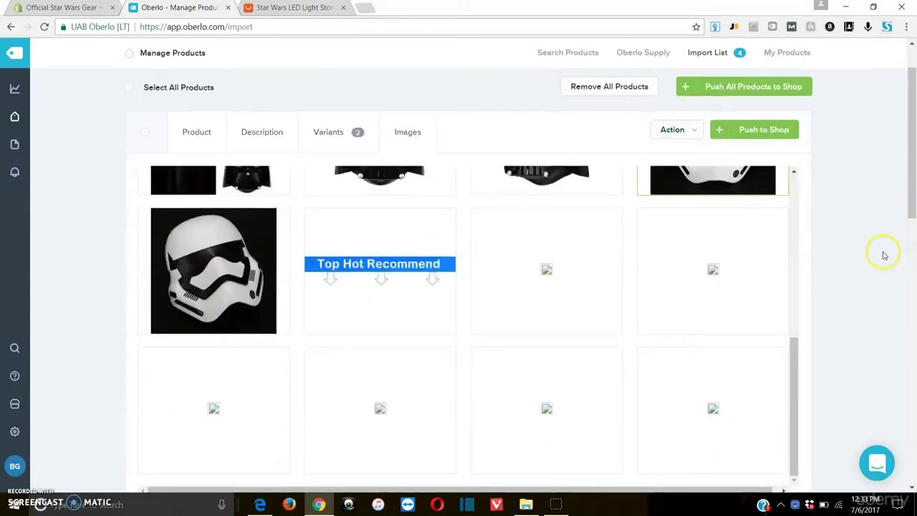
scroll(858, 275, down, 3)
scroll(702, 322, up, 3)
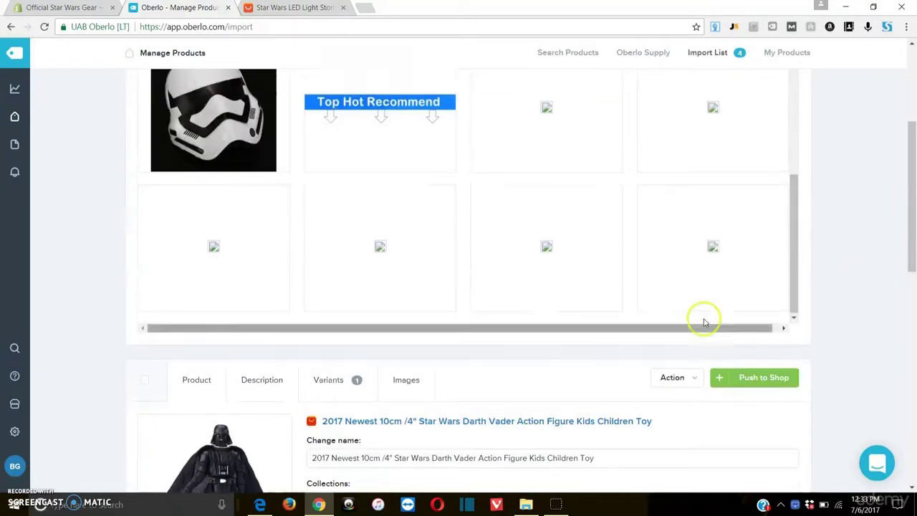
click(183, 136)
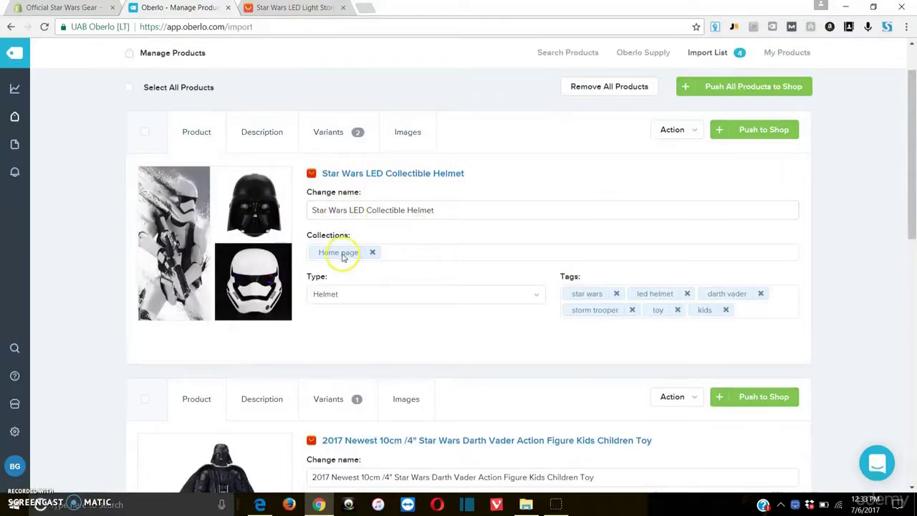
- Type and remove test text so the helmet's description stays blank, then view its 24.95 variants
click(394, 252)
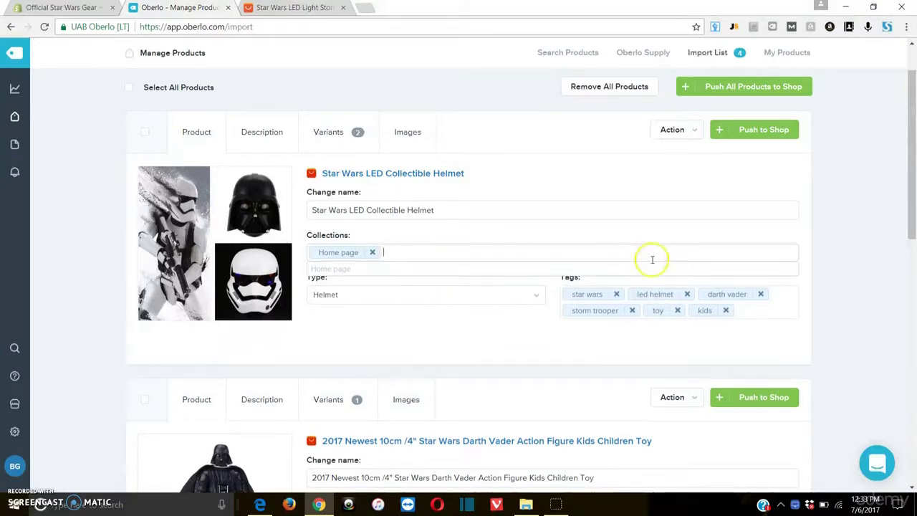
click(277, 124)
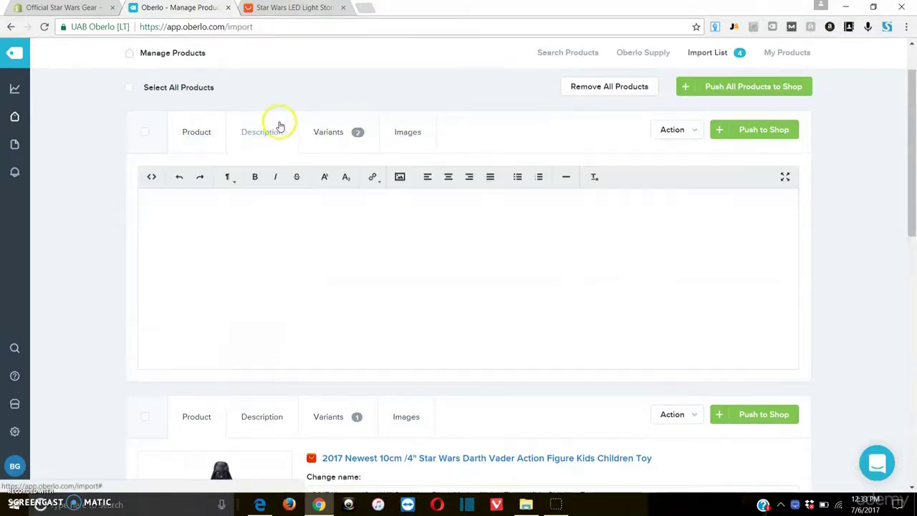
click(192, 220)
text(fasdfadf)
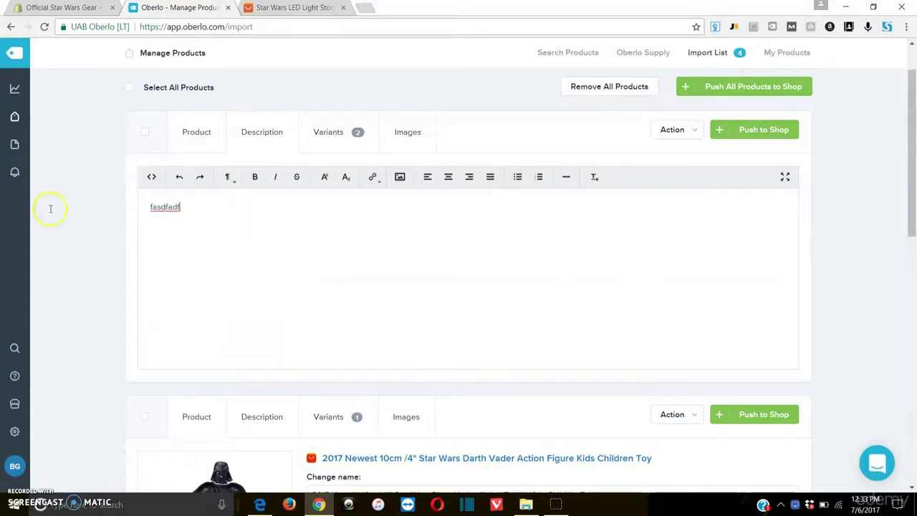
key(ctrl+a)
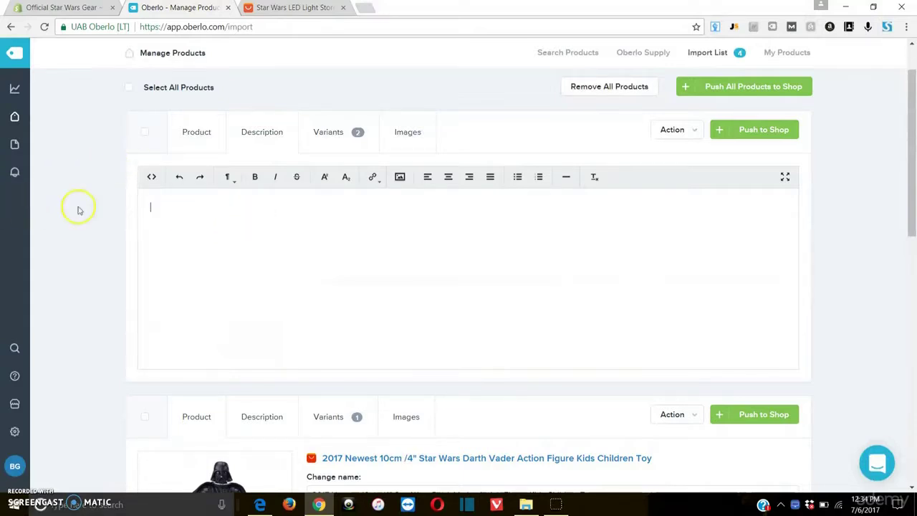
click(196, 209)
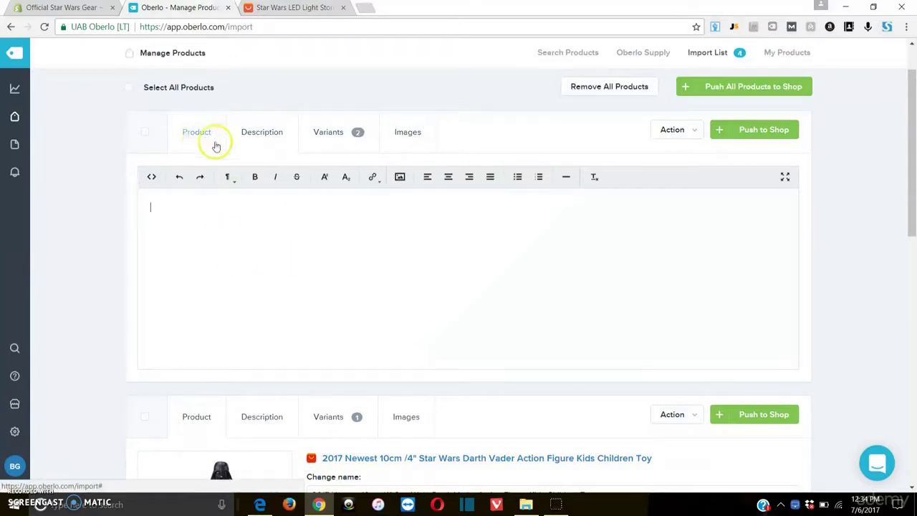
click(342, 136)
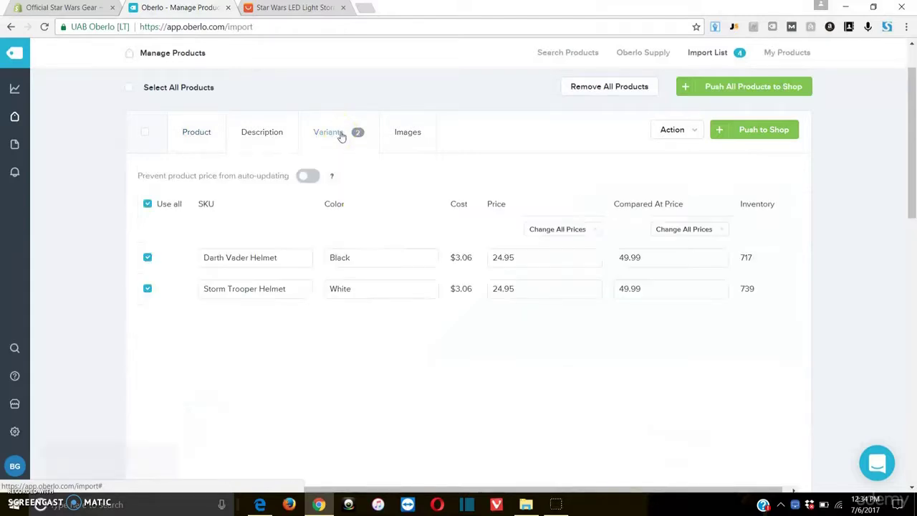
- Push the Star Wars LED Collectible Helmet from the Import List to the Shopify store
click(695, 132)
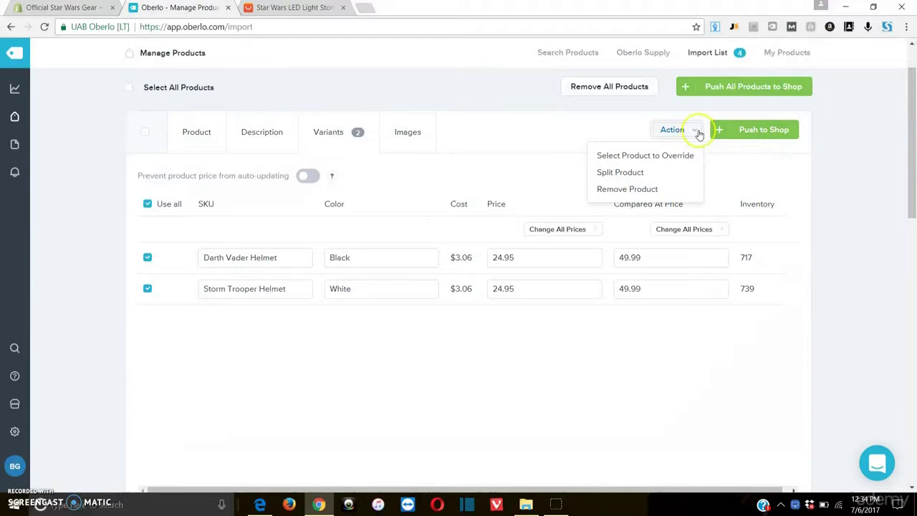
click(758, 130)
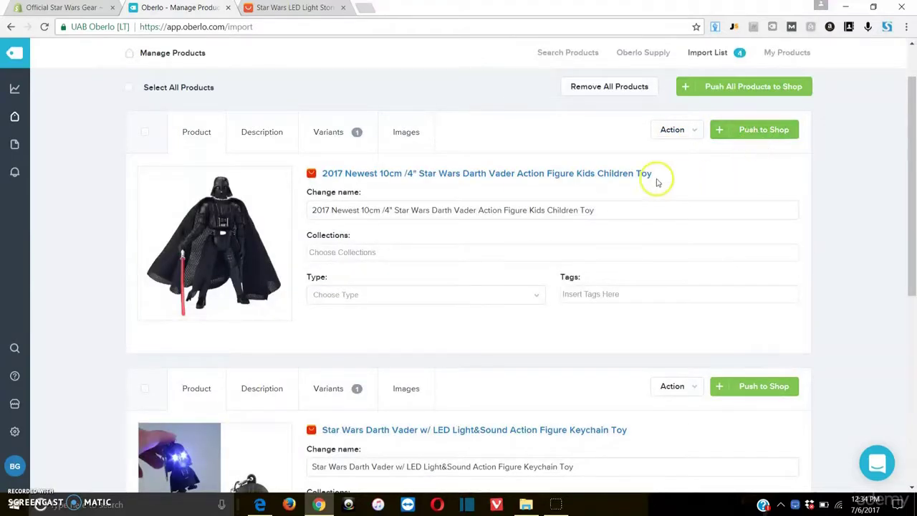
right_click(784, 52)
click(528, 151)
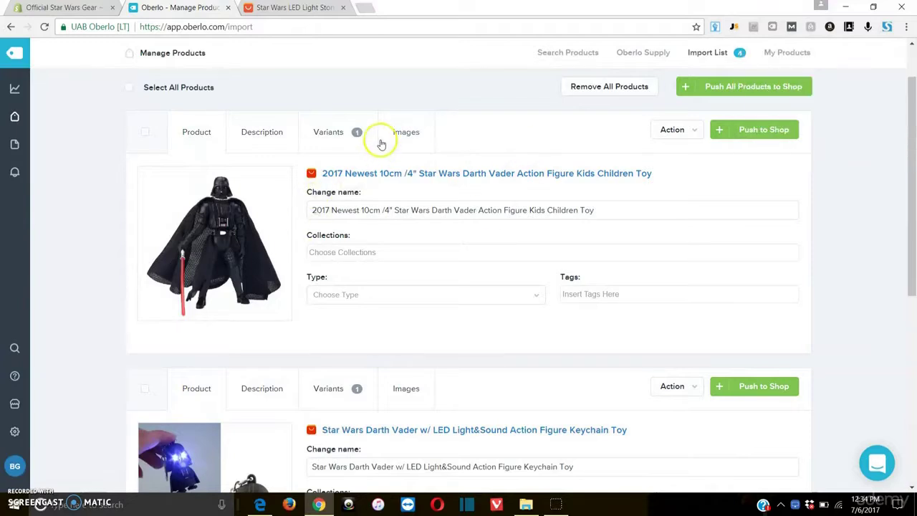
scroll(389, 297, down, 5)
scroll(448, 279, up, 5)
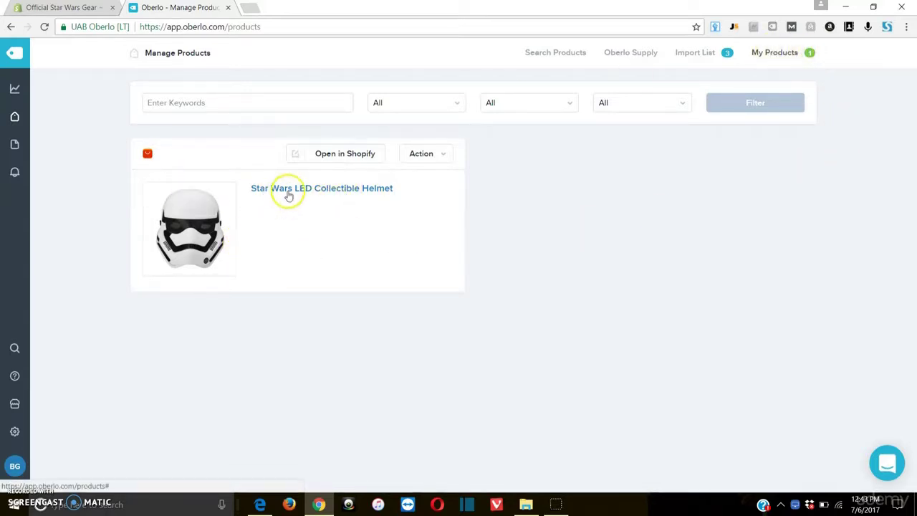
- Review the helmet's Black and White $24.95 variants in Shopify admin and open its storefront page
click(322, 155)
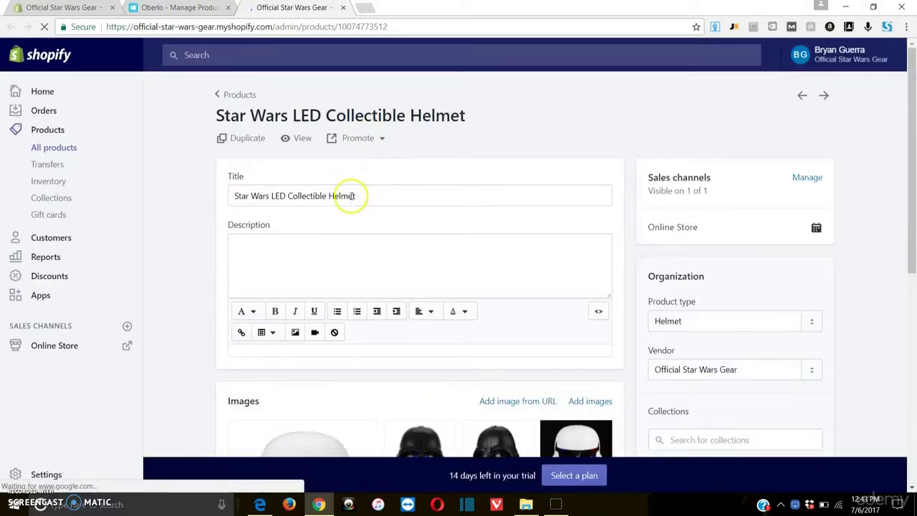
scroll(404, 199, down, 2)
scroll(603, 270, up, 2)
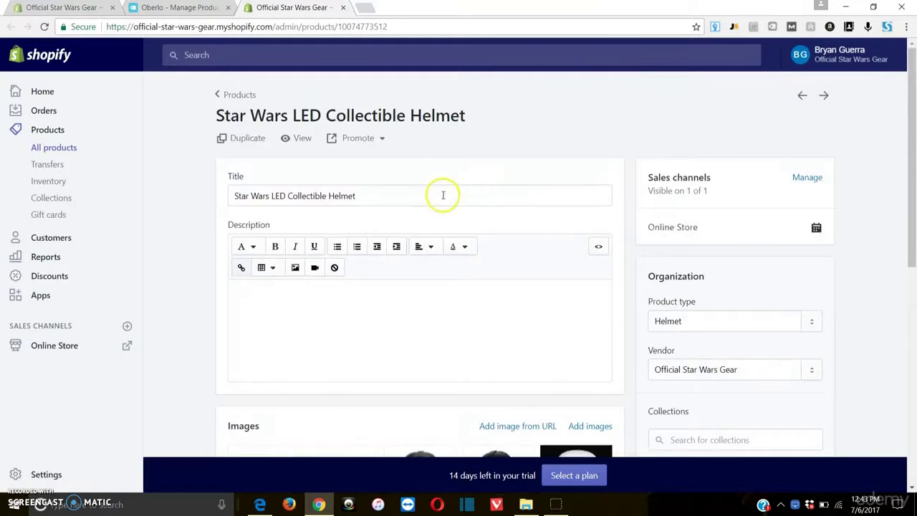
scroll(308, 299, down, 7)
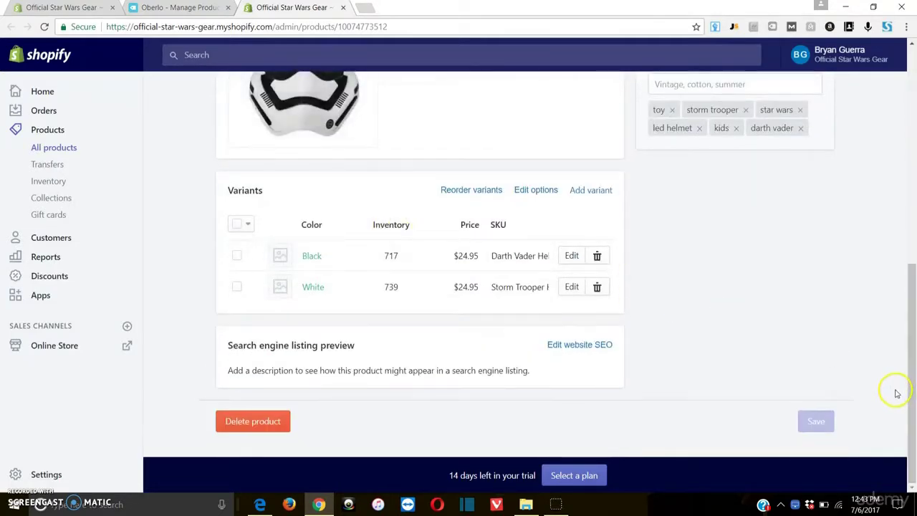
scroll(870, 381, up, 7)
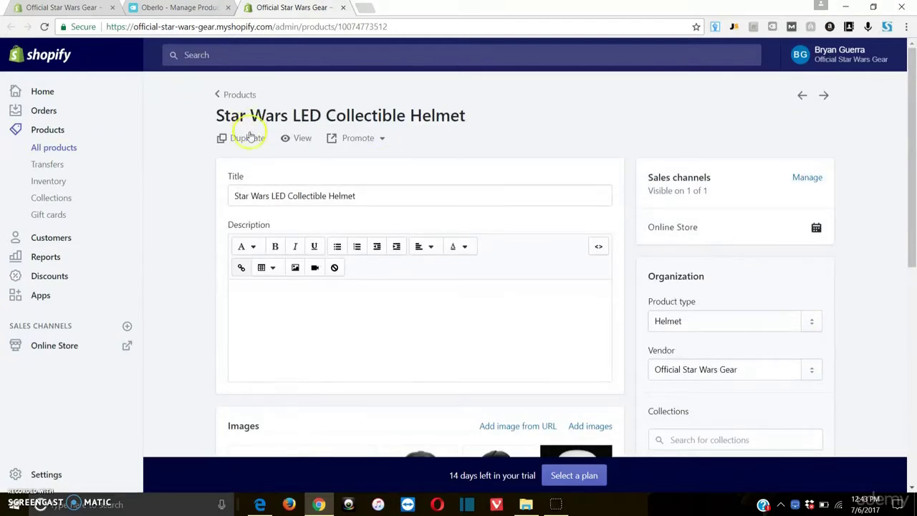
click(296, 139)
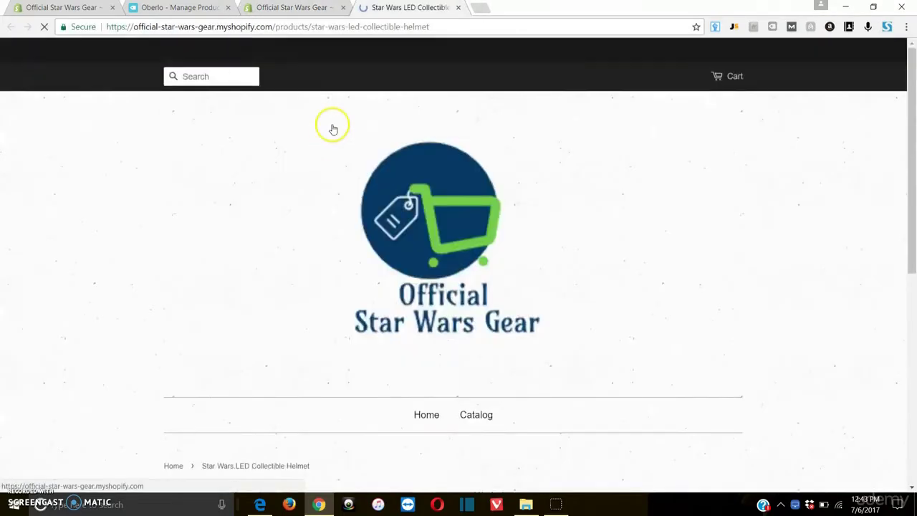
- Highlight the vendor name, product title and sale price on the helmet's storefront page
scroll(520, 194, down, 7)
scroll(487, 437, up, 3)
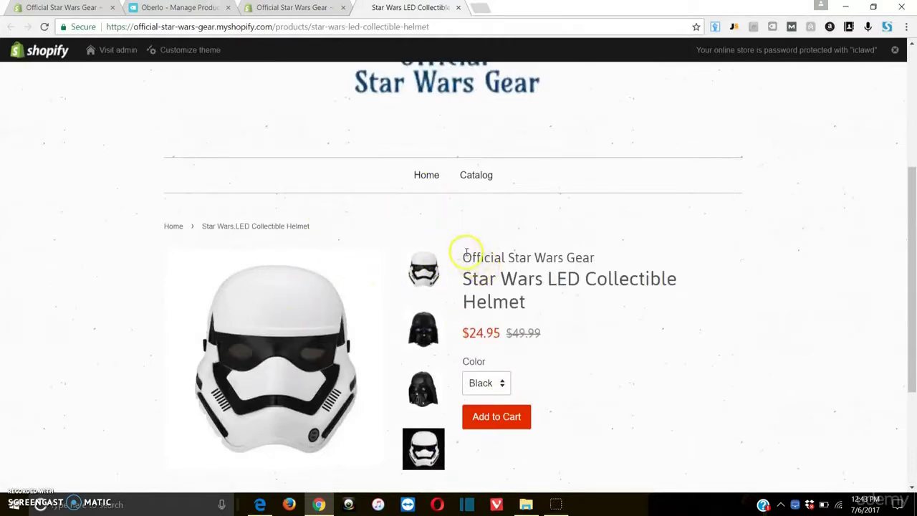
drag(466, 252, 603, 251)
click(610, 254)
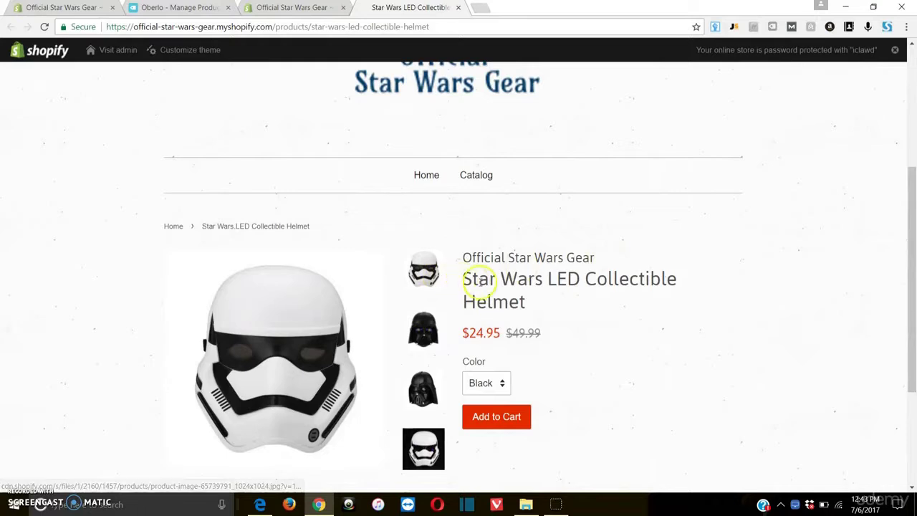
drag(462, 281, 628, 302)
click(537, 302)
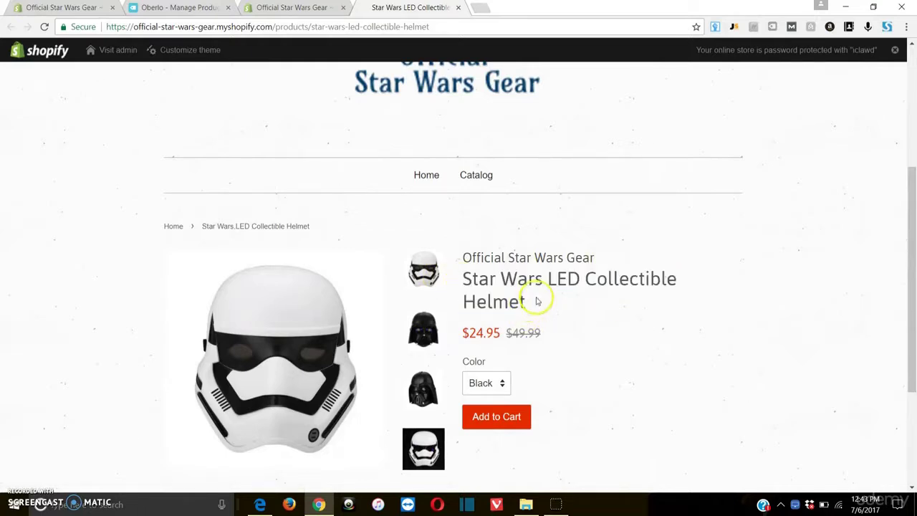
drag(466, 331, 494, 331)
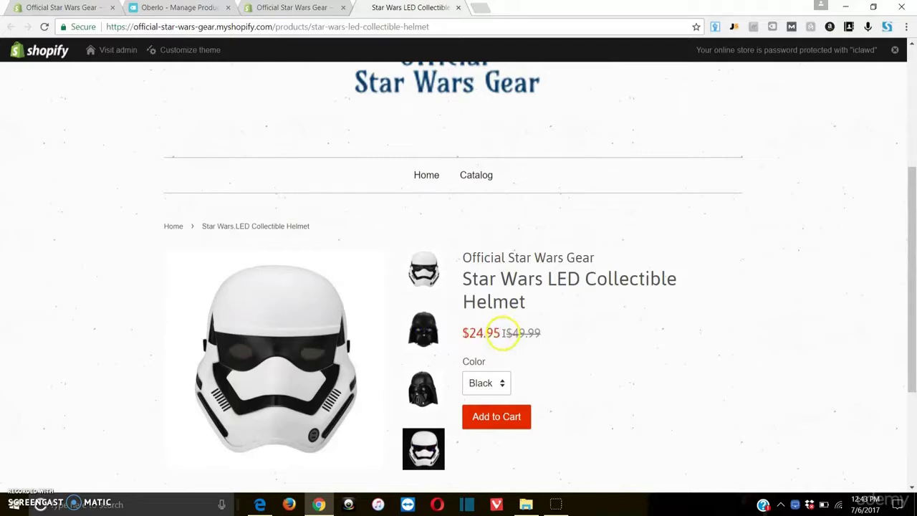
- Cycle through the Darth Vader and stormtrooper images and check the Color choices, leaving Black
click(426, 335)
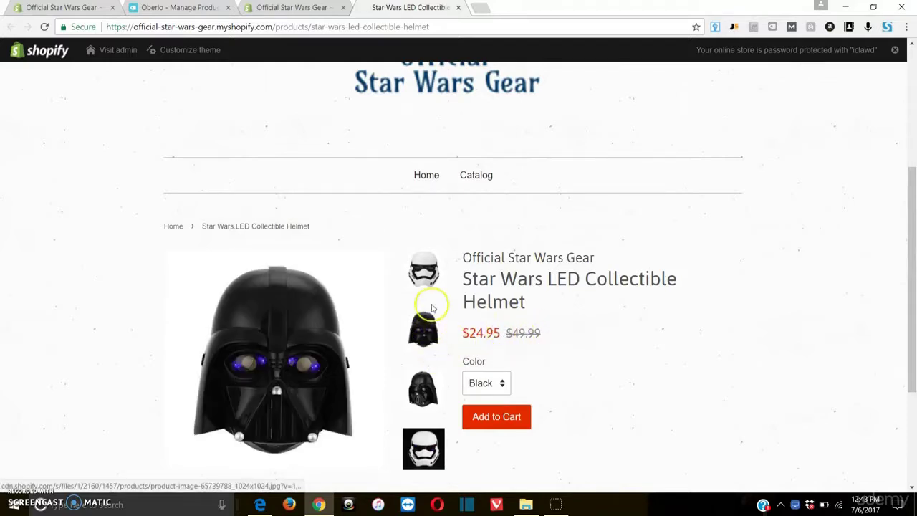
click(423, 270)
click(425, 344)
click(422, 389)
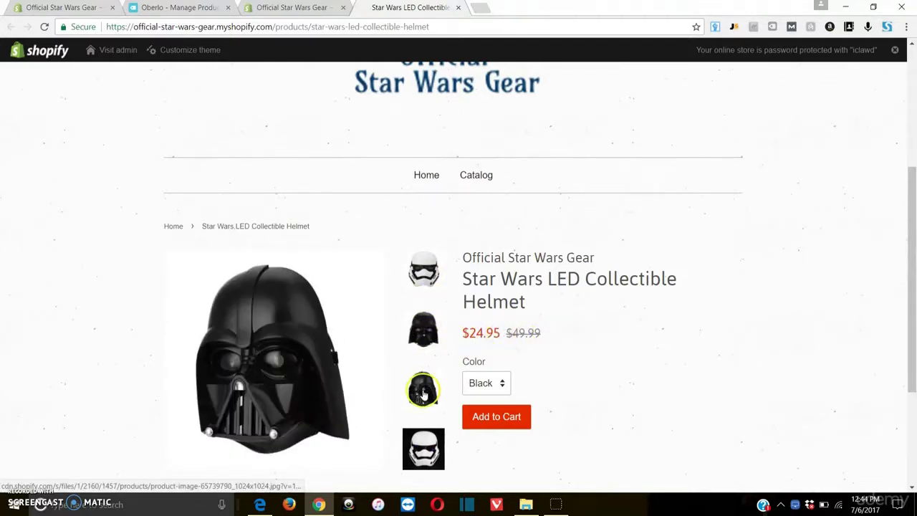
click(422, 446)
click(499, 382)
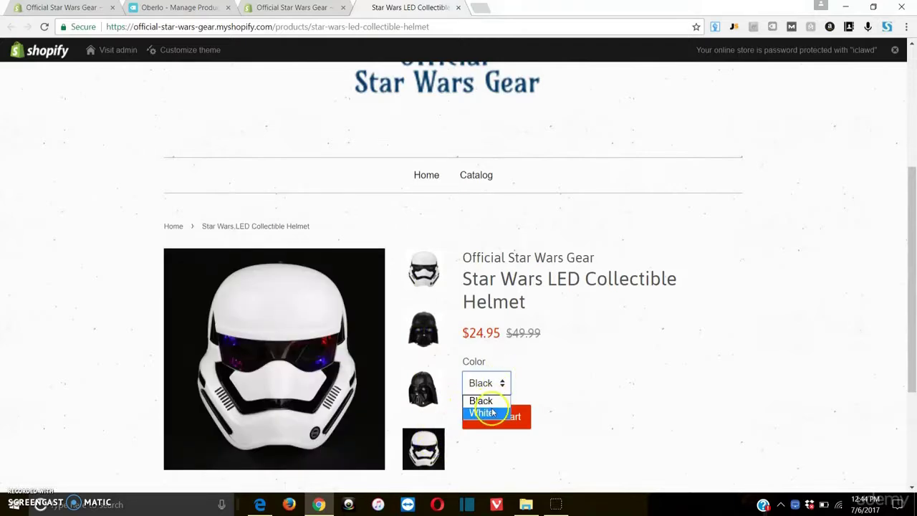
click(547, 365)
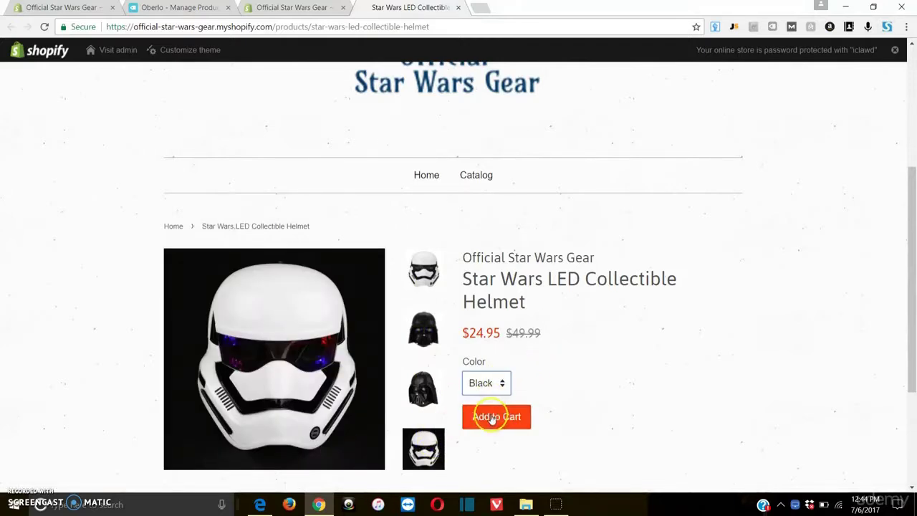
- View the stormtrooper and Darth Vader images again, then close the storefront preview
scroll(514, 372, down, 3)
scroll(430, 316, up, 3)
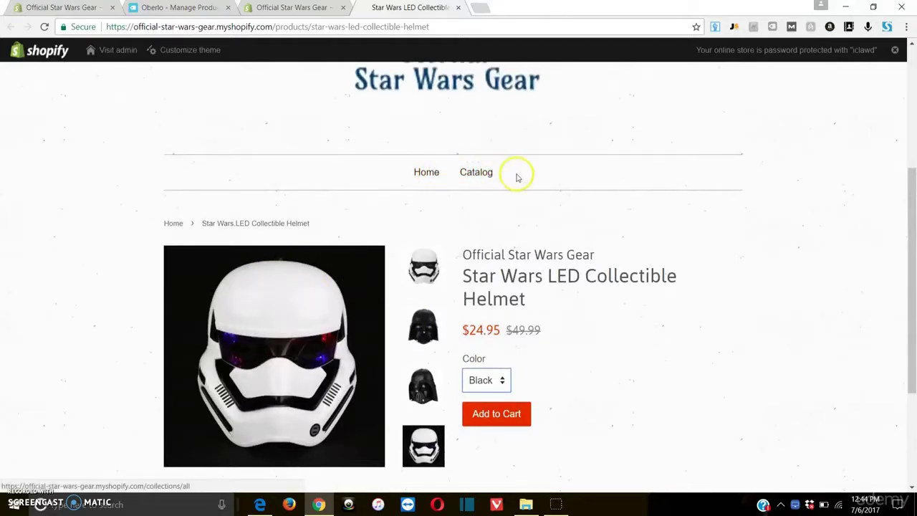
scroll(500, 161, down, 1)
scroll(430, 187, down, 3)
scroll(298, 238, up, 2)
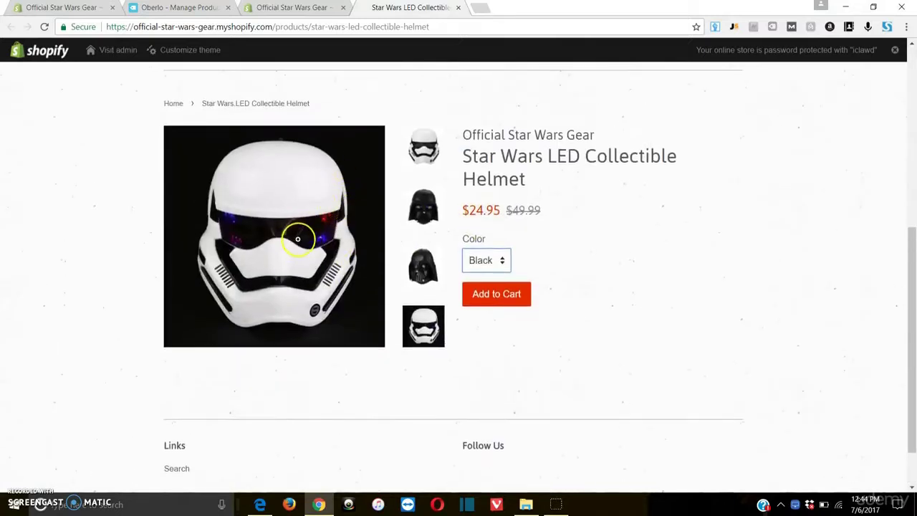
click(423, 146)
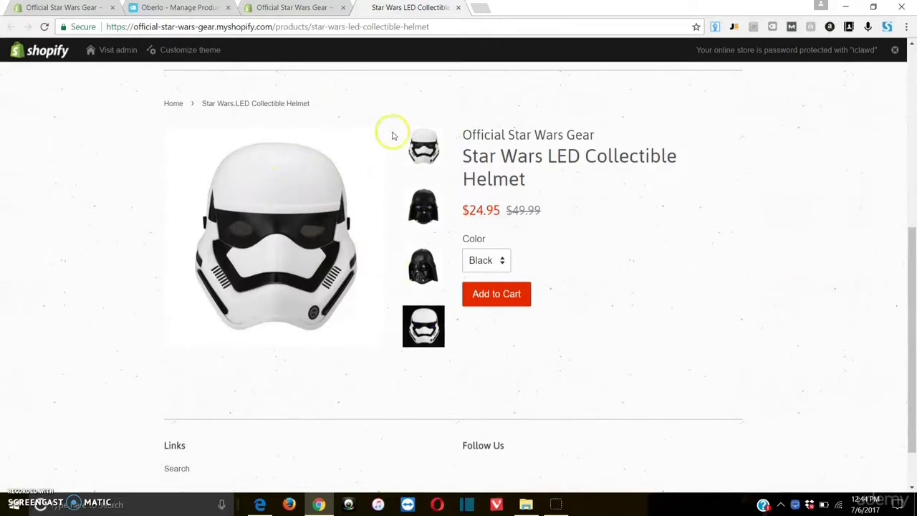
click(424, 207)
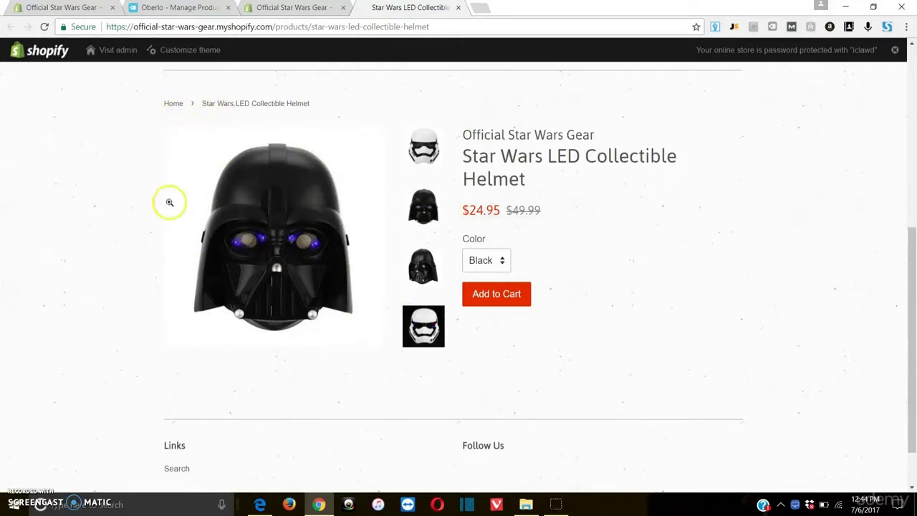
scroll(738, 311, up, 2)
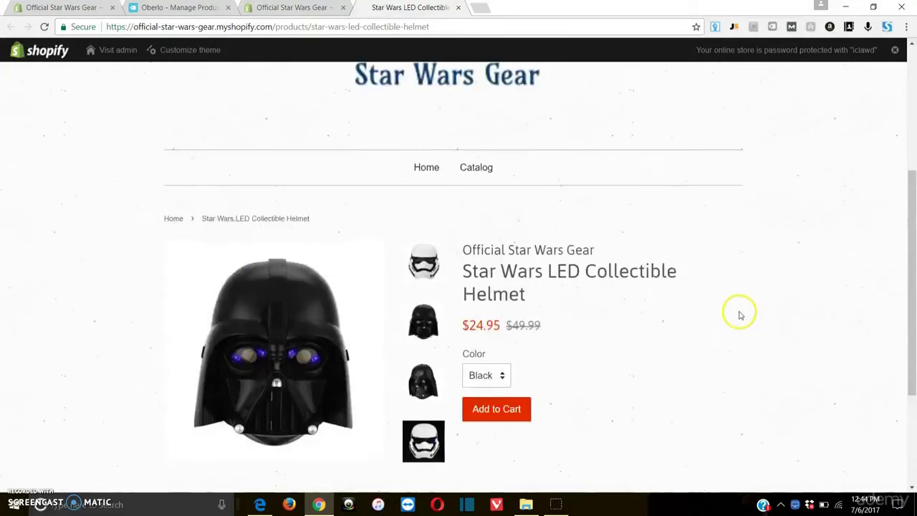
scroll(902, 387, down, 2)
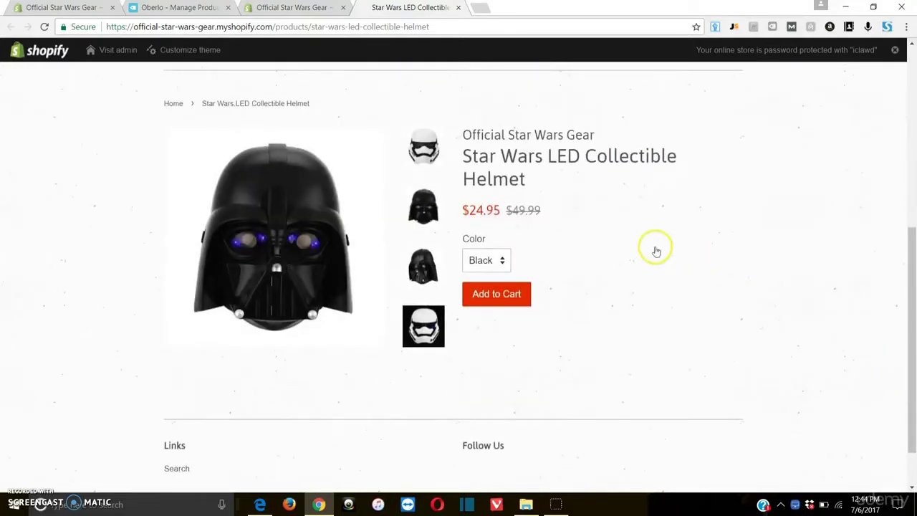
scroll(697, 270, up, 1)
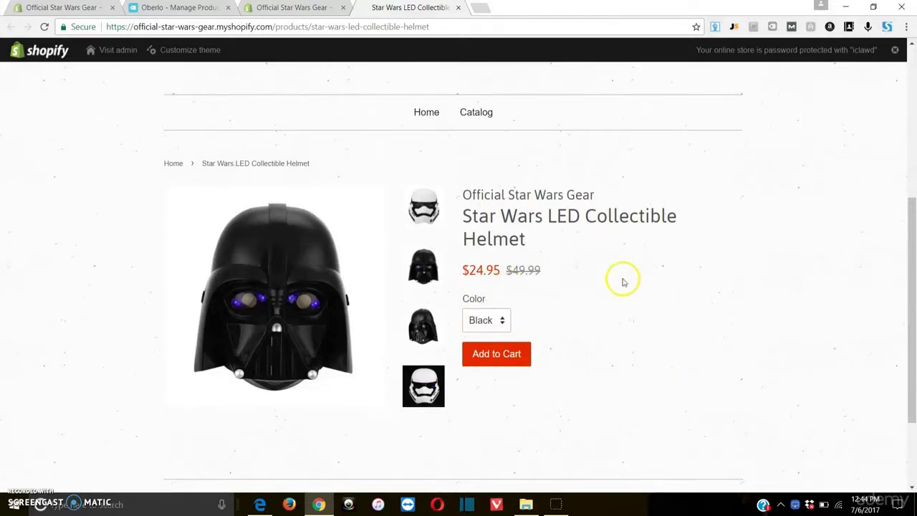
click(459, 7)
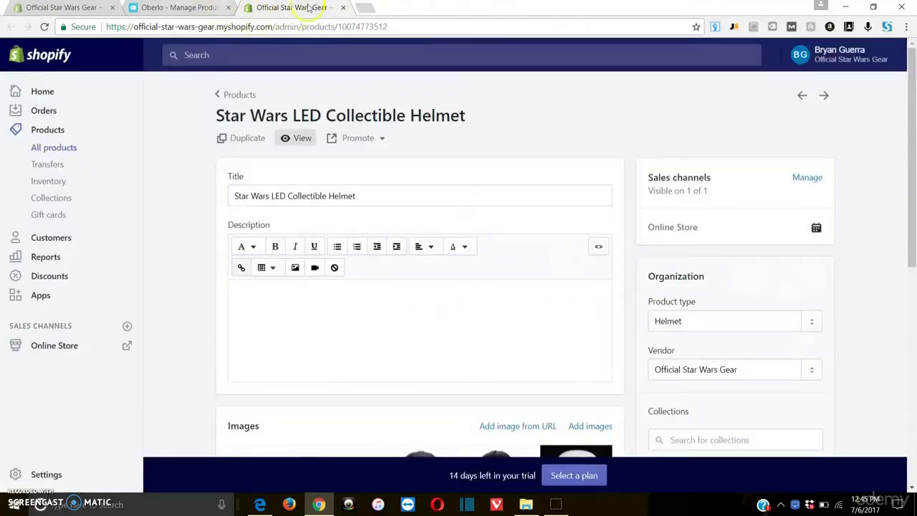
- Return to Oberlo's My Products, view the helmet's AliExpress listing, then open it in Shopify admin
click(342, 7)
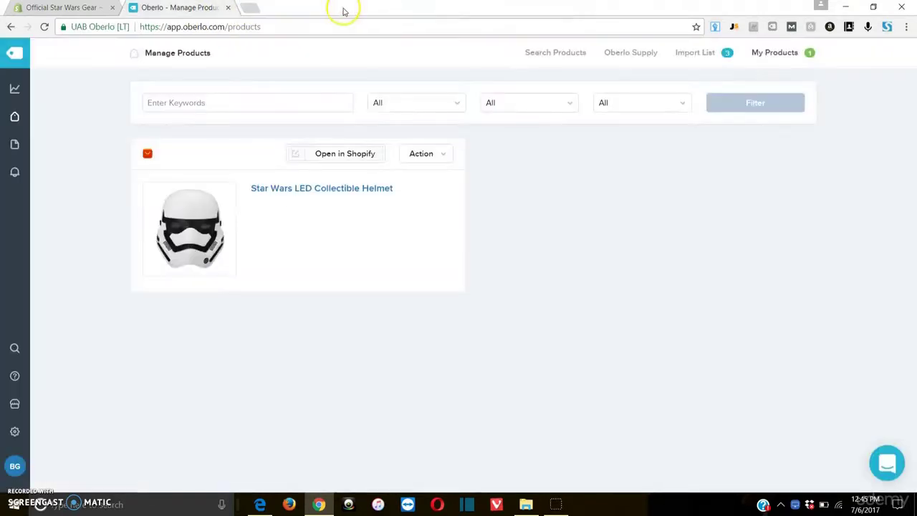
click(430, 162)
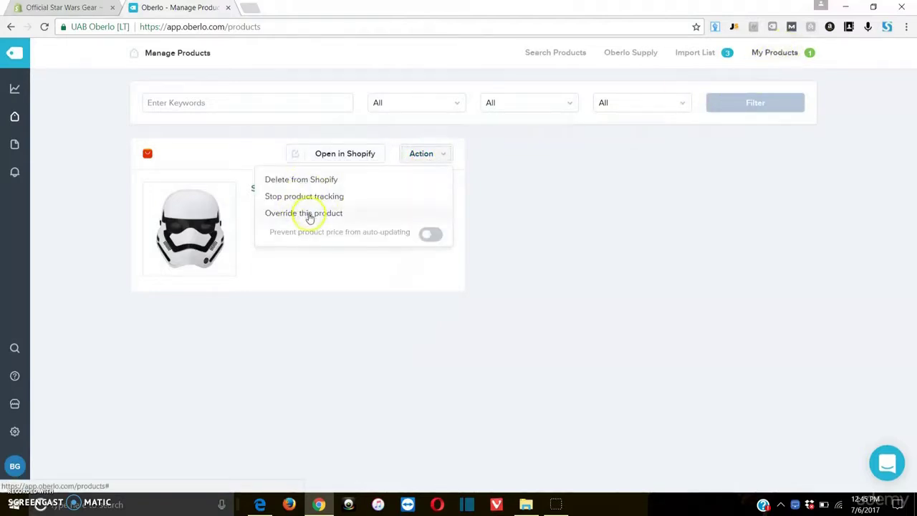
click(434, 154)
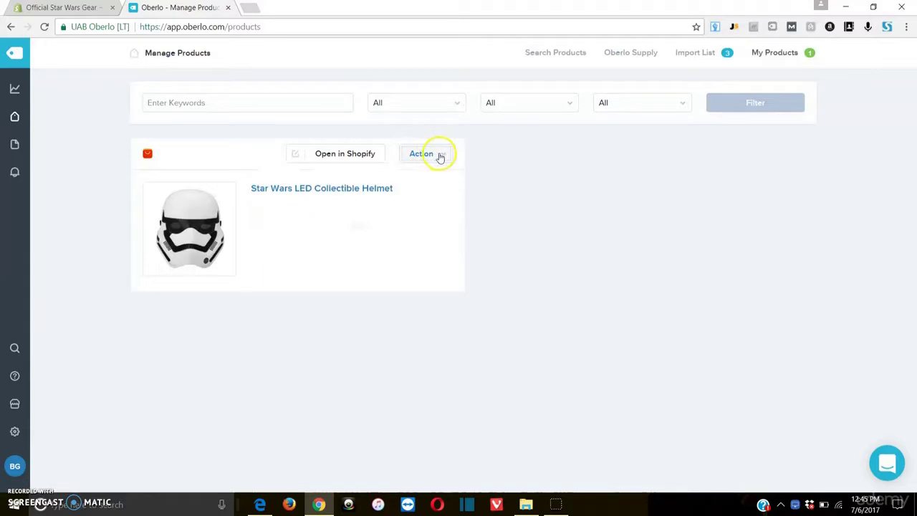
click(308, 191)
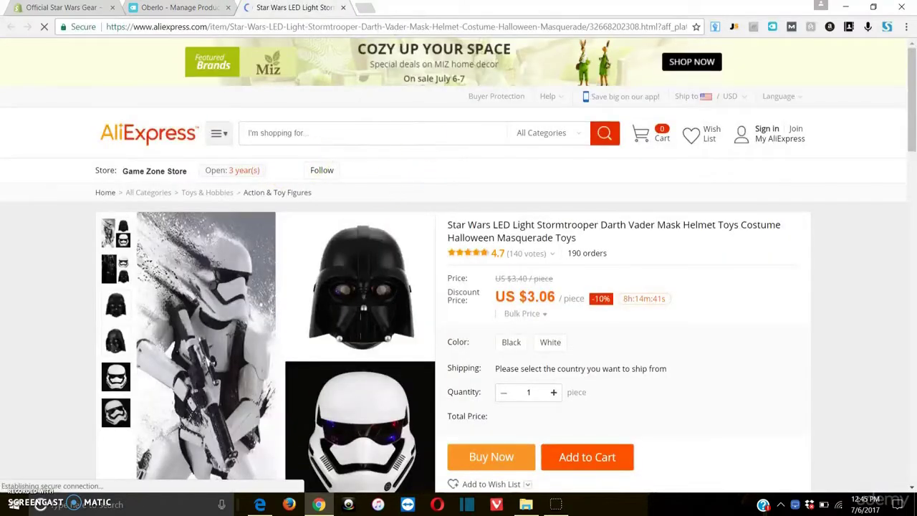
click(343, 7)
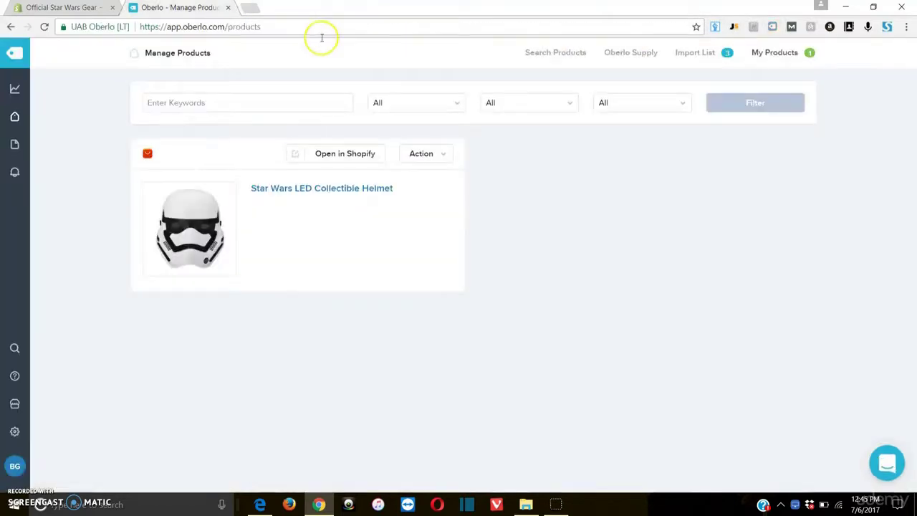
click(308, 157)
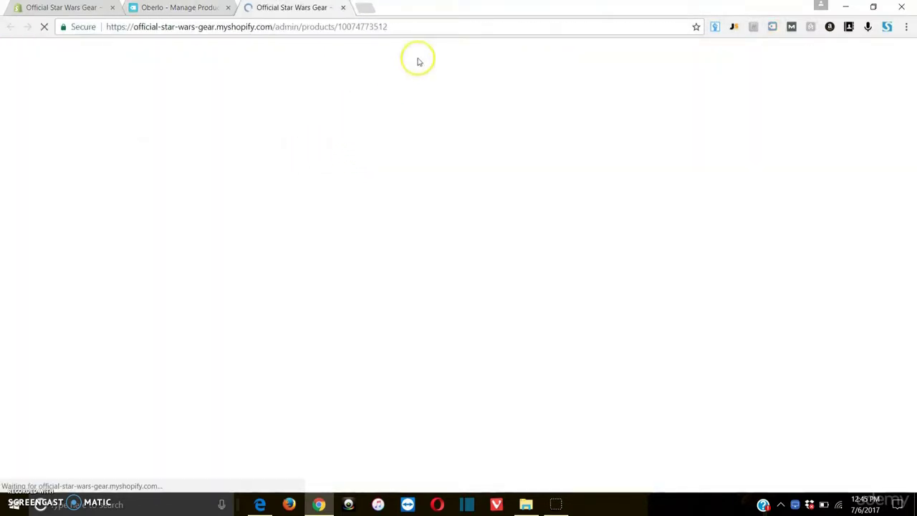
- Drag the two Darth Vader images into the first and second image slots
scroll(430, 175, down, 3)
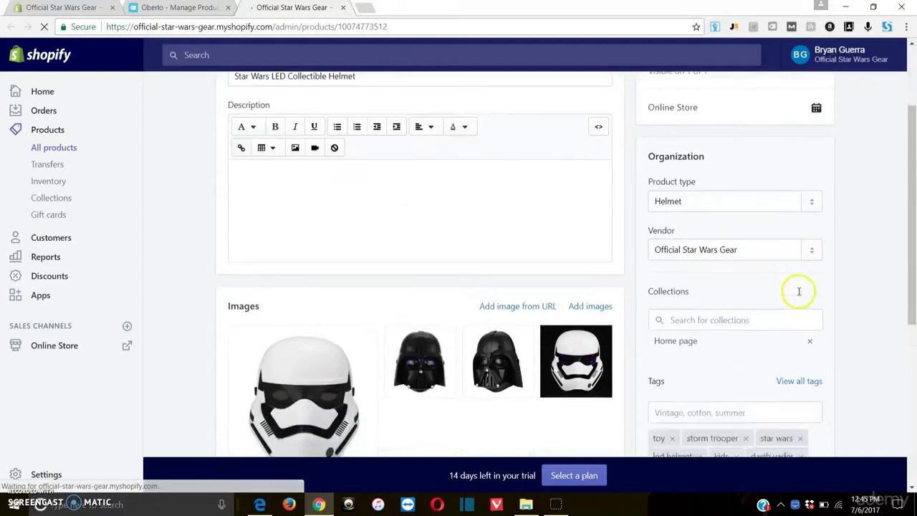
scroll(377, 169, up, 1)
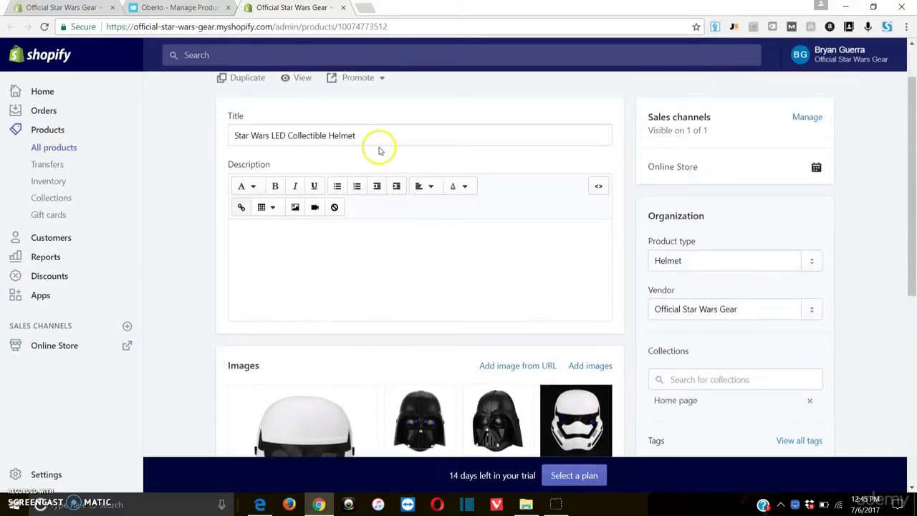
scroll(362, 250, down, 4)
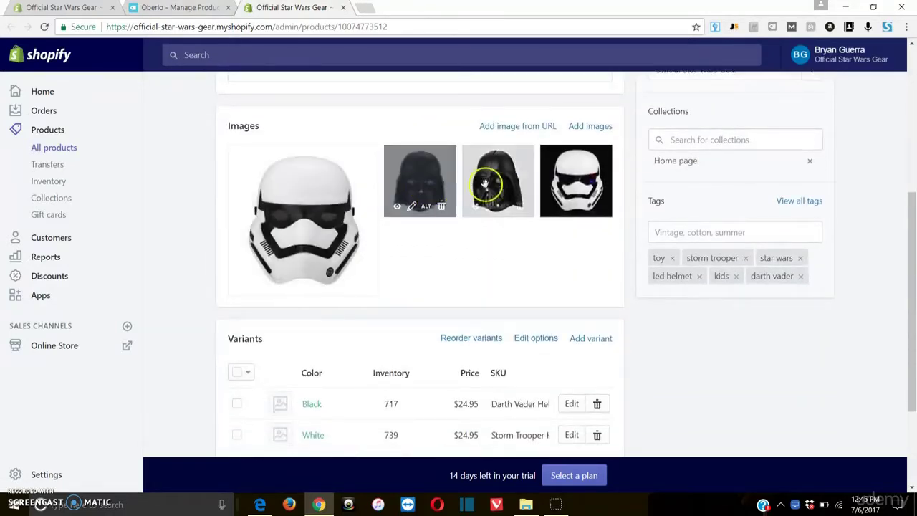
drag(484, 185, 338, 189)
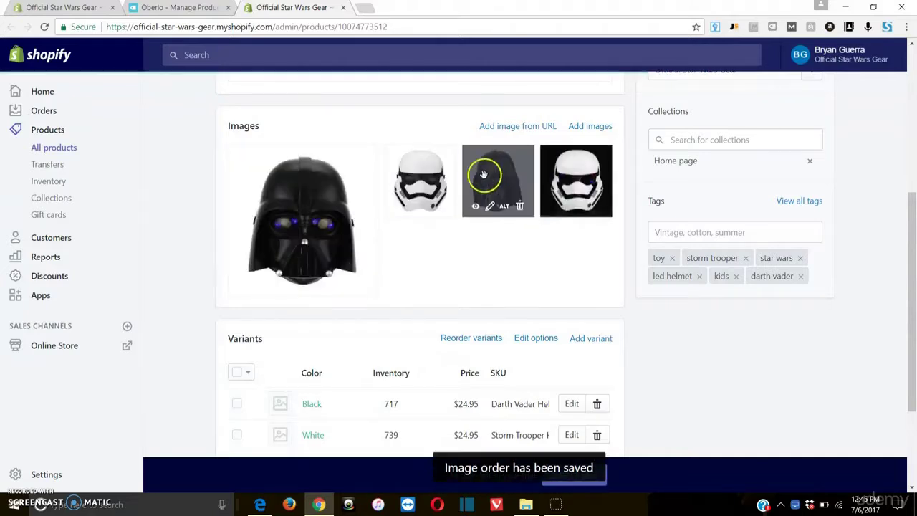
drag(483, 174, 401, 168)
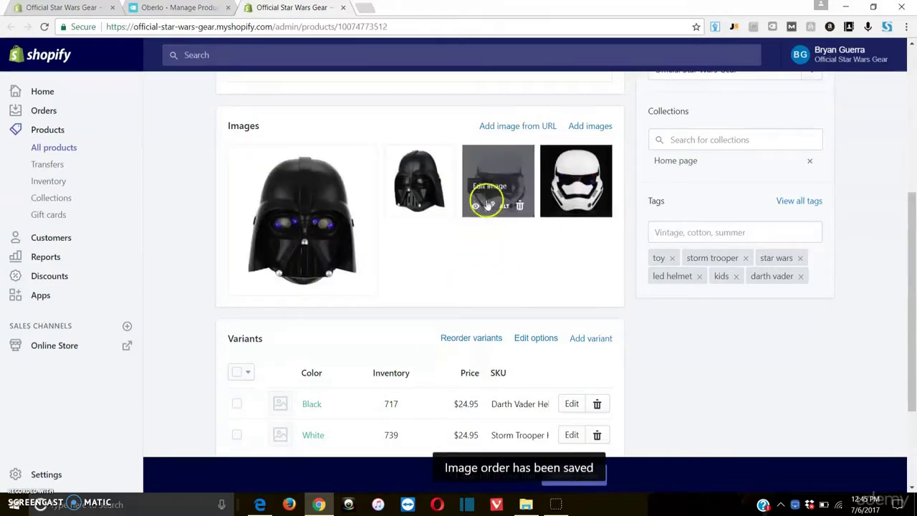
- Check the helmet's collections list, keeping it in Home page
scroll(401, 263, down, 2)
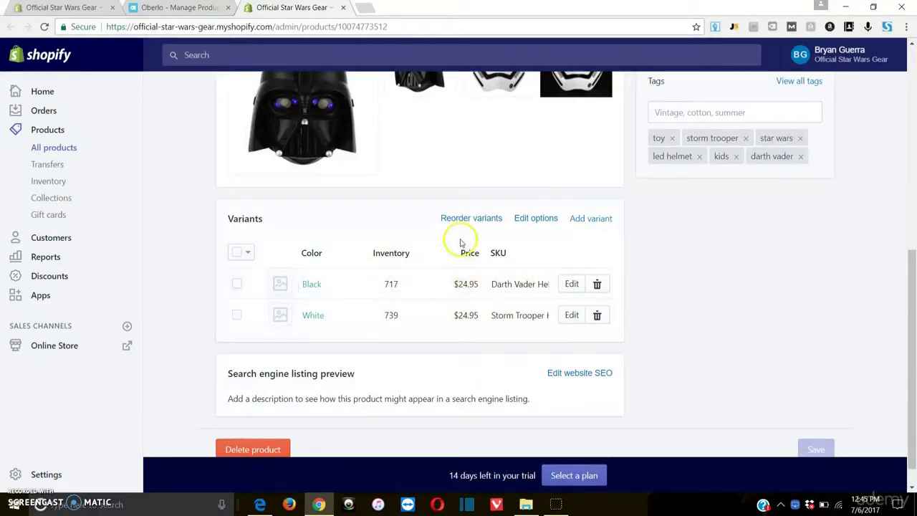
scroll(403, 230, down, 1)
scroll(559, 266, up, 3)
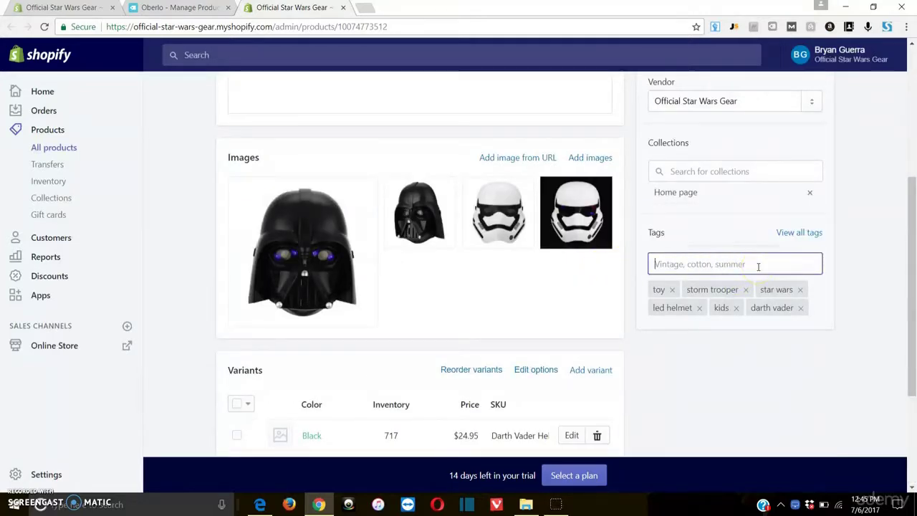
click(741, 172)
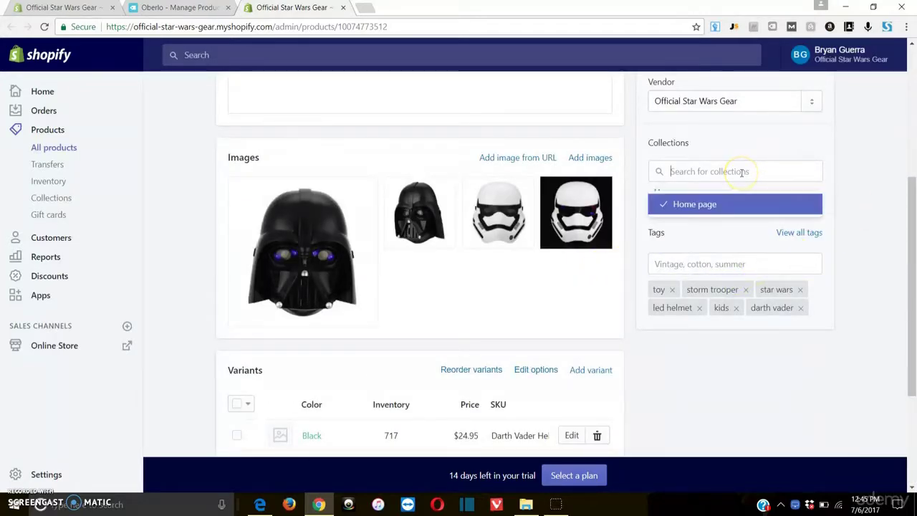
click(841, 162)
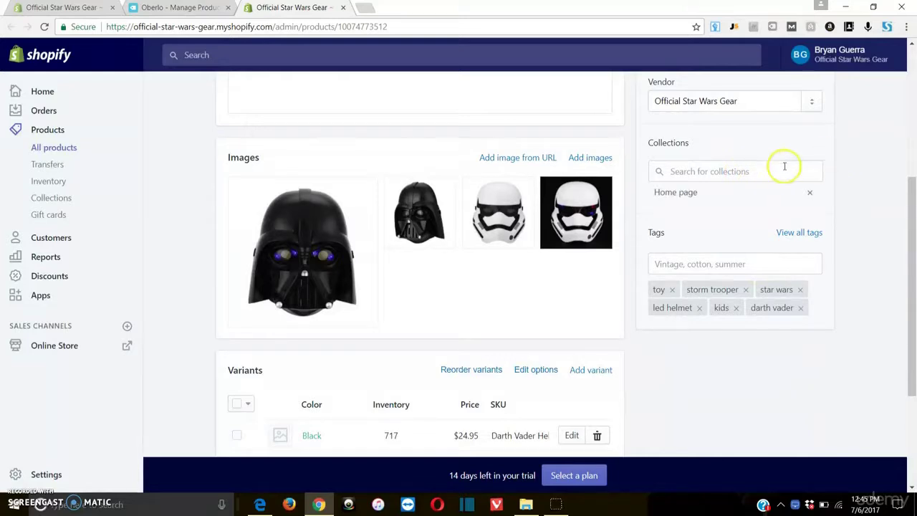
scroll(655, 272, up, 3)
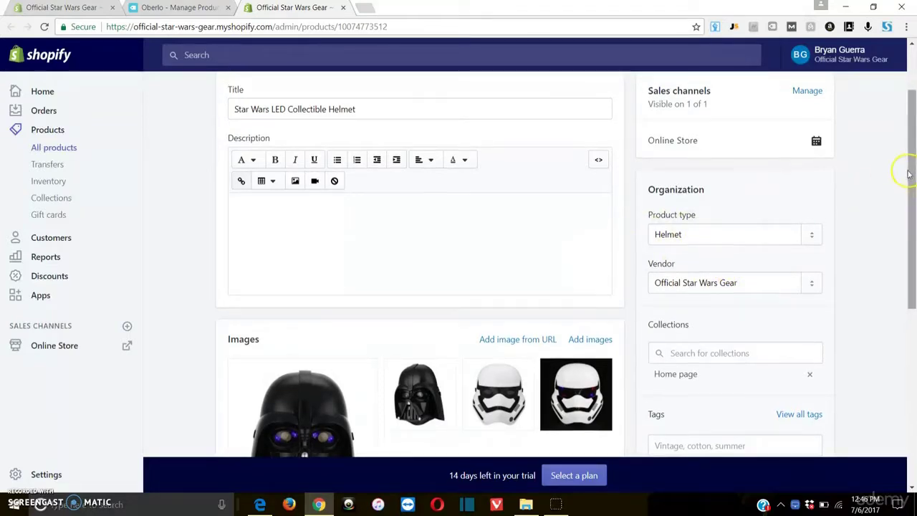
- Glance at the Oberlo product list, then recheck the helmet's collections and clear the search
scroll(903, 165, up, 2)
click(171, 8)
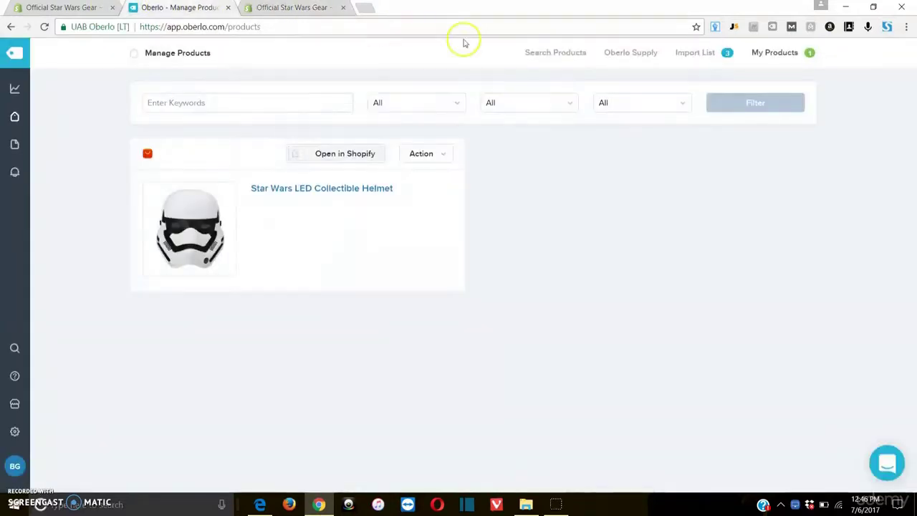
click(294, 8)
scroll(699, 249, down, 3)
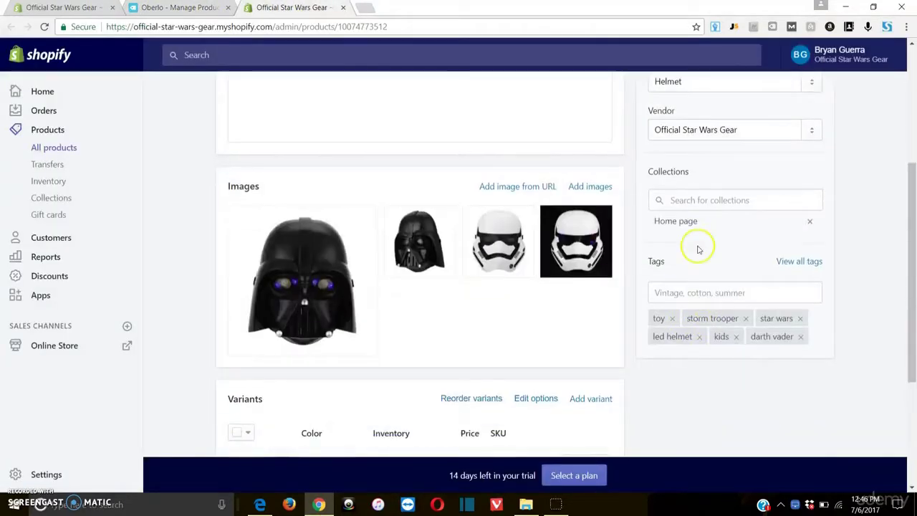
click(703, 200)
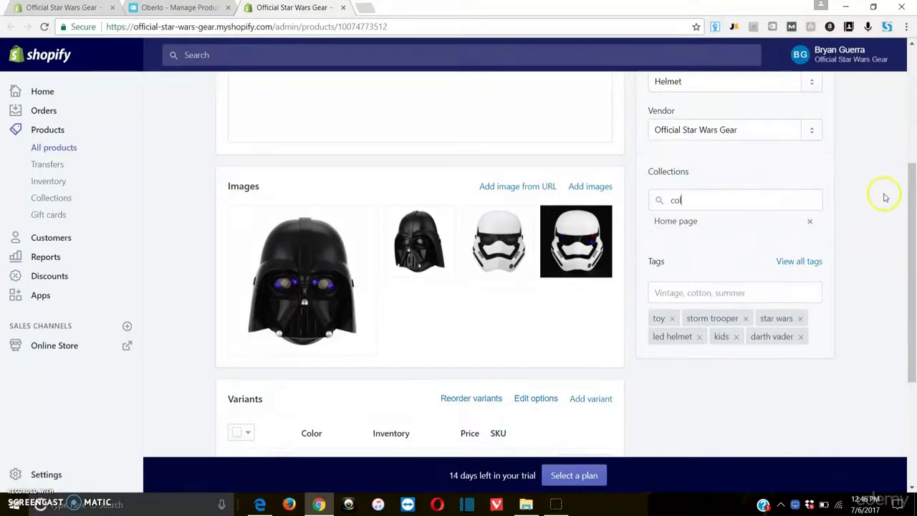
key(BackSpace)
key(BackSpace)
key(BackSpace)
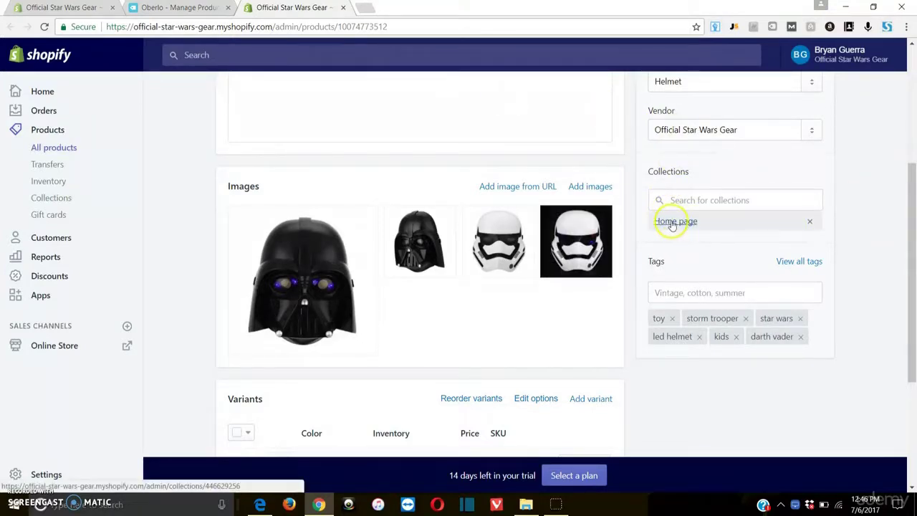
scroll(849, 164, up, 3)
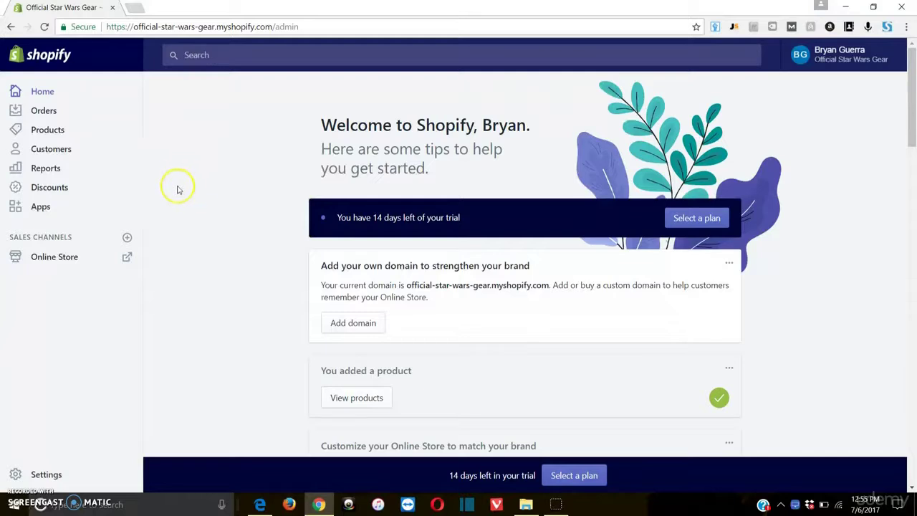
- Launch Oberlo from Shopify Apps and open Shop settings for Official Star Wars Gear
click(47, 212)
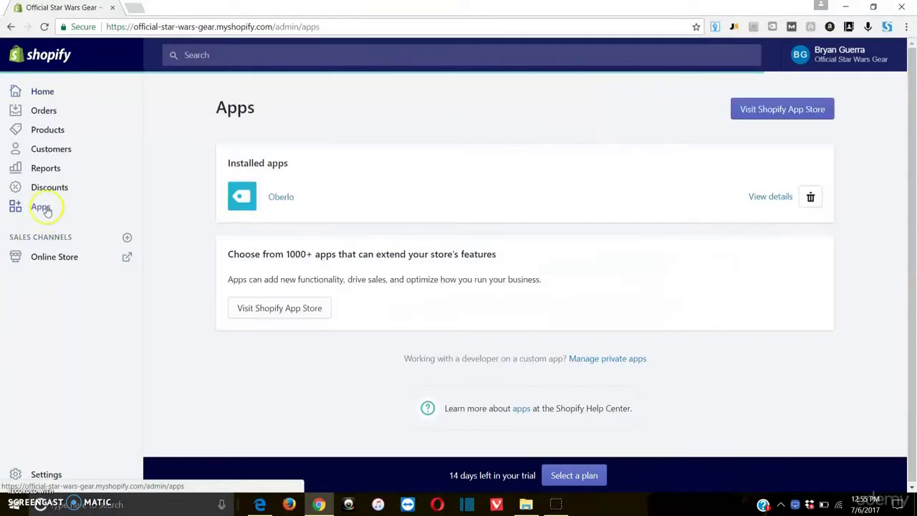
click(280, 198)
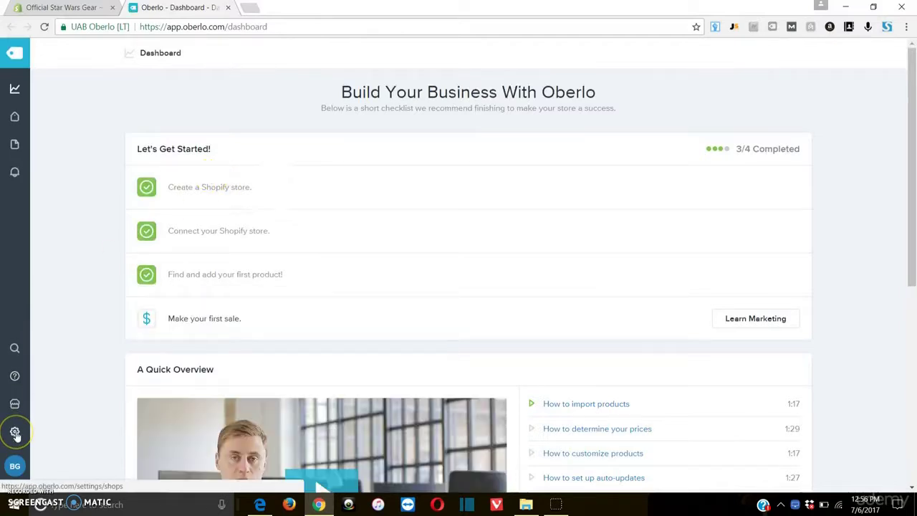
click(14, 432)
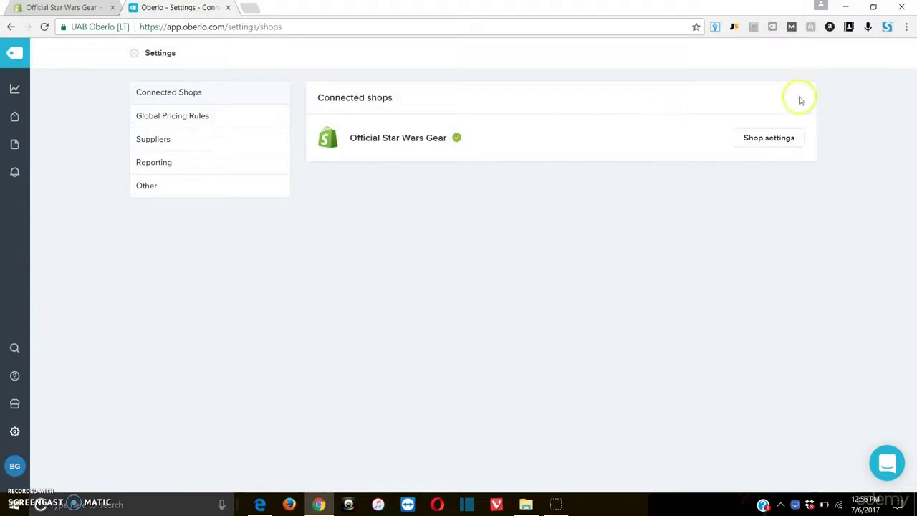
click(782, 143)
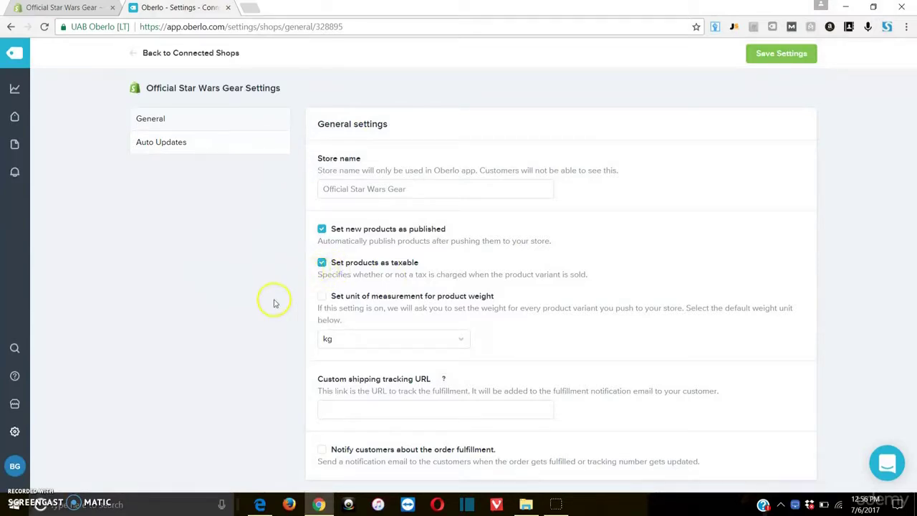
- Require a default weight unit of lb and email customers when orders are fulfilled
click(322, 296)
click(444, 339)
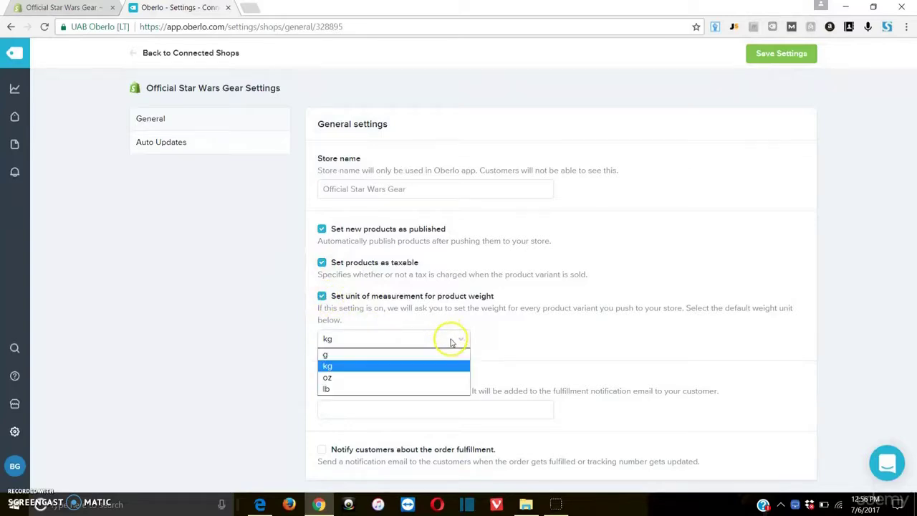
click(382, 387)
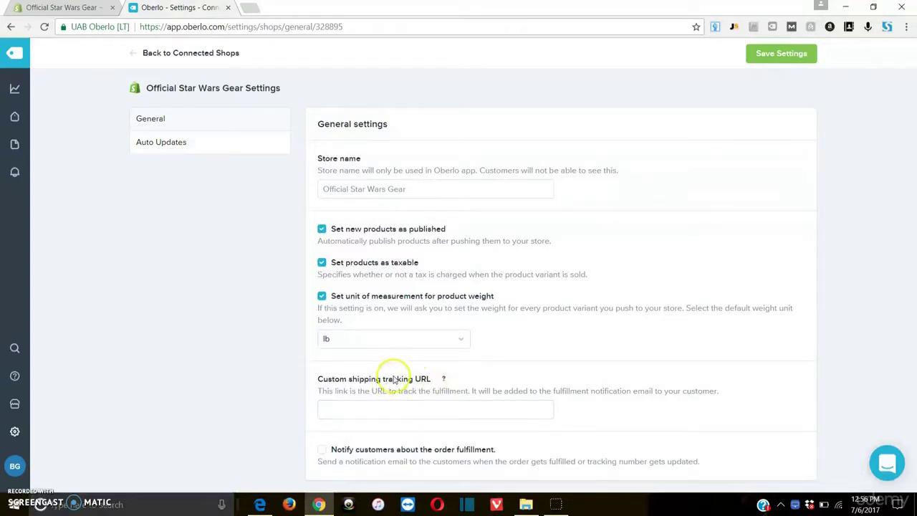
click(323, 451)
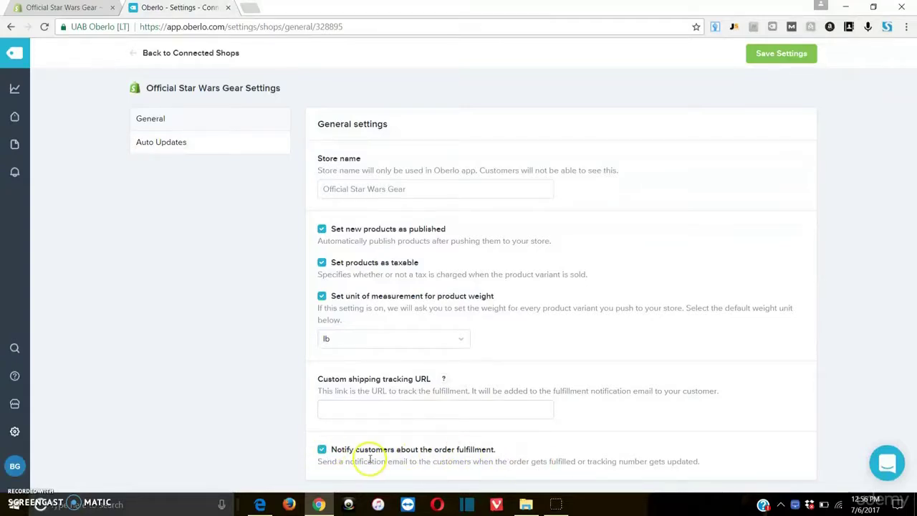
- Save the general shop settings and open Auto Updates
click(161, 143)
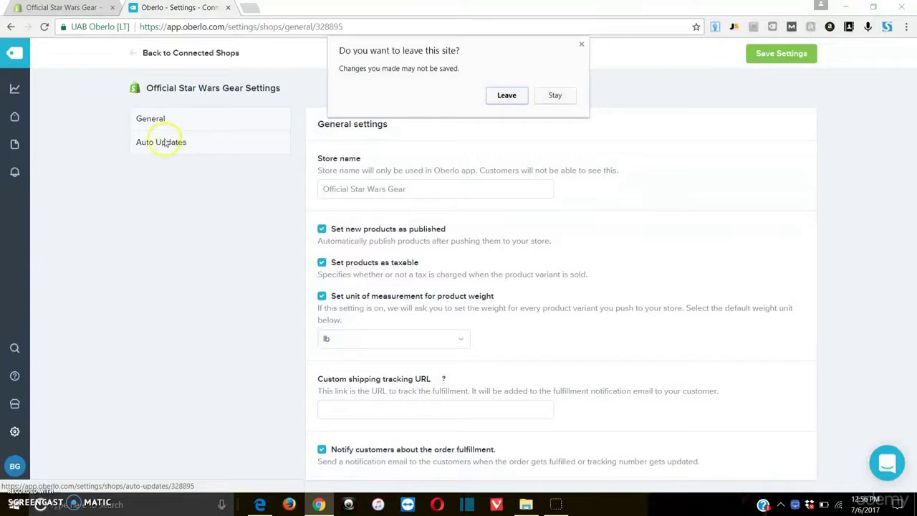
click(547, 97)
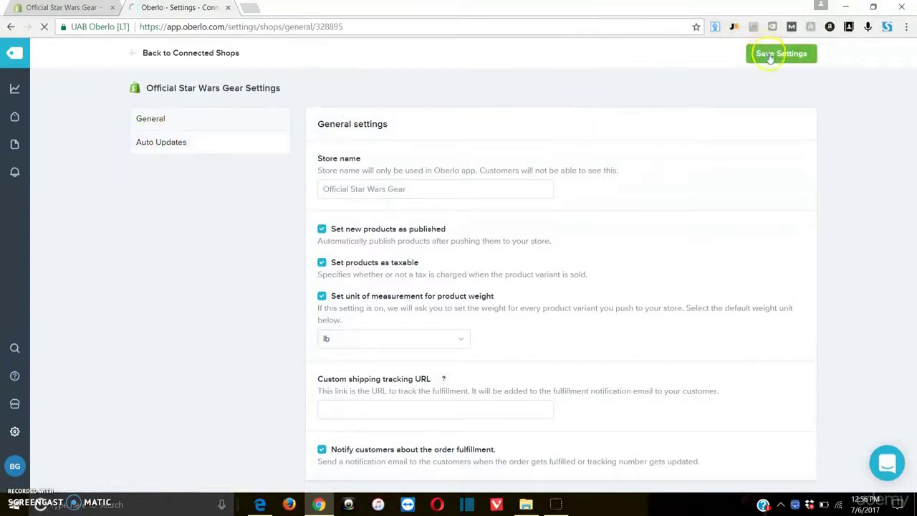
click(769, 57)
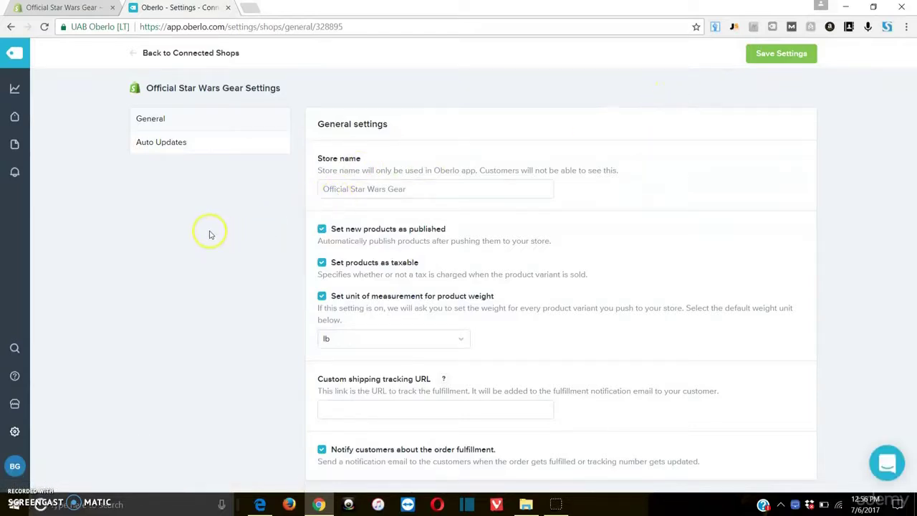
click(229, 143)
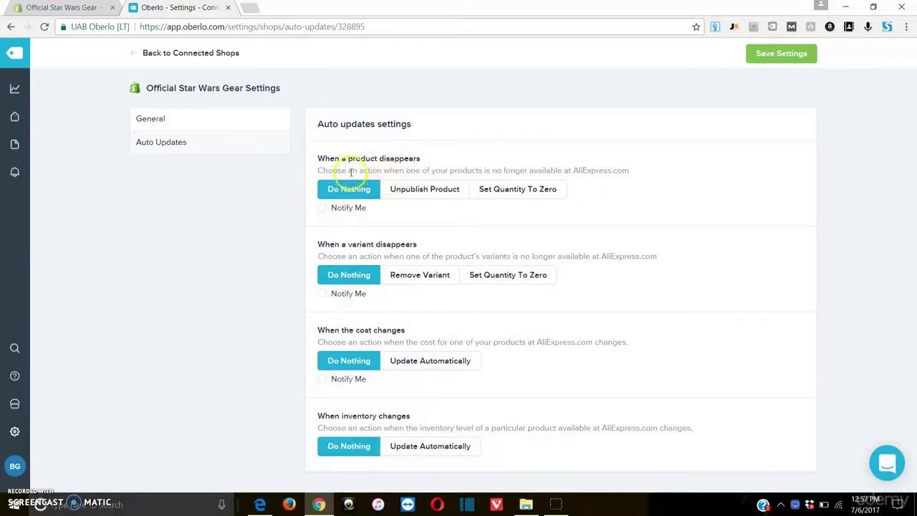
- Enable Notify Me for variant and cost changes, Remove Variant, and automatic inventory updates
click(428, 192)
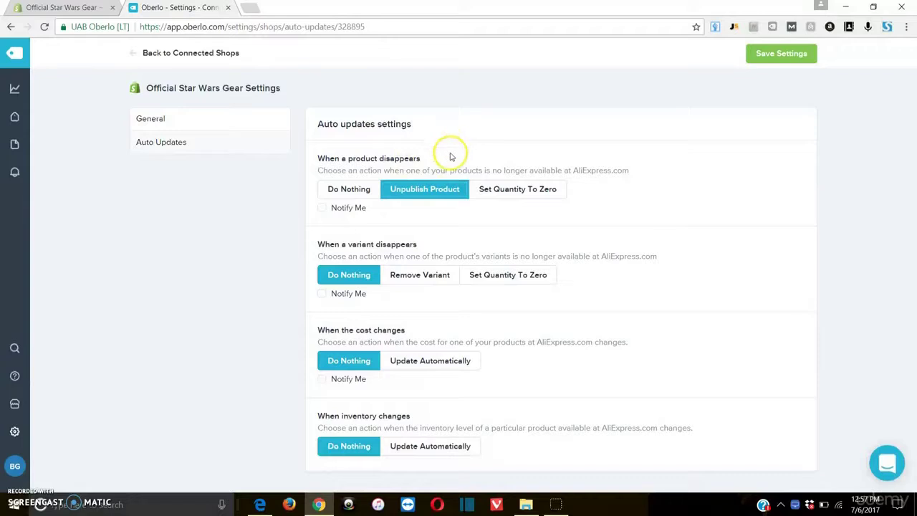
click(321, 207)
click(356, 195)
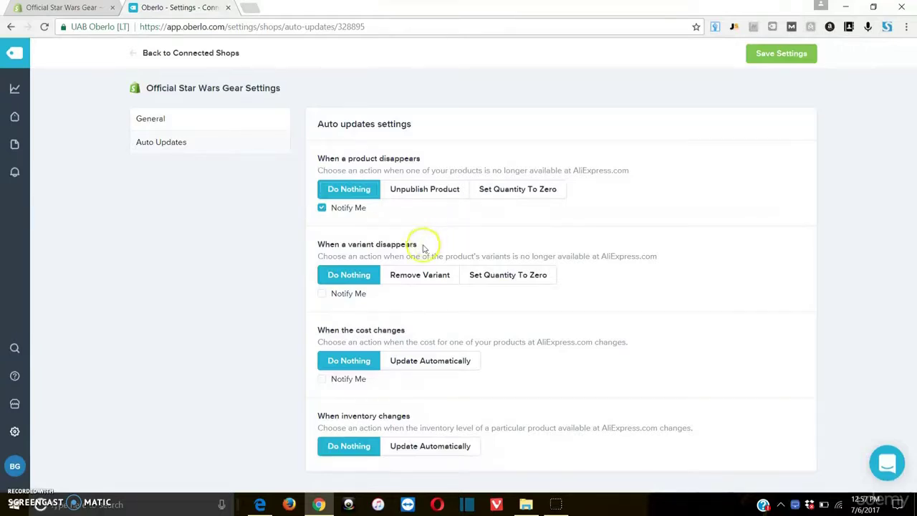
click(322, 294)
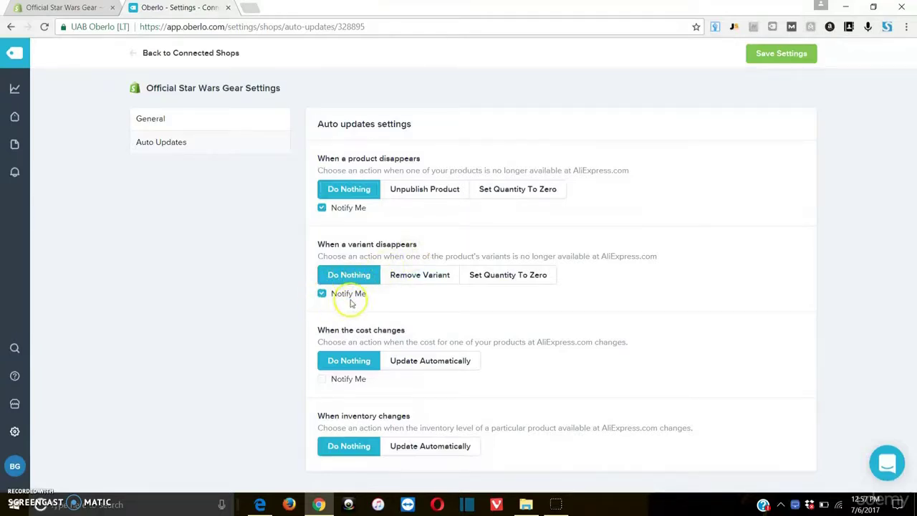
click(322, 380)
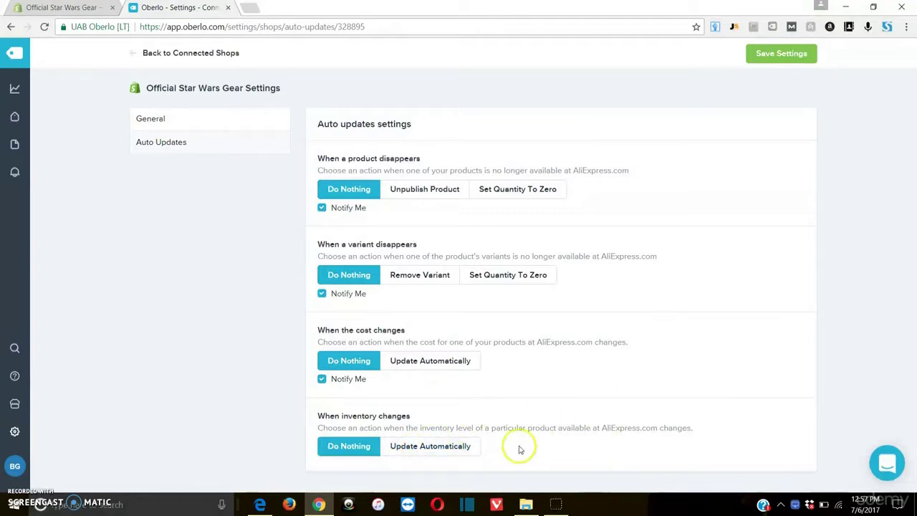
click(432, 447)
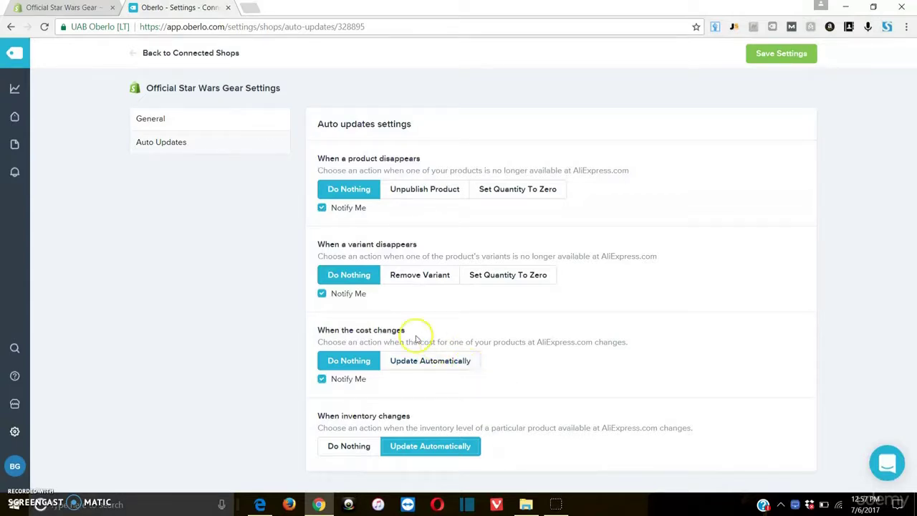
click(422, 277)
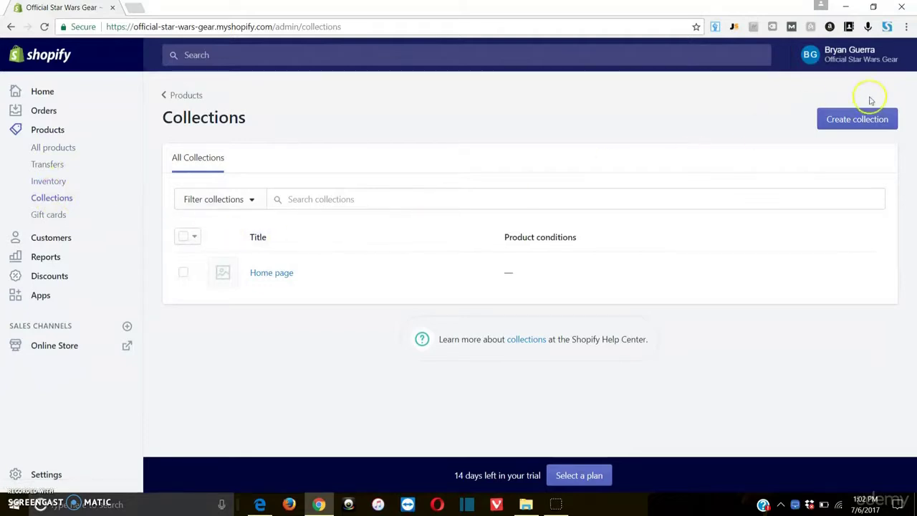
- Create a new collection titled 'Collectibles' and move to its Description box
click(875, 118)
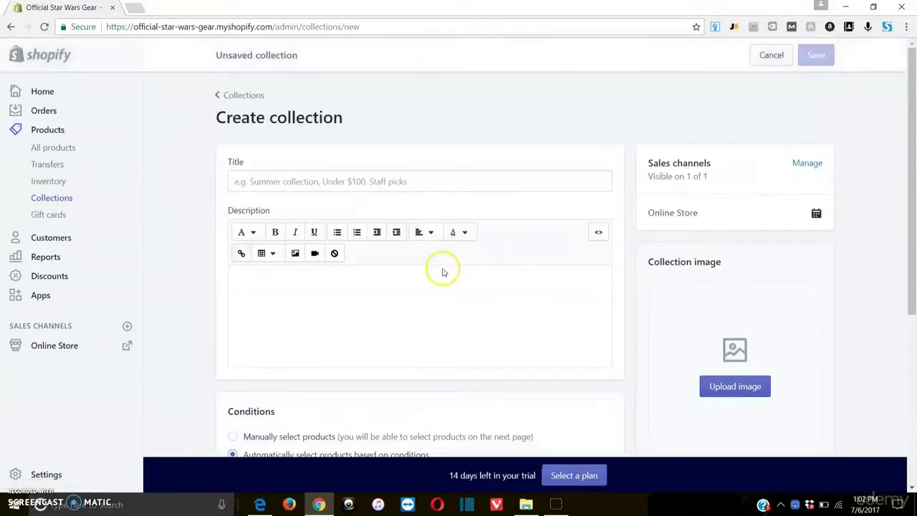
click(405, 181)
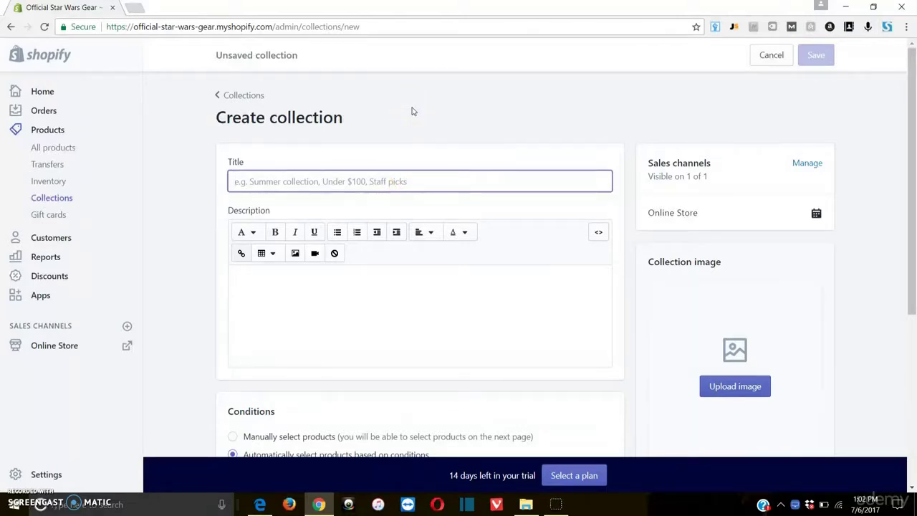
text(Helmets)
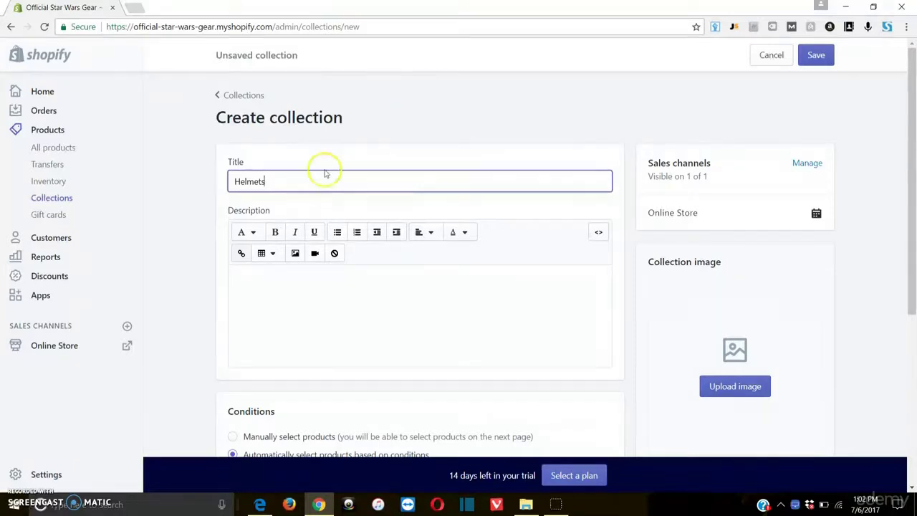
text(Collectib)
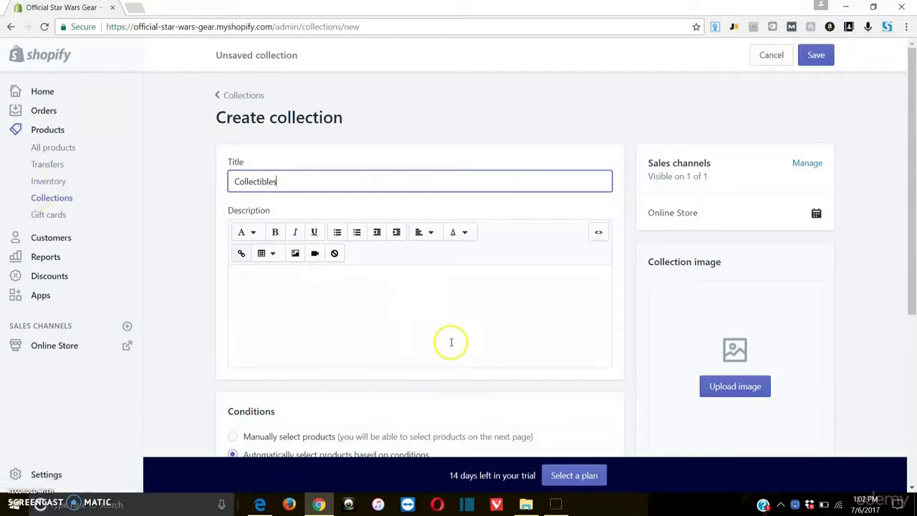
click(403, 295)
scroll(387, 287, down, 2)
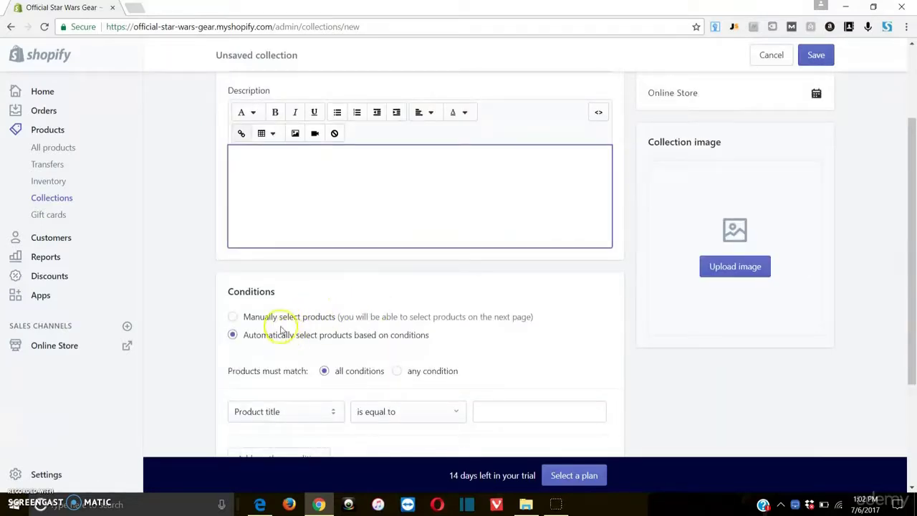
- Choose manual product selection and set the SEO page title to 'Star Wars Collectibles'
click(262, 316)
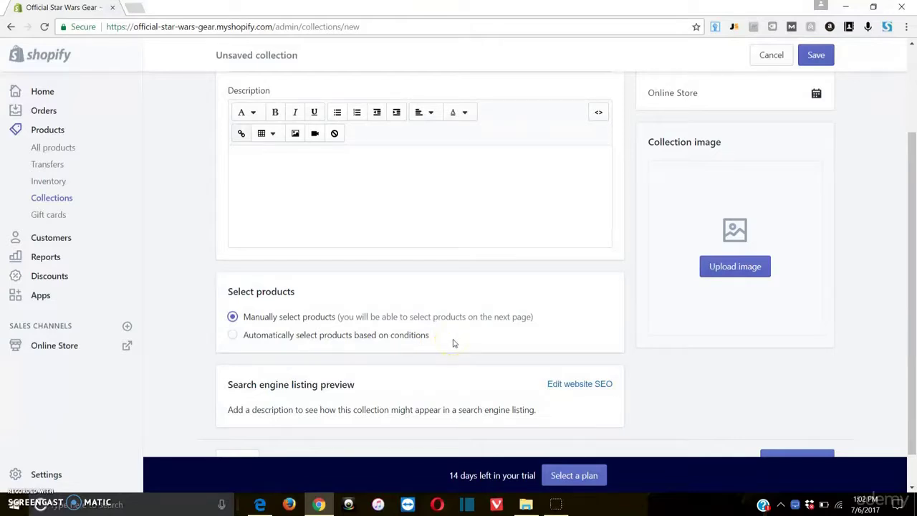
click(574, 386)
scroll(510, 403, down, 3)
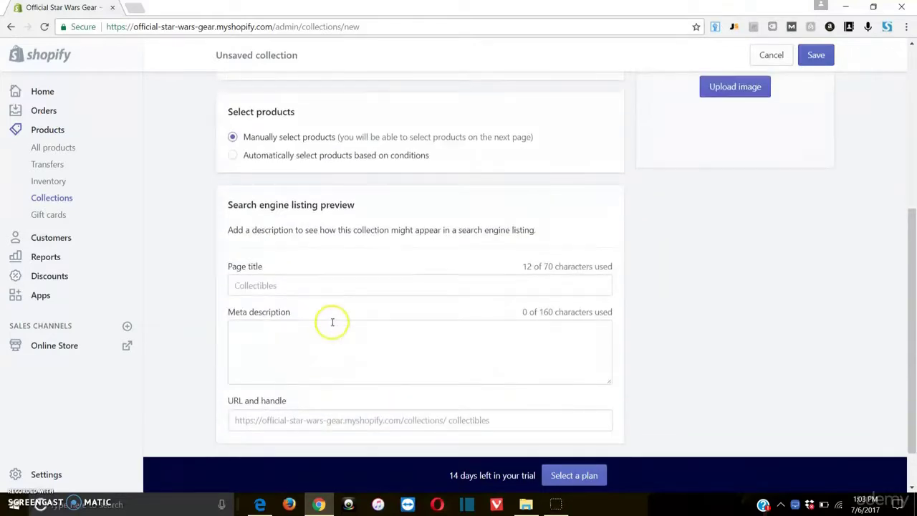
click(347, 287)
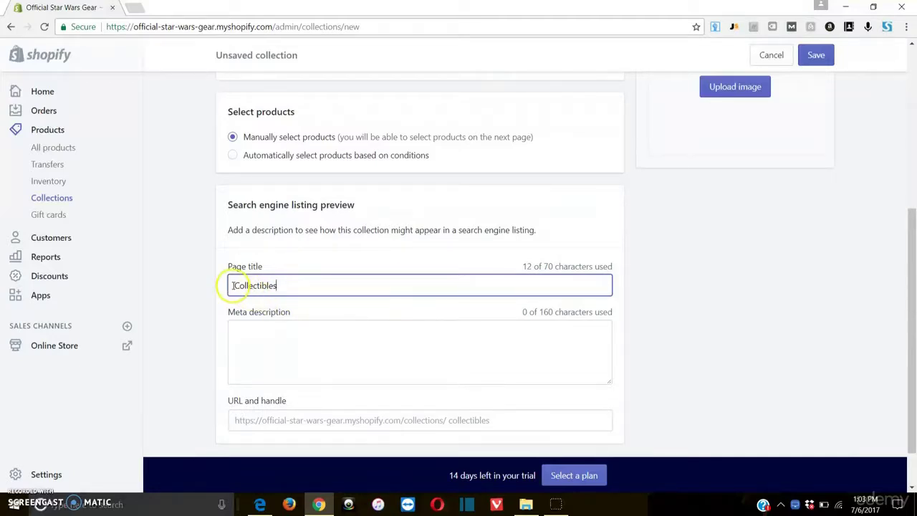
text(tar Wars)
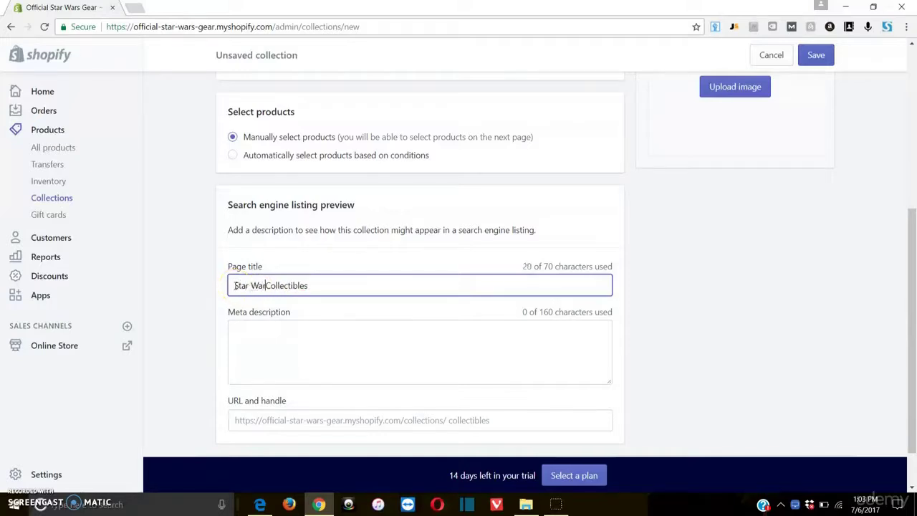
click(240, 329)
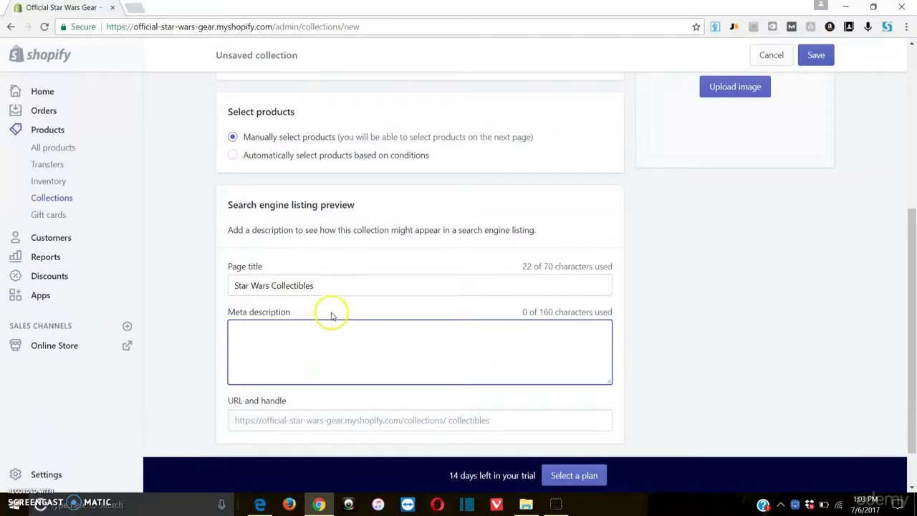
scroll(370, 349, down, 1)
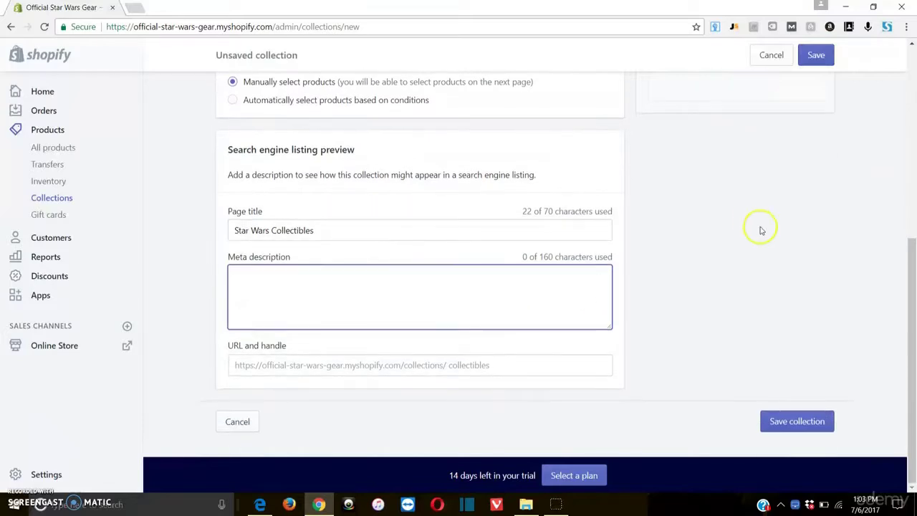
scroll(759, 229, up, 3)
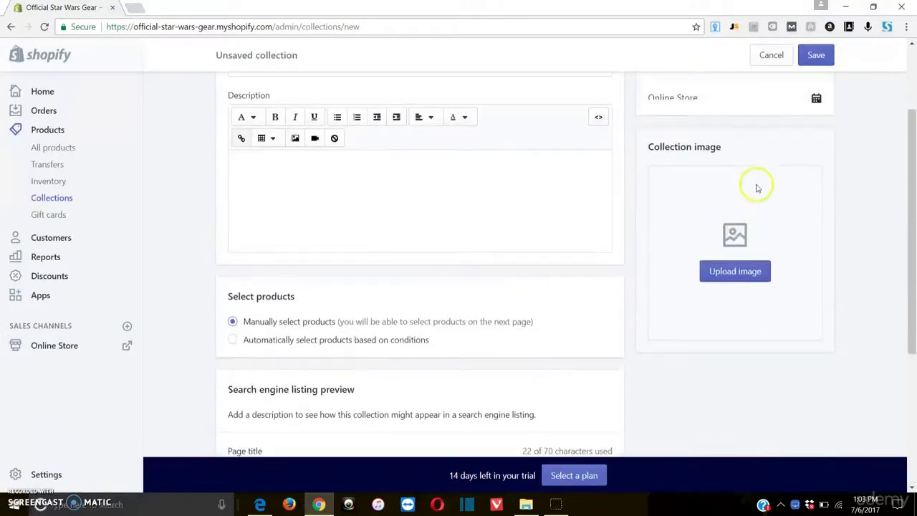
- Add the red box picture as the collection image and save new alt text for it
click(736, 272)
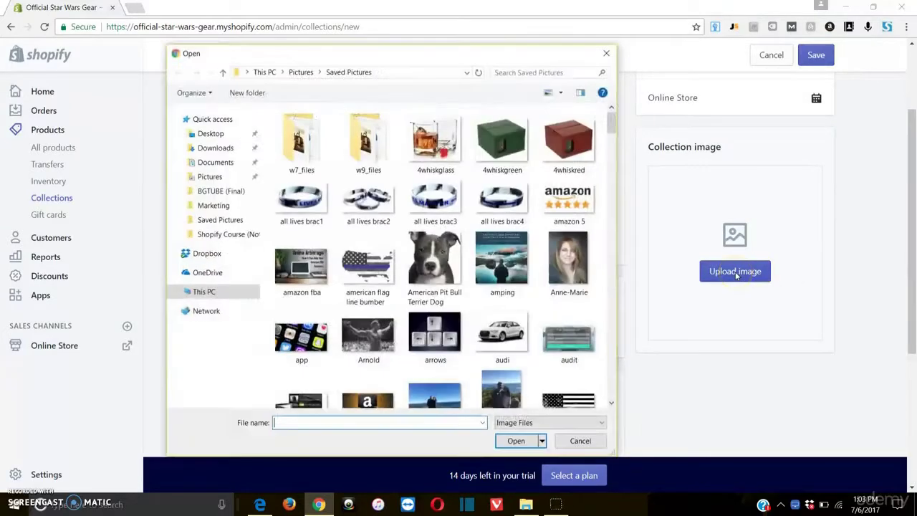
double_click(557, 144)
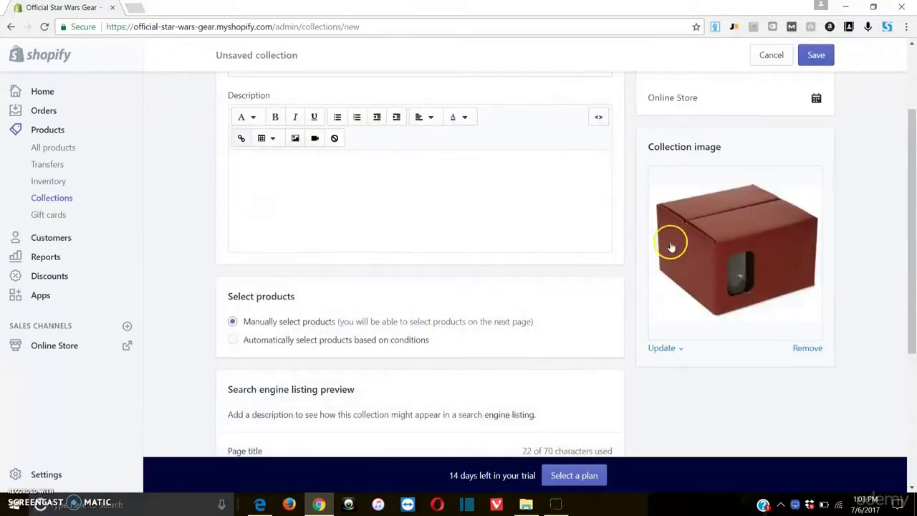
click(677, 350)
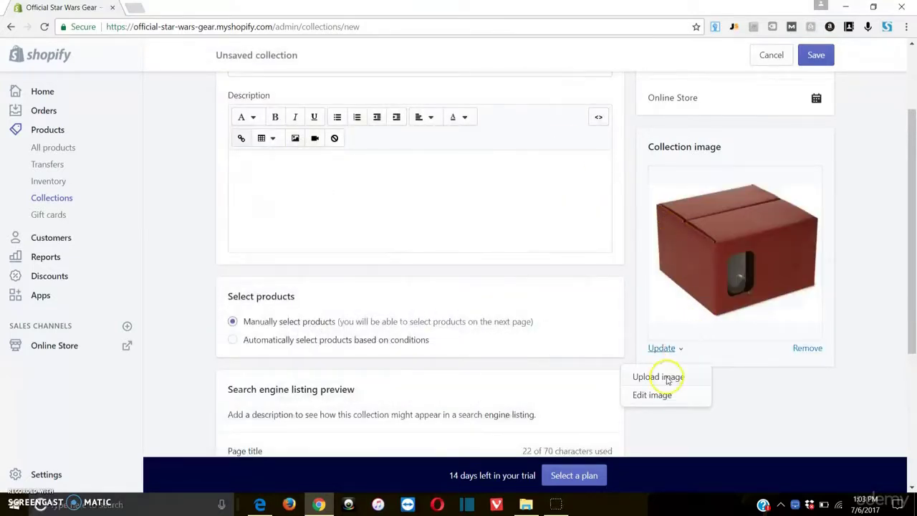
click(659, 399)
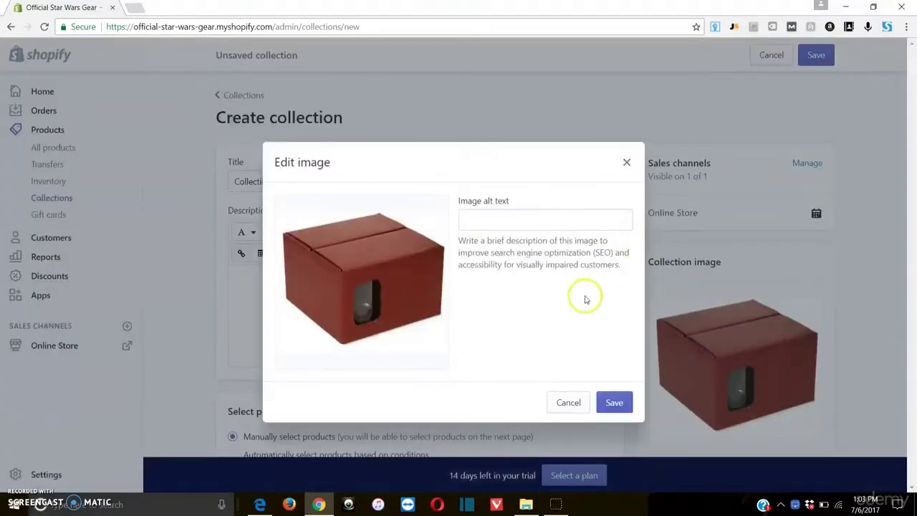
click(537, 211)
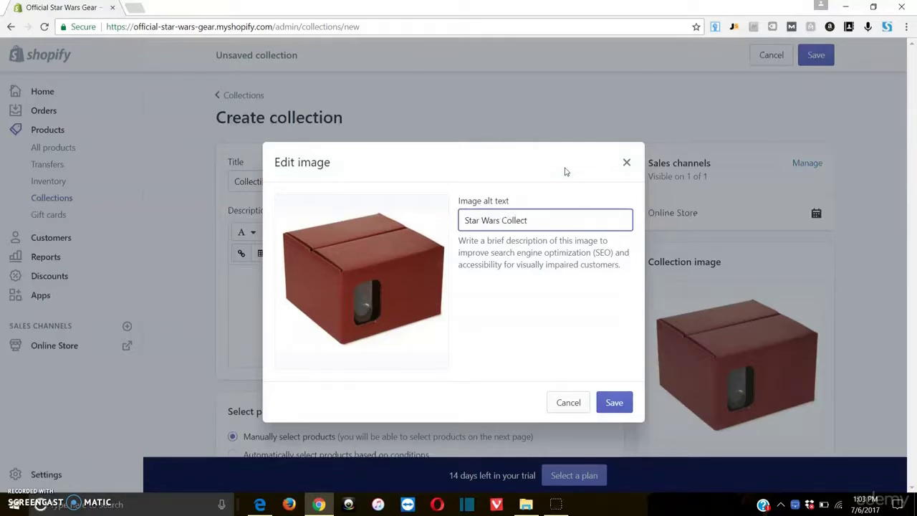
click(614, 402)
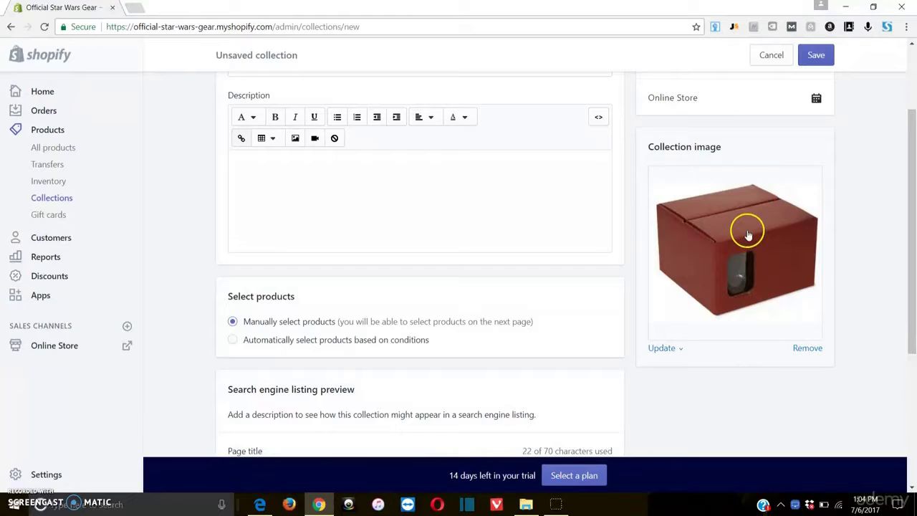
- Remove the collection image and save the Collectibles collection
scroll(895, 225, down, 3)
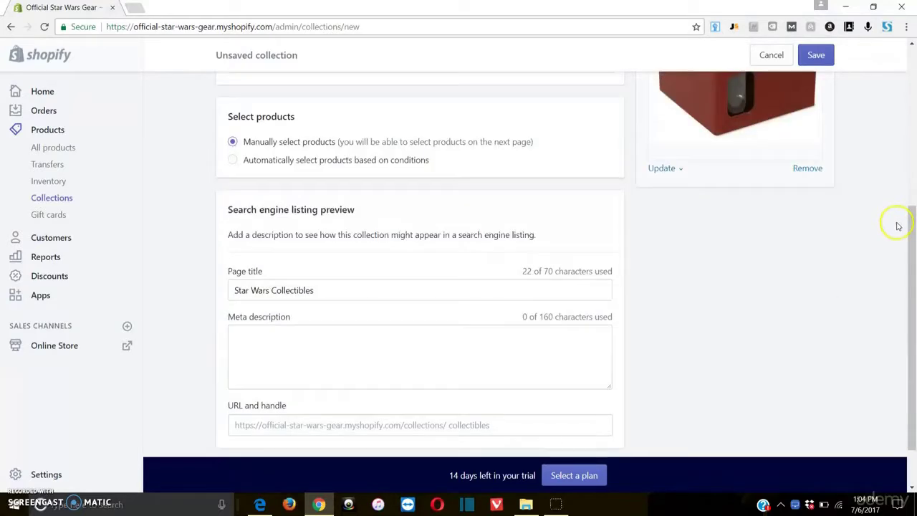
scroll(884, 237, up, 1)
scroll(788, 272, down, 2)
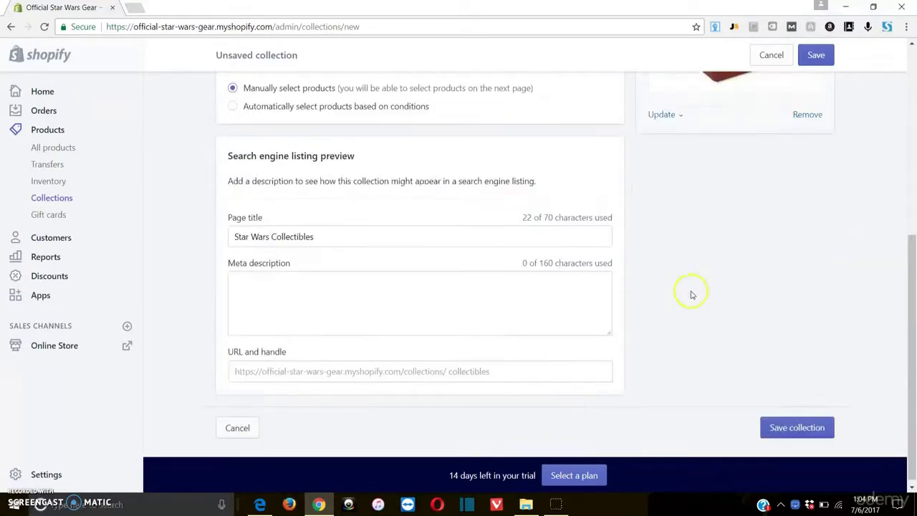
scroll(788, 179, up, 5)
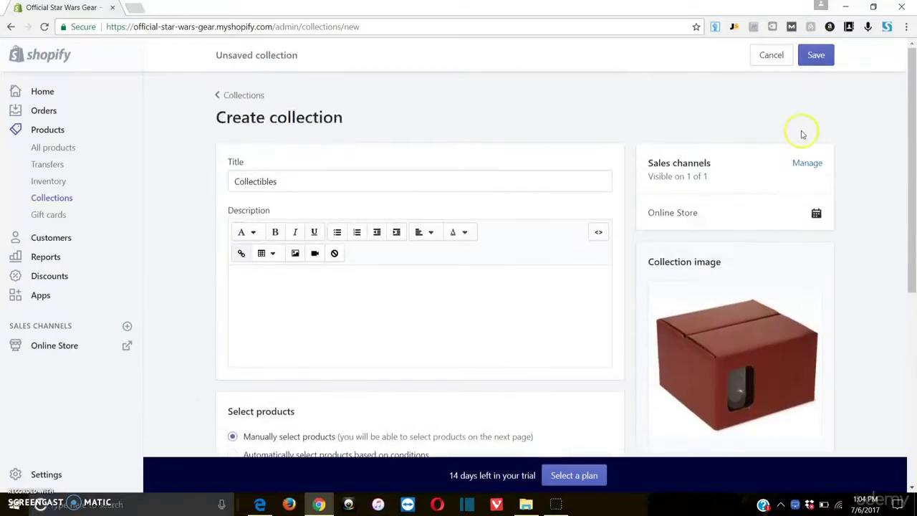
scroll(773, 287, down, 3)
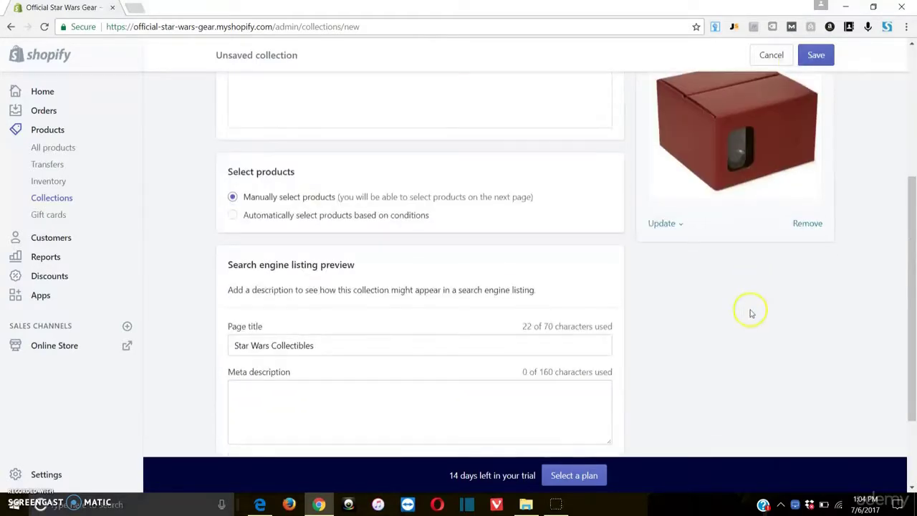
click(805, 223)
scroll(738, 158, up, 3)
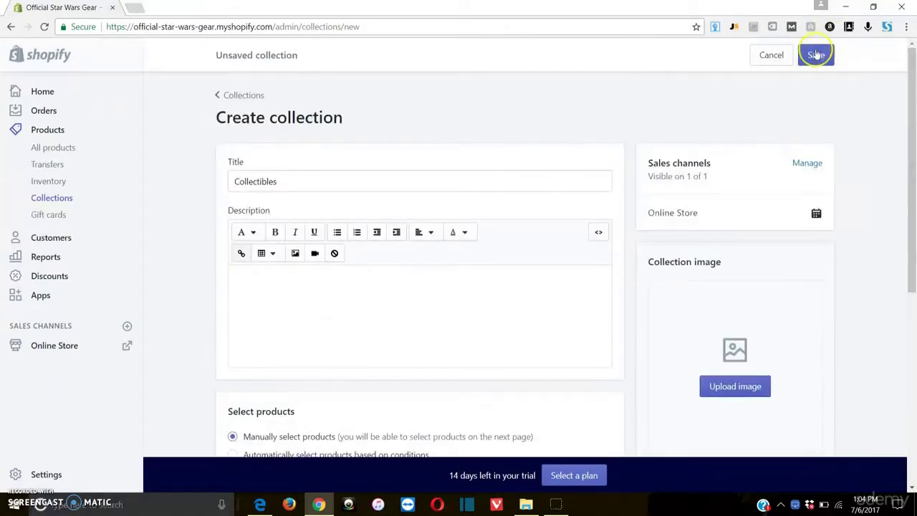
click(815, 55)
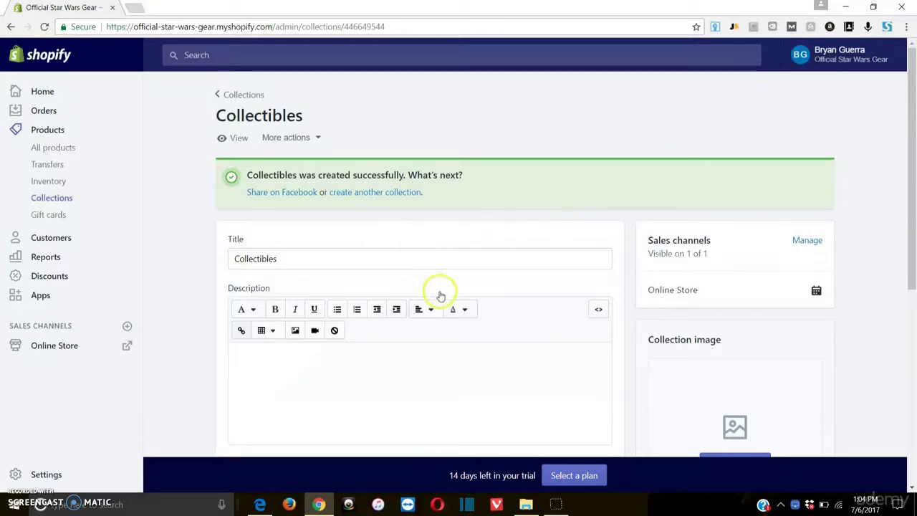
scroll(437, 293, down, 4)
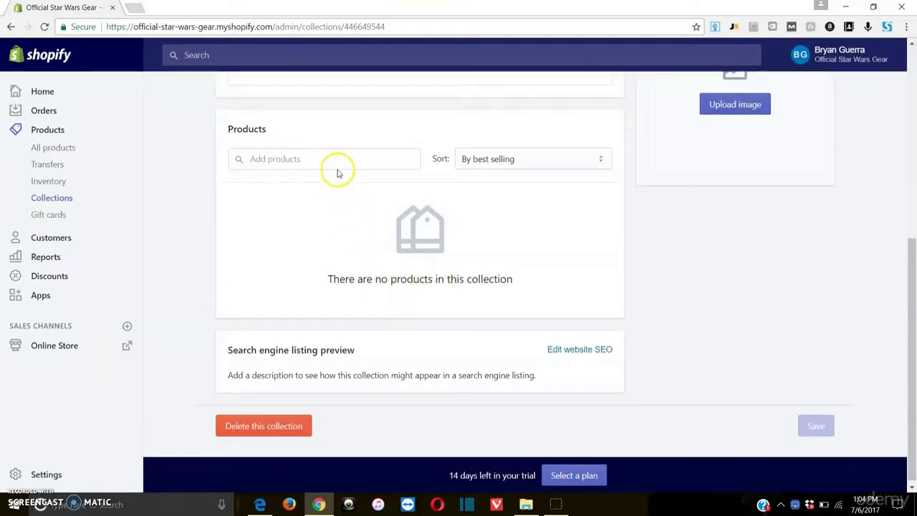
- Add the Star Wars LED Collectible Helmet to the collection's products
click(334, 158)
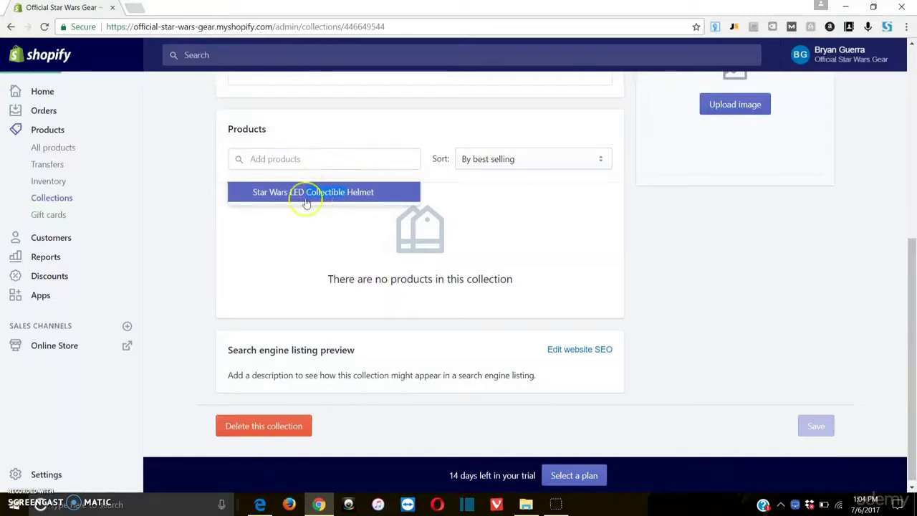
click(272, 192)
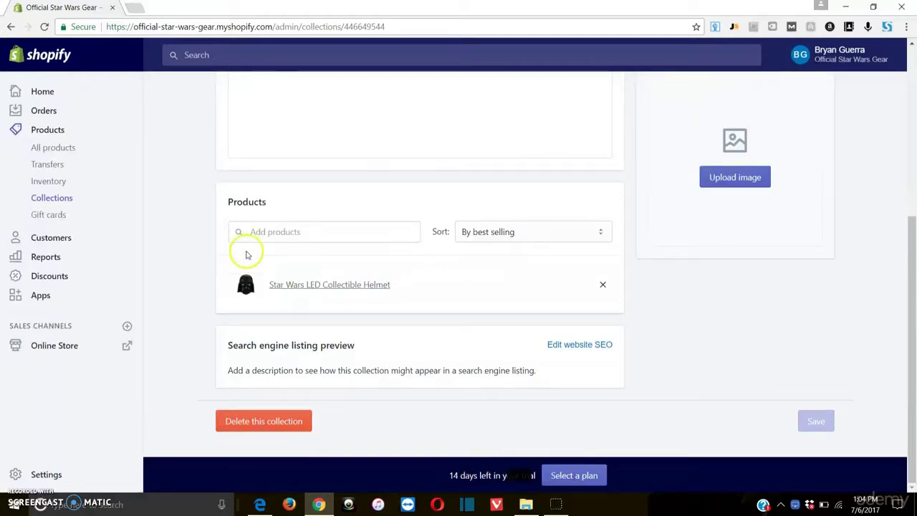
scroll(370, 174, up, 5)
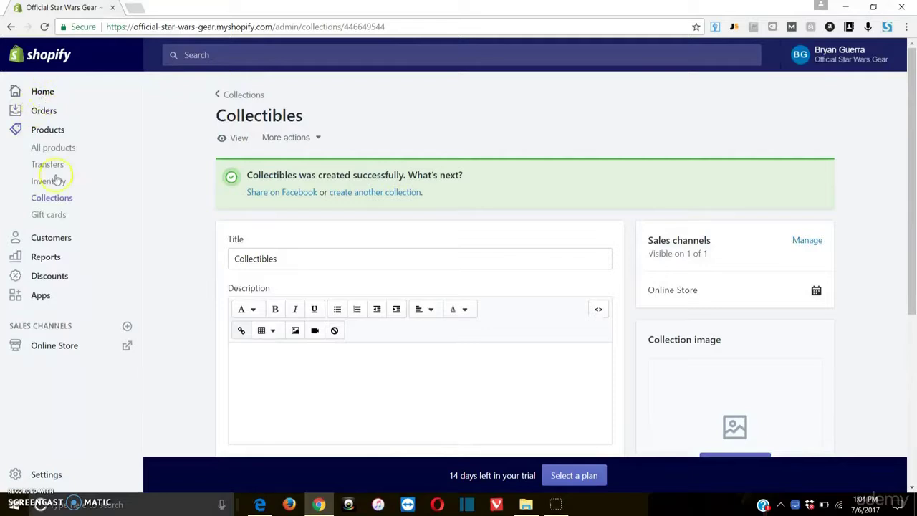
- Open the Apps page in a new browser tab and switch to it
right_click(41, 295)
click(68, 304)
scroll(634, 215, down, 4)
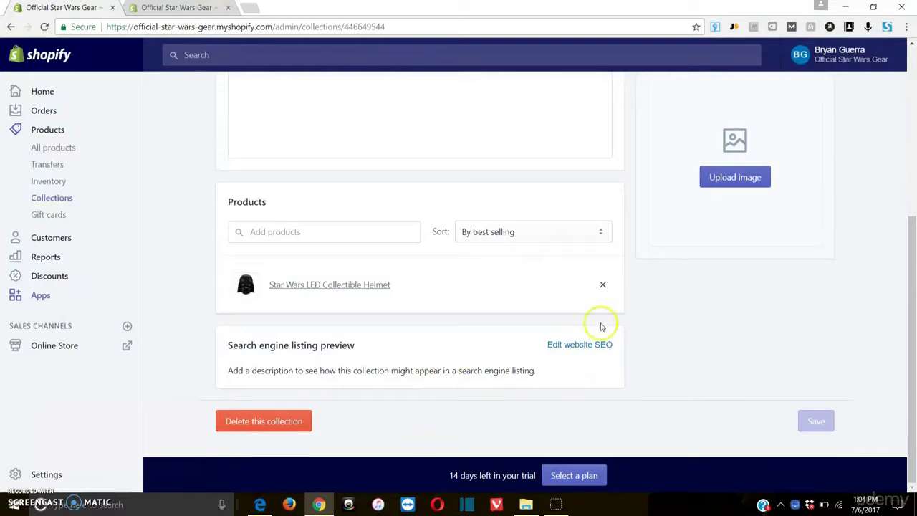
scroll(643, 319, up, 1)
scroll(643, 318, up, 3)
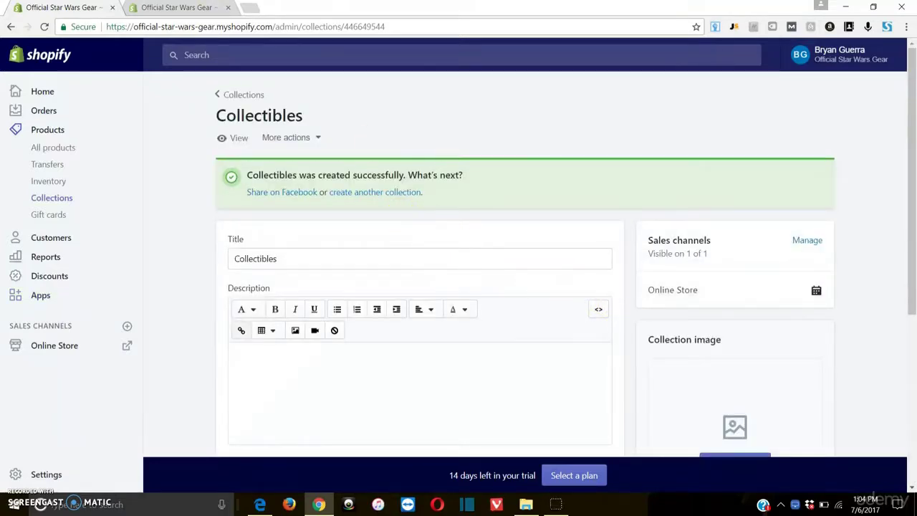
click(174, 8)
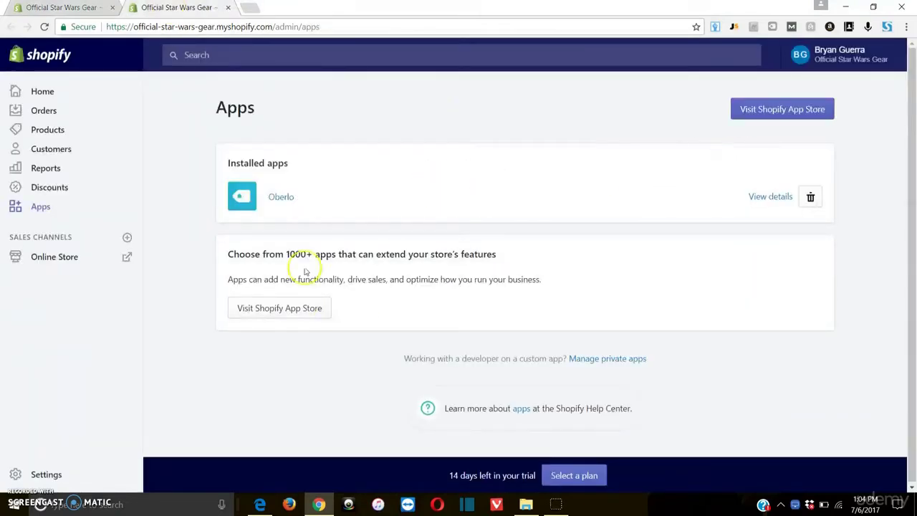
- Launch the Oberlo app from the store's Apps page
click(279, 197)
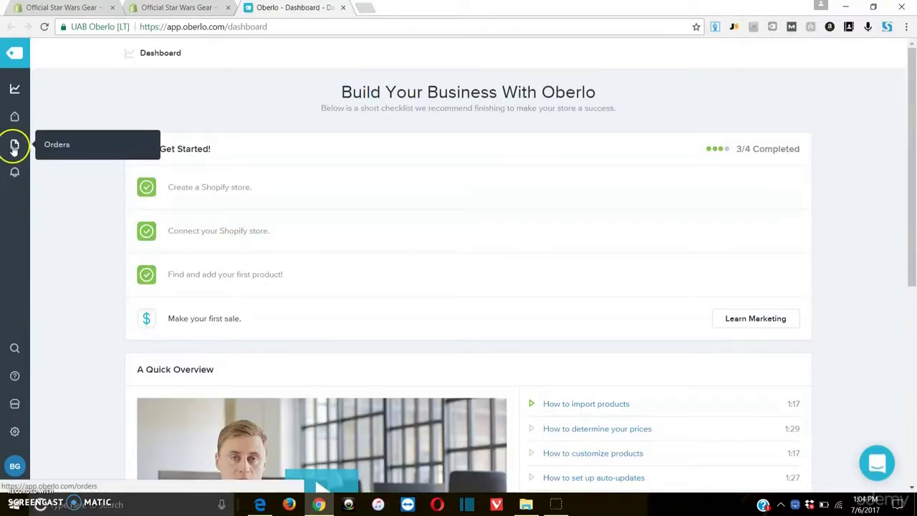
mouse_move(17, 123)
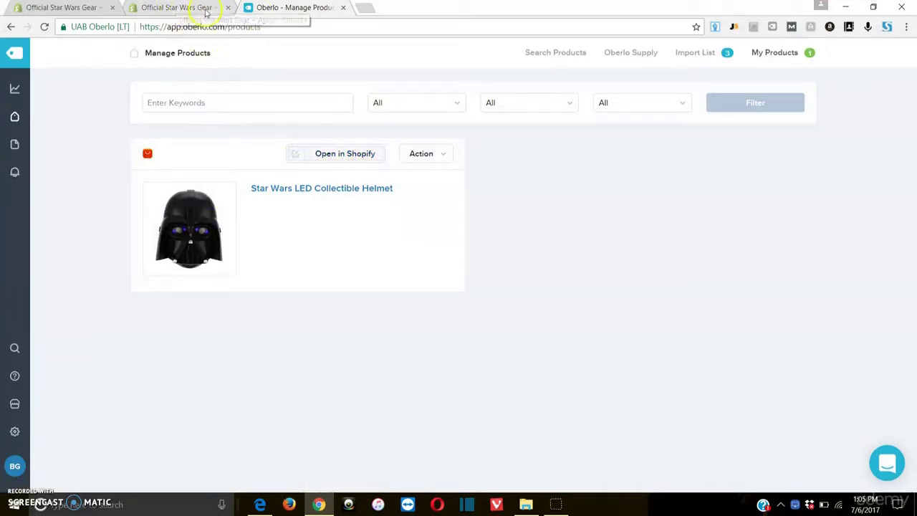
- Open the helmet's admin product page and reassign it to the Collectibles collection
click(302, 157)
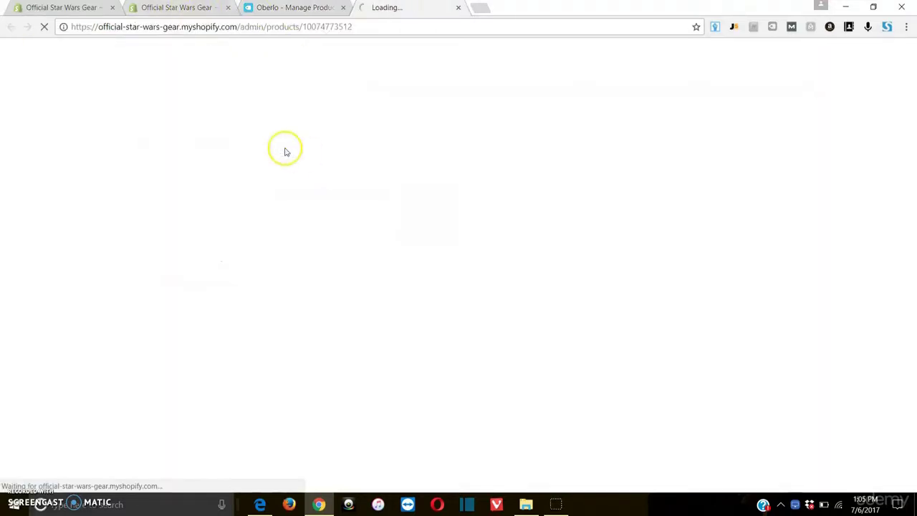
scroll(712, 282, down, 3)
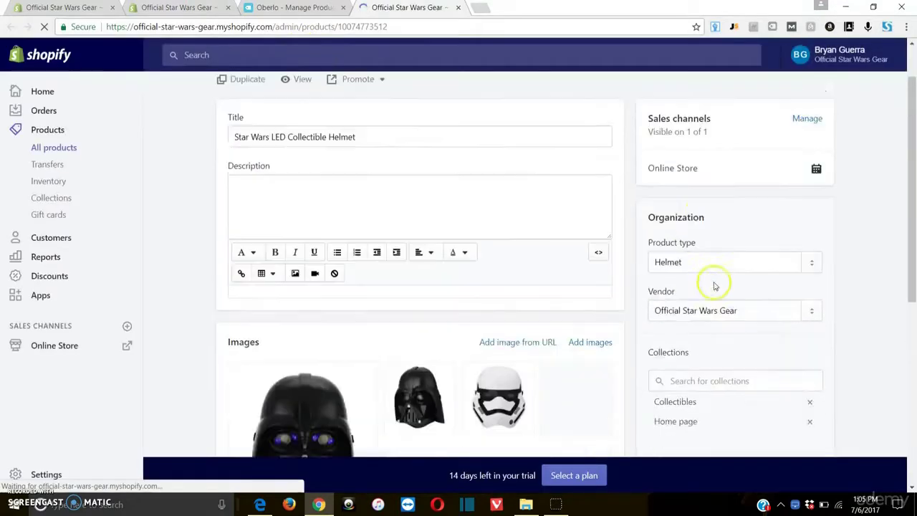
scroll(710, 312, down, 2)
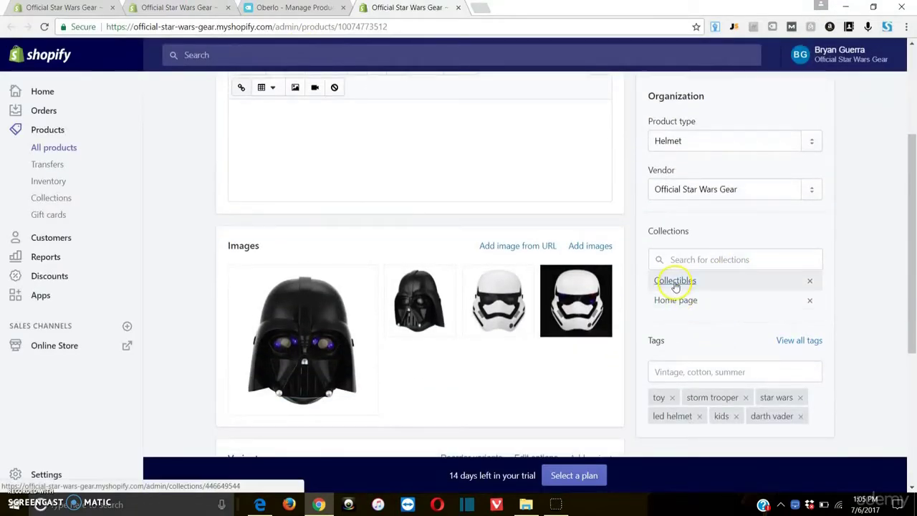
click(810, 280)
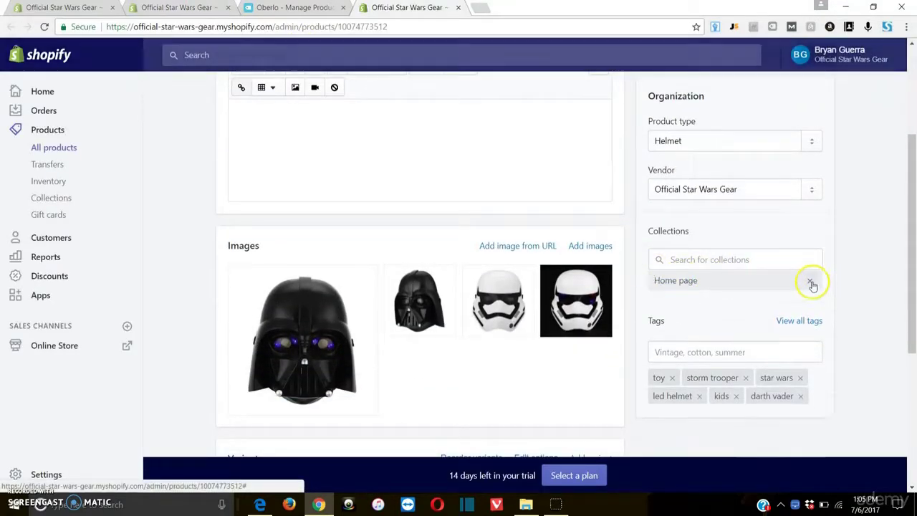
click(789, 260)
text(c)
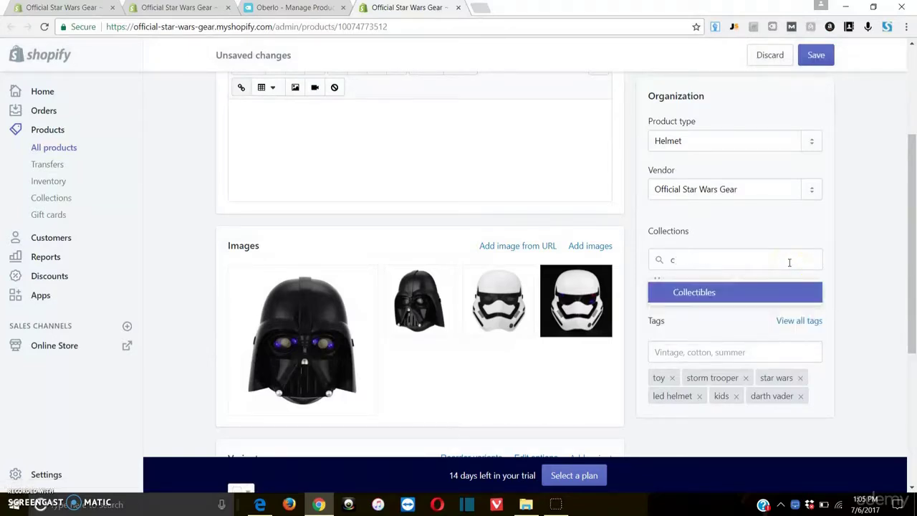
click(716, 292)
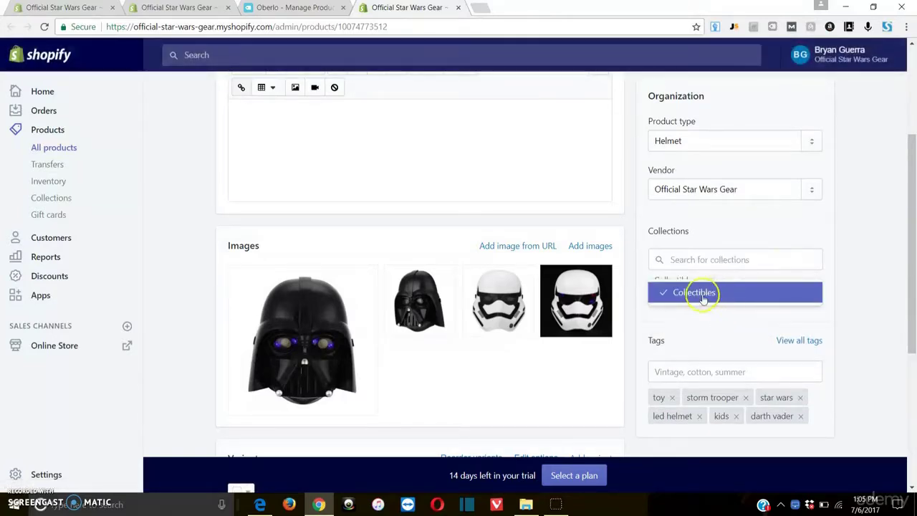
click(849, 254)
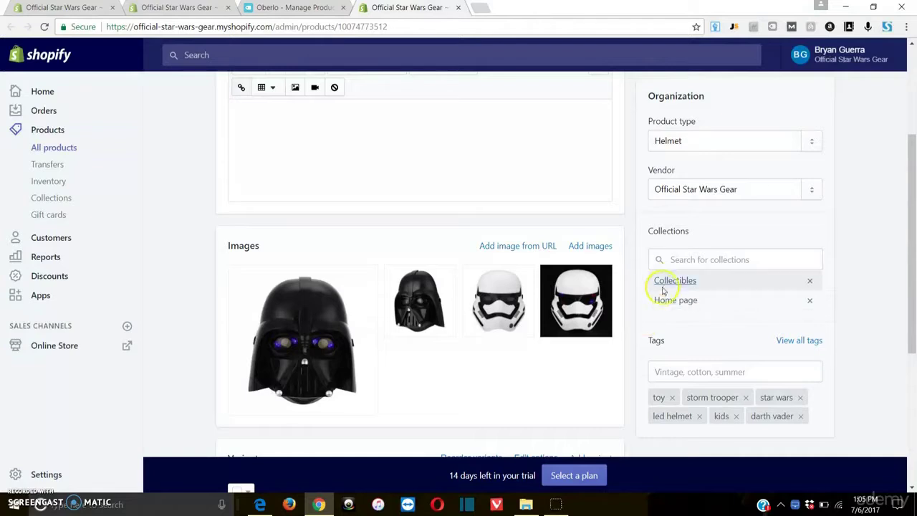
scroll(860, 280, up, 3)
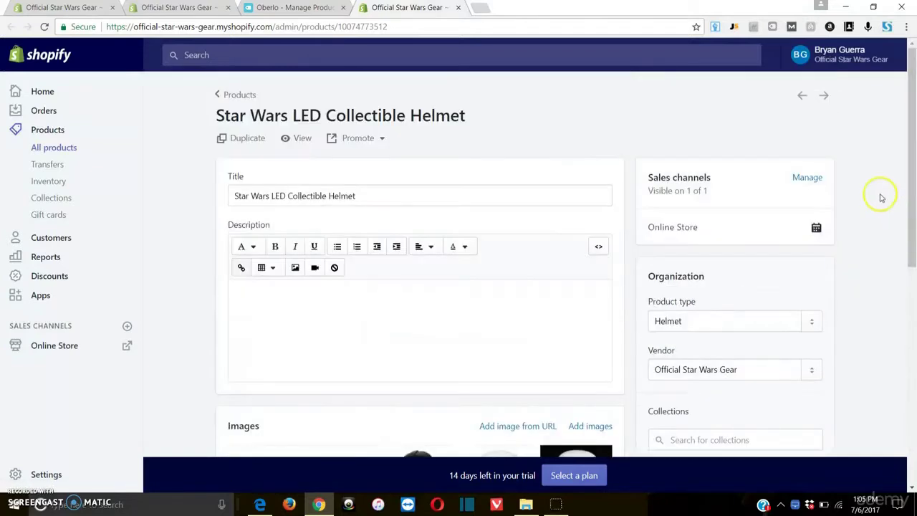
- Close the helmet product, Oberlo and duplicate admin browser tabs
click(457, 7)
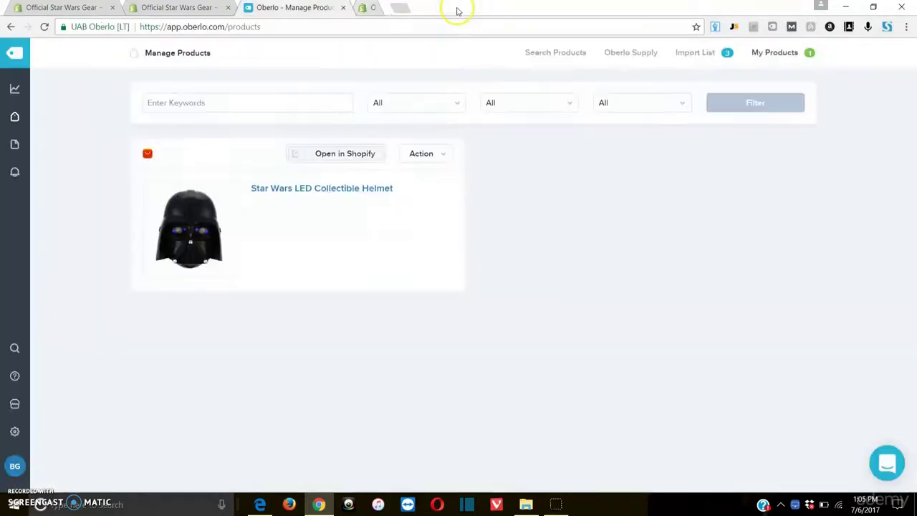
click(343, 7)
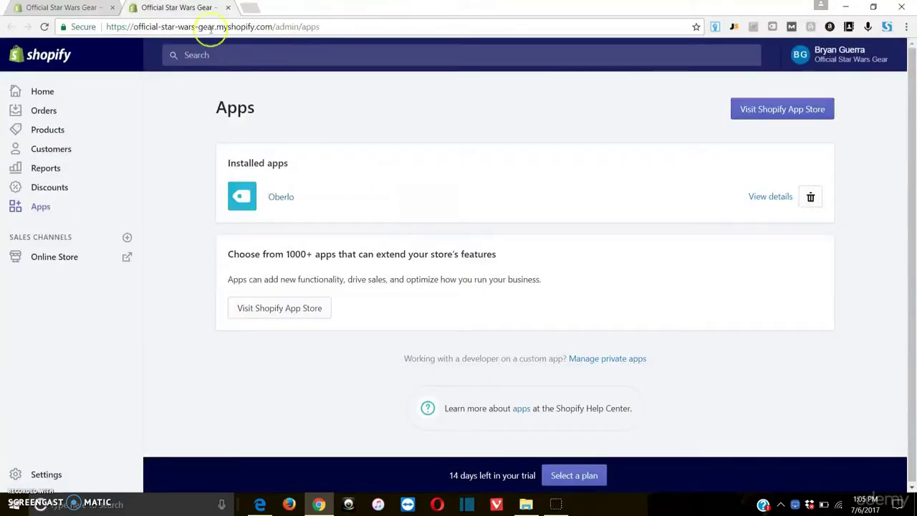
click(229, 7)
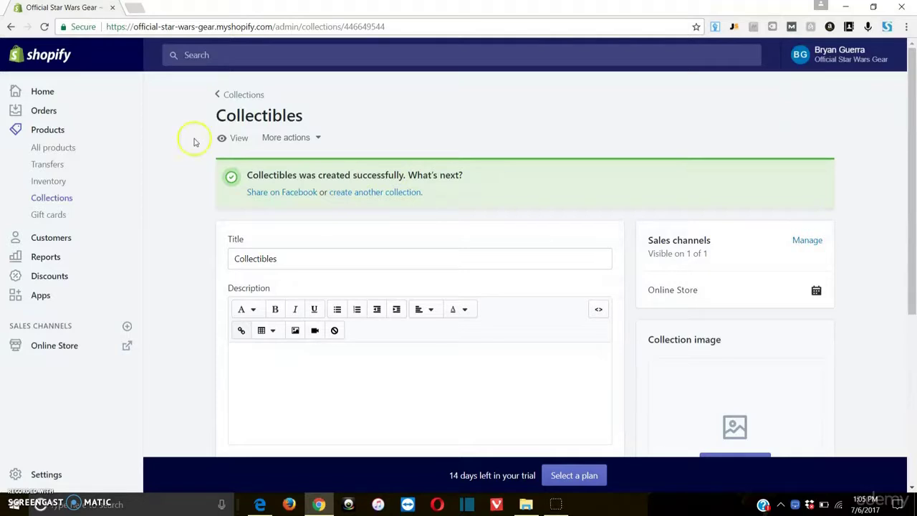
- Go to Online Store > Themes and customize the current Minimal theme
scroll(40, 292, down, 3)
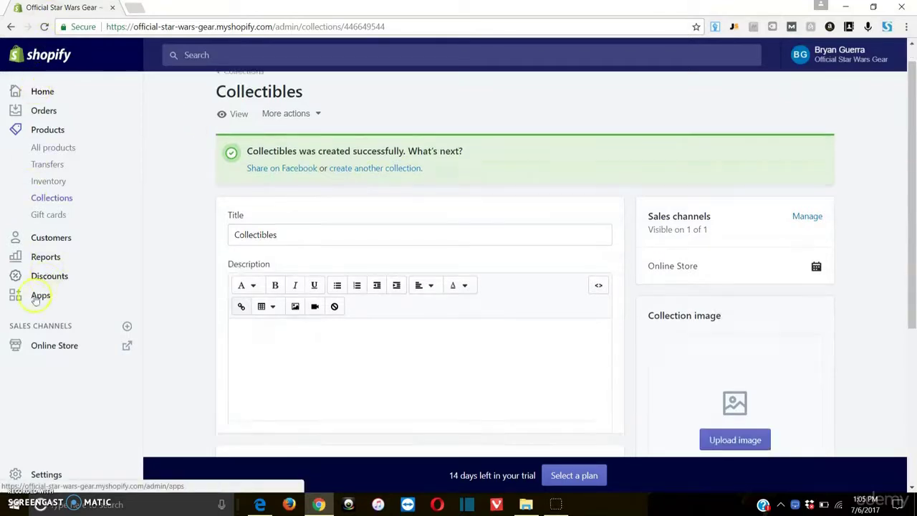
click(50, 347)
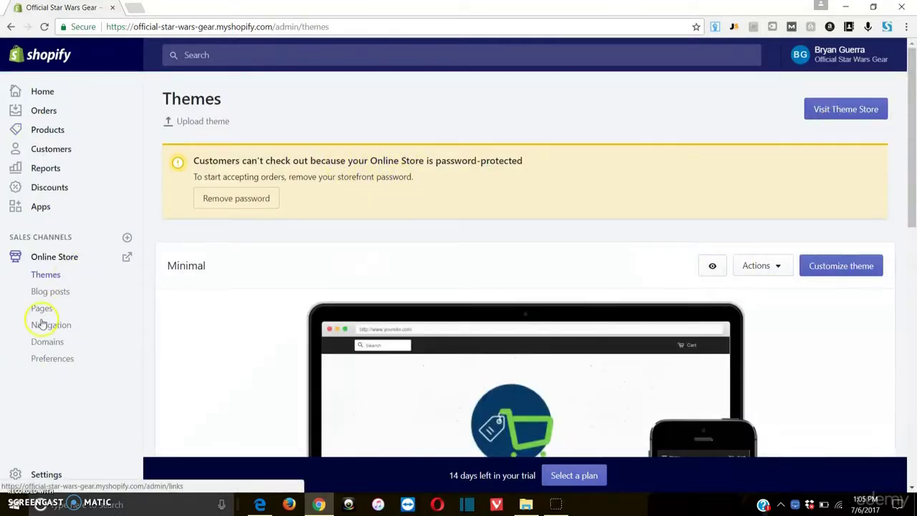
scroll(692, 184, down, 8)
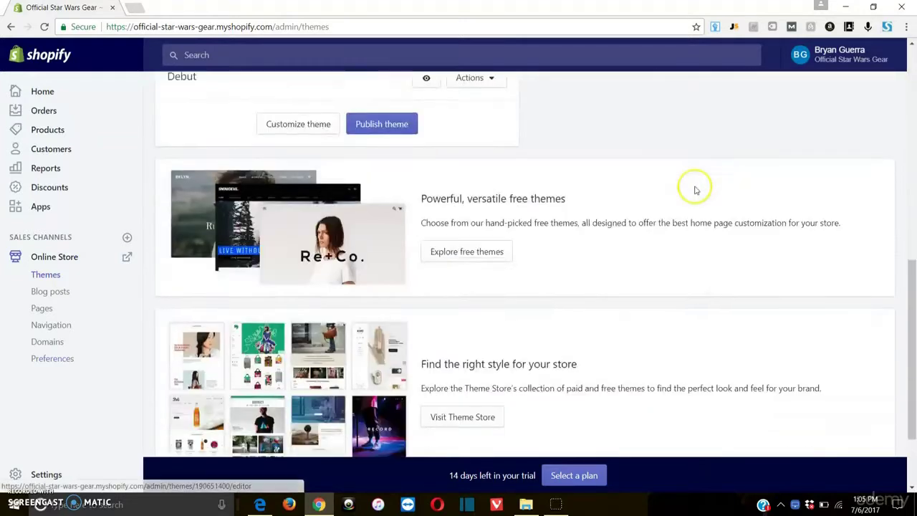
scroll(459, 185, up, 2)
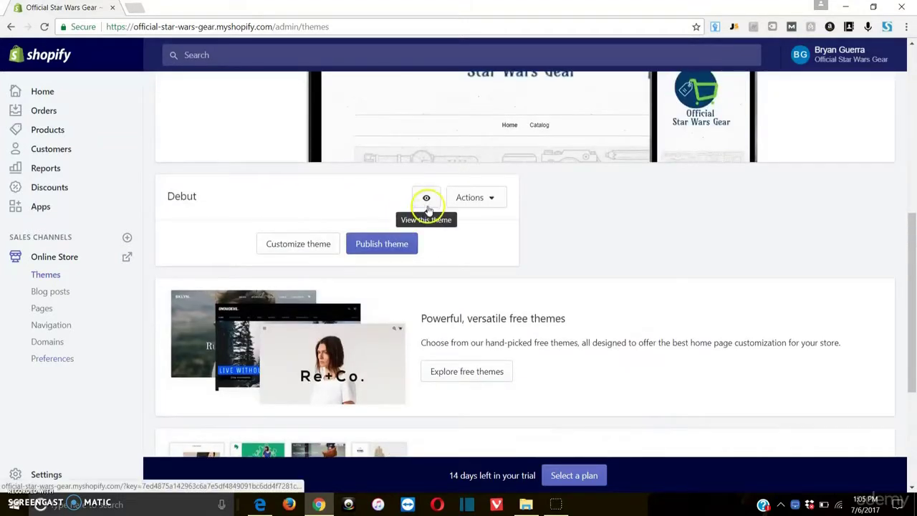
scroll(710, 207, up, 6)
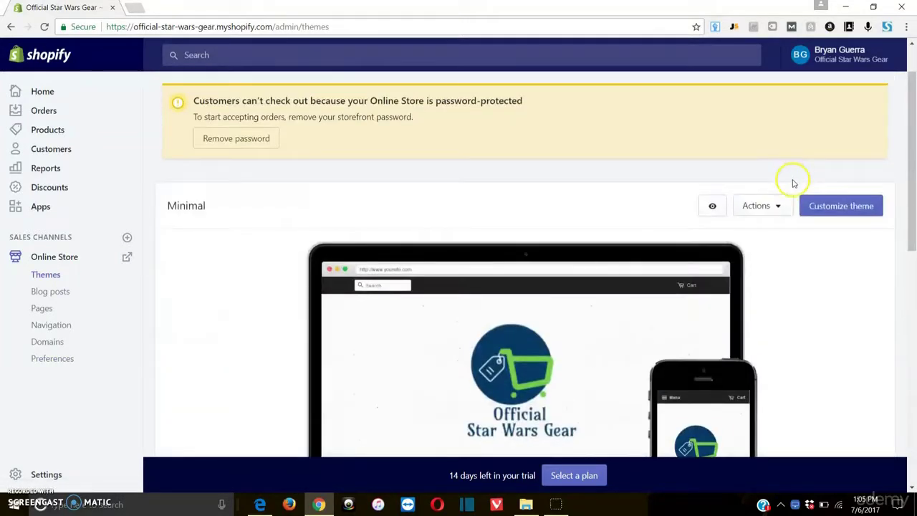
click(807, 215)
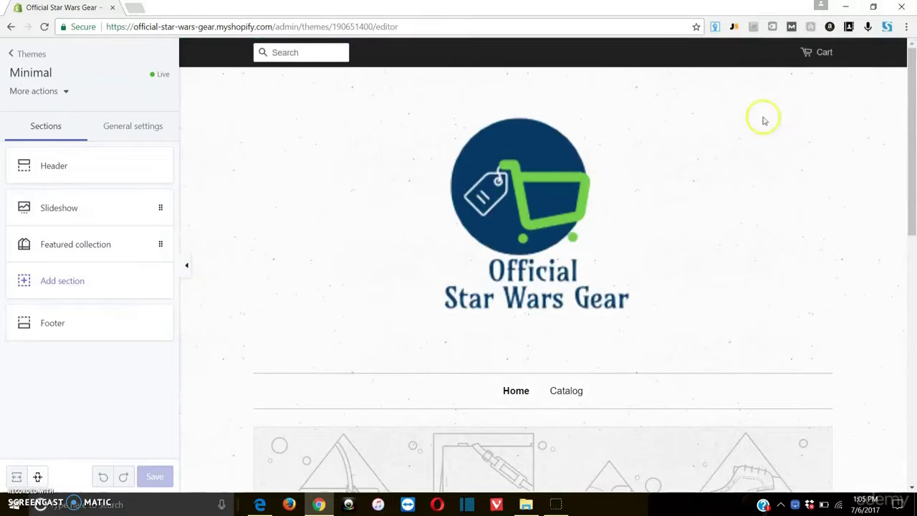
- Scroll the home page preview to Featured collection to confirm the helmet at $24.95
scroll(702, 286, down, 2)
scroll(688, 265, down, 4)
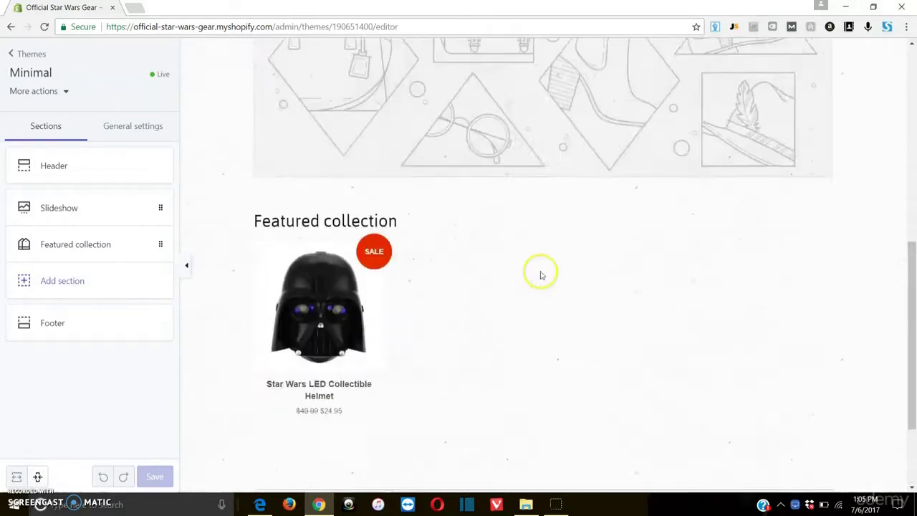
scroll(538, 271, up, 5)
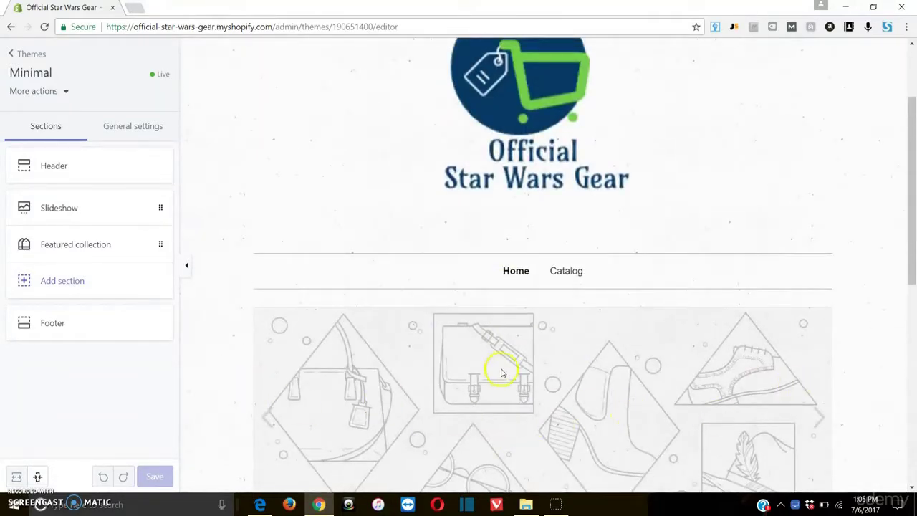
scroll(537, 351, down, 2)
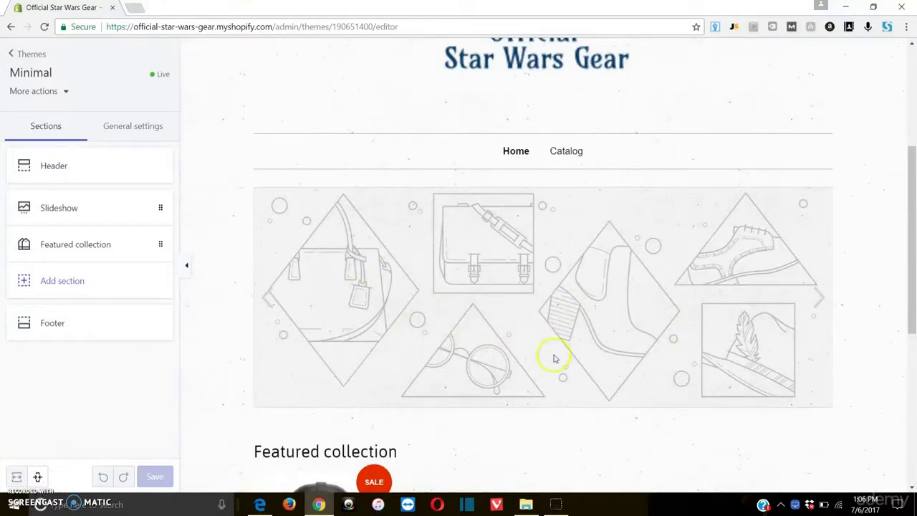
scroll(554, 358, down, 4)
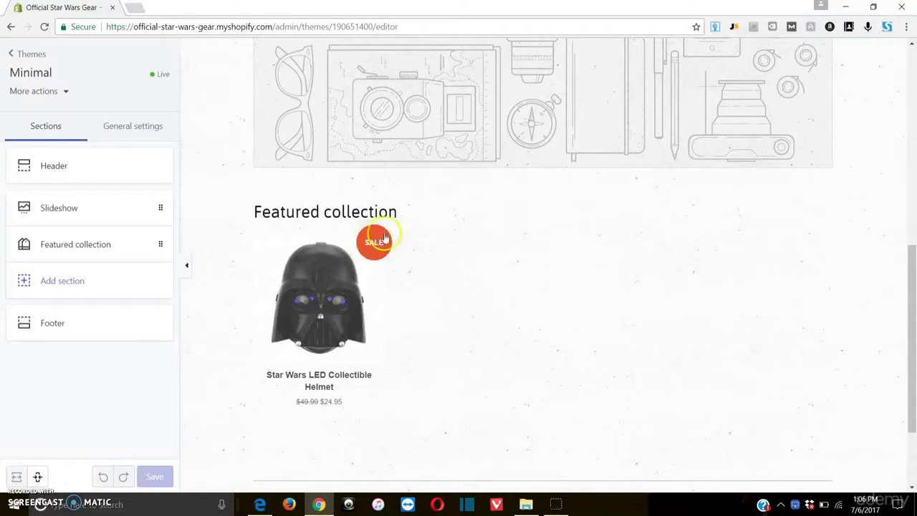
scroll(502, 275, up, 5)
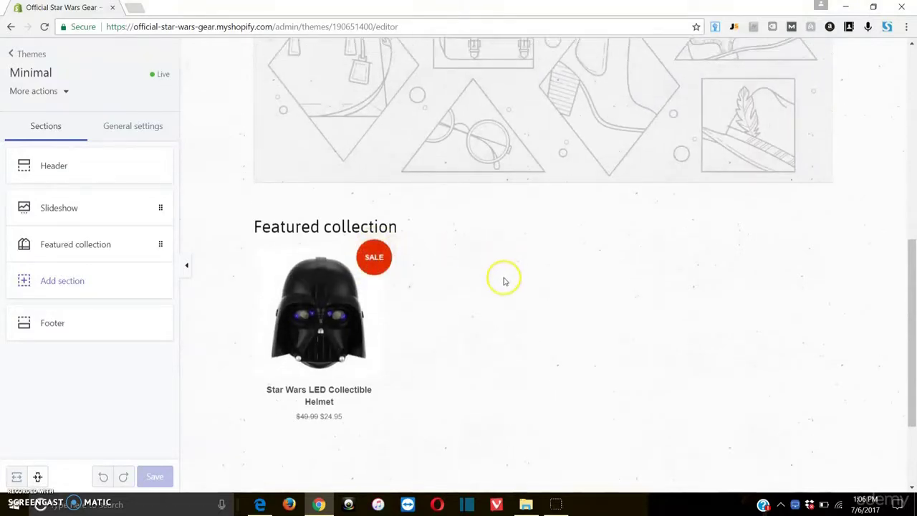
scroll(511, 283, up, 2)
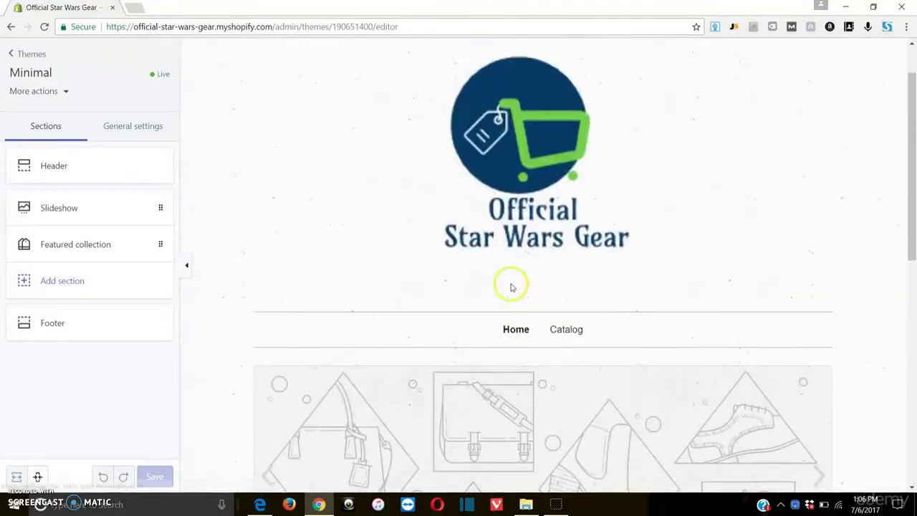
scroll(514, 282, down, 5)
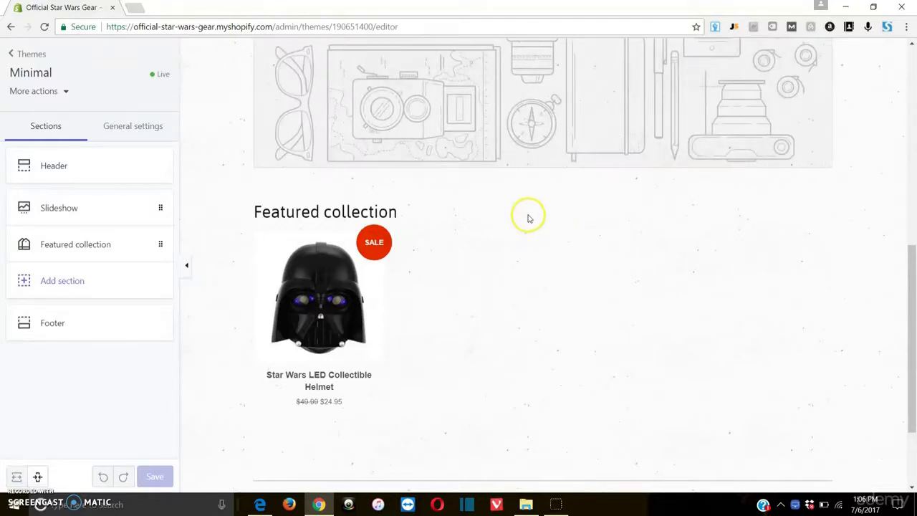
scroll(523, 218, up, 7)
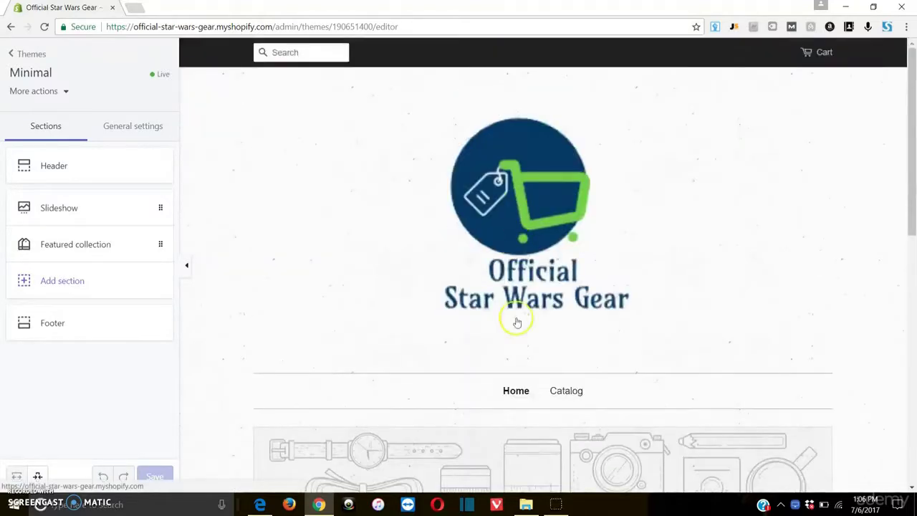
- Preview the Catalog page to check the helmet is listed on sale, then return to admin Home
click(567, 395)
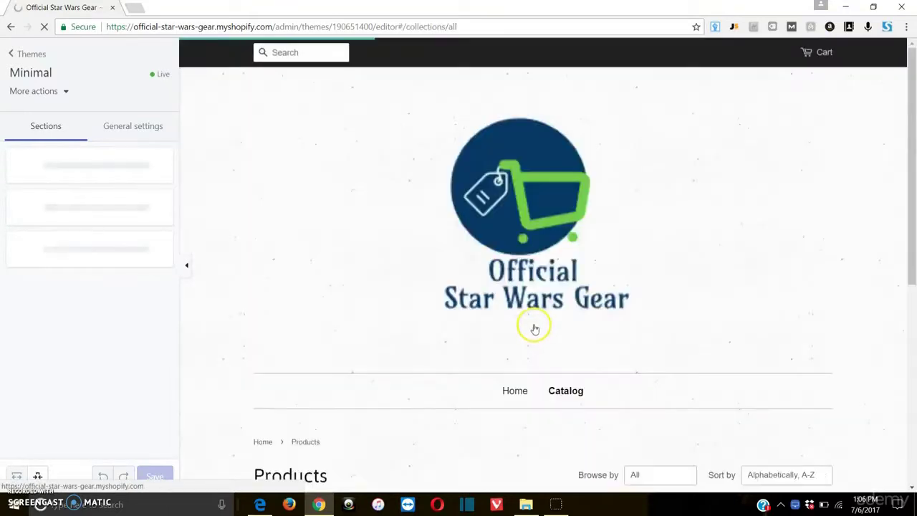
scroll(529, 301, down, 3)
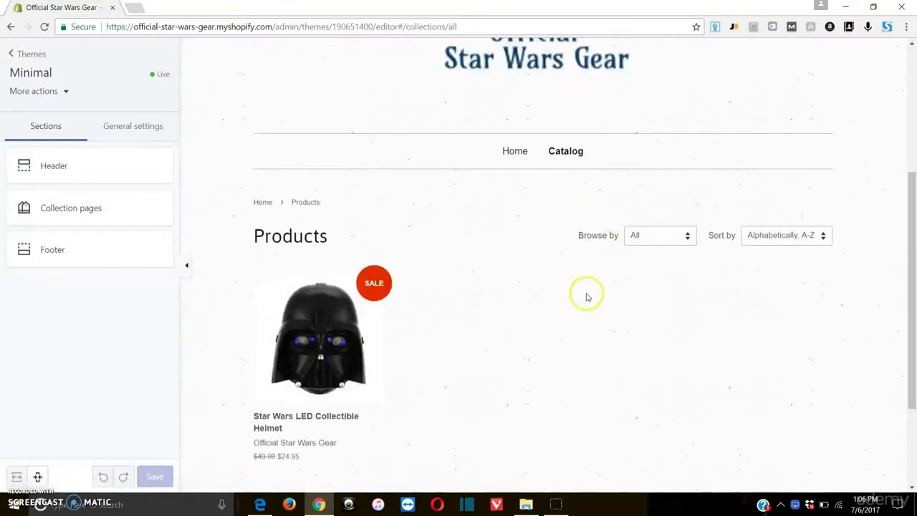
scroll(586, 294, down, 2)
scroll(702, 123, up, 1)
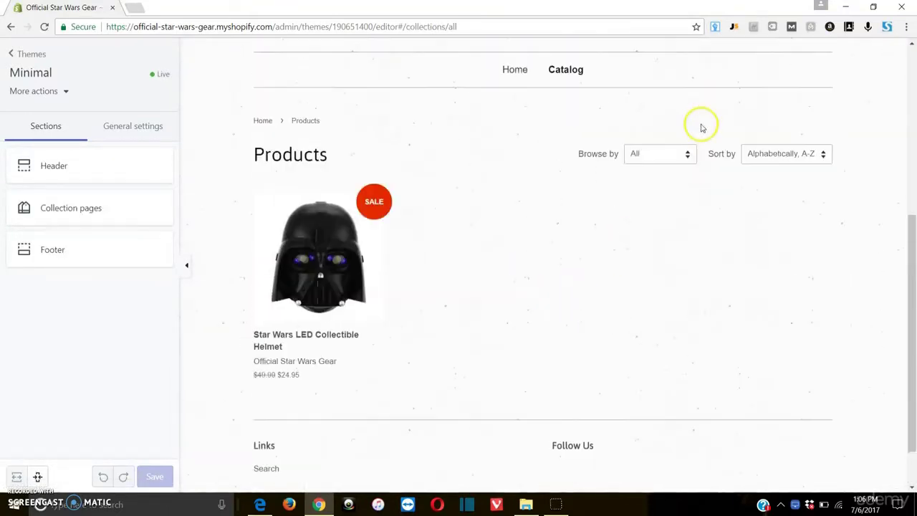
scroll(680, 144, down, 1)
scroll(663, 164, up, 5)
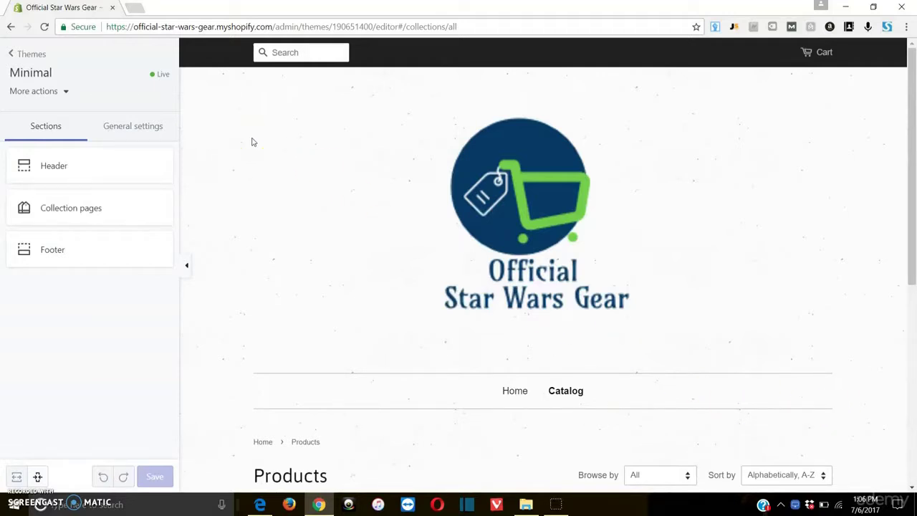
click(115, 160)
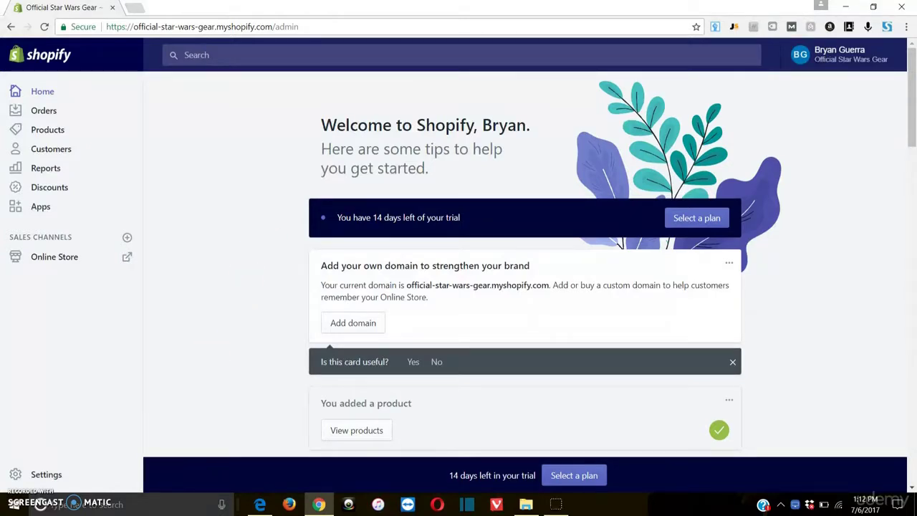
- Open Settings > Payments and review the Shopify Payments, PayPal and Amazon Pay providers
click(43, 476)
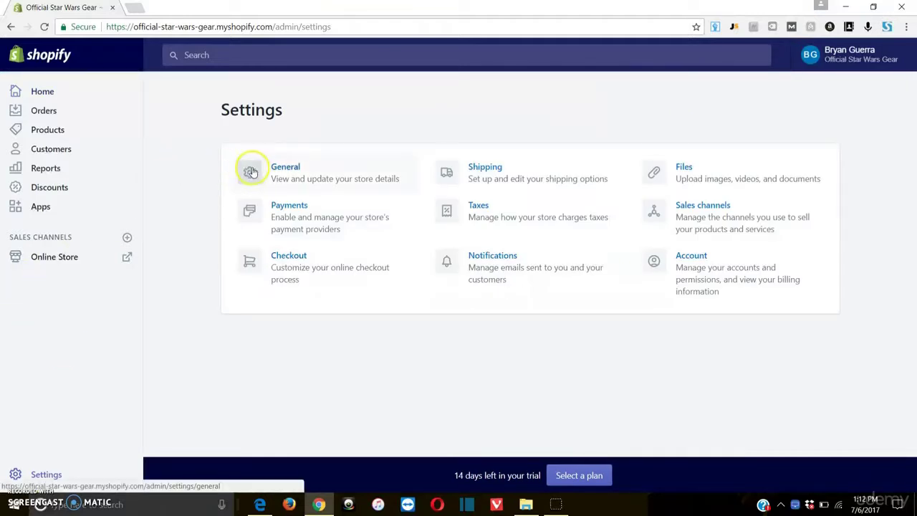
click(289, 208)
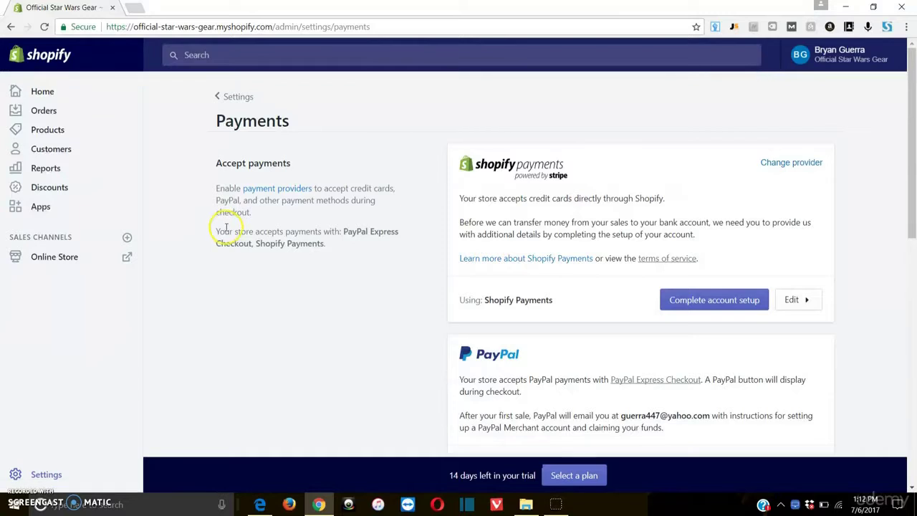
scroll(469, 251, down, 1)
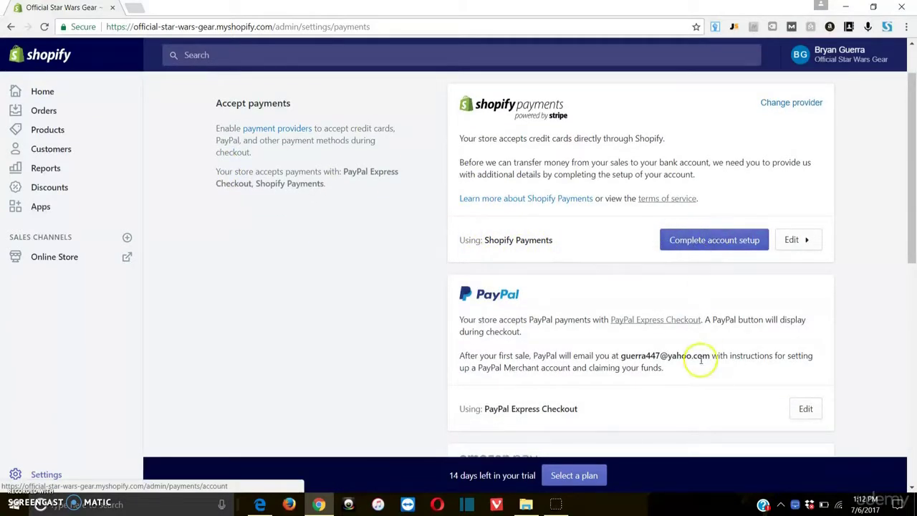
scroll(699, 359, down, 1)
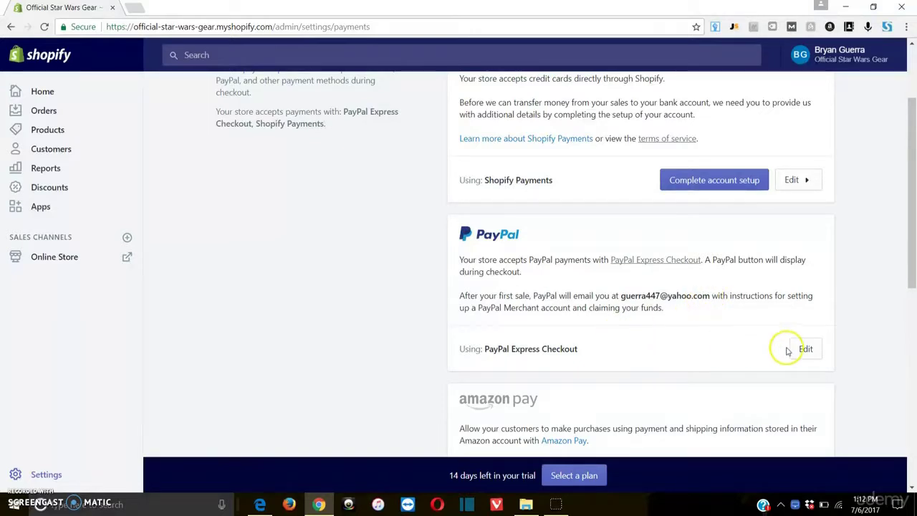
scroll(581, 283, up, 1)
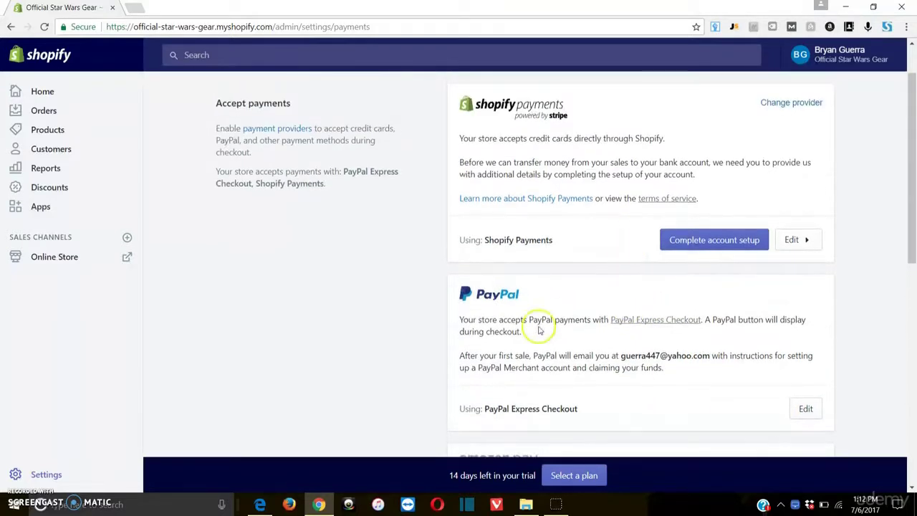
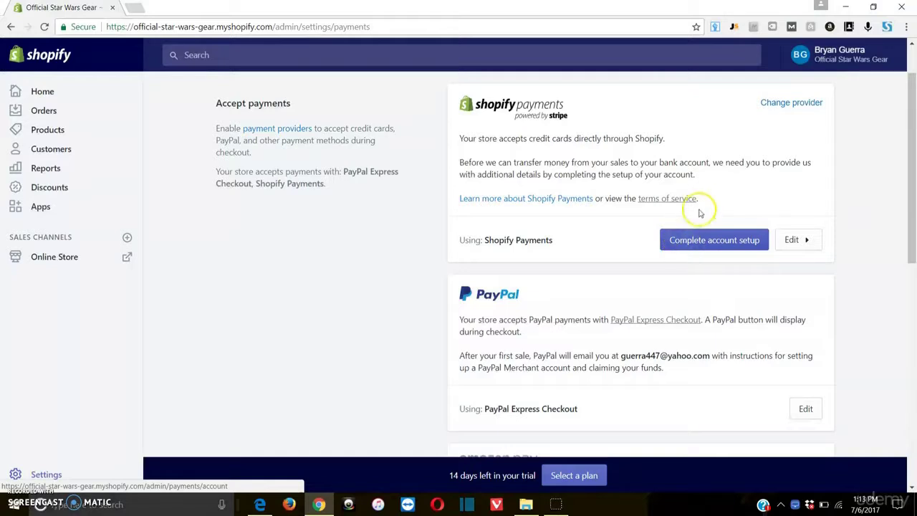
- Scroll through the Payments settings page to finish reviewing the providers
scroll(705, 212, down, 1)
scroll(667, 224, down, 4)
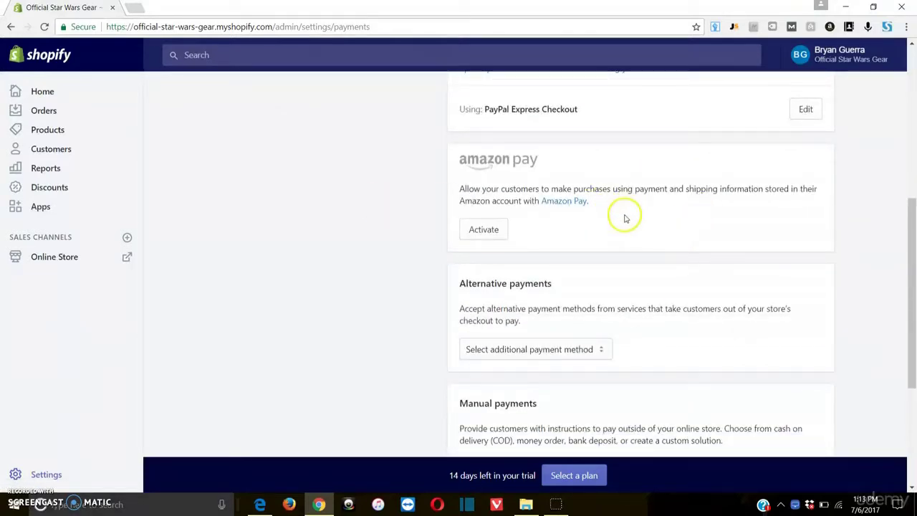
scroll(623, 213, down, 1)
scroll(620, 212, up, 5)
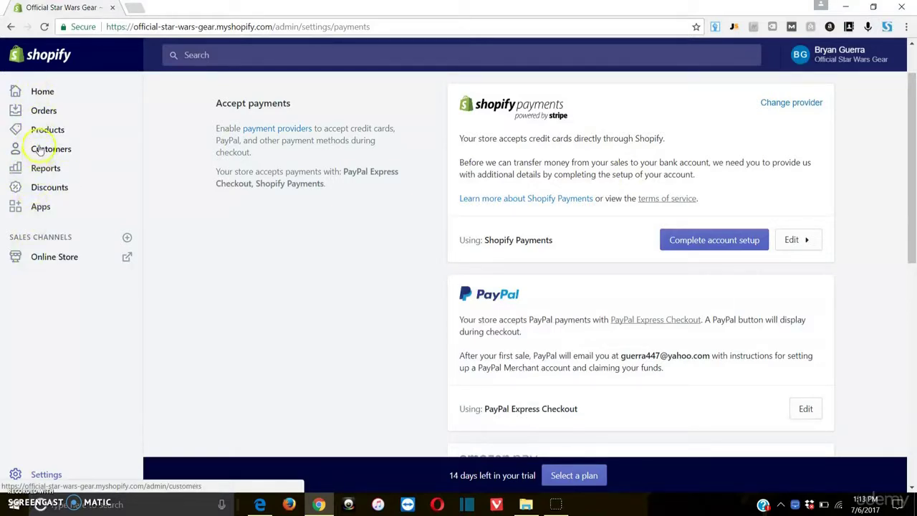
scroll(859, 223, down, 3)
scroll(858, 223, down, 4)
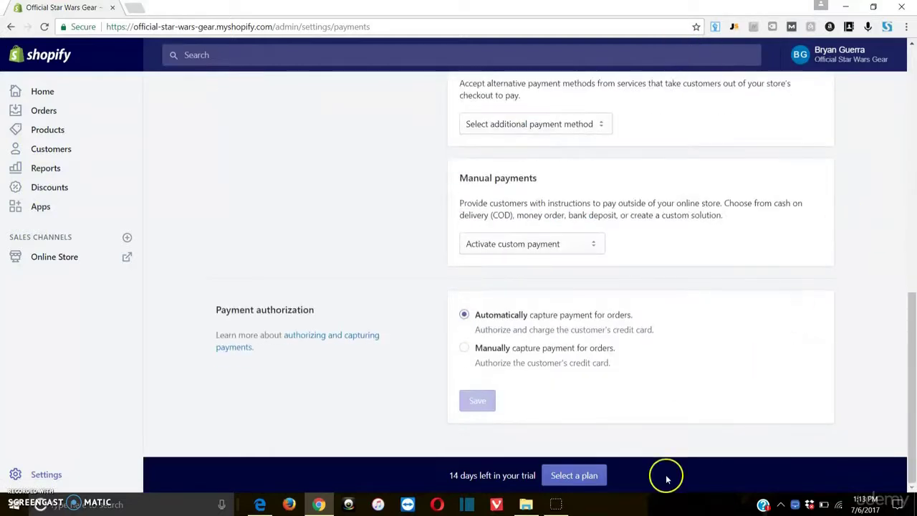
scroll(272, 296, up, 8)
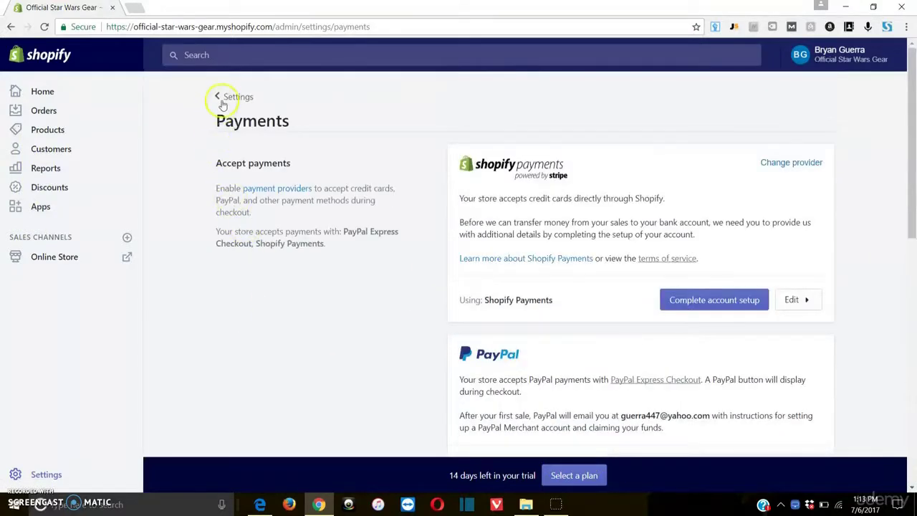
- Open Shipping settings and review the Domestic and Rest of World (240 countries) zones
click(222, 99)
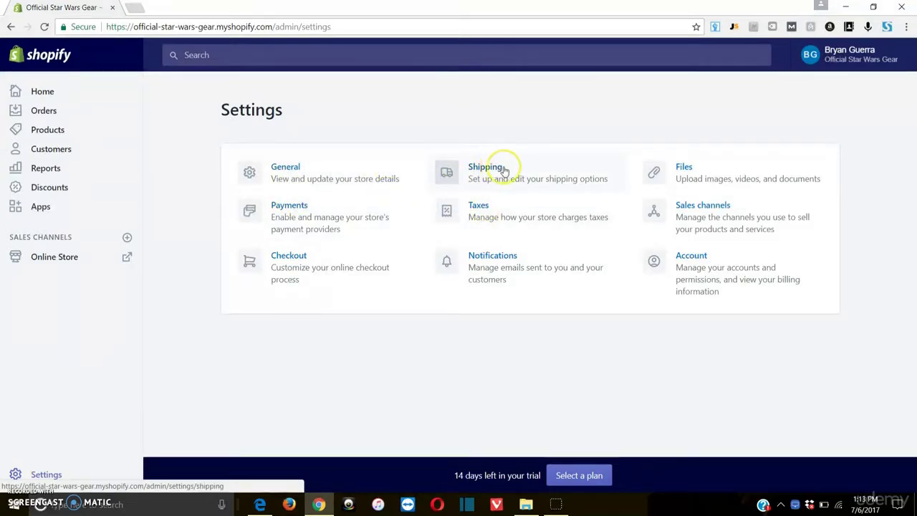
click(455, 183)
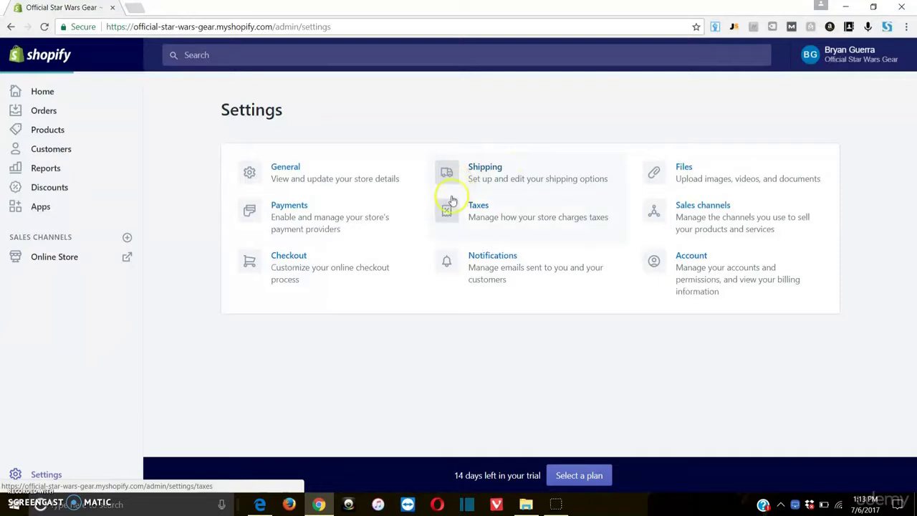
scroll(724, 299, down, 1)
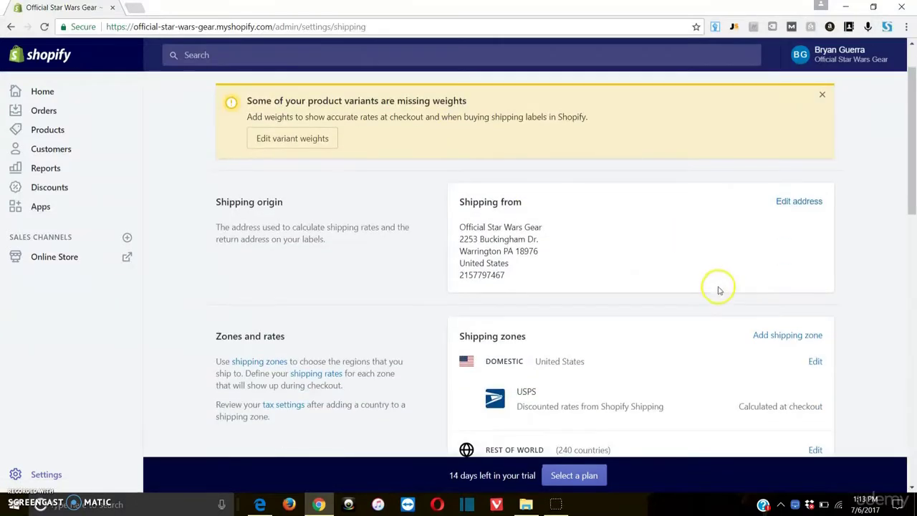
scroll(713, 286, down, 2)
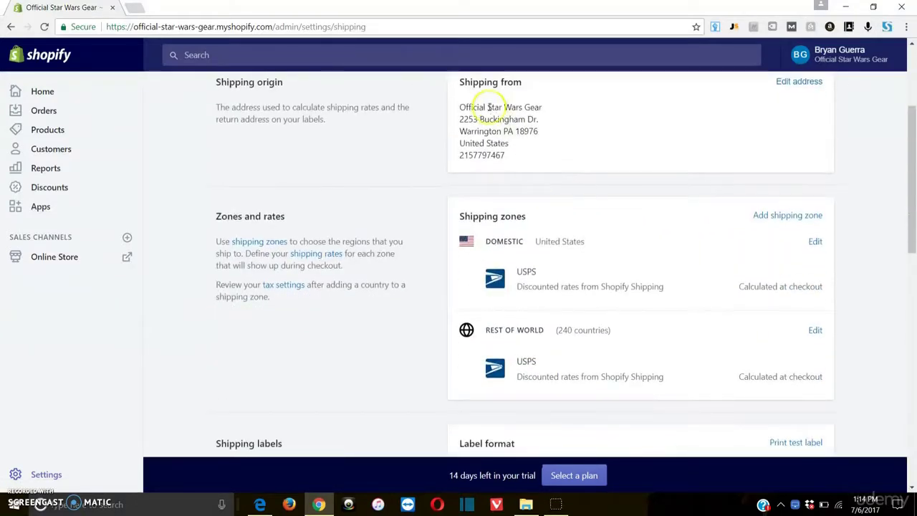
scroll(515, 158, down, 3)
scroll(511, 136, up, 1)
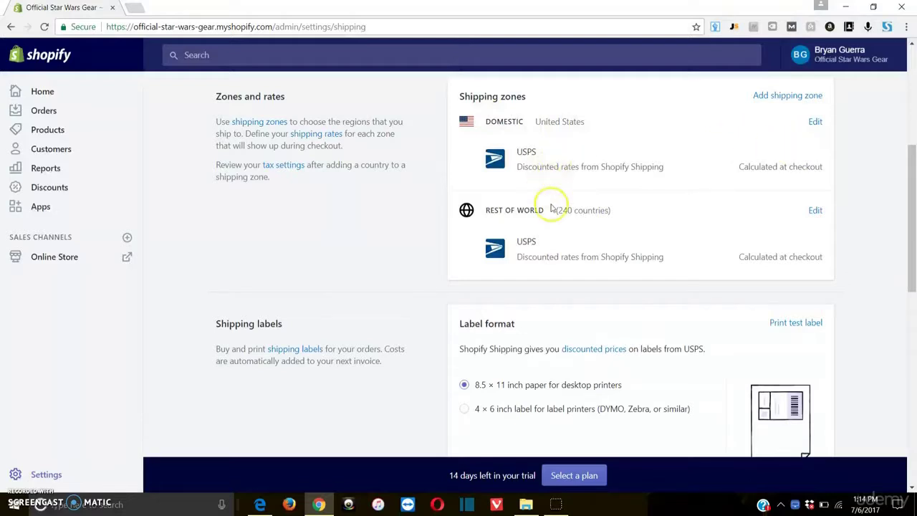
- Edit Rest of world, remove the 240-countries entry, and tick Mexico and United Kingdom
click(815, 210)
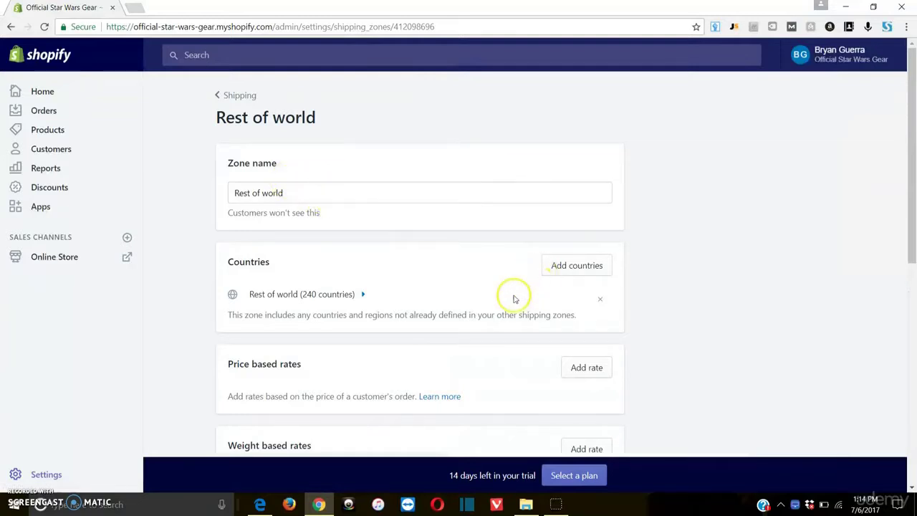
click(601, 301)
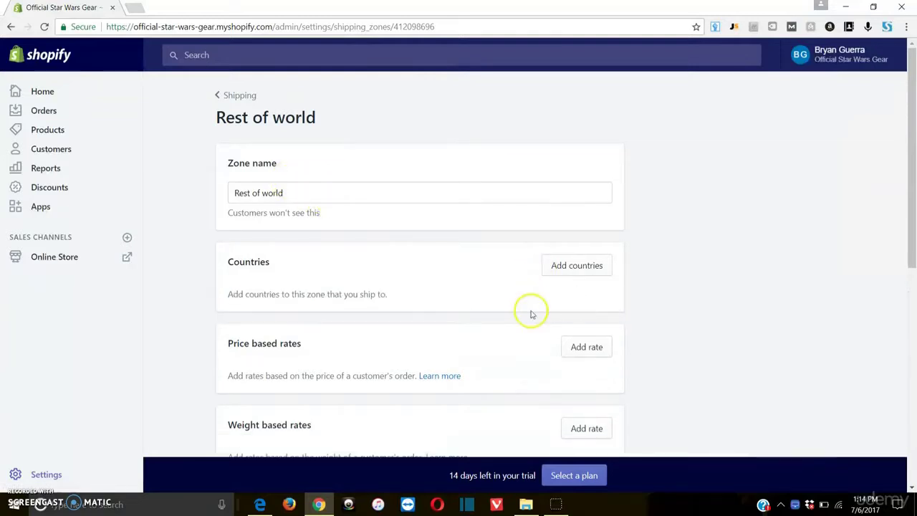
click(566, 264)
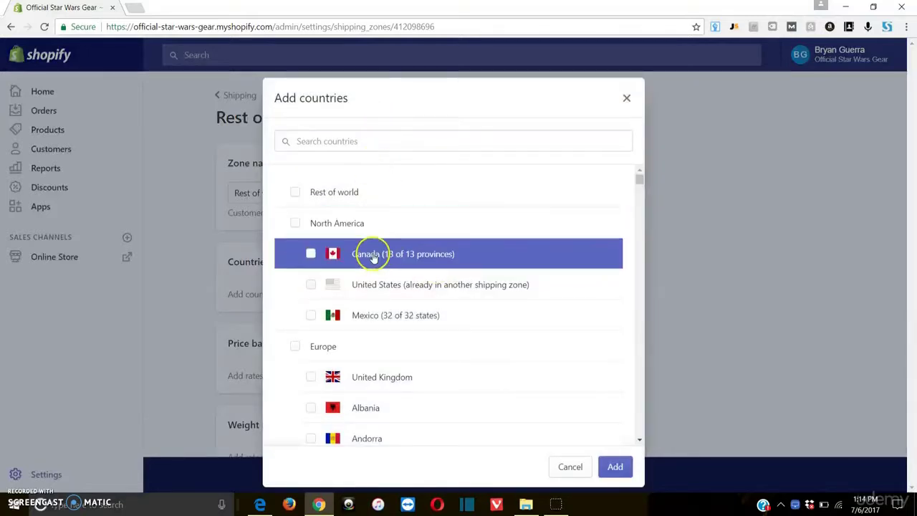
click(359, 314)
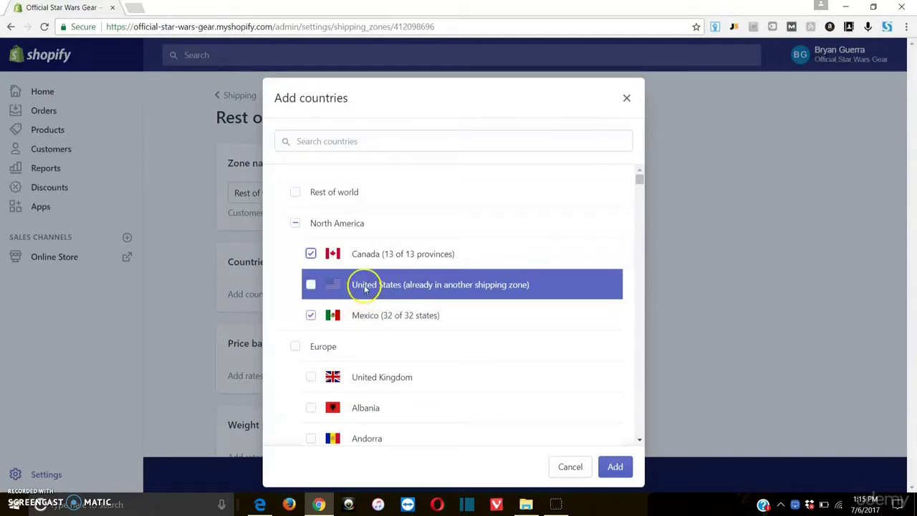
scroll(364, 288, down, 1)
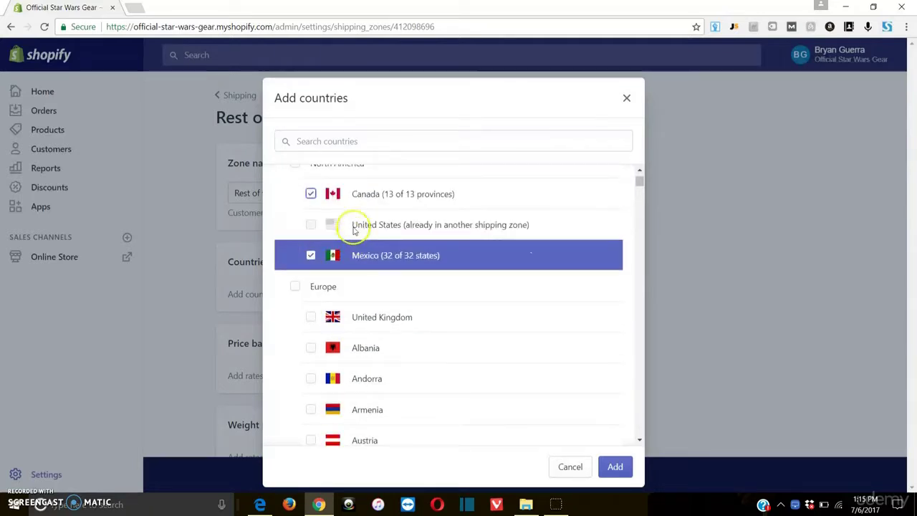
click(357, 323)
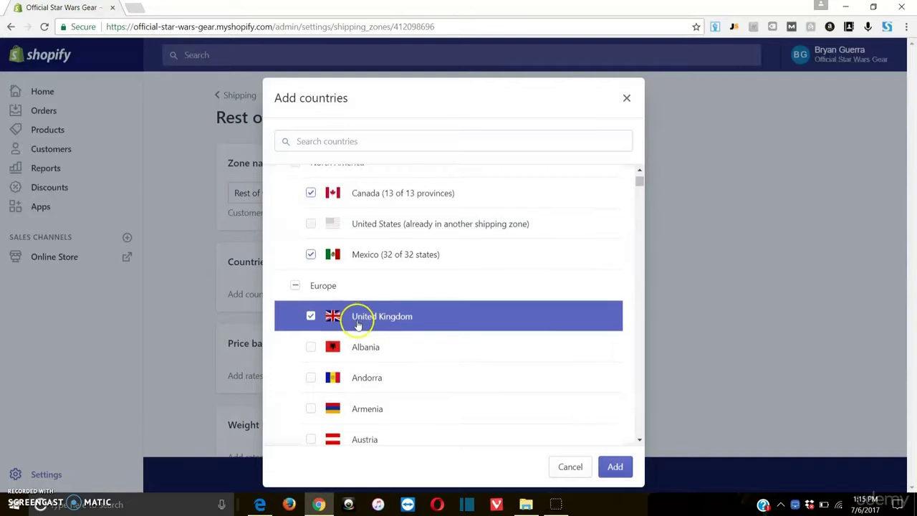
scroll(357, 324, down, 3)
scroll(389, 239, up, 3)
- Search for and tick Ireland, New Zealand and Australia, then add the chosen countries to the zone
click(380, 138)
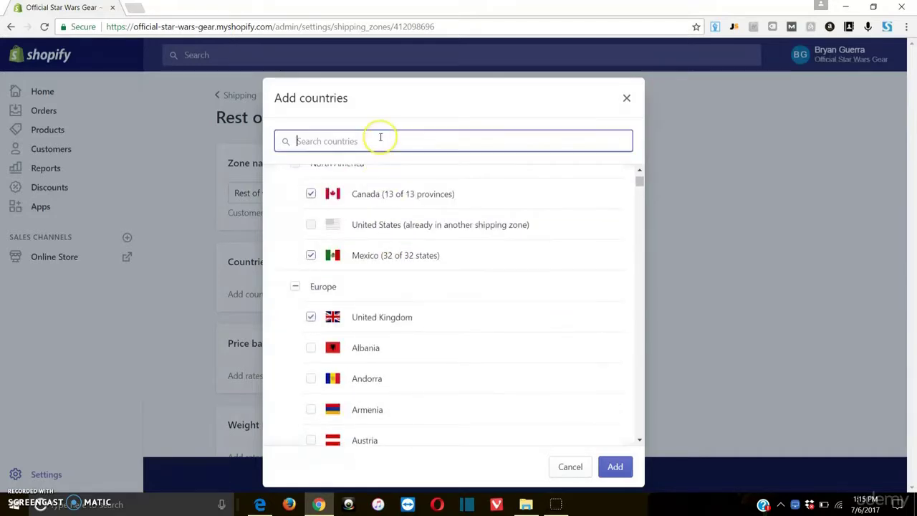
text(irel)
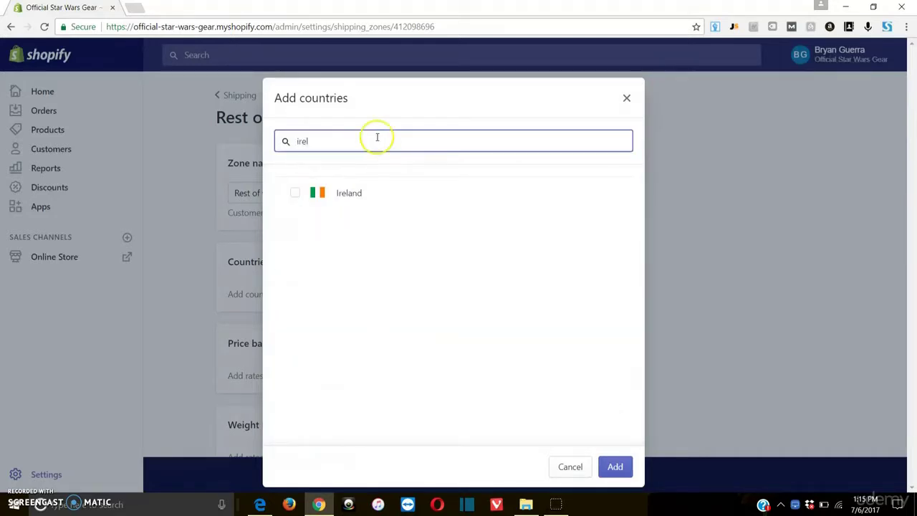
click(295, 192)
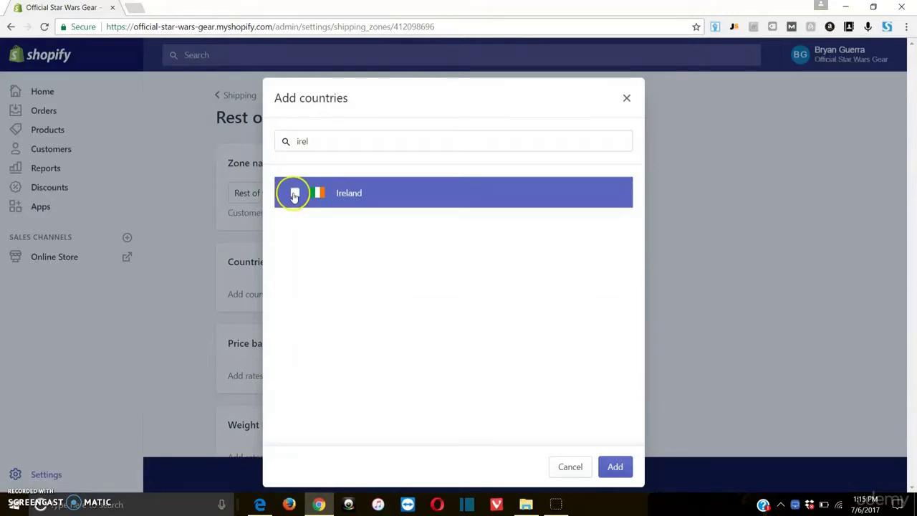
click(332, 147)
key(ctrl+a)
key(BackSpace)
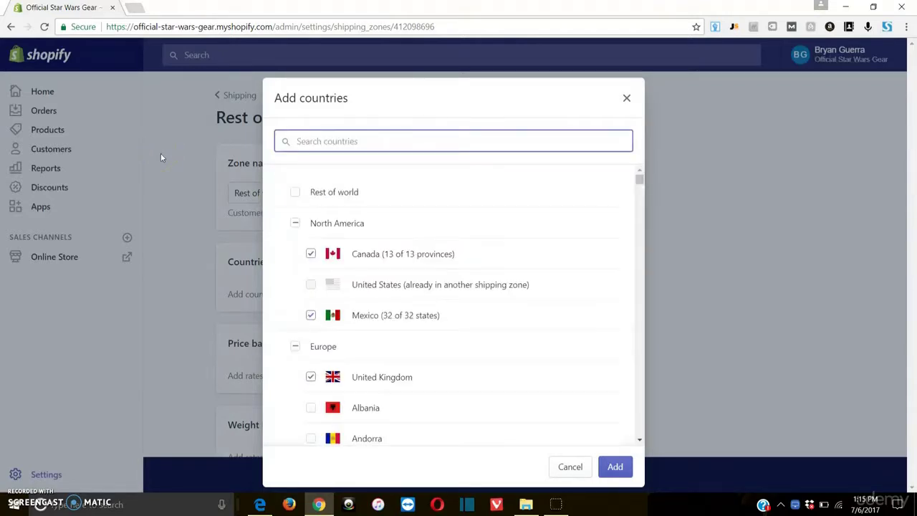
text(new zea)
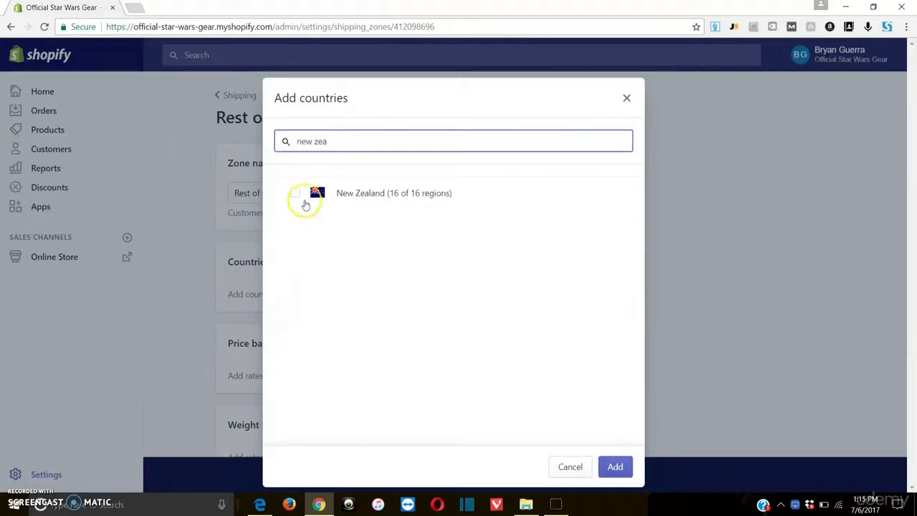
click(294, 193)
click(352, 141)
key(ctrl+a)
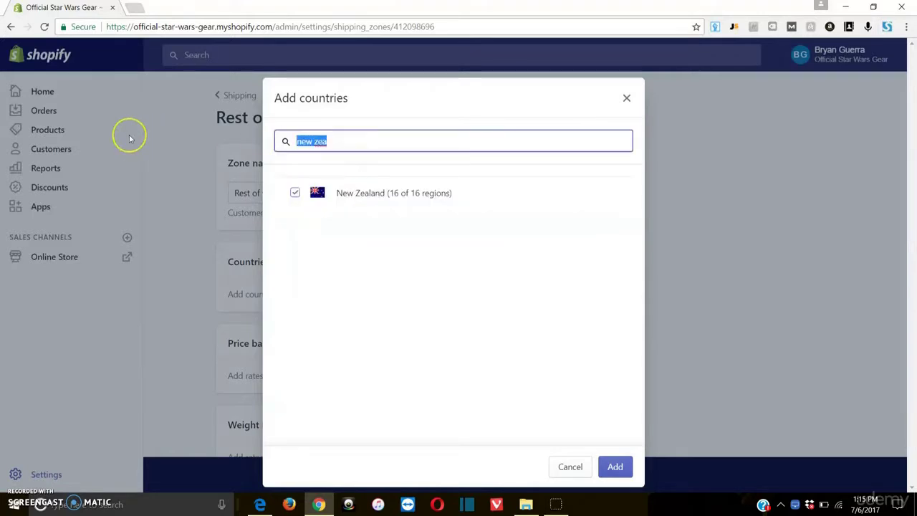
text(aus)
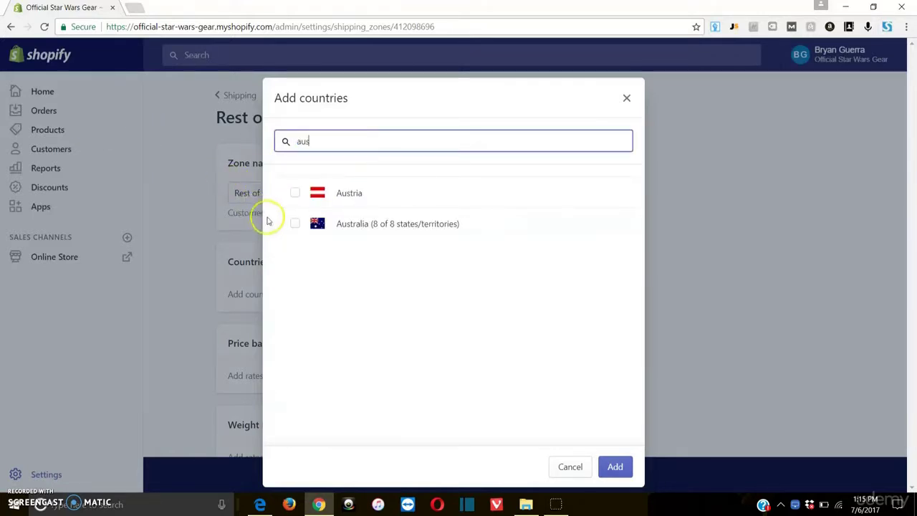
click(295, 224)
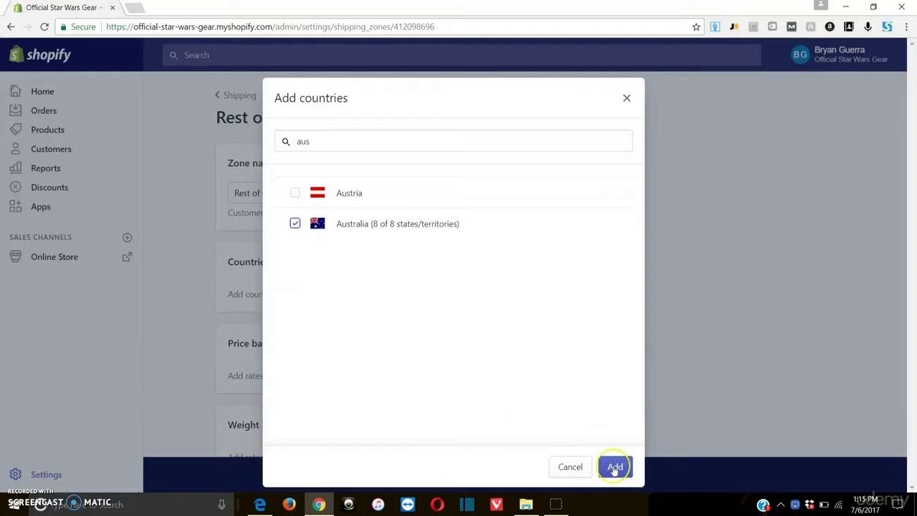
click(614, 466)
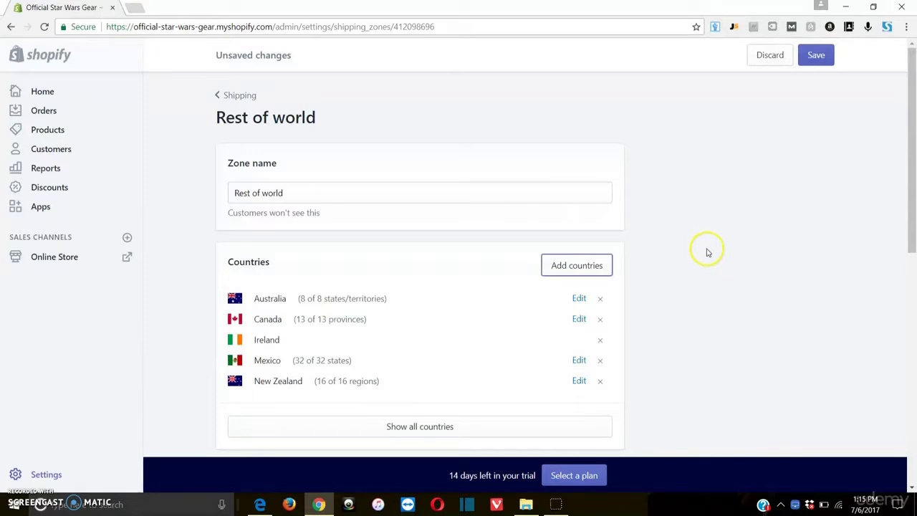
- Save the Rest of world zone with its six countries and go back to Shipping settings
scroll(656, 285, down, 1)
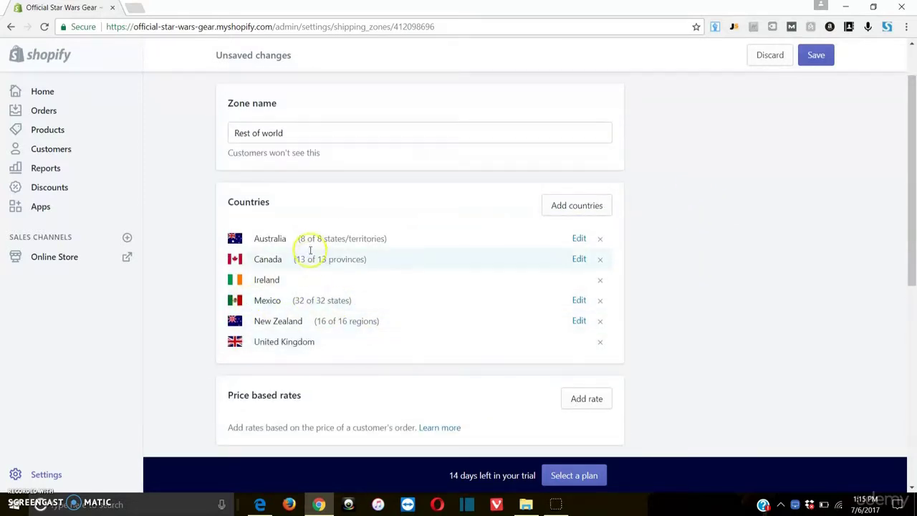
click(565, 203)
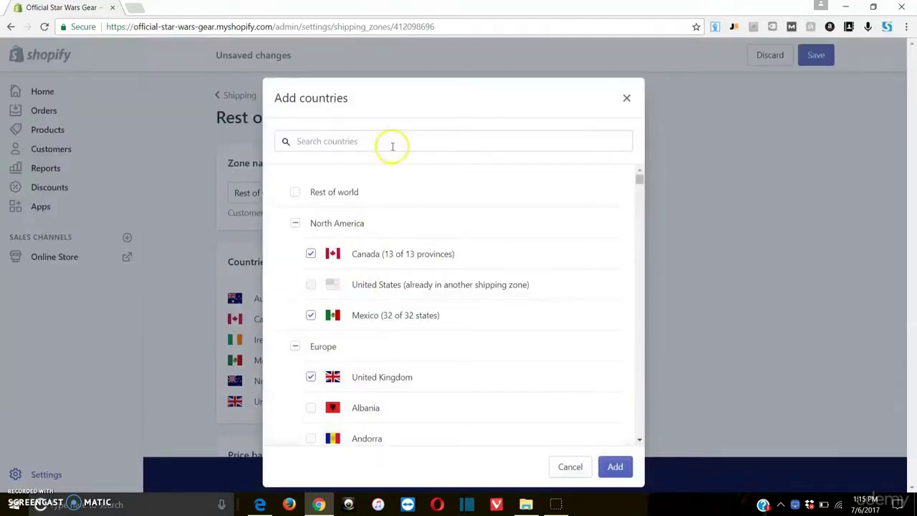
click(570, 469)
click(819, 57)
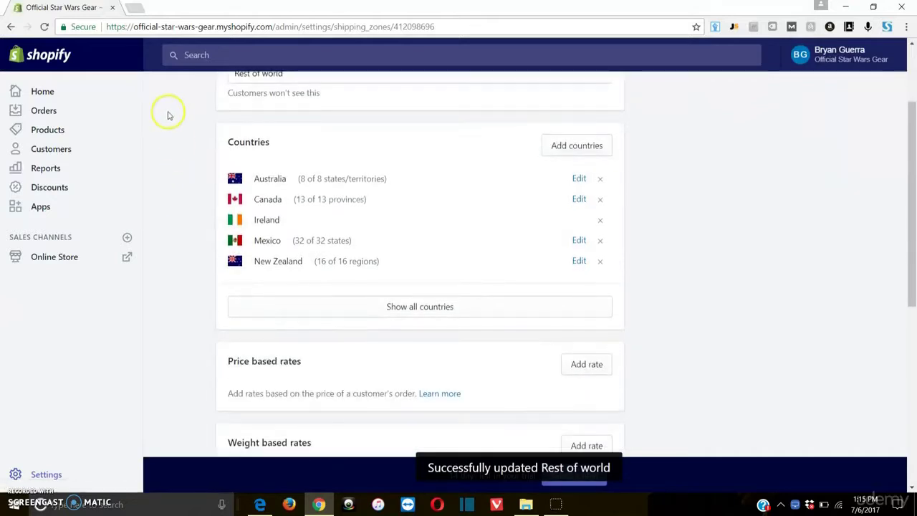
click(239, 96)
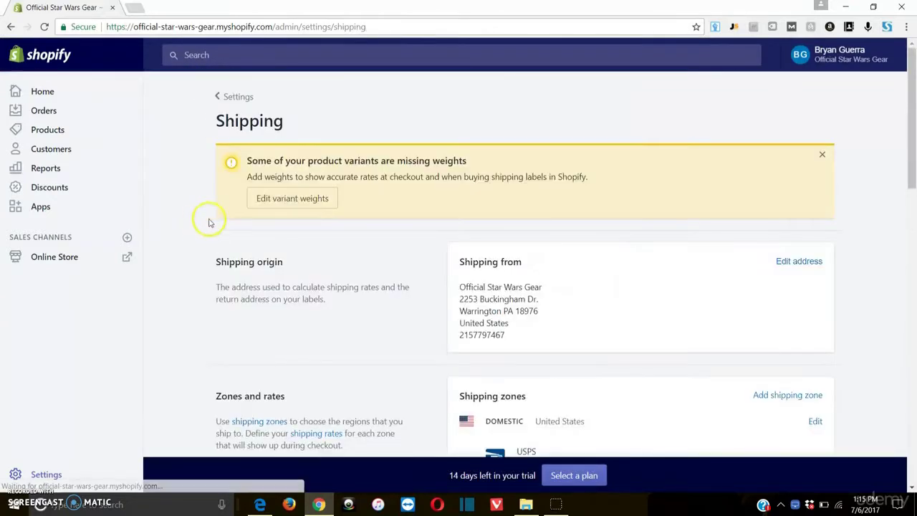
- Look over the shipping zones, label and package sections, then return to the Settings overview
scroll(604, 308, down, 1)
scroll(604, 309, down, 5)
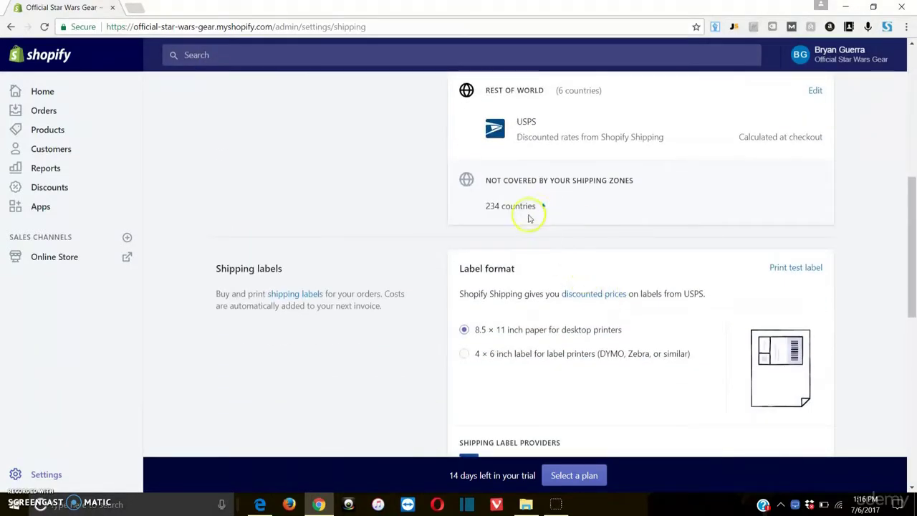
scroll(604, 203, up, 2)
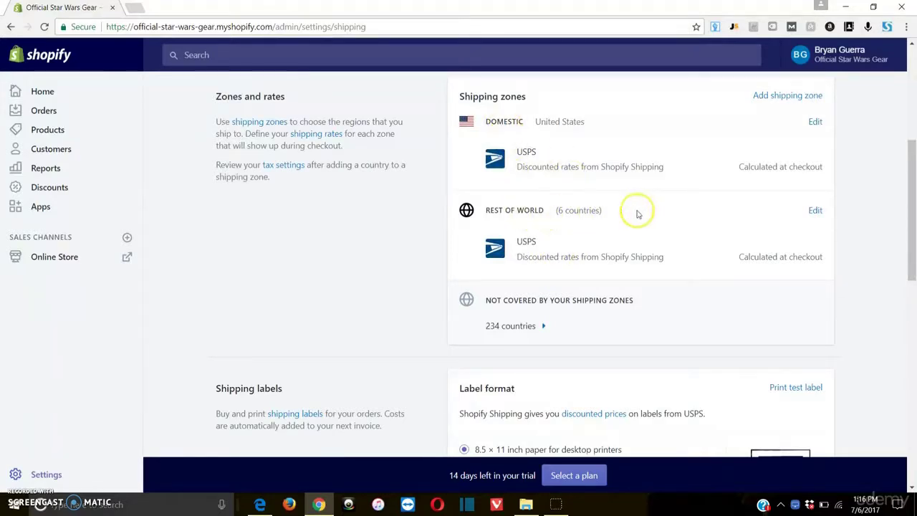
scroll(450, 149, down, 3)
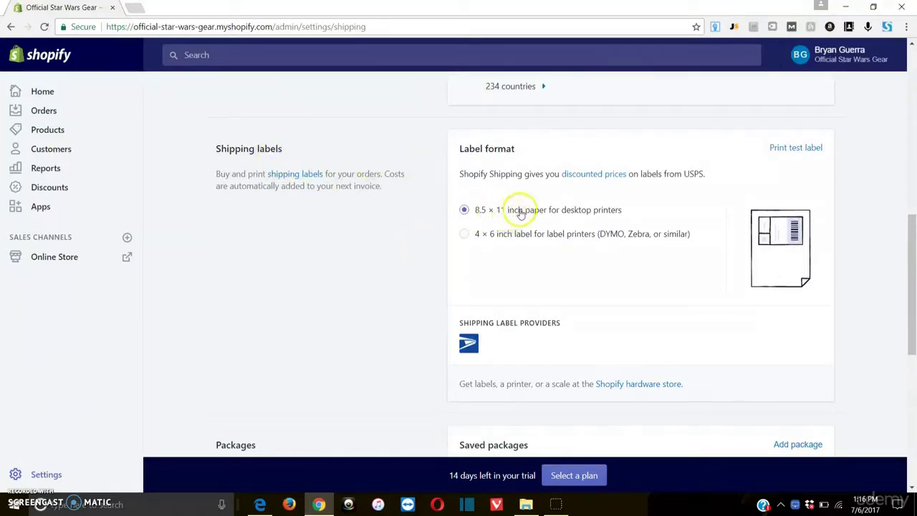
scroll(498, 245, down, 5)
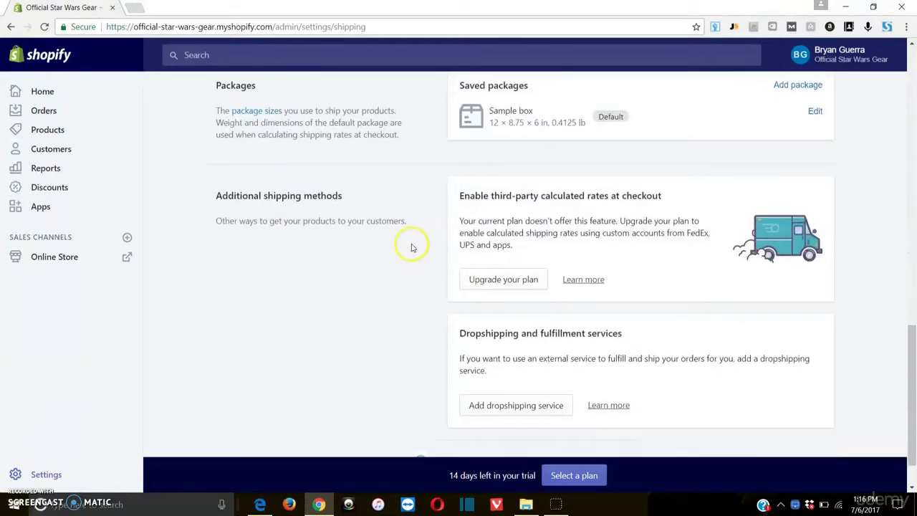
scroll(412, 247, down, 1)
scroll(409, 246, up, 15)
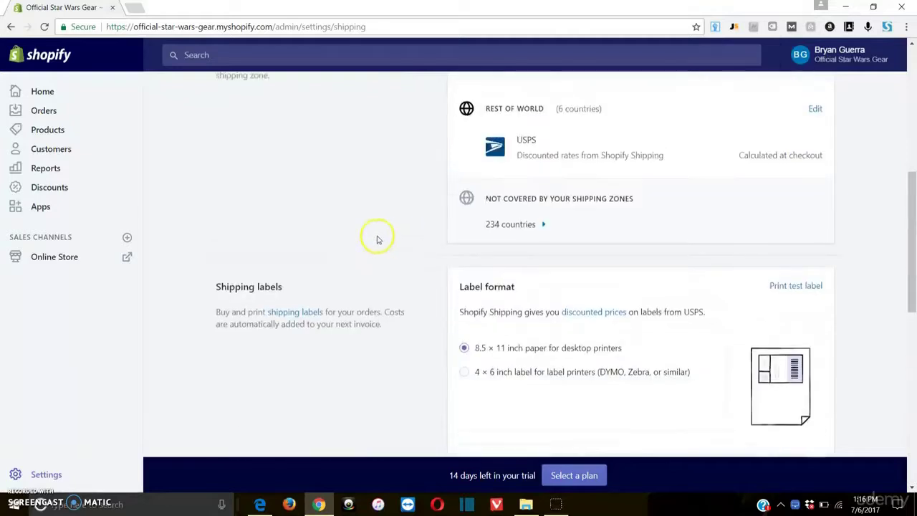
click(219, 96)
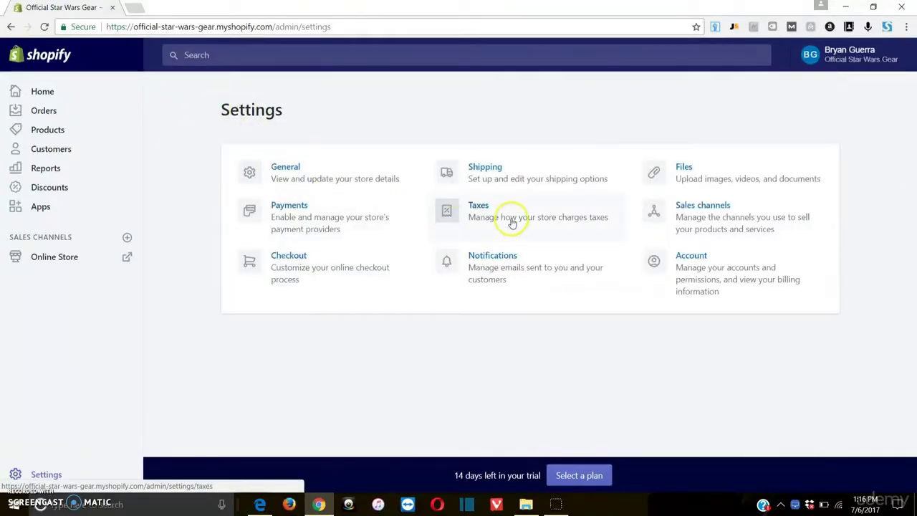
- In Checkout settings, make customer accounts optional
click(308, 257)
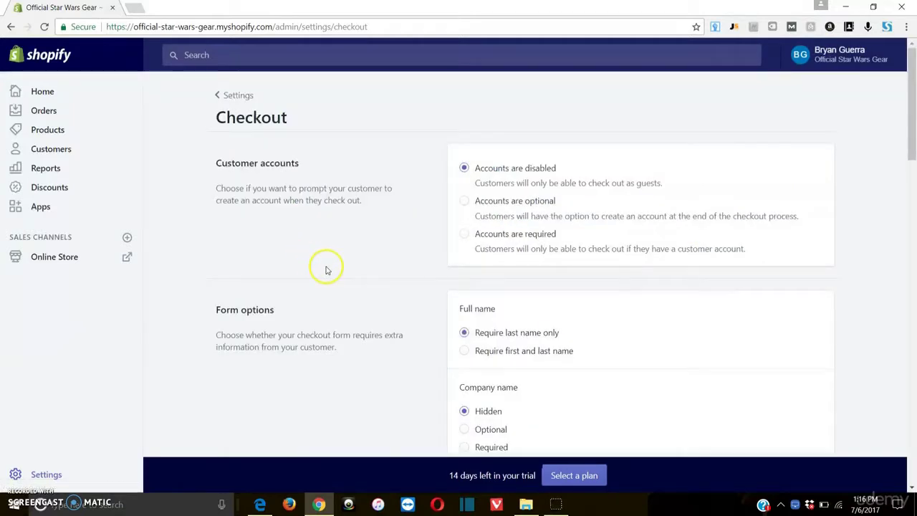
click(465, 203)
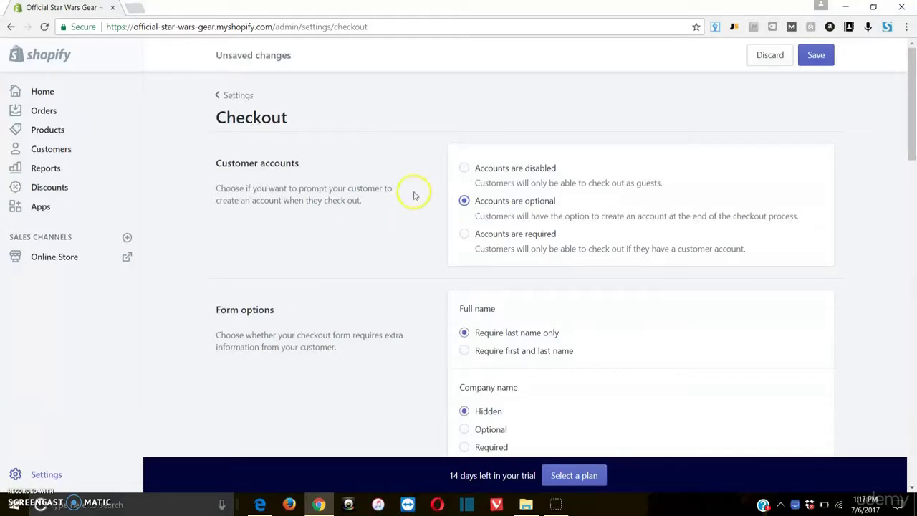
scroll(371, 248, down, 1)
scroll(366, 255, down, 2)
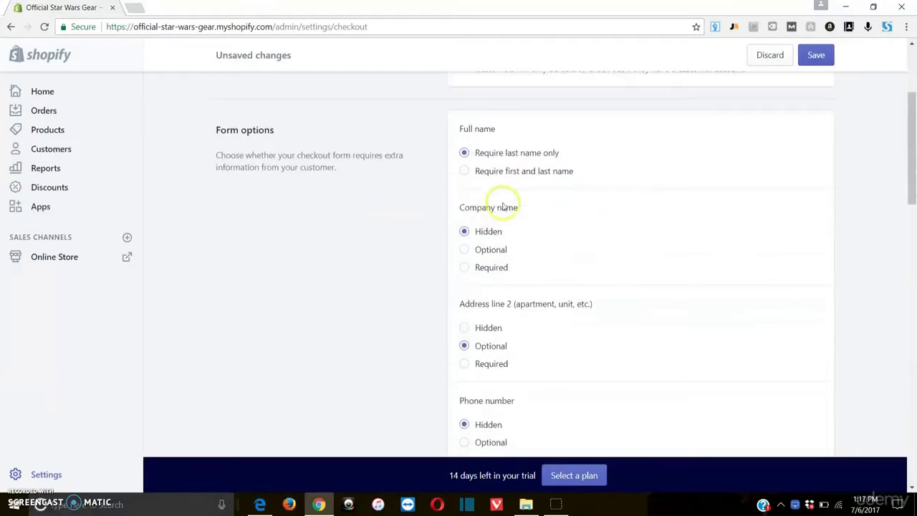
scroll(473, 190, up, 3)
scroll(464, 208, down, 2)
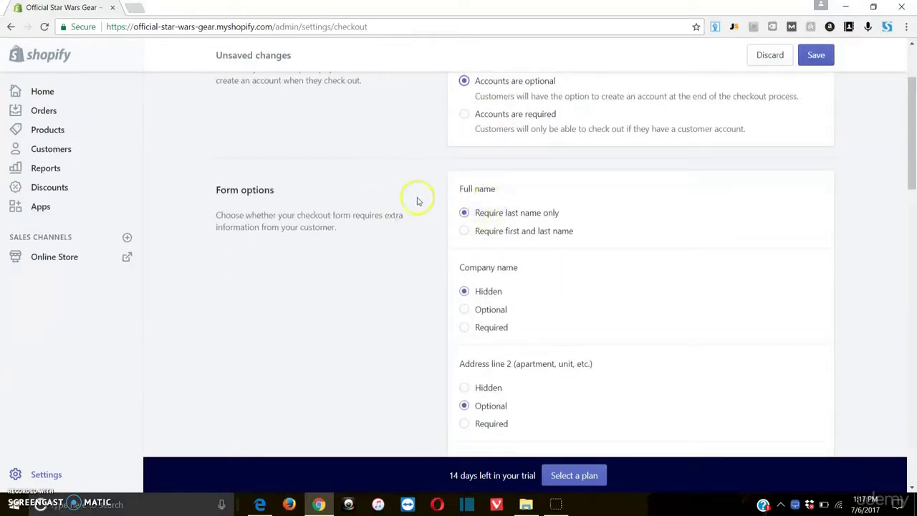
- Require first and last name, and have customers agree to promotional emails by default
click(463, 233)
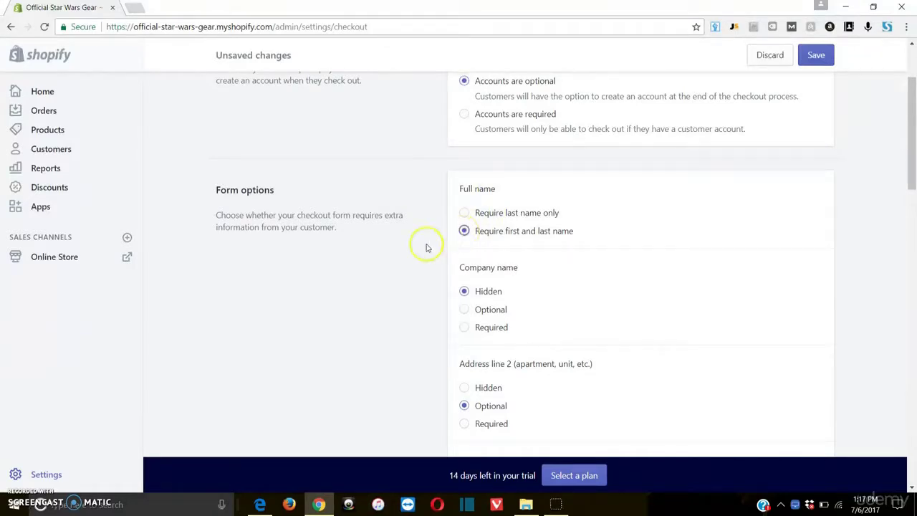
scroll(404, 243, down, 1)
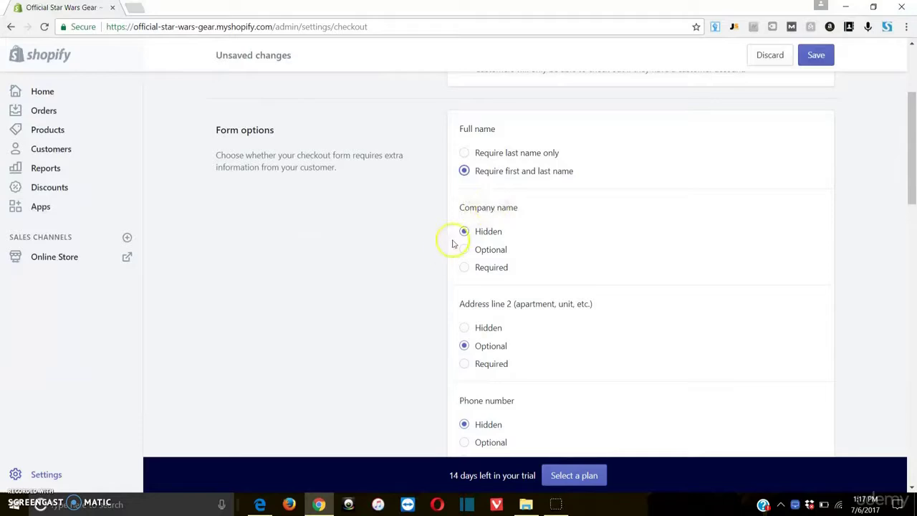
scroll(448, 237, down, 2)
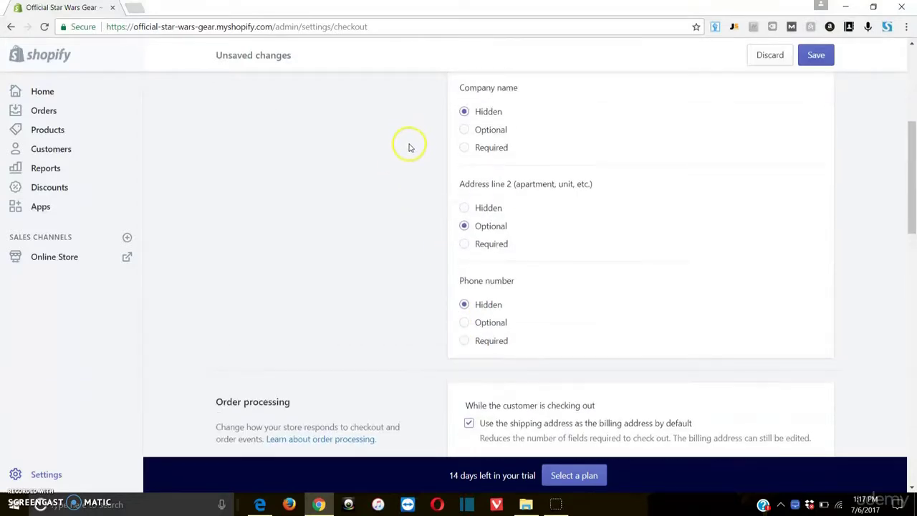
scroll(409, 154, up, 1)
scroll(405, 183, down, 3)
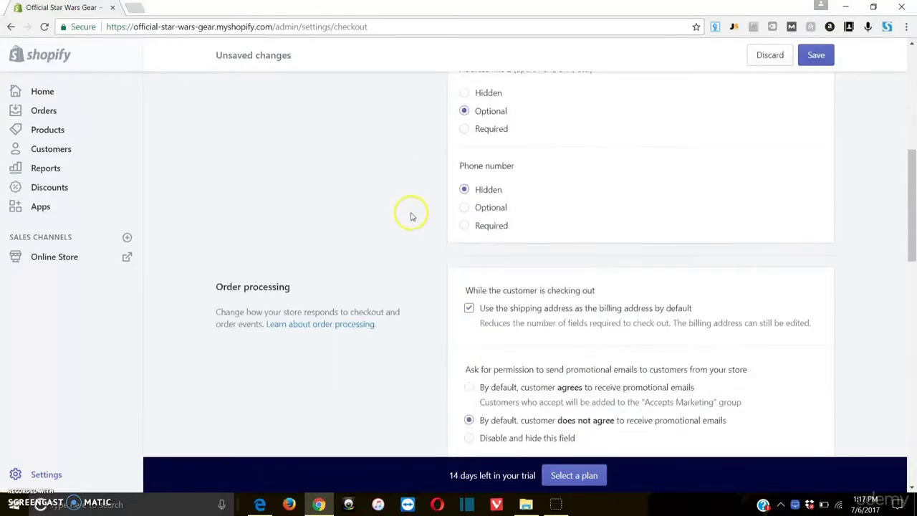
scroll(411, 216, down, 2)
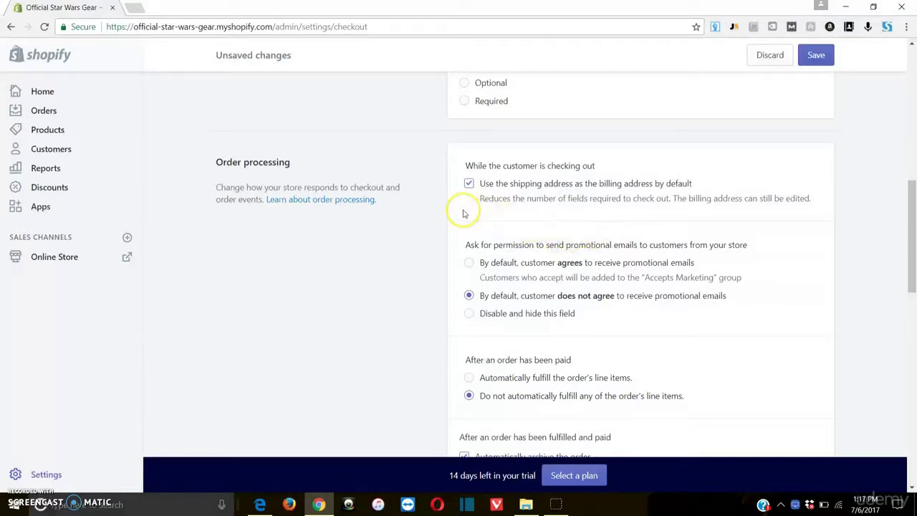
scroll(438, 179, down, 1)
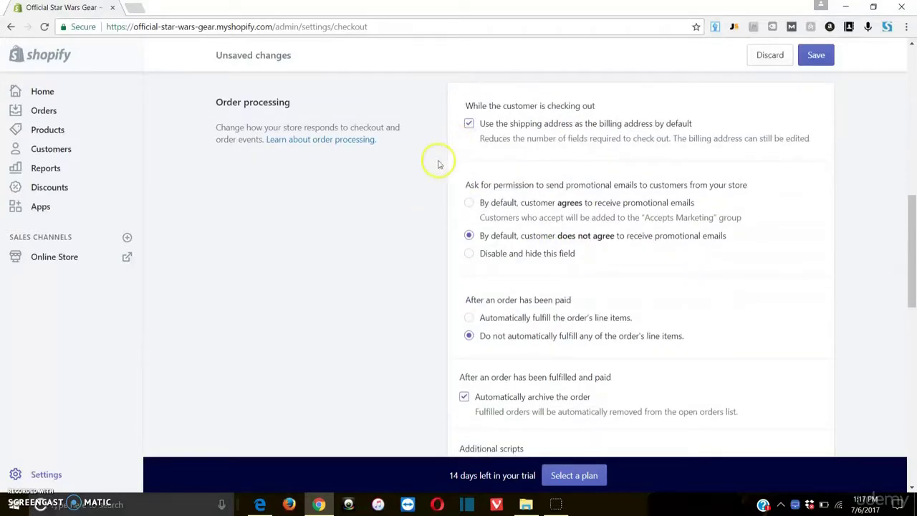
click(470, 203)
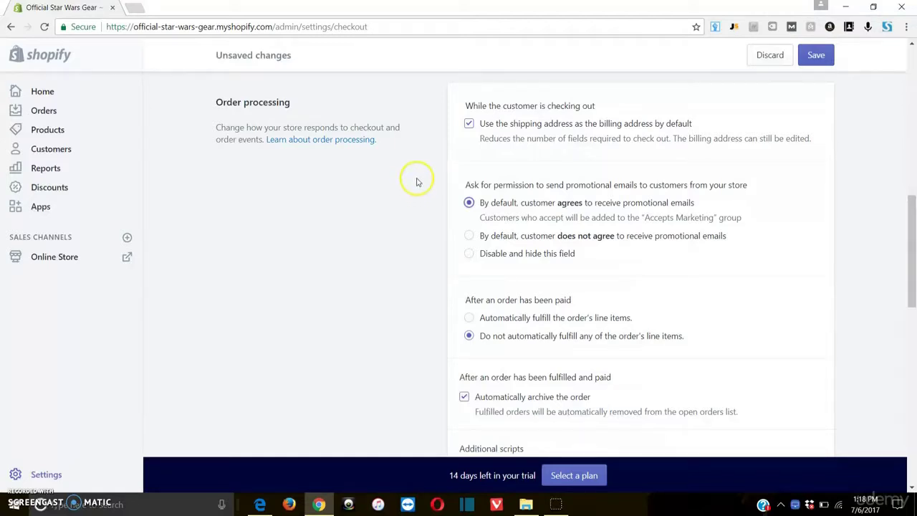
scroll(419, 183, down, 2)
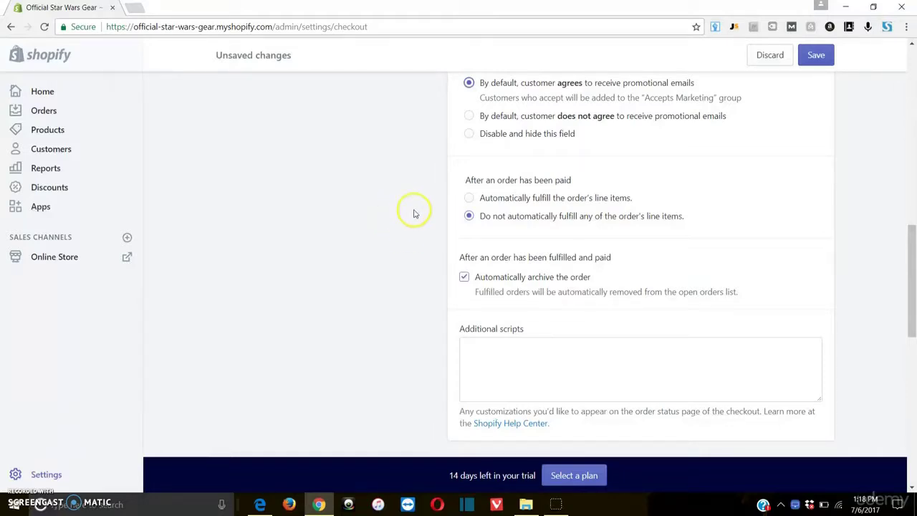
scroll(368, 253, down, 1)
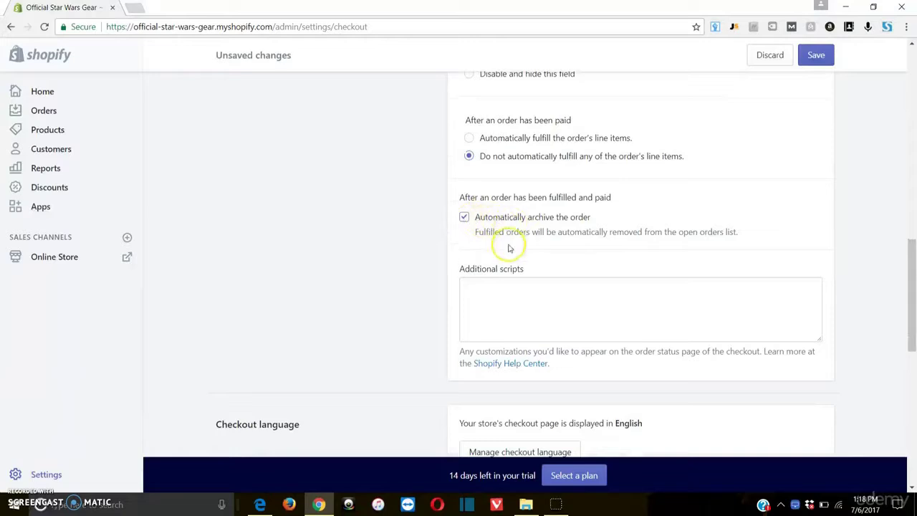
- Generate a sample refund policy covering exchanges, gifts and return shipping
scroll(508, 248, down, 4)
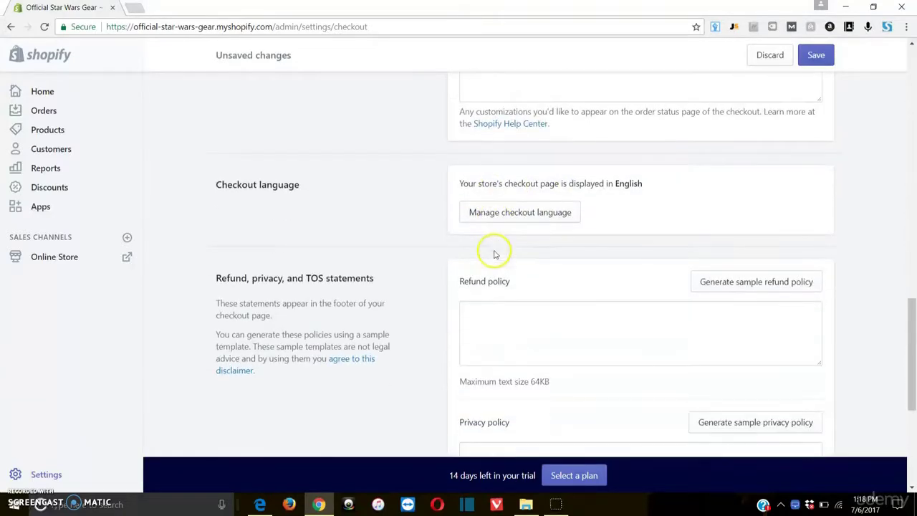
scroll(778, 221, down, 1)
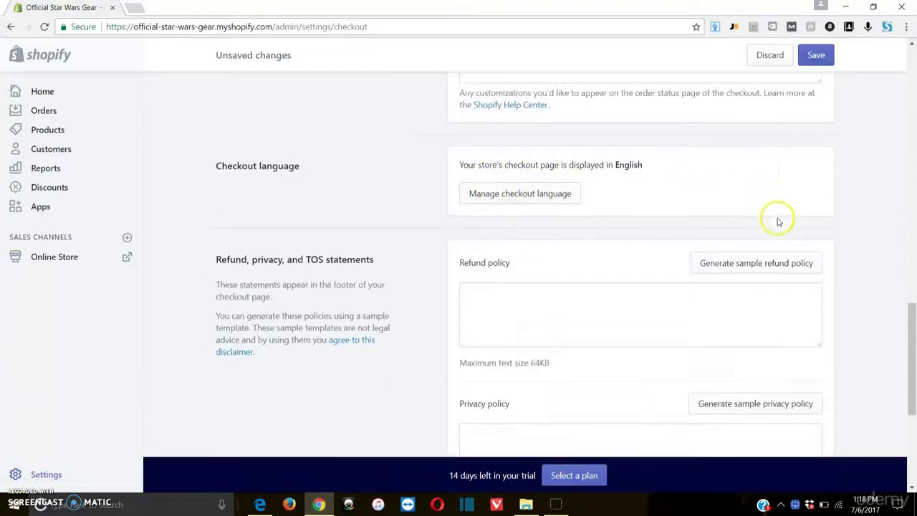
scroll(778, 222, down, 2)
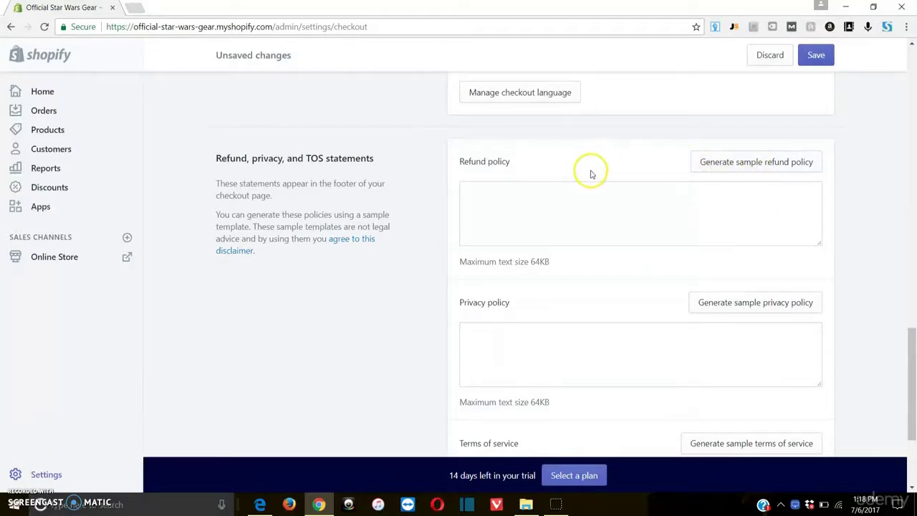
click(749, 170)
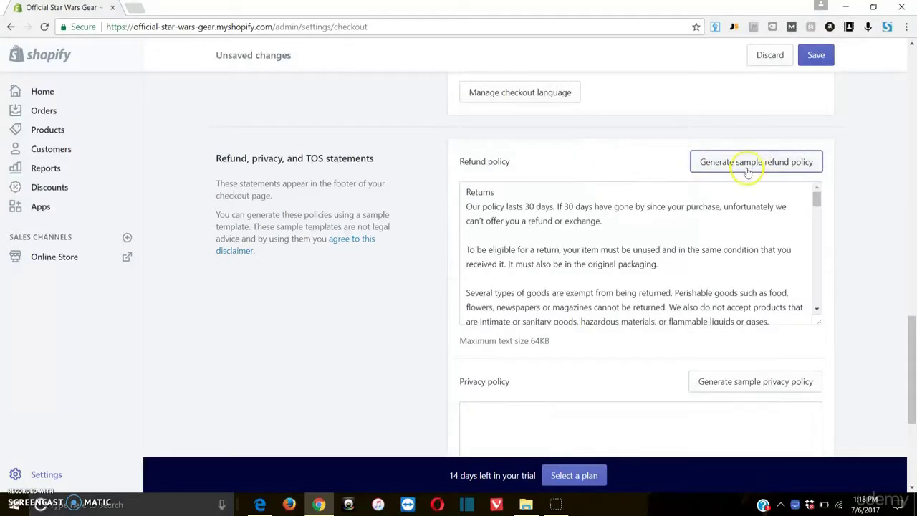
scroll(513, 215, down, 2)
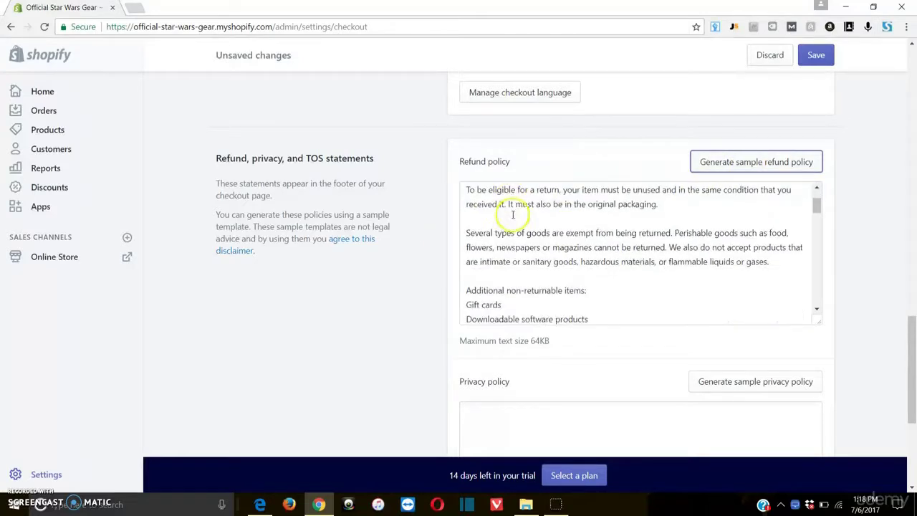
scroll(513, 215, down, 6)
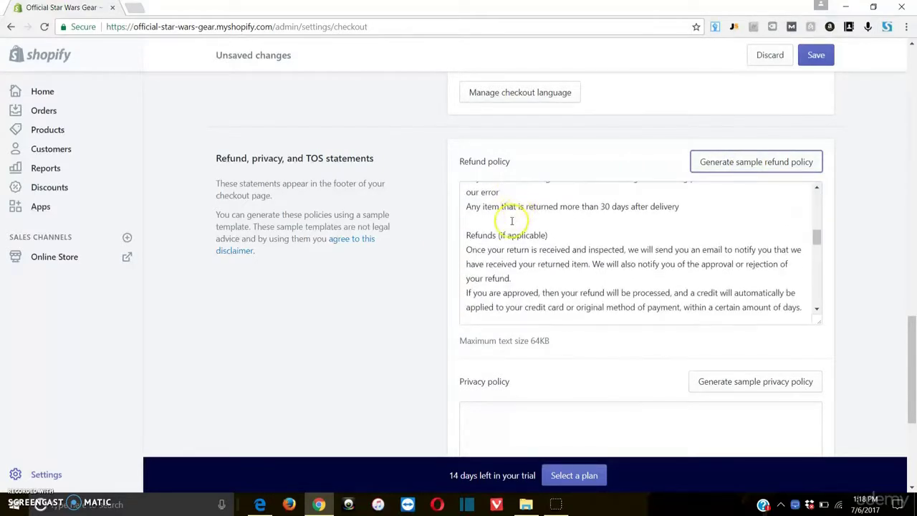
scroll(543, 223, down, 6)
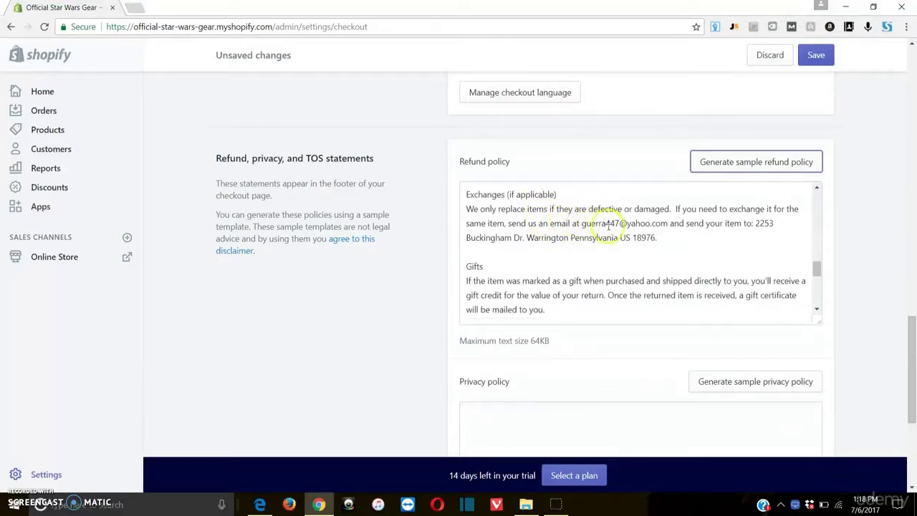
scroll(607, 224, down, 3)
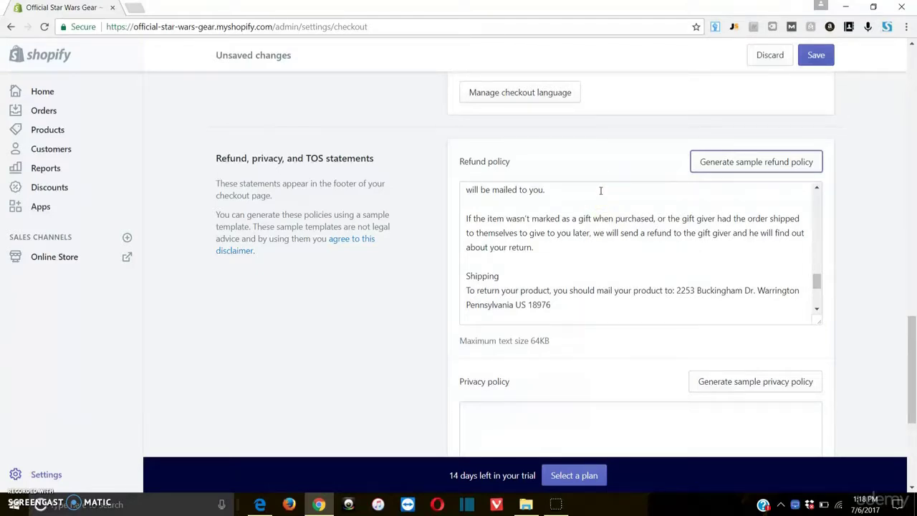
- Add blank lines in the refund policy after the 'will be mailed to you.' paragraph
click(600, 190)
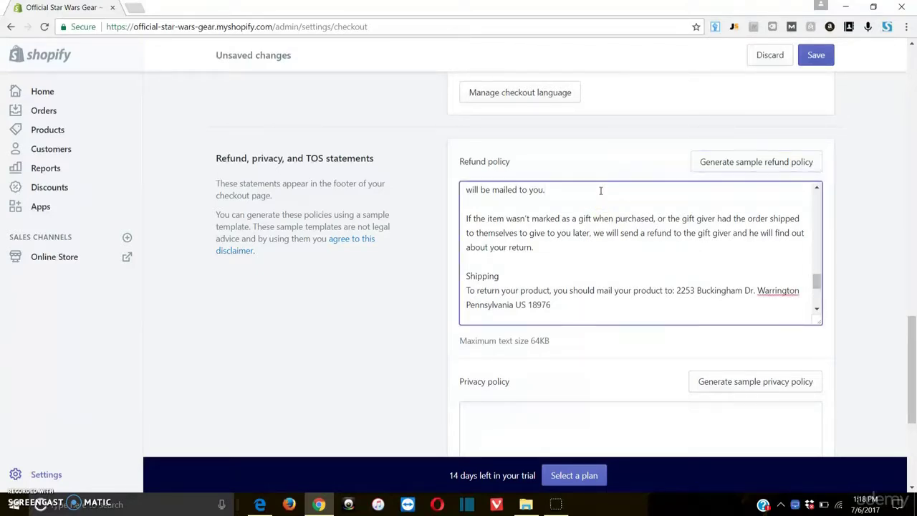
scroll(601, 190, up, 1)
key(Return)
key(Return)
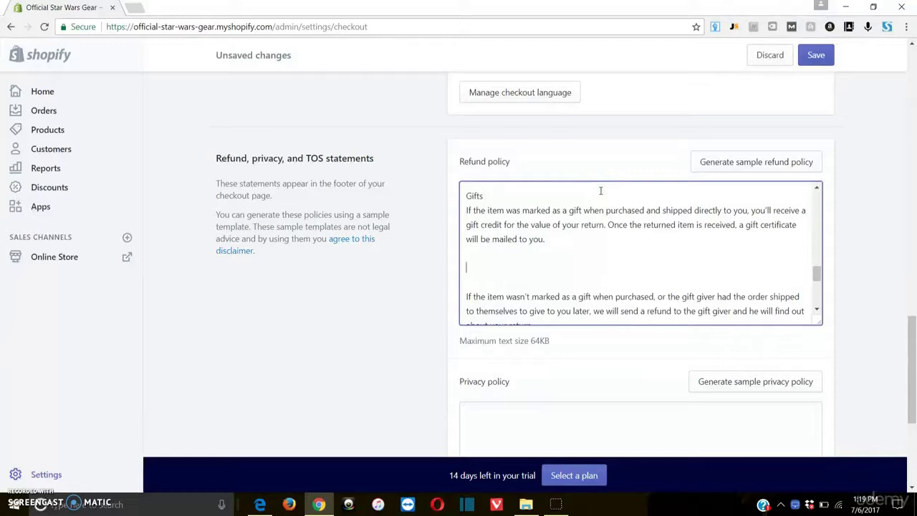
scroll(493, 201, up, 3)
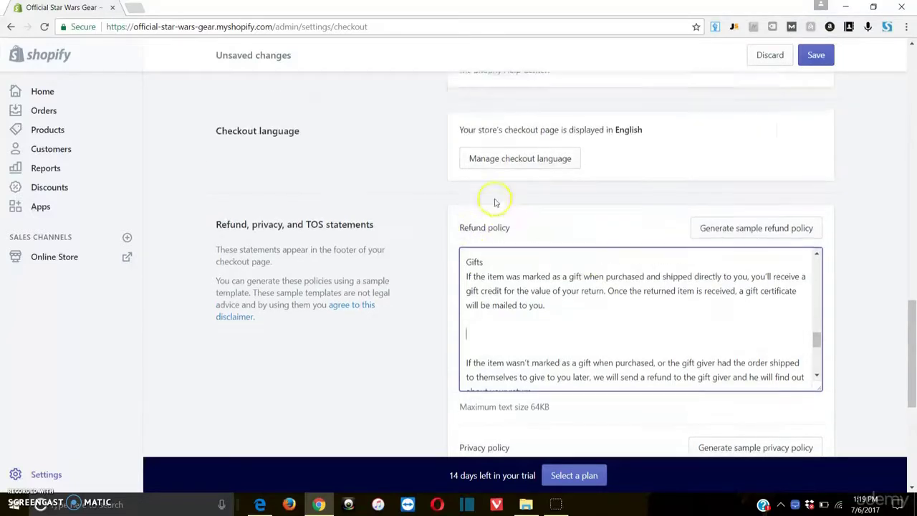
click(859, 290)
scroll(833, 296, down, 3)
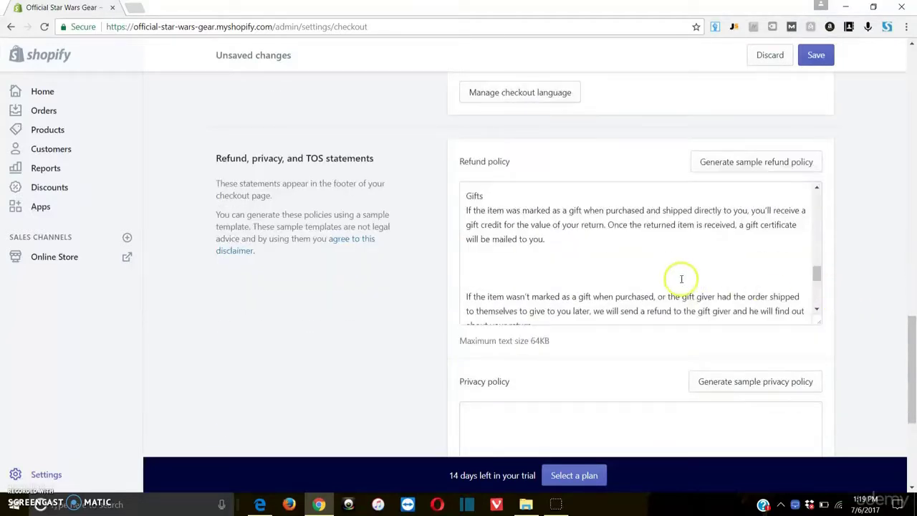
scroll(677, 280, up, 1)
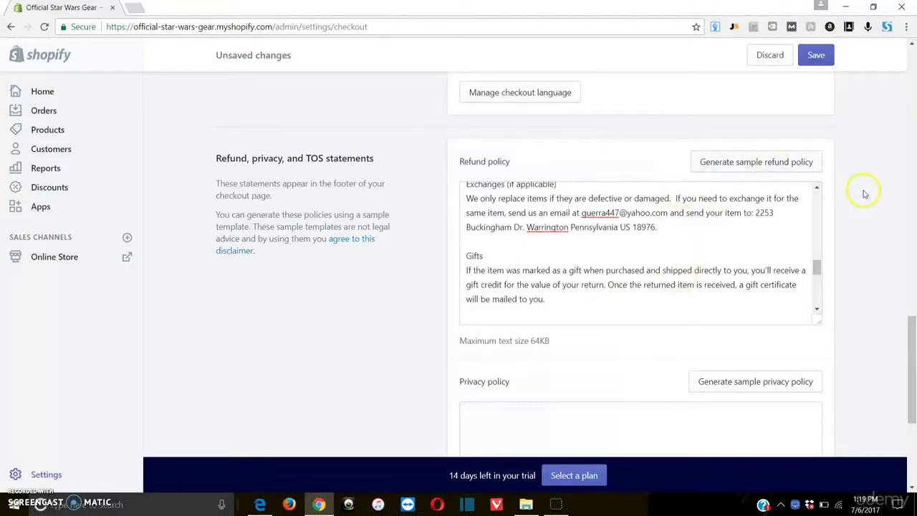
scroll(864, 194, down, 3)
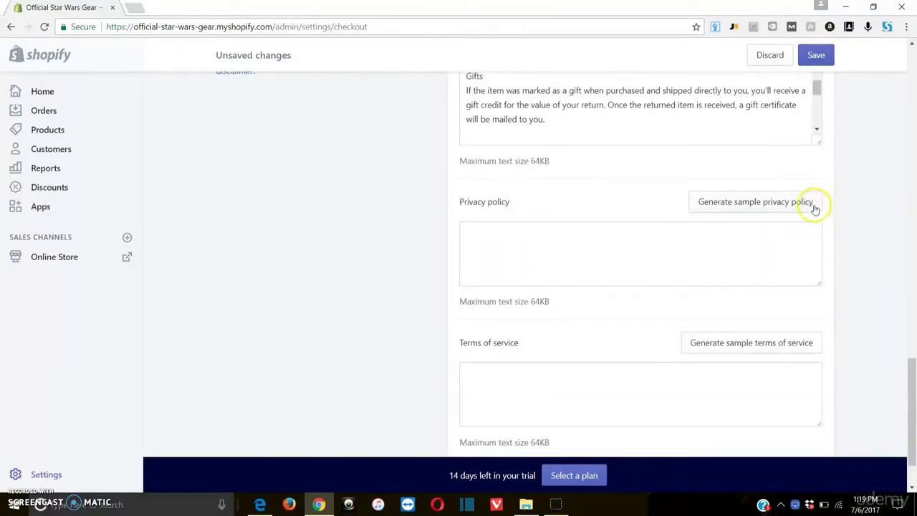
- Generate a sample privacy policy and sample terms of service
click(753, 208)
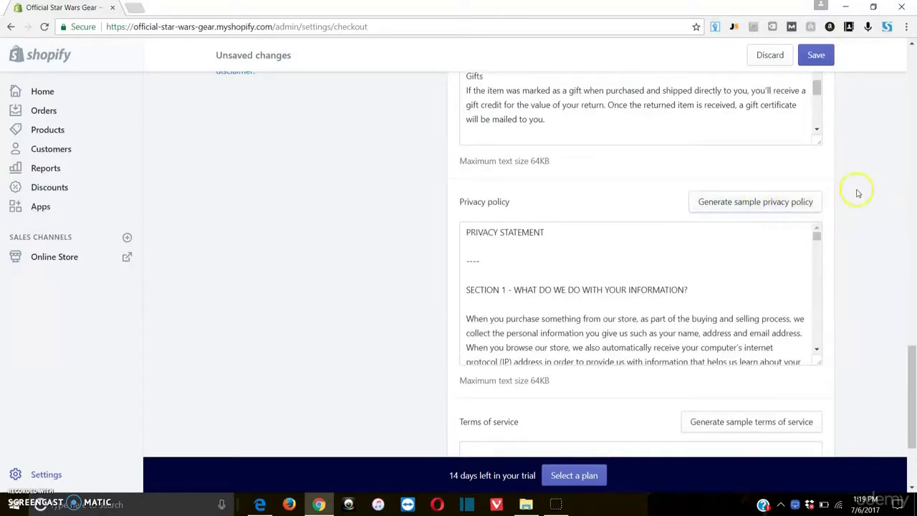
scroll(858, 193, down, 2)
click(733, 281)
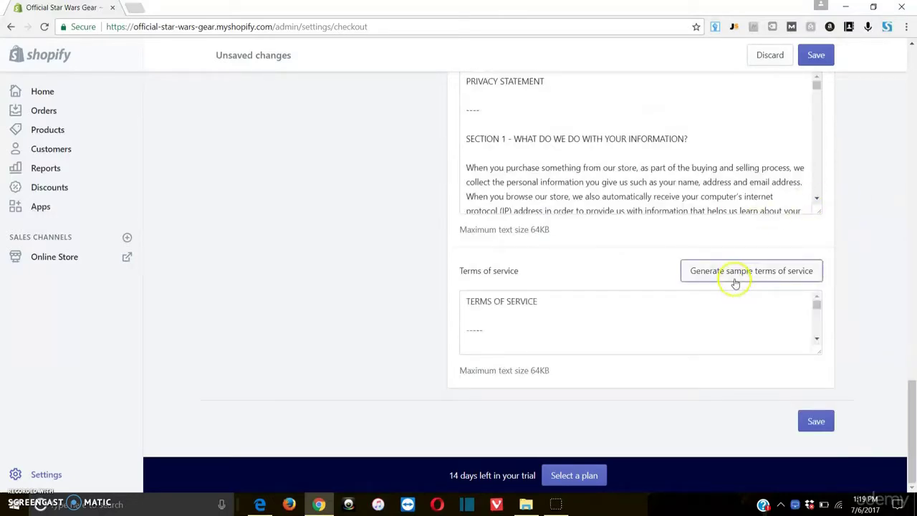
scroll(801, 319, up, 5)
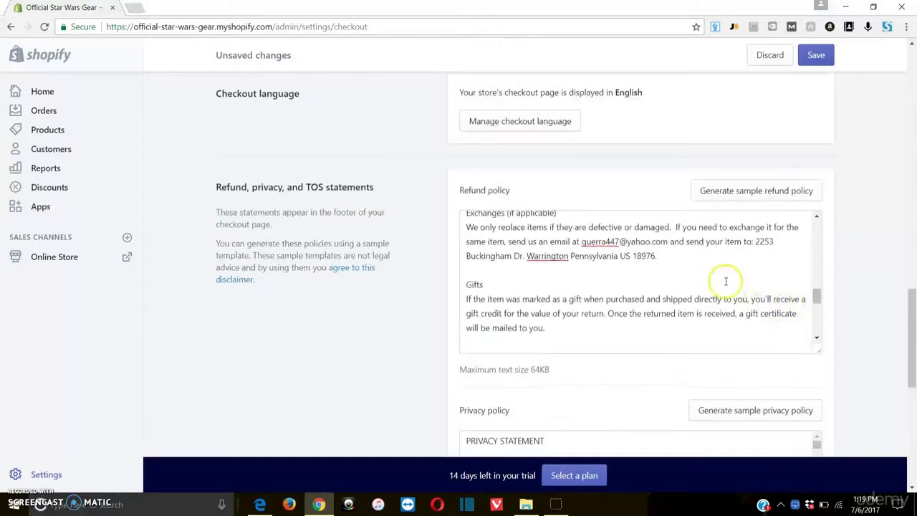
scroll(726, 281, up, 3)
- Save the checkout settings with the new policies
scroll(874, 263, down, 2)
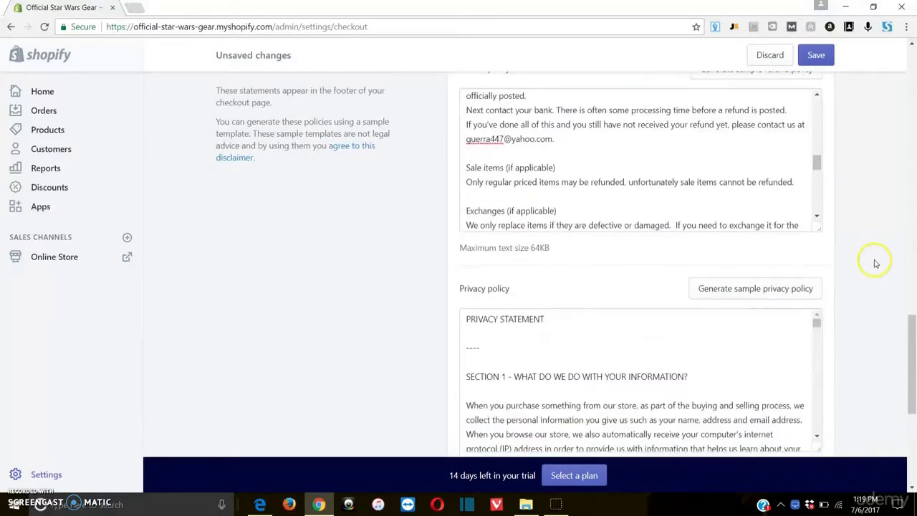
scroll(874, 263, down, 4)
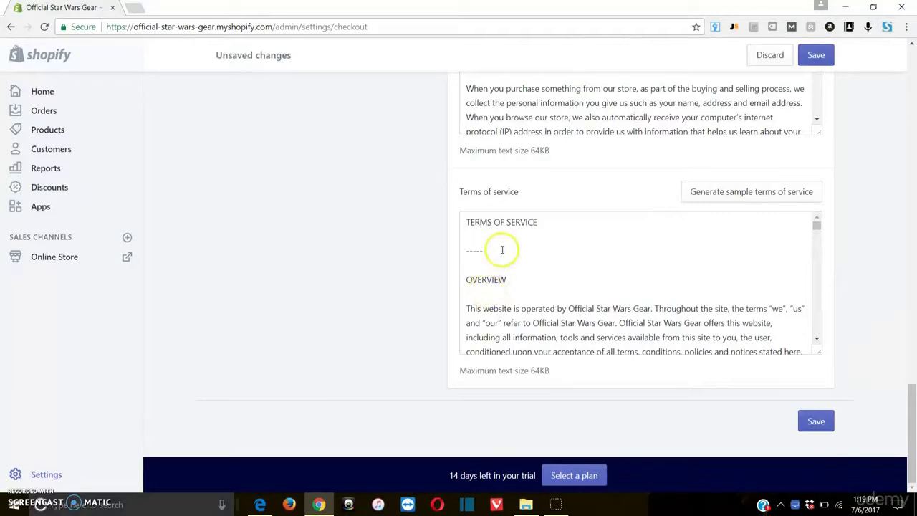
scroll(586, 316, down, 3)
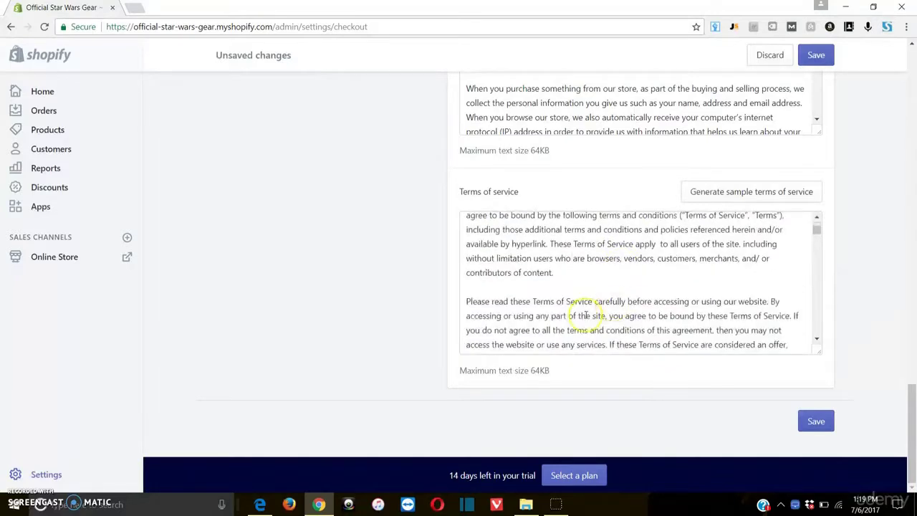
click(816, 421)
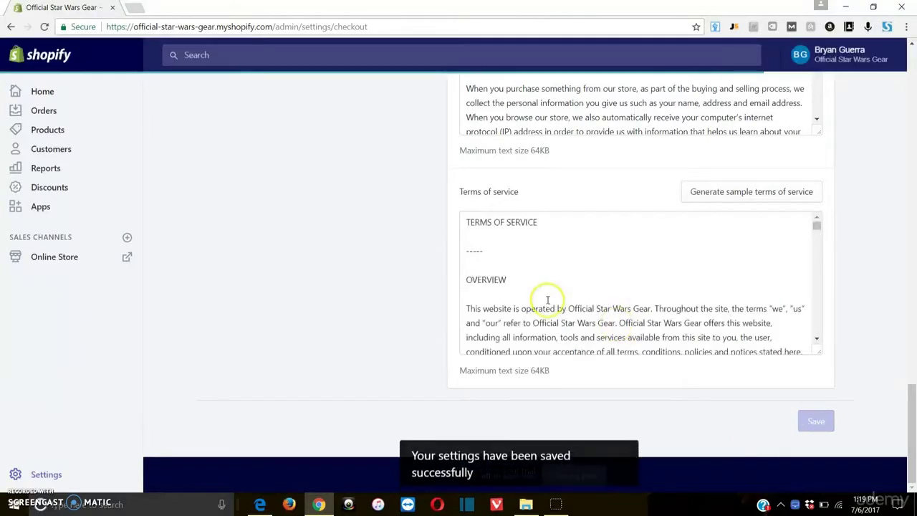
scroll(393, 255, up, 15)
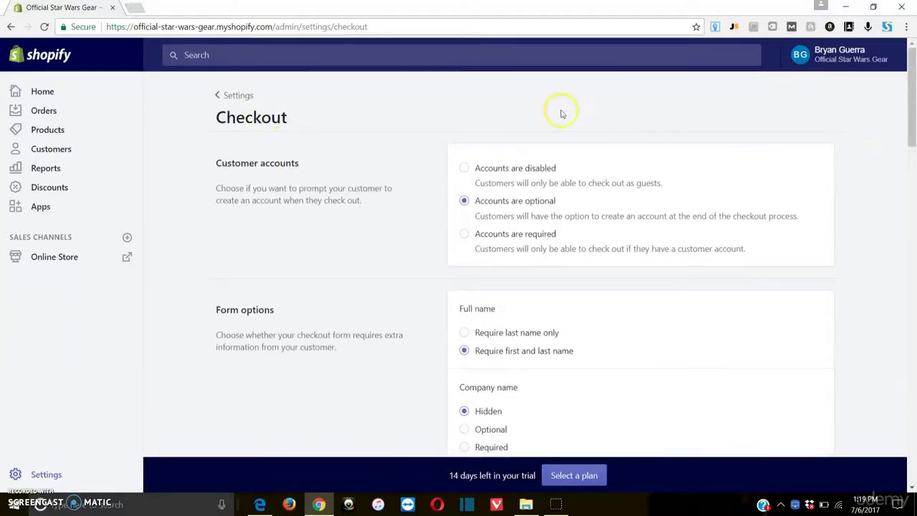
- In Taxes, enable 'All taxes are included in my prices', save, and return to Settings
click(238, 97)
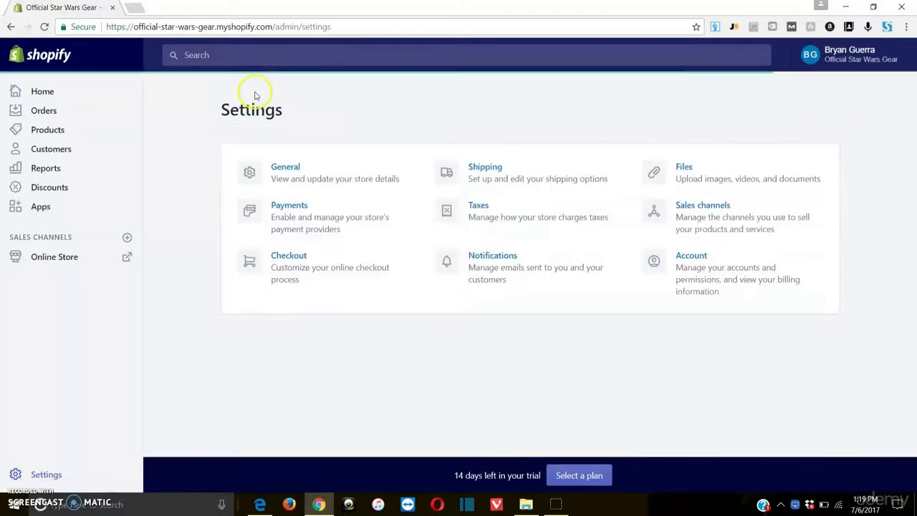
click(478, 208)
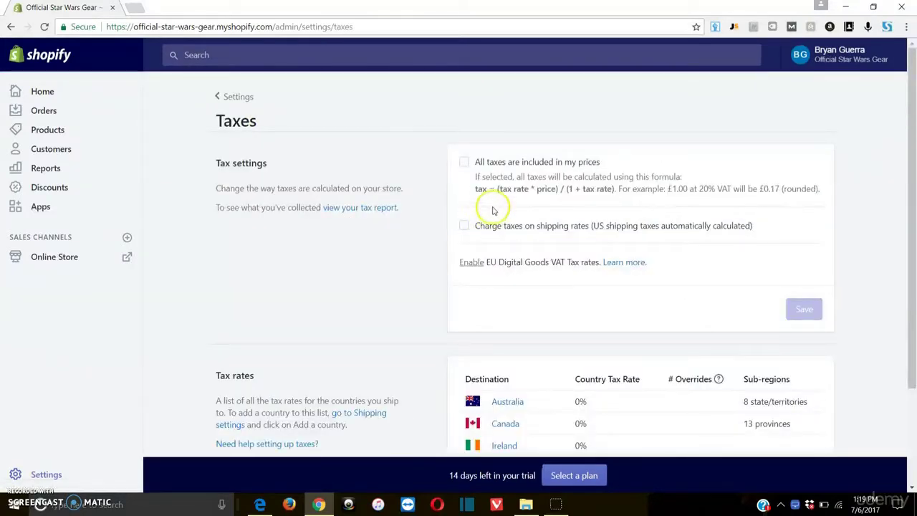
click(465, 164)
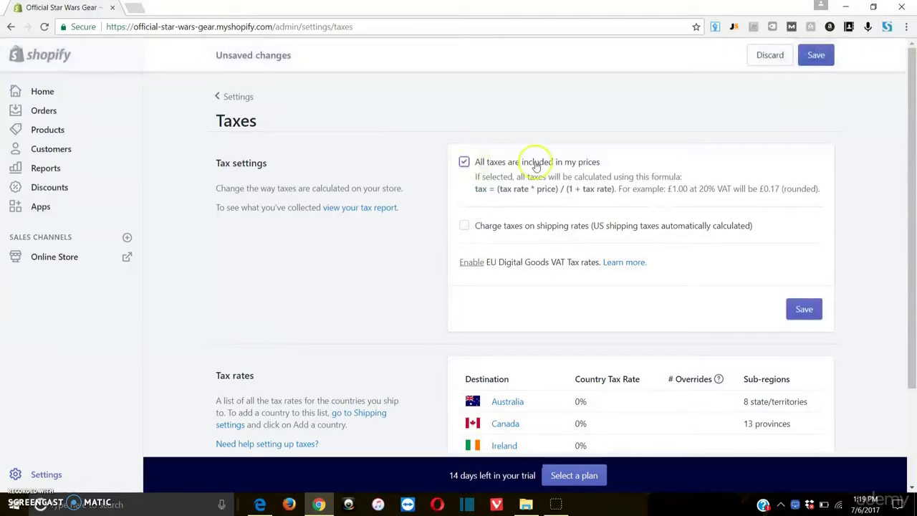
click(487, 229)
click(466, 177)
scroll(467, 213, down, 2)
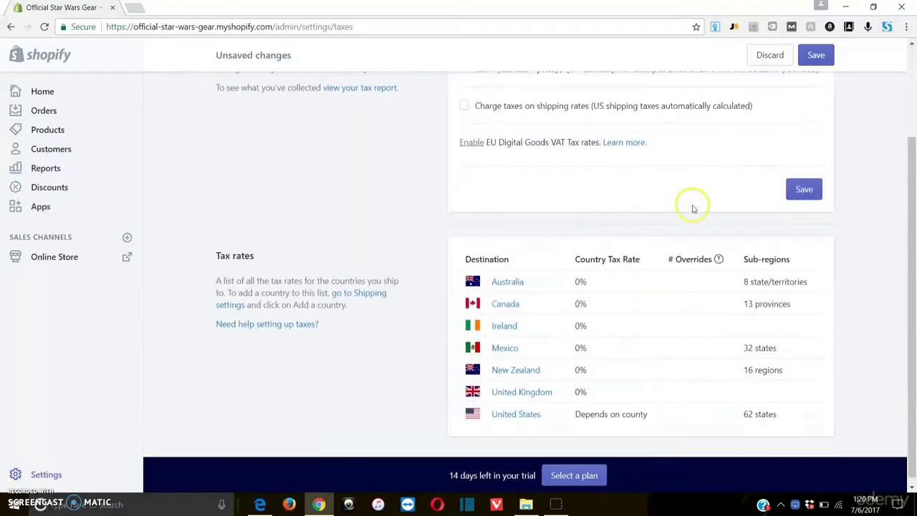
click(806, 192)
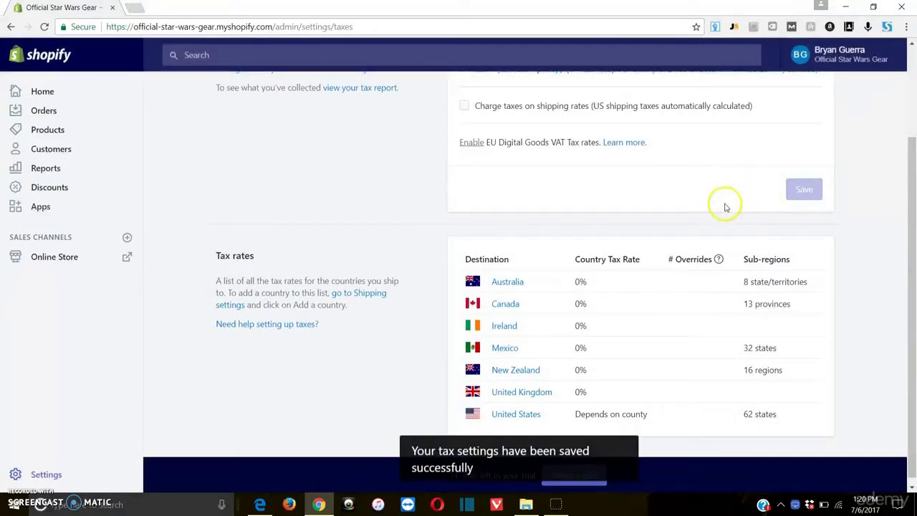
scroll(491, 293, up, 3)
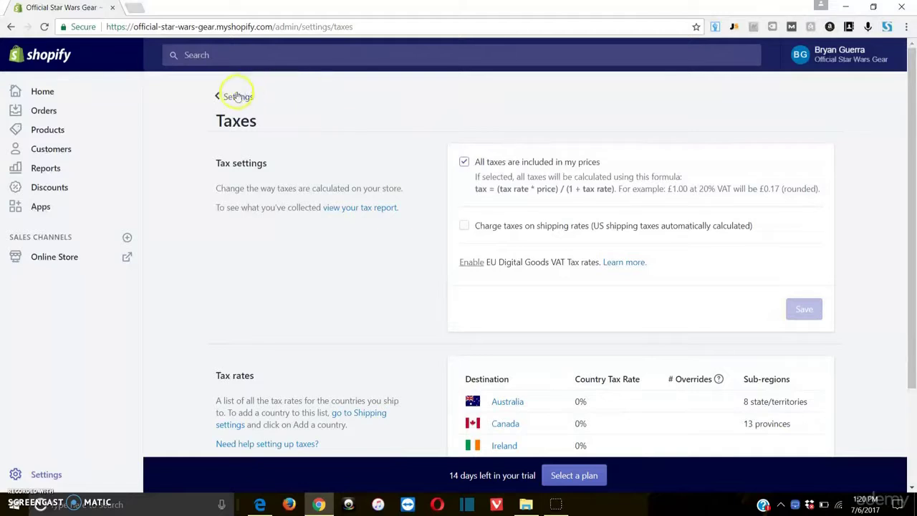
click(222, 96)
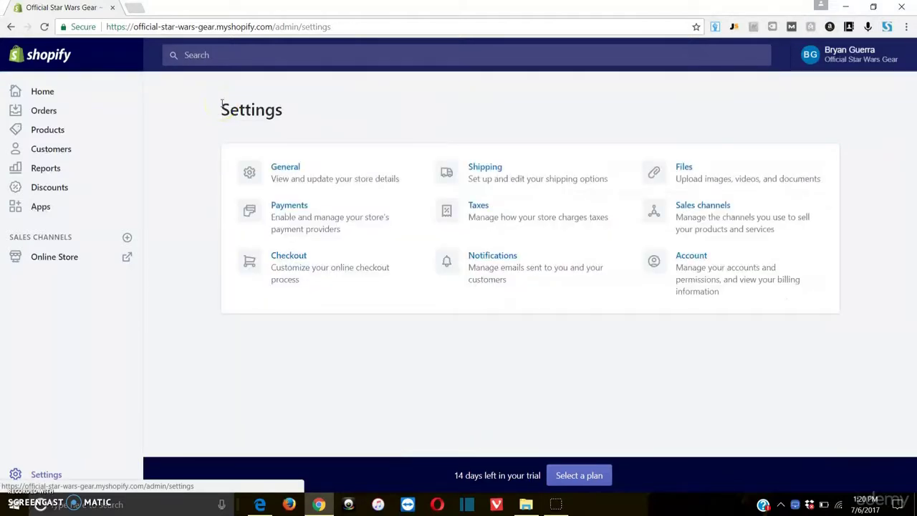
- Glance at Notifications settings, then go to Online Store > Pages
click(497, 267)
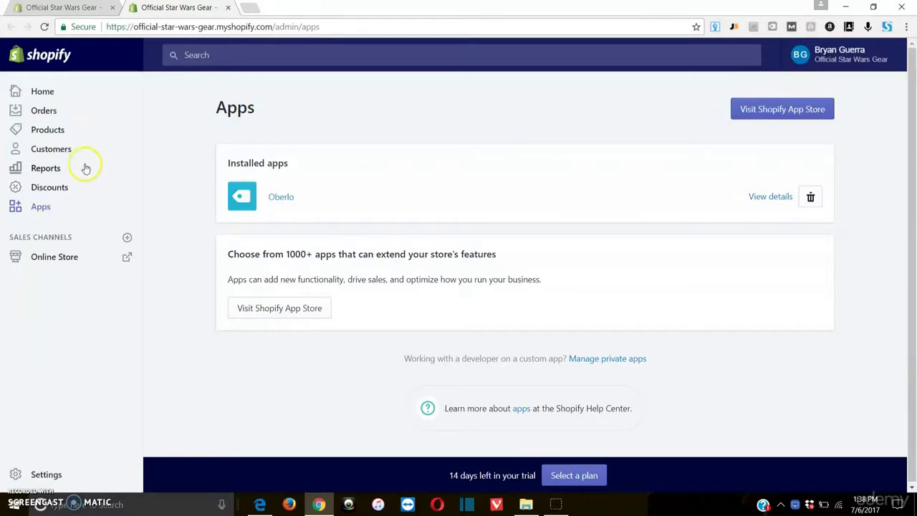
click(68, 259)
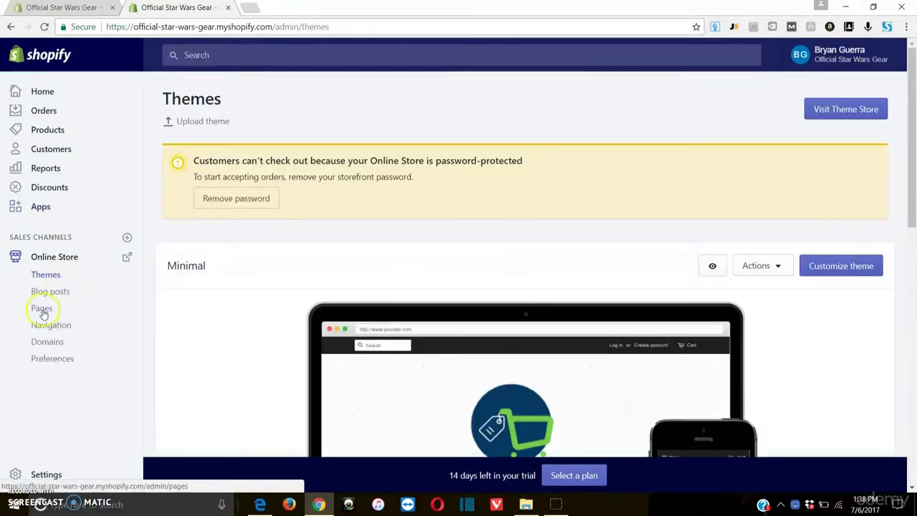
click(42, 310)
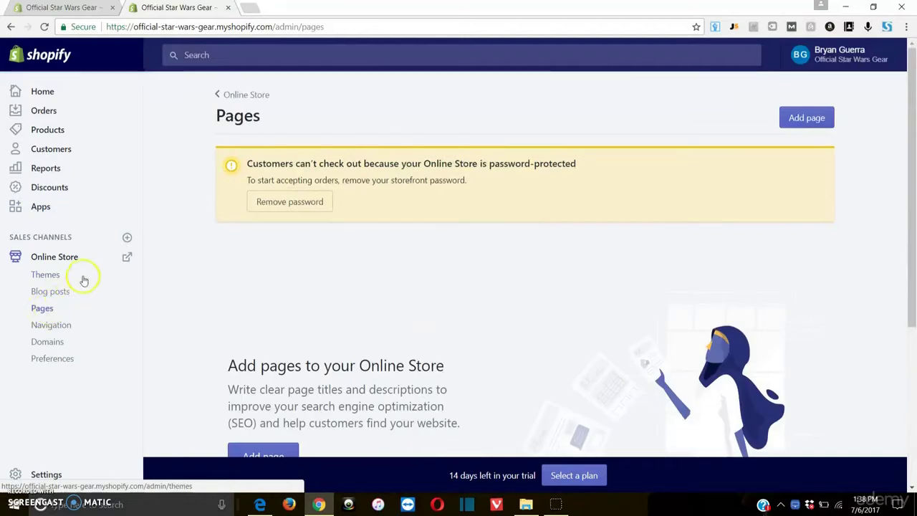
- Start a new page with the default template and title it 'About Us'
click(807, 117)
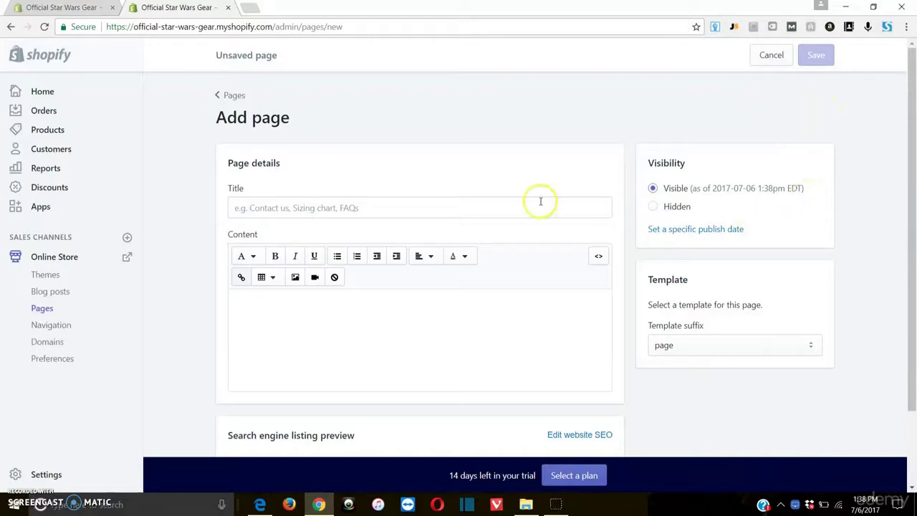
scroll(444, 222, down, 1)
scroll(379, 194, up, 1)
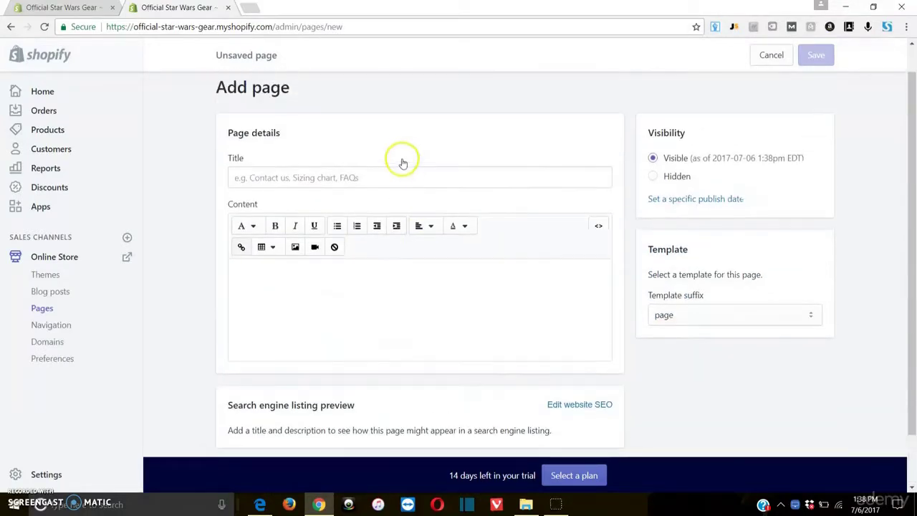
click(789, 315)
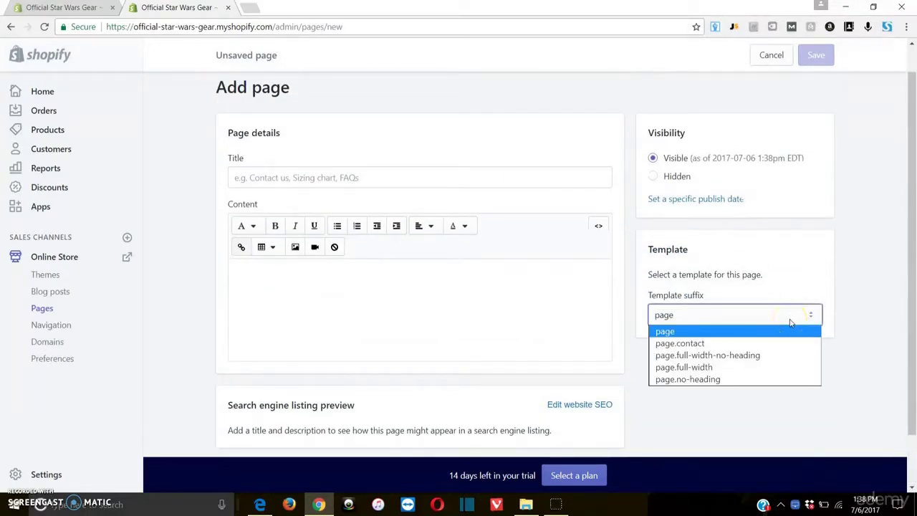
click(710, 293)
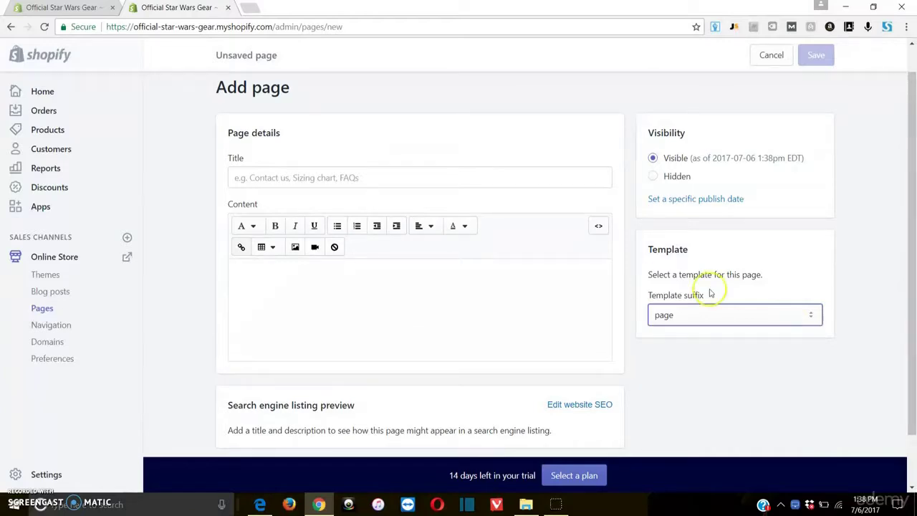
click(470, 184)
text(About Us)
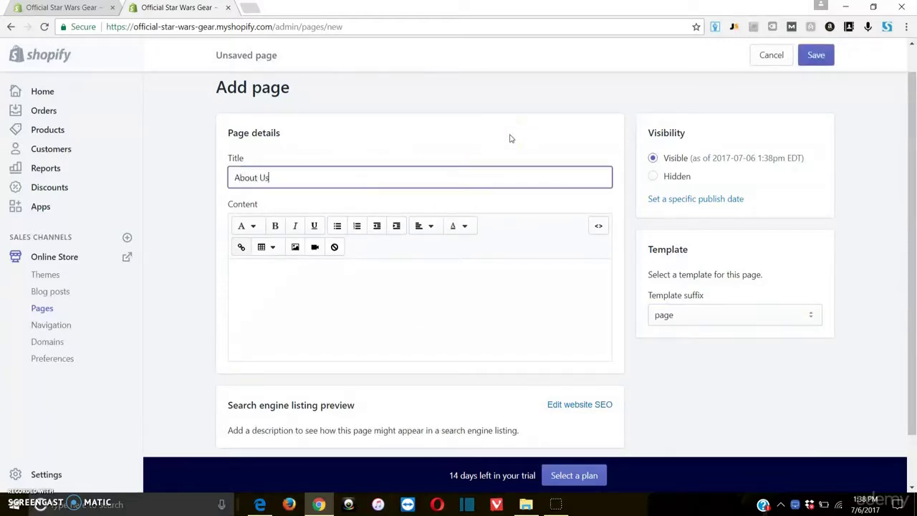
- Insert an image into the page content, selecting the uploaded store logo
click(382, 287)
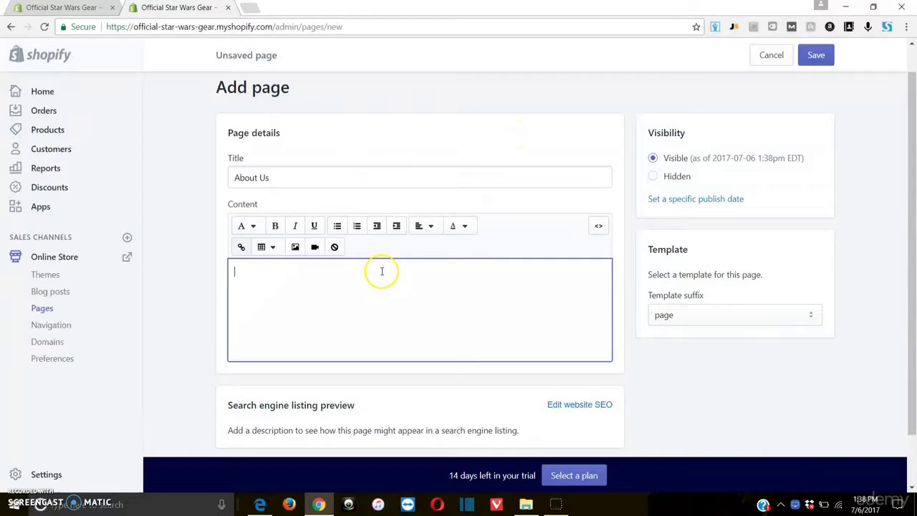
click(383, 273)
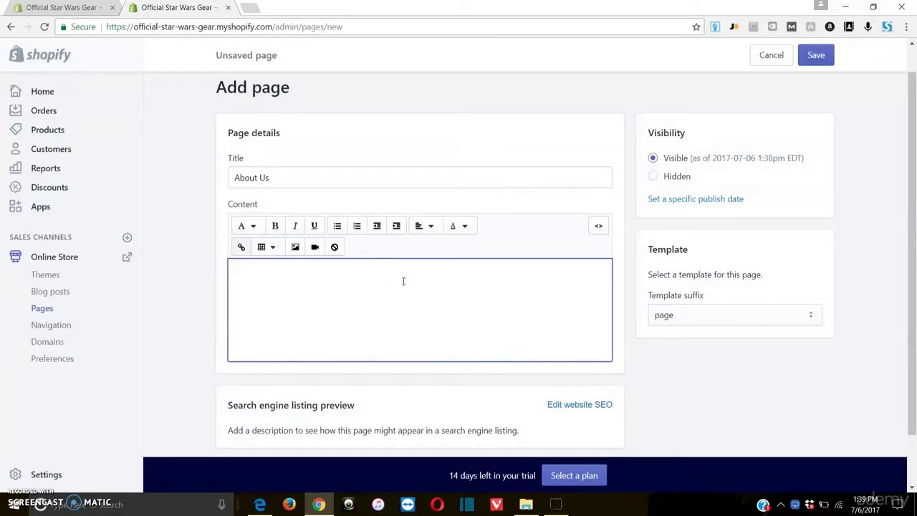
click(301, 245)
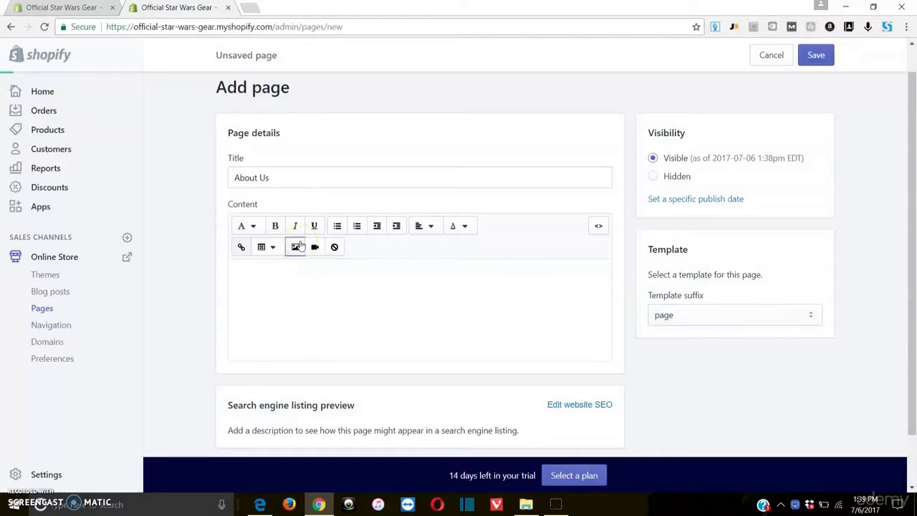
click(324, 186)
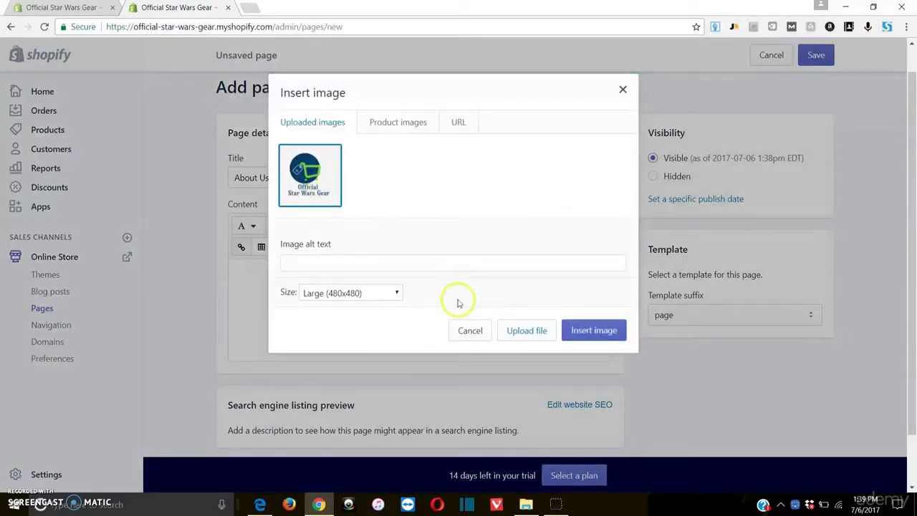
- Complete the logo's alt text as 'Official Stars Wars Gear' and insert the logo into the page
click(473, 263)
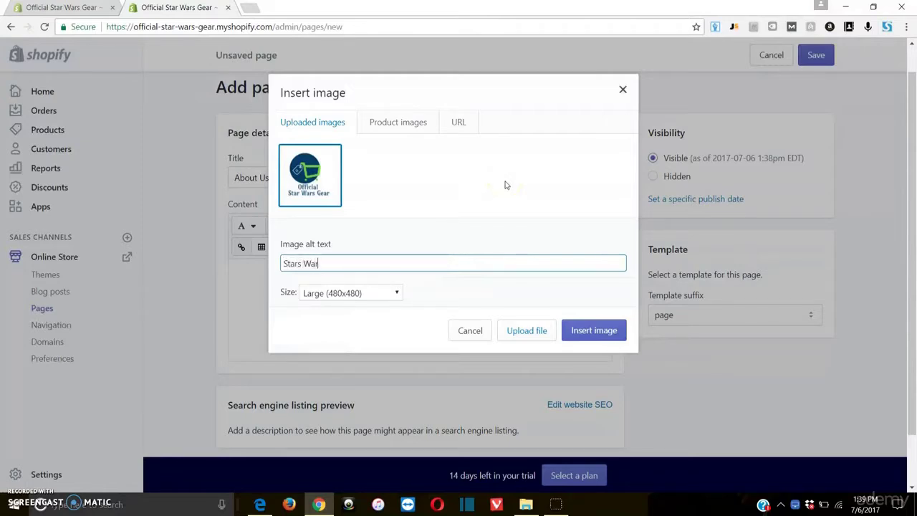
text(s Gear)
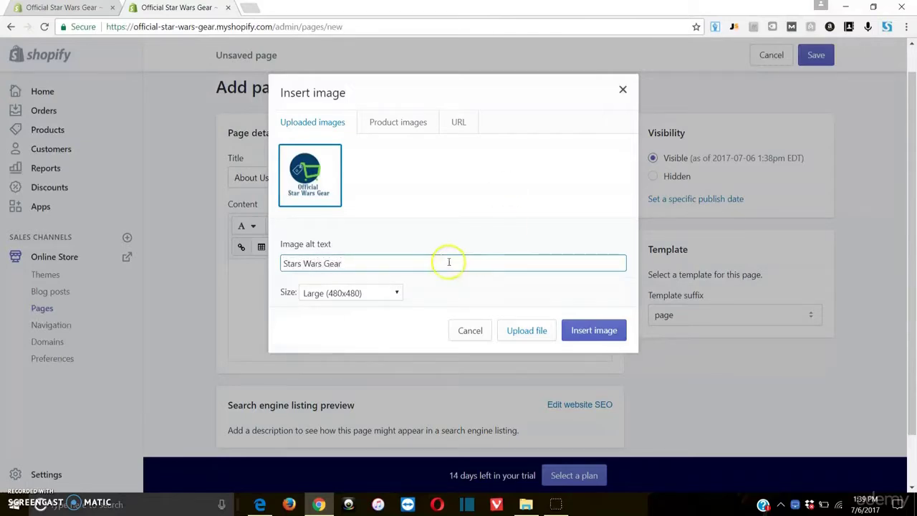
click(283, 263)
text(Official)
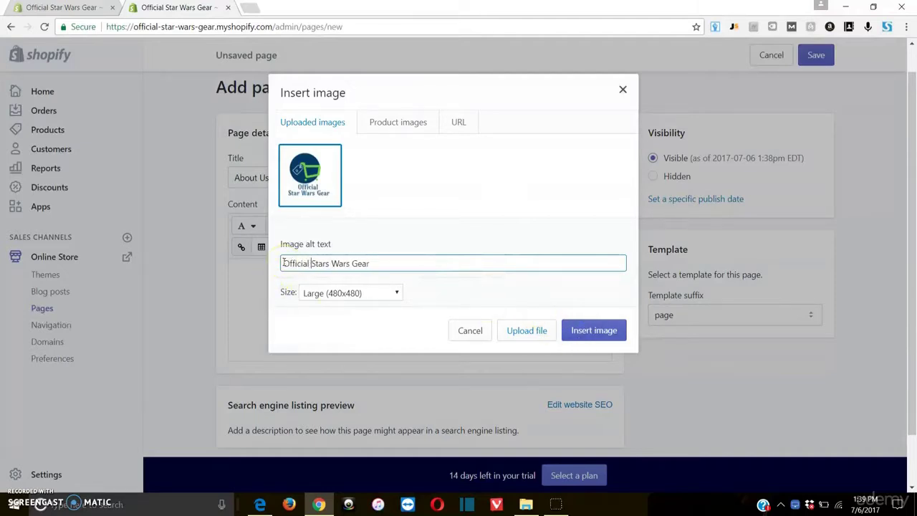
click(584, 329)
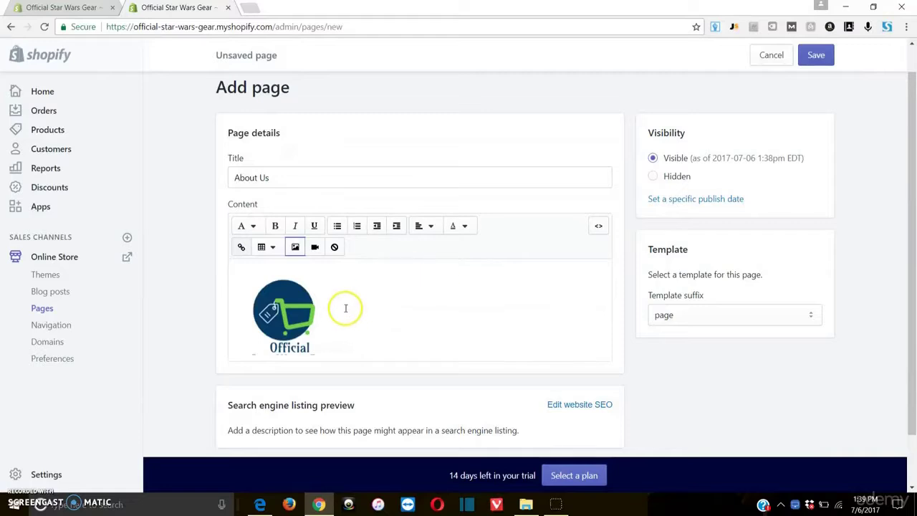
- Try centering the logo and setting image spacing to 1, then discard the spacing changes
scroll(345, 308, down, 2)
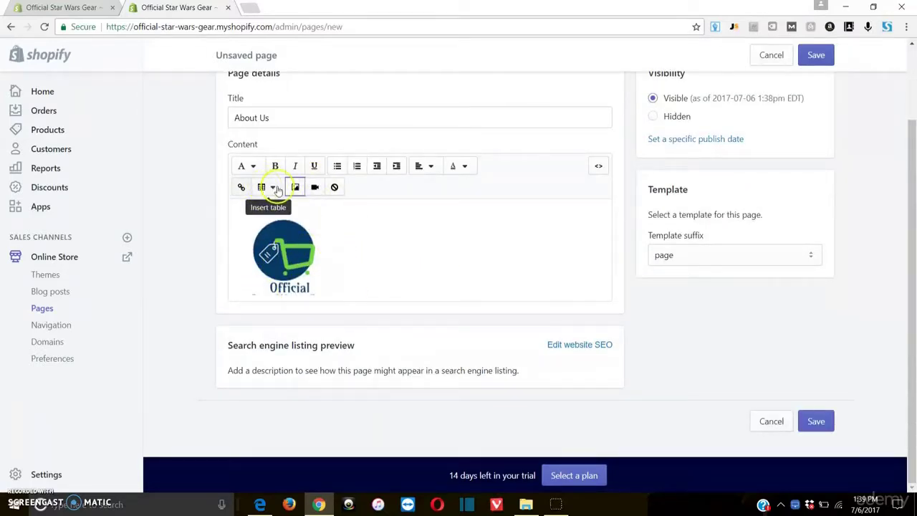
click(422, 165)
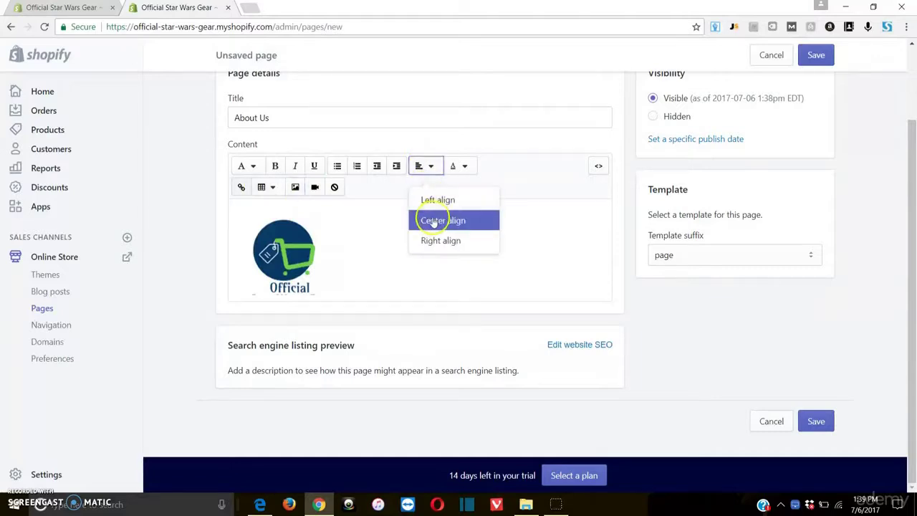
click(433, 222)
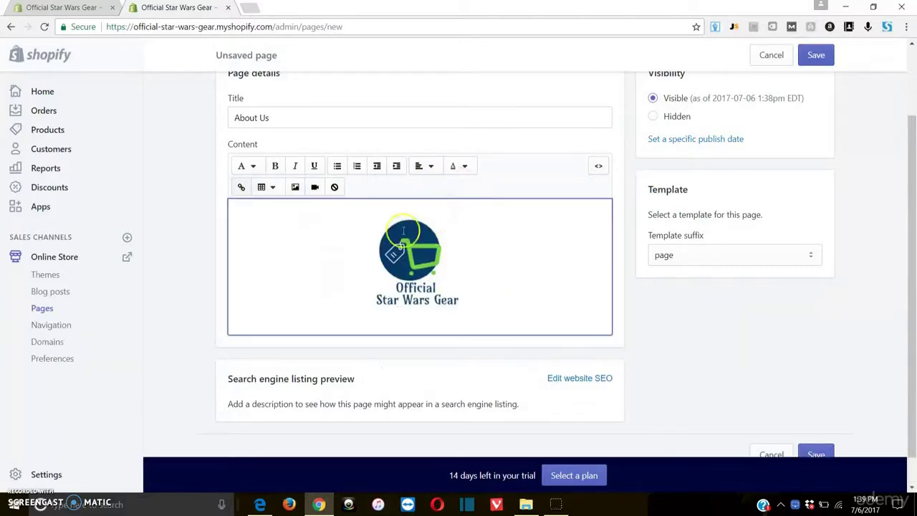
double_click(405, 247)
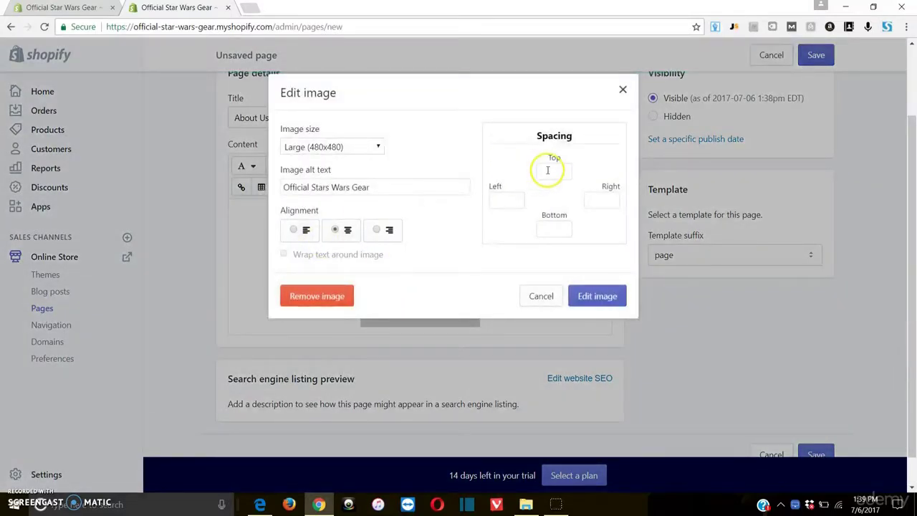
click(555, 170)
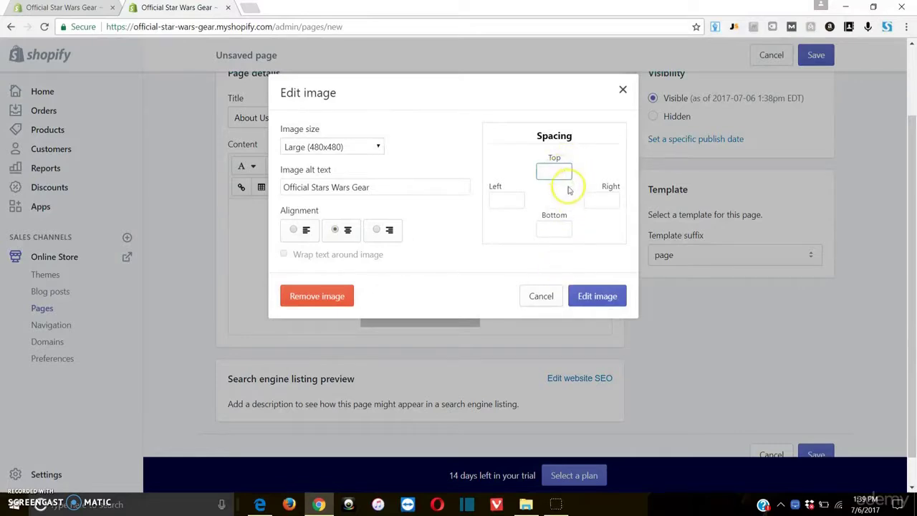
text(1)
key(Tab)
click(602, 200)
text(1)
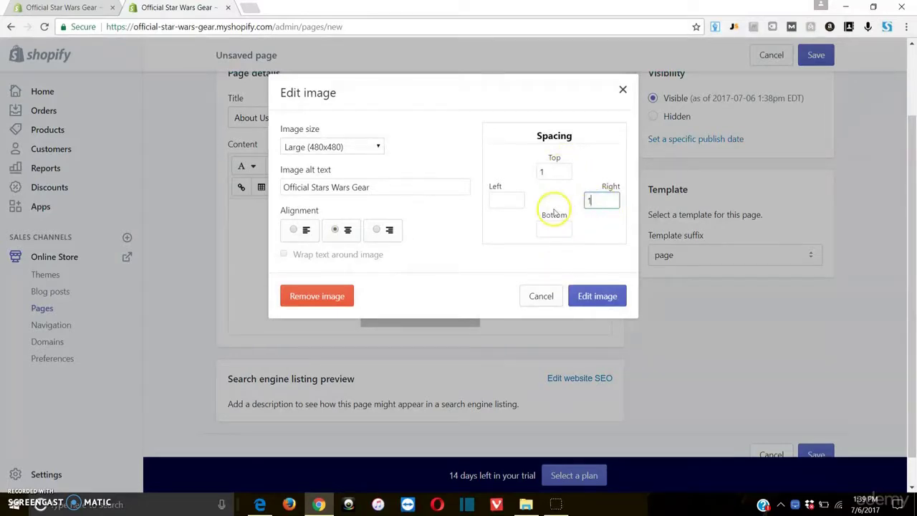
click(539, 295)
- Align the logo to the left and deselect it
click(430, 170)
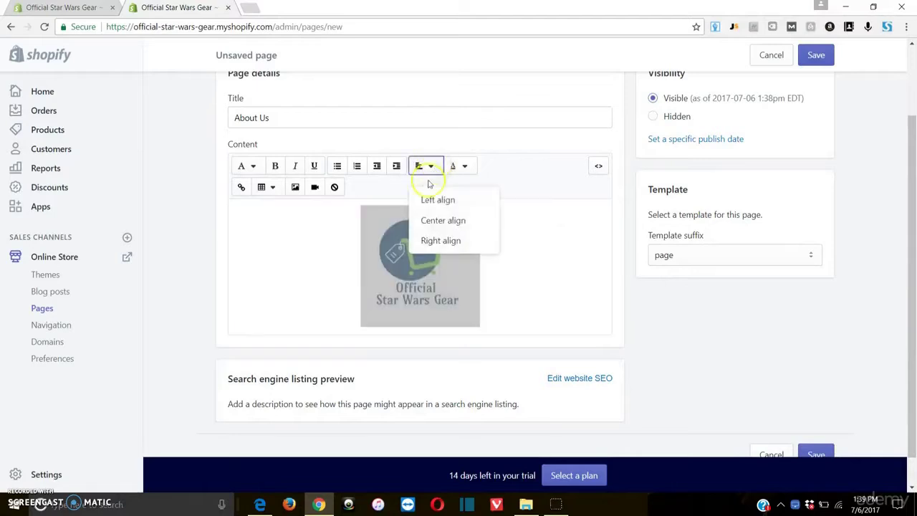
click(437, 200)
click(404, 263)
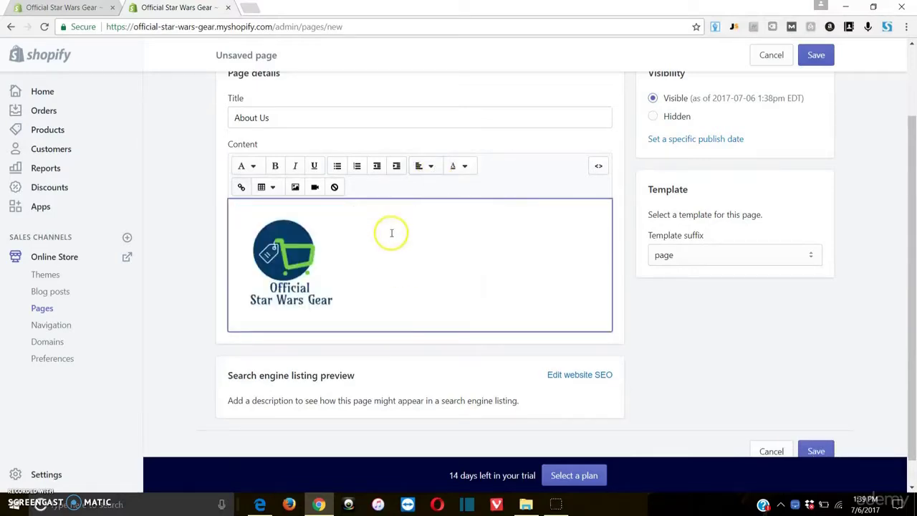
scroll(384, 280, down, 1)
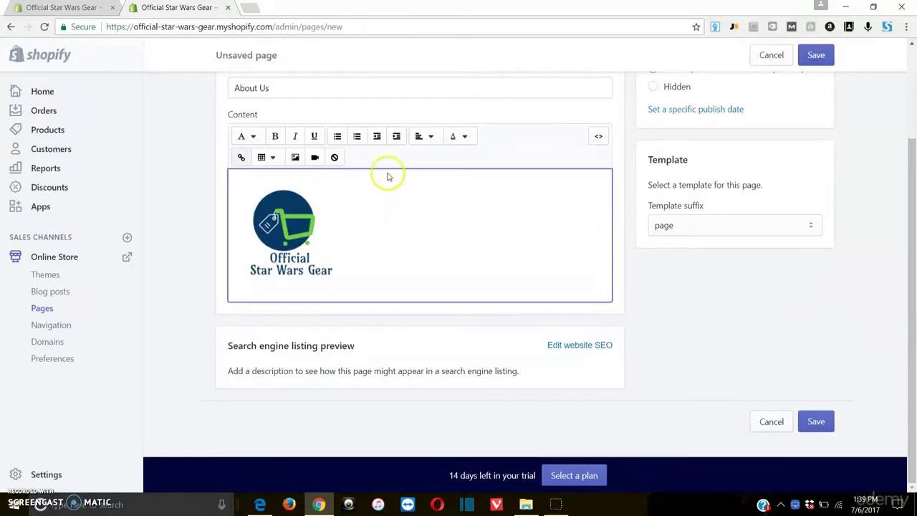
click(357, 284)
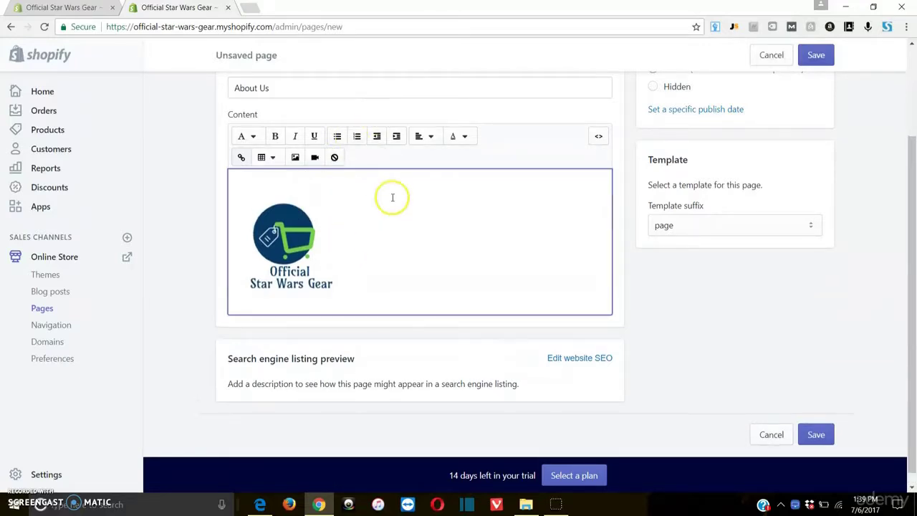
click(394, 180)
text(fgsdfg)
key(BackSpace)
key(BackSpace)
key(BackSpace)
key(BackSpace)
key(BackSpace)
key(BackSpace)
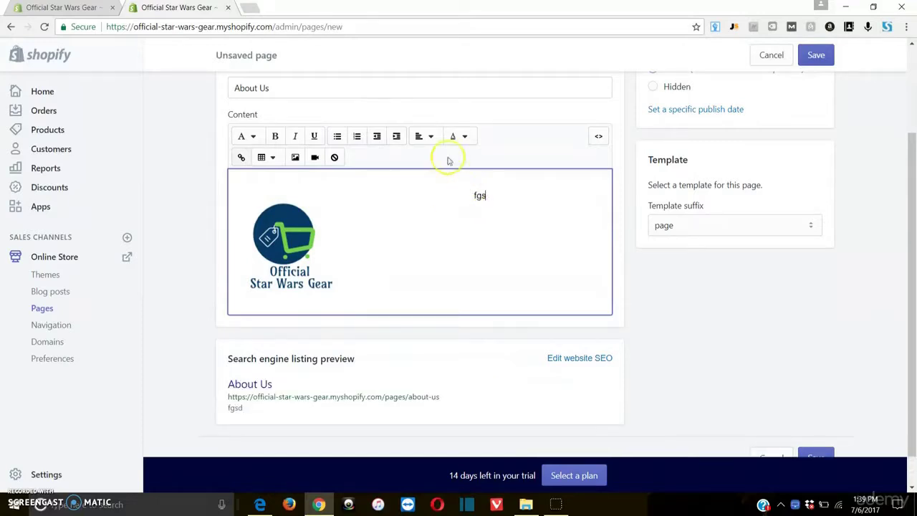
click(429, 140)
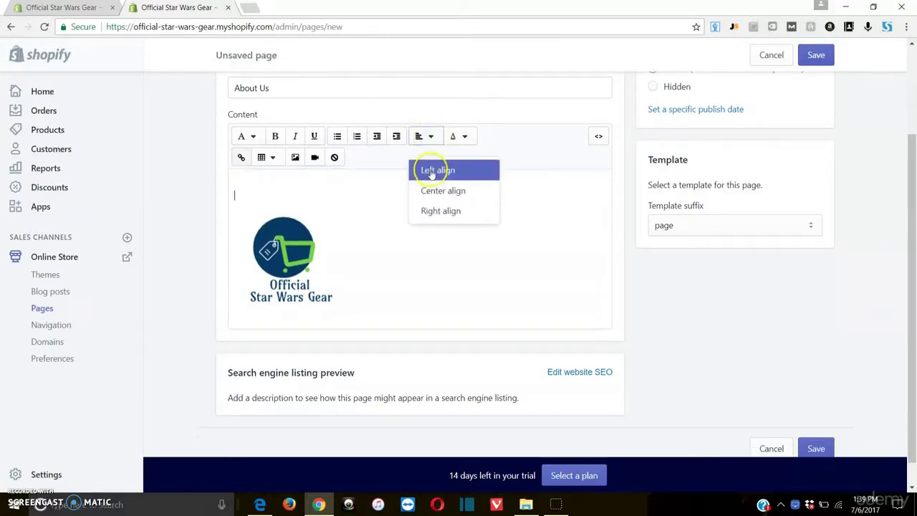
click(428, 170)
key(BackSpace)
key(BackSpace)
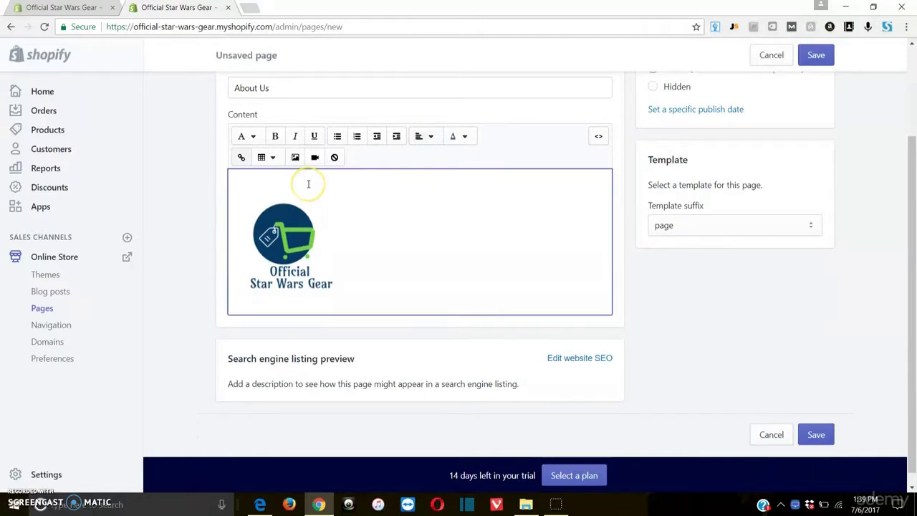
double_click(358, 271)
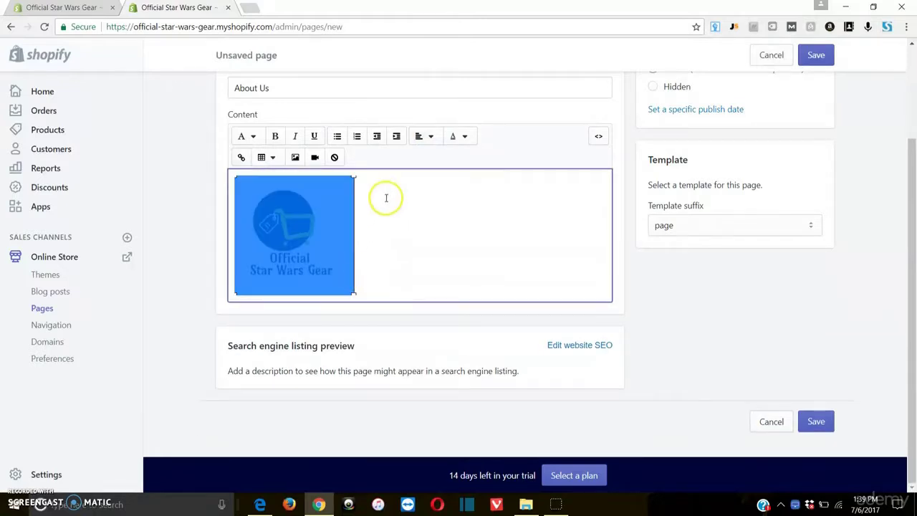
click(387, 190)
text(g)
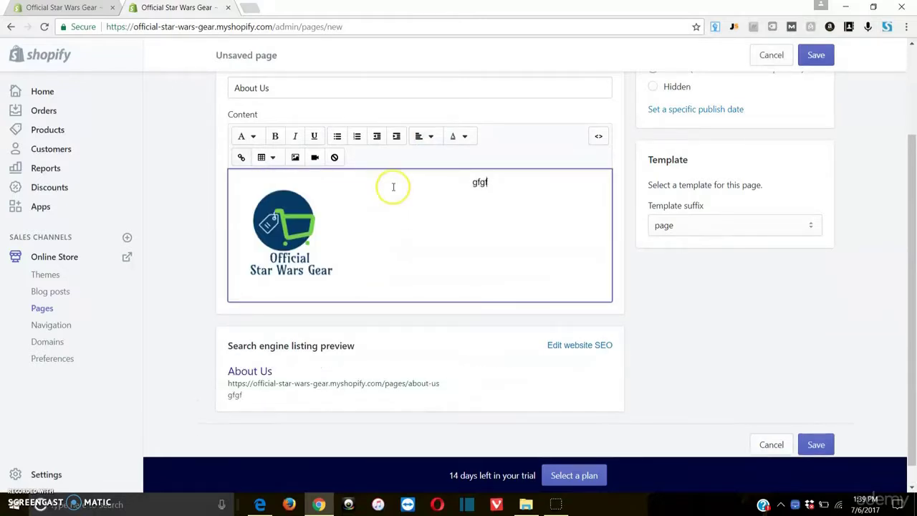
key(BackSpace)
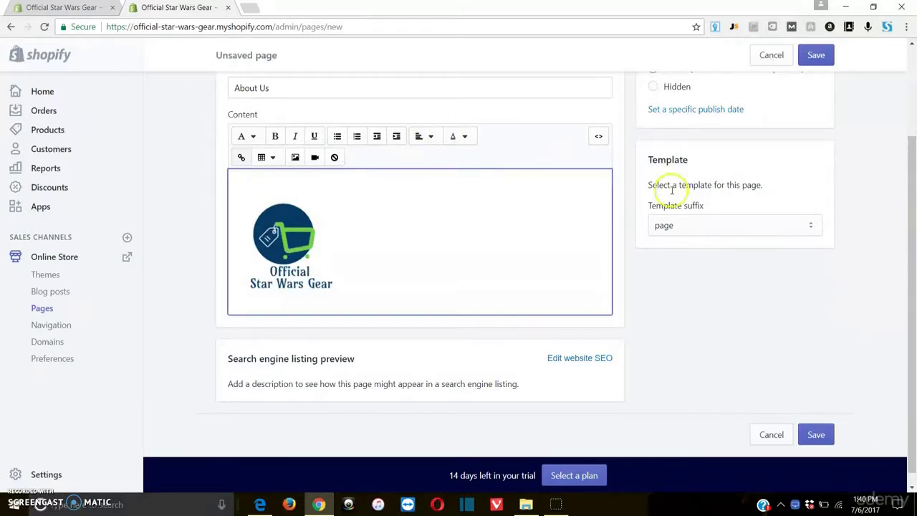
scroll(670, 188, up, 3)
- Discard the About Us draft and start a new page titled 'Contact'
click(770, 56)
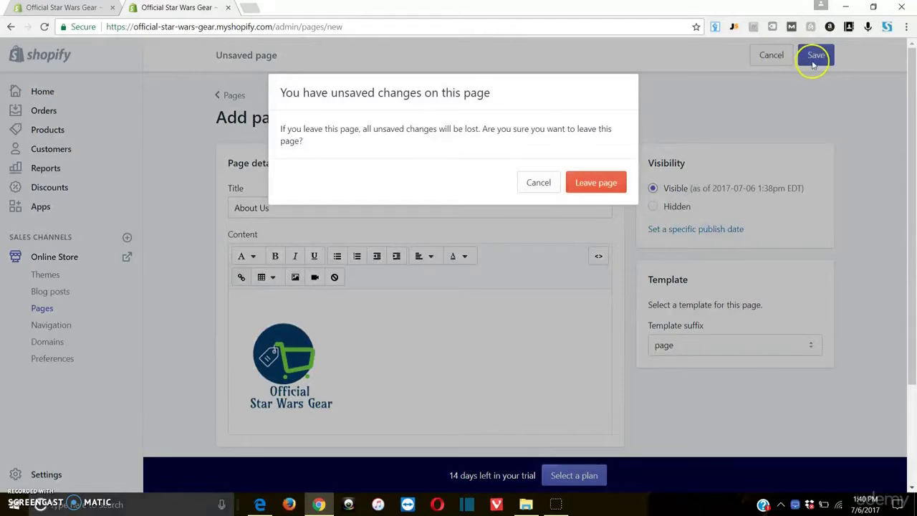
click(594, 182)
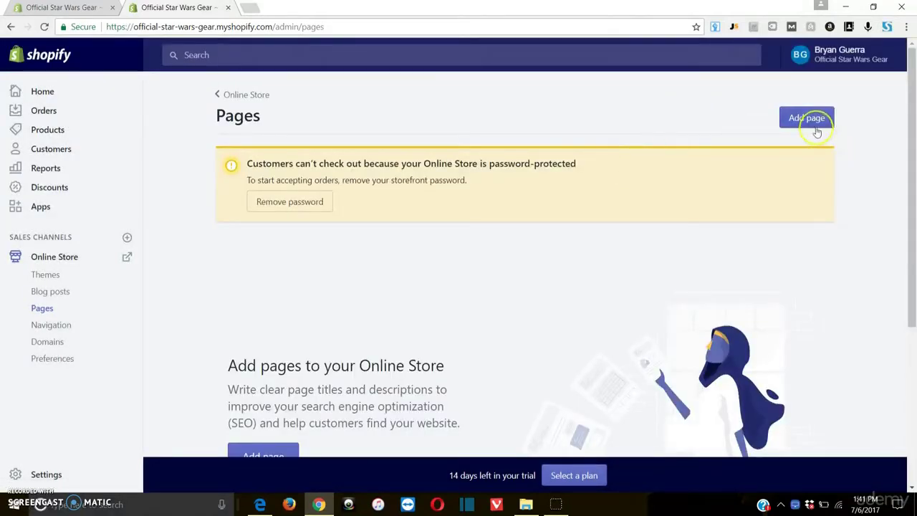
click(806, 119)
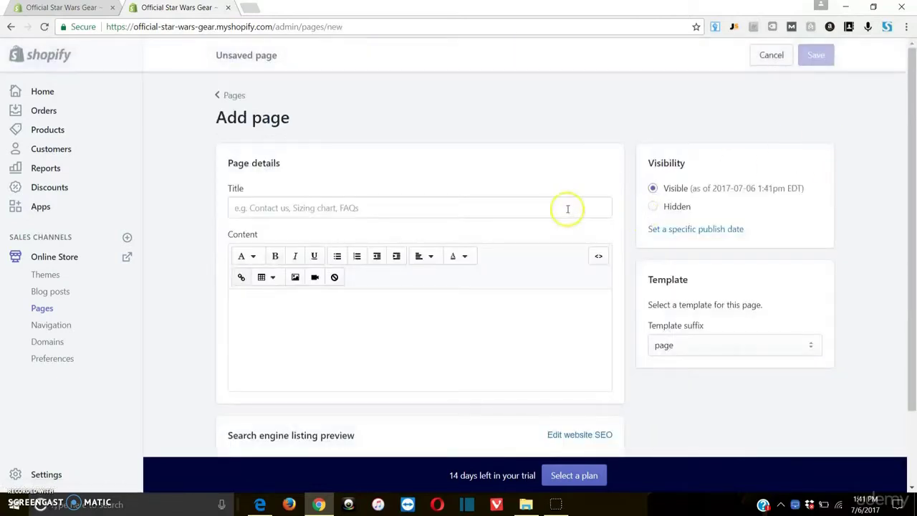
click(568, 207)
text(Contact)
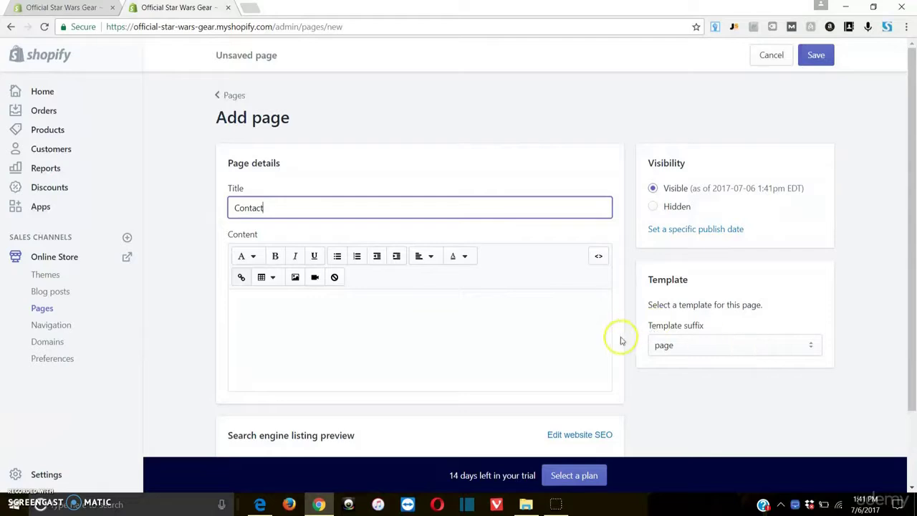
- Assign the page.contact template and expand the search engine listing fields
click(575, 332)
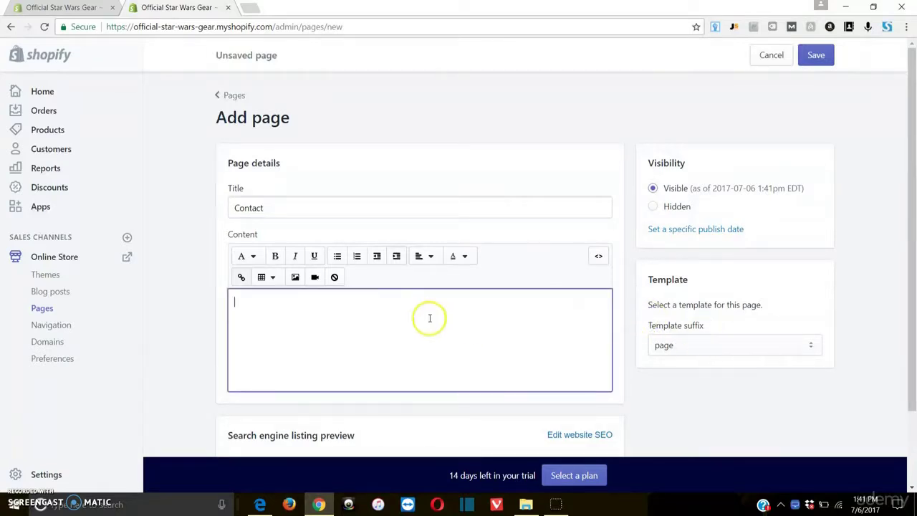
click(699, 343)
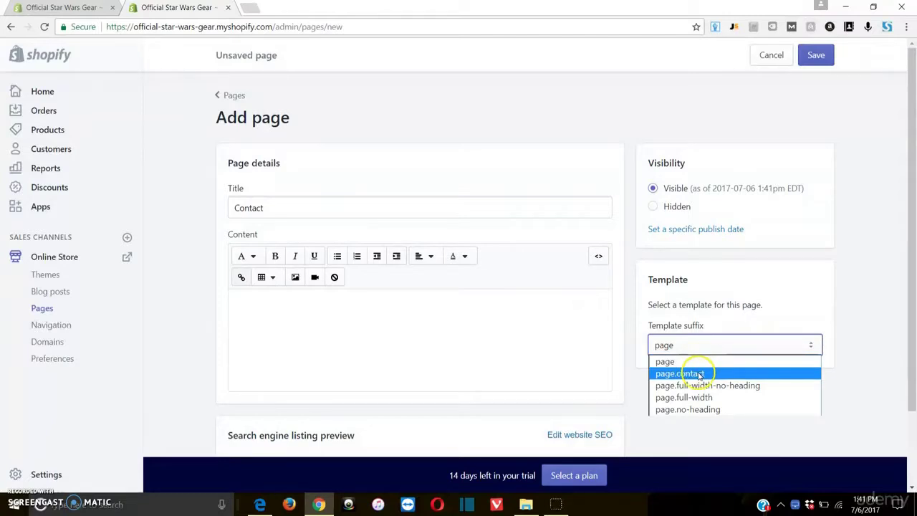
click(698, 373)
scroll(458, 383, down, 2)
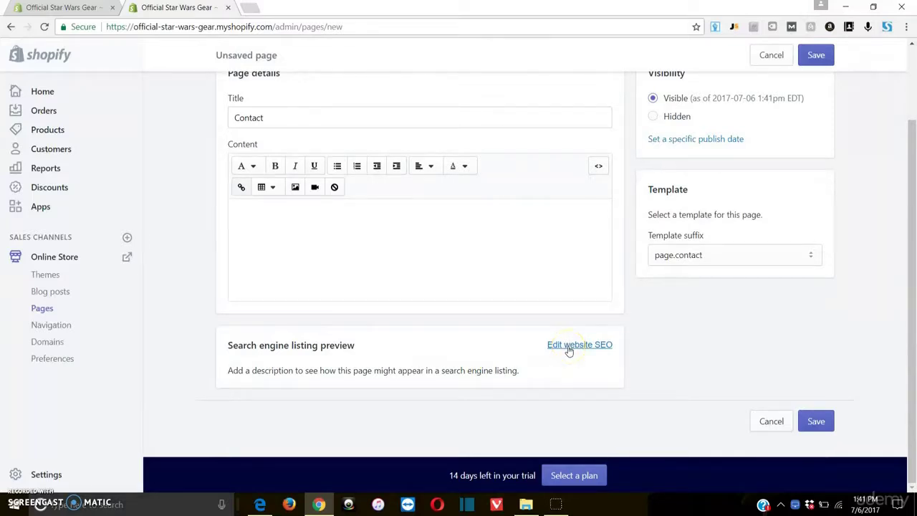
click(568, 347)
- Save the new Contact page and review the saved result
scroll(463, 409, down, 3)
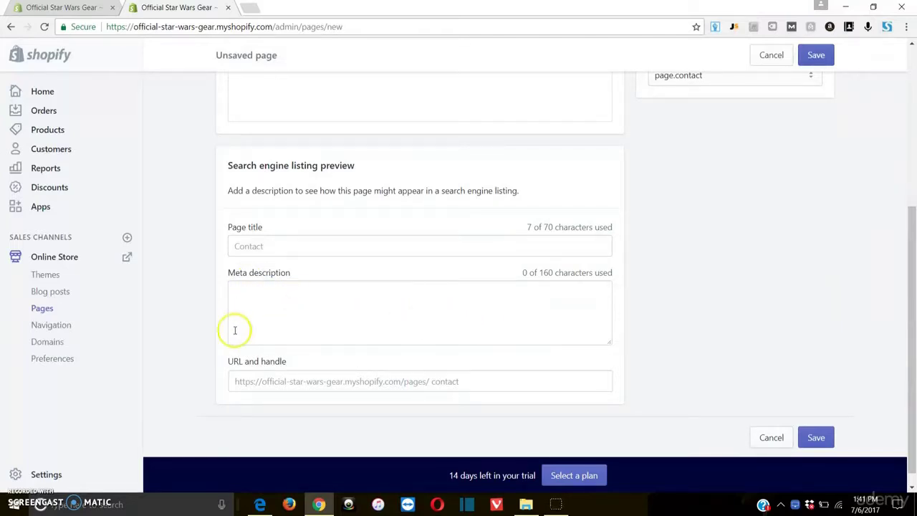
scroll(795, 336, up, 4)
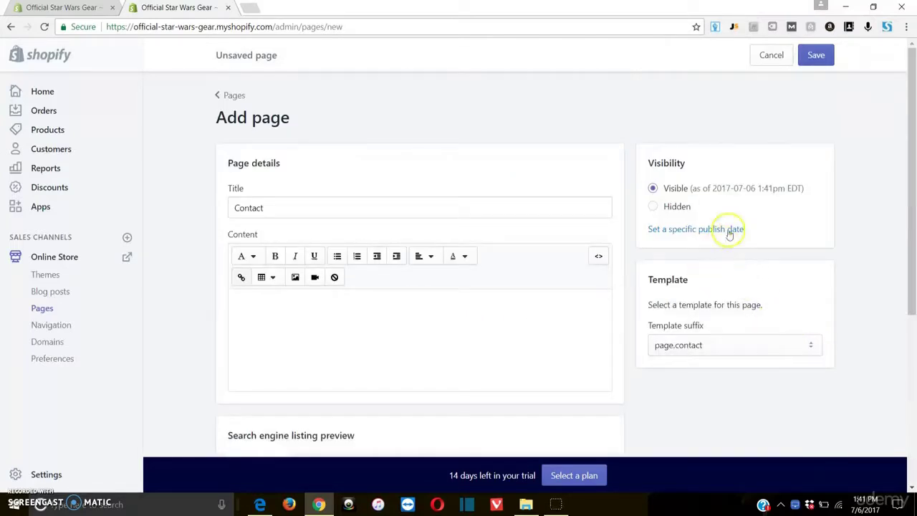
click(815, 57)
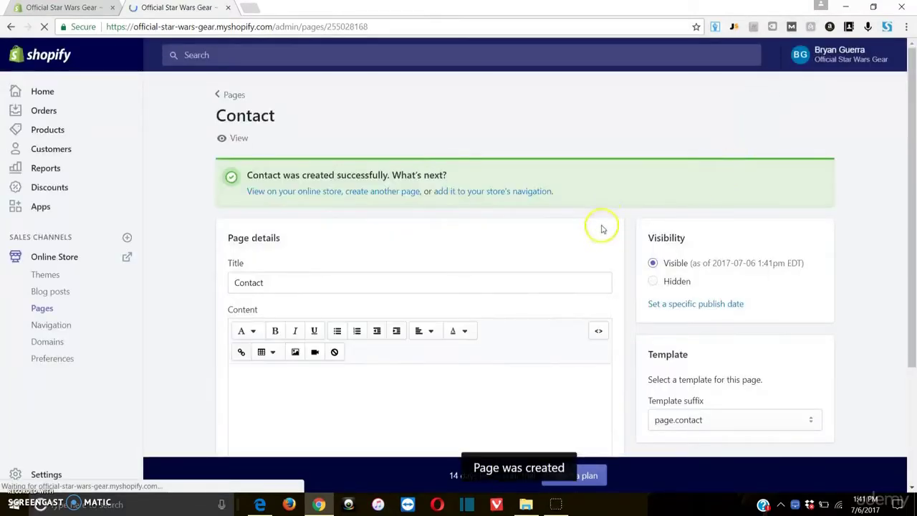
scroll(602, 230, down, 2)
scroll(454, 162, up, 1)
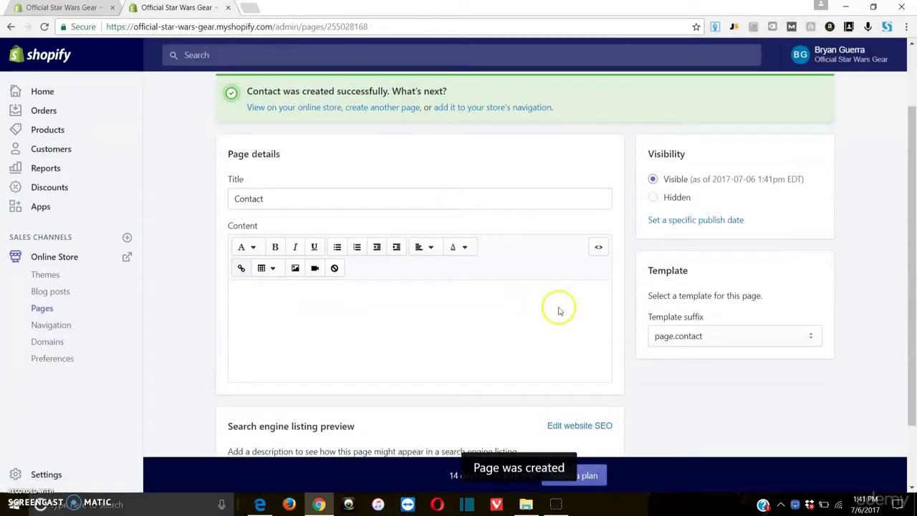
scroll(809, 124, up, 2)
scroll(820, 212, down, 3)
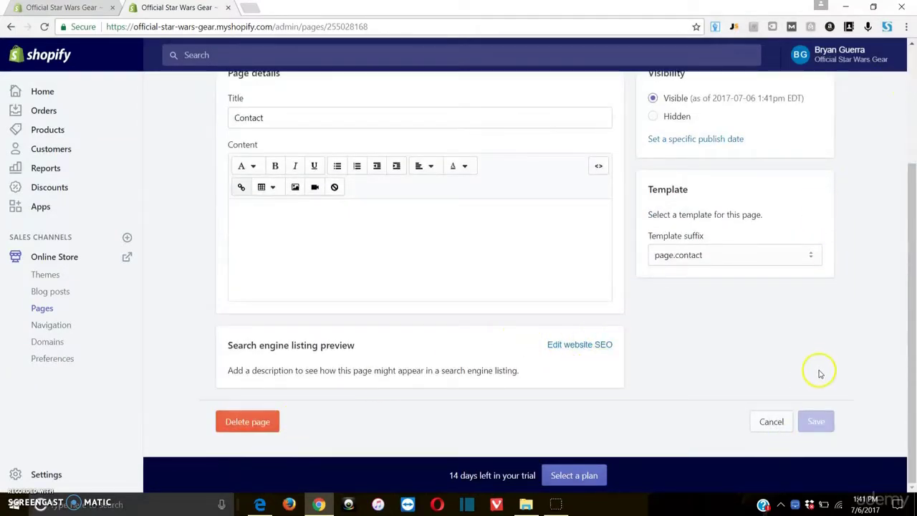
scroll(820, 373, up, 3)
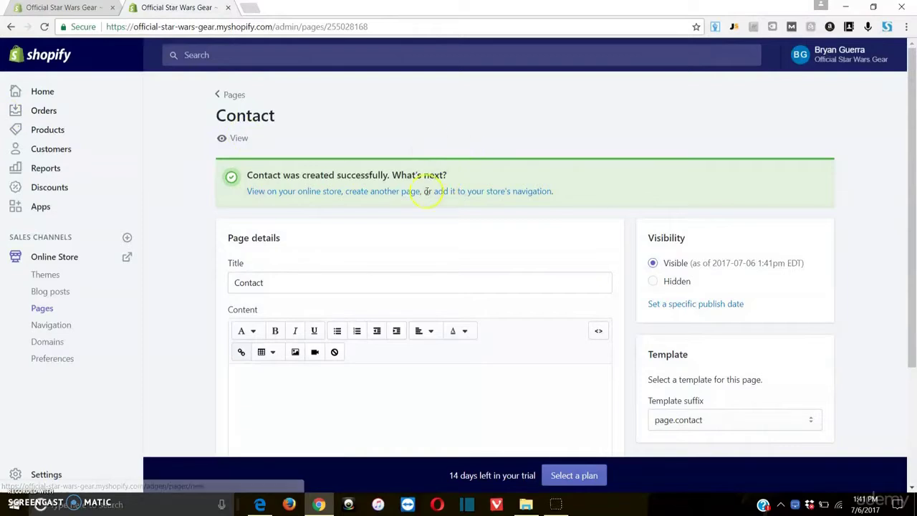
- View the Contact page on the live storefront and look over its contact form
click(286, 191)
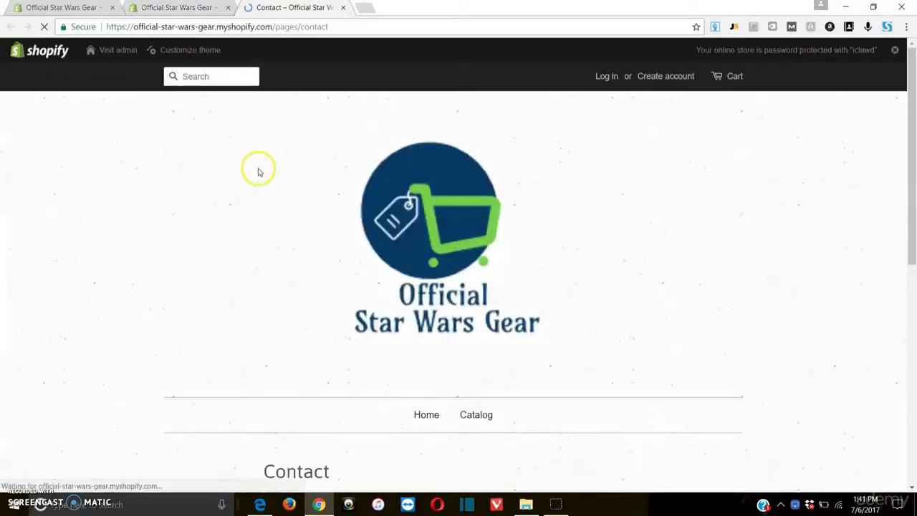
scroll(531, 244, down, 3)
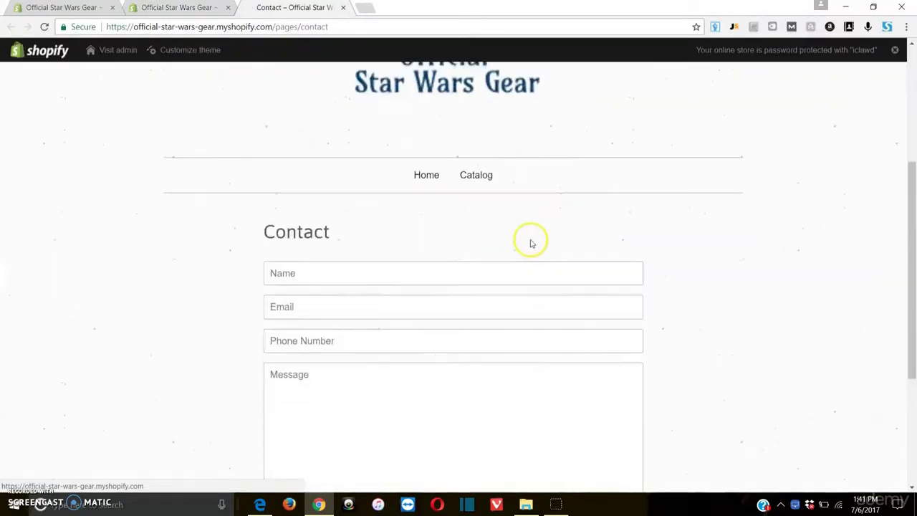
scroll(377, 239, up, 3)
scroll(403, 246, down, 5)
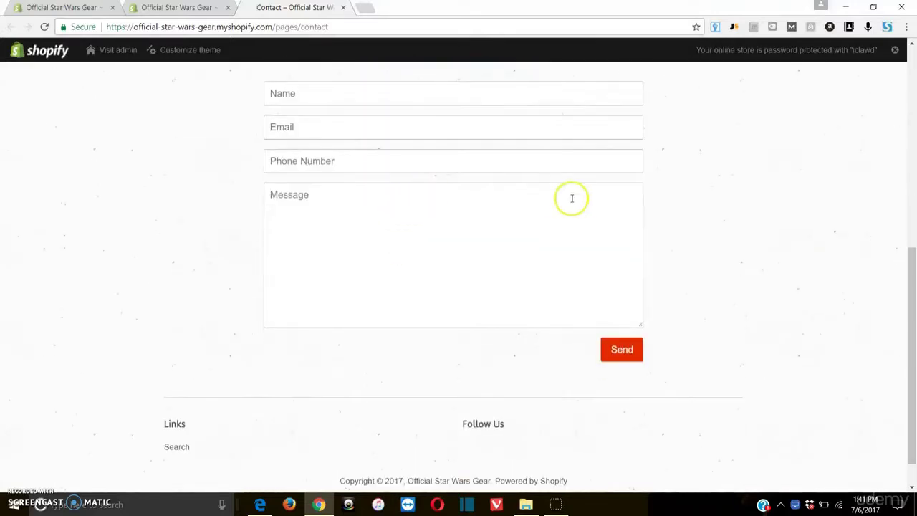
scroll(487, 186, up, 1)
- Type a test name into the form's Name field, then delete it
click(466, 152)
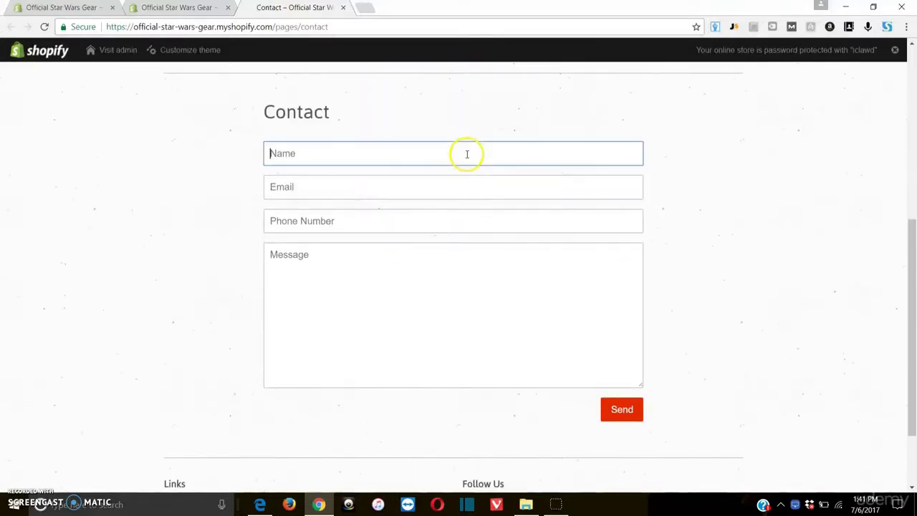
scroll(573, 208, up, 3)
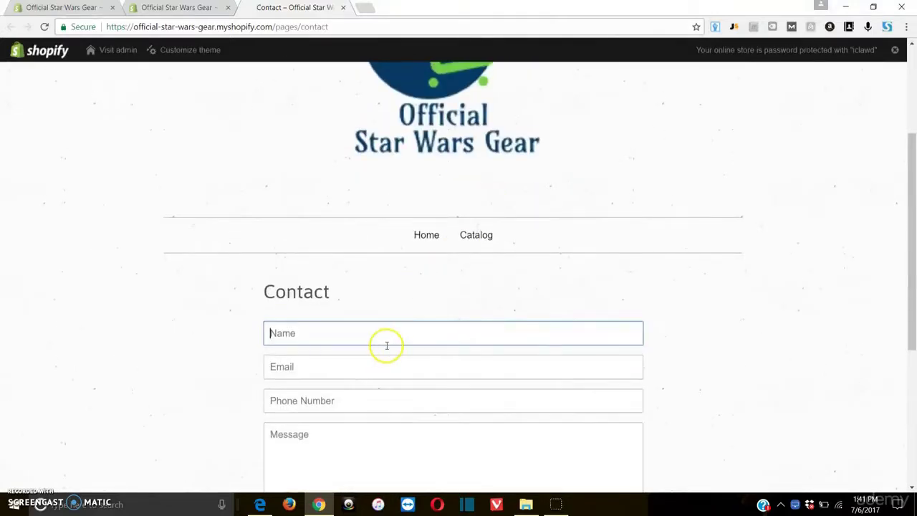
text(Ma)
scroll(374, 385, down, 4)
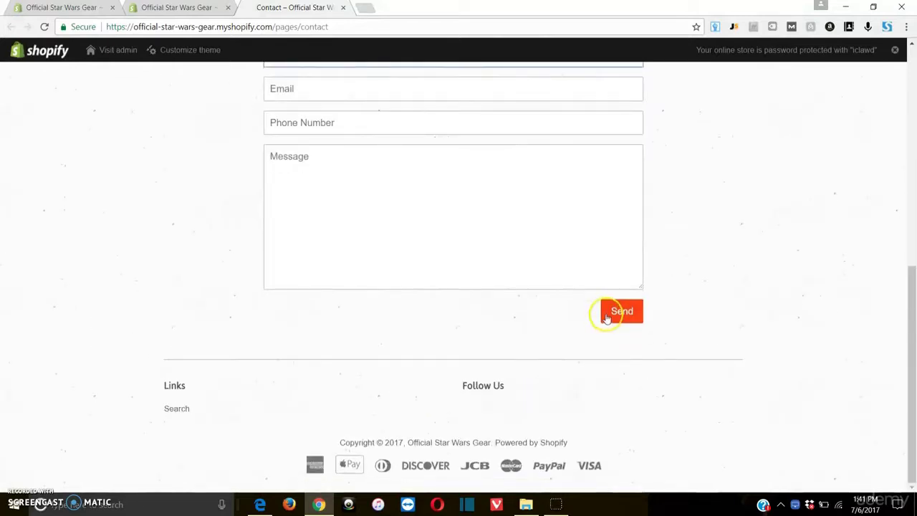
scroll(710, 284, up, 4)
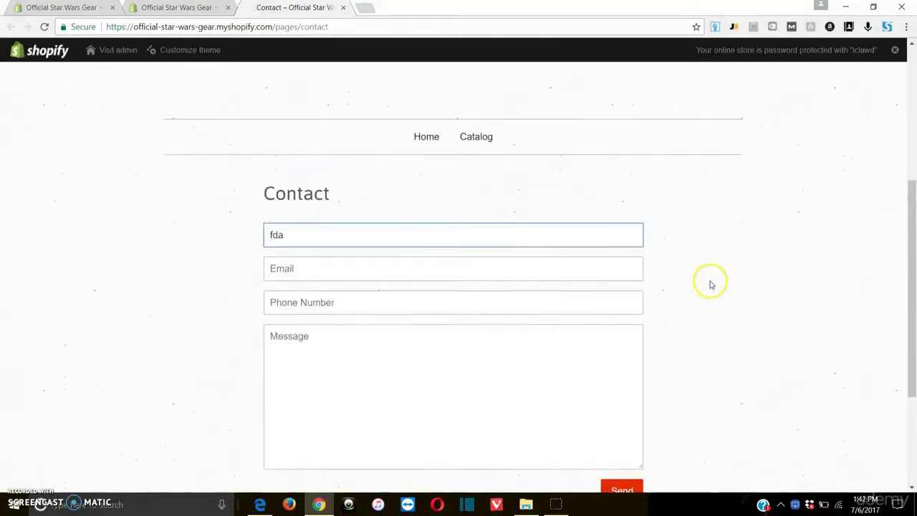
drag(635, 296, 180, 323)
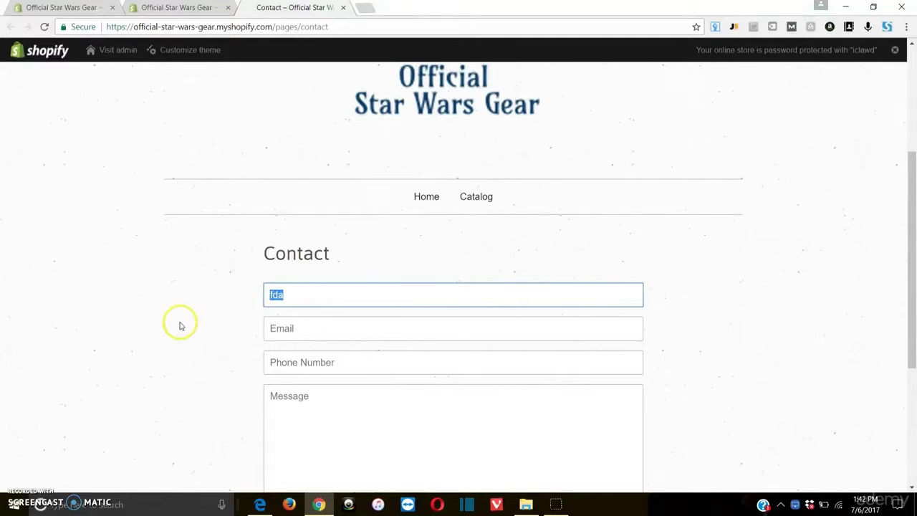
key(BackSpace)
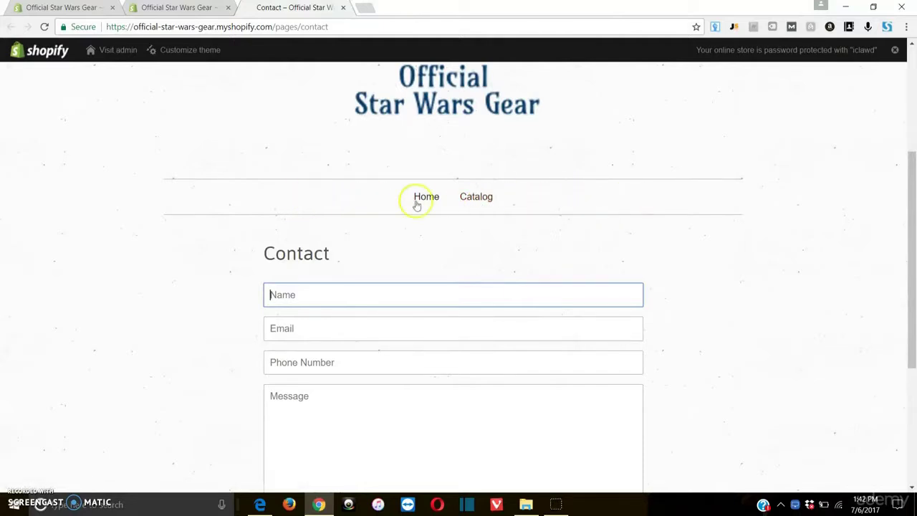
scroll(460, 204, up, 3)
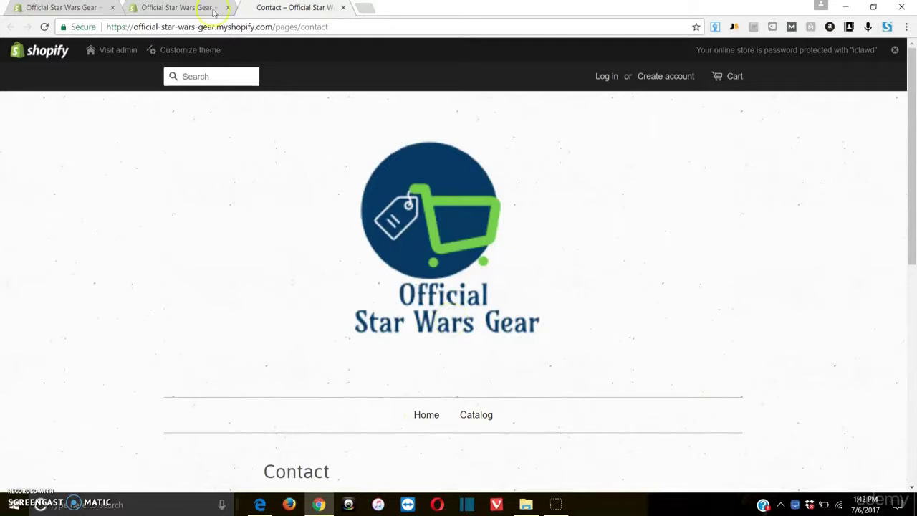
- Close the storefront tab and go to Online Store > Navigation > Main menu
click(343, 8)
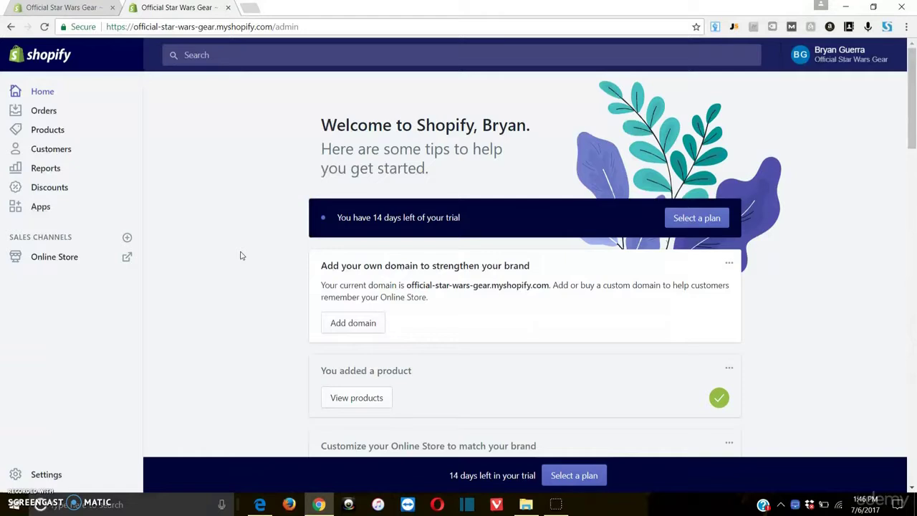
click(57, 258)
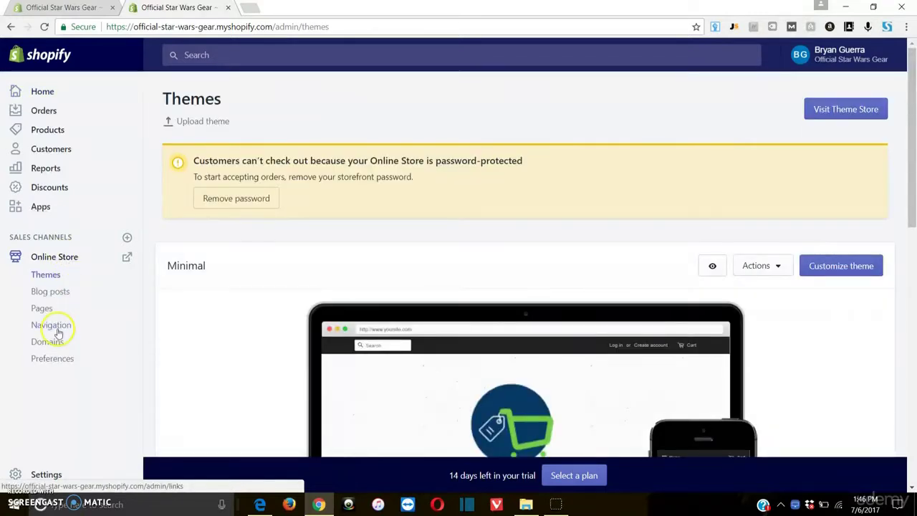
click(61, 329)
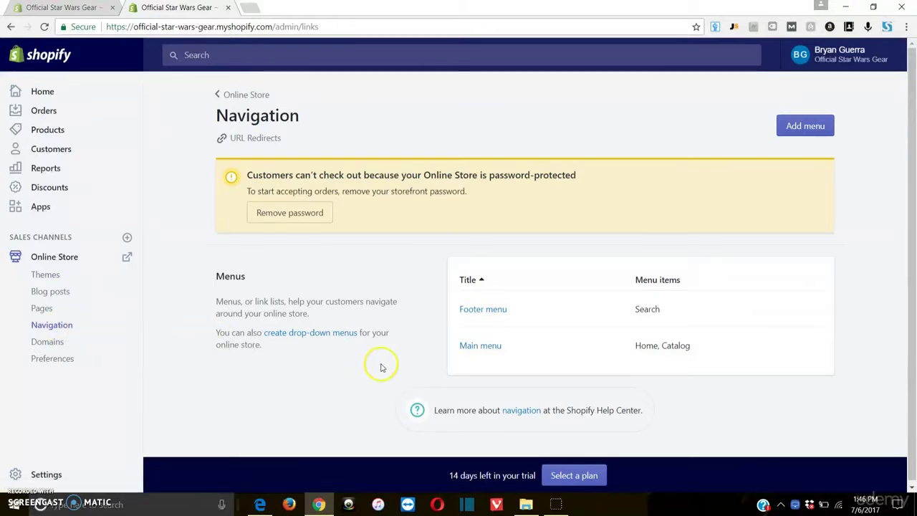
click(473, 349)
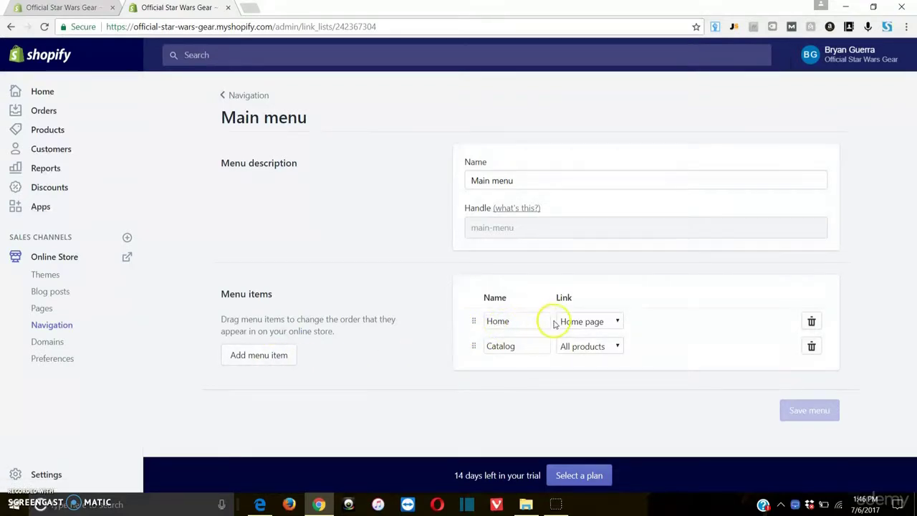
- Check the Catalog item's All products link and add new blank items to the Main menu
click(615, 348)
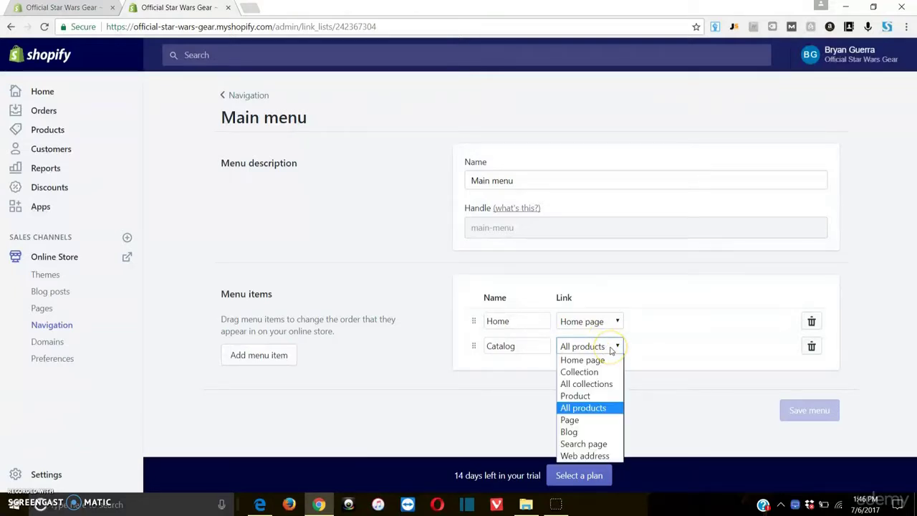
click(611, 349)
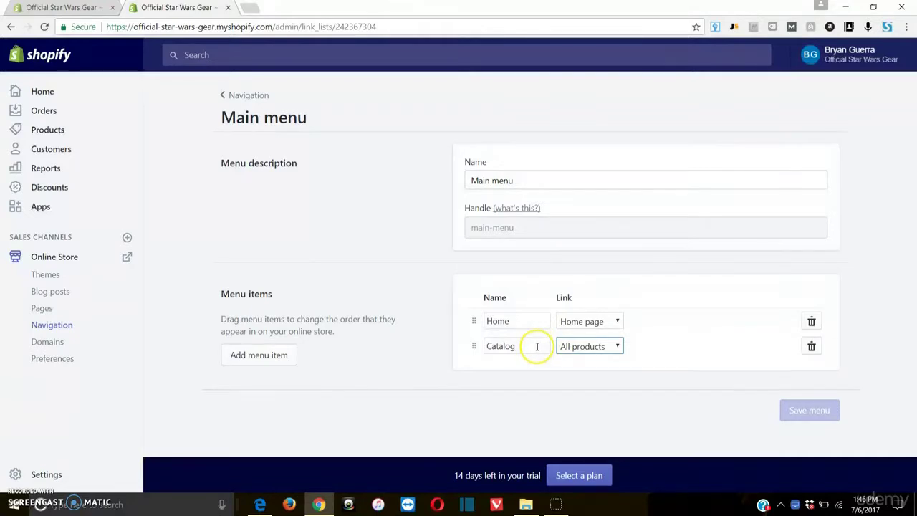
click(240, 361)
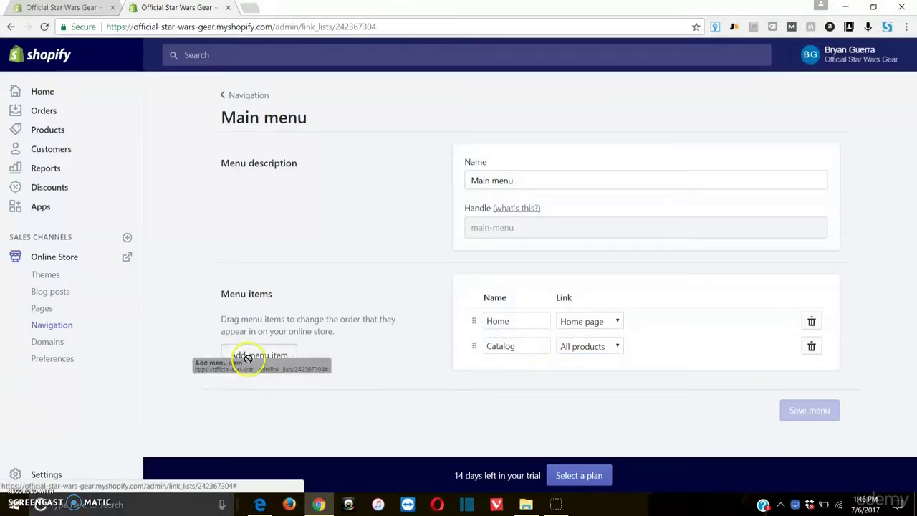
click(241, 361)
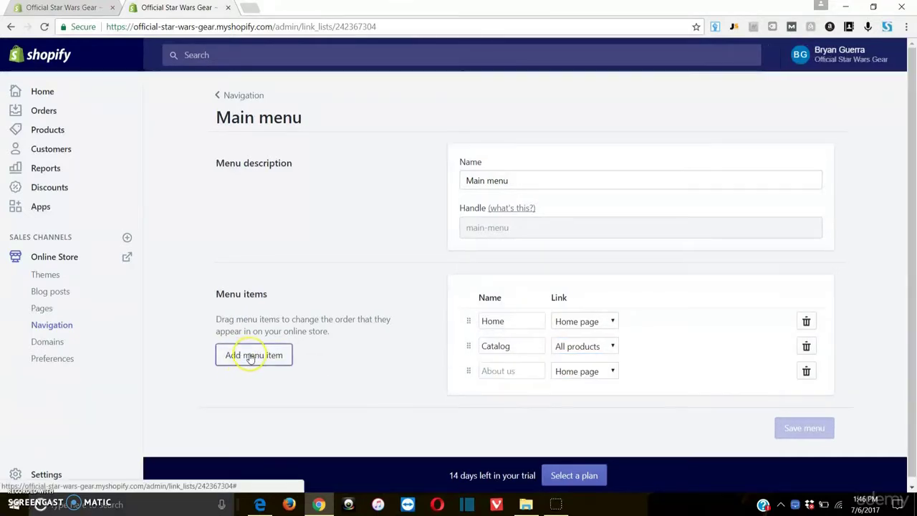
click(250, 356)
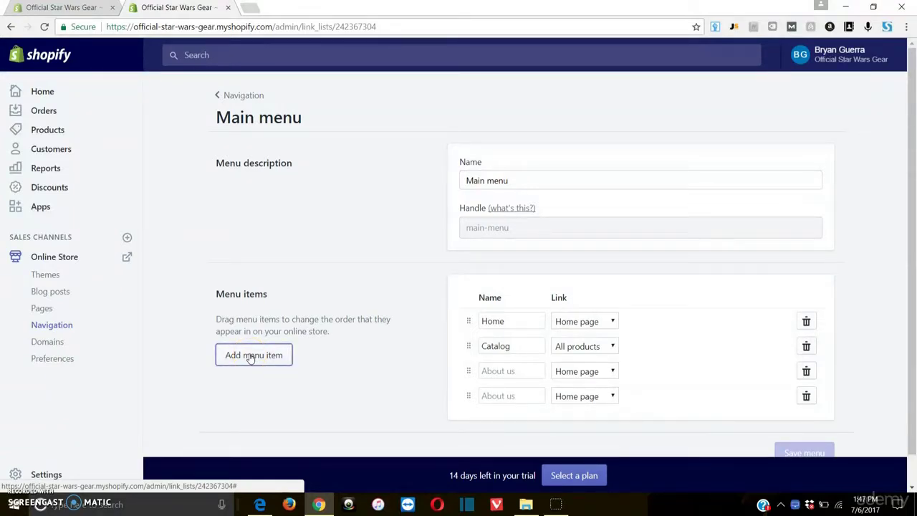
click(250, 356)
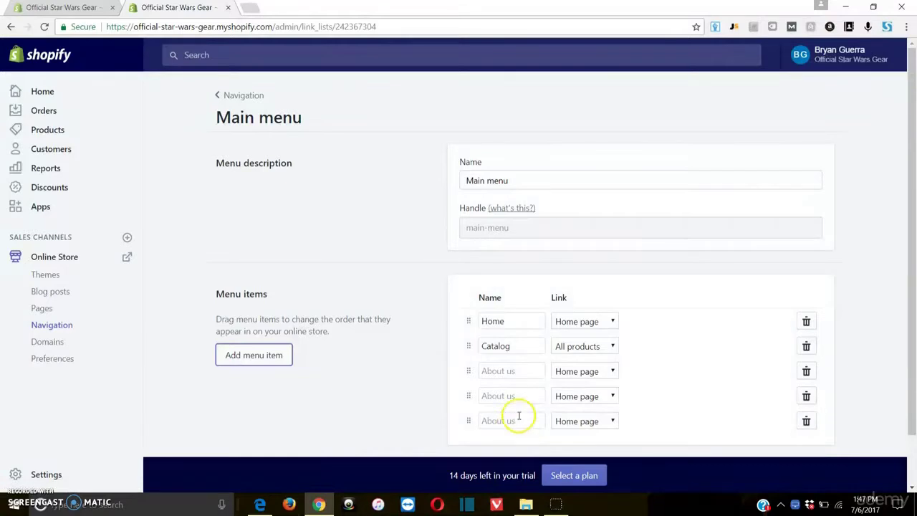
- Name the third item 'About Us', link it to a Page, then delete it
click(523, 371)
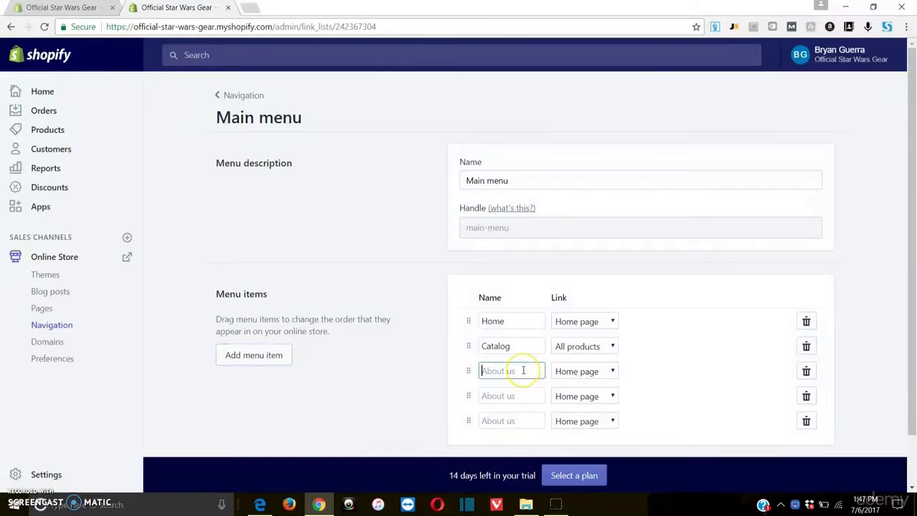
text(About Us)
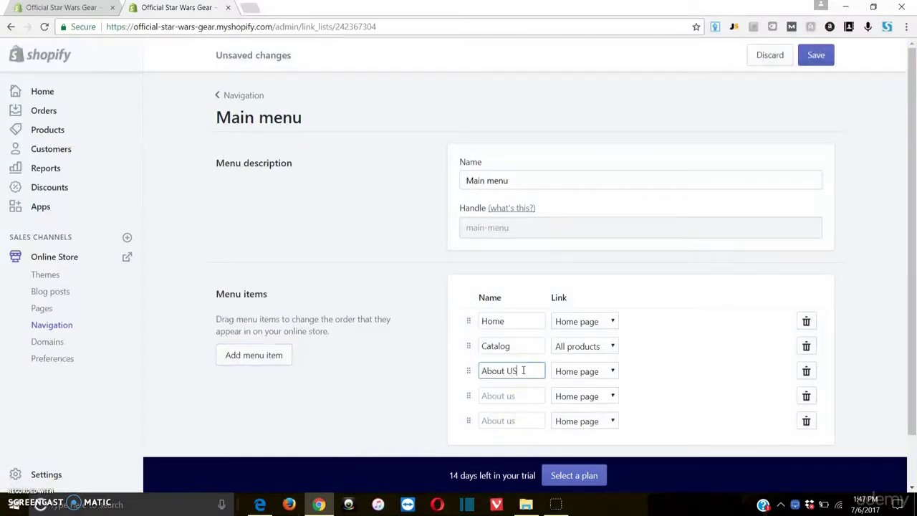
click(611, 372)
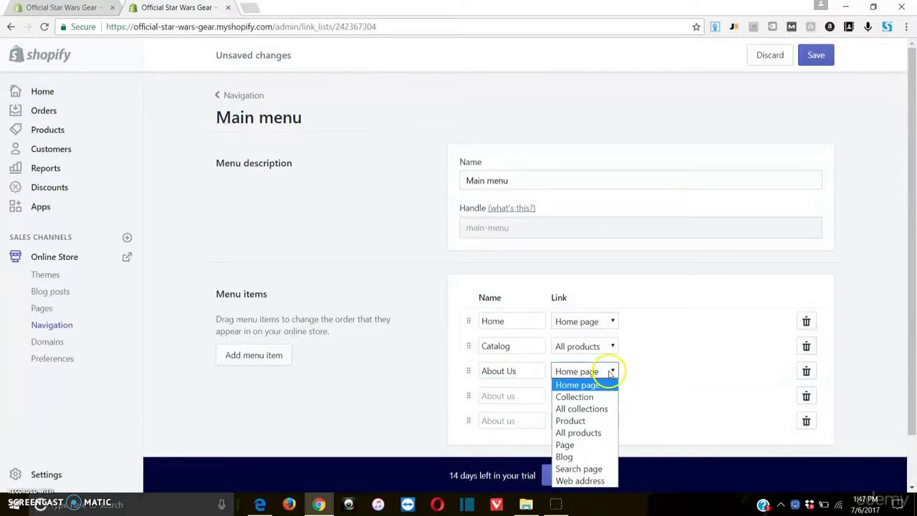
click(580, 446)
click(673, 370)
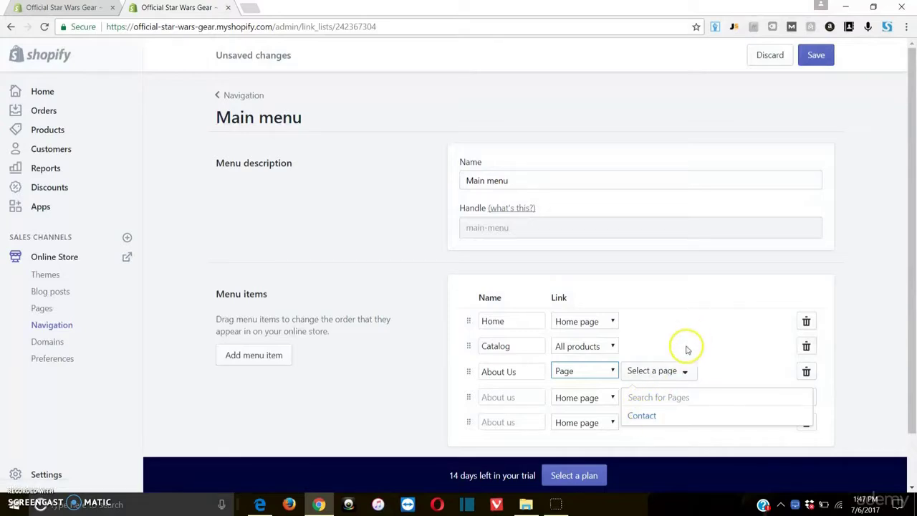
click(804, 372)
- Name the third menu item 'Contact' and link it to the Contact page
click(502, 369)
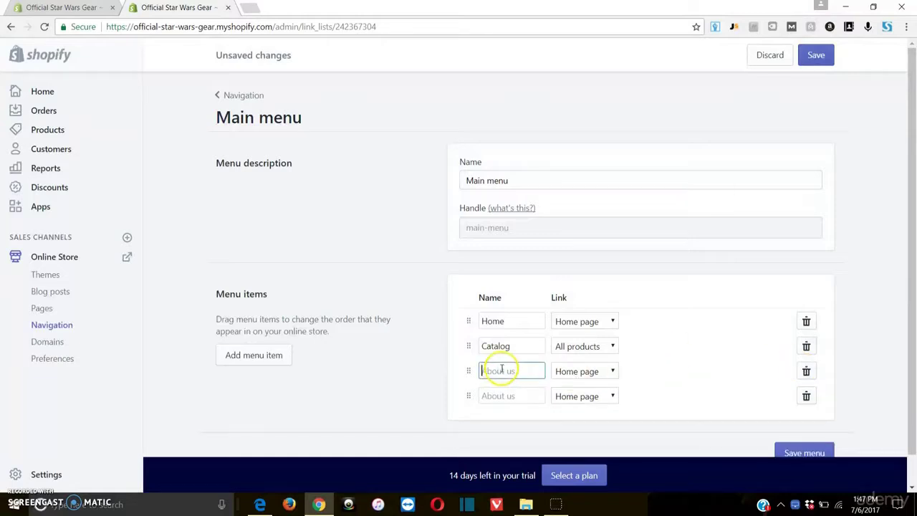
text(Contact)
click(594, 366)
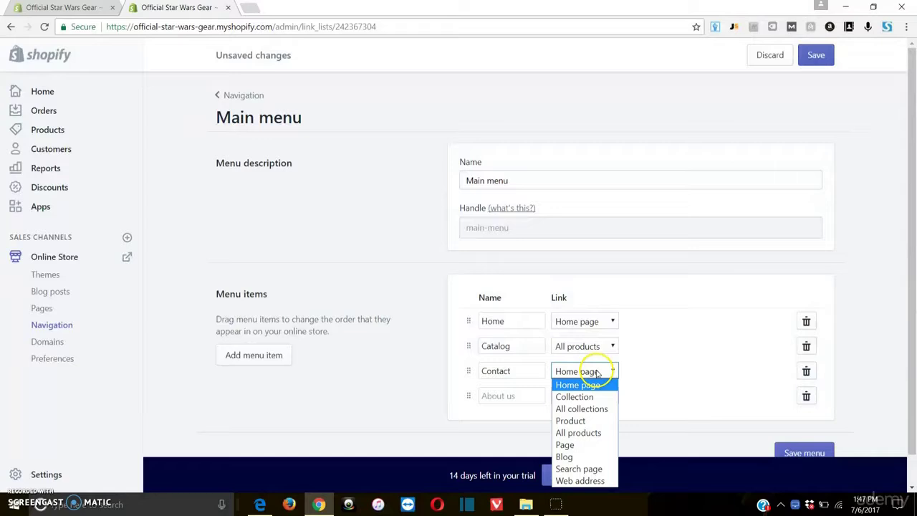
click(566, 440)
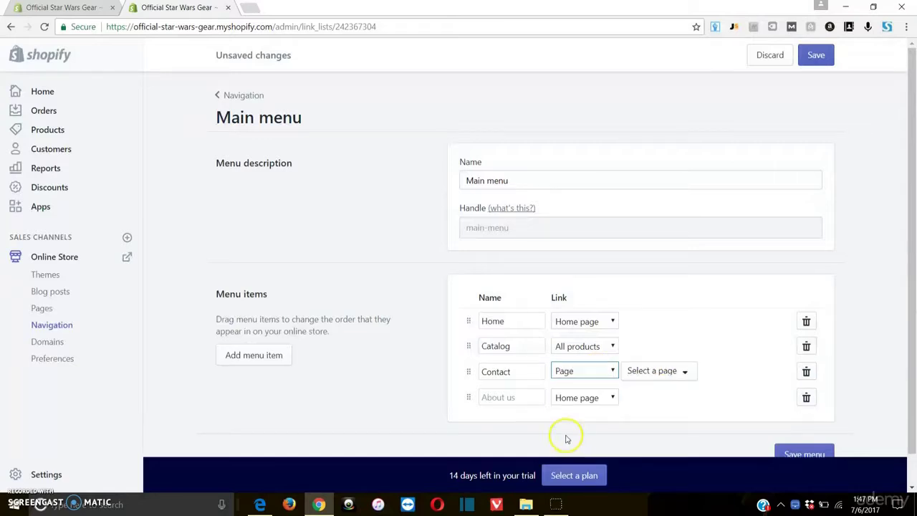
click(679, 373)
click(648, 417)
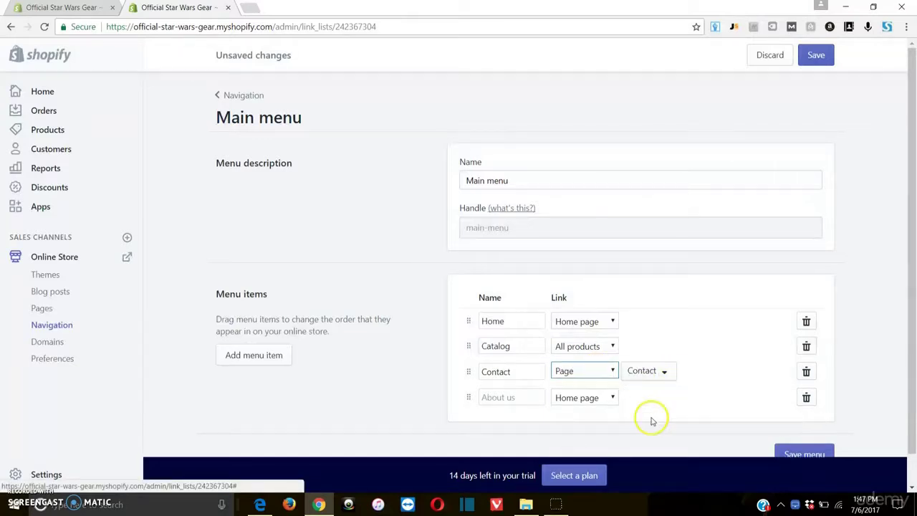
- Name the fourth item 'Collectibles', link it to the Collectibles collection, and save the menu
click(530, 395)
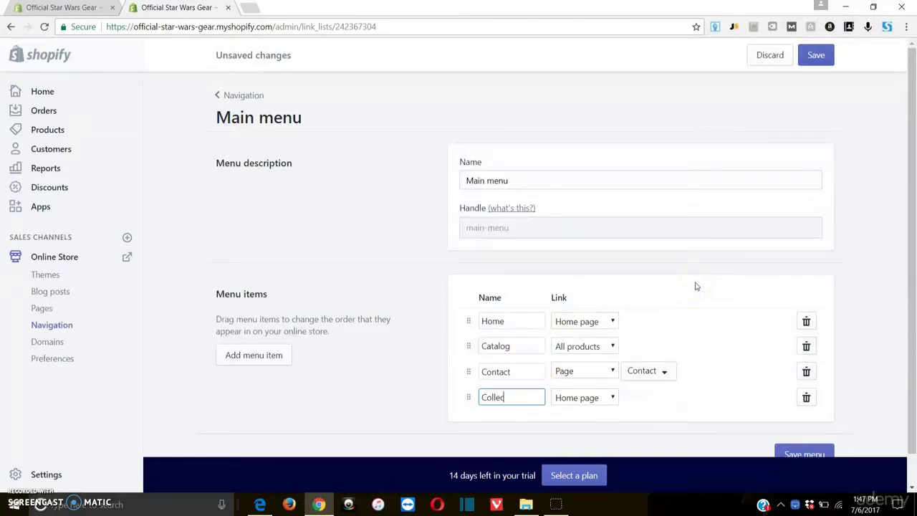
click(609, 397)
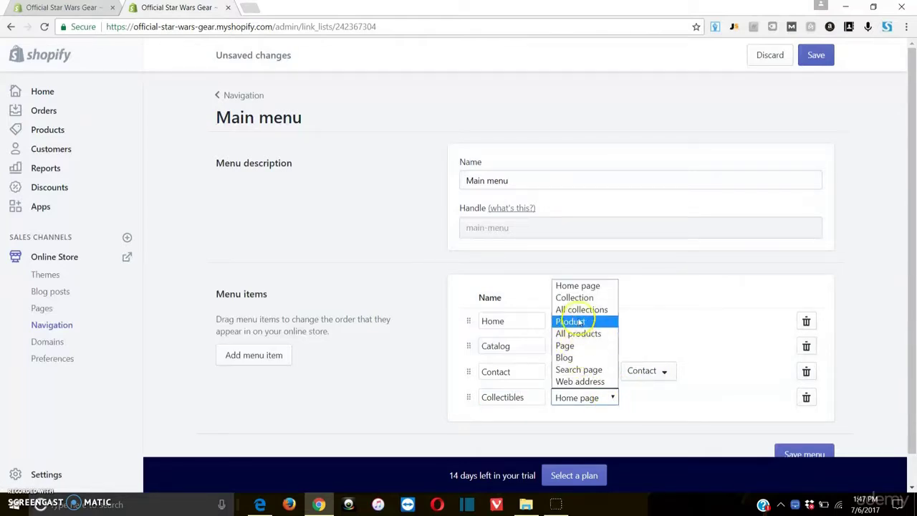
click(574, 298)
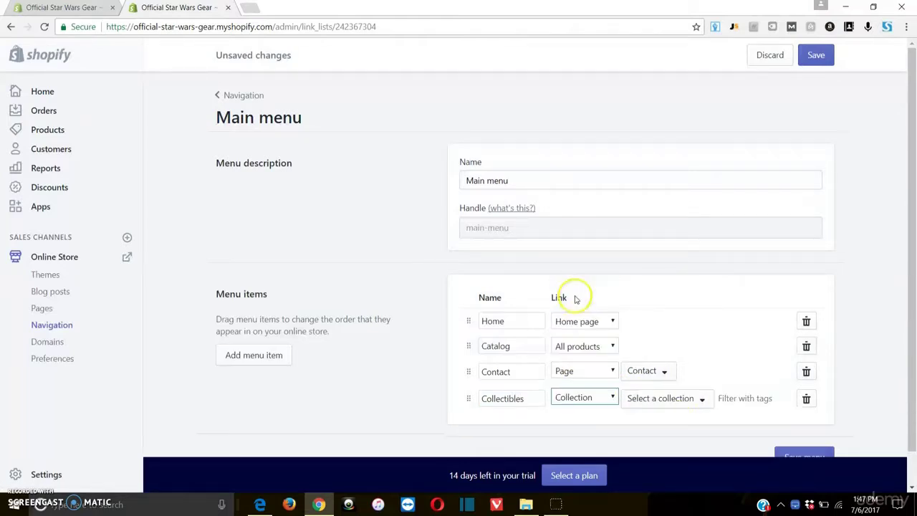
click(701, 399)
click(649, 444)
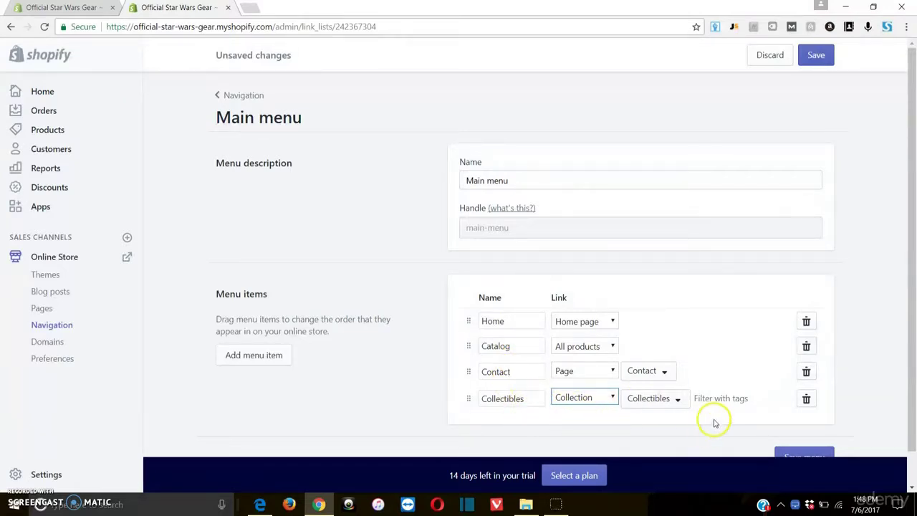
scroll(799, 404, down, 1)
click(803, 421)
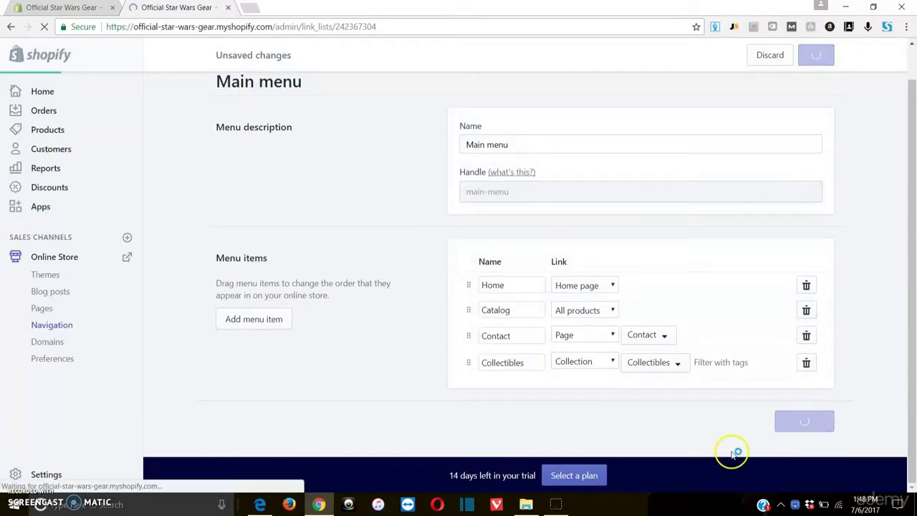
- Open Online Store > Themes in a new browser tab and switch to it
scroll(666, 322, down, 1)
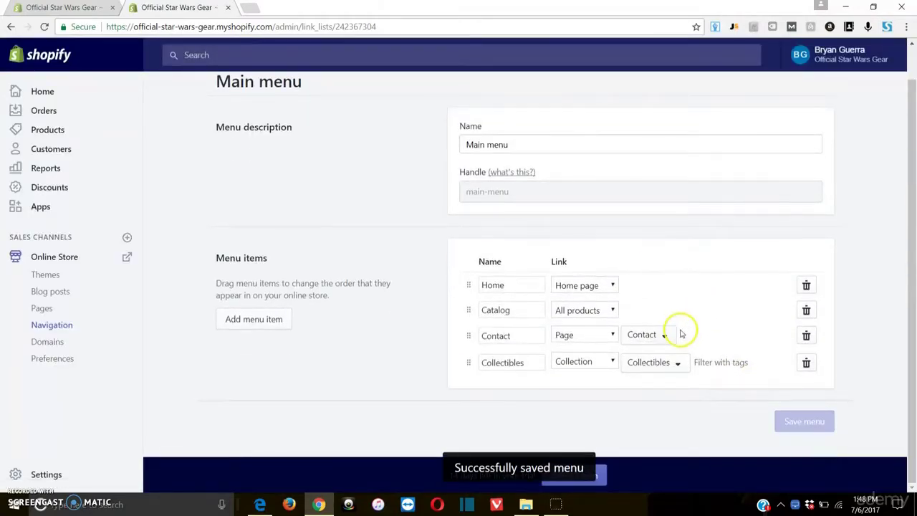
scroll(387, 240, up, 1)
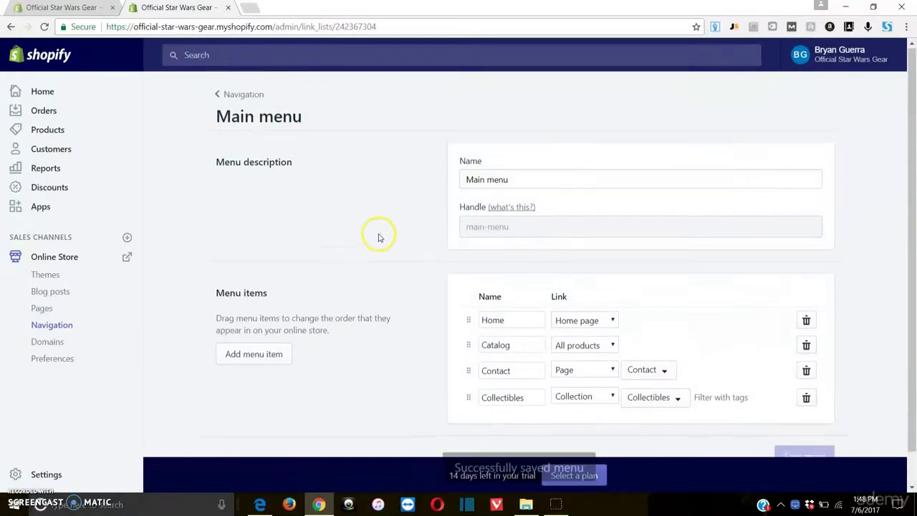
right_click(43, 270)
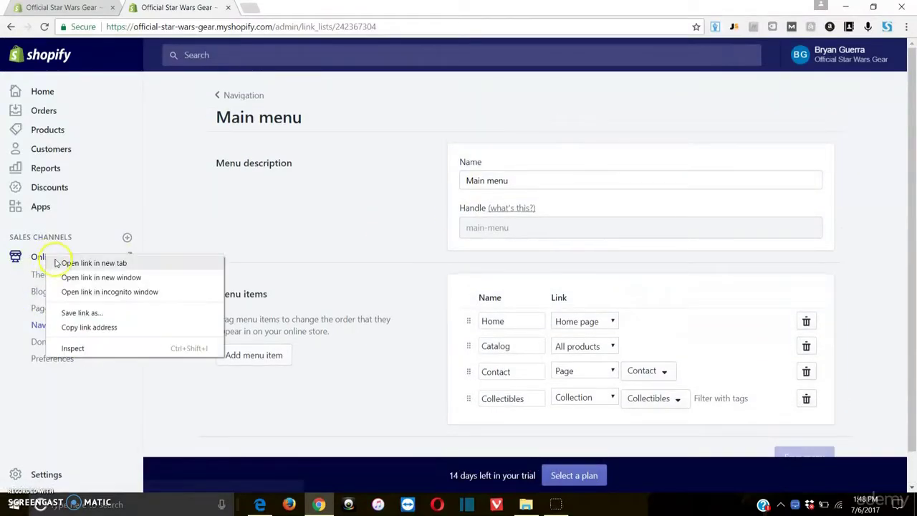
click(63, 272)
click(297, 13)
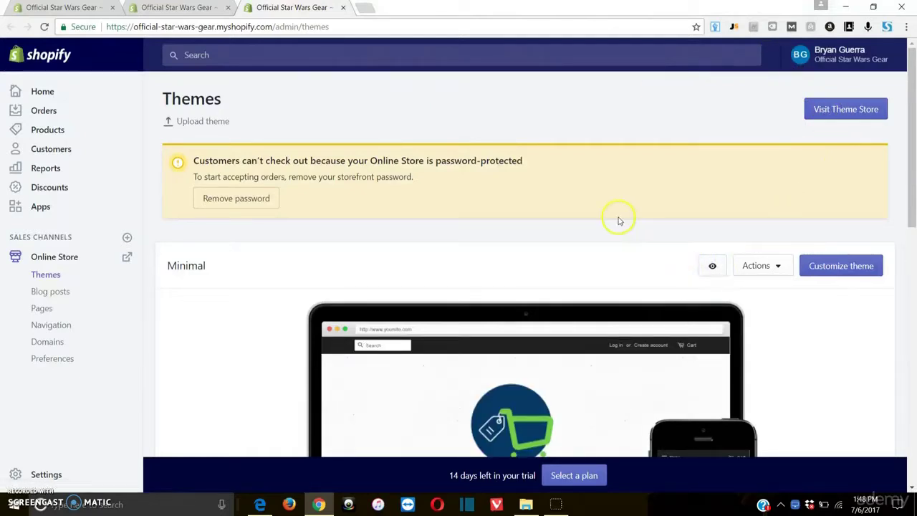
- Look over the theme previews and start customizing the live Minimal theme
scroll(272, 264, down, 1)
scroll(855, 393, down, 5)
scroll(709, 308, up, 2)
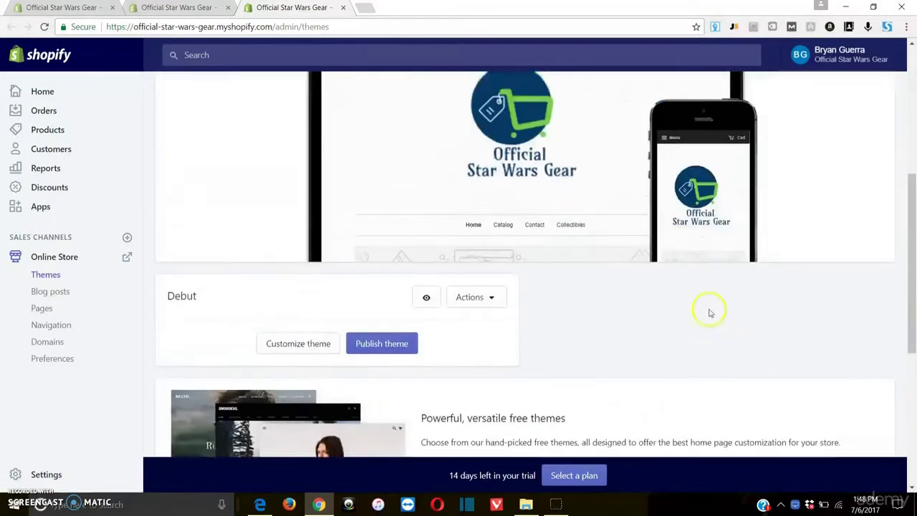
mouse_move(520, 173)
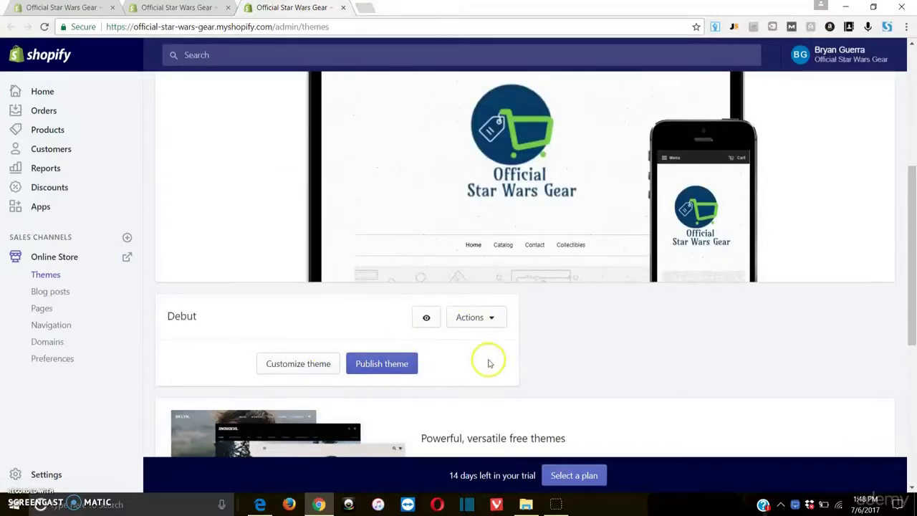
scroll(528, 228, up, 4)
scroll(434, 296, down, 1)
scroll(434, 295, down, 2)
scroll(508, 155, up, 3)
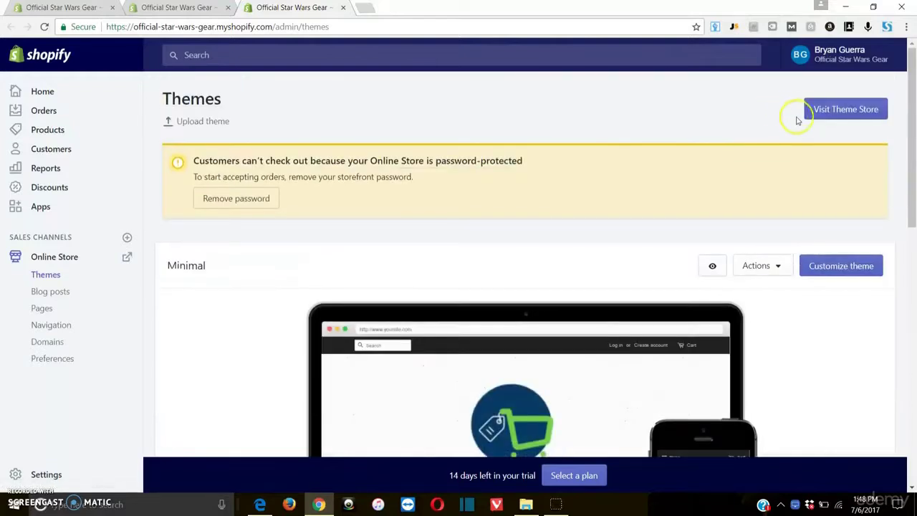
click(848, 264)
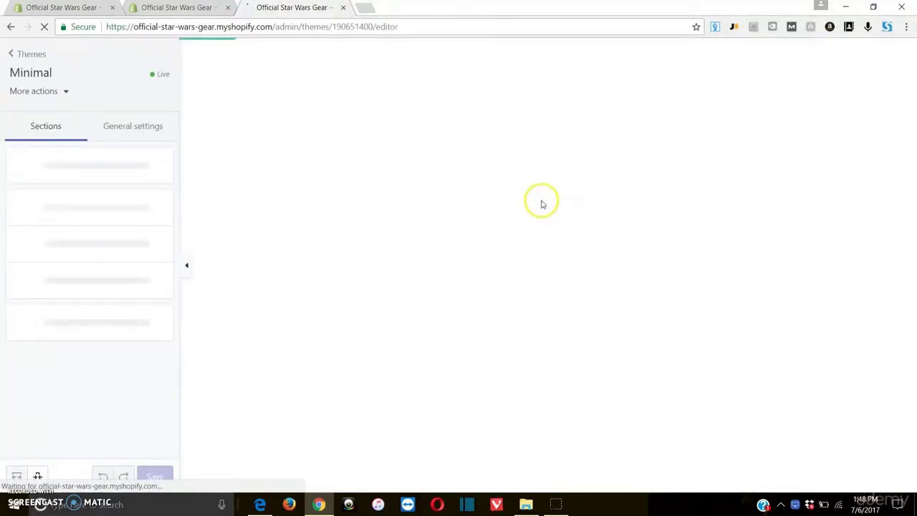
scroll(569, 179, down, 3)
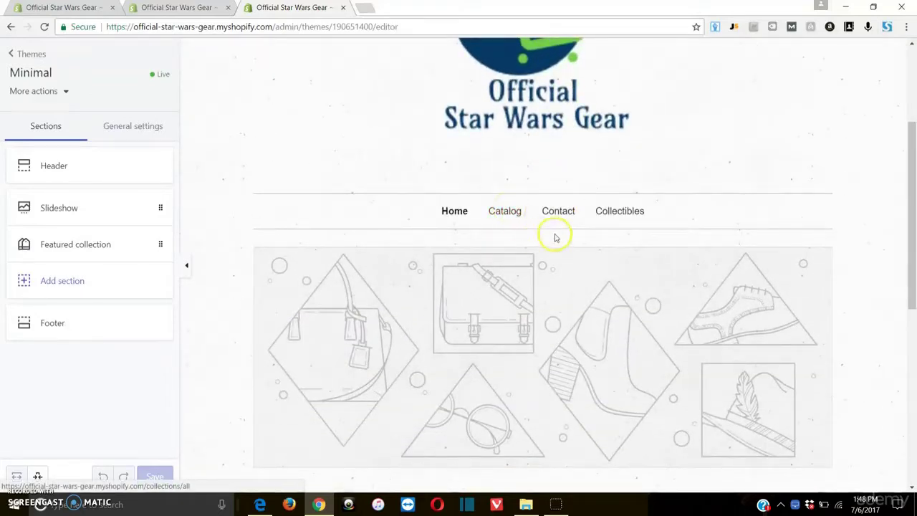
scroll(430, 262, down, 1)
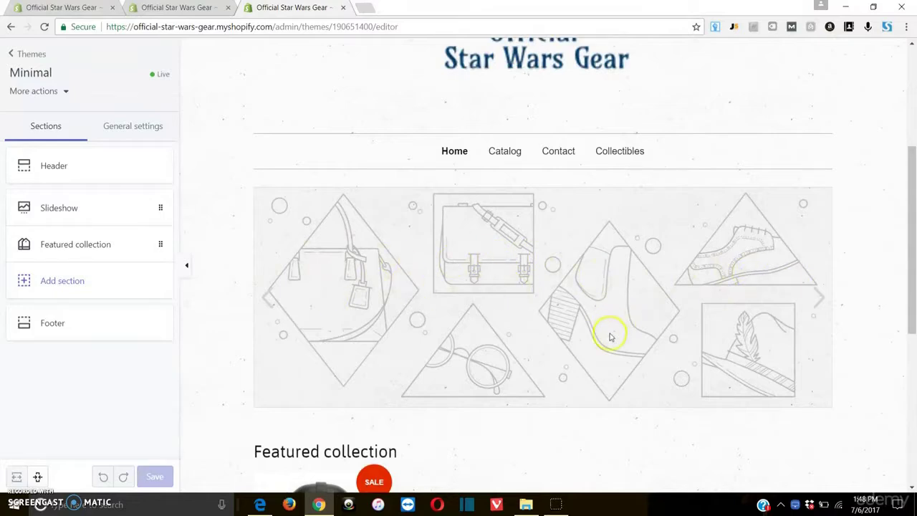
click(79, 208)
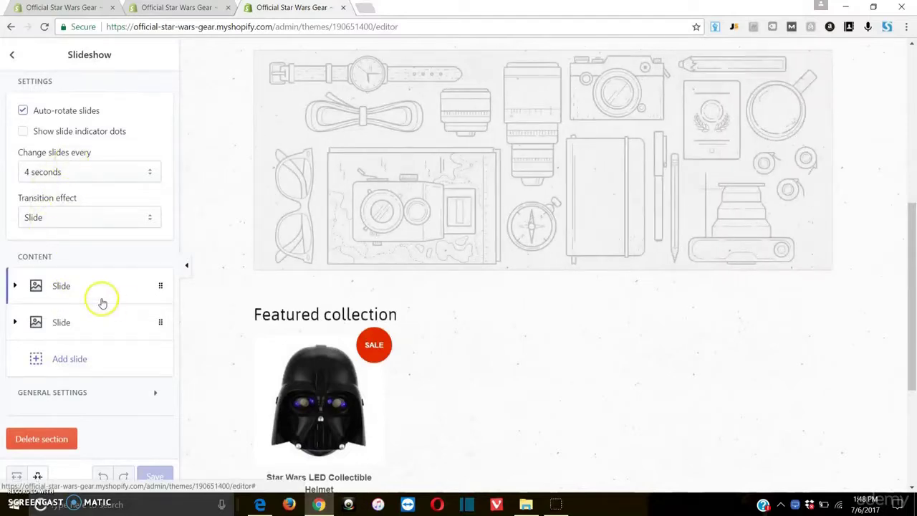
click(12, 54)
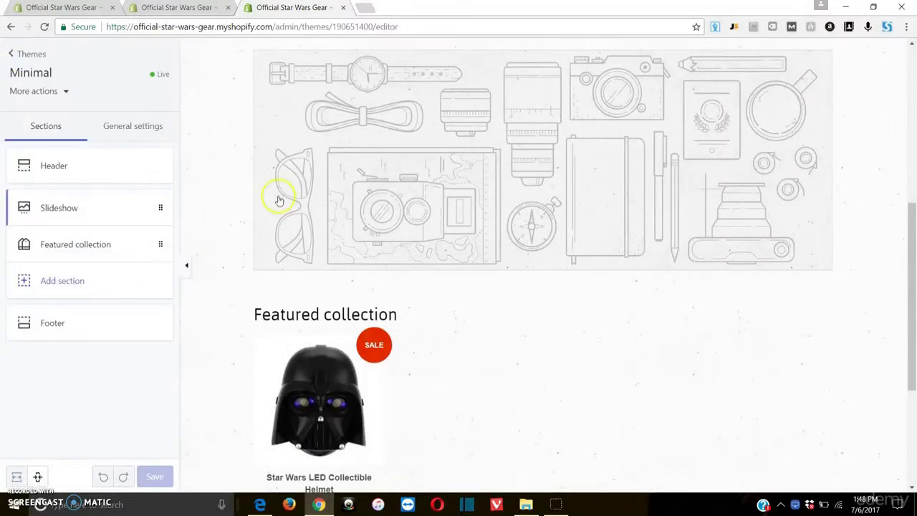
scroll(442, 389, down, 3)
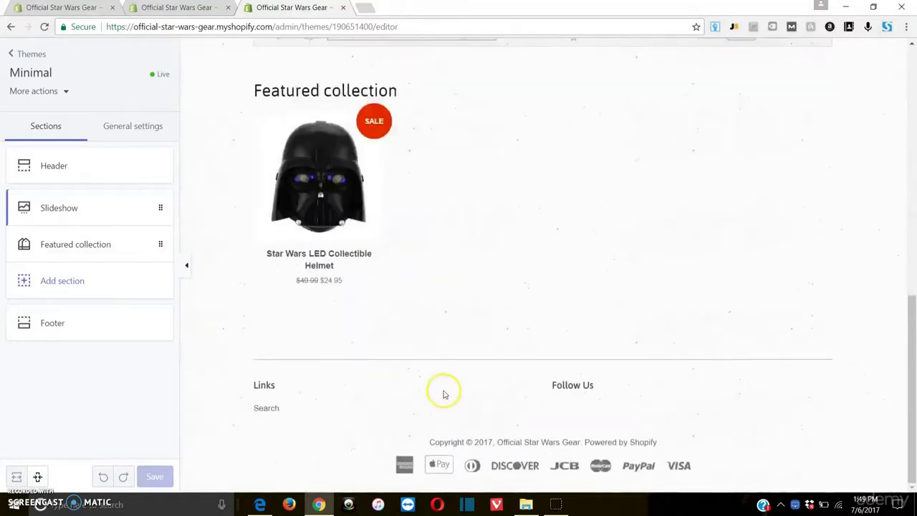
scroll(819, 358, up, 6)
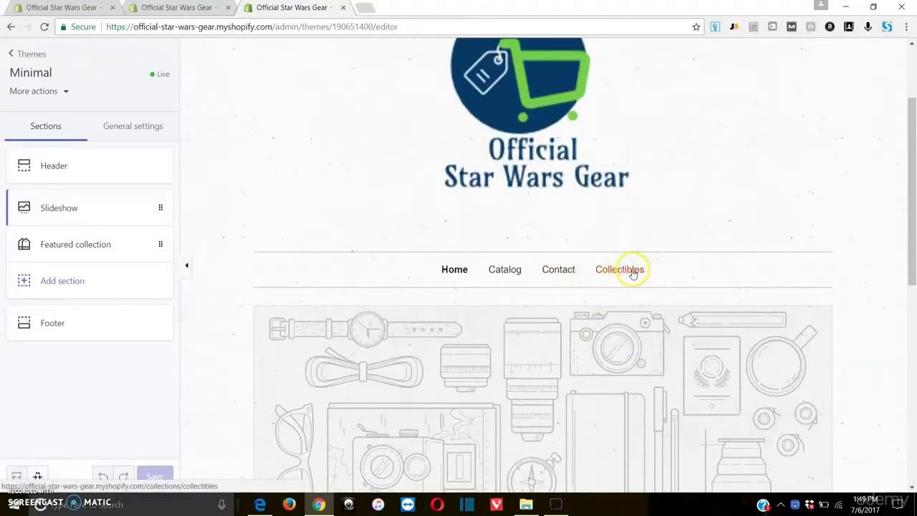
click(620, 272)
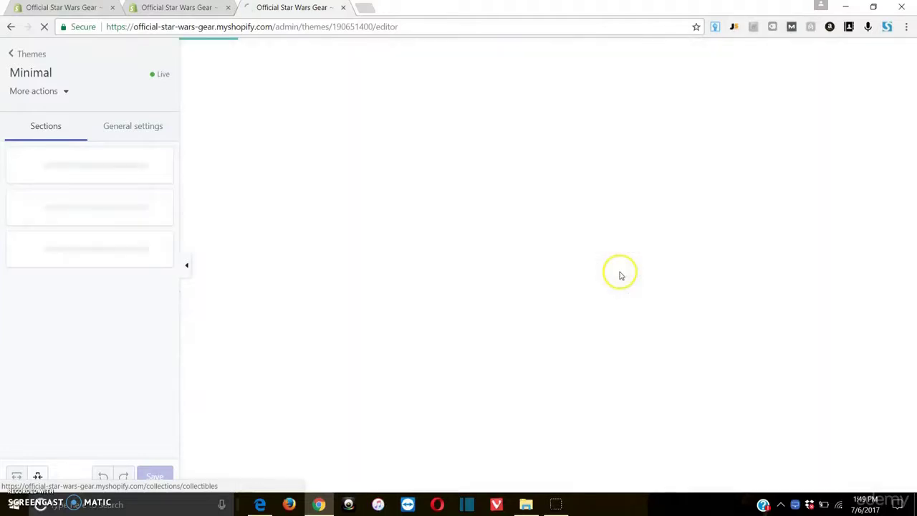
scroll(552, 303, down, 3)
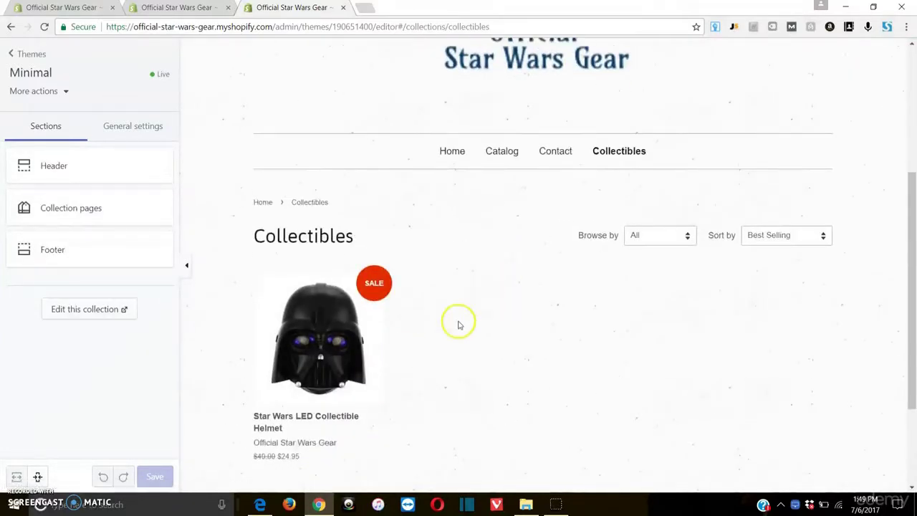
click(555, 159)
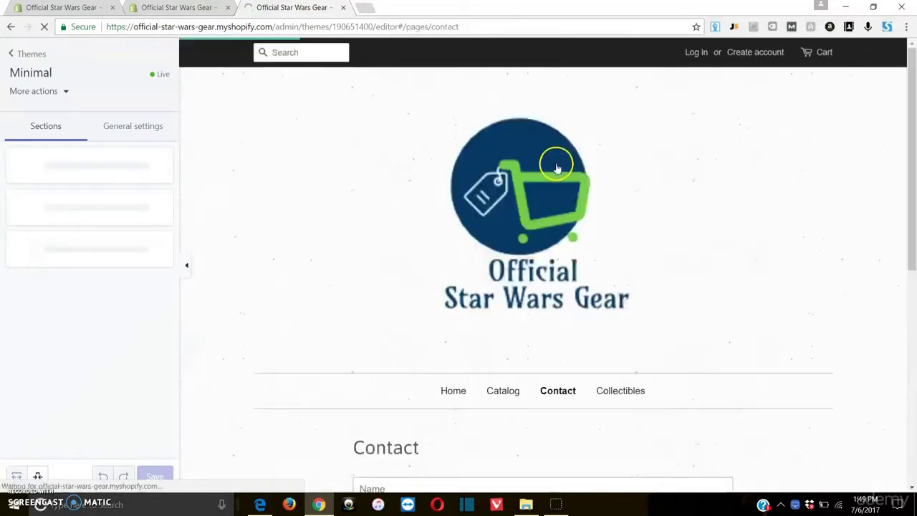
scroll(528, 333, down, 3)
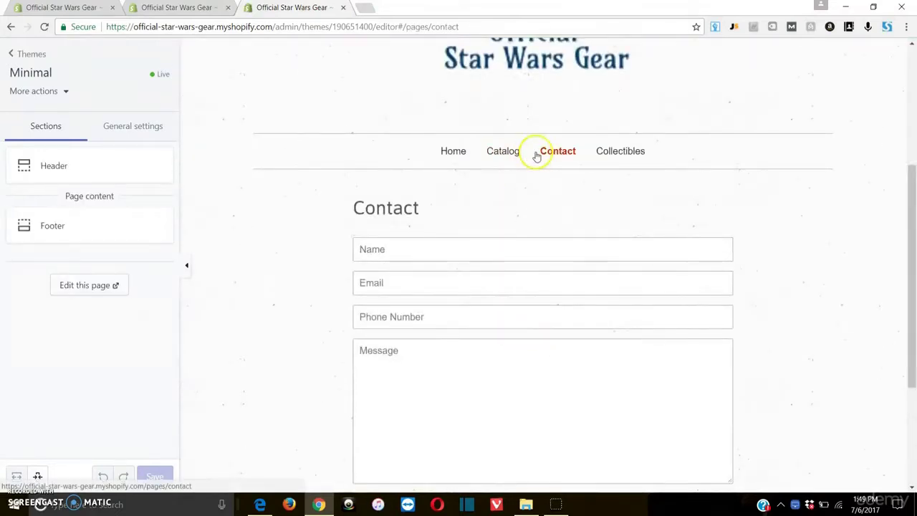
click(502, 156)
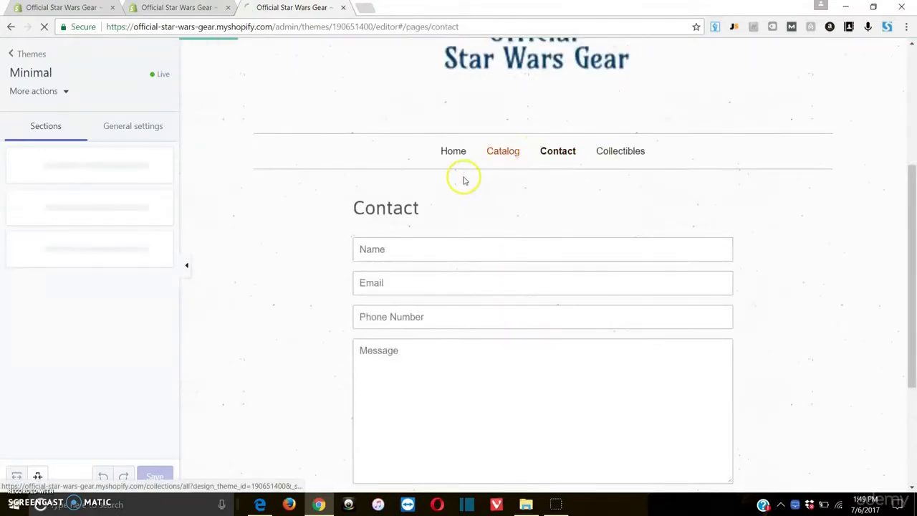
scroll(487, 334, down, 3)
scroll(446, 284, up, 1)
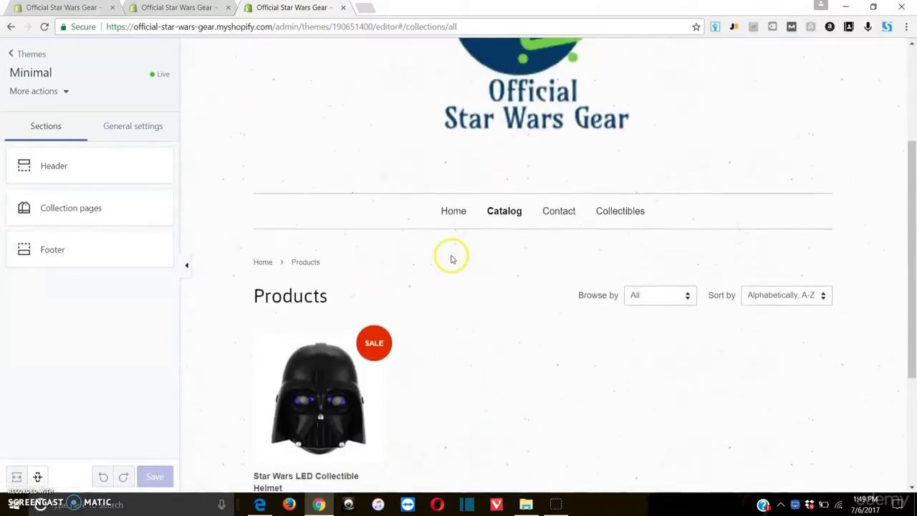
click(452, 214)
scroll(430, 215, down, 6)
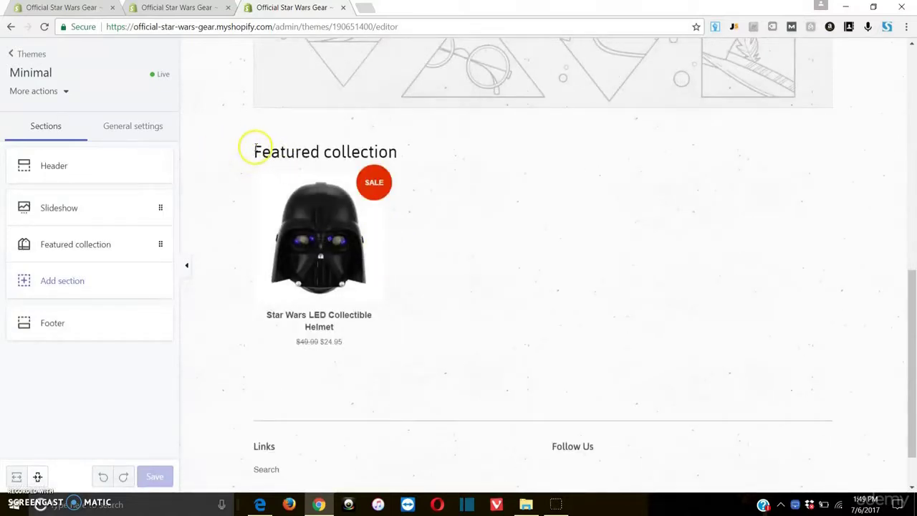
- Replace the Featured collection section's heading text with 'Trending'
click(92, 248)
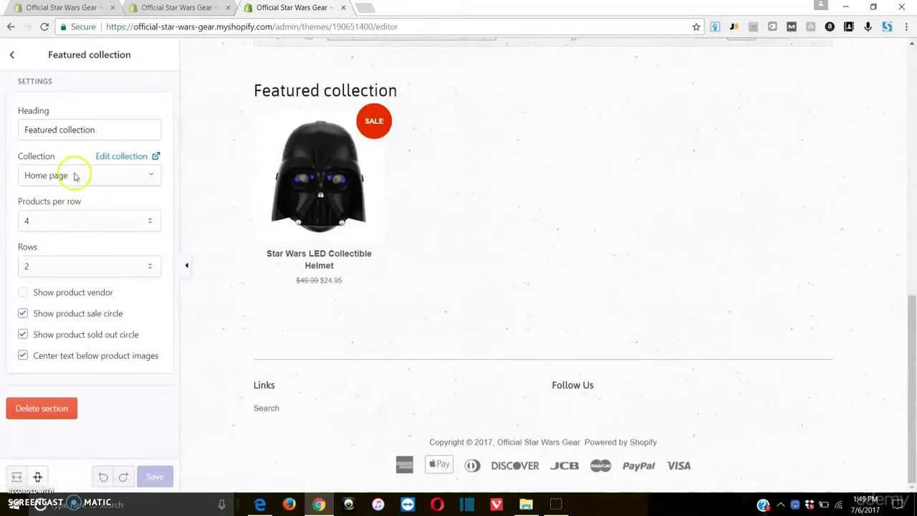
drag(117, 129, 34, 78)
text(TRending)
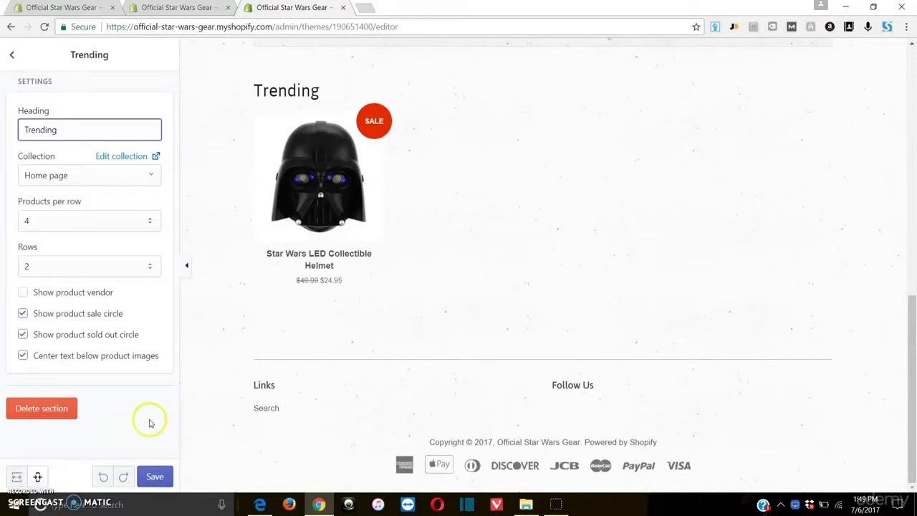
- Save the theme editor changes
click(161, 466)
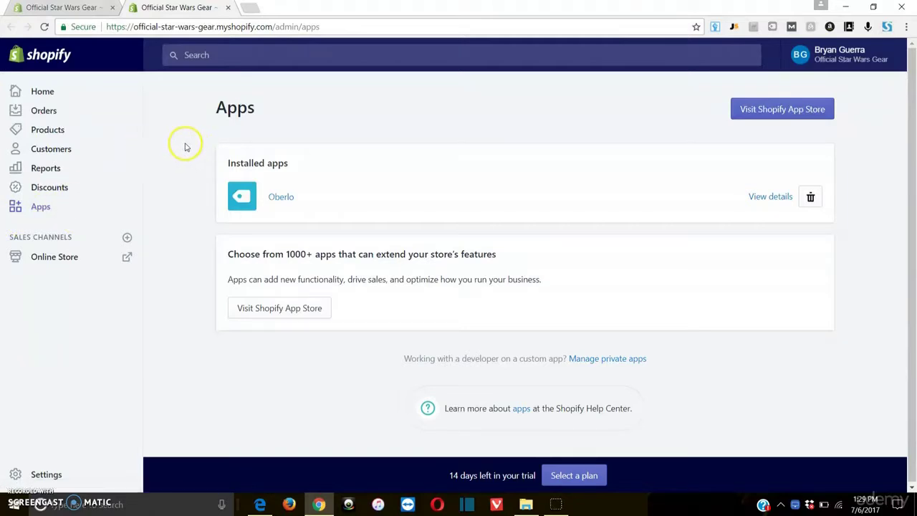
- Switch to the first browser tab showing the Settings overview
click(69, 12)
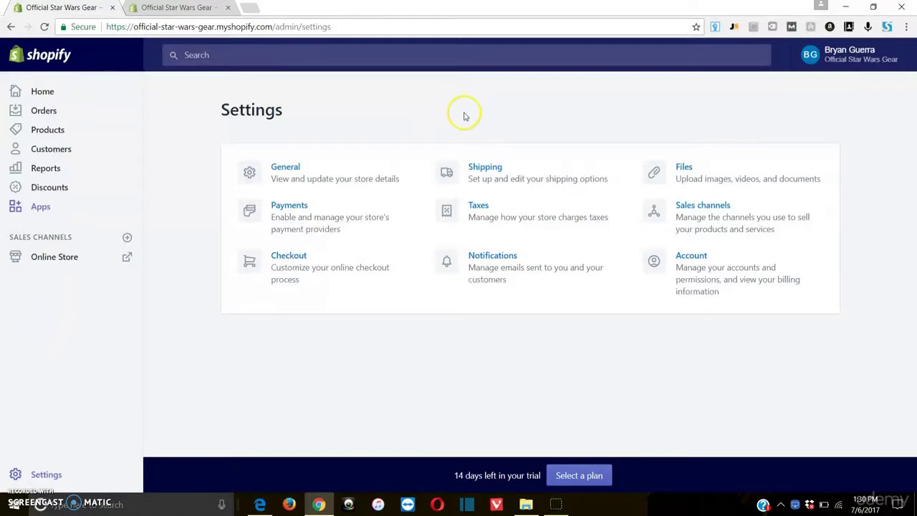
- Switch back to the browser tab showing the Shopify Apps page with Oberlo installed
click(186, 9)
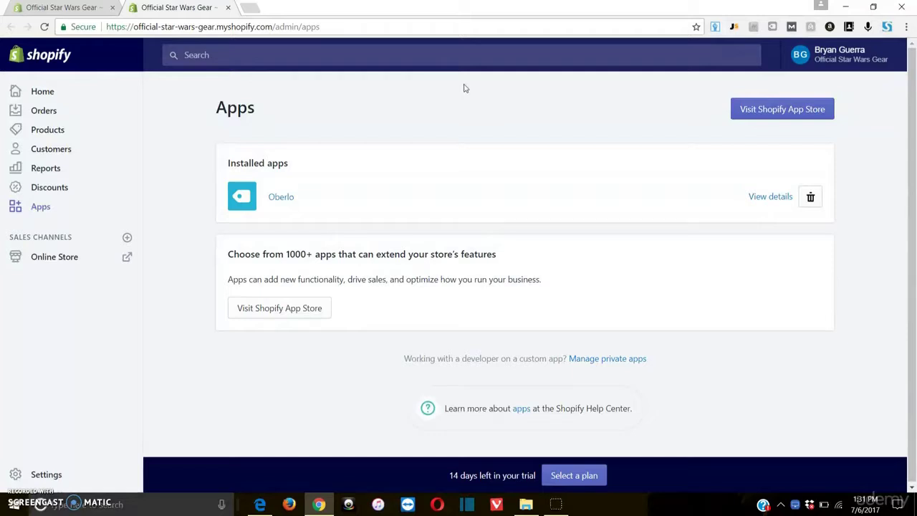
- Bring up the admin Home page showing getting-started tips and the 14-day trial notice
click(459, 86)
click(460, 90)
click(456, 96)
click(454, 110)
click(82, 11)
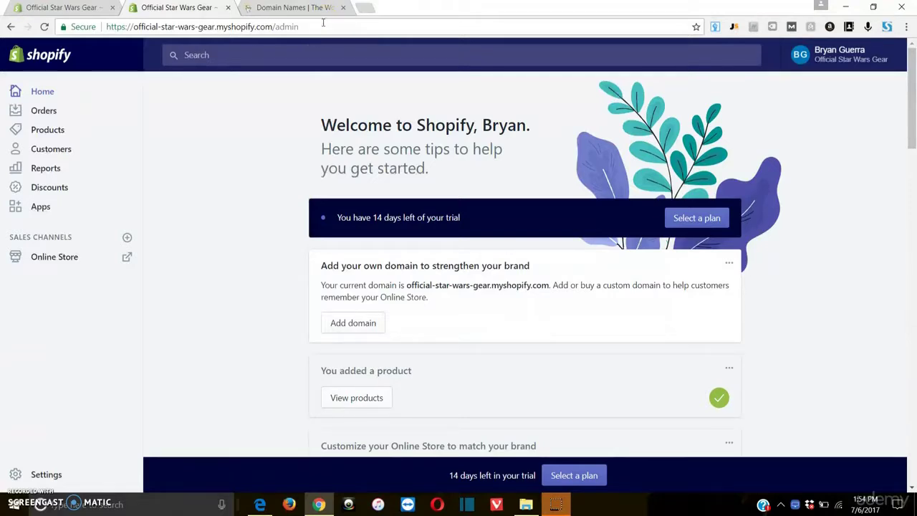
- Go through Online Store to the Domains page for connecting or buying a custom domain
click(68, 263)
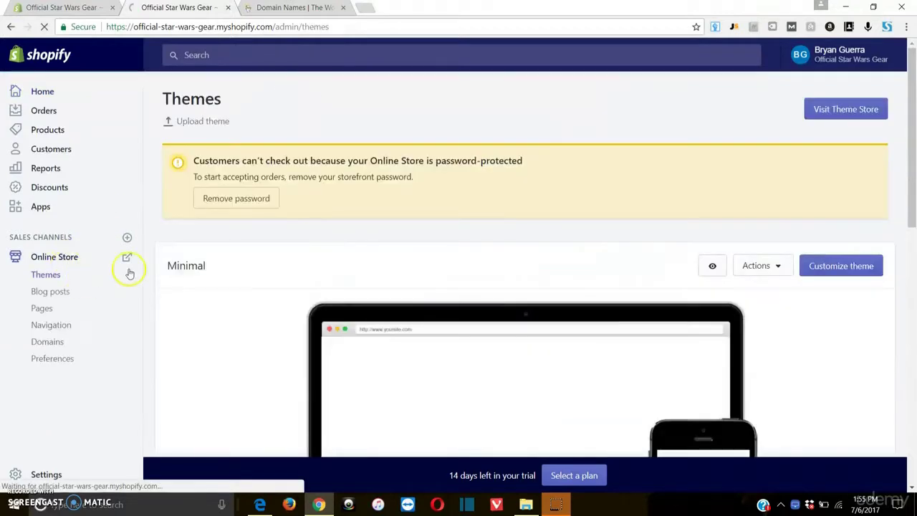
scroll(237, 264, down, 1)
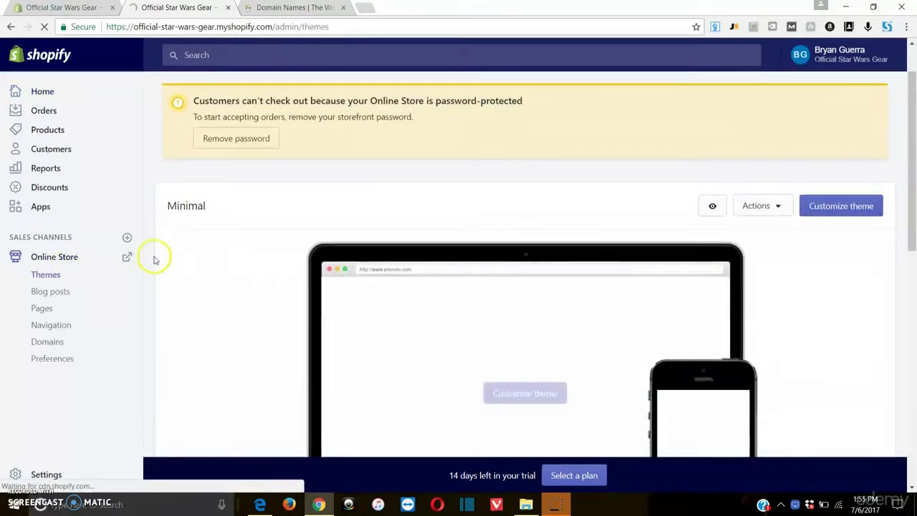
click(54, 343)
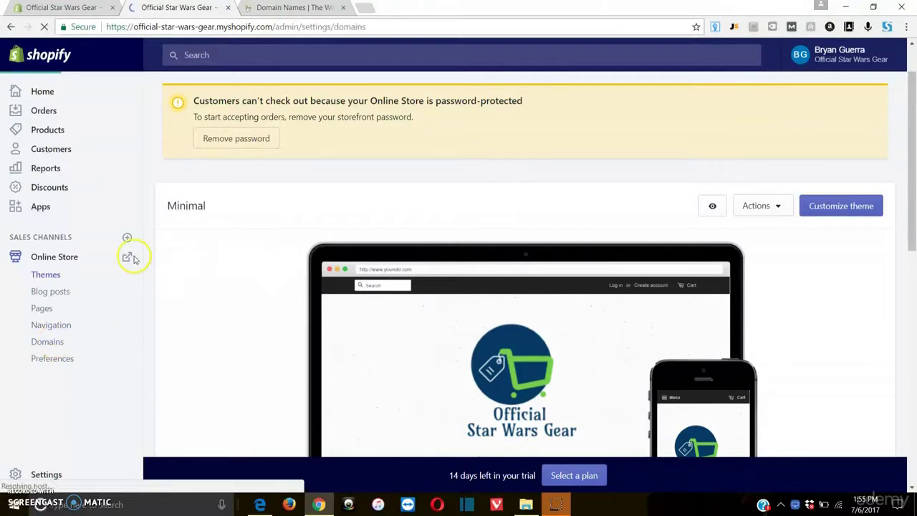
scroll(293, 239, down, 2)
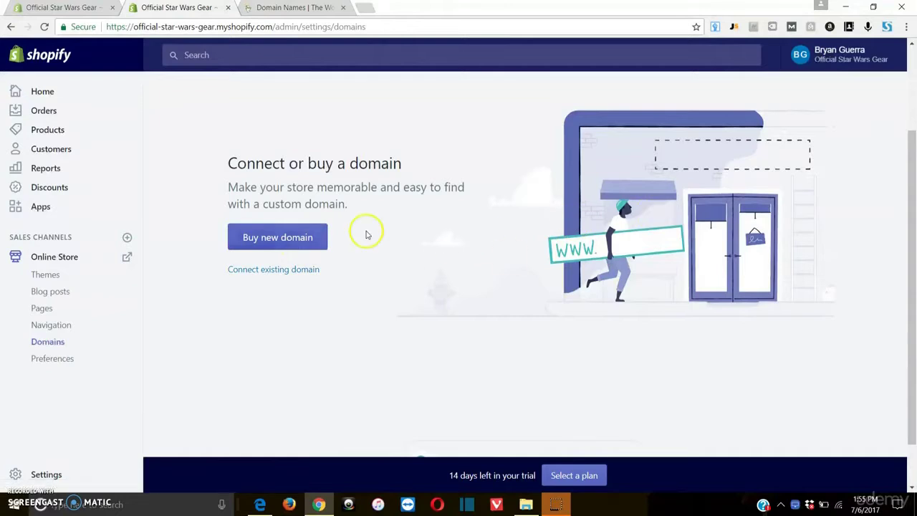
scroll(287, 326, up, 1)
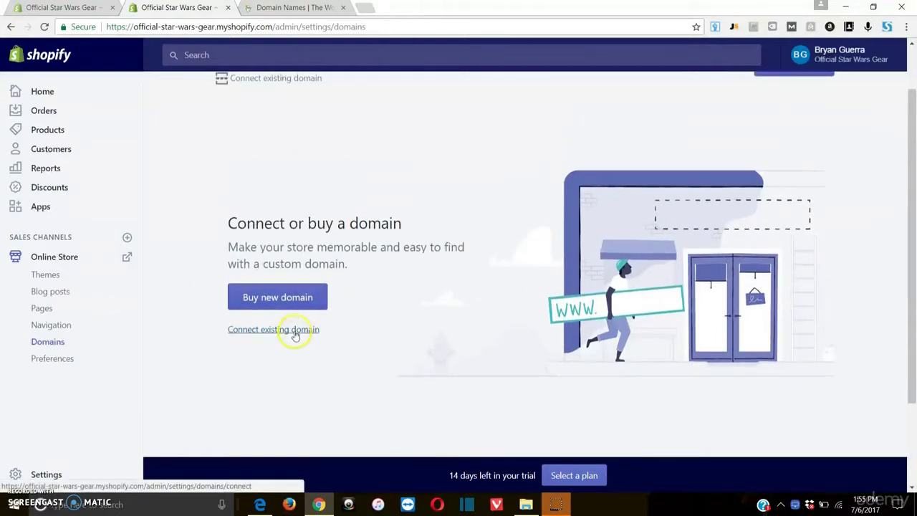
- Search GoDaddy for the domain starswarsgear
click(293, 7)
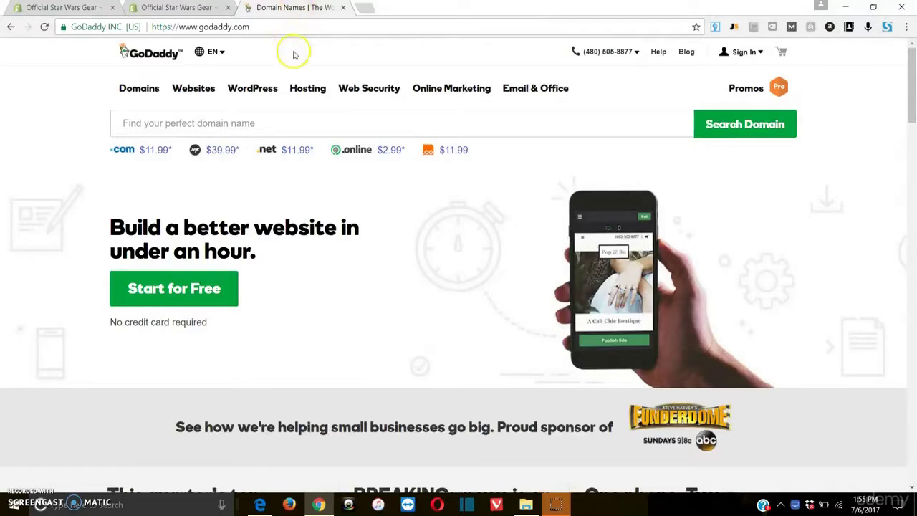
click(289, 124)
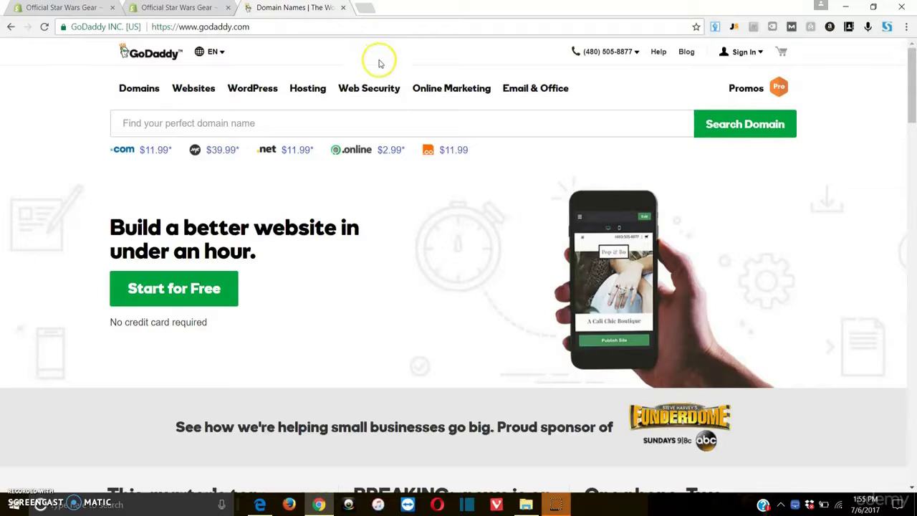
click(345, 125)
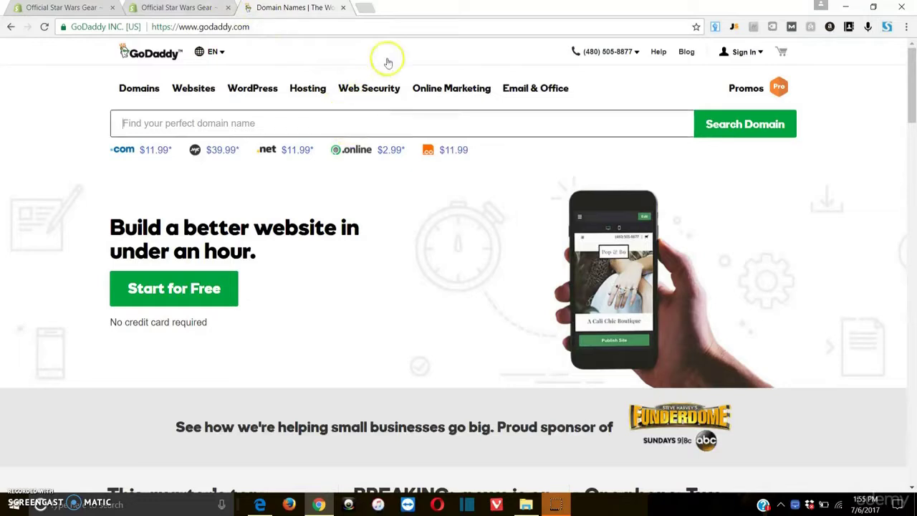
text(starswarsgear)
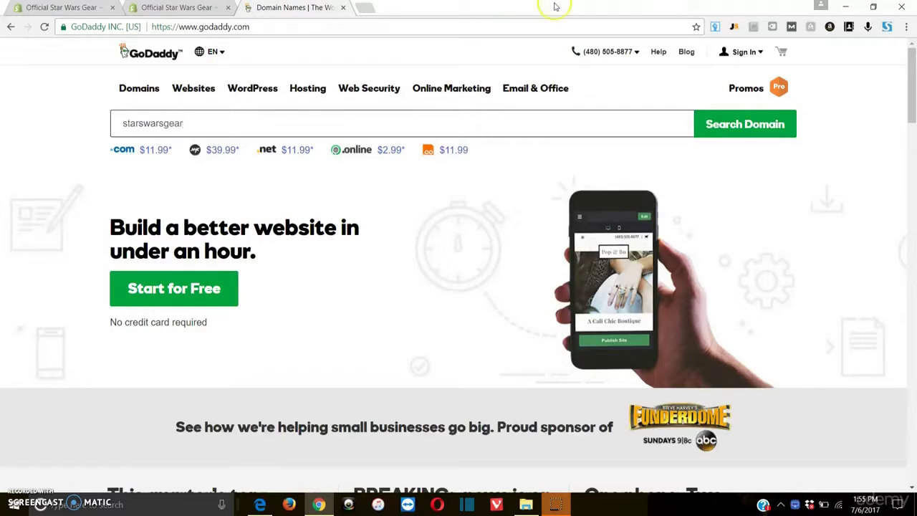
click(772, 126)
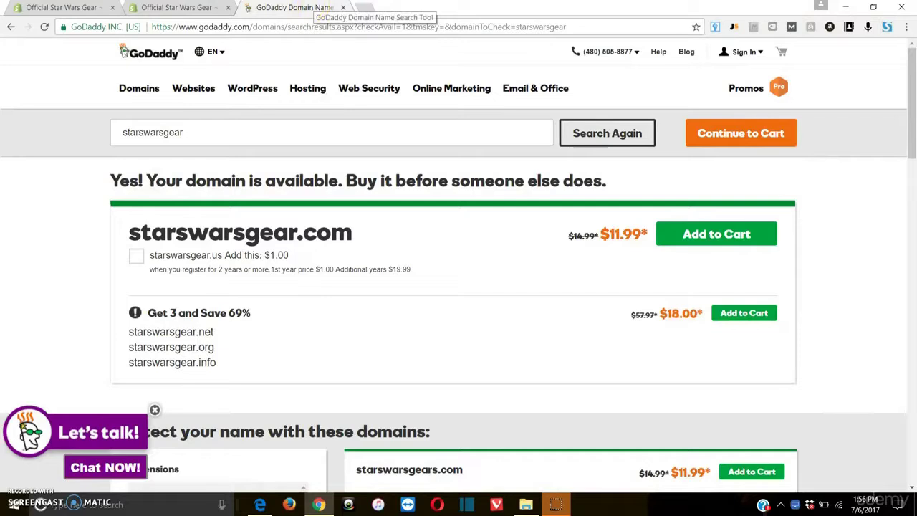
- Check that starswarsgear.com is available for $11.99, then close GoDaddy for Shopify's Domains page
click(170, 9)
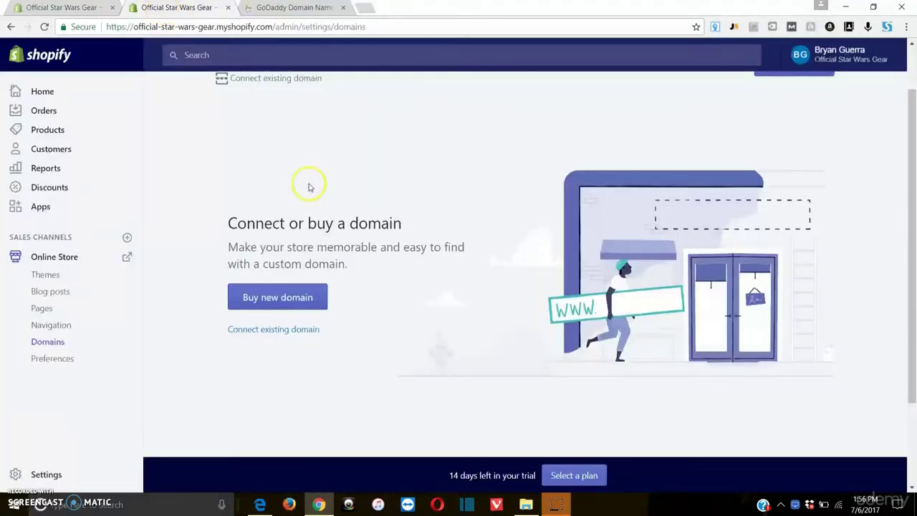
click(289, 9)
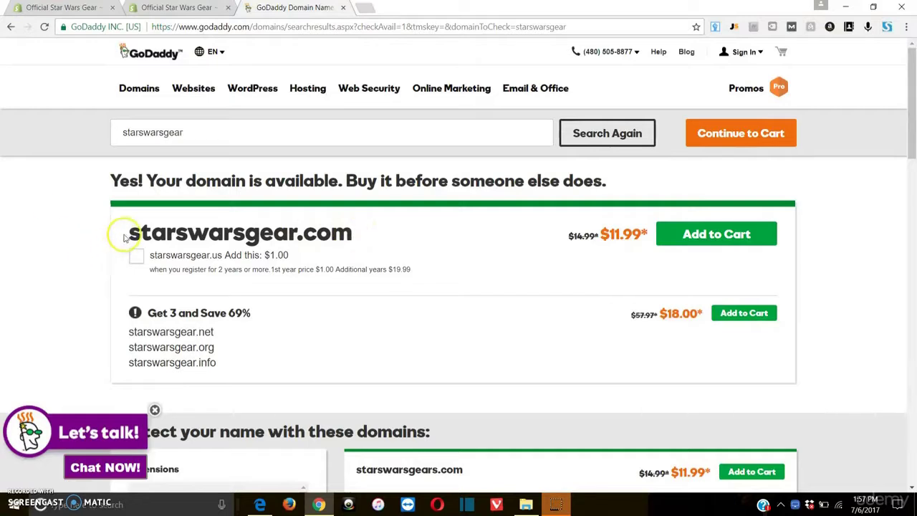
click(343, 7)
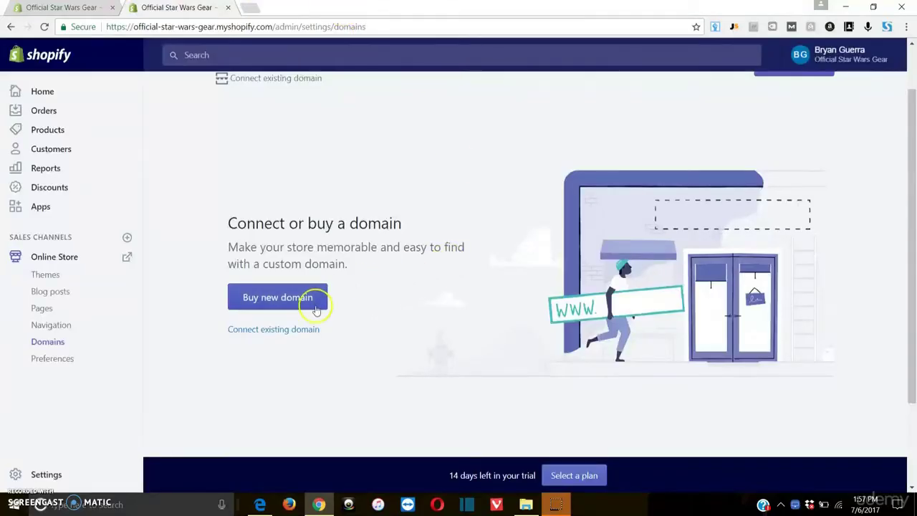
- Start connecting an existing domain, then back out to the Domains list
click(285, 331)
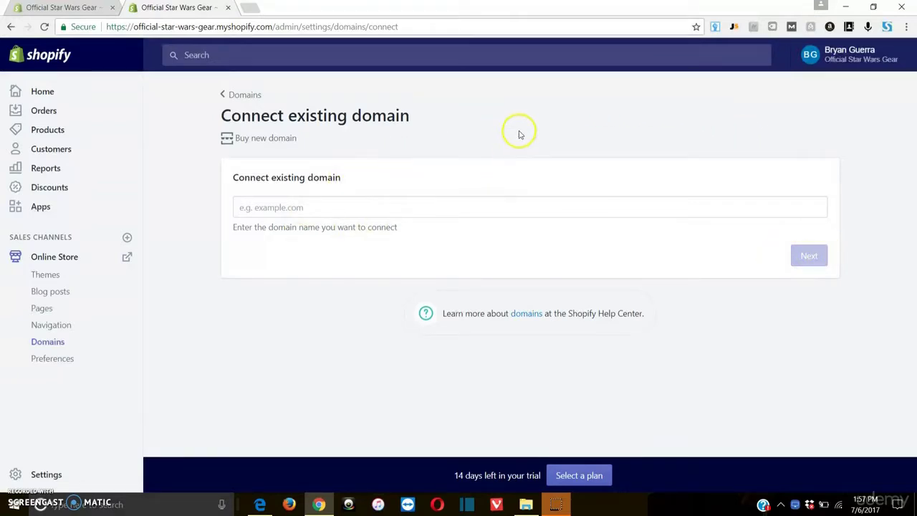
click(251, 8)
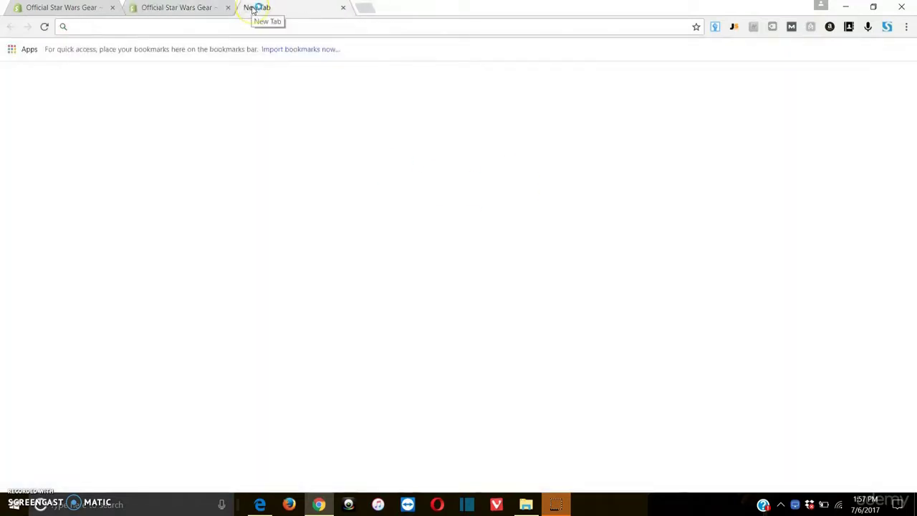
text(google.com)
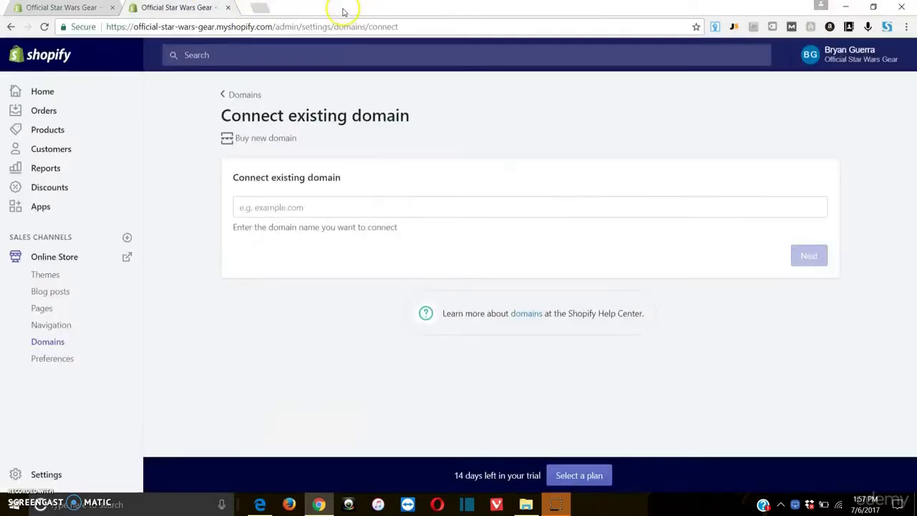
click(342, 7)
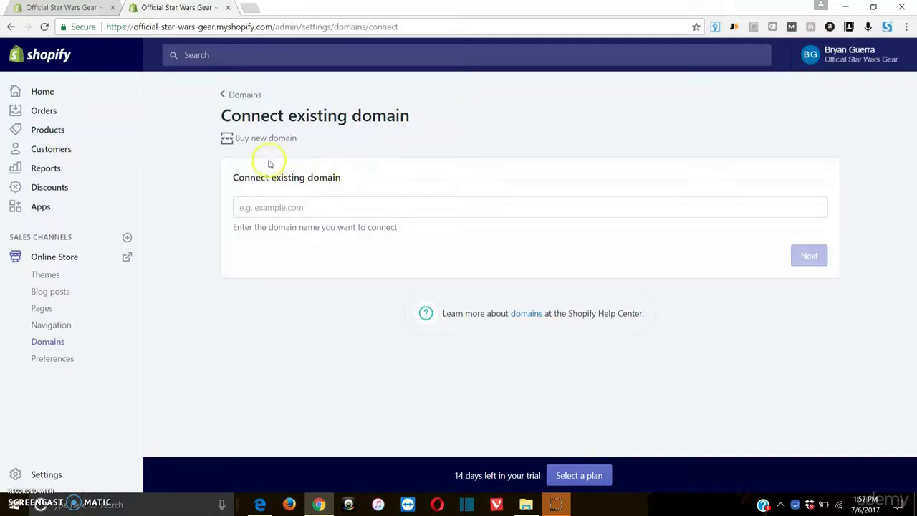
click(240, 96)
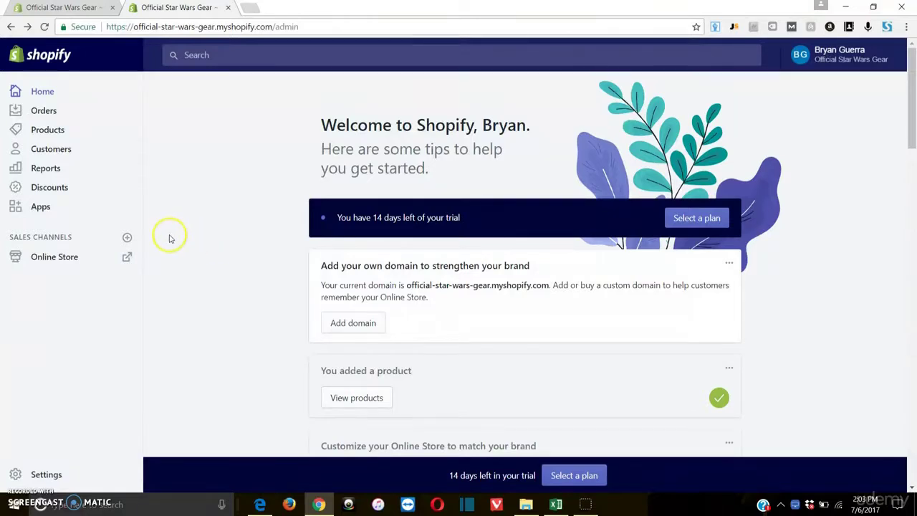
- Try removing the storefront password from Online Store Preferences, reaching the plan choices
click(45, 259)
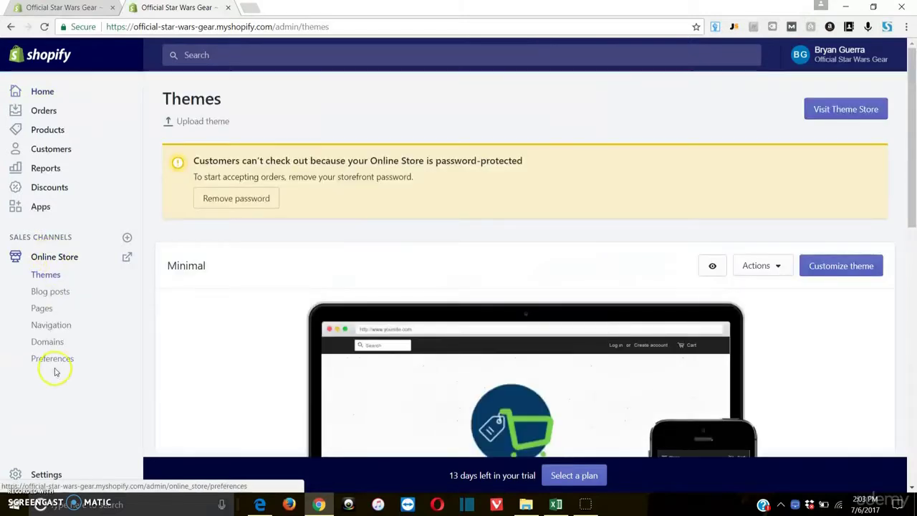
click(53, 362)
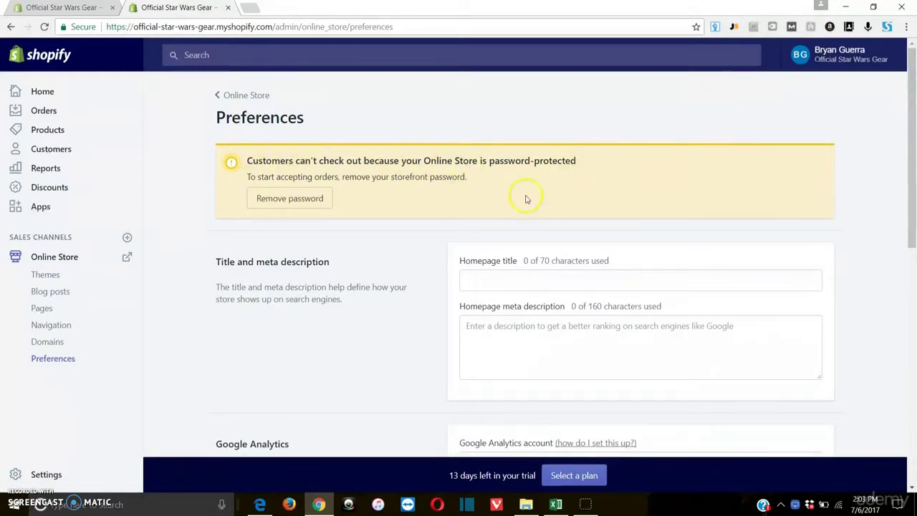
click(310, 205)
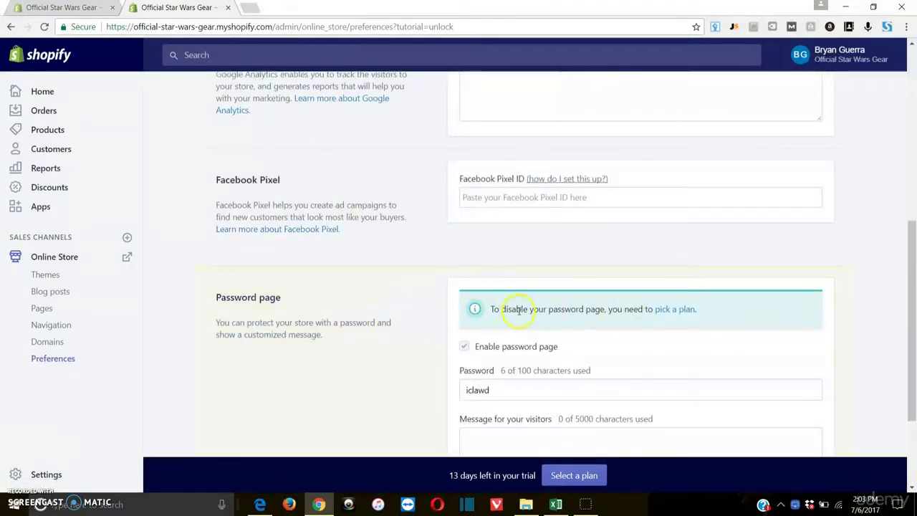
click(674, 309)
- Follow the Password page's 'pick a plan' link to the plan selection page
scroll(322, 262, down, 2)
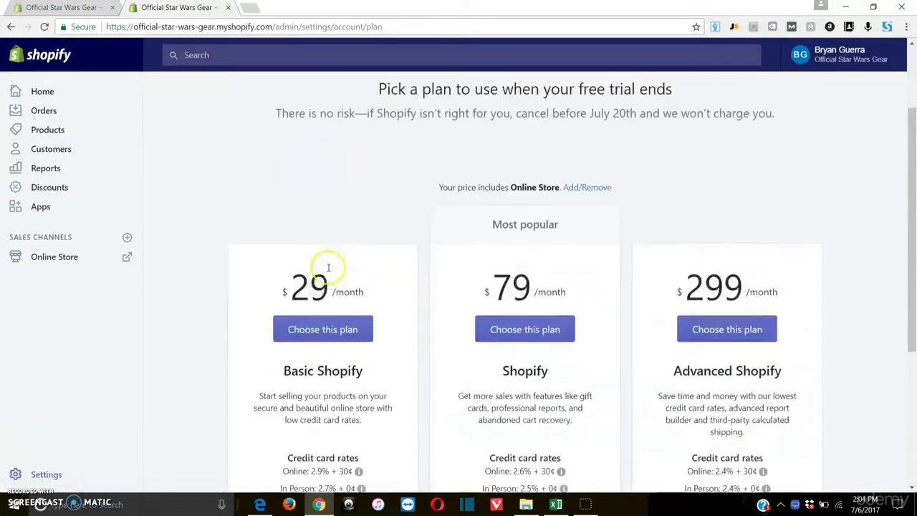
scroll(260, 148, down, 3)
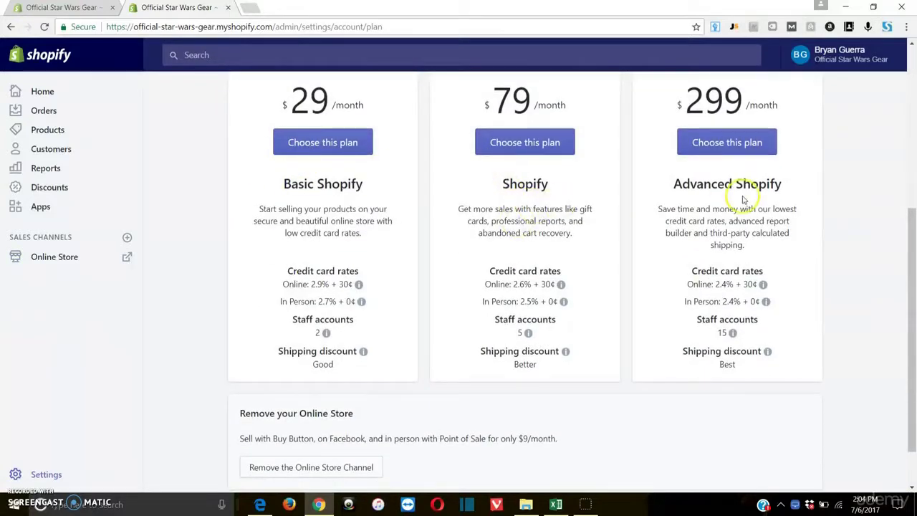
scroll(286, 203, up, 1)
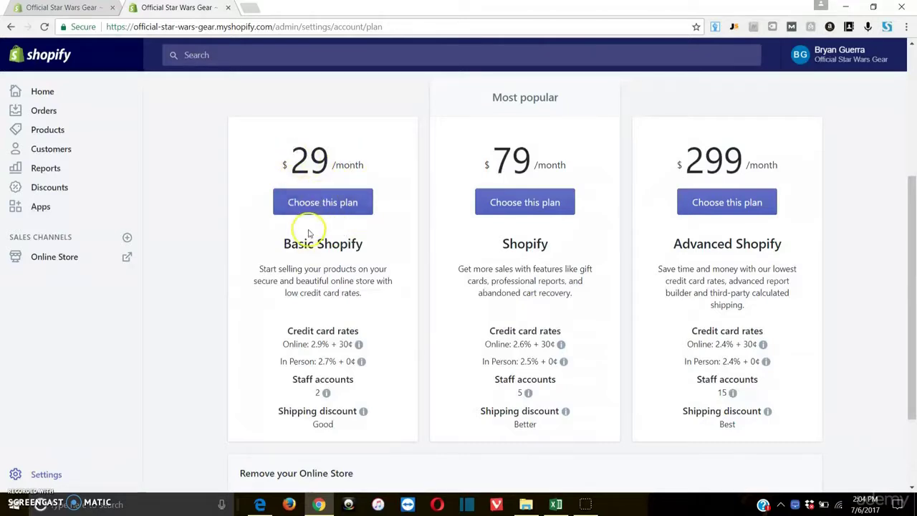
click(321, 157)
mouse_move(328, 391)
scroll(183, 223, up, 3)
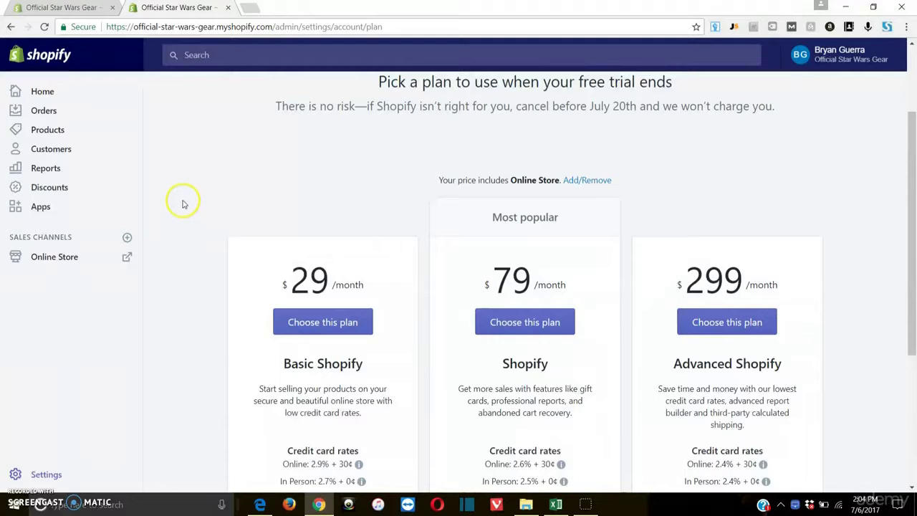
- Compare the plans: Basic $29, Shopify $79, Advanced $299, with 2, 5 and 15 staff accounts
click(315, 332)
click(311, 175)
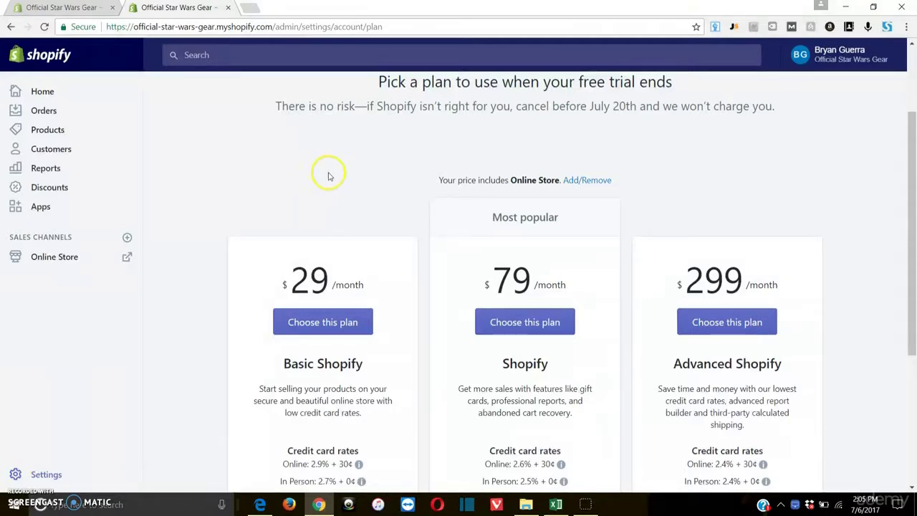
scroll(324, 179, down, 1)
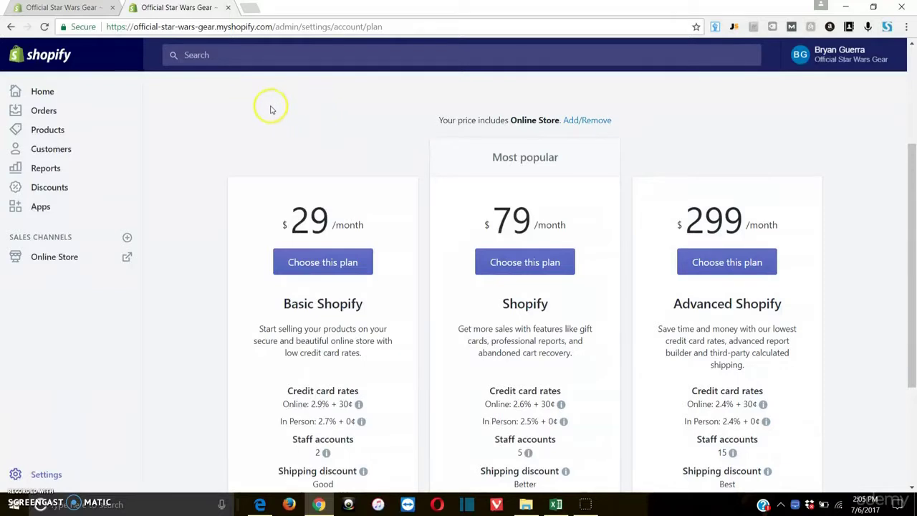
scroll(340, 195, down, 1)
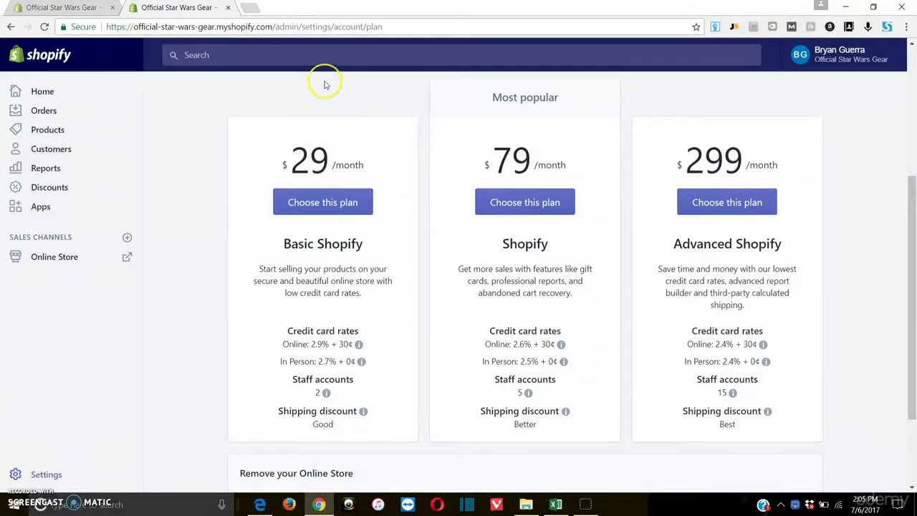
- Choose Basic Shopify with the $29.00 monthly billing cycle and confirm the changes
click(295, 202)
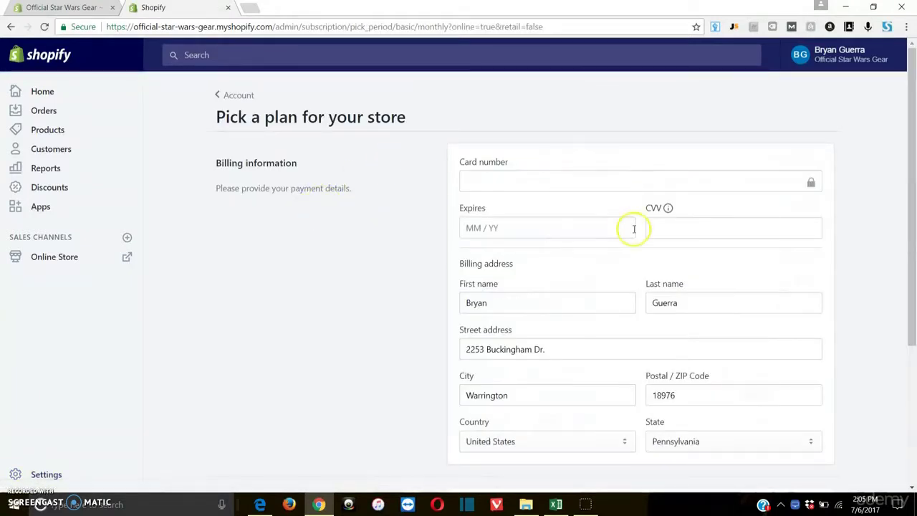
scroll(759, 430, down, 3)
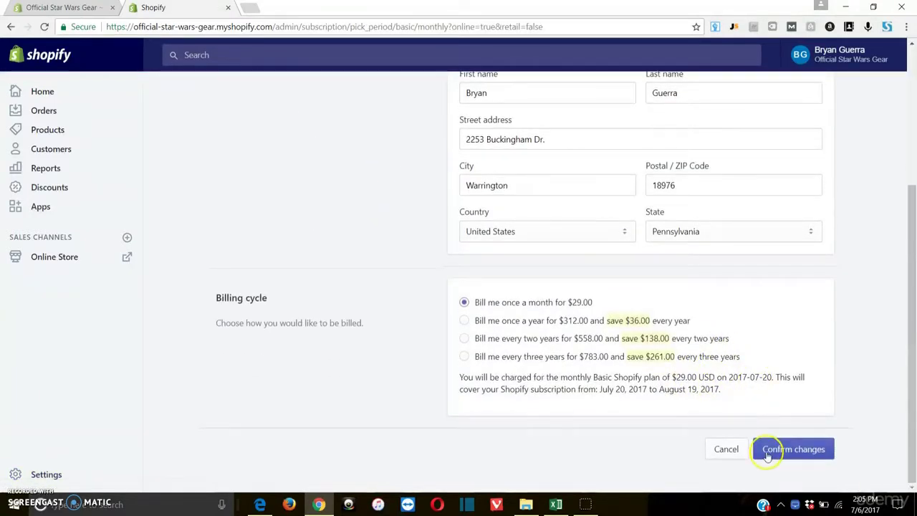
click(795, 453)
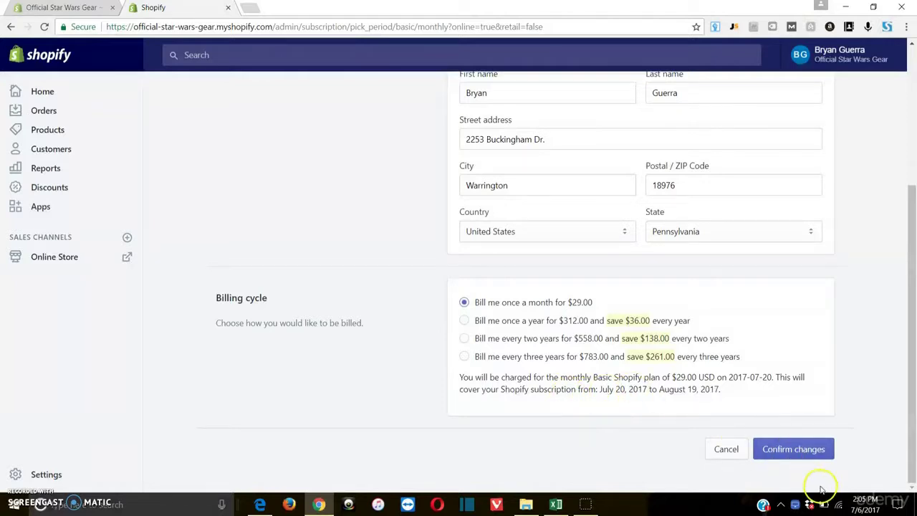
mouse_move(859, 510)
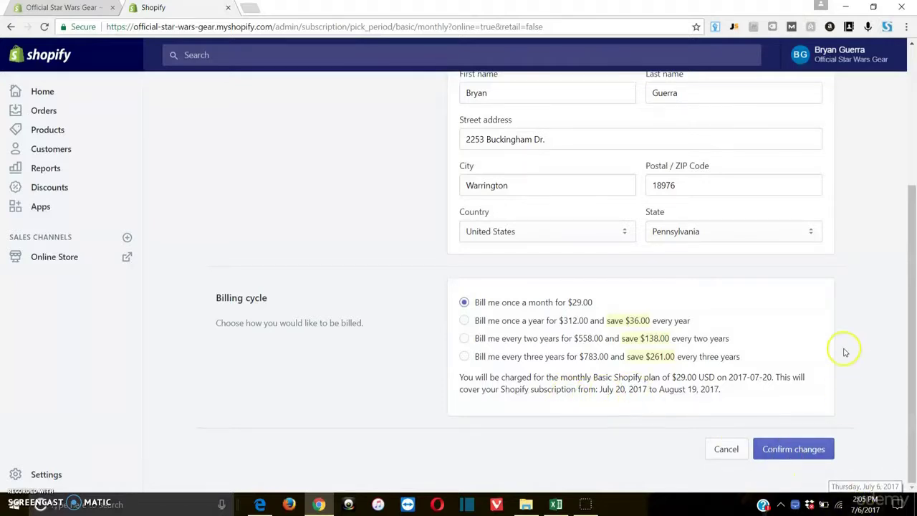
scroll(630, 287, up, 3)
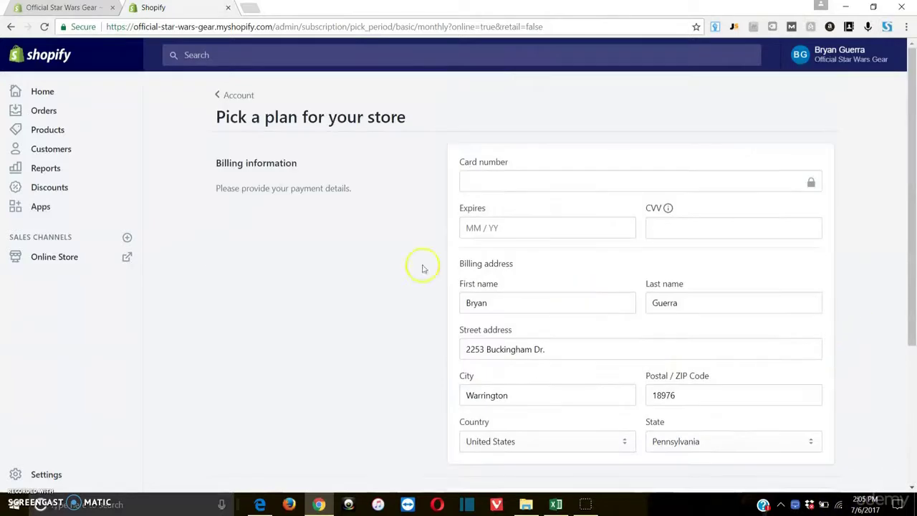
- Return to the Online Store Themes page and jump to the storefront password settings
click(48, 265)
scroll(268, 250, down, 3)
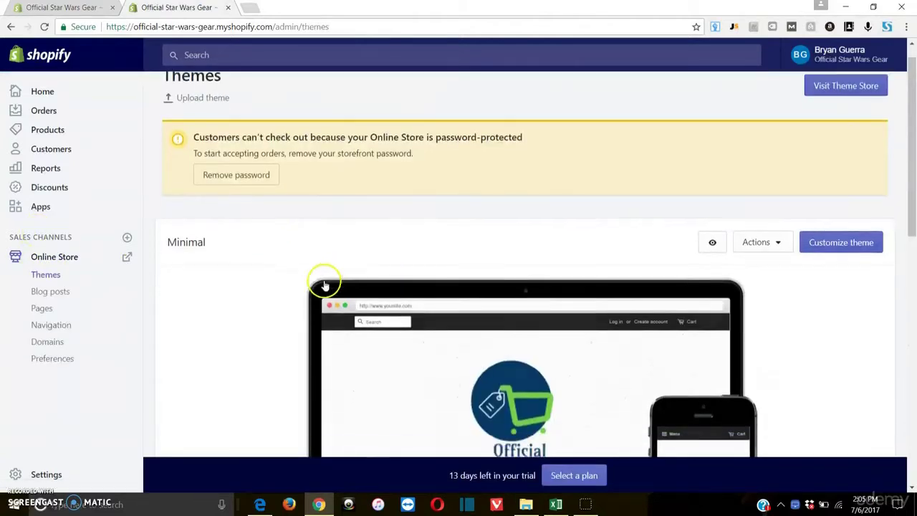
scroll(242, 186, up, 3)
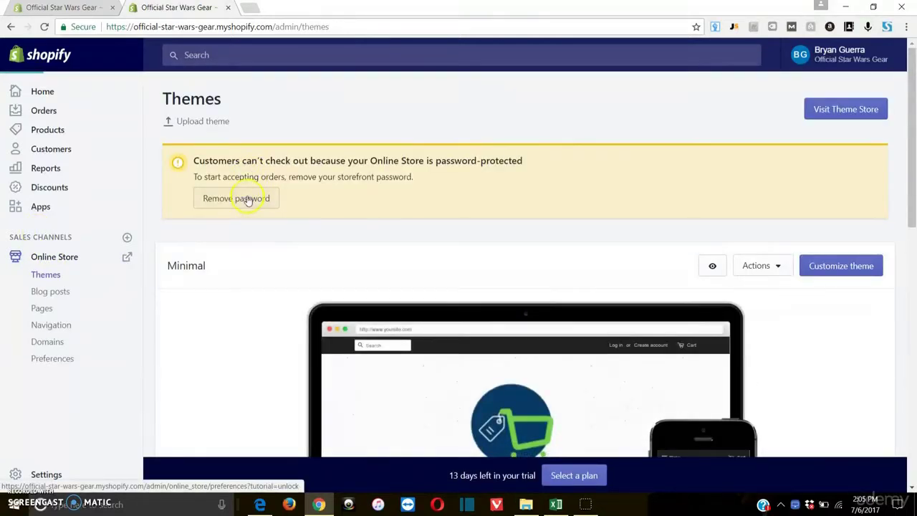
click(248, 200)
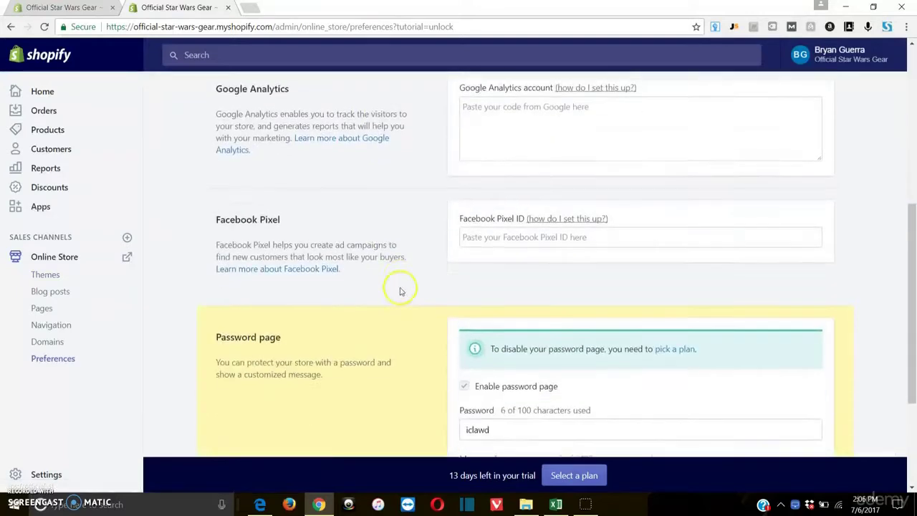
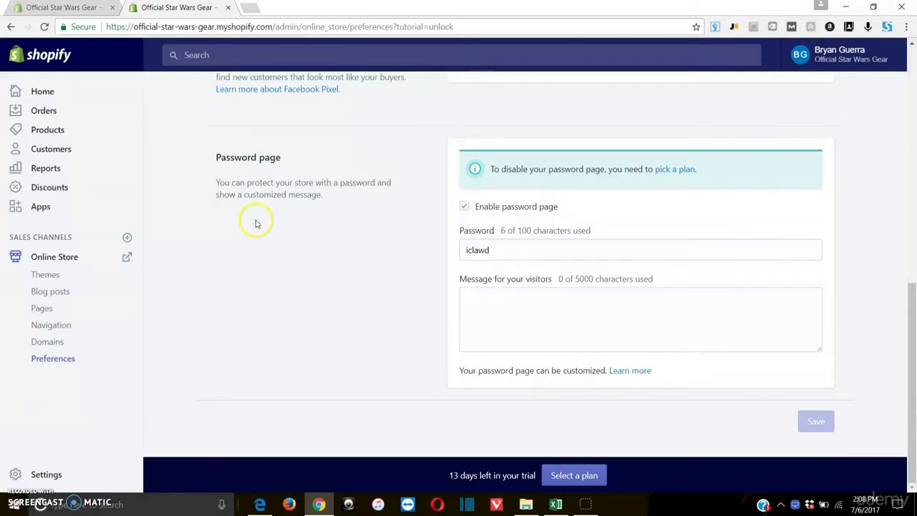
- Open the Shopify Orders page and look over its empty 'Manage your orders' state
click(40, 112)
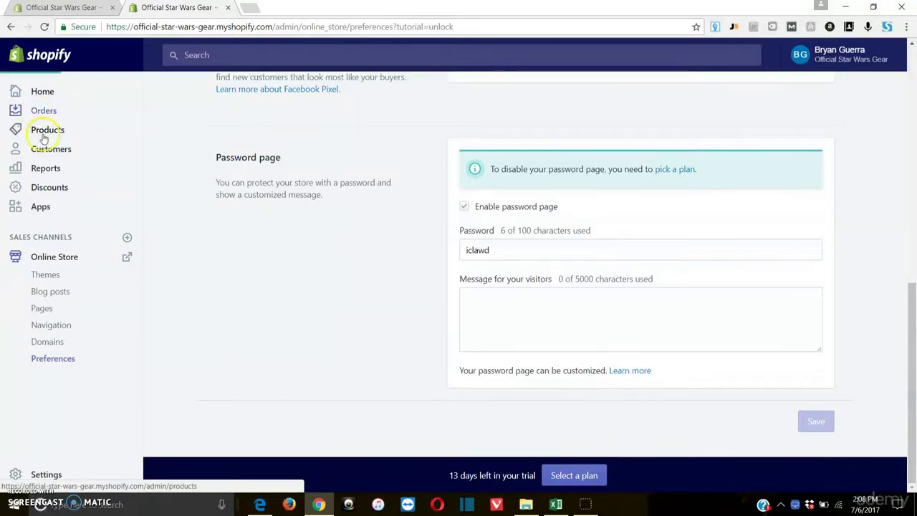
scroll(358, 287, down, 2)
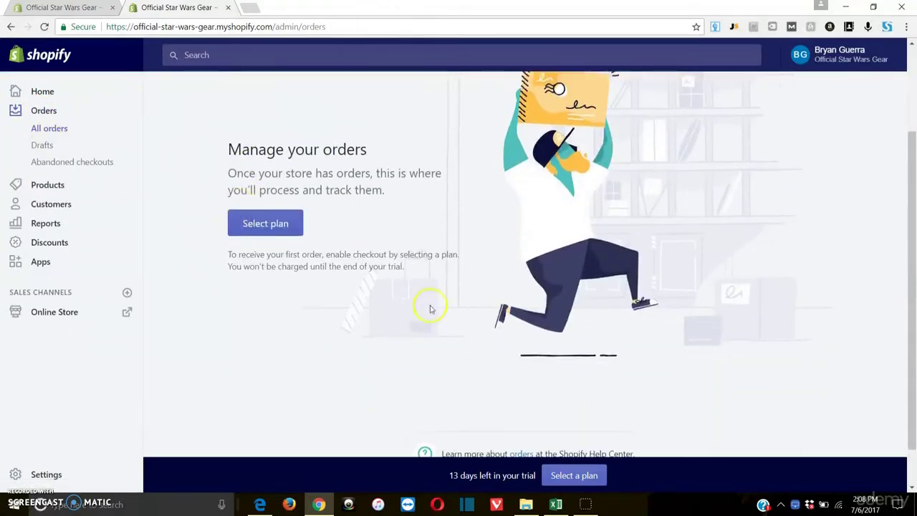
scroll(653, 332, up, 1)
scroll(653, 332, down, 2)
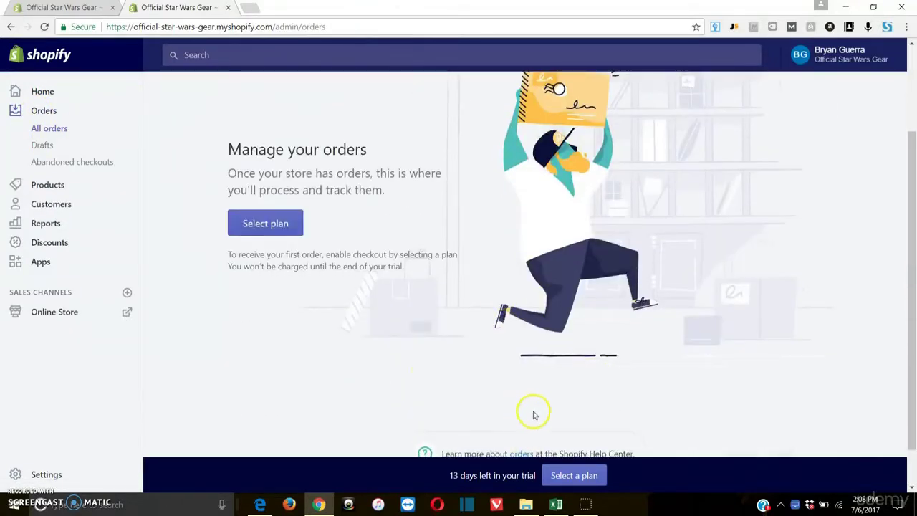
scroll(399, 330, up, 2)
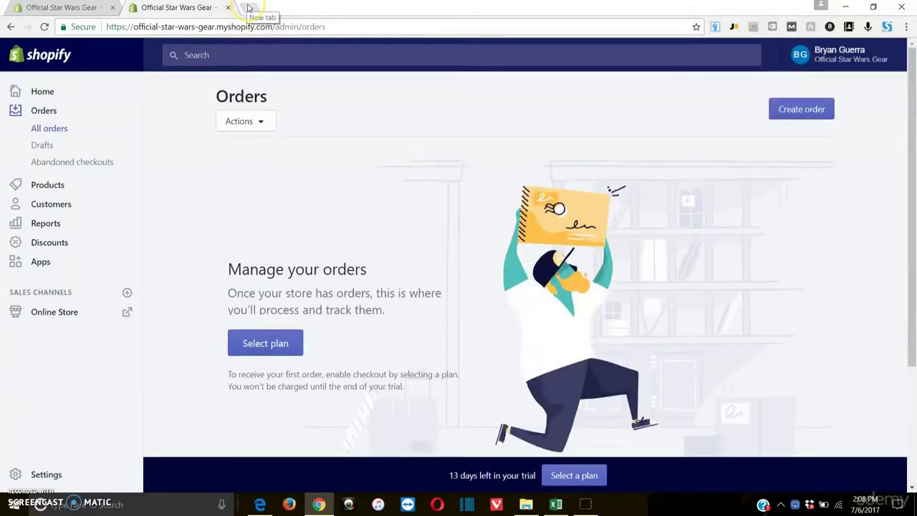
click(249, 8)
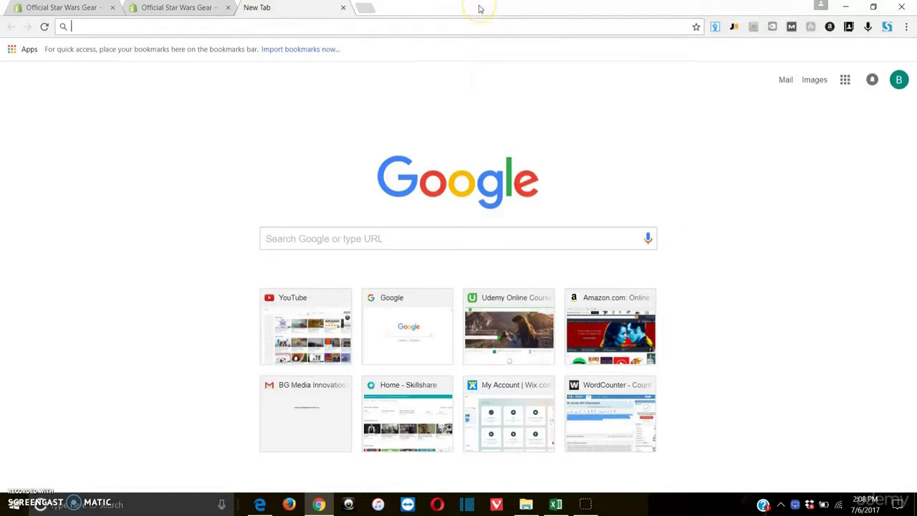
text(google.com)
key(Return)
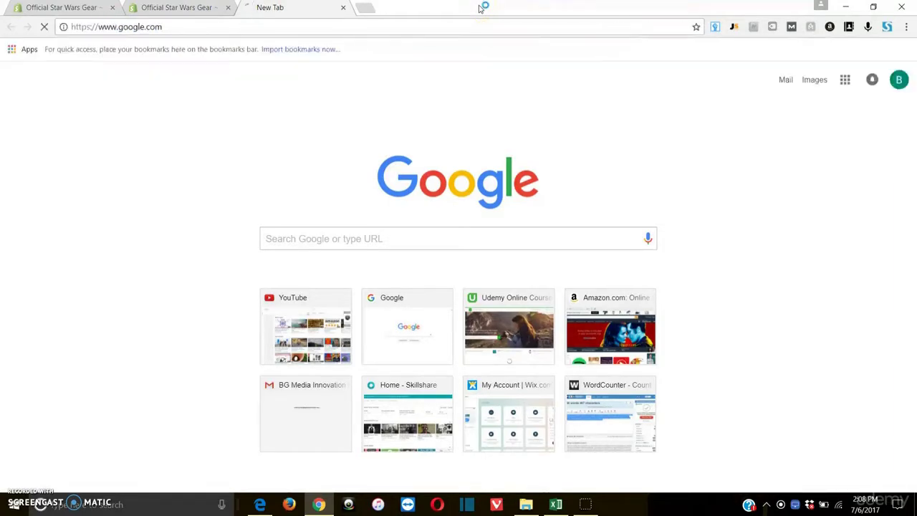
click(462, 57)
click(426, 79)
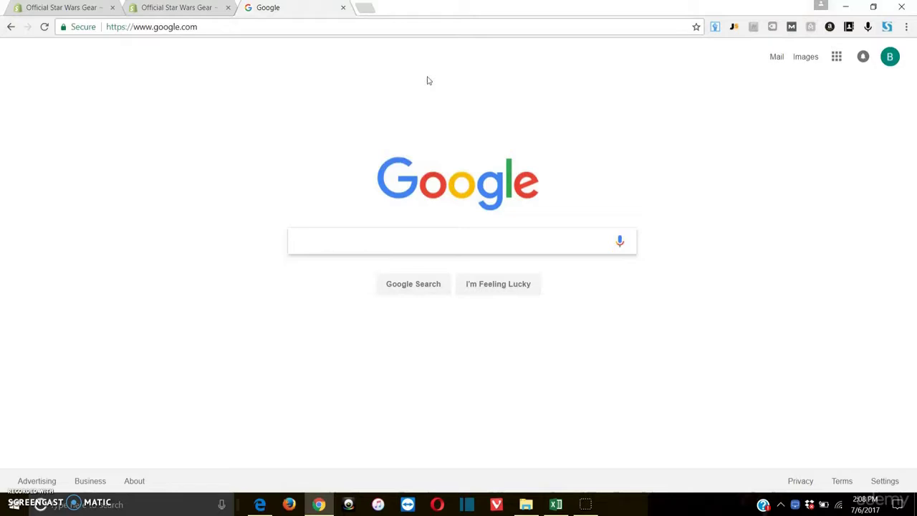
text(p)
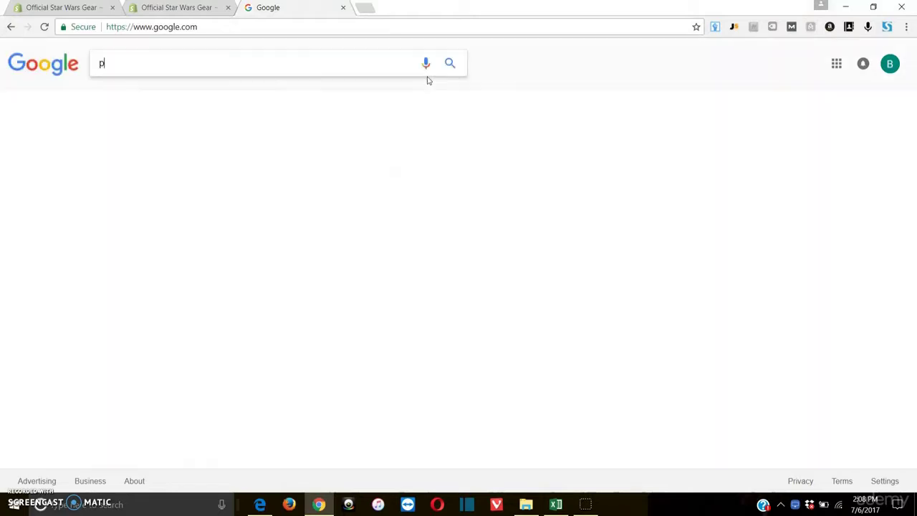
text(lug in store)
key(Return)
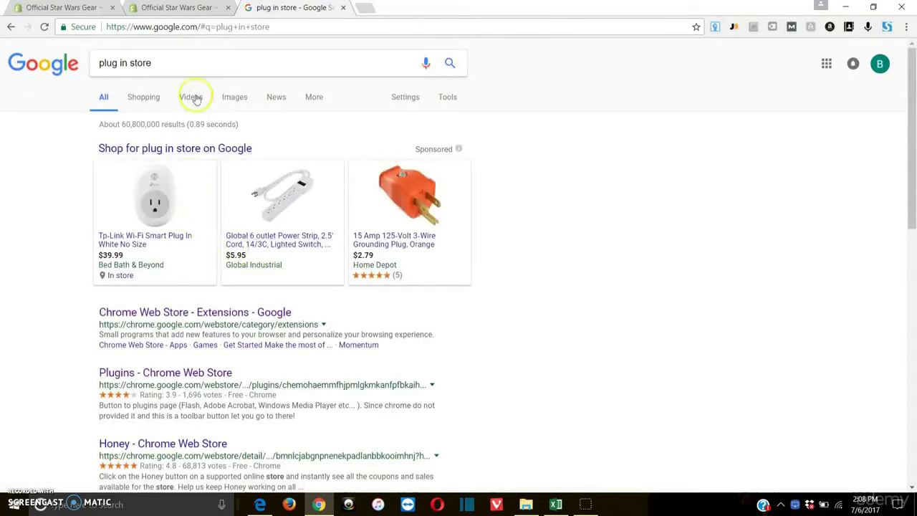
click(184, 314)
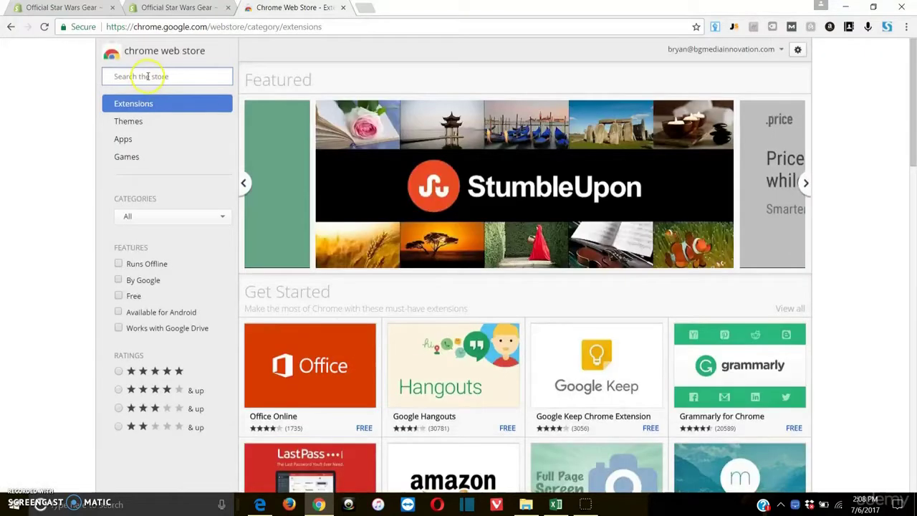
click(149, 76)
text(oberlo)
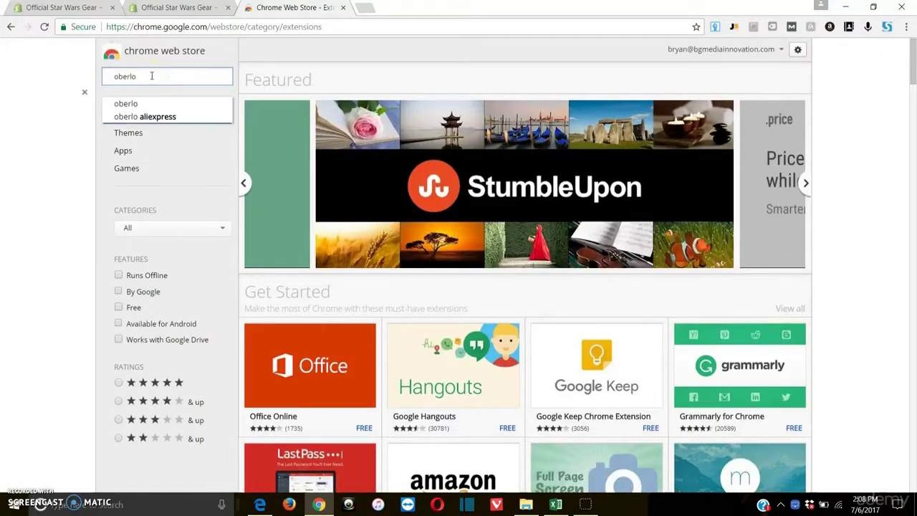
click(126, 105)
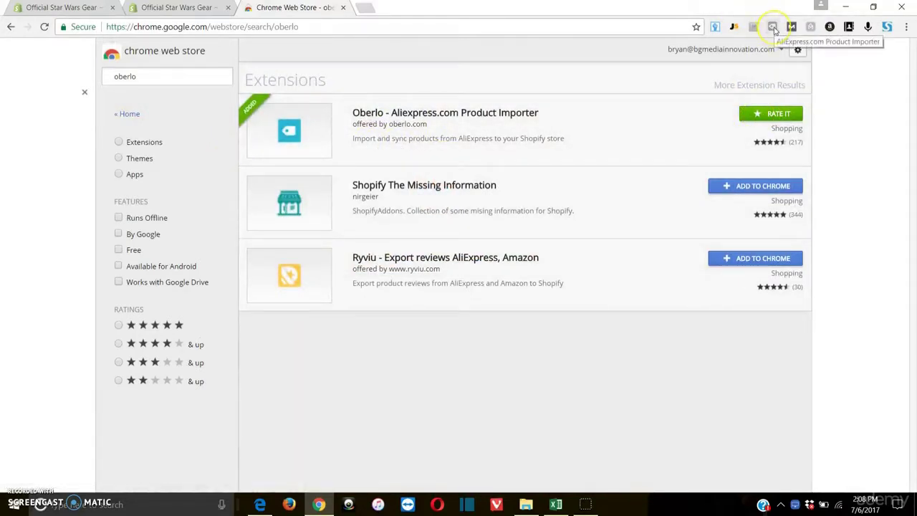
click(772, 27)
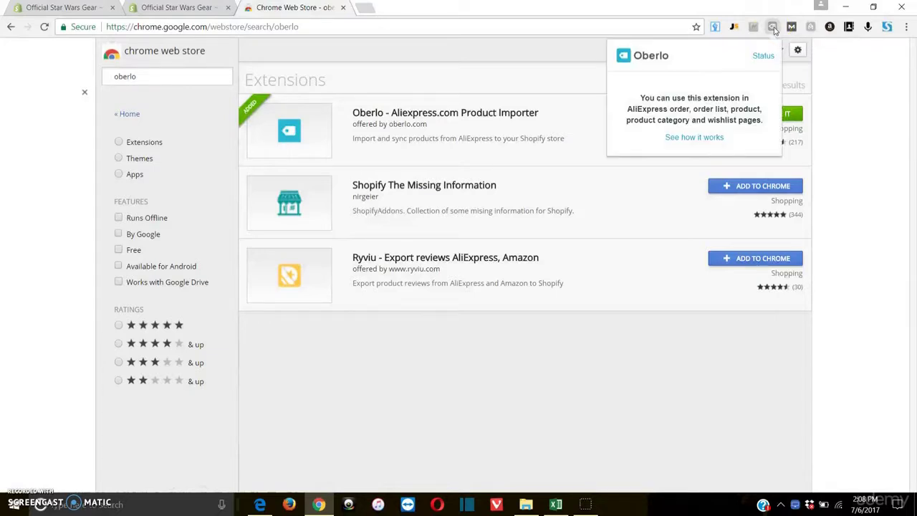
click(866, 117)
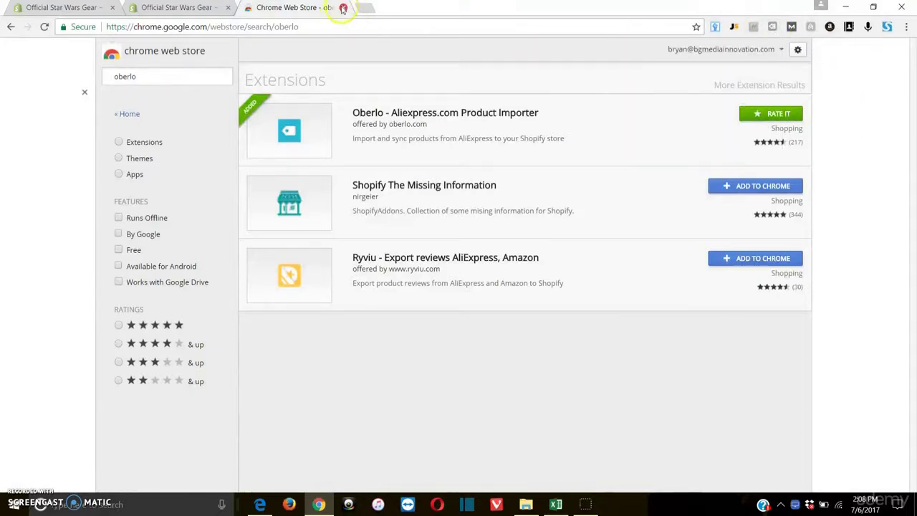
click(344, 8)
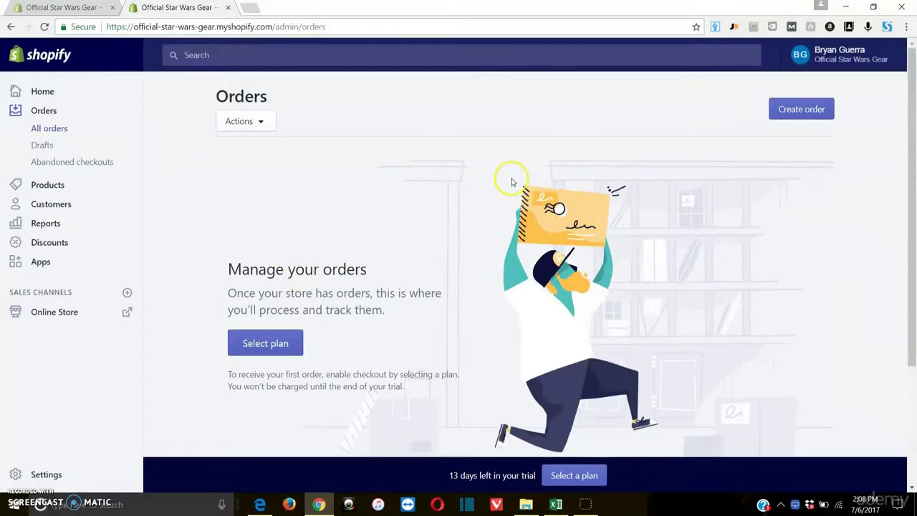
- Check the Oberlo toolbar extension's popup, close it, then try the extension icon again
click(772, 27)
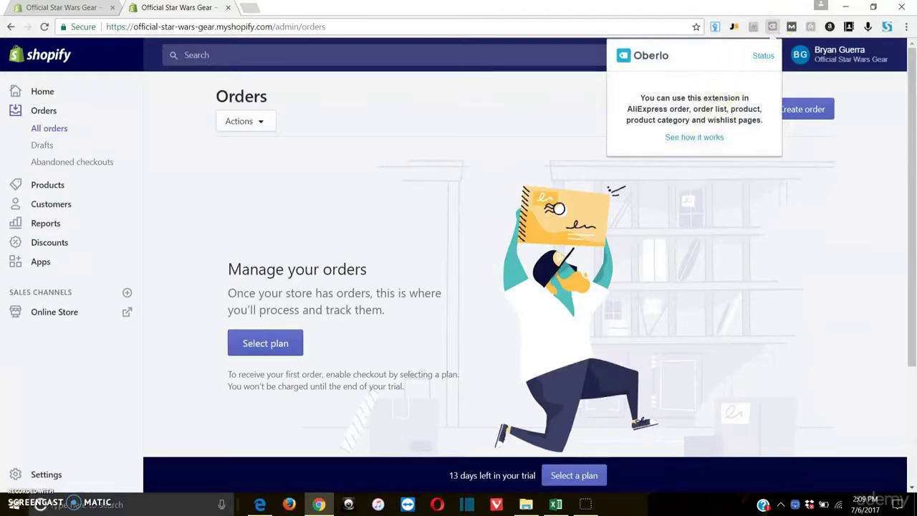
click(444, 9)
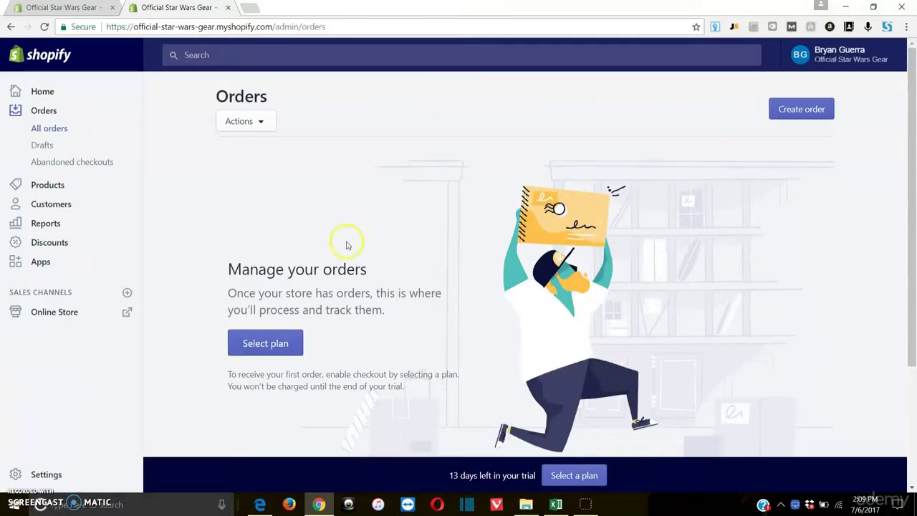
click(771, 29)
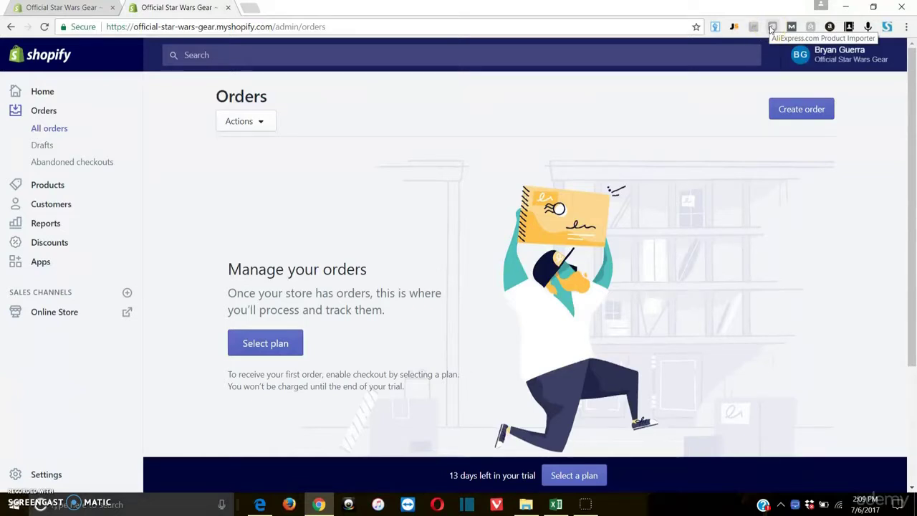
click(772, 29)
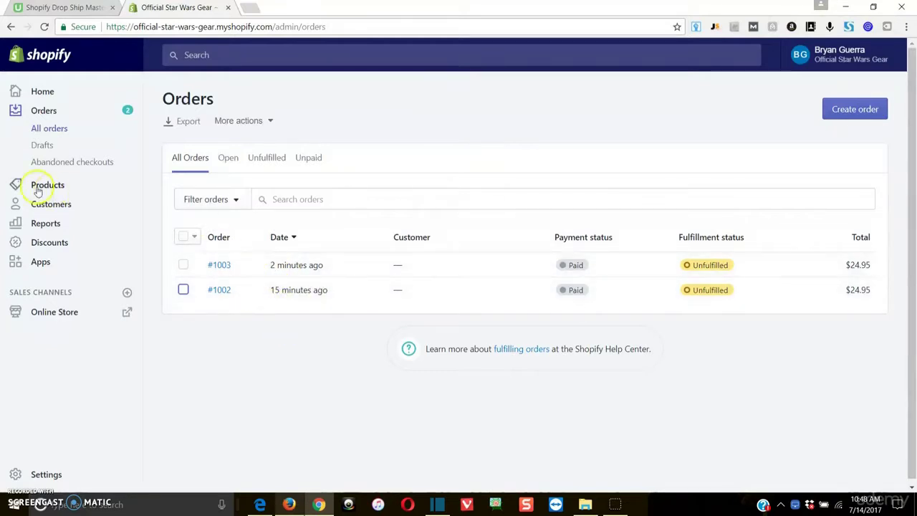
- Reload the Shopify Orders list until the two paid $24.95 orders appear
click(62, 113)
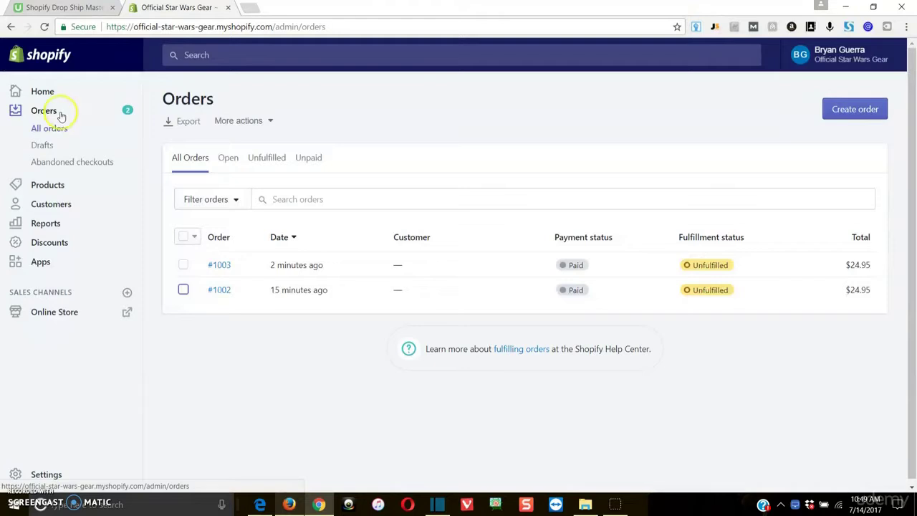
click(34, 111)
click(888, 28)
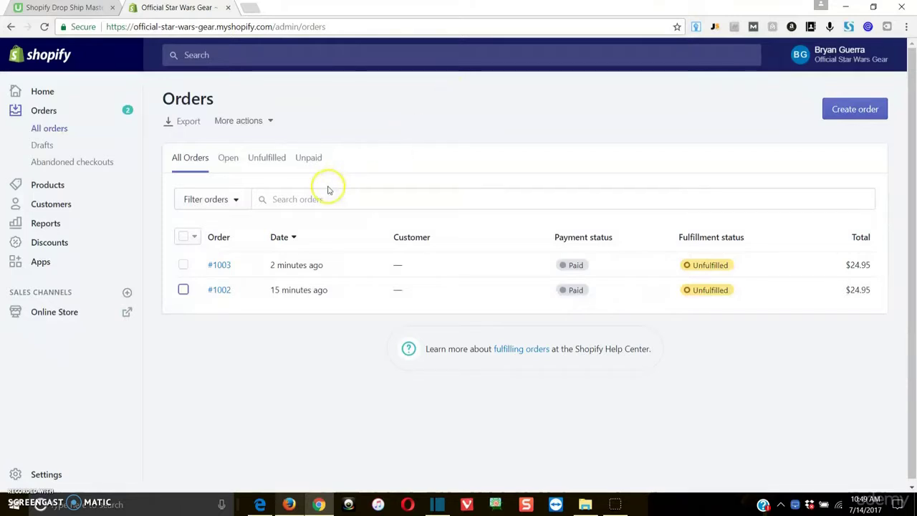
- Select order #1003 and choose View Oberlo orders under More actions
click(184, 266)
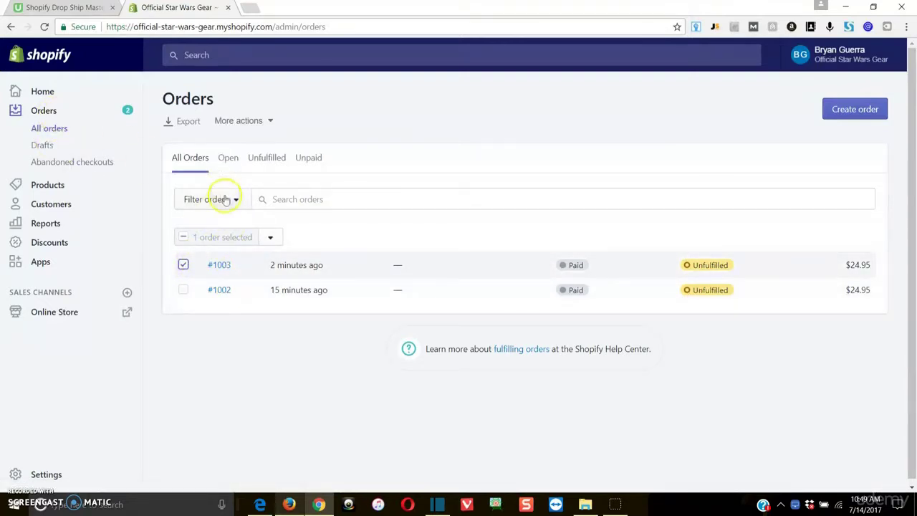
click(252, 121)
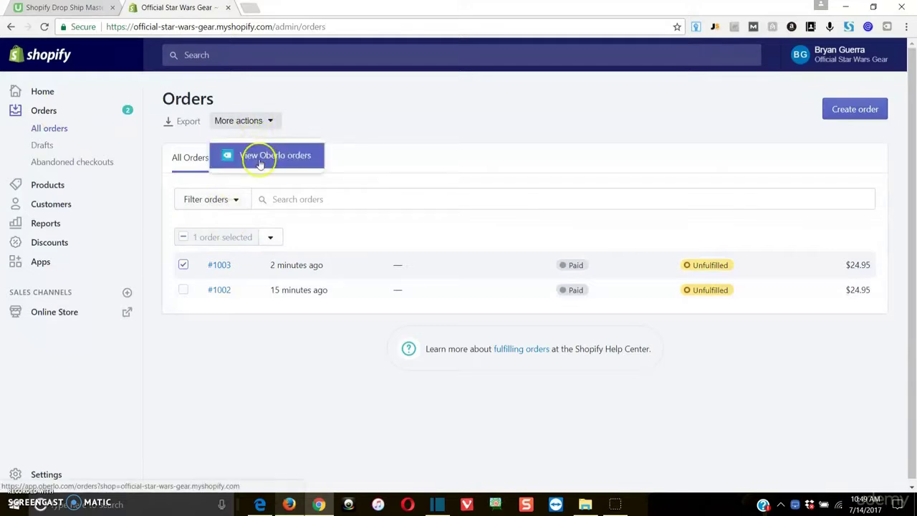
click(260, 155)
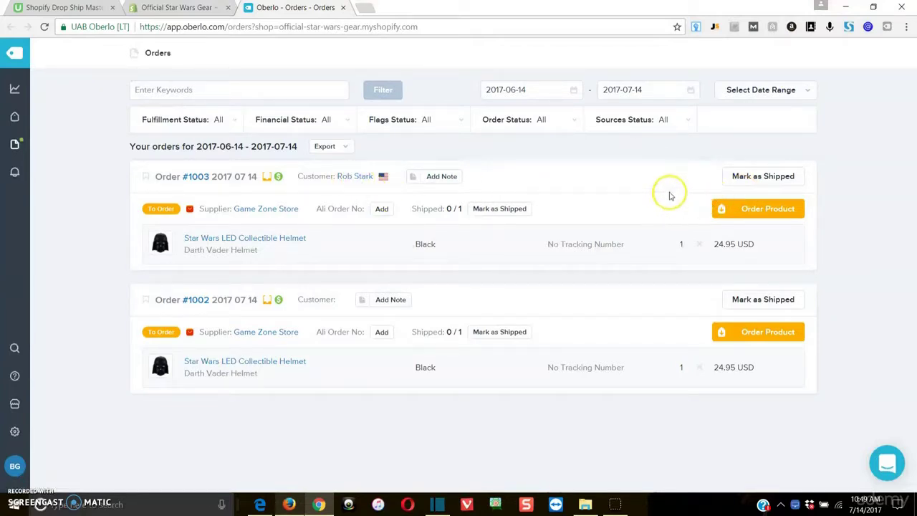
- Order #1003's helmet from its supplier with Oberlo's Order Product button
click(734, 219)
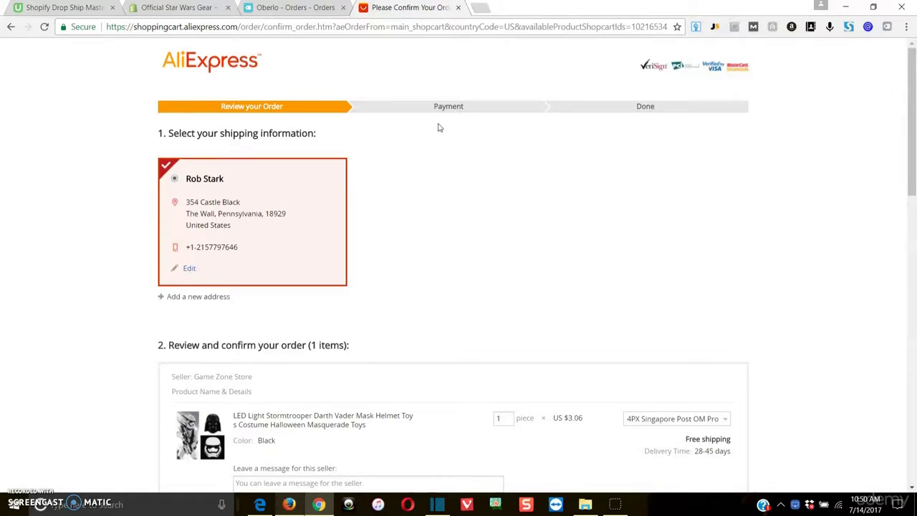
scroll(457, 182, down, 4)
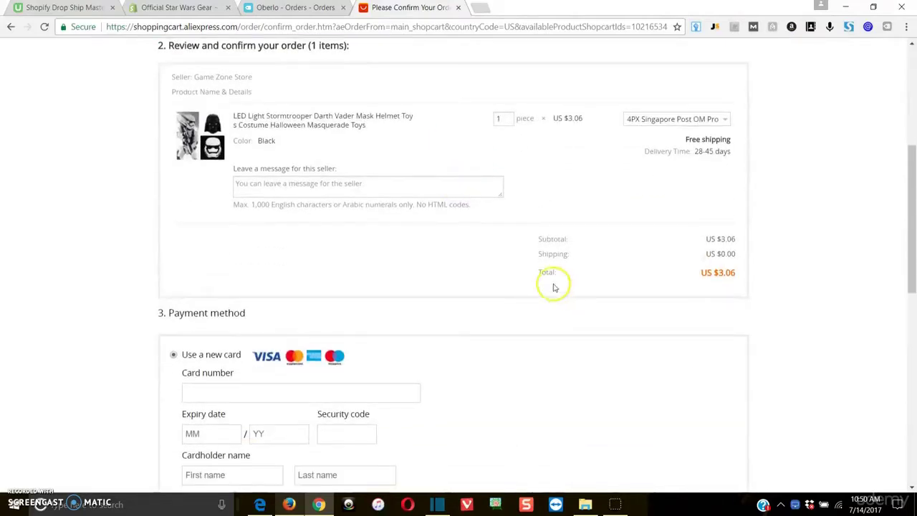
scroll(471, 170, up, 3)
scroll(303, 151, up, 2)
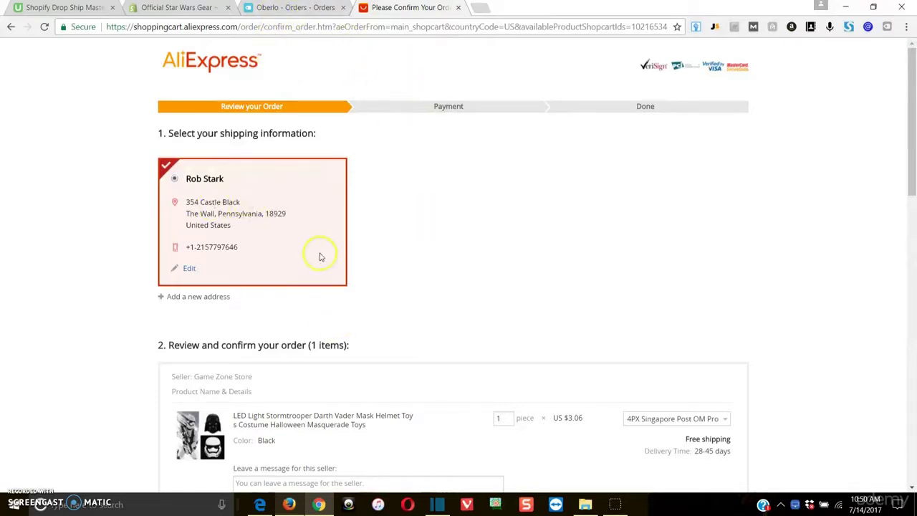
- Move from the Shopify orders tab through Oberlo to the AliExpress order confirmation page
click(176, 9)
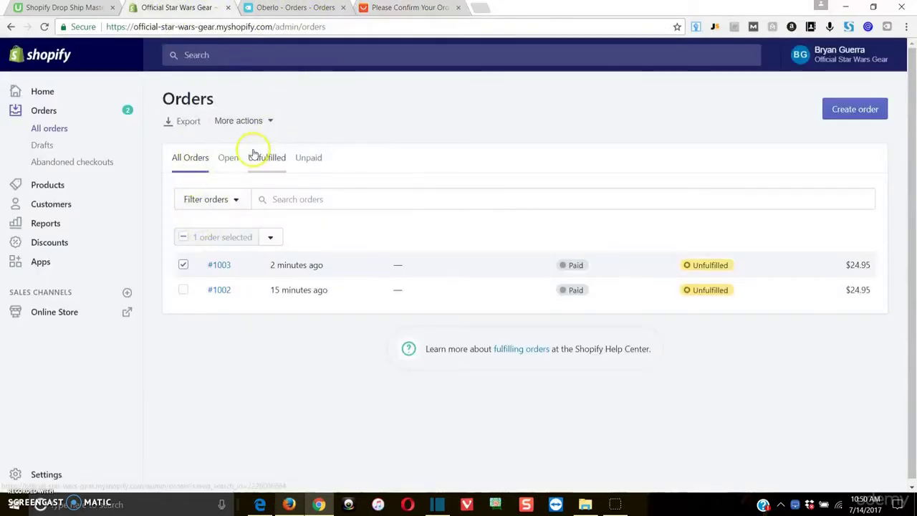
click(251, 128)
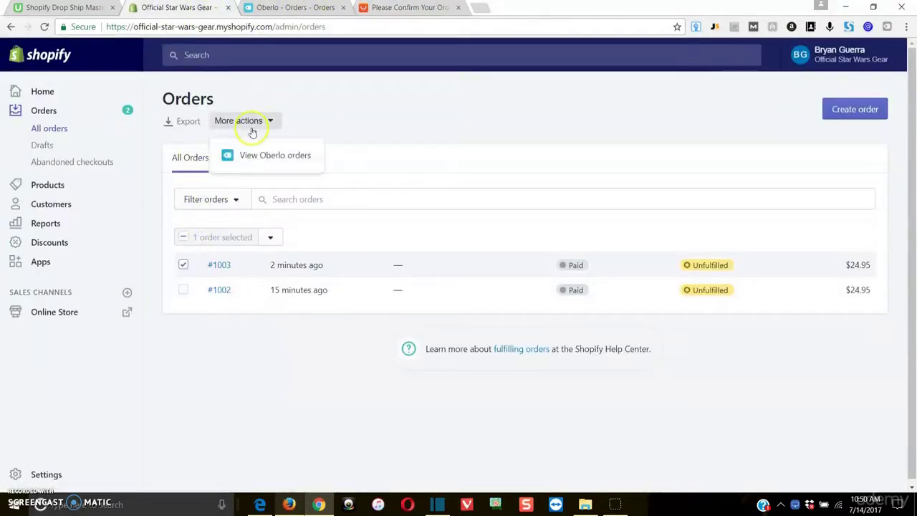
click(293, 8)
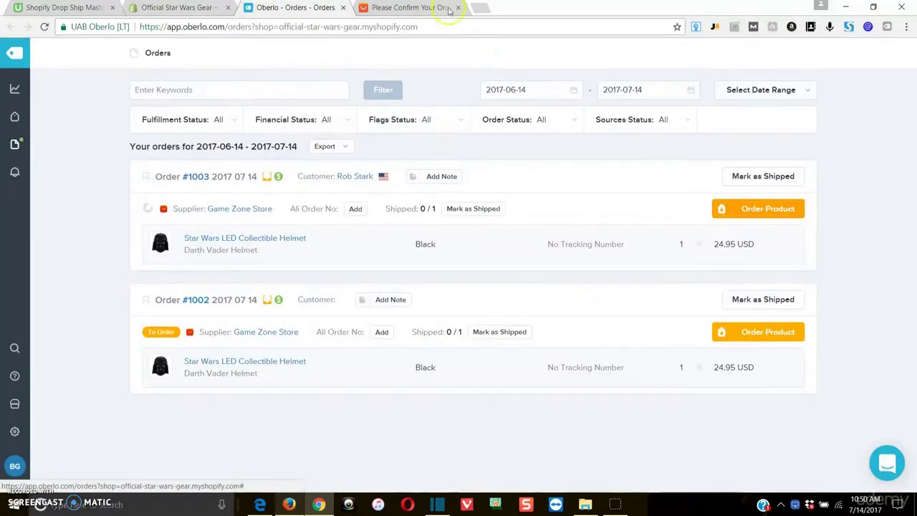
click(411, 8)
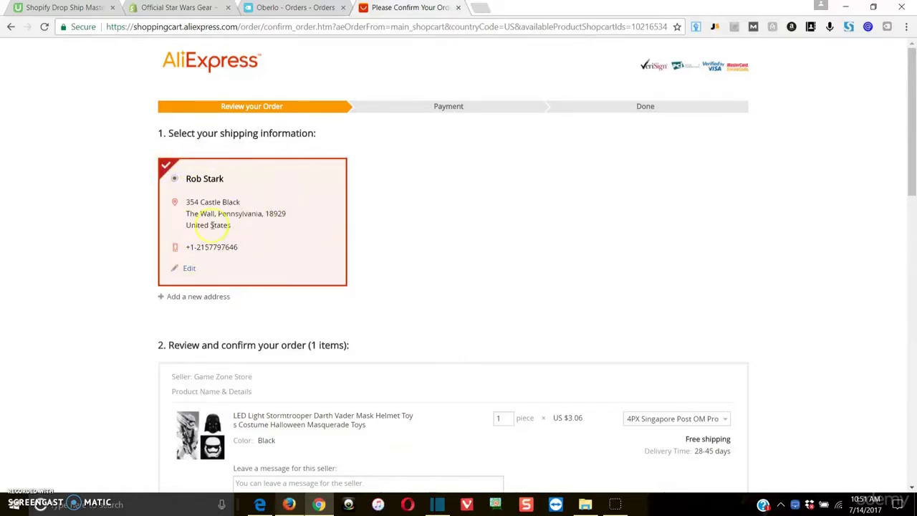
- Write a seller message asking to leave the package without manufacturer labeling and blindly dropship
scroll(426, 240, down, 2)
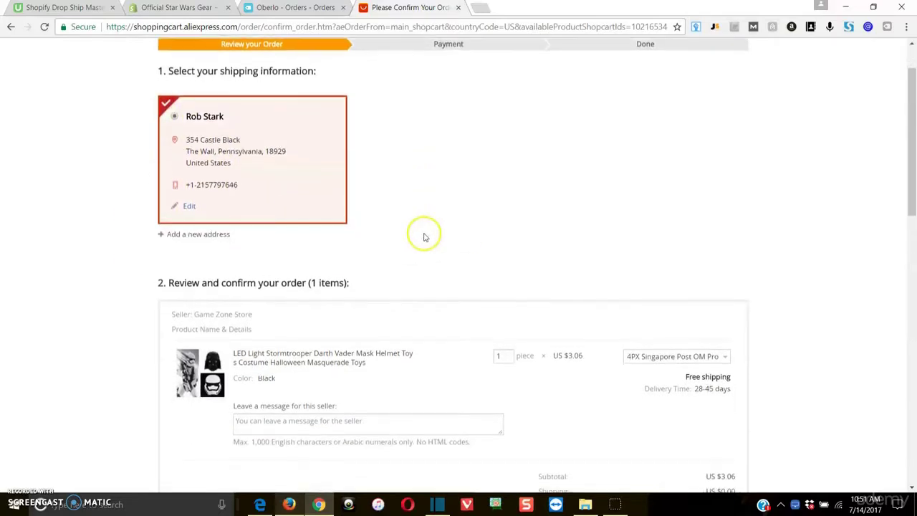
scroll(430, 251, down, 1)
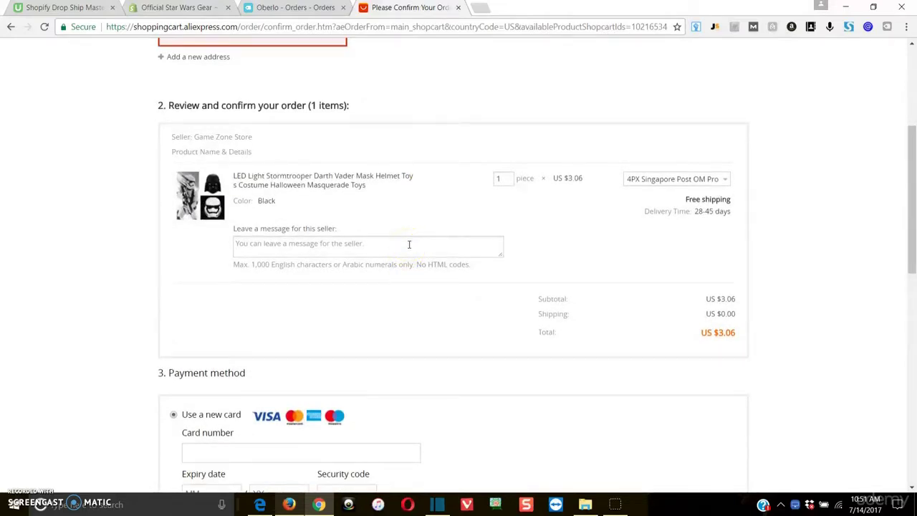
click(409, 244)
scroll(833, 248, down, 1)
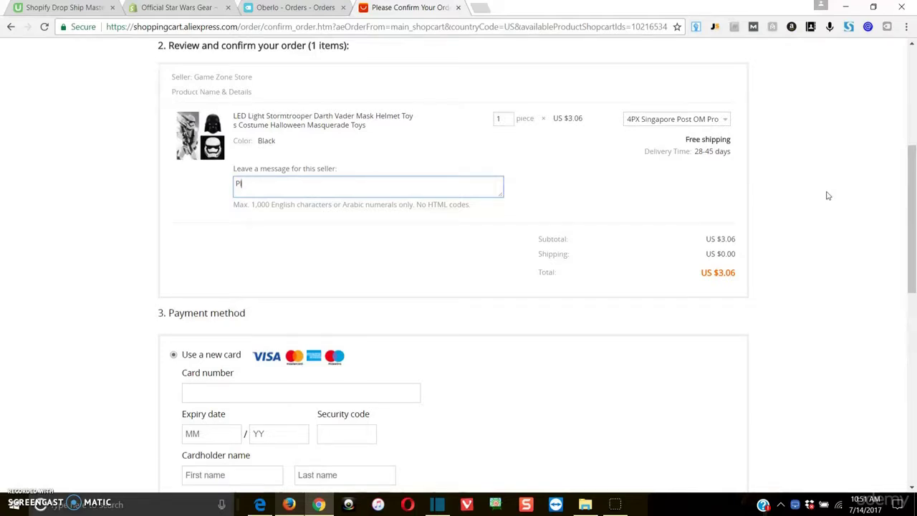
text(leave package without man)
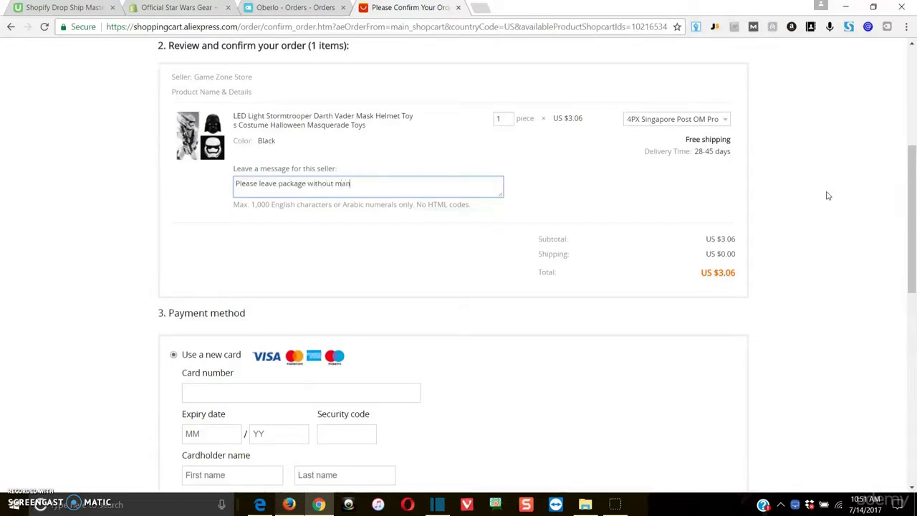
text(ufacturer labeling and blindly dropship)
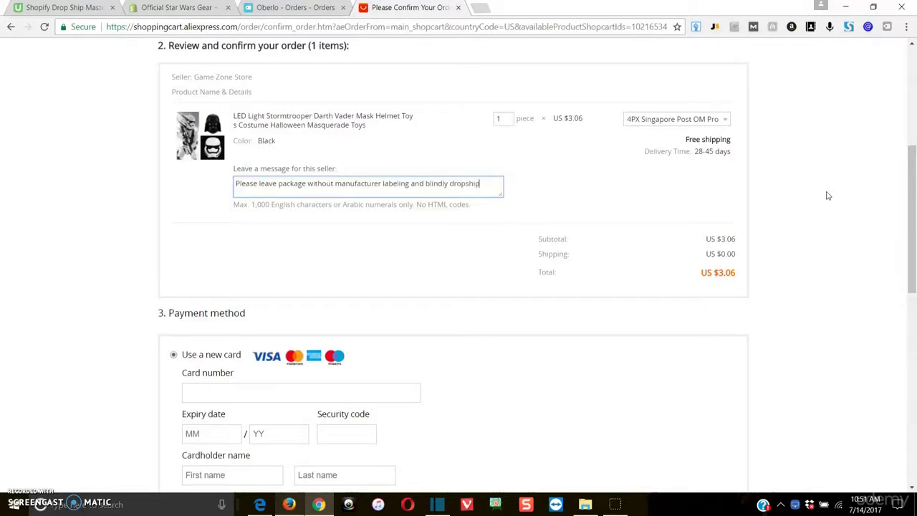
text( this item. THan)
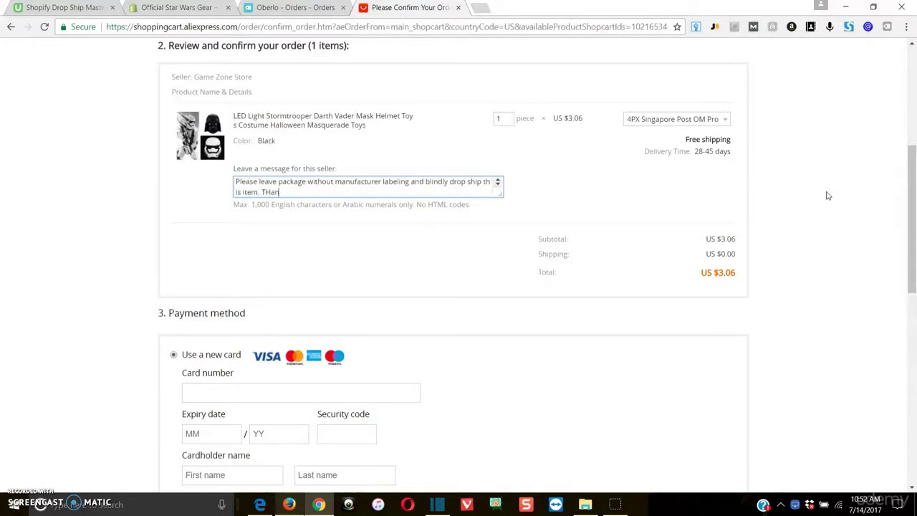
text(khank)
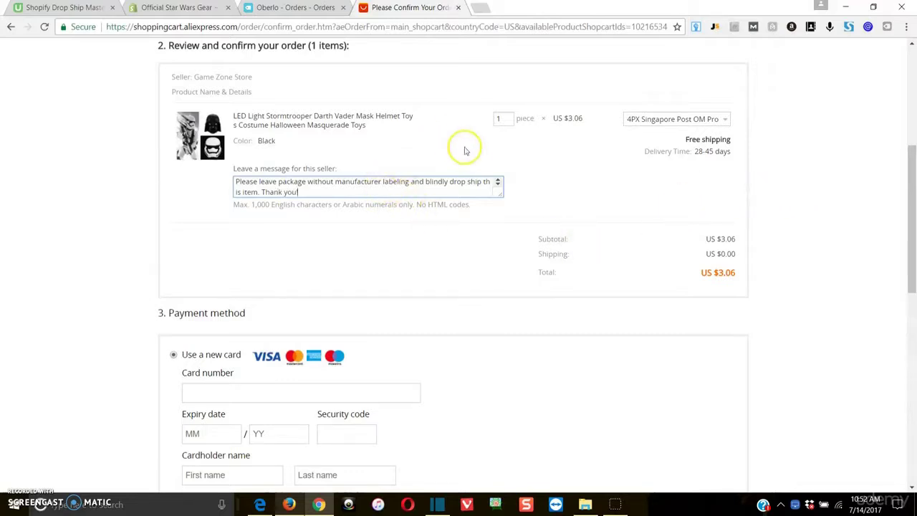
text( you)
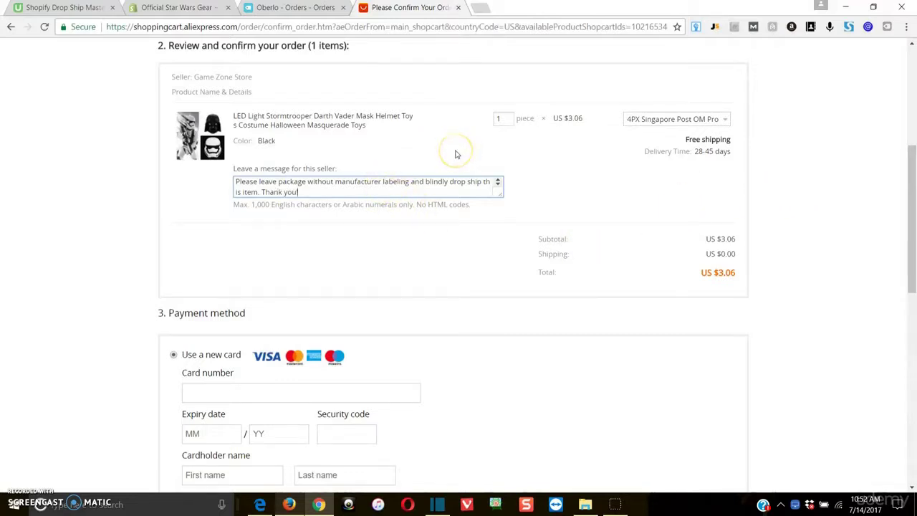
text(!)
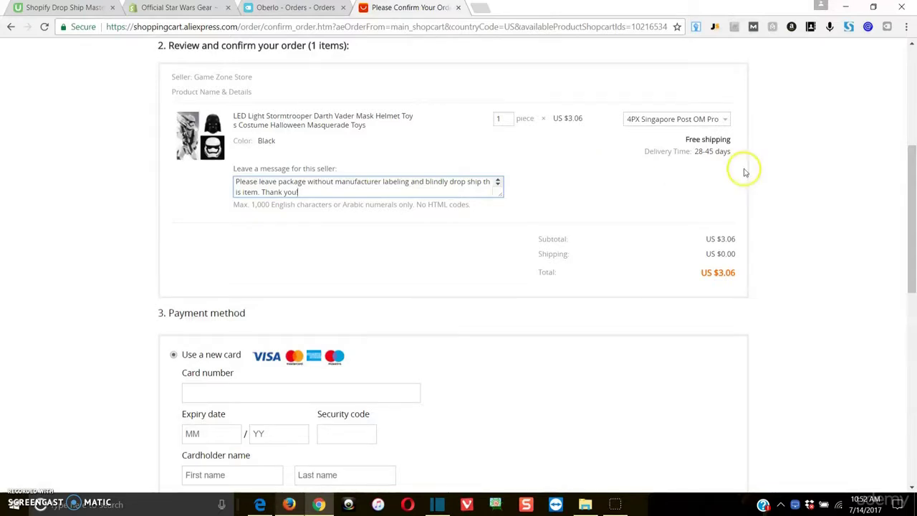
- Scroll through the AliExpress checkout to the US $3.06 total without paying
scroll(861, 203, down, 1)
scroll(861, 202, down, 3)
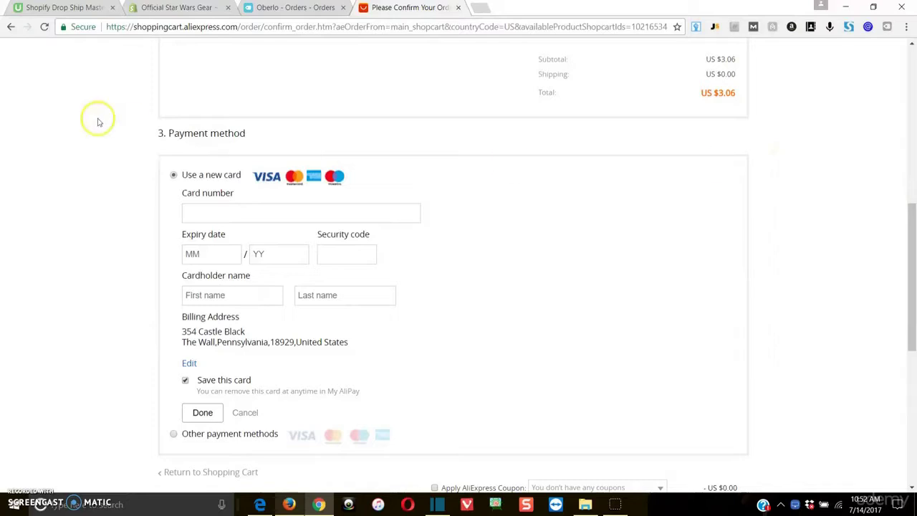
scroll(134, 180, up, 1)
scroll(138, 188, down, 2)
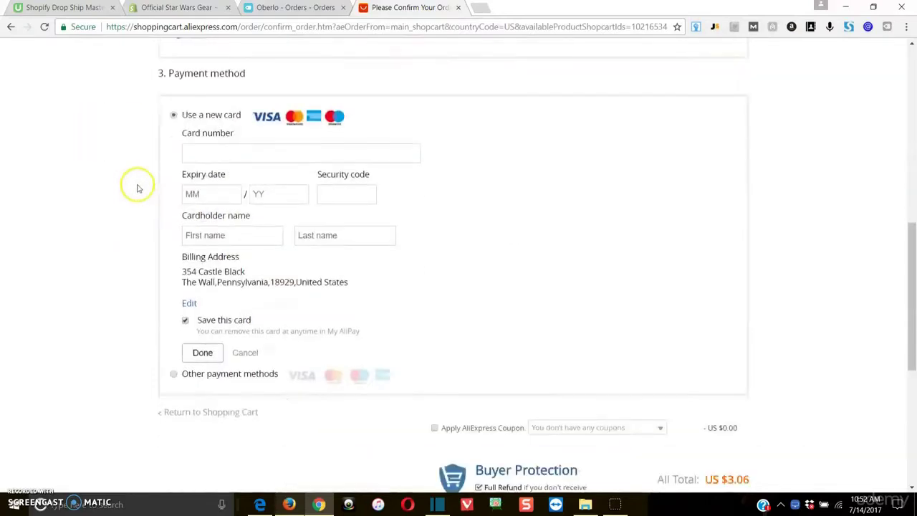
scroll(889, 232, up, 2)
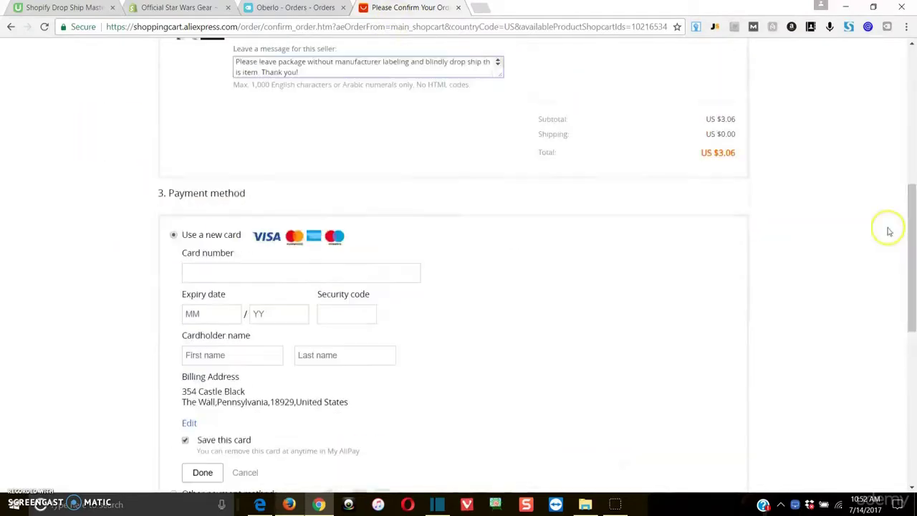
scroll(674, 161, up, 3)
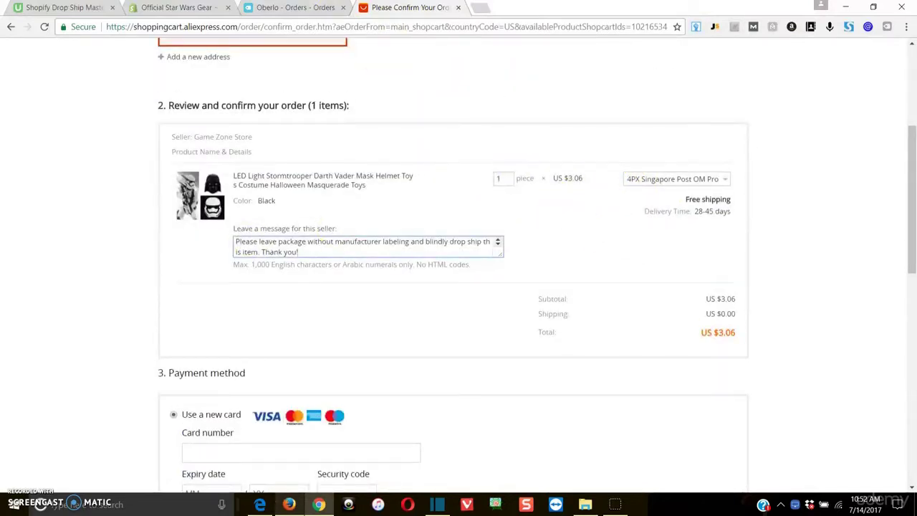
- Compare the AliExpress checkout with the Oberlo orders list, ending on Oberlo's Orders tab
click(300, 7)
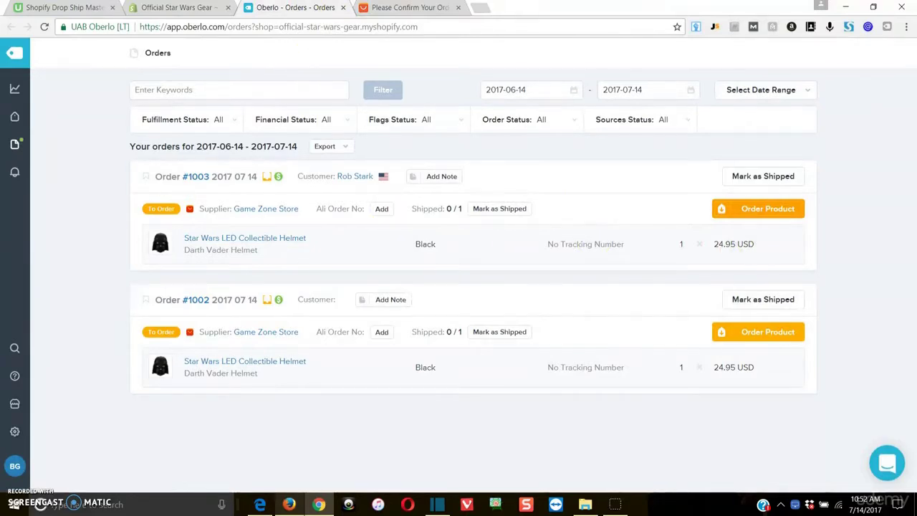
click(401, 8)
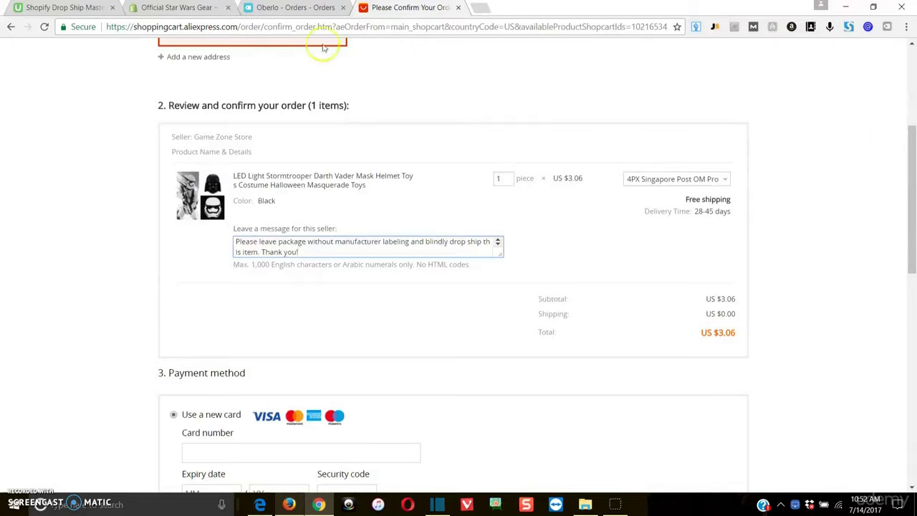
click(294, 8)
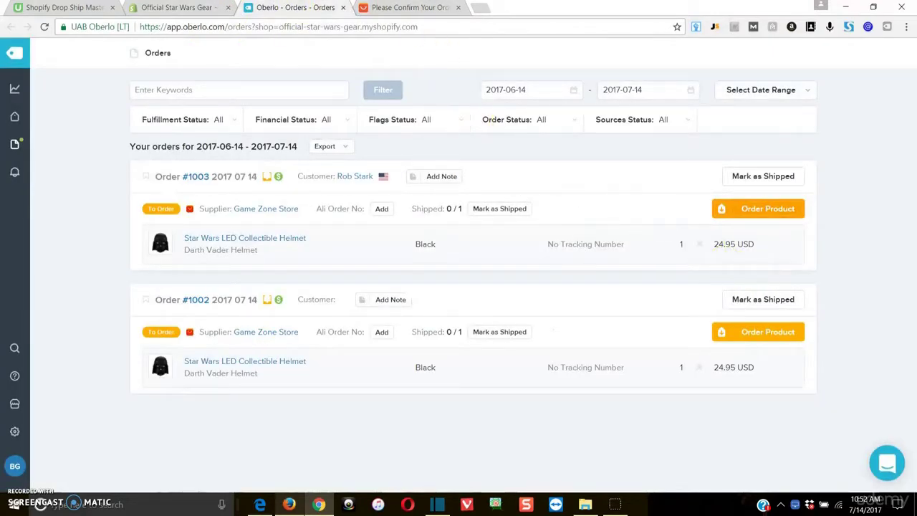
click(419, 7)
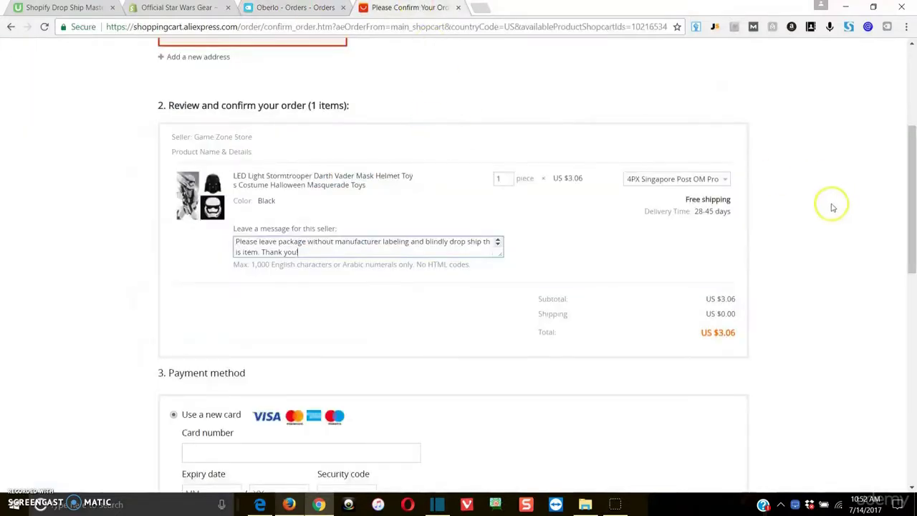
scroll(829, 209, down, 3)
scroll(827, 213, down, 4)
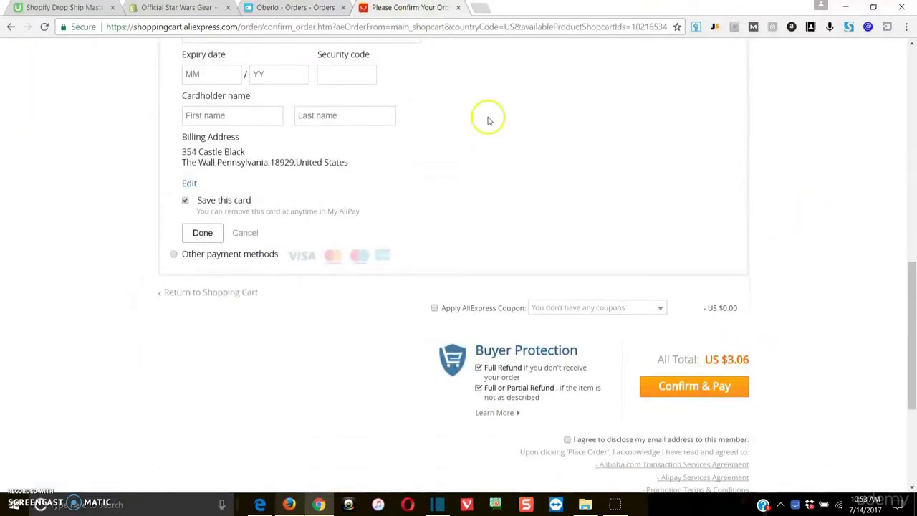
click(277, 8)
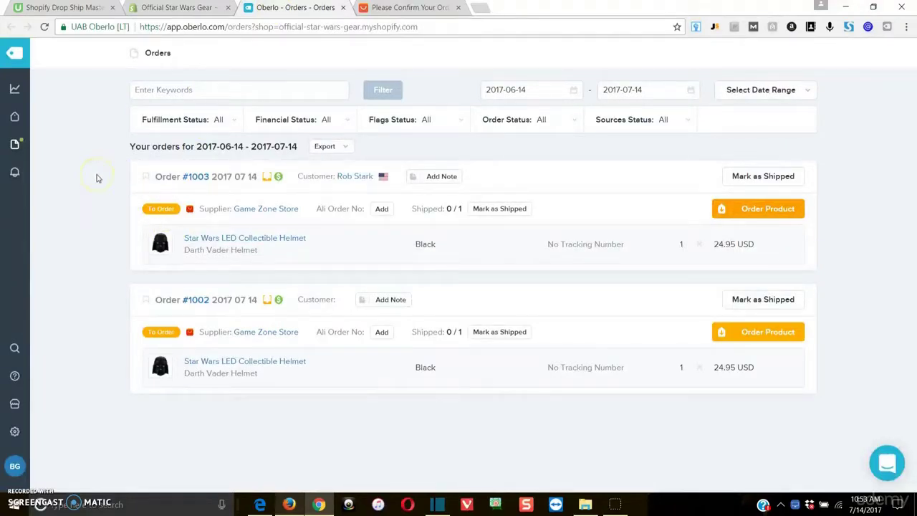
- Switch to the 'Official Star Wars Gear' Shopify tab for the store admin's orders
click(179, 7)
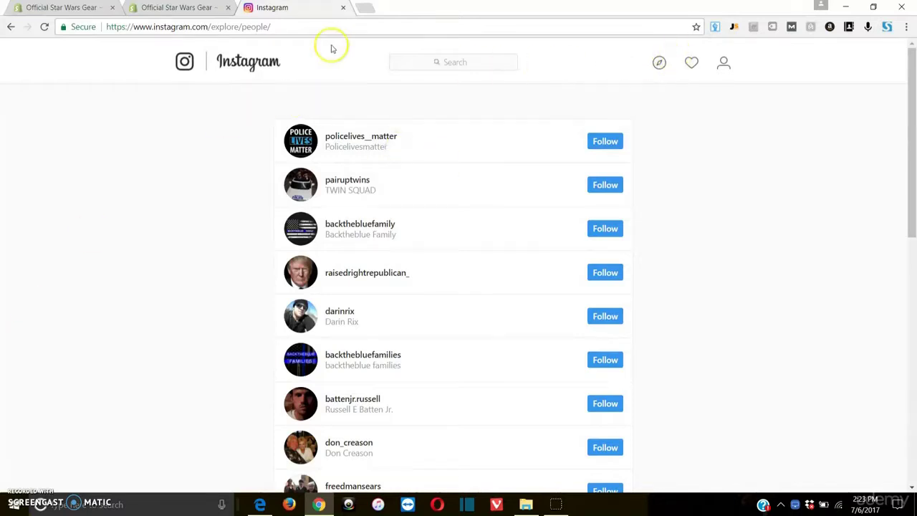
- Return to the Instagram home feed, starting with the police-car photo post with 51 likes
click(186, 62)
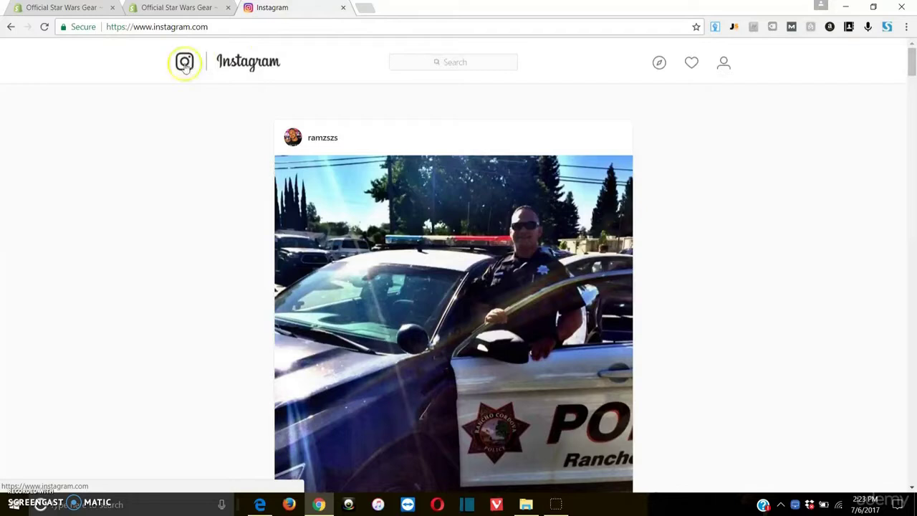
scroll(169, 107, down, 1)
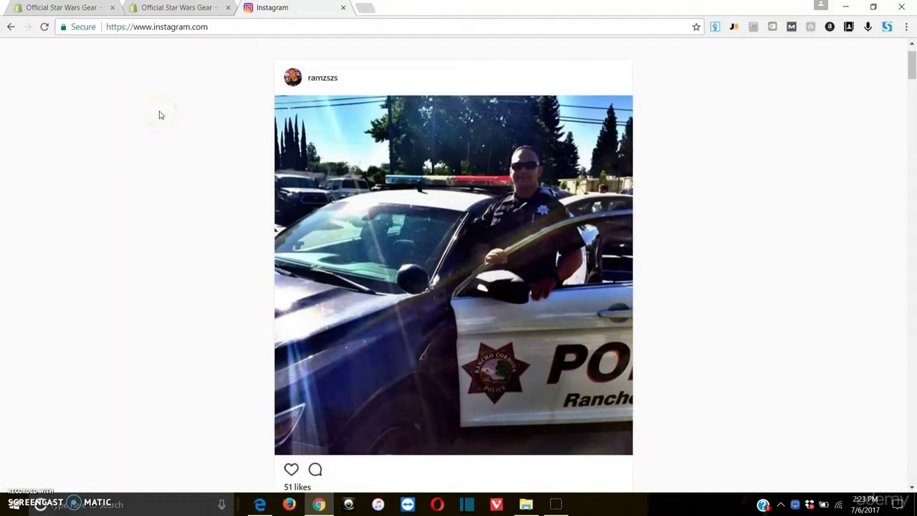
click(158, 58)
click(119, 75)
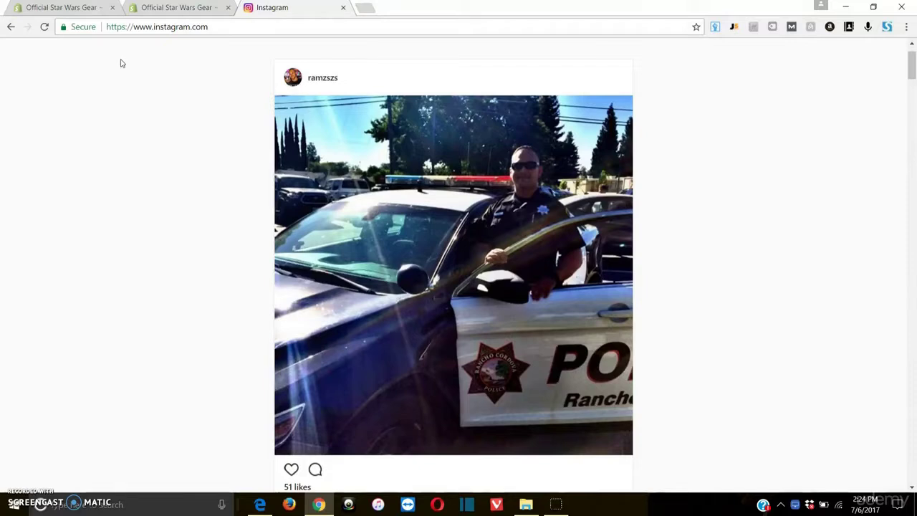
click(125, 69)
click(162, 80)
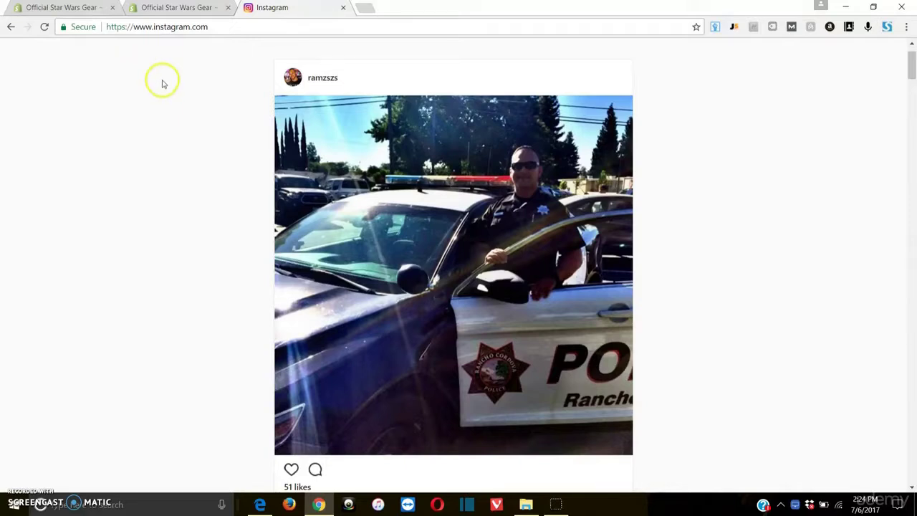
click(120, 55)
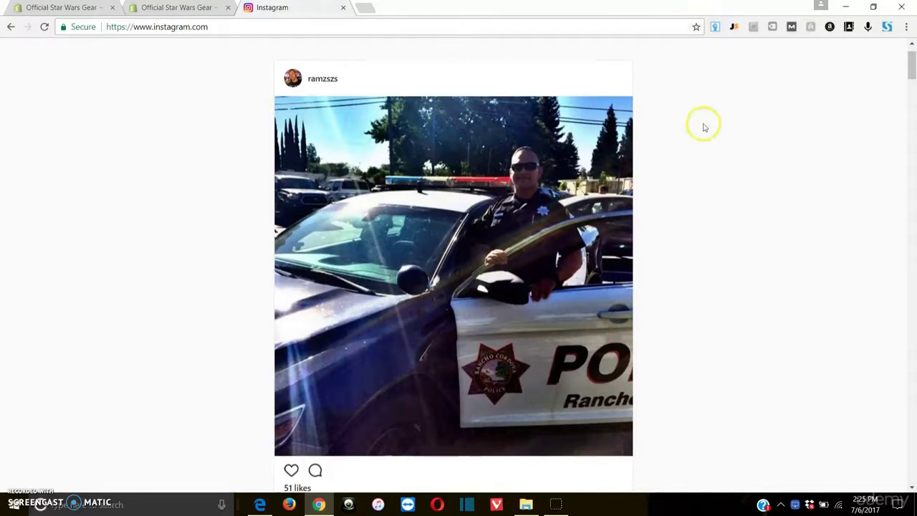
- Open the account's own Instagram profile with 39 posts and 4,876 followers
click(723, 63)
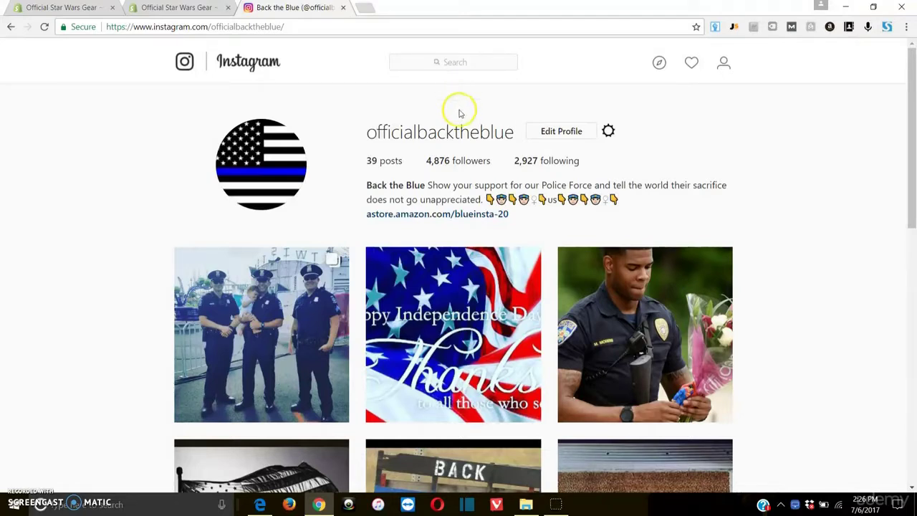
- Search Instagram for 'star wars' and open the starwarsdaily profile
click(466, 63)
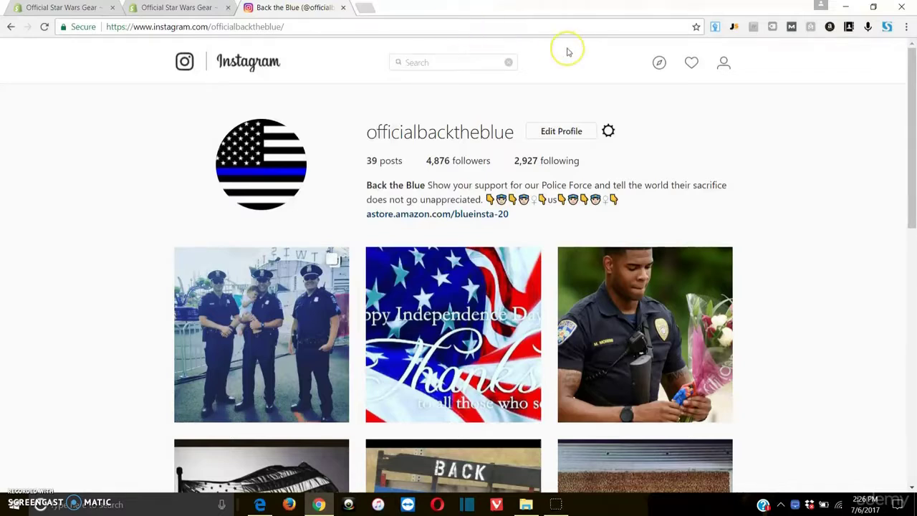
text(star wars)
click(498, 121)
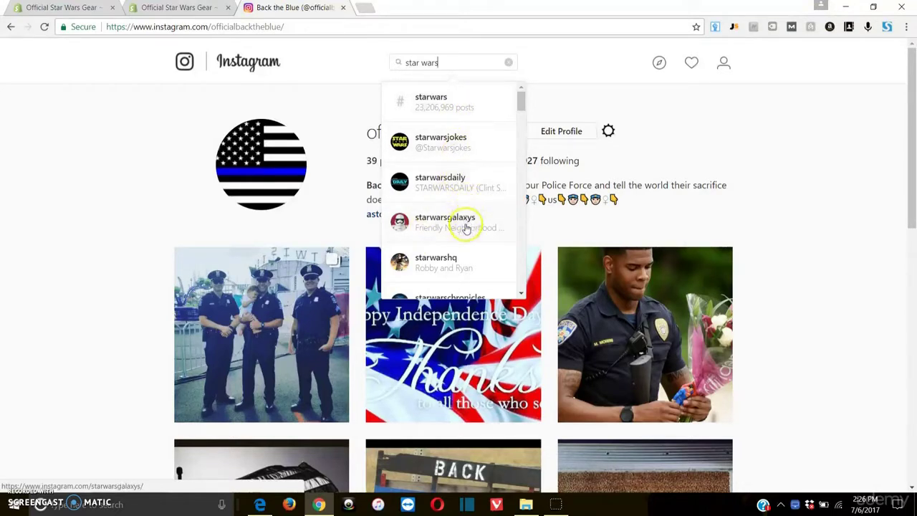
click(463, 195)
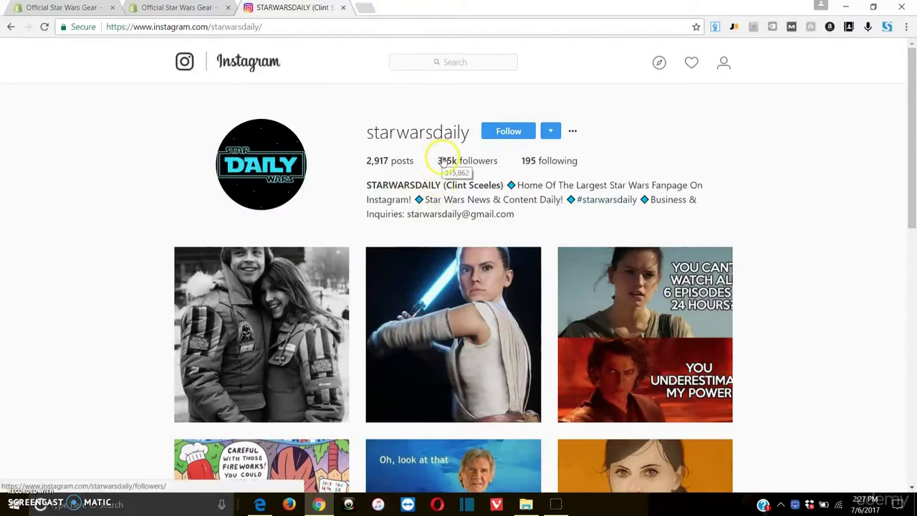
- Open the black-and-white Luke and Leia photo post from the profile grid
mouse_move(456, 165)
mouse_move(317, 299)
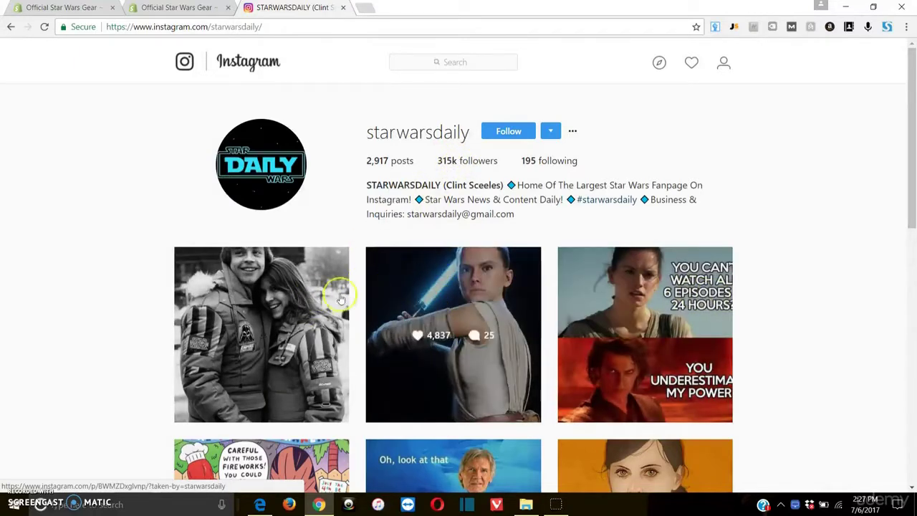
click(314, 292)
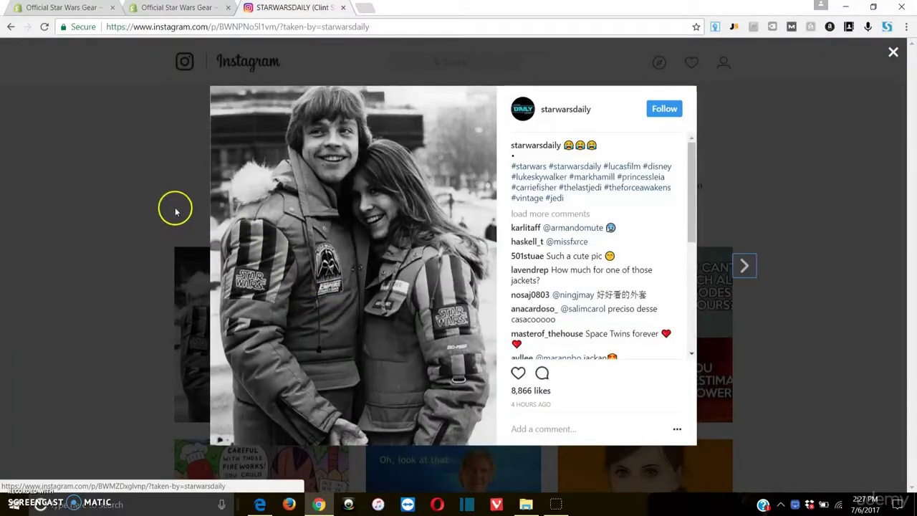
scroll(556, 180, down, 3)
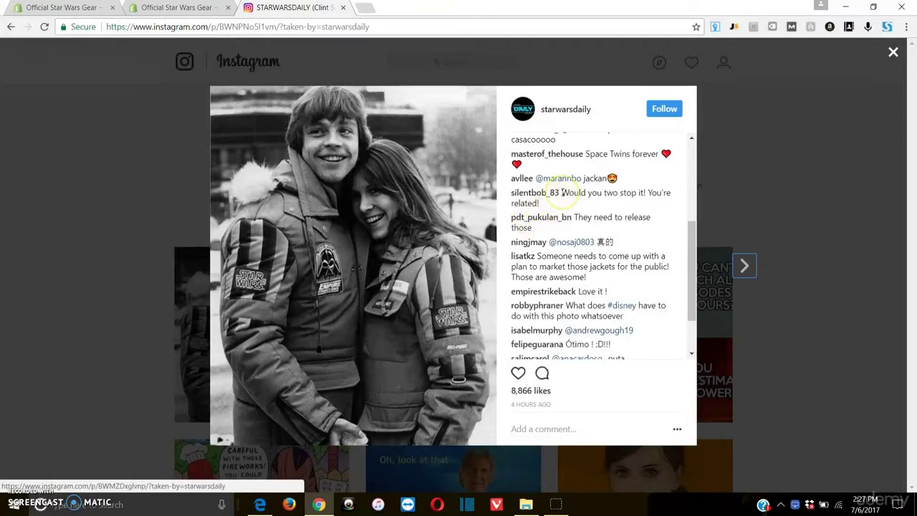
scroll(562, 192, down, 1)
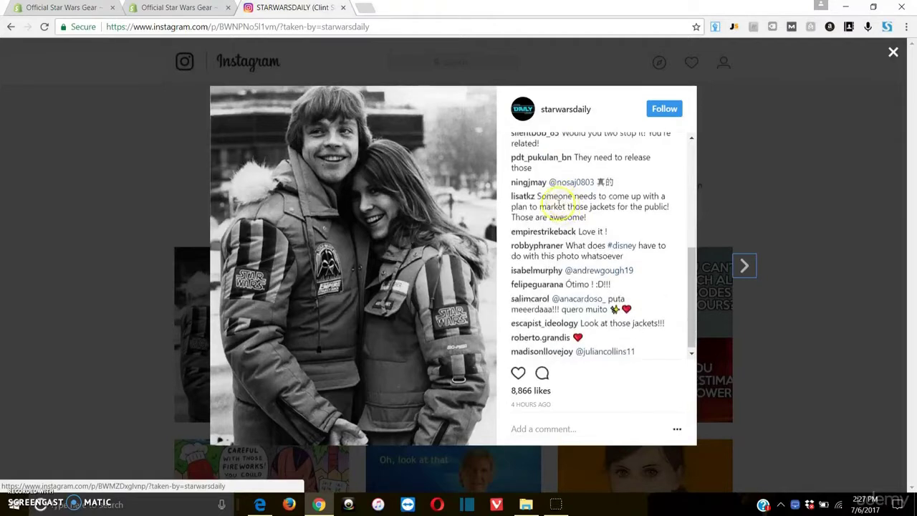
scroll(562, 192, up, 4)
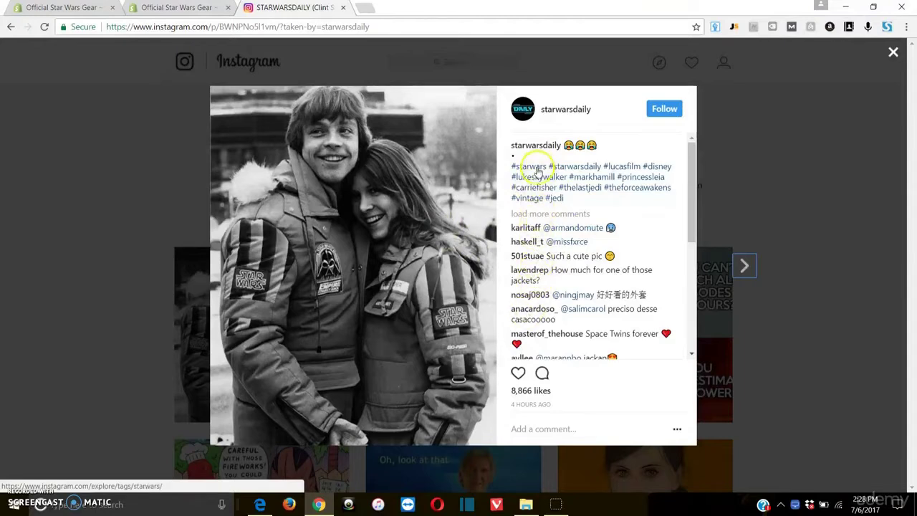
scroll(530, 251, down, 1)
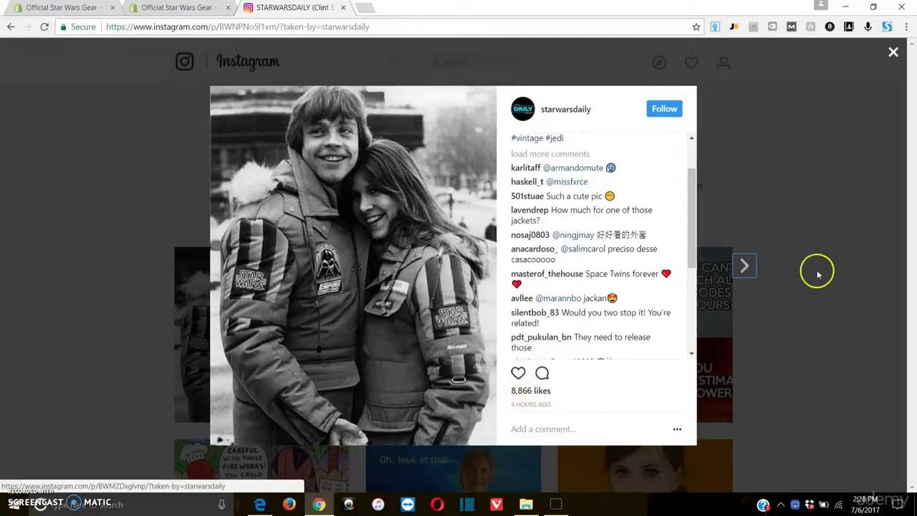
- Close the Star Wars post and return to the officialbacktheblue profile with 39 posts
click(812, 303)
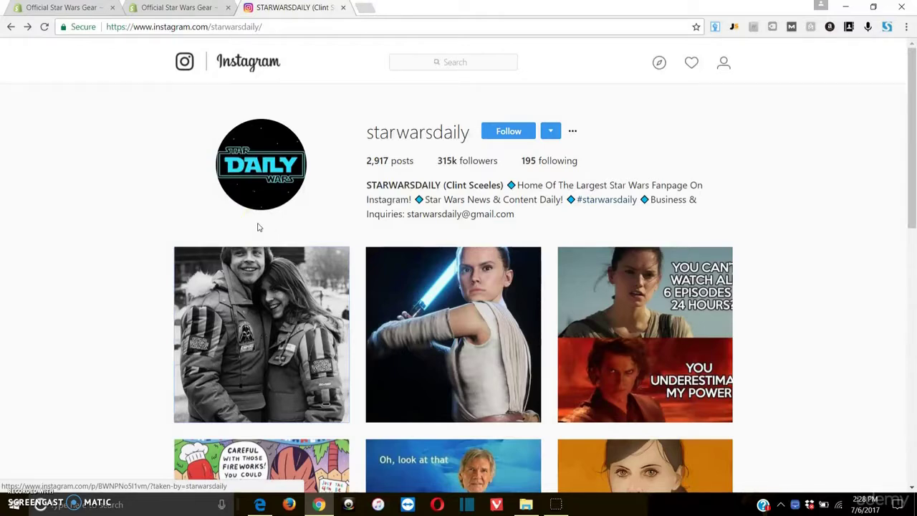
click(272, 240)
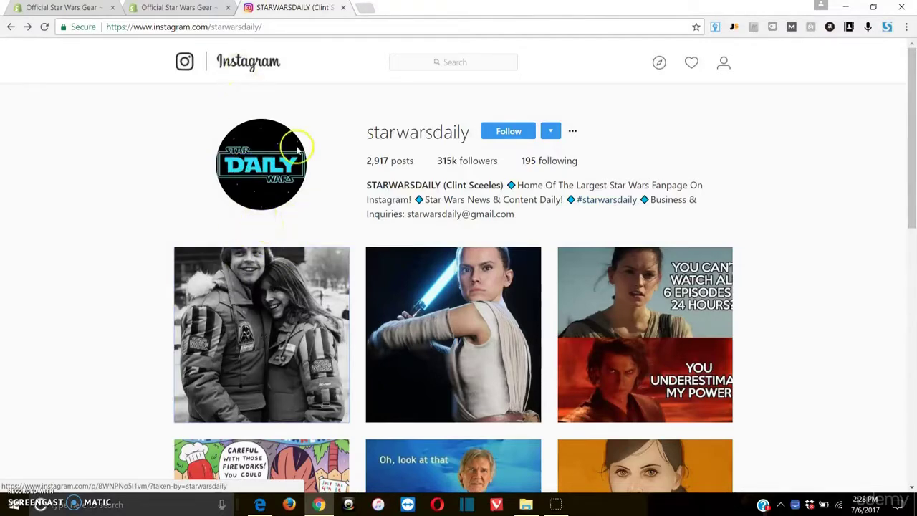
click(722, 63)
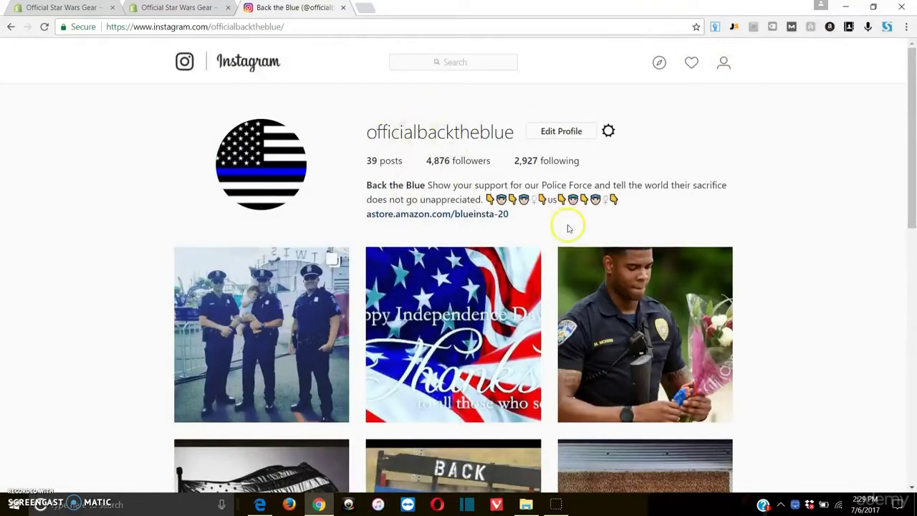
- Scroll the profile grid and open the carnival police officers post with 463 likes
scroll(616, 344, down, 3)
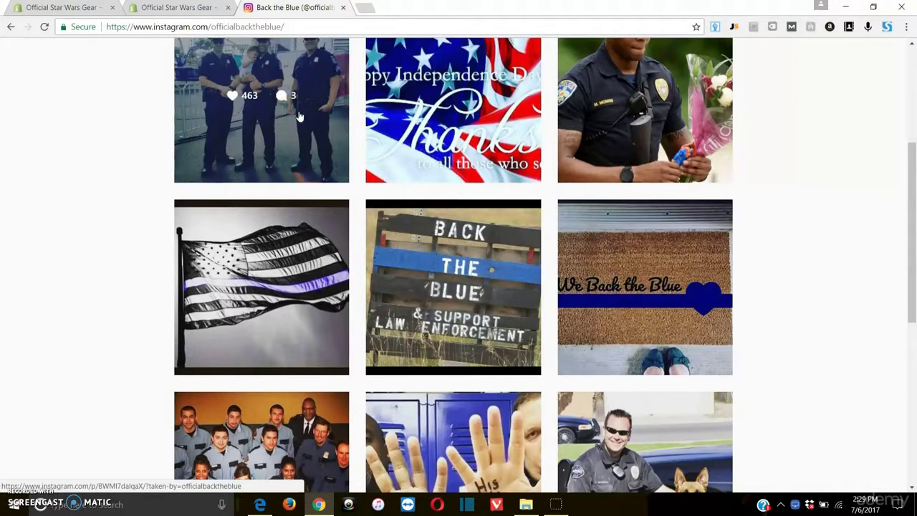
click(280, 95)
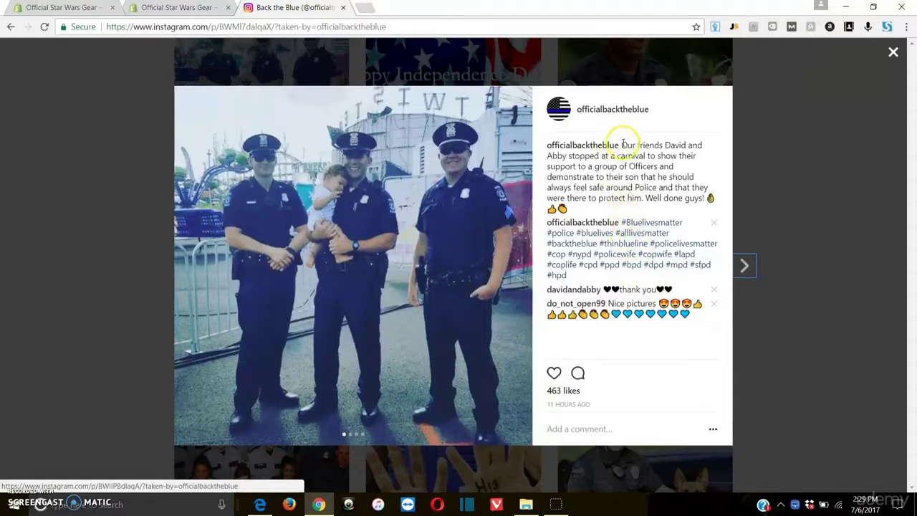
- Highlight the carnival post's caption, then close the post back to the profile grid
drag(622, 144, 706, 198)
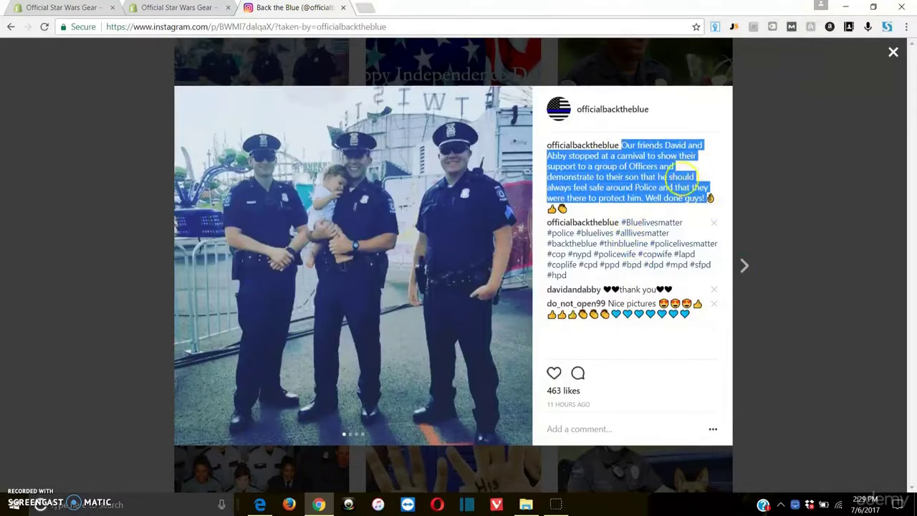
click(694, 169)
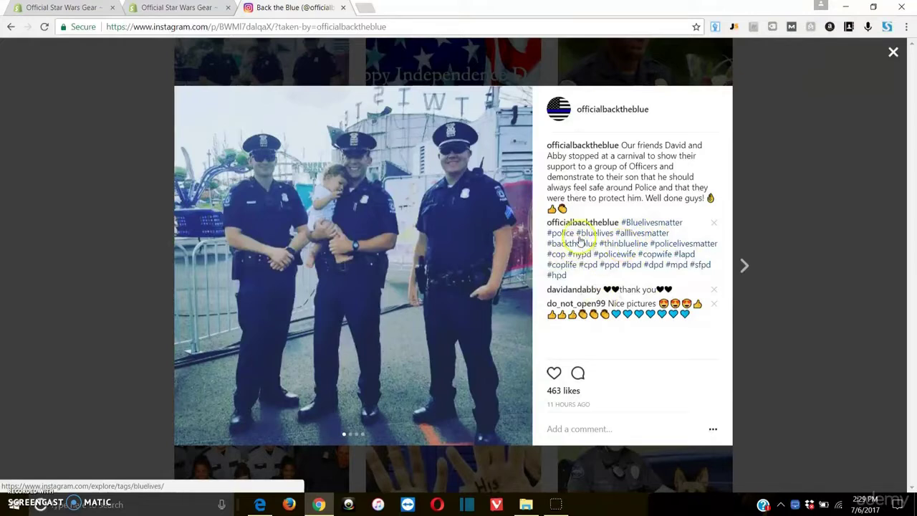
click(788, 179)
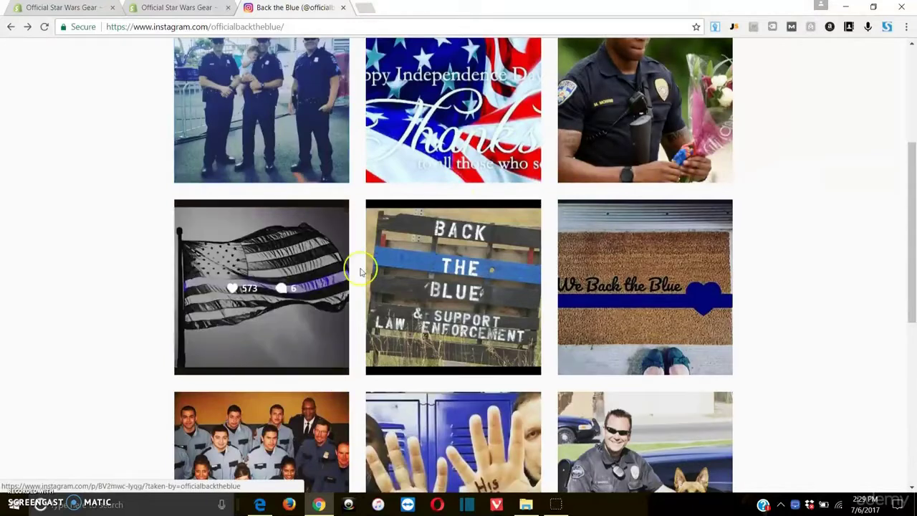
- Scroll back to the profile's top and open a new tab showing Google's start page
scroll(542, 194, up, 3)
scroll(486, 213, up, 1)
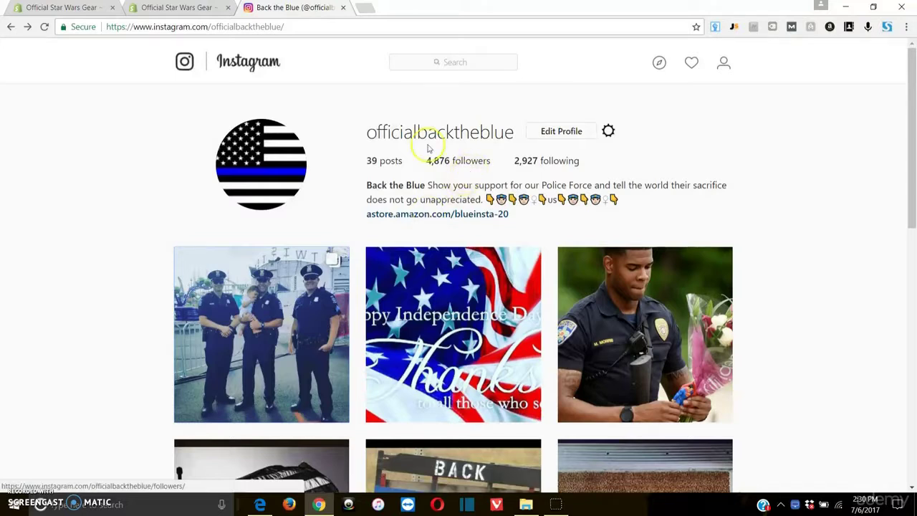
click(365, 10)
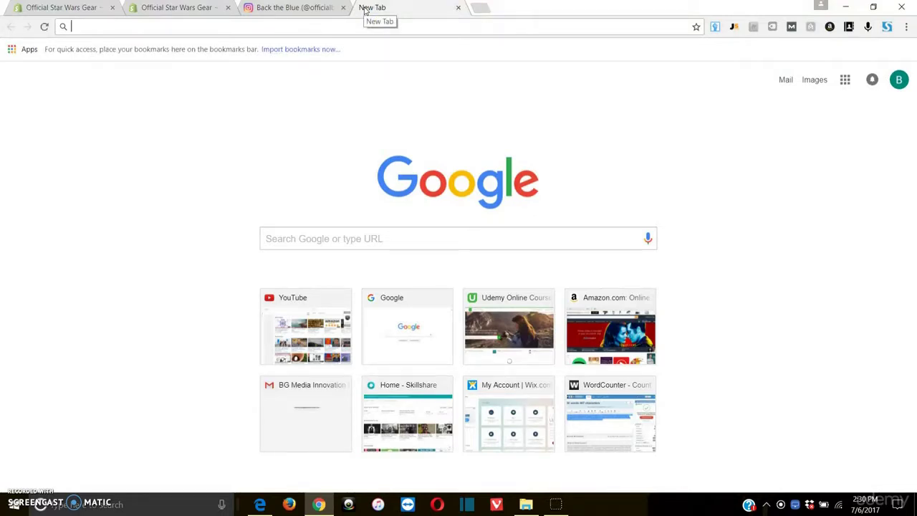
- Enter instacrease.ne in the new tab's address bar
click(311, 10)
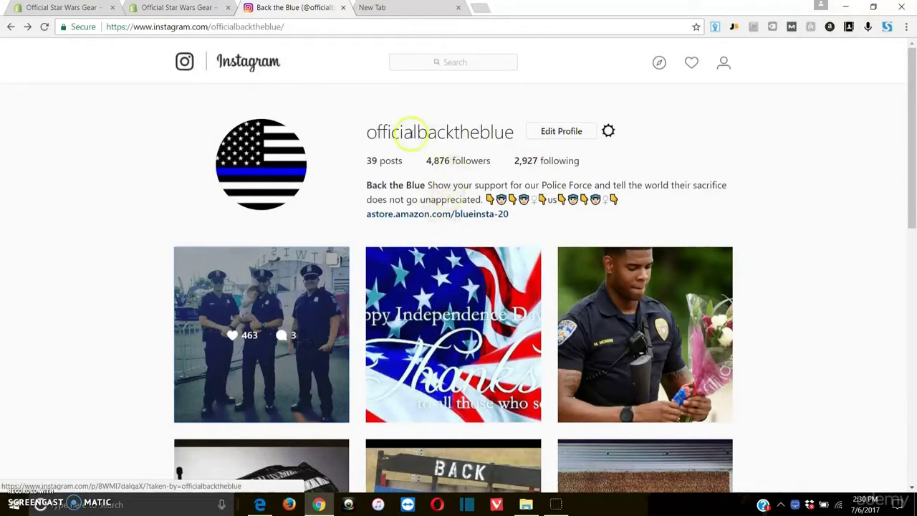
click(373, 10)
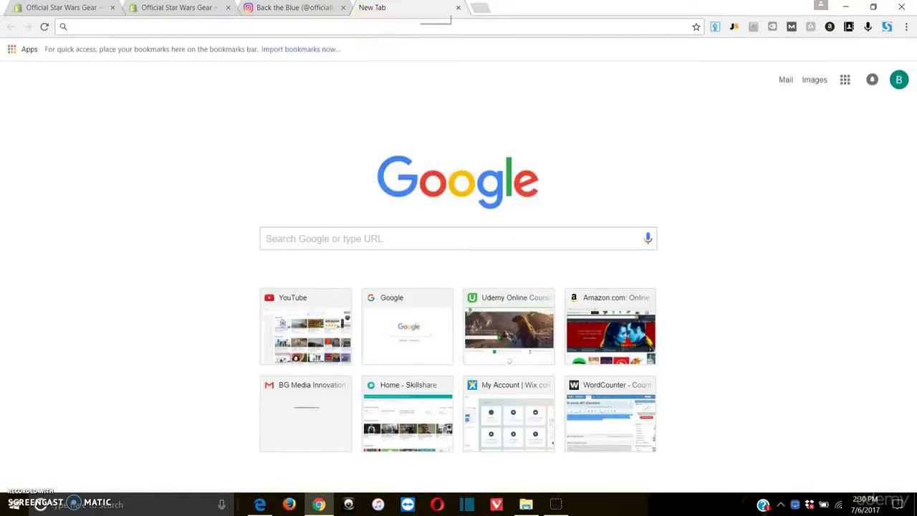
text(inst)
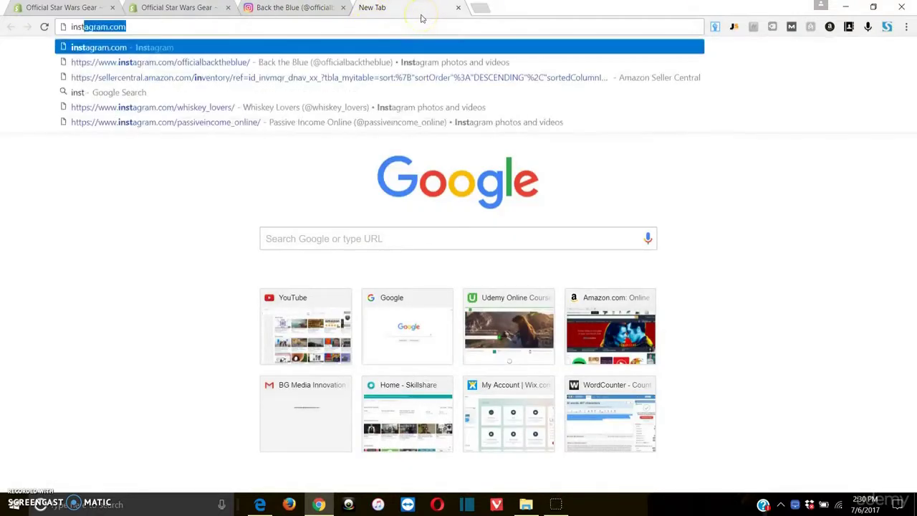
text(acrease.ne)
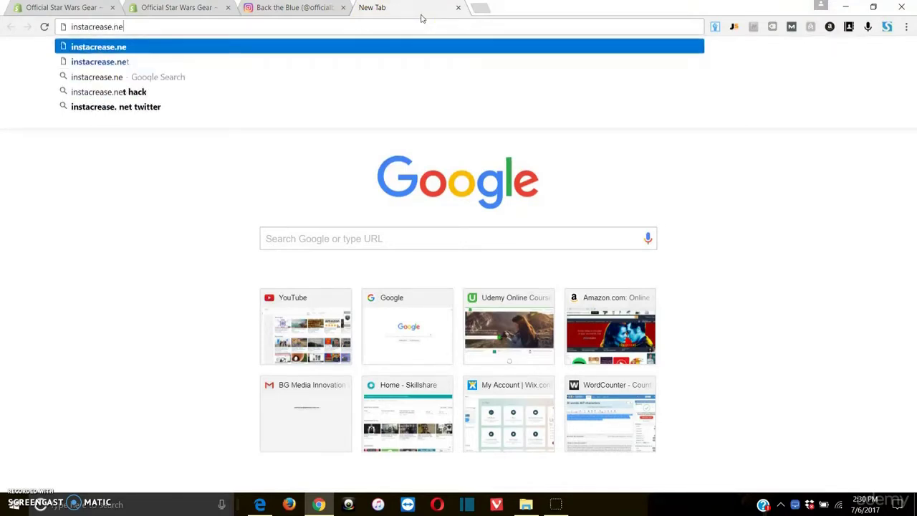
key(Return)
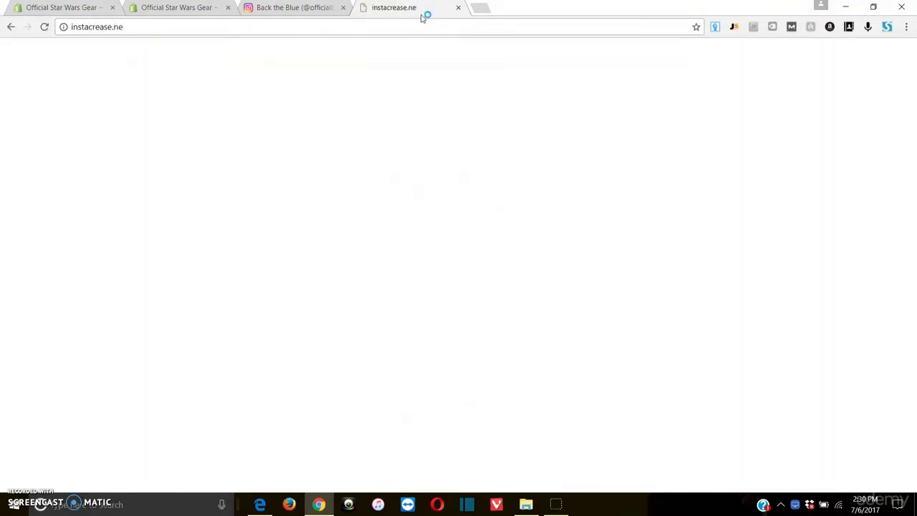
- Correct the address to instacrease.net and load the site
click(389, 29)
key(End)
text(t)
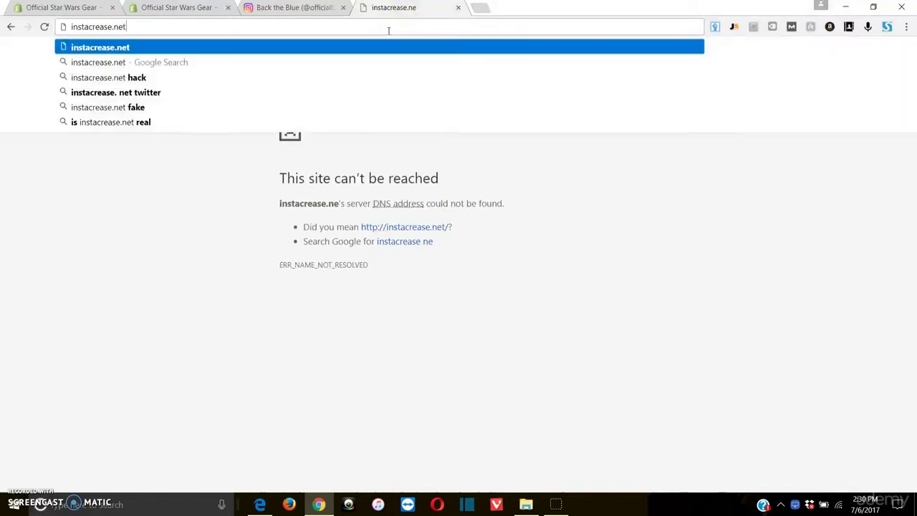
key(Return)
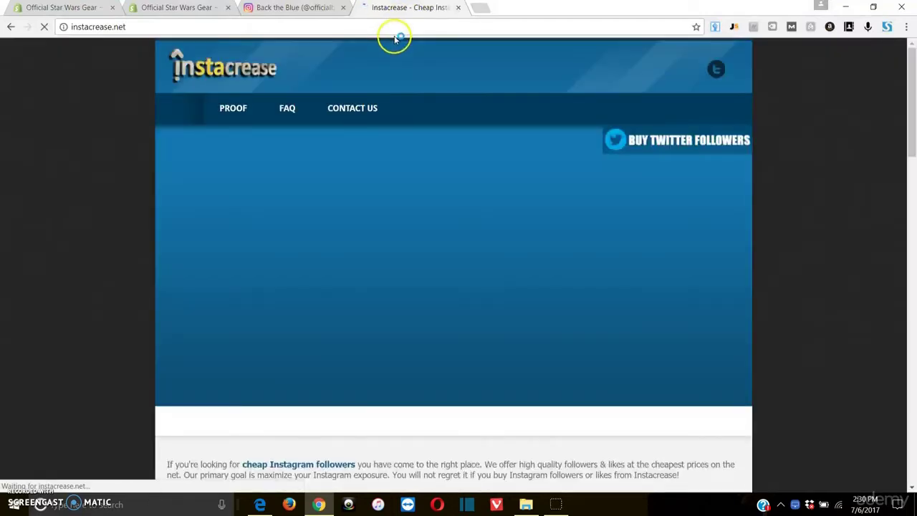
- Scroll through Instacrease's follower price plans, then close its tab
scroll(525, 229, down, 5)
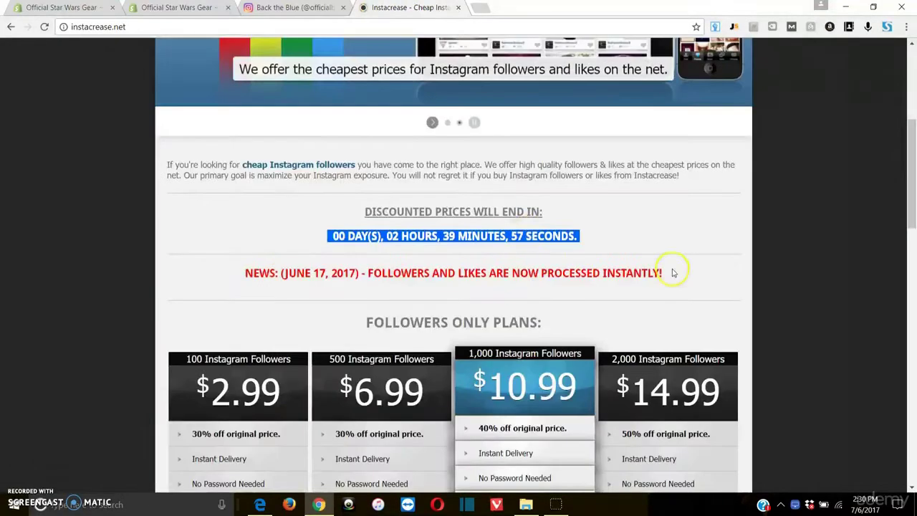
scroll(704, 270, down, 2)
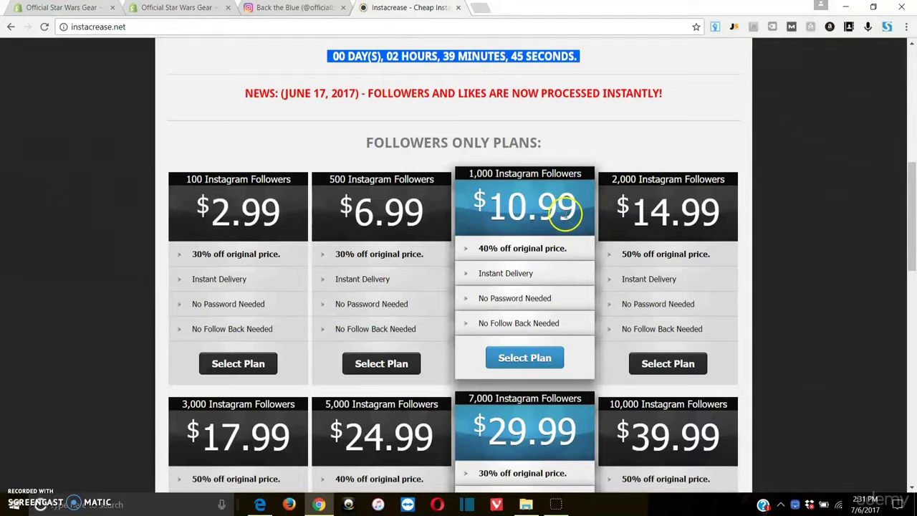
scroll(544, 165, up, 7)
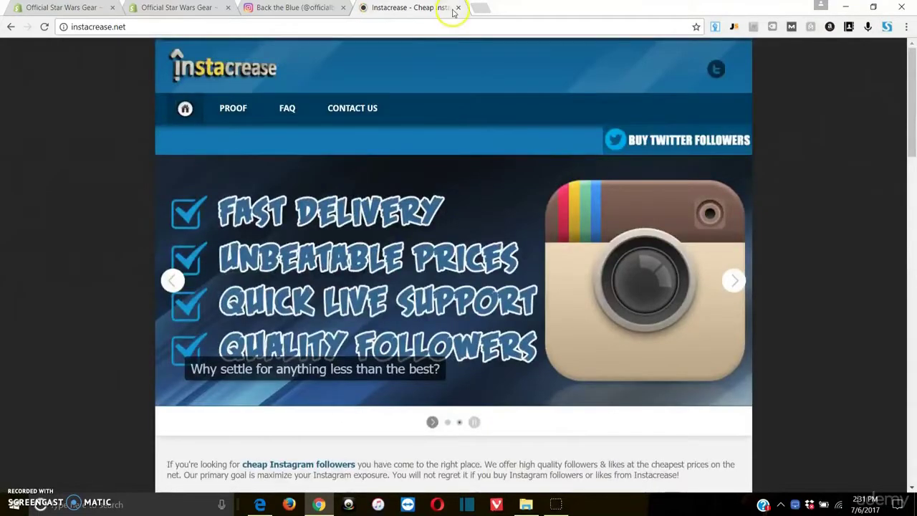
click(458, 8)
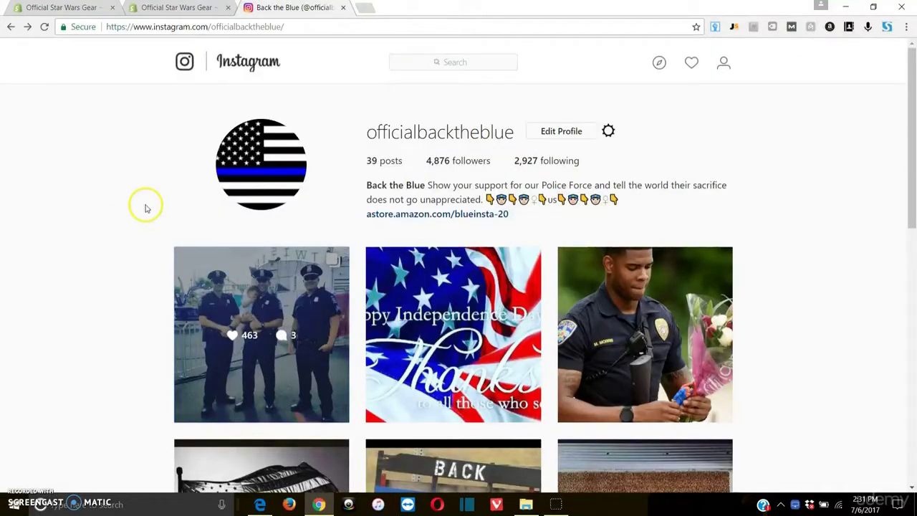
- Open followliker.com in a new browser tab
click(364, 13)
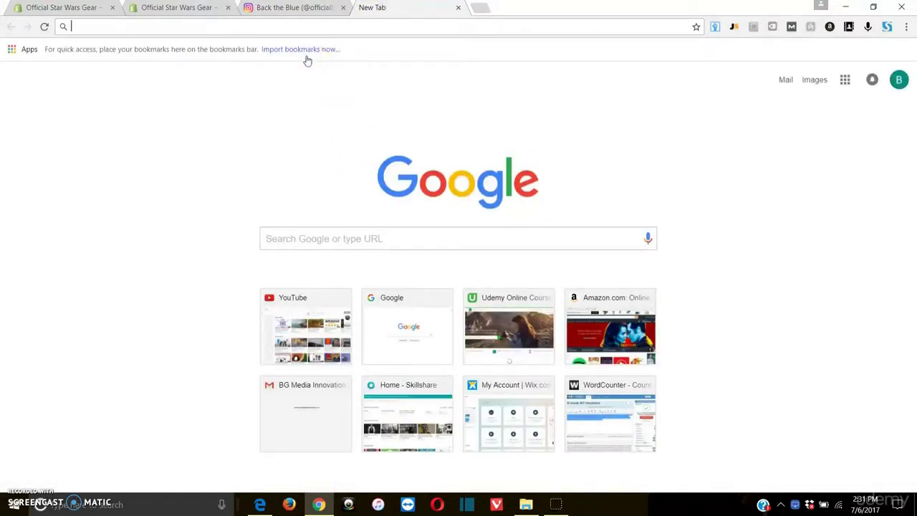
text(fol)
key(Return)
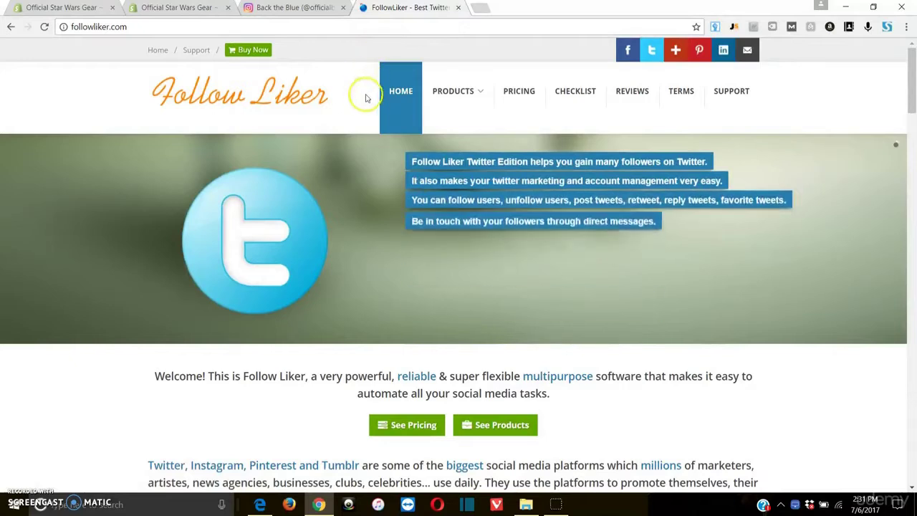
- Scroll past the features grid to the 'Save Time & Money' pricing editions
scroll(293, 215, down, 4)
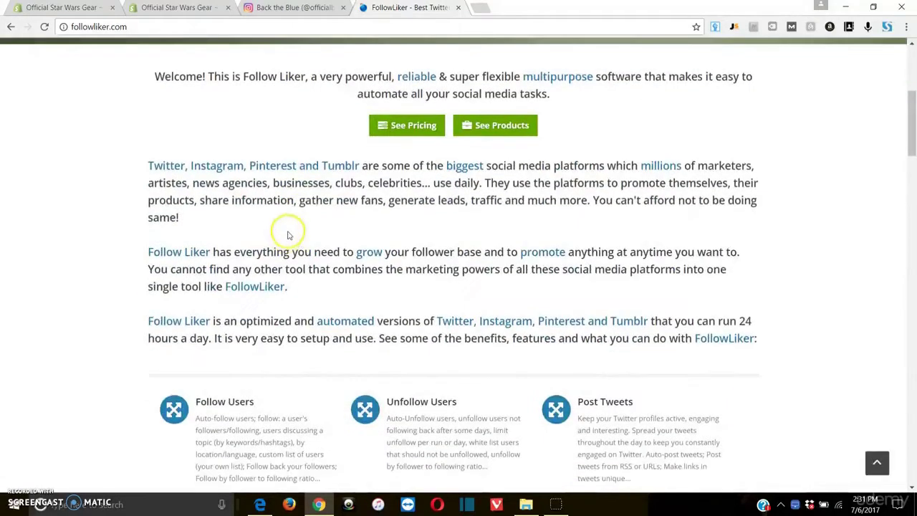
scroll(289, 235, down, 4)
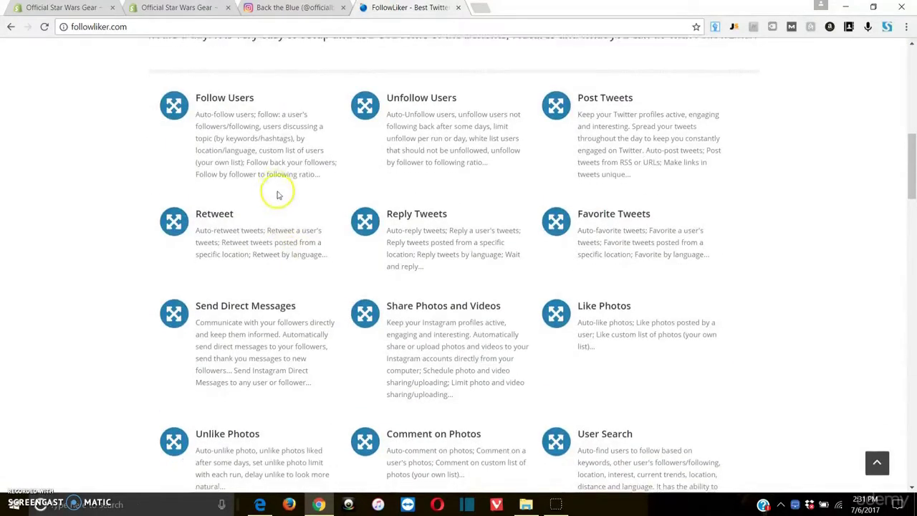
scroll(279, 194, down, 2)
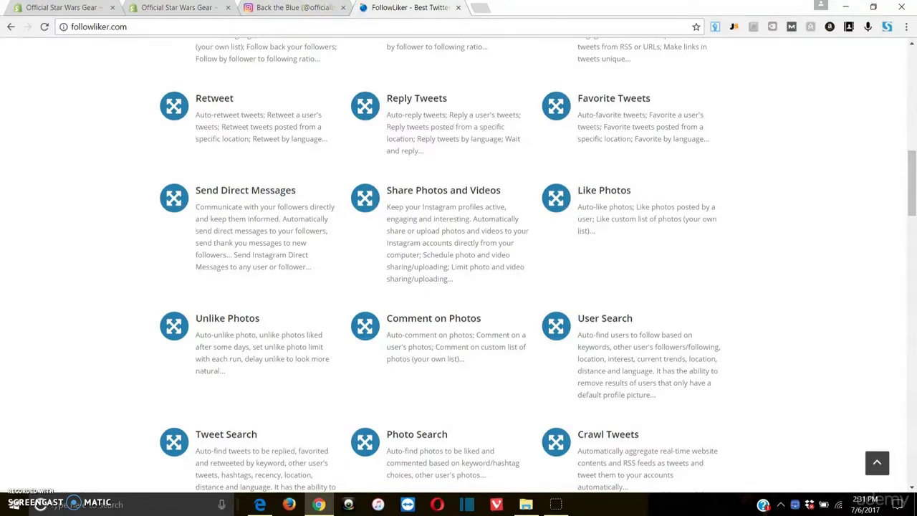
scroll(339, 215, down, 7)
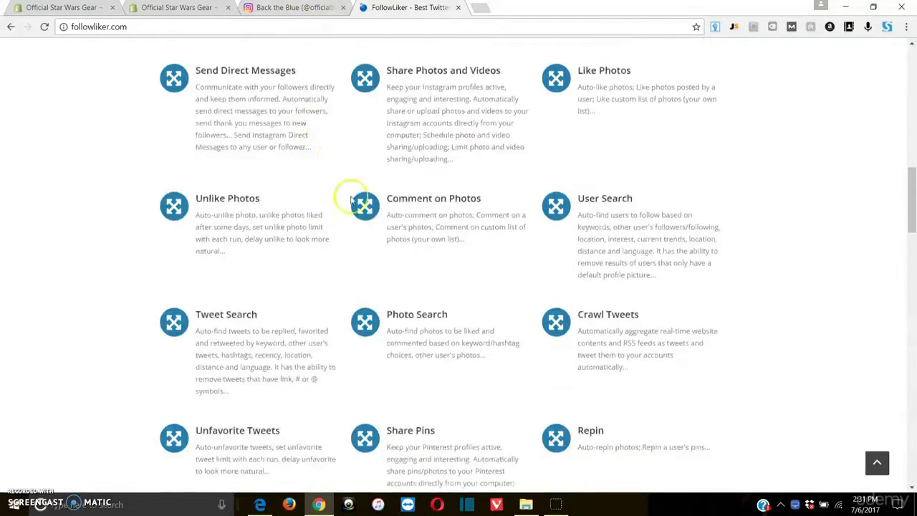
scroll(340, 220, down, 7)
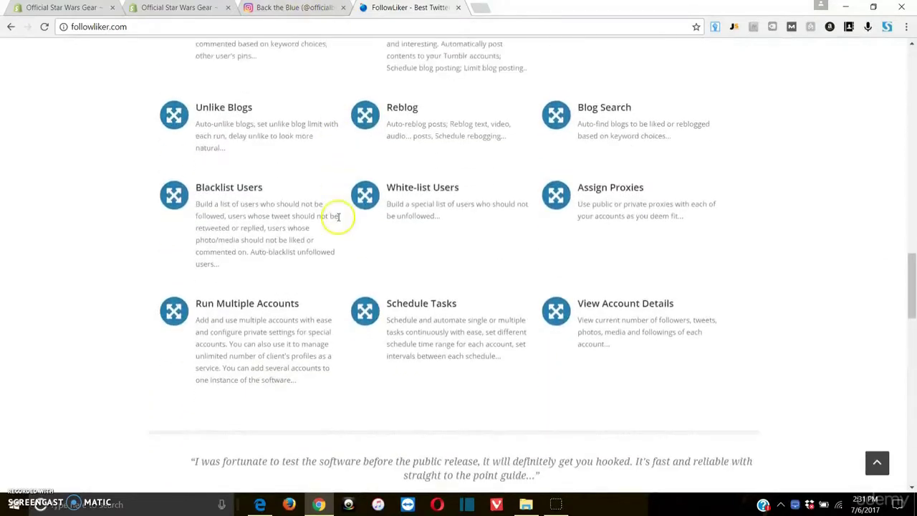
scroll(318, 259, down, 2)
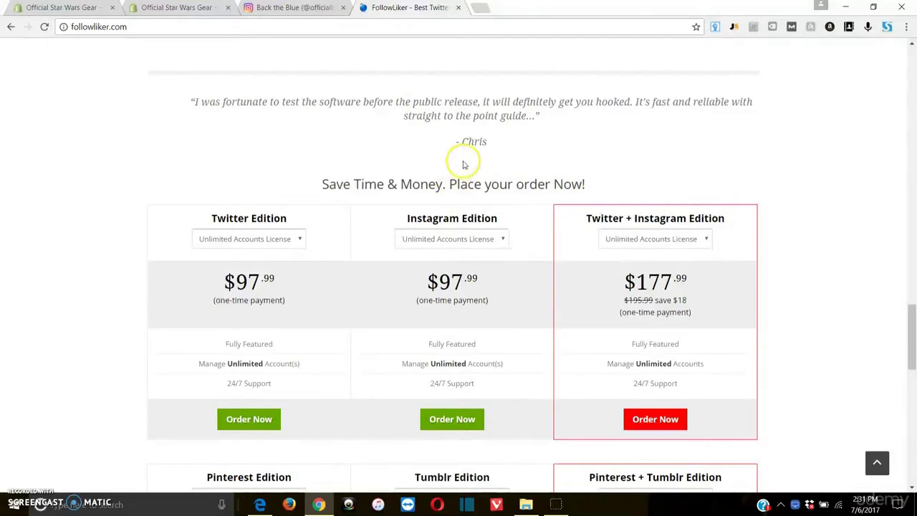
- Set the Instagram Edition to a 1 Account License and glance at the Instagram tab
click(489, 245)
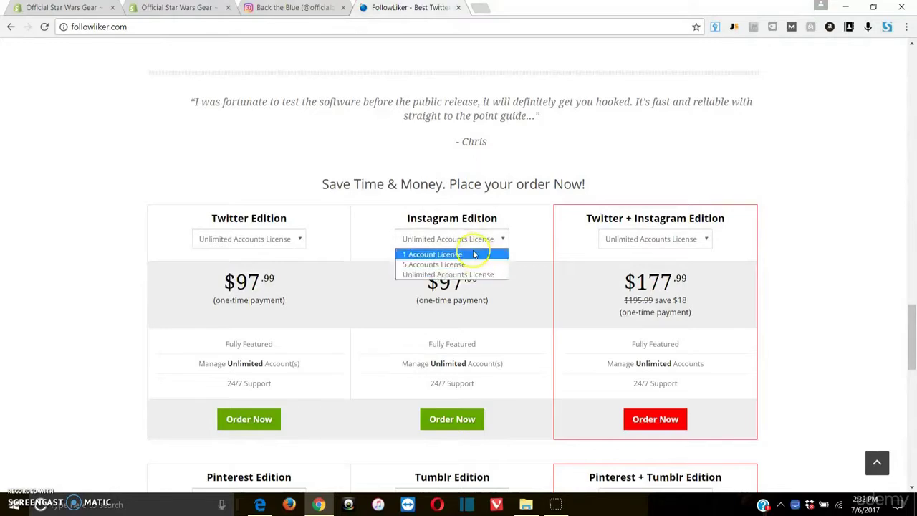
click(470, 254)
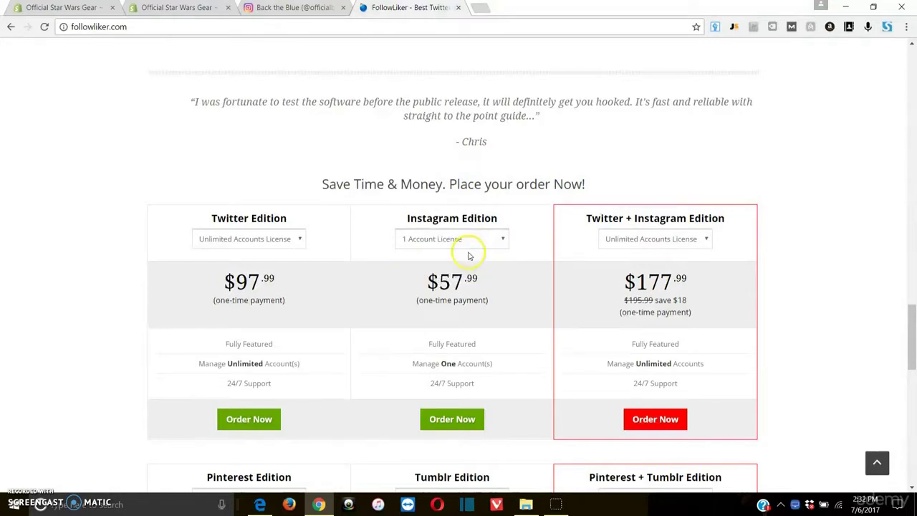
click(264, 7)
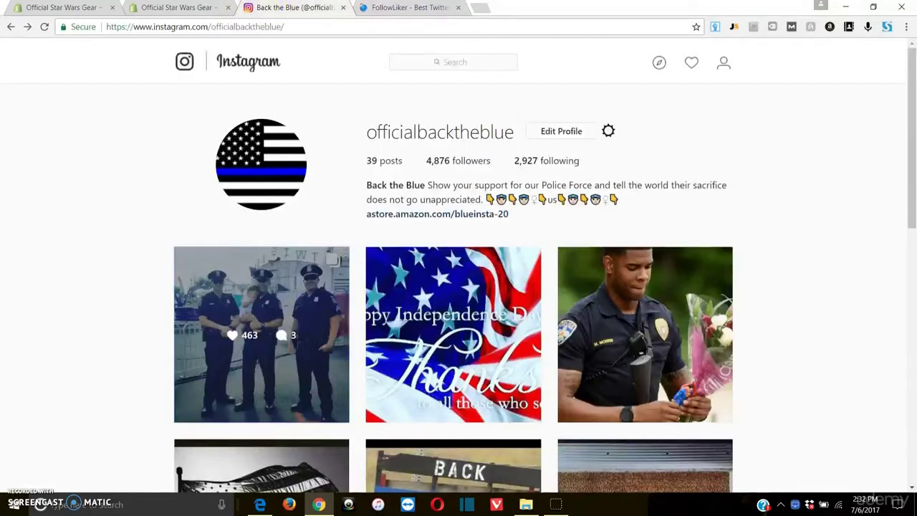
click(414, 7)
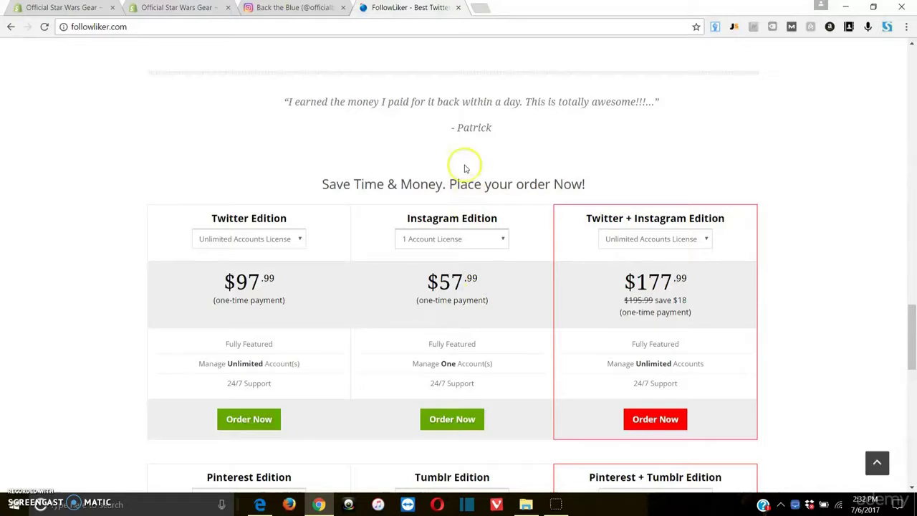
- Try the Unlimited Accounts License, then settle back on 1 Account License at $57.99
click(465, 240)
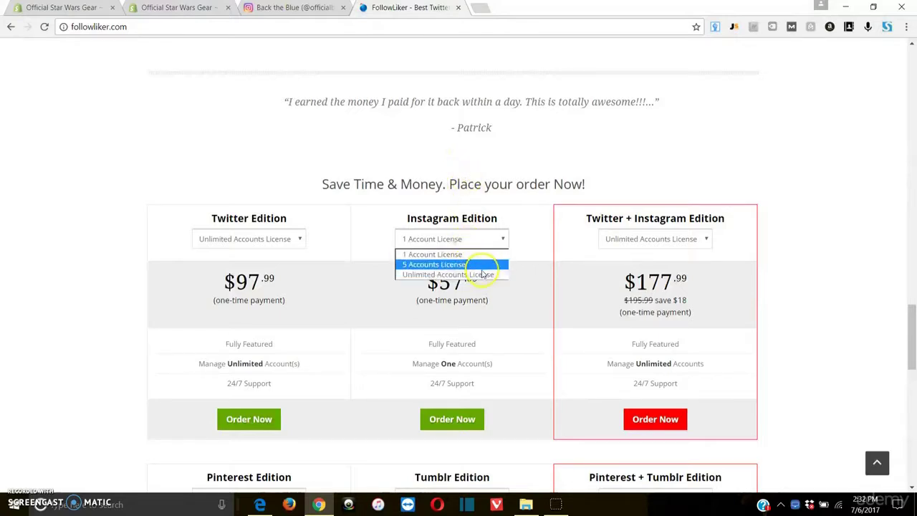
click(482, 274)
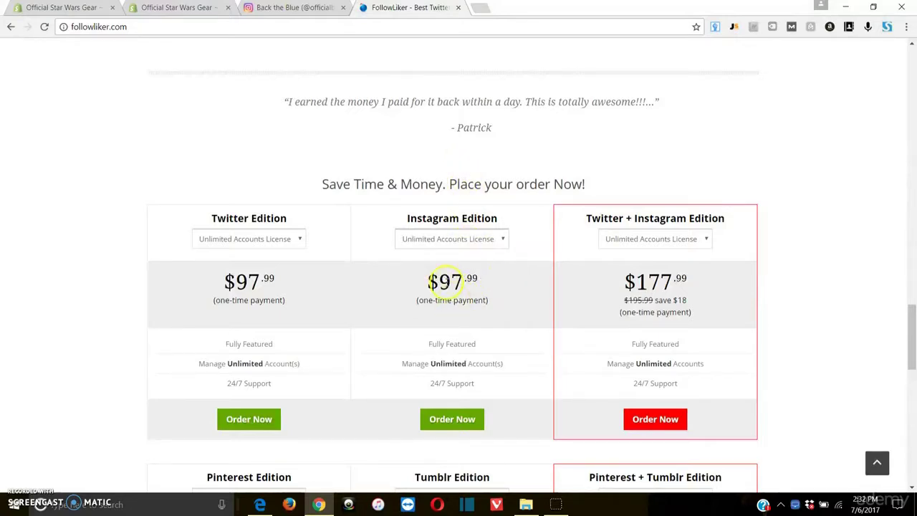
click(483, 240)
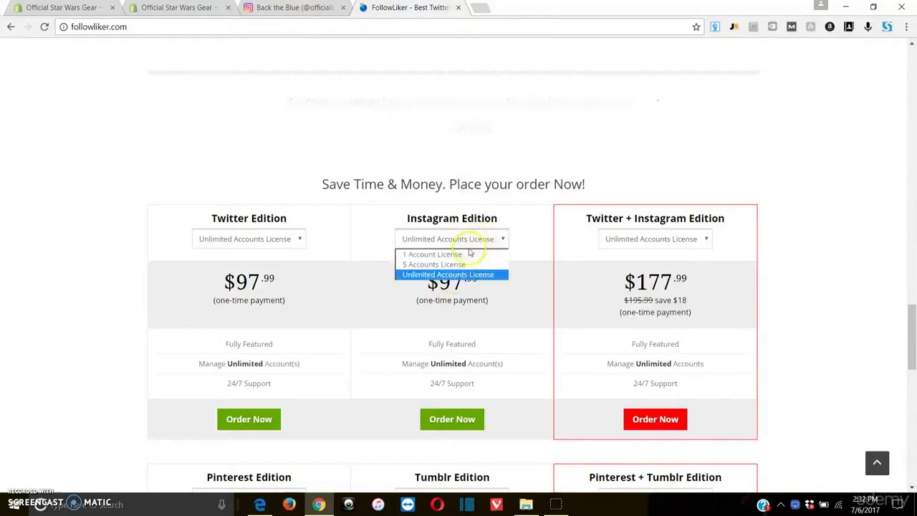
click(462, 254)
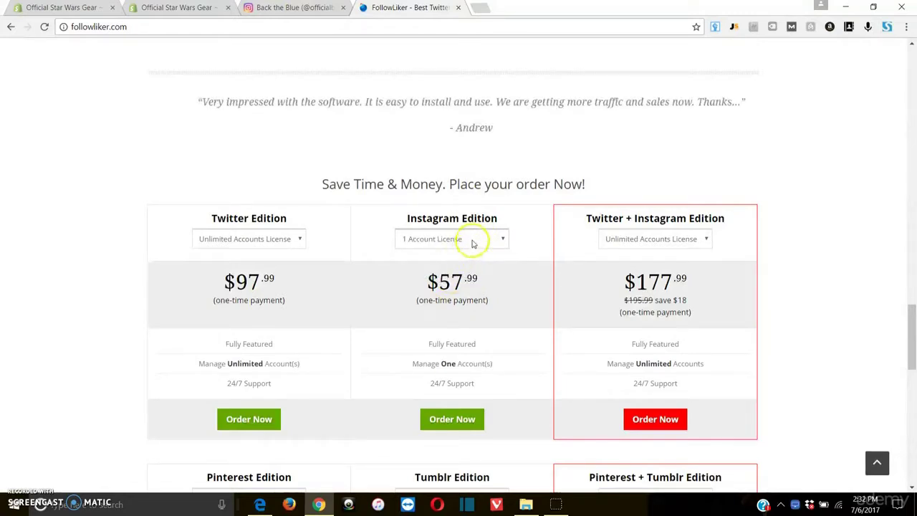
click(472, 242)
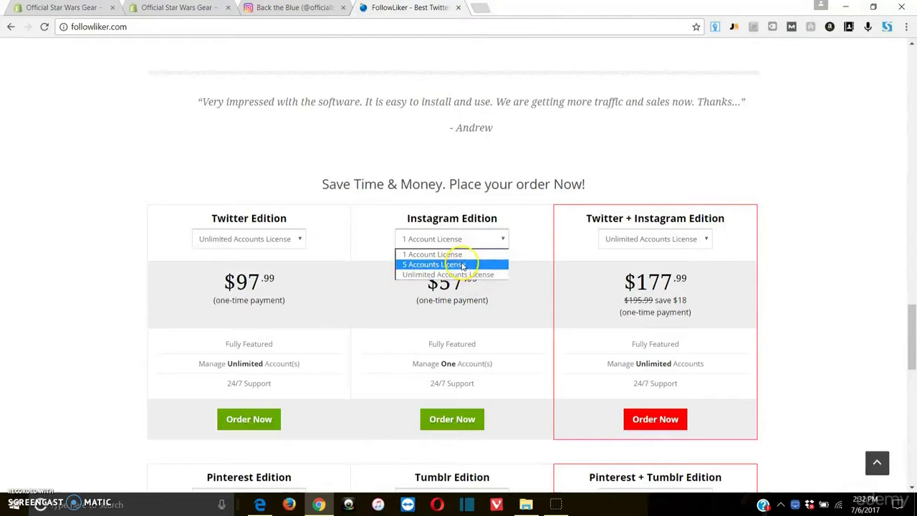
click(438, 156)
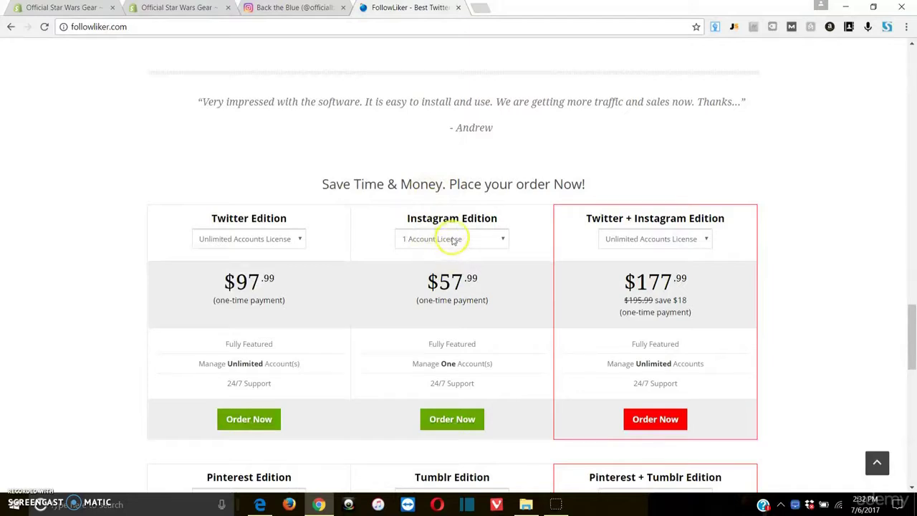
scroll(430, 169, up, 10)
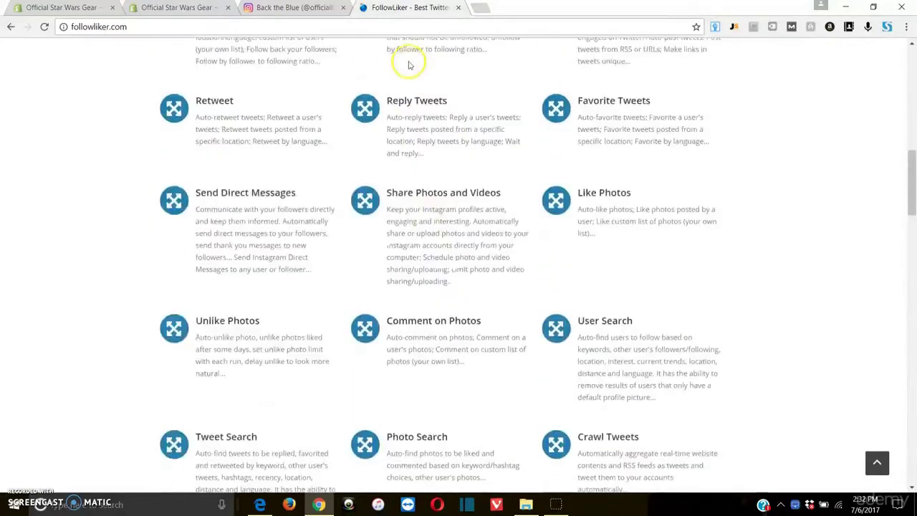
scroll(423, 79, up, 10)
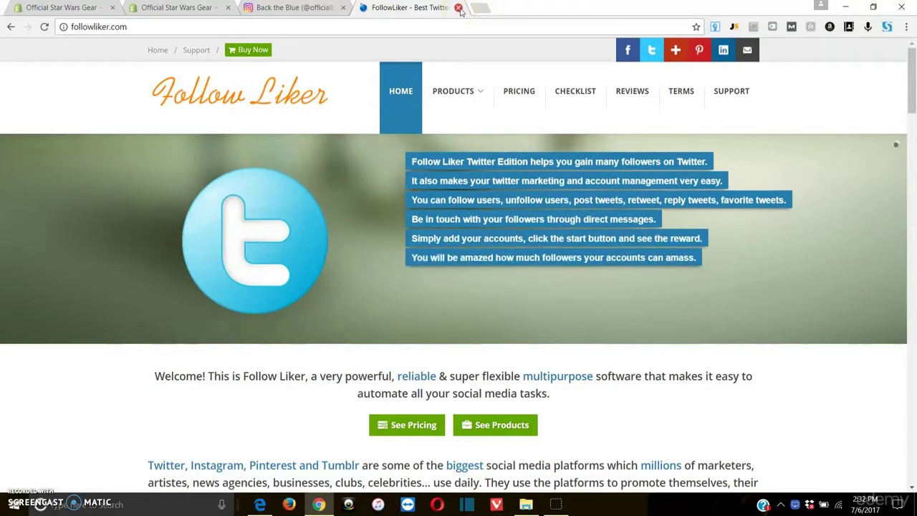
- Close the Follow Liker tab
click(459, 9)
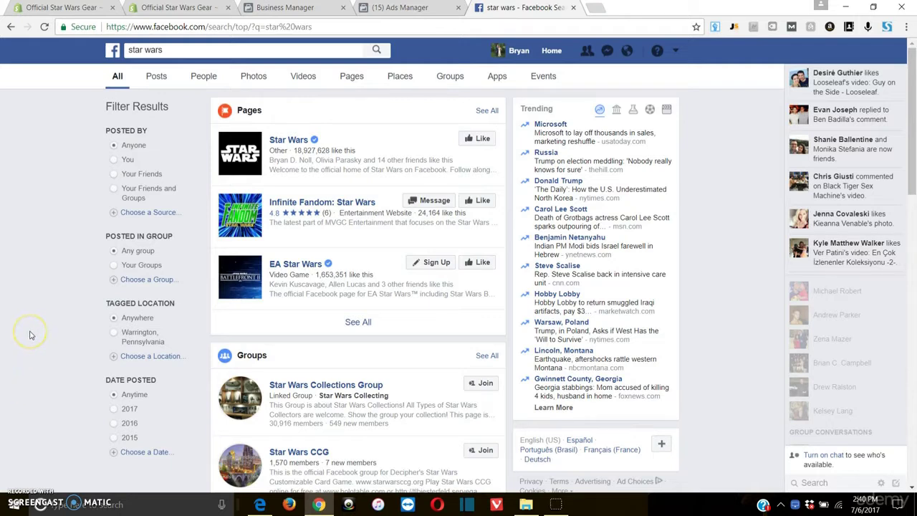
click(61, 227)
click(58, 228)
click(50, 238)
click(48, 239)
scroll(71, 200, down, 1)
scroll(62, 188, up, 1)
click(56, 119)
click(56, 148)
- Open the Star Wars Collections Group from the Groups results in a new background tab
scroll(71, 179, down, 2)
scroll(43, 230, up, 2)
scroll(286, 406, down, 2)
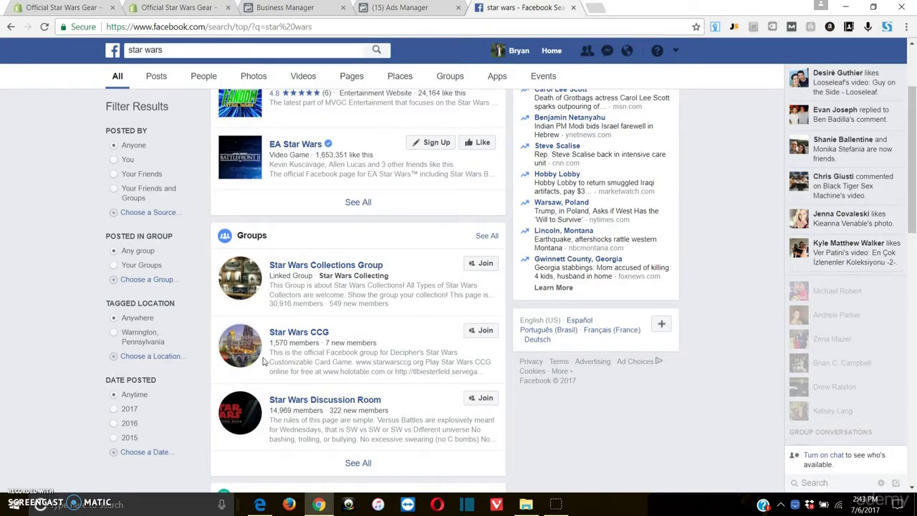
right_click(319, 268)
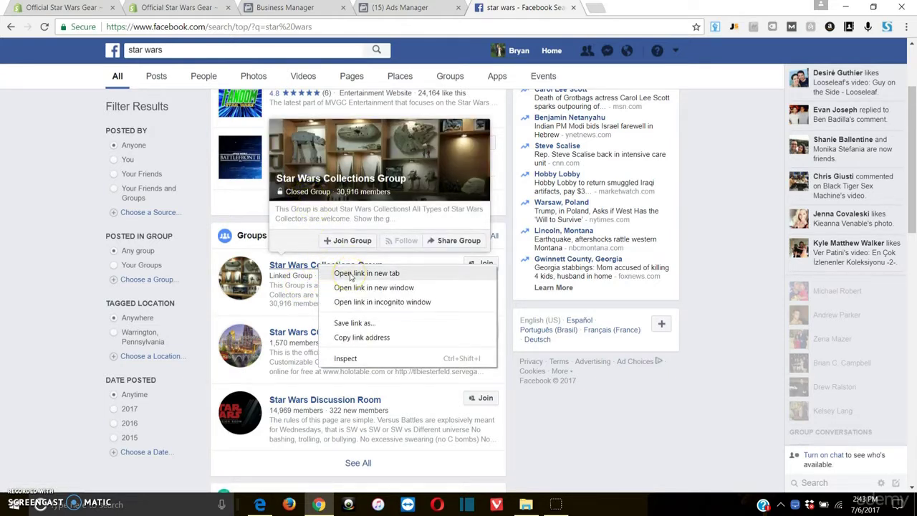
click(388, 275)
click(61, 279)
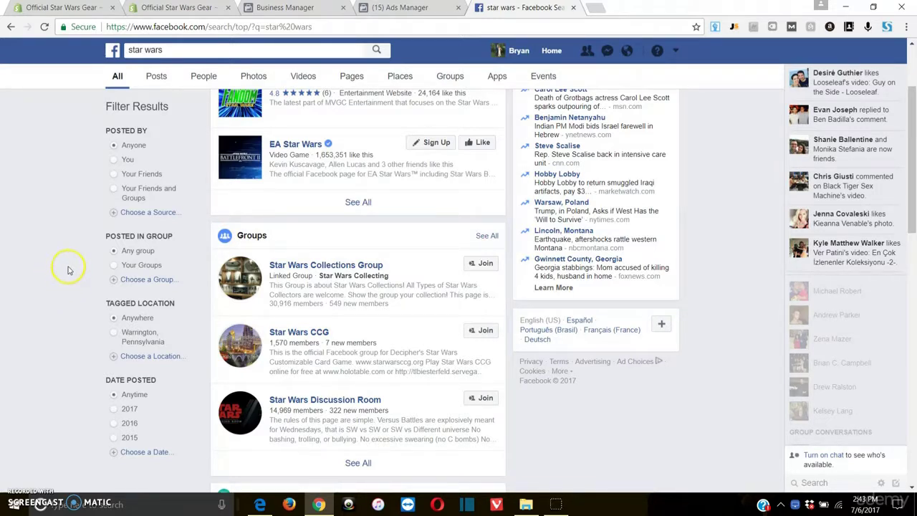
mouse_move(285, 270)
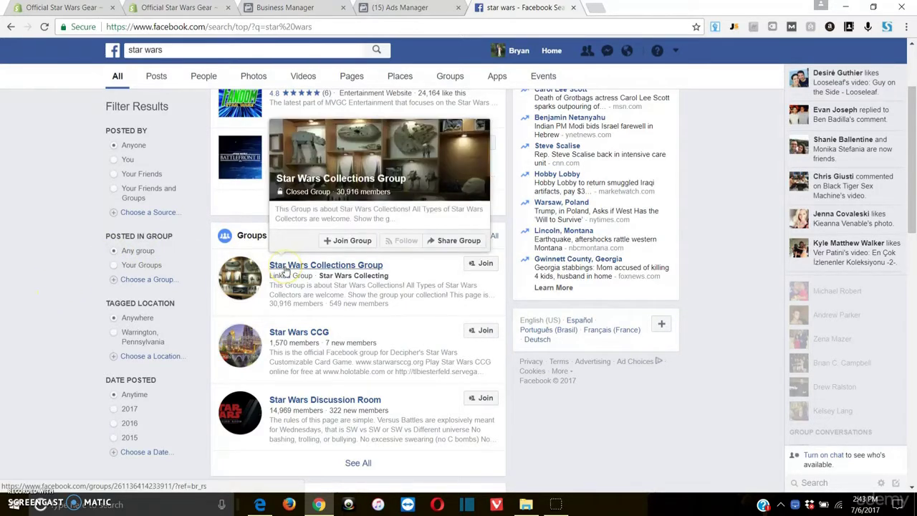
mouse_move(287, 339)
right_click(326, 271)
click(359, 276)
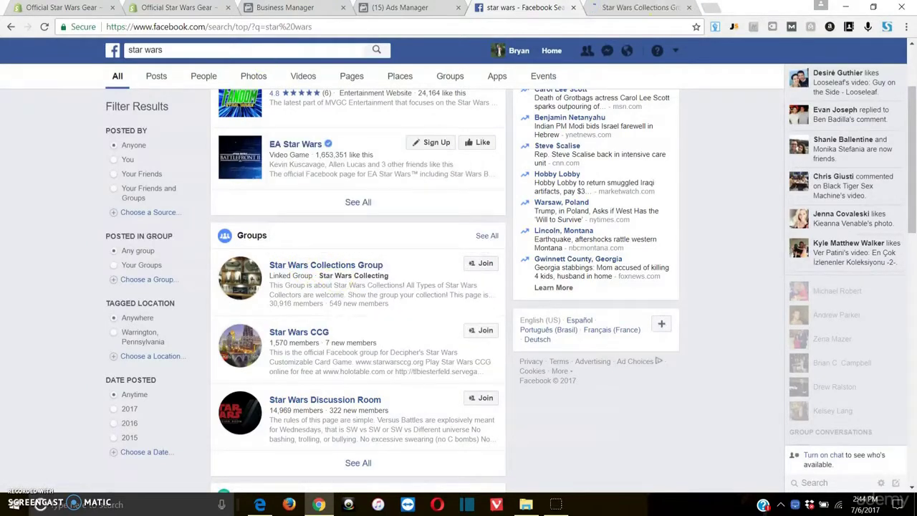
- Look over the closed Star Wars Collections Group (30,916 members), then return to the 'star wars' results
click(639, 9)
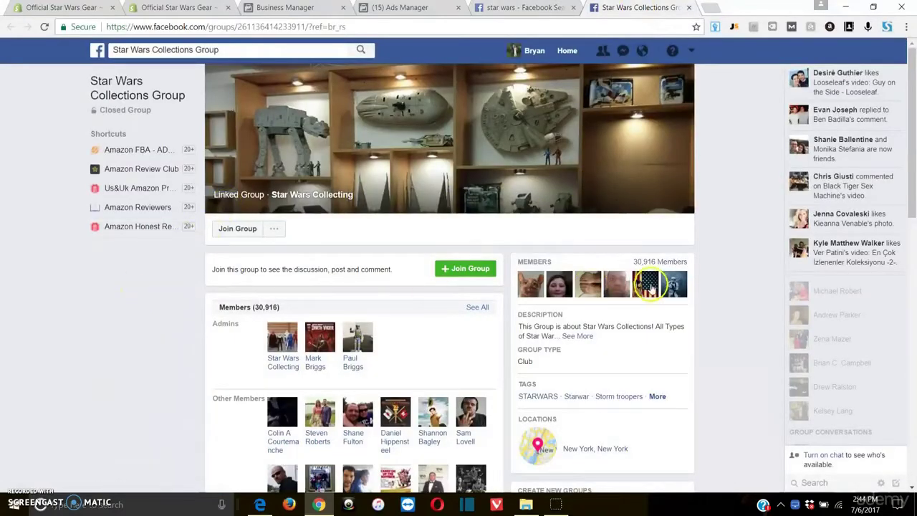
scroll(716, 265, down, 6)
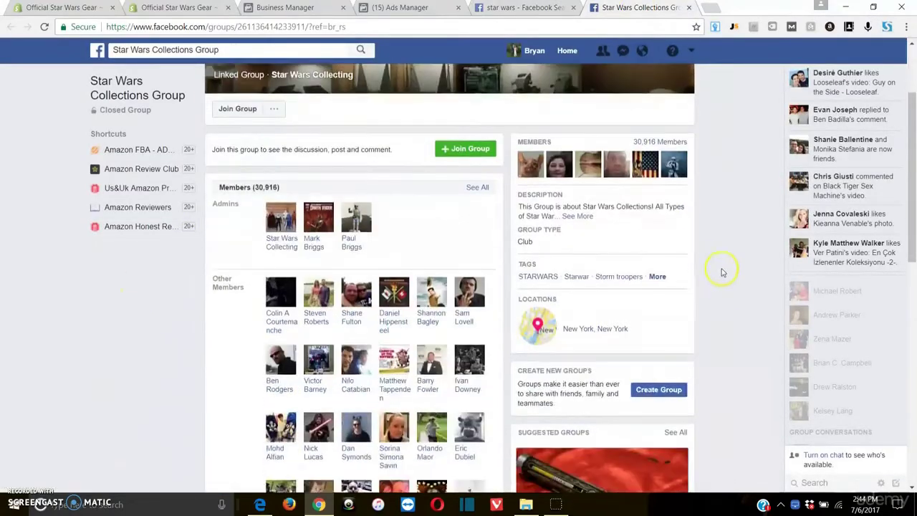
scroll(722, 292, up, 6)
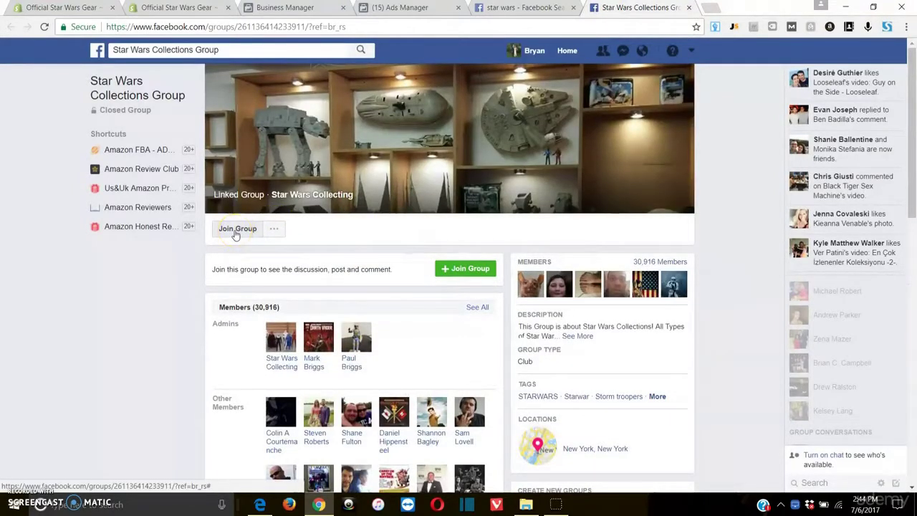
scroll(331, 290, down, 2)
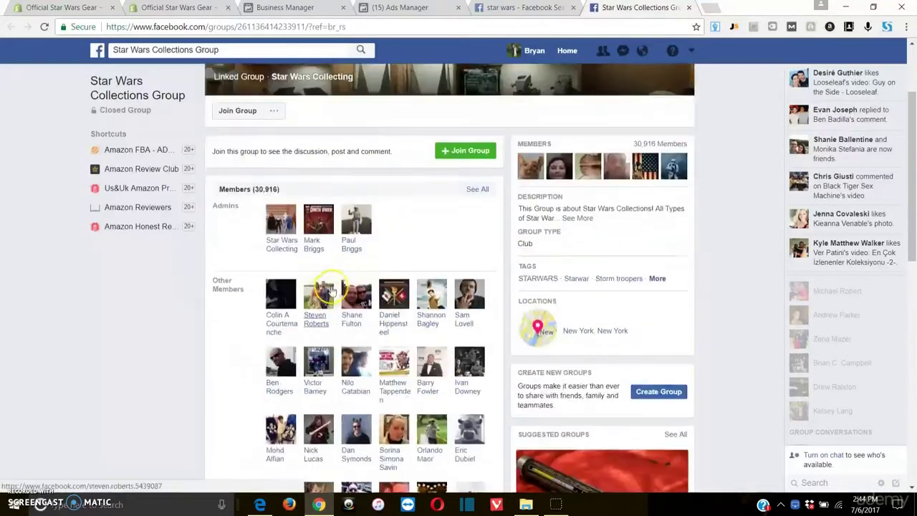
scroll(331, 291, down, 1)
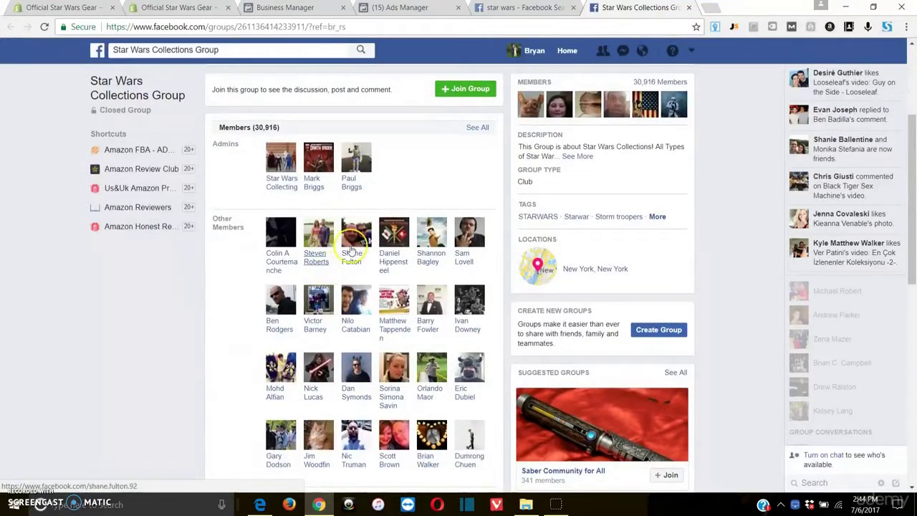
click(373, 202)
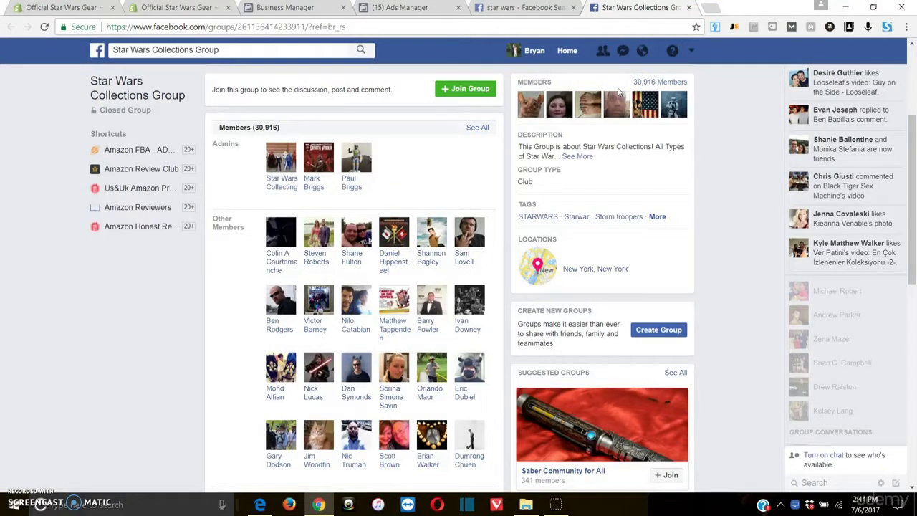
click(523, 9)
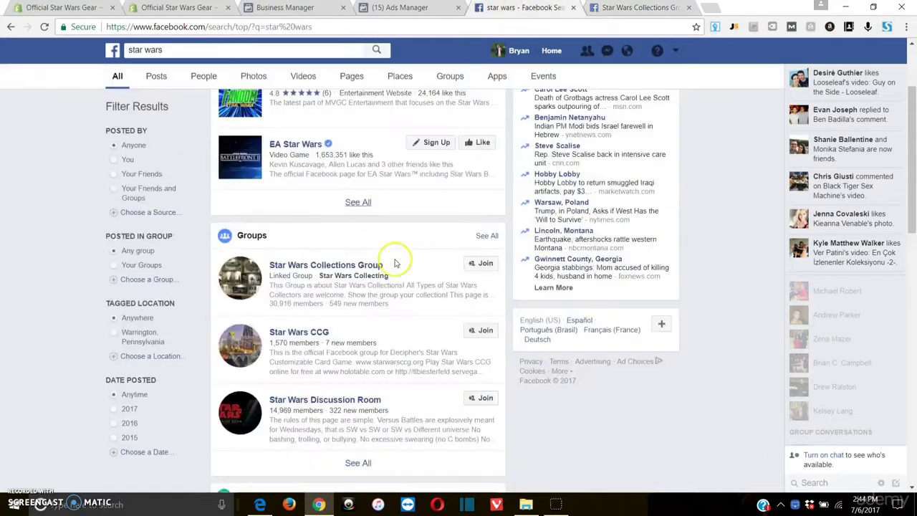
- Show all groups matching 'star wars' with See All and scroll through them
scroll(394, 263, down, 2)
click(353, 344)
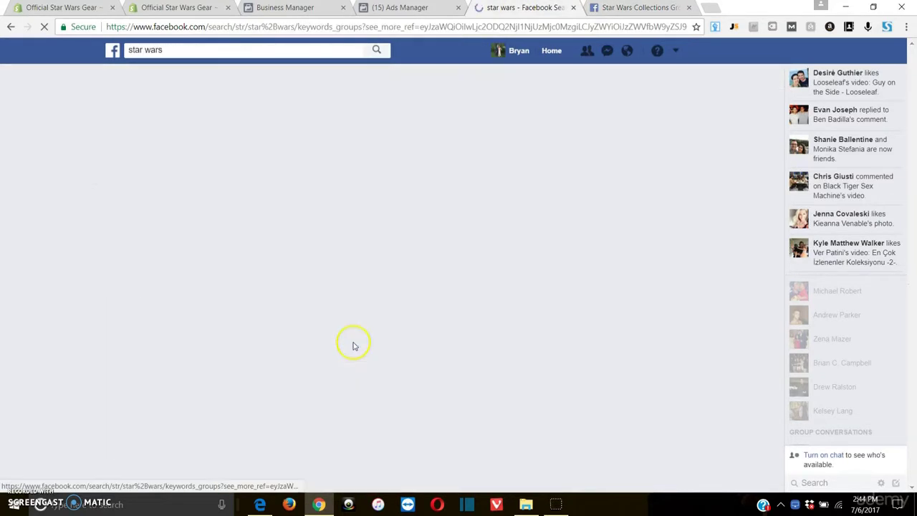
scroll(352, 336, down, 2)
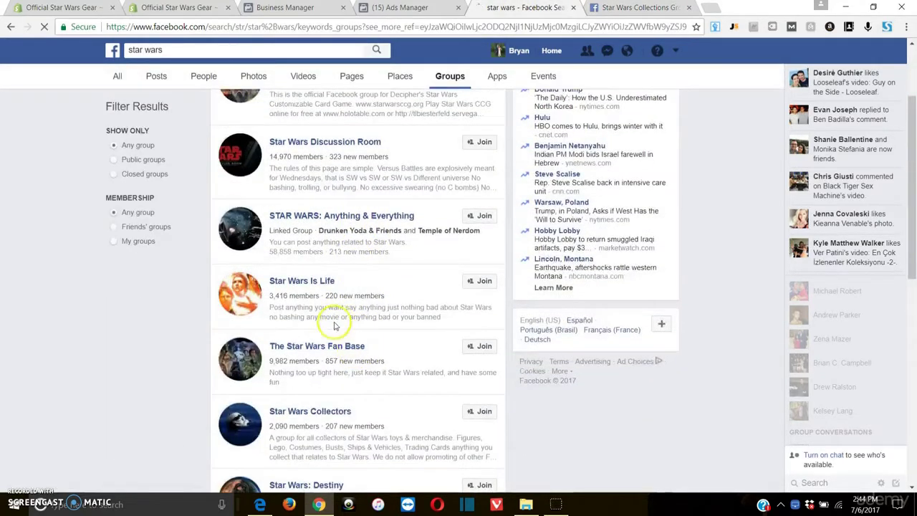
scroll(334, 326, down, 1)
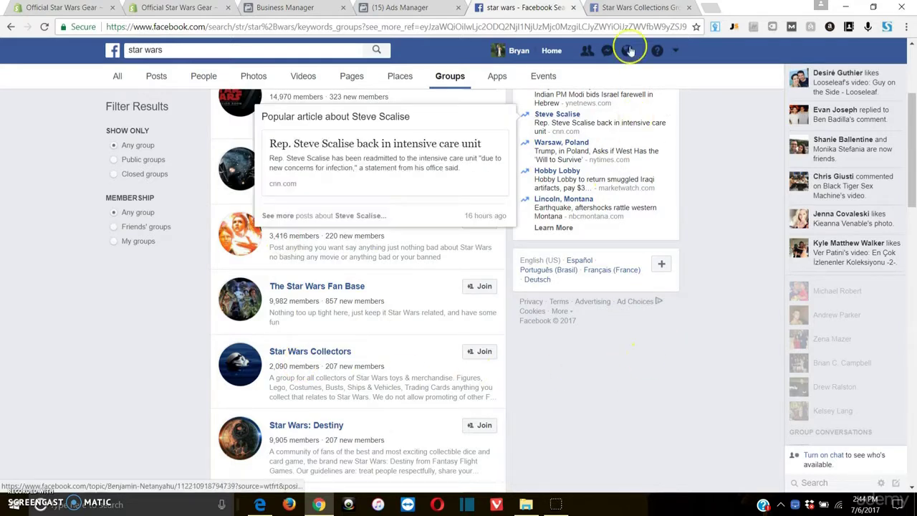
- Close the Star Wars Collections Group and search tabs to get back to Ads Manager
click(629, 9)
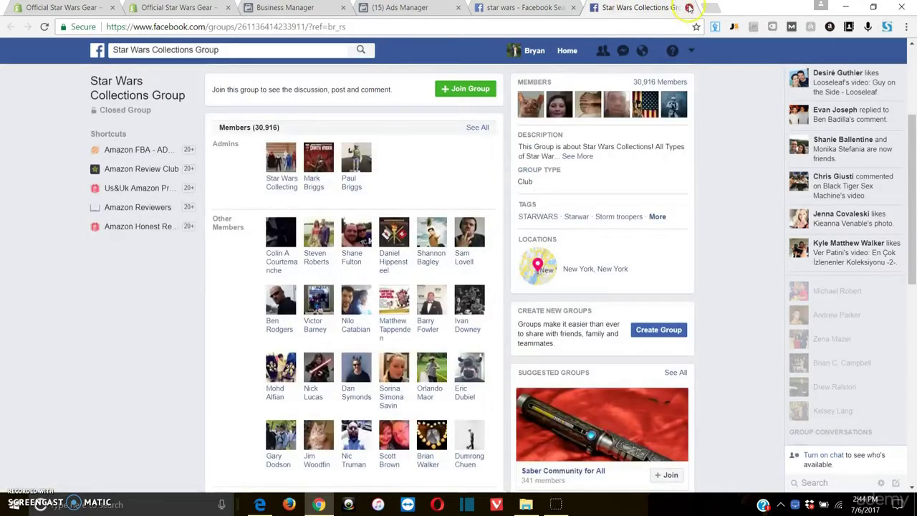
click(688, 7)
click(574, 7)
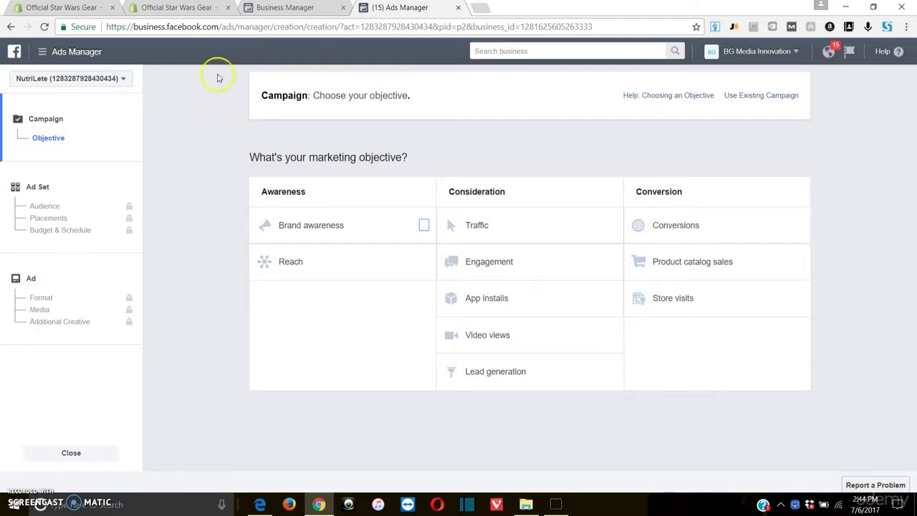
- Choose Traffic under Consideration as the objective and continue to the 'US - 18+' ad set
click(192, 91)
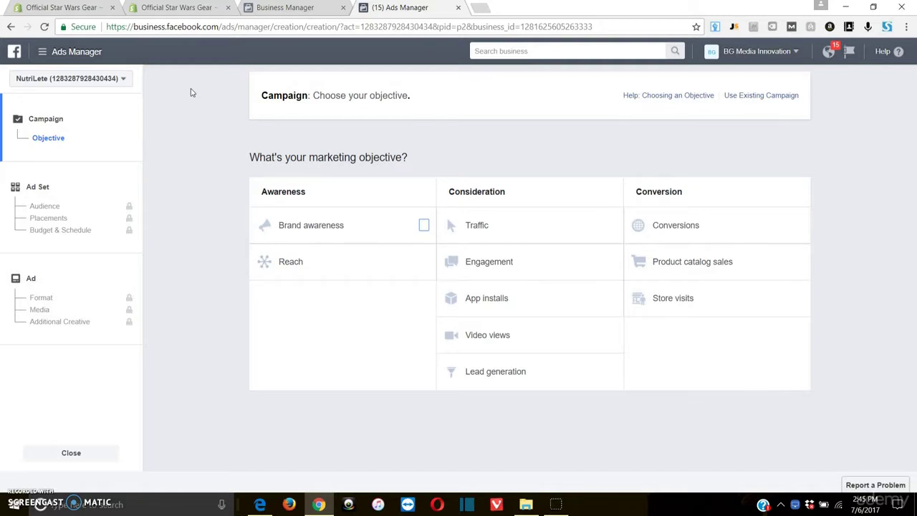
click(505, 233)
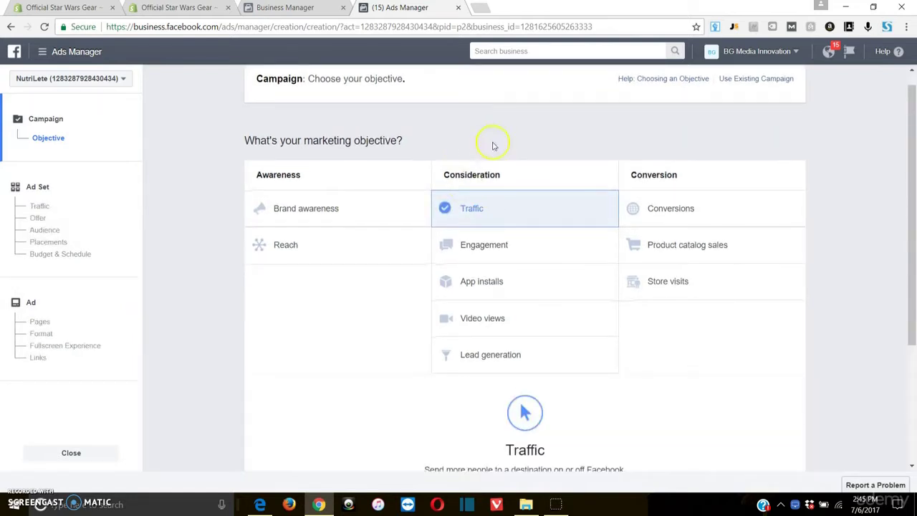
click(527, 399)
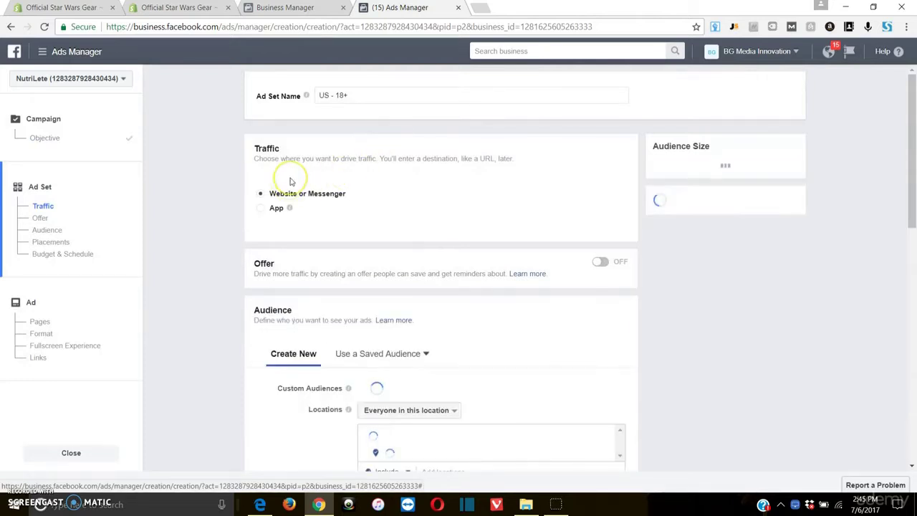
scroll(222, 225, down, 2)
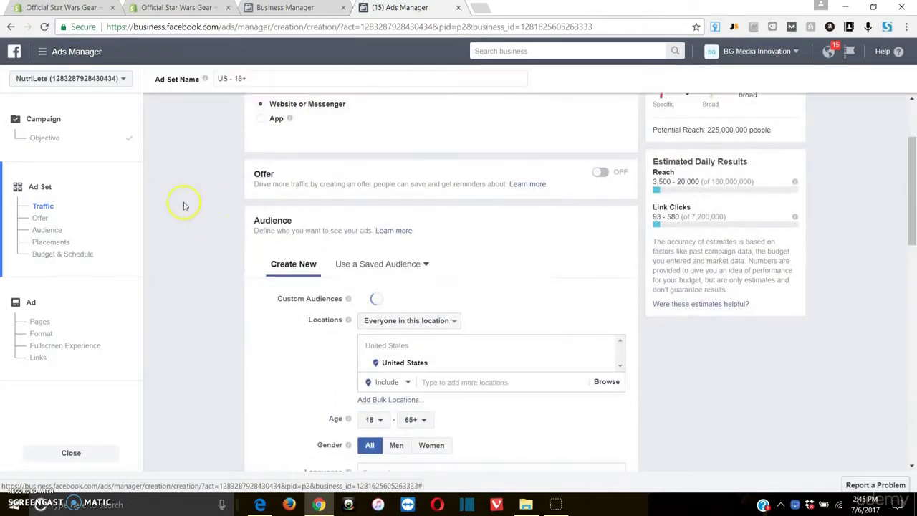
scroll(193, 208, down, 1)
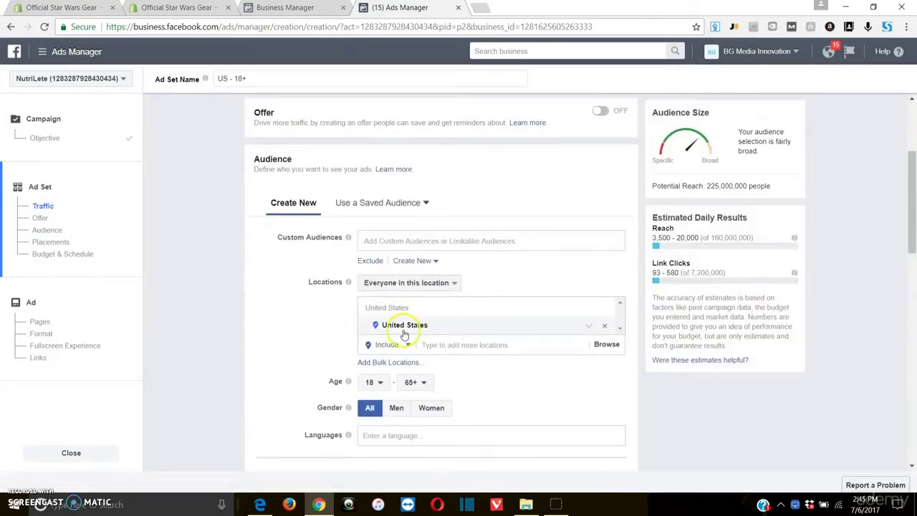
scroll(469, 315, down, 1)
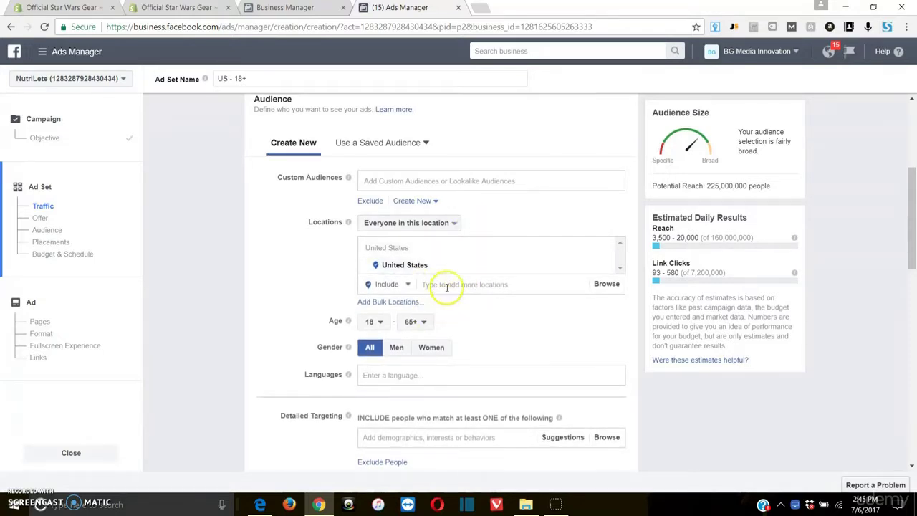
- Keep the audience age at 18 to 65+ and gender at All after briefly trying Women
click(422, 322)
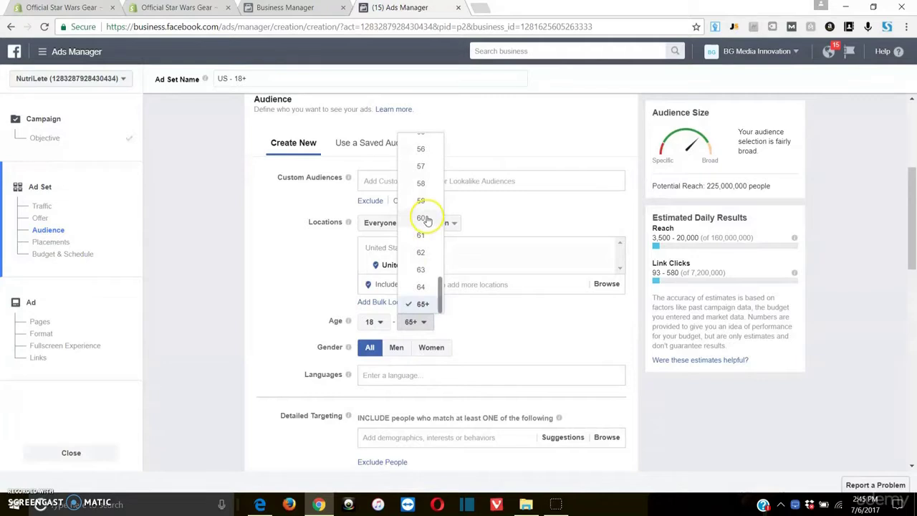
click(475, 328)
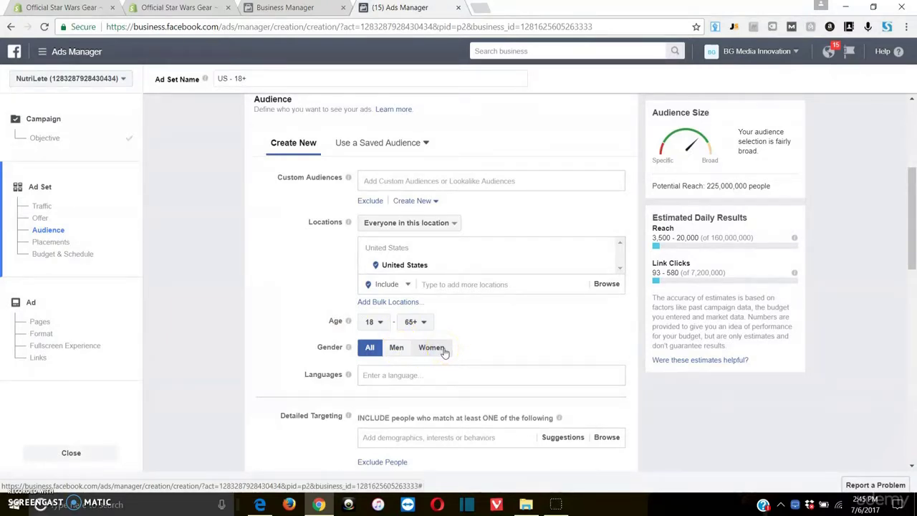
click(435, 347)
click(434, 353)
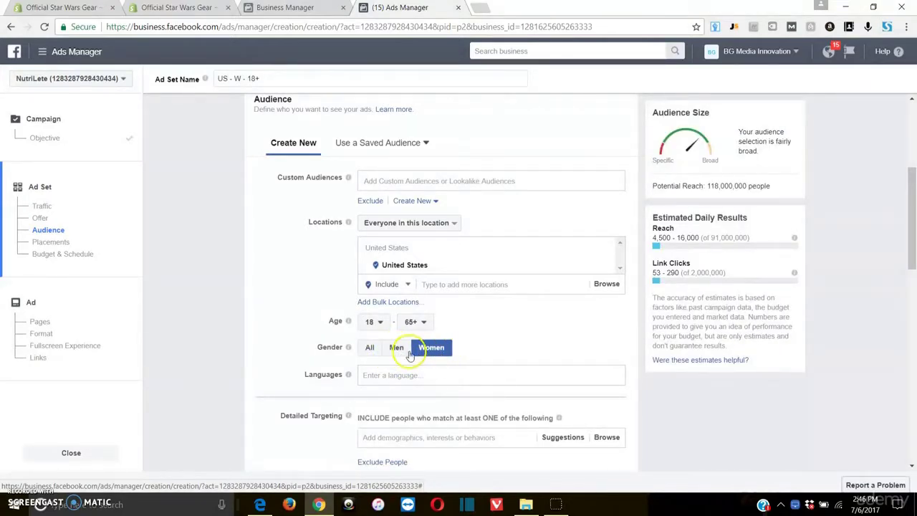
click(370, 347)
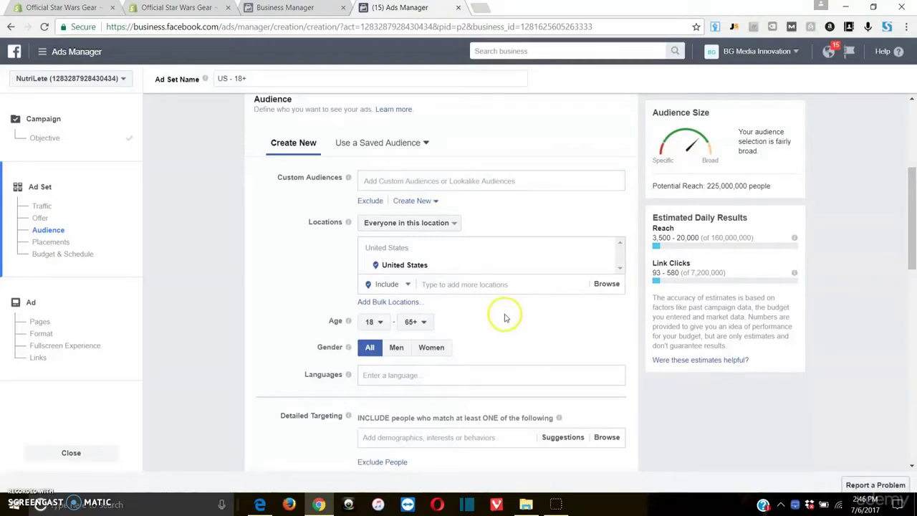
- Add English (All) as the audience language by searching 'engl'
scroll(502, 315, down, 2)
scroll(494, 338, down, 1)
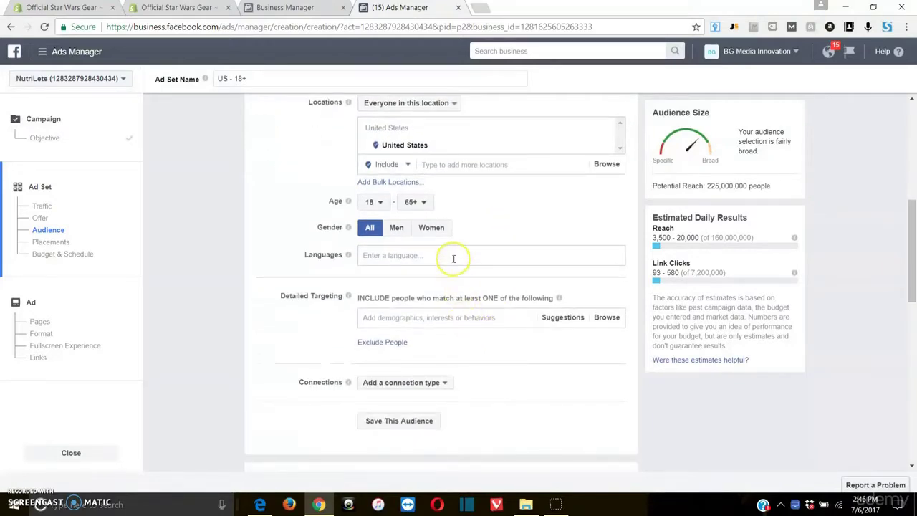
click(454, 257)
text(engl)
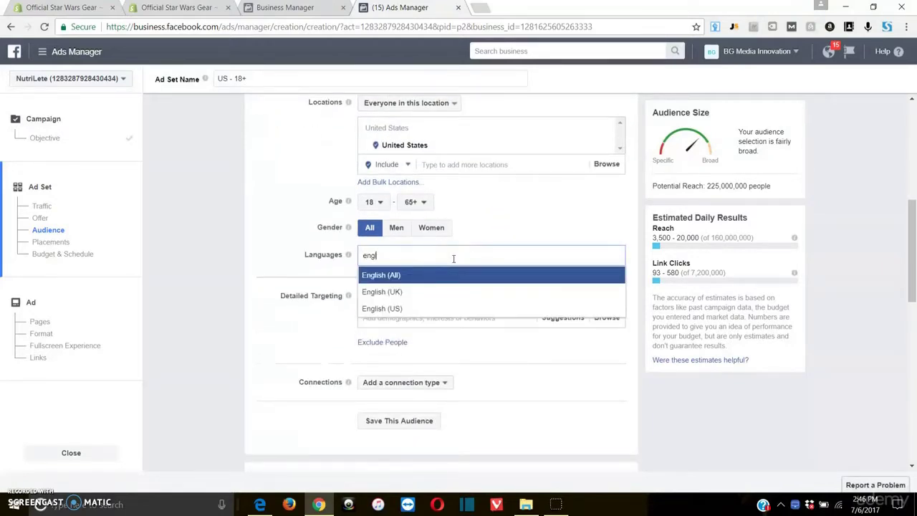
click(444, 274)
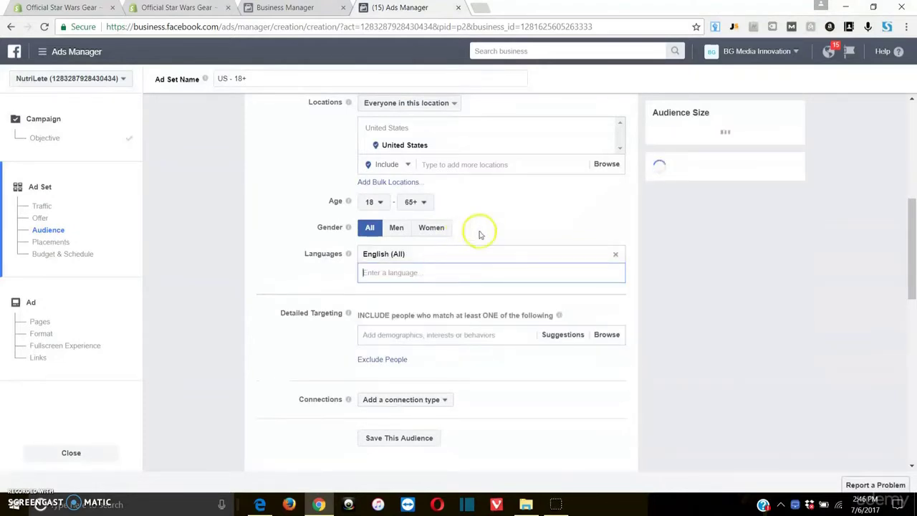
scroll(448, 283, down, 1)
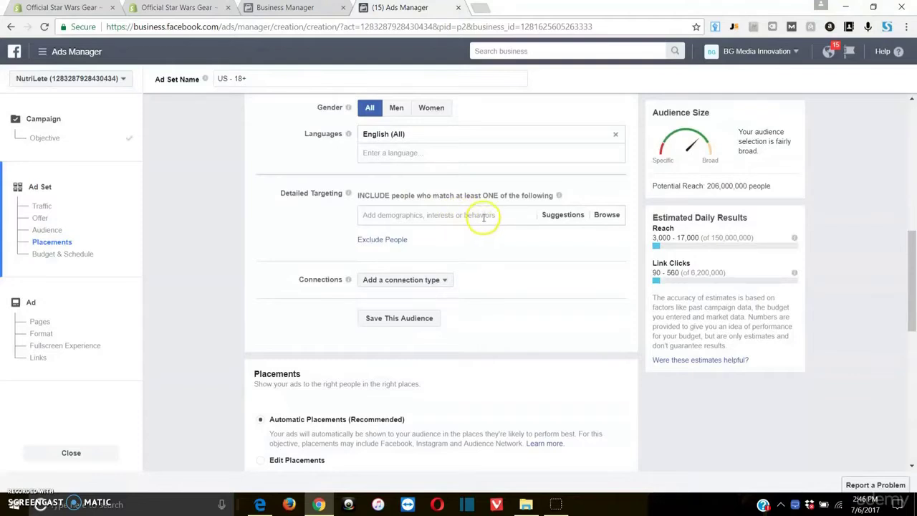
- Browse the Detailed Targeting categories, expanding Demographics and Relationship
click(607, 215)
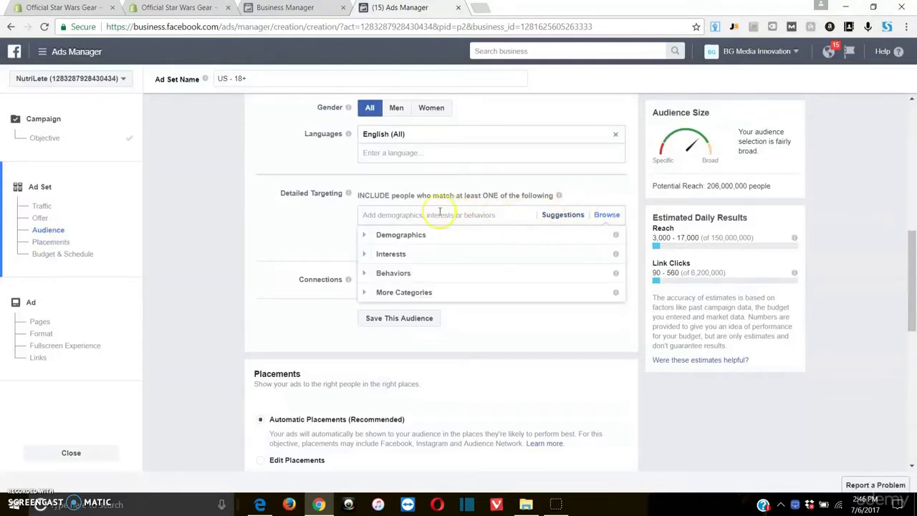
click(373, 236)
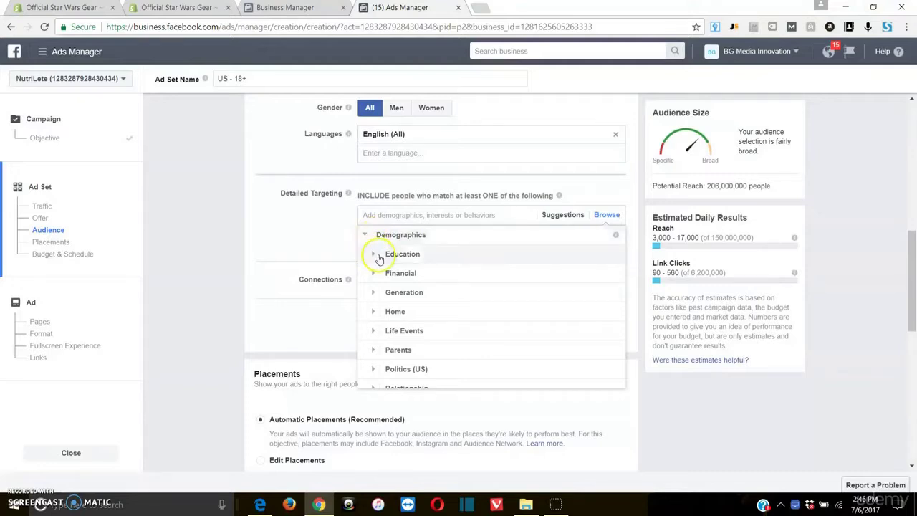
scroll(409, 304, down, 2)
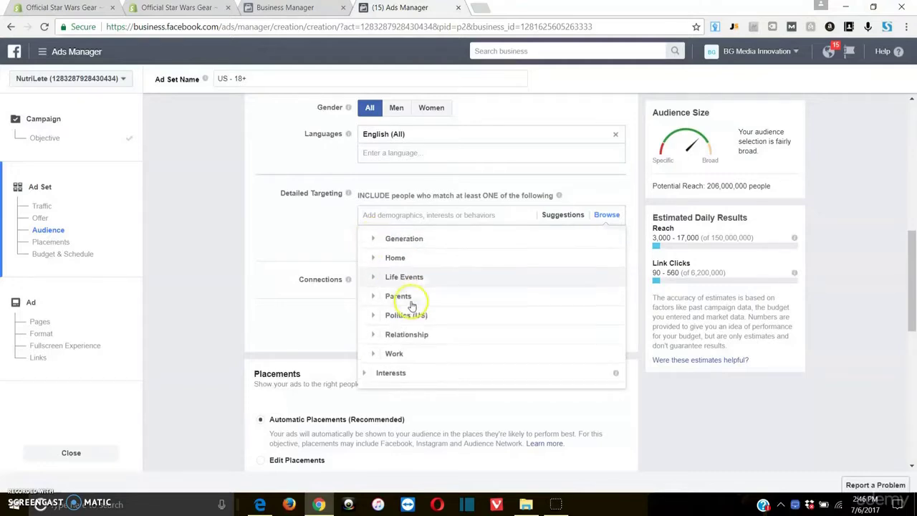
click(371, 328)
scroll(370, 303, down, 2)
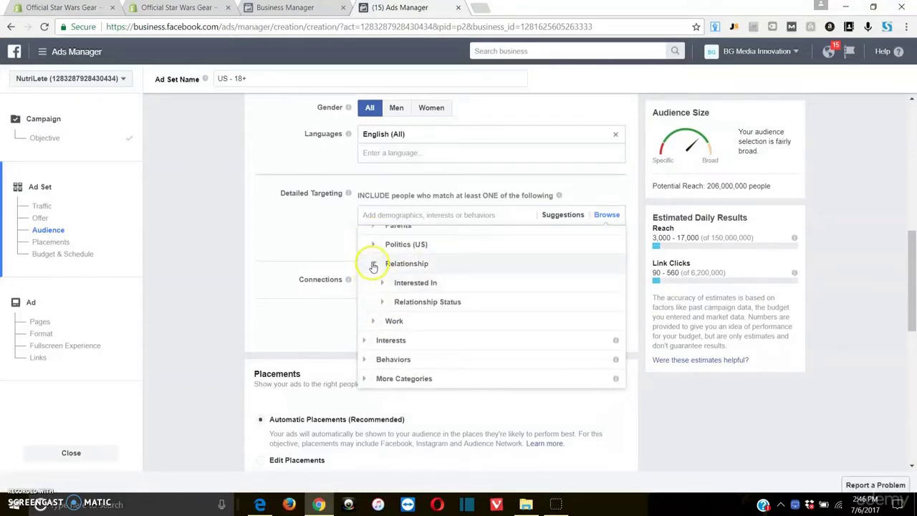
scroll(372, 267, up, 4)
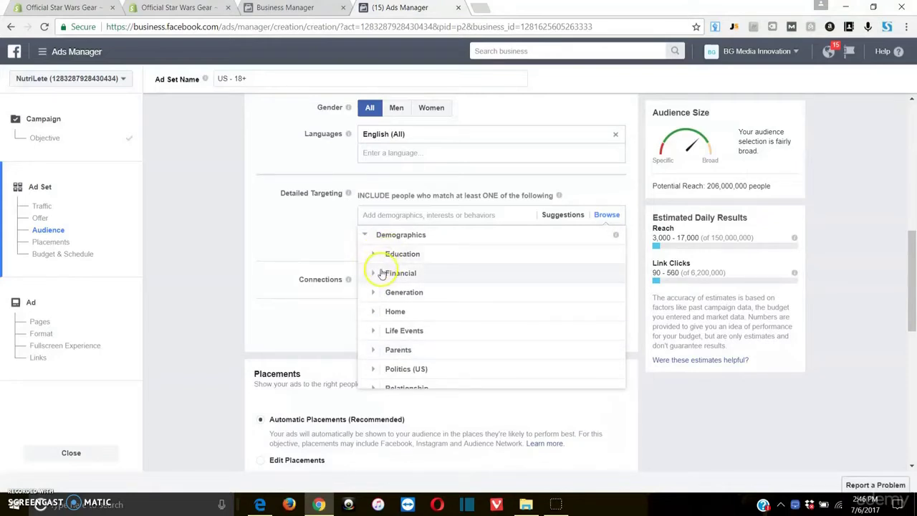
scroll(387, 286, down, 5)
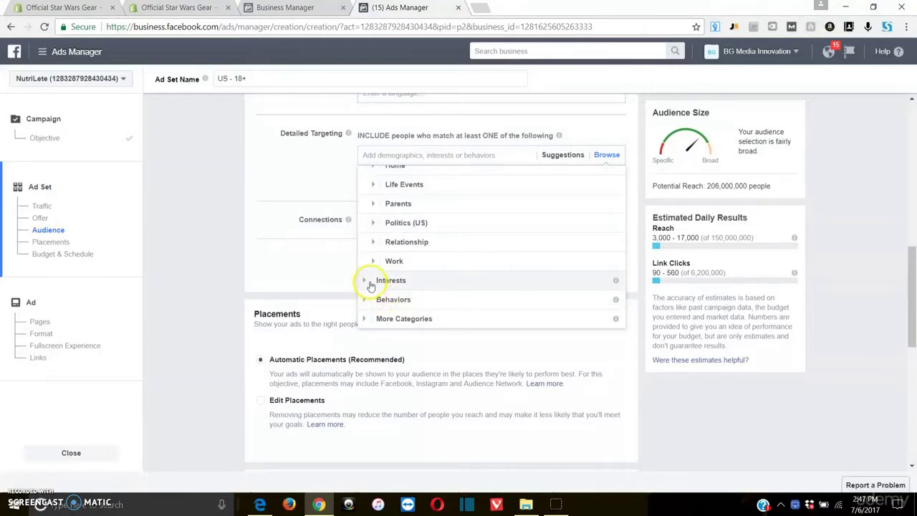
- Expand Interests > Entertainment > Movies to list the movie genre interests
click(371, 284)
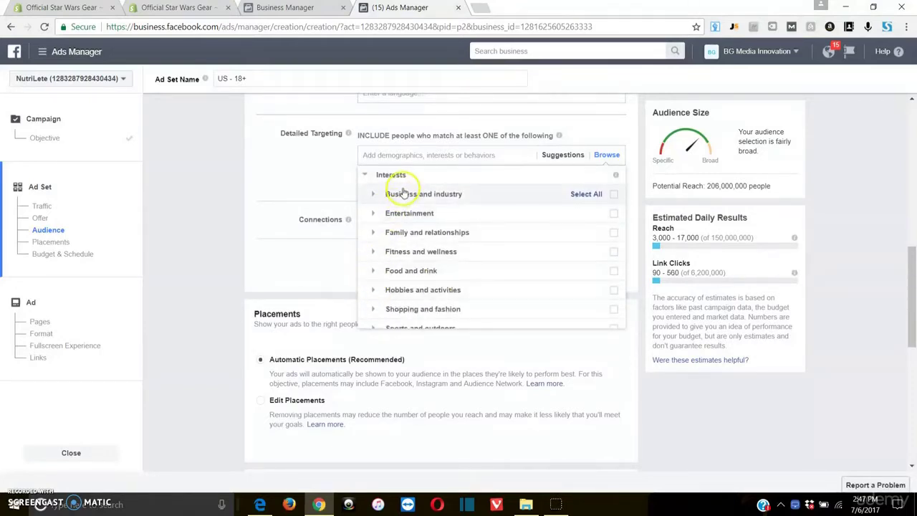
click(373, 214)
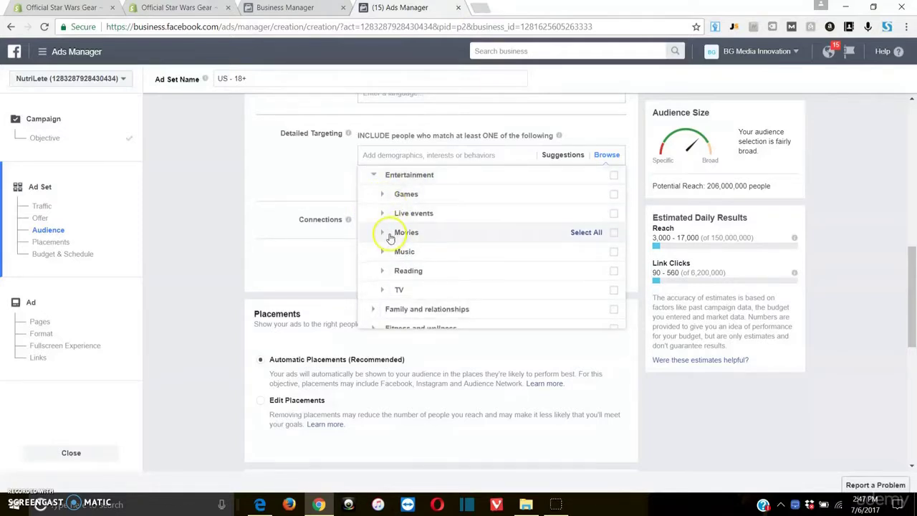
click(383, 232)
scroll(416, 229, down, 1)
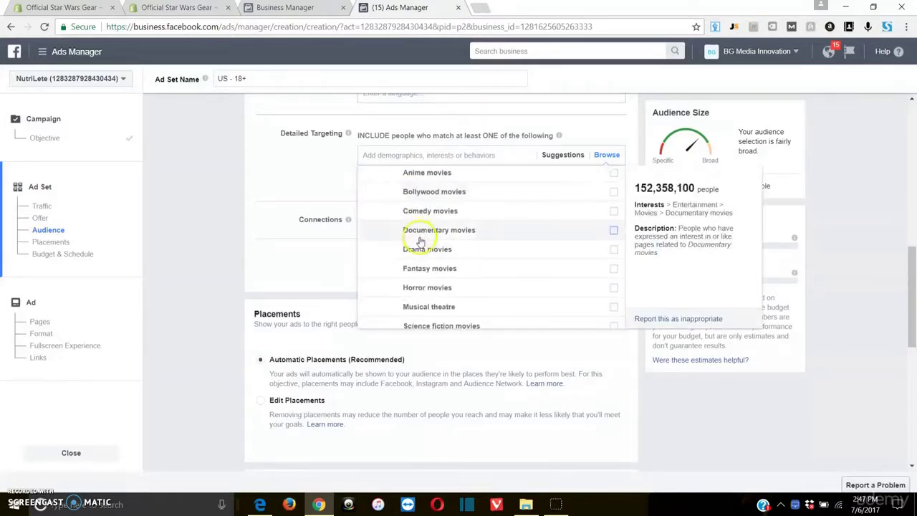
scroll(421, 242, down, 1)
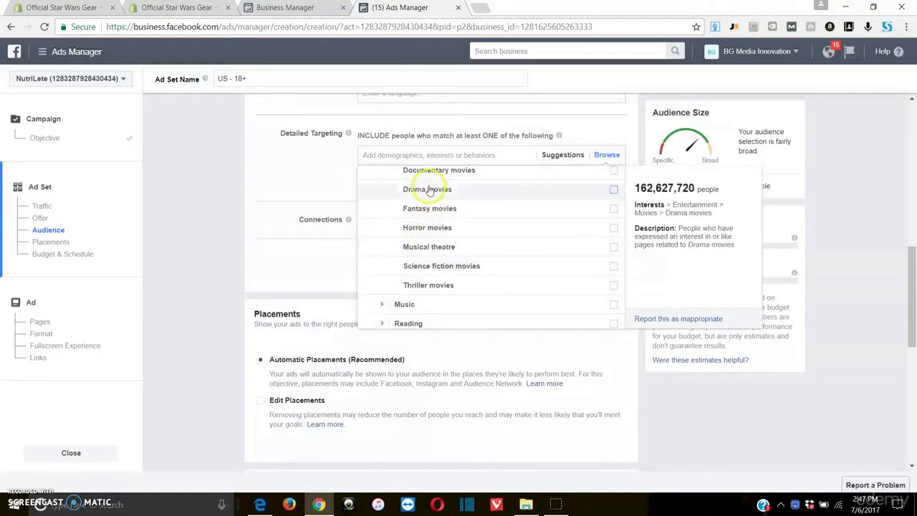
- Google 'is star wars a science fiction film' in a new tab to check its genre
click(481, 9)
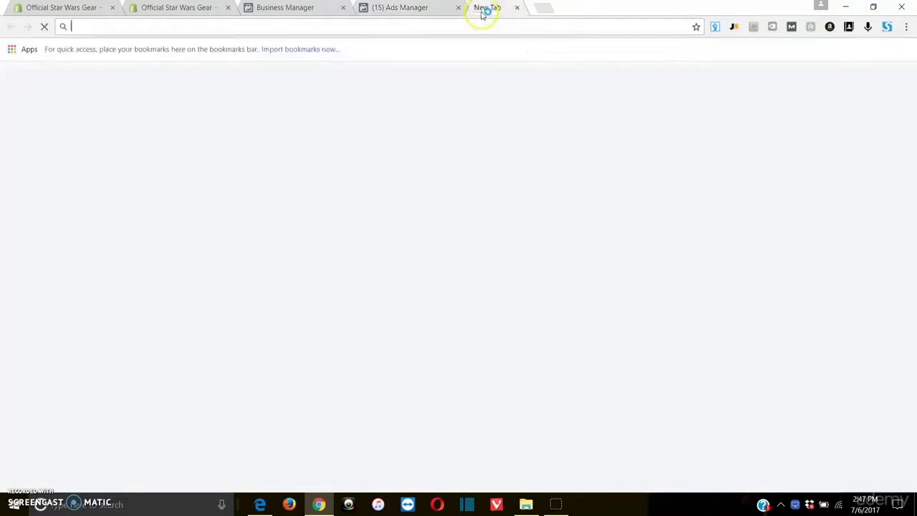
text(google.com)
key(Return)
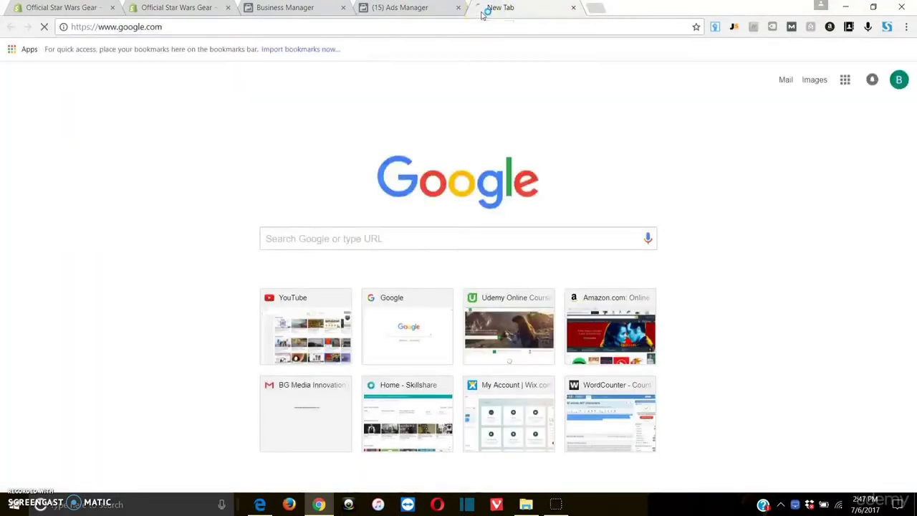
text(is)
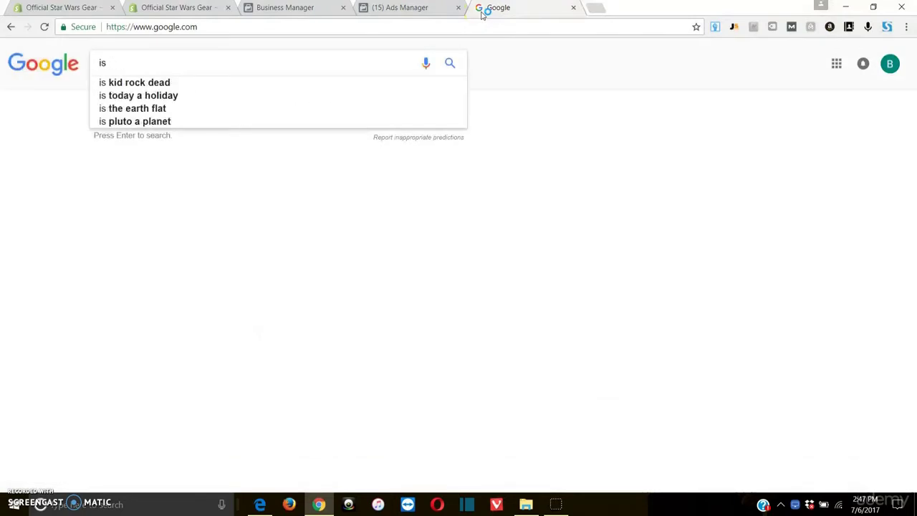
text( star war)
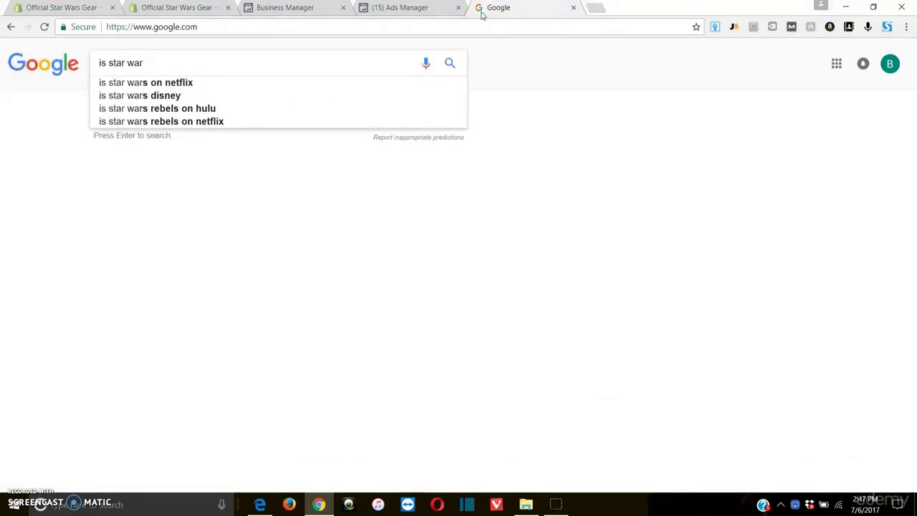
text(s a scien)
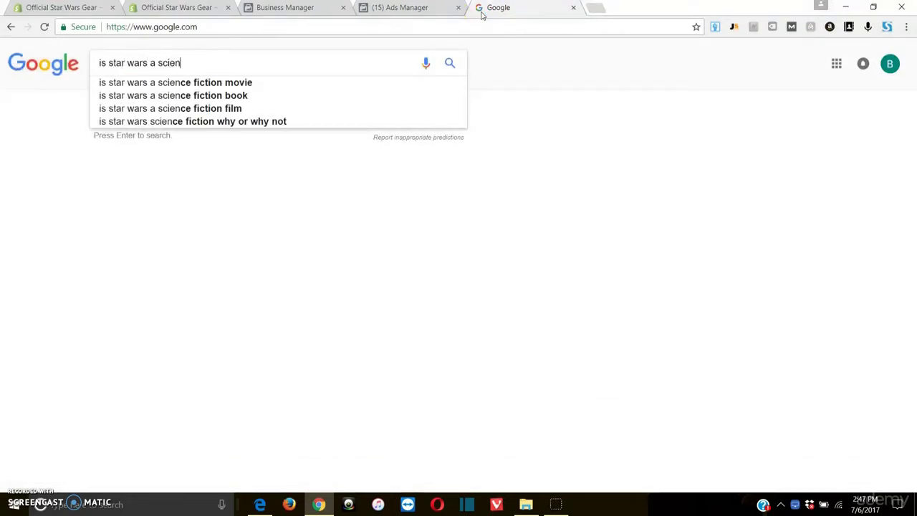
key(Down)
key(Down)
key(Down)
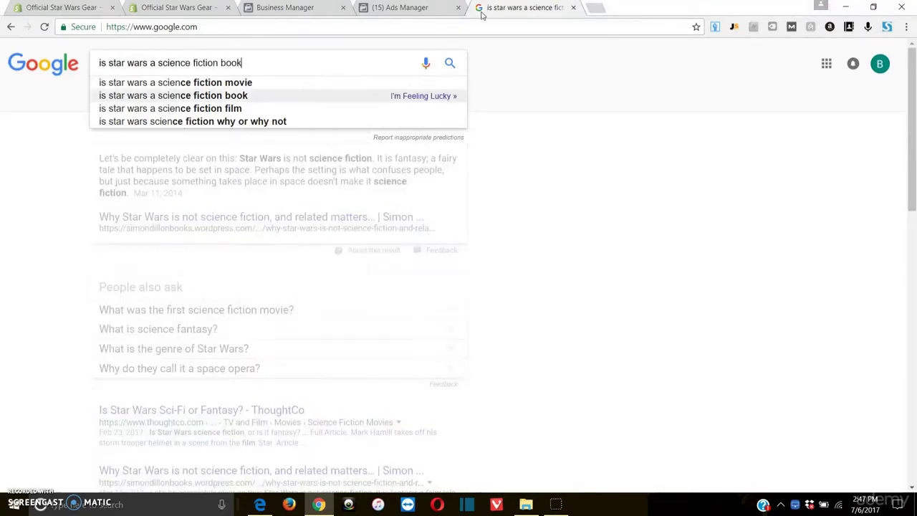
key(Return)
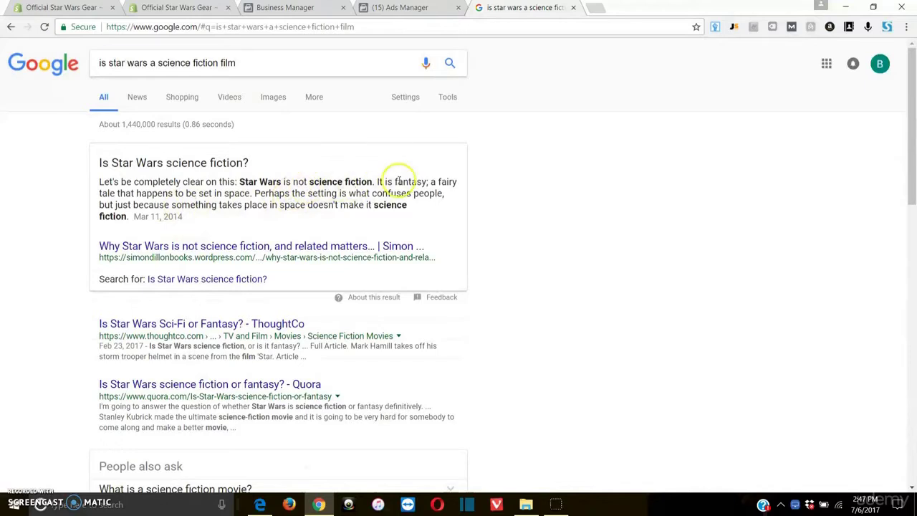
click(405, 7)
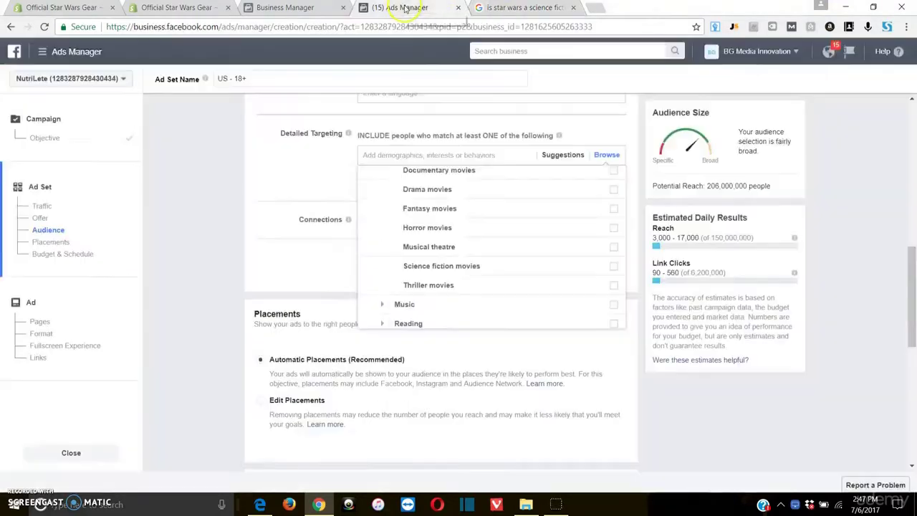
- Include Fantasy movies from the Movies list in the detailed targeting
scroll(413, 258, up, 2)
click(410, 265)
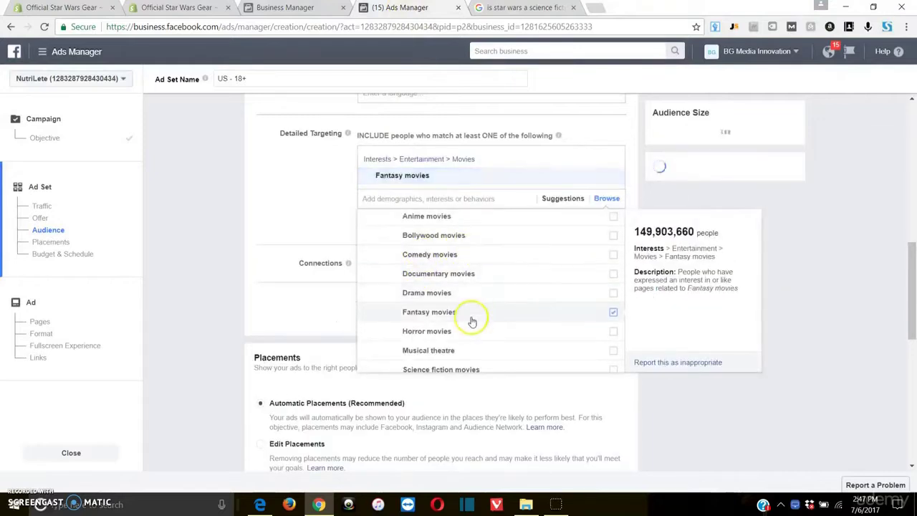
click(271, 201)
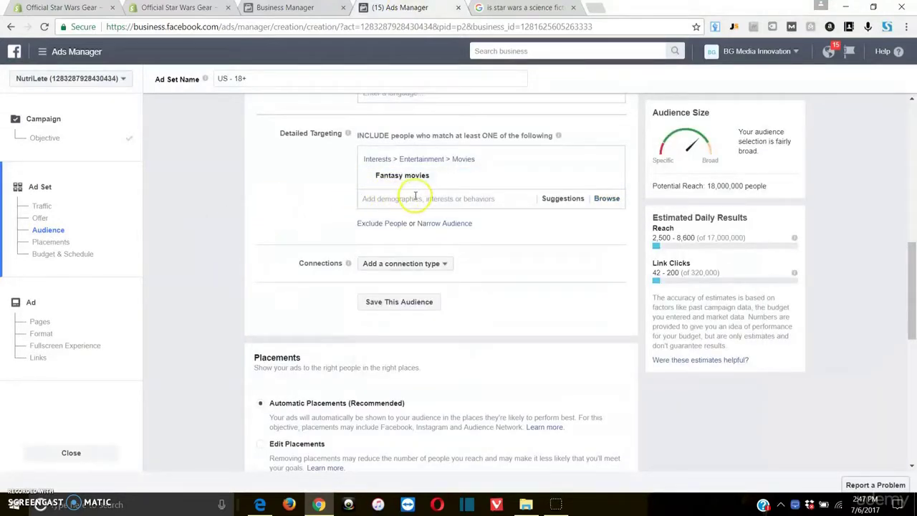
- Look through Behaviors > Purchase behavior categories without adding any
click(602, 199)
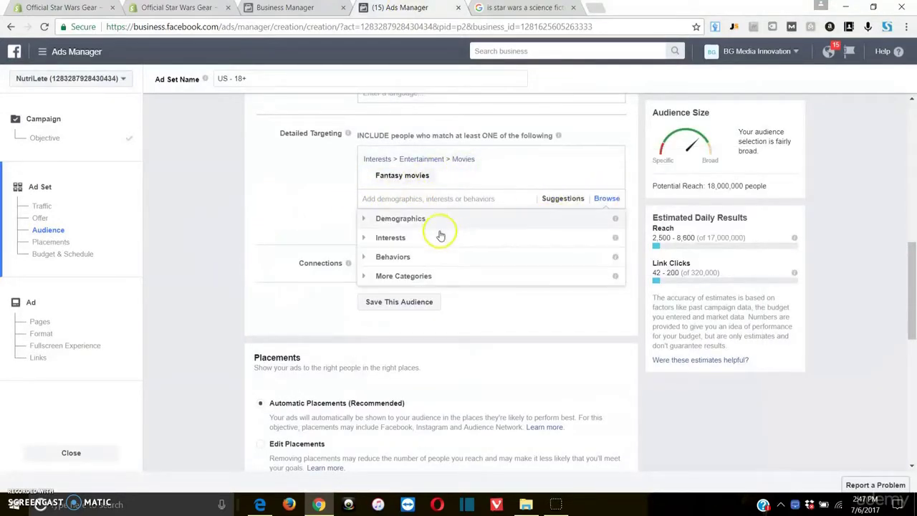
click(366, 257)
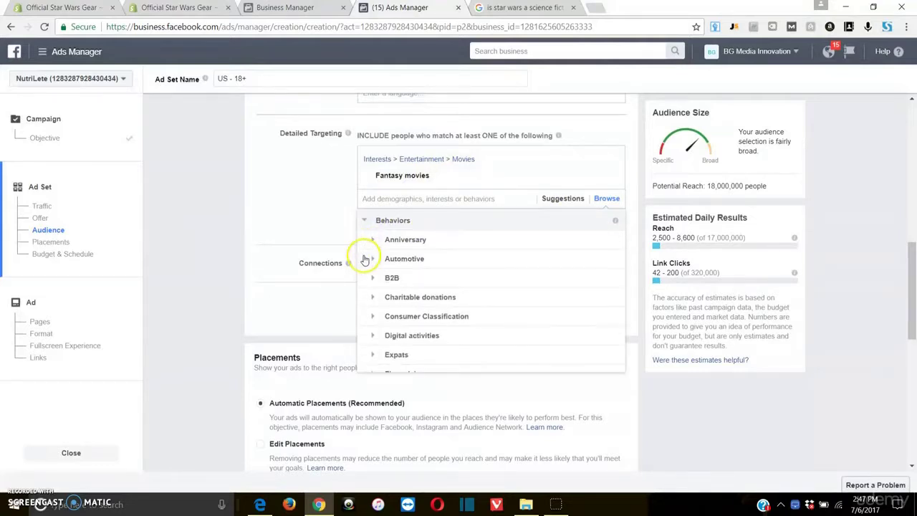
scroll(423, 290, down, 4)
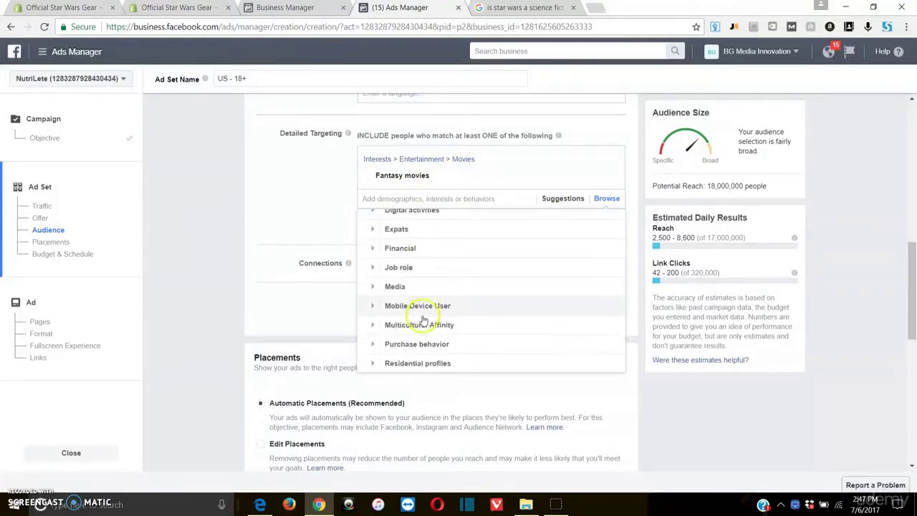
click(389, 287)
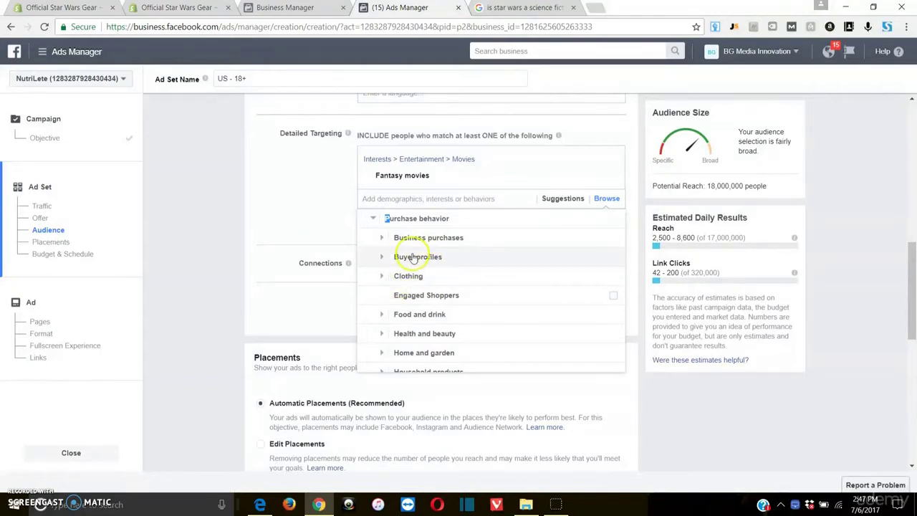
click(374, 220)
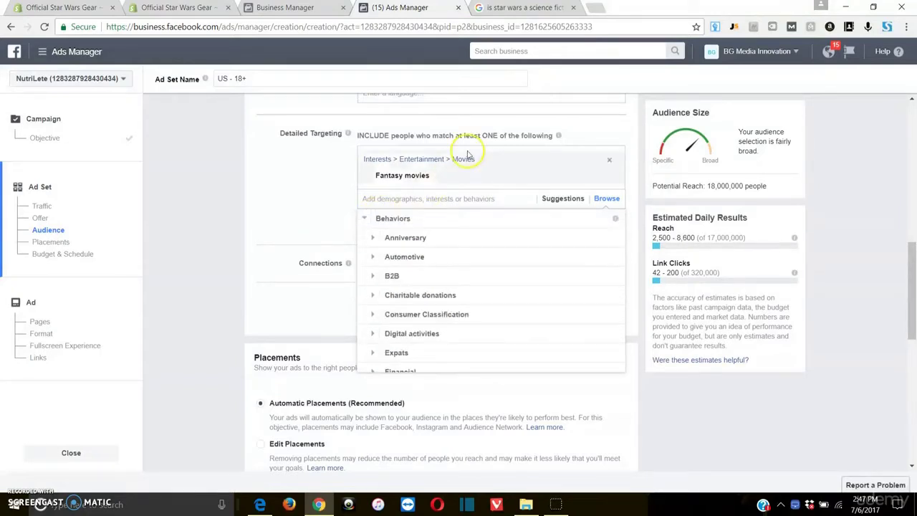
click(353, 208)
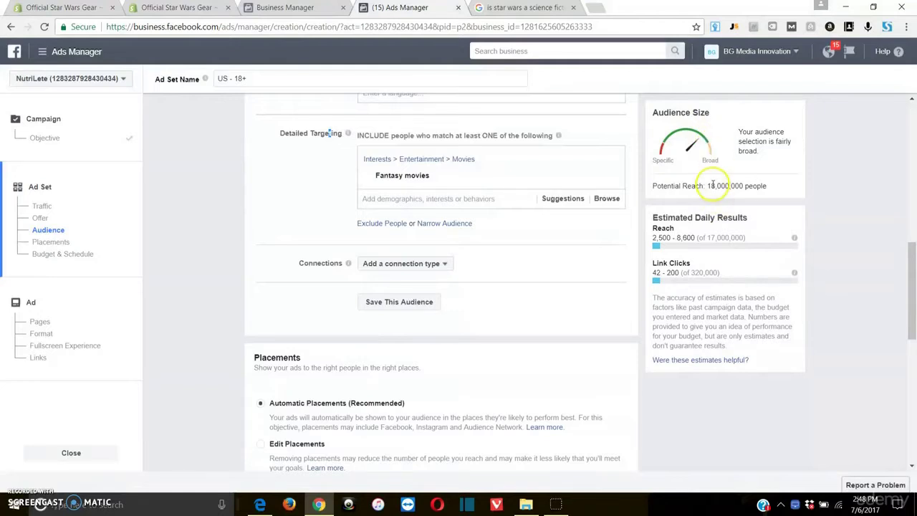
drag(708, 183, 780, 184)
click(720, 144)
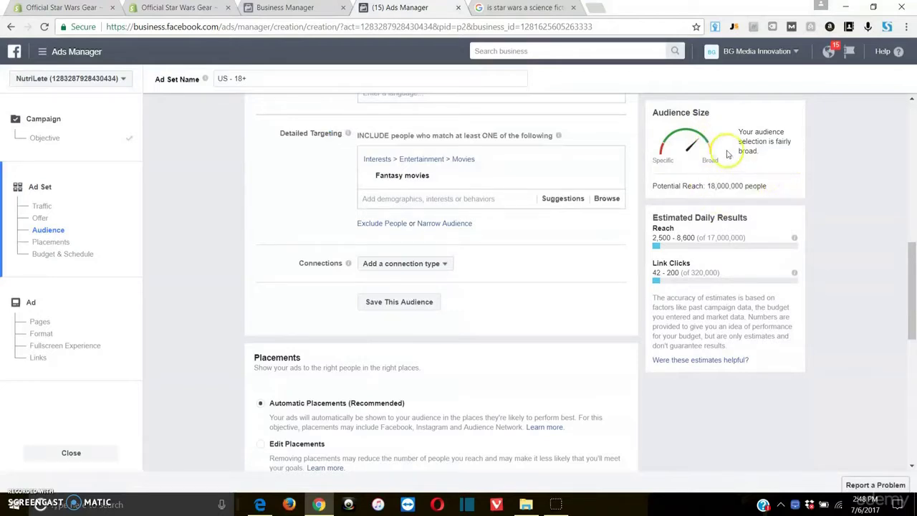
mouse_move(420, 182)
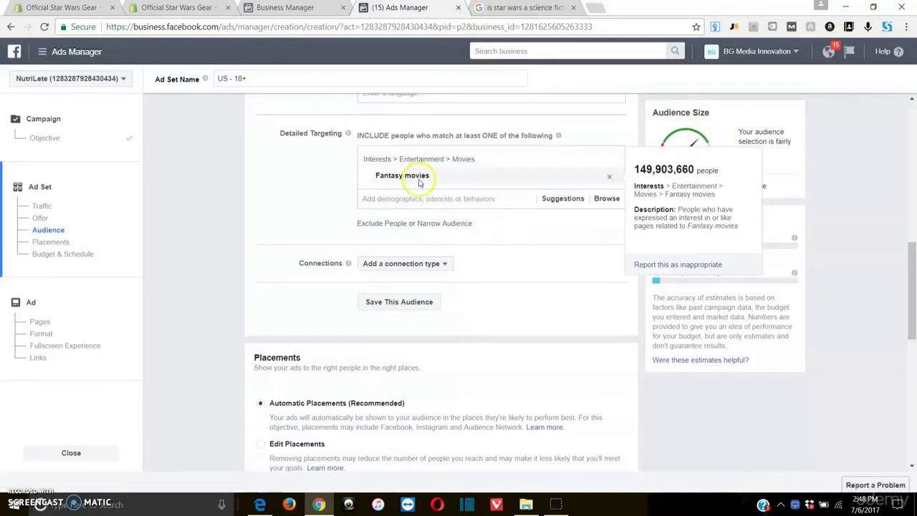
scroll(294, 222, down, 3)
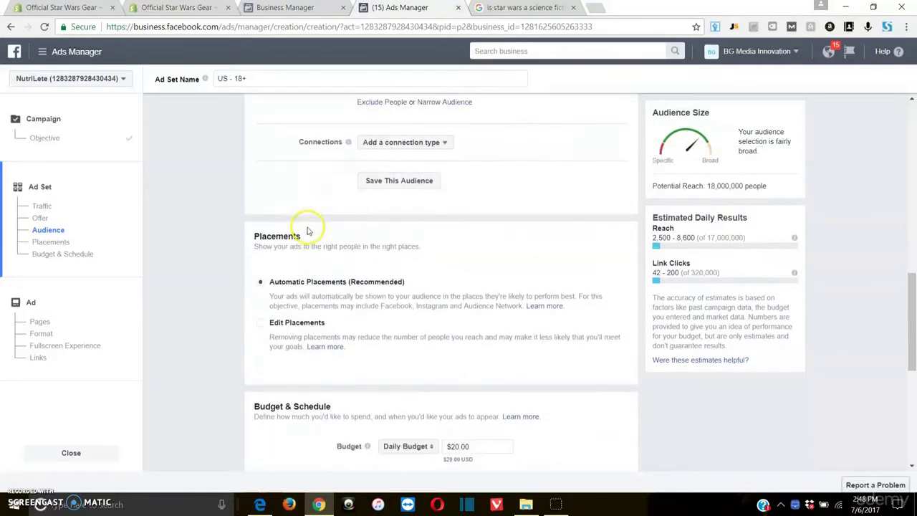
scroll(310, 226, up, 5)
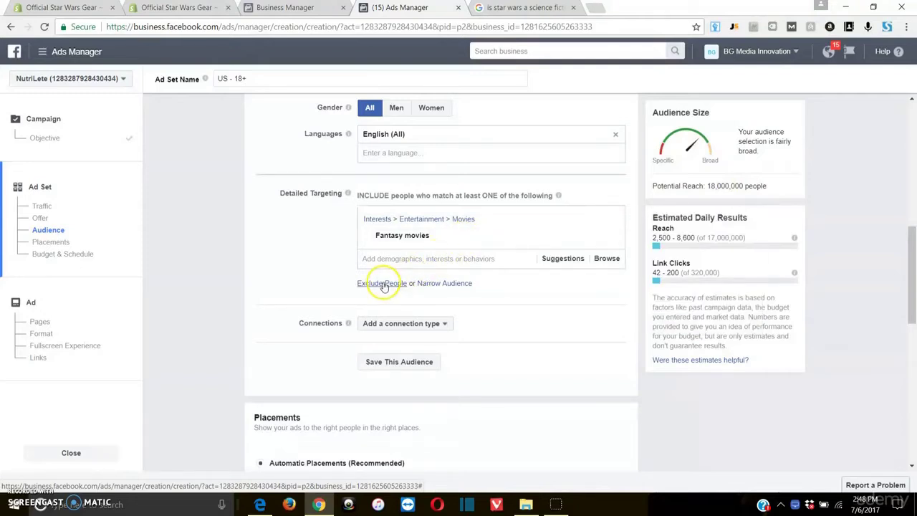
- Add a Narrow Audience group and browse Behaviors > Digital activities, leaving it empty
click(436, 282)
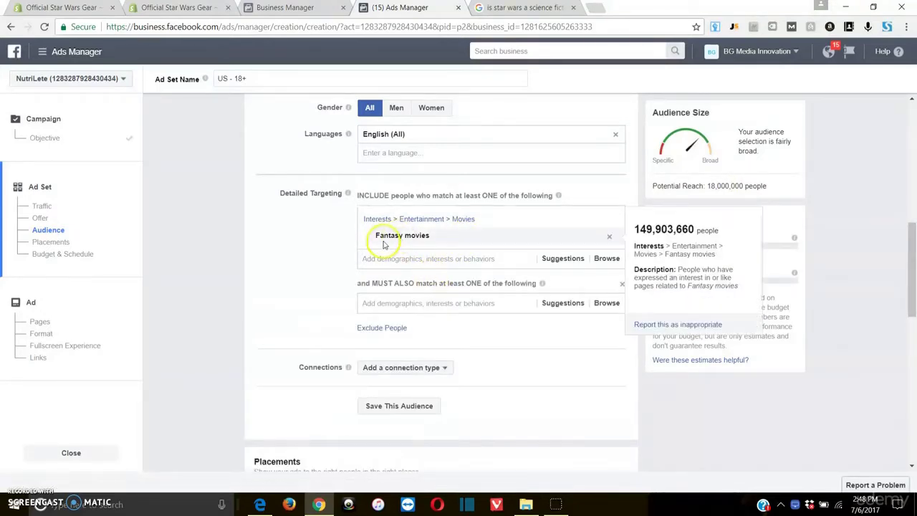
click(612, 307)
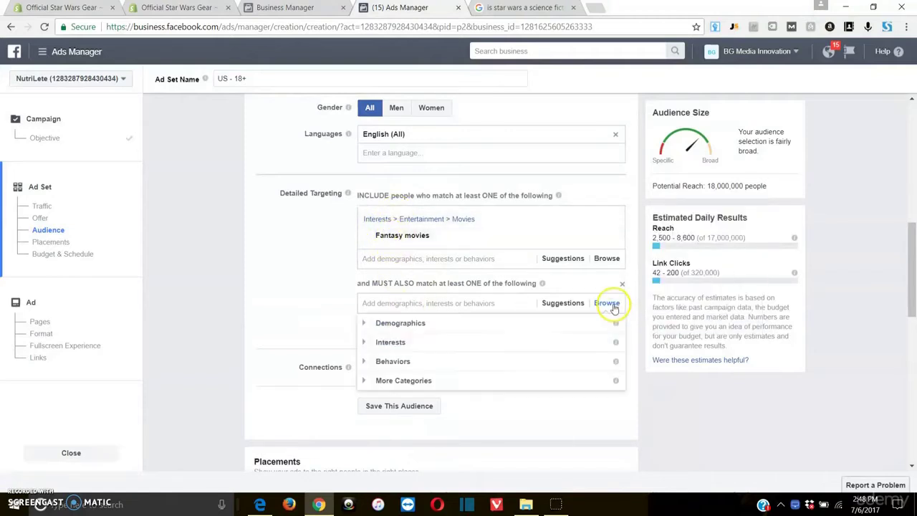
click(379, 361)
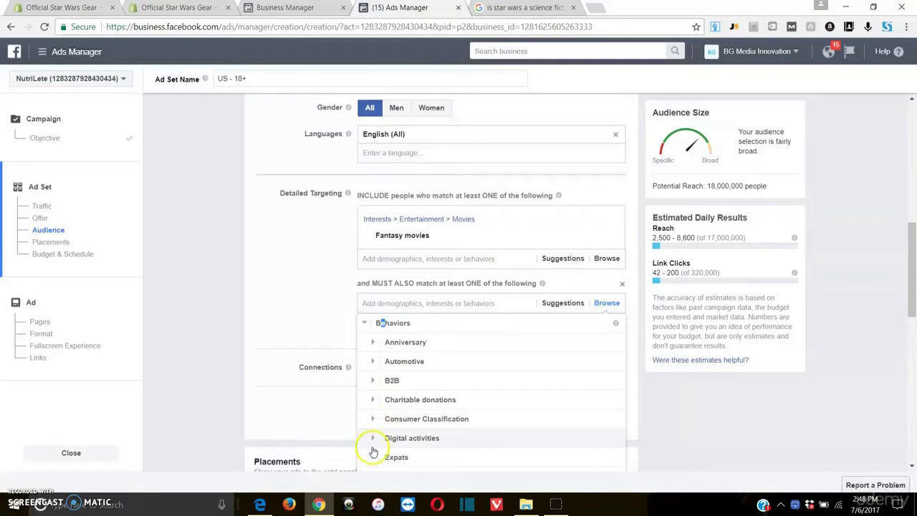
scroll(387, 401, down, 1)
click(377, 378)
scroll(401, 379, down, 2)
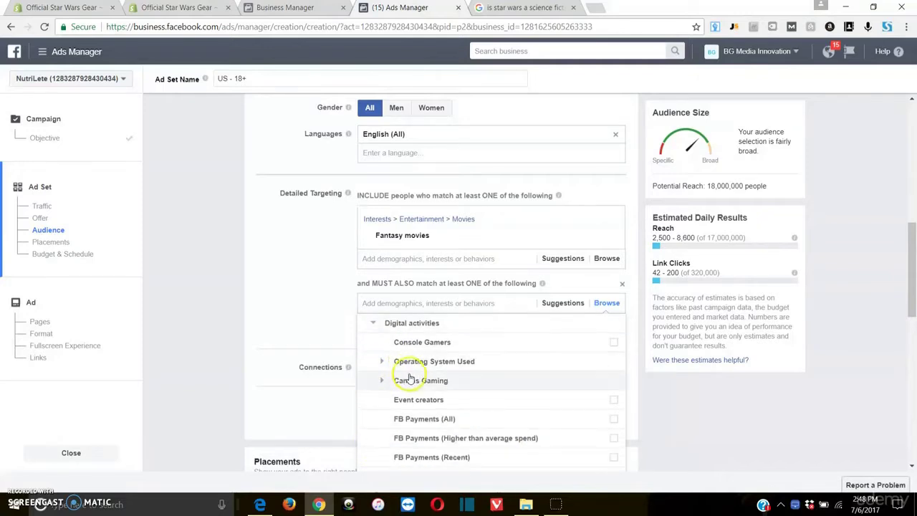
scroll(404, 410, down, 1)
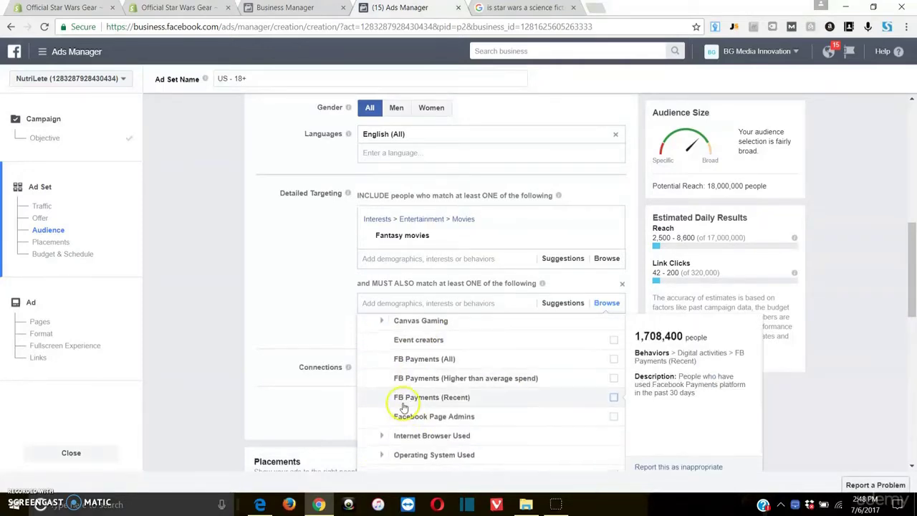
scroll(421, 404, up, 2)
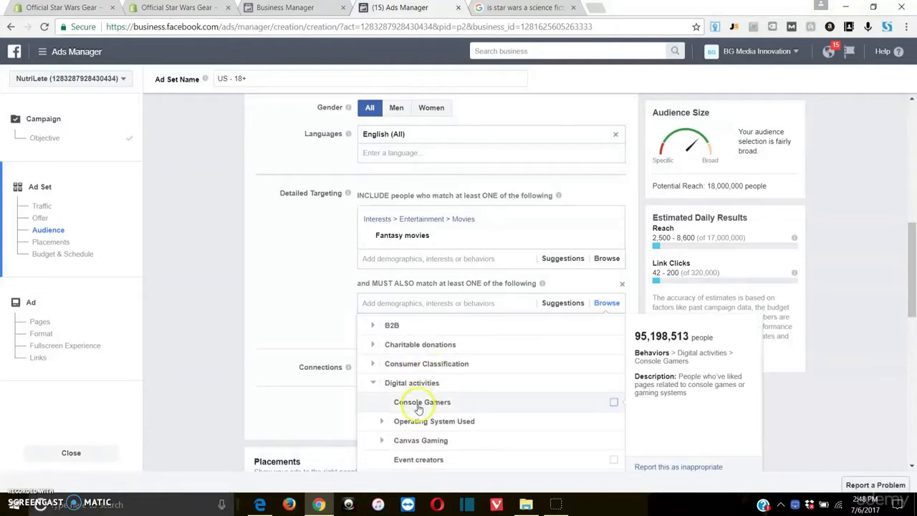
click(292, 282)
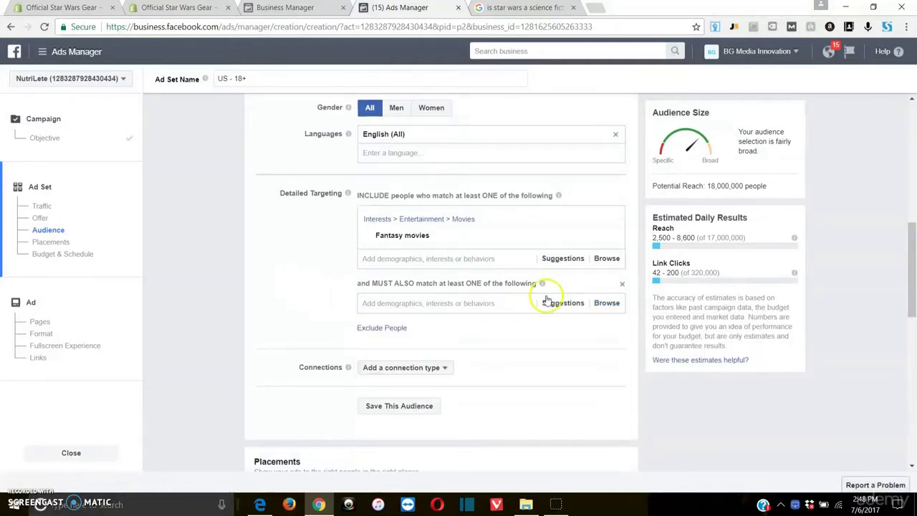
click(622, 286)
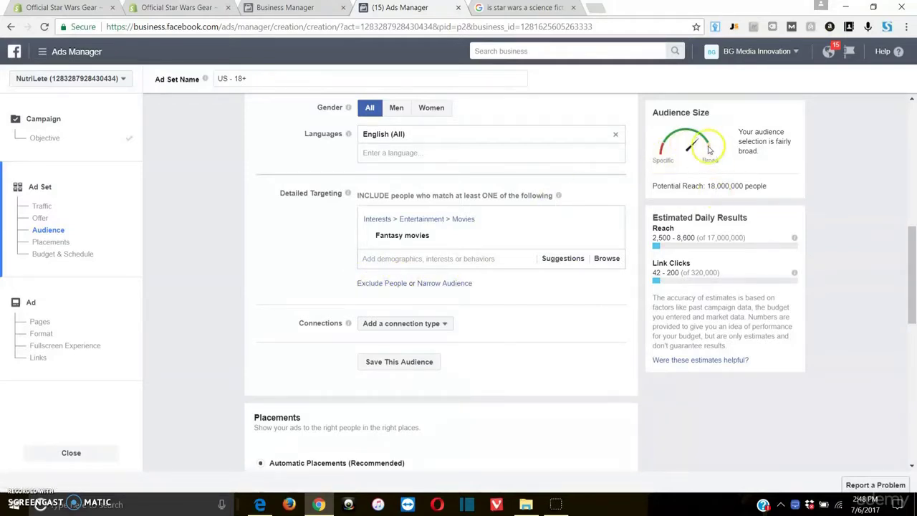
scroll(544, 280, down, 1)
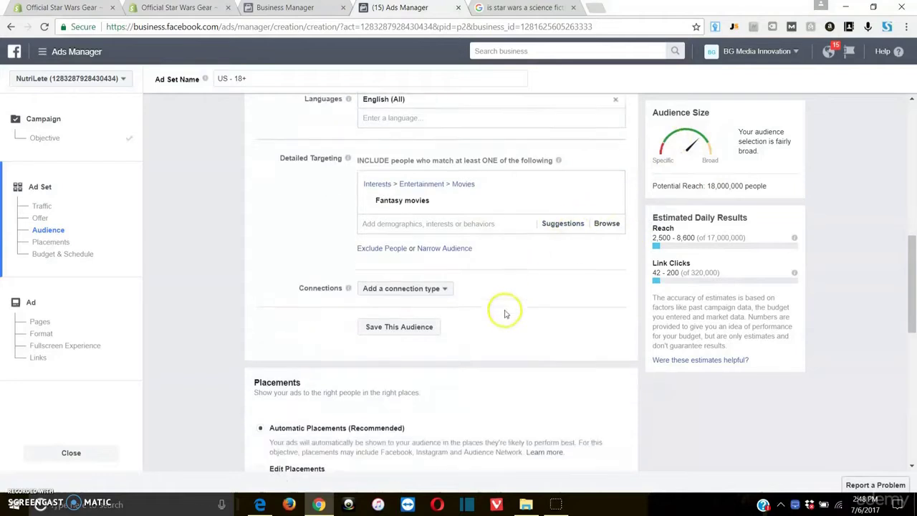
scroll(403, 316, down, 2)
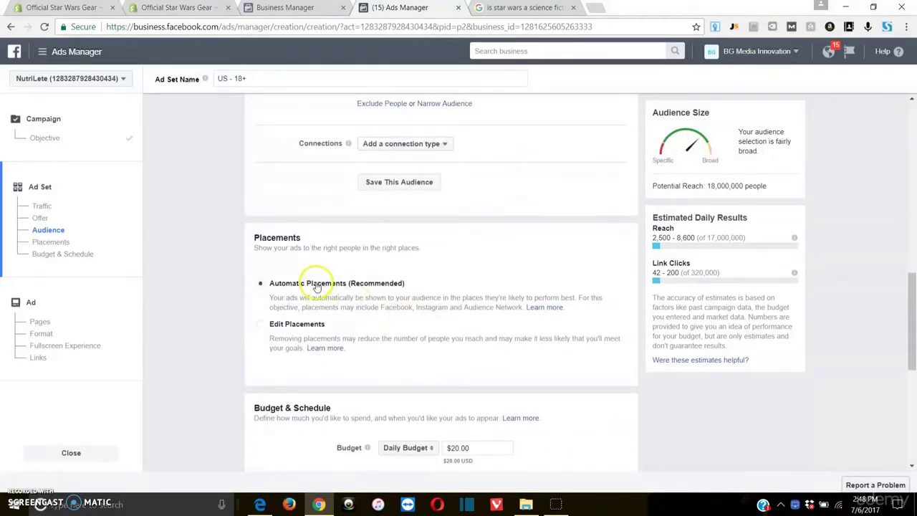
- Switch to Edit Placements and uncheck Instagram and Audience Network
click(262, 326)
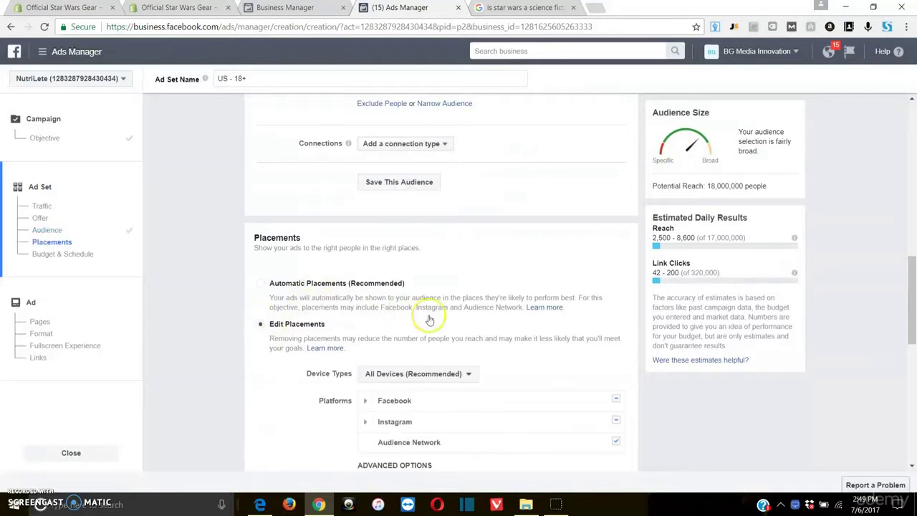
scroll(544, 329, down, 2)
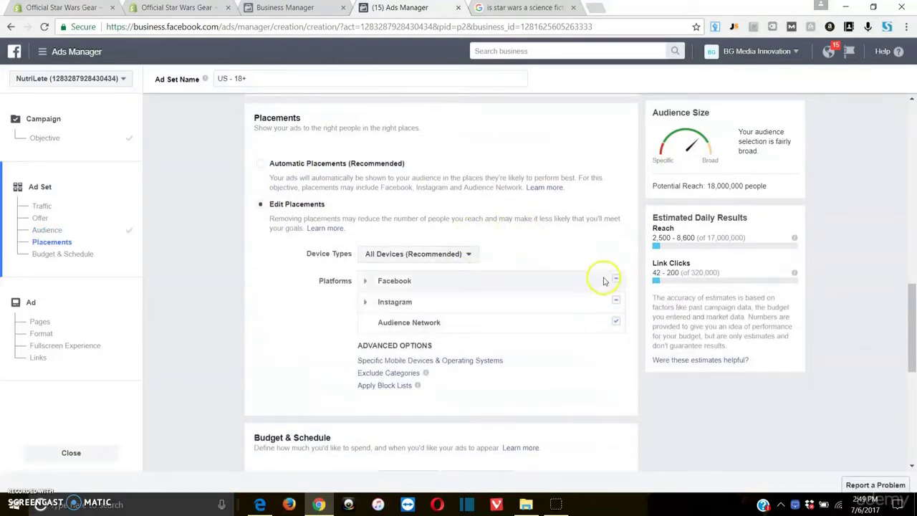
click(616, 301)
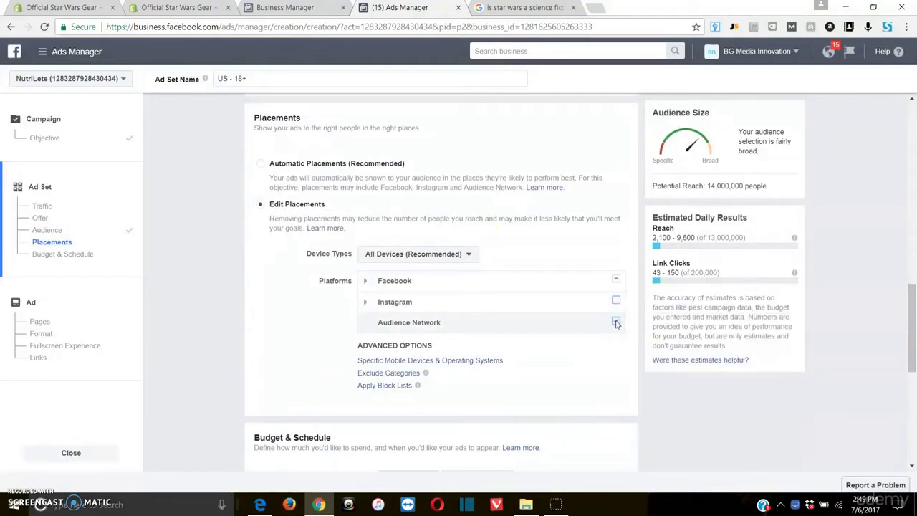
click(616, 322)
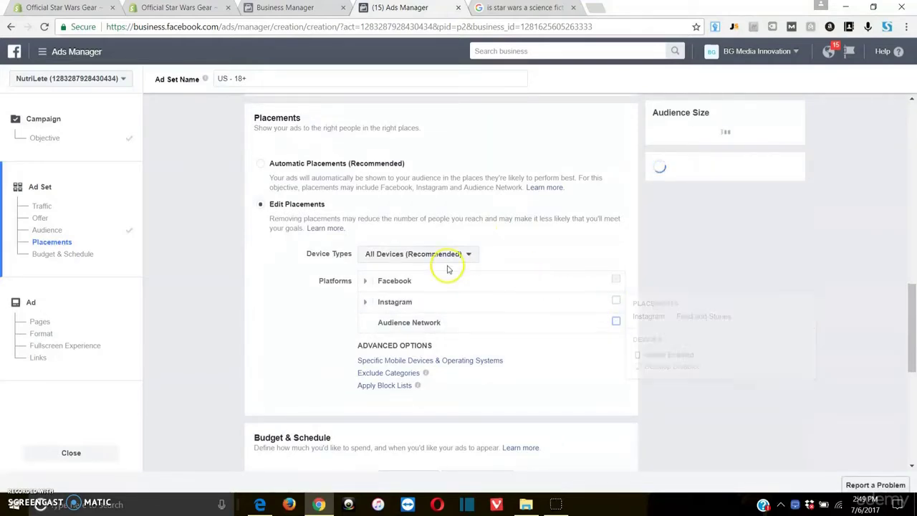
- Uncheck Facebook's Instant Articles and Right Column placements, keeping Device Types on All Devices
click(367, 282)
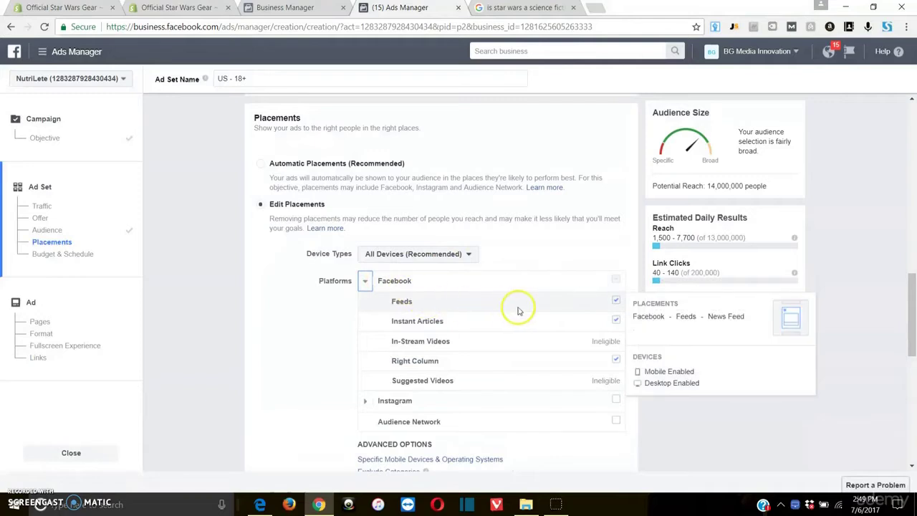
click(616, 321)
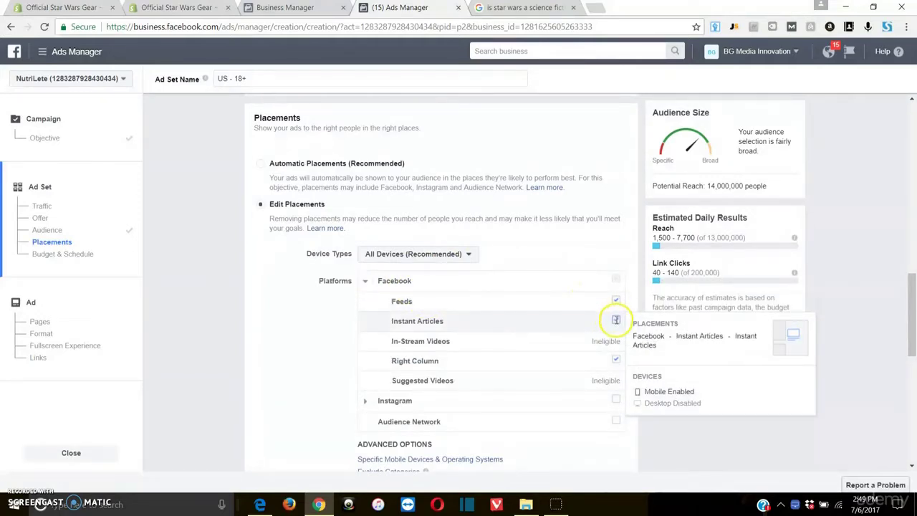
click(615, 361)
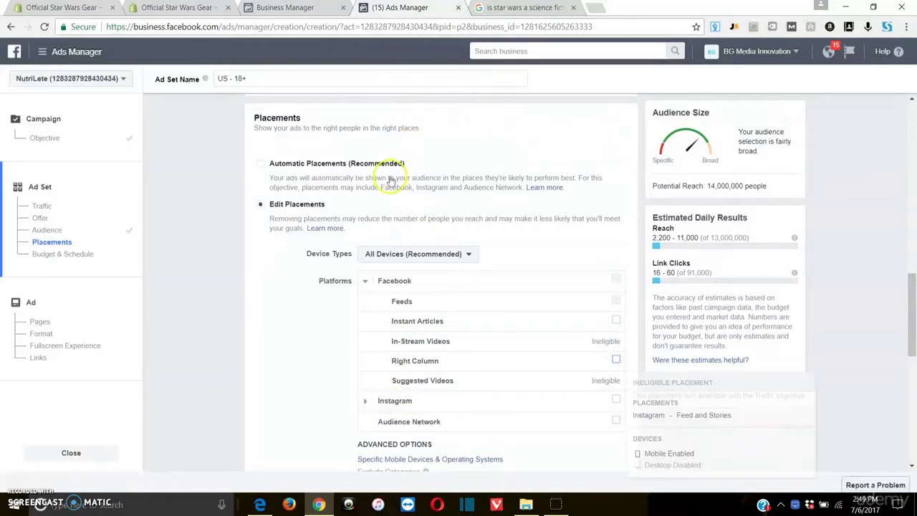
click(365, 285)
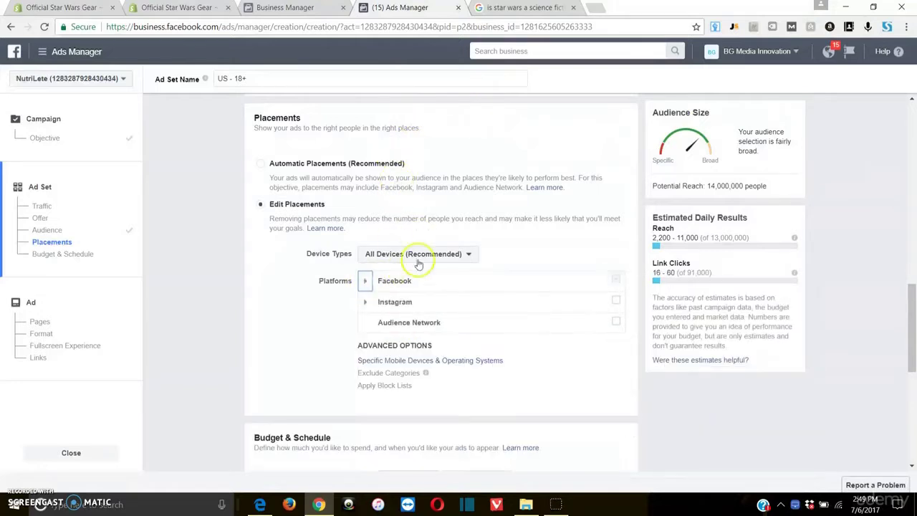
click(466, 255)
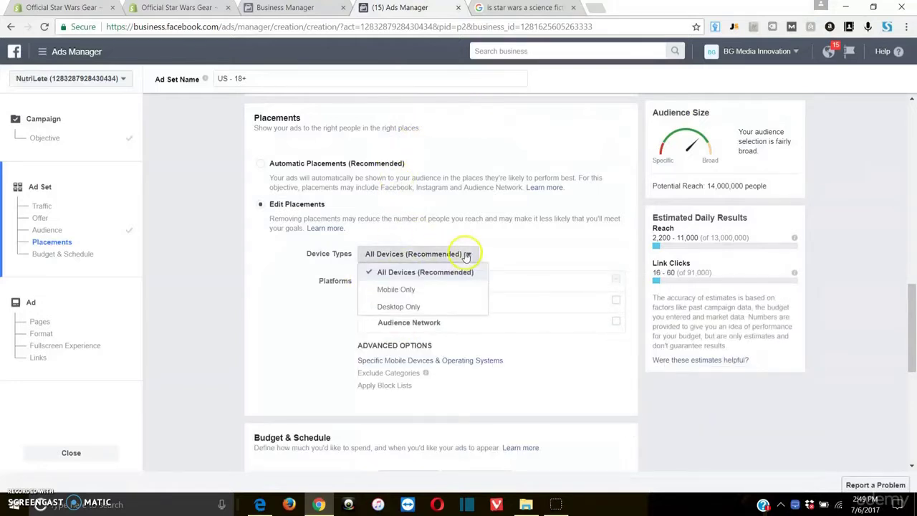
click(443, 209)
mouse_move(394, 292)
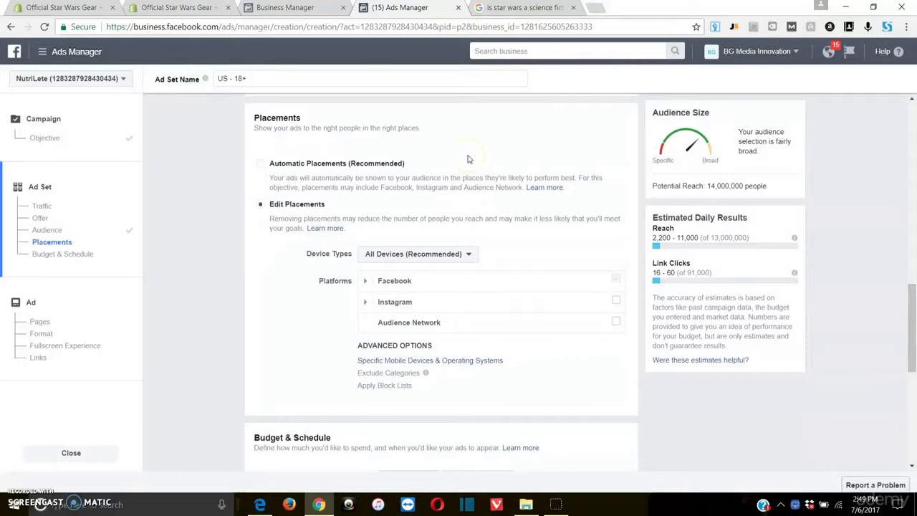
scroll(467, 161, down, 4)
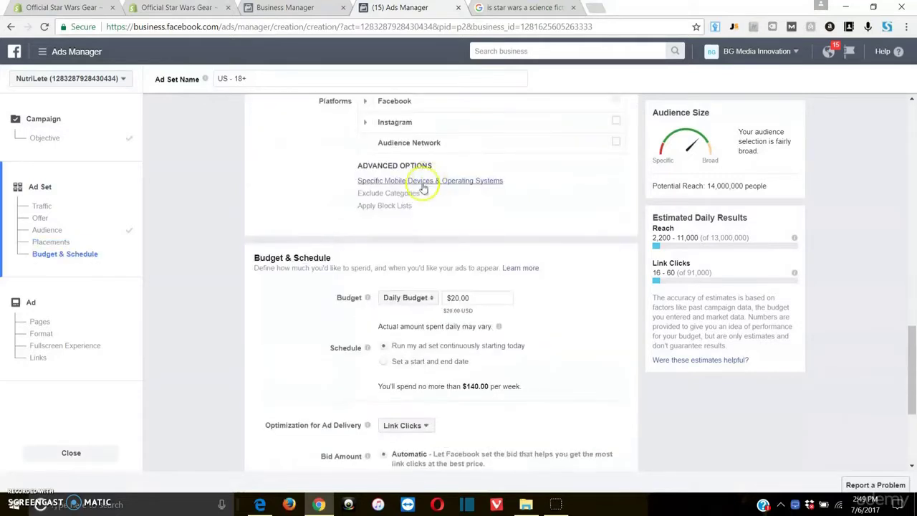
drag(491, 181, 416, 178)
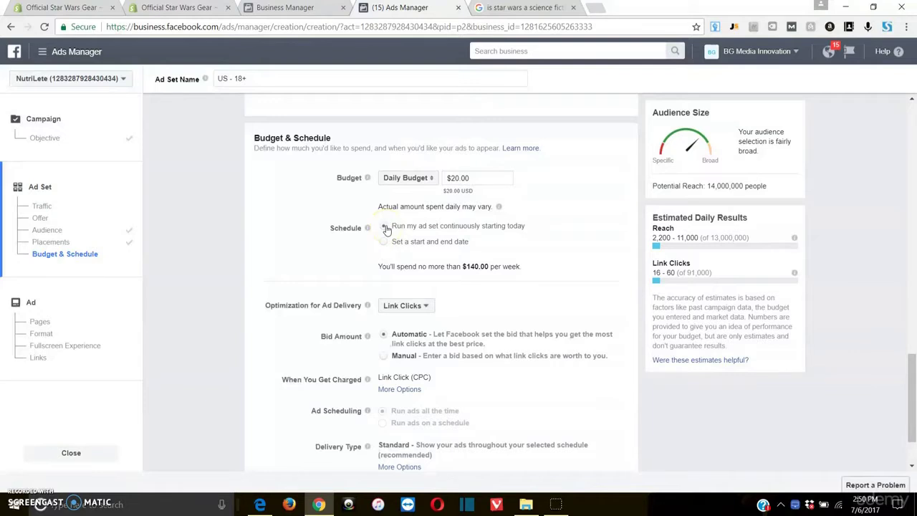
scroll(386, 228, down, 1)
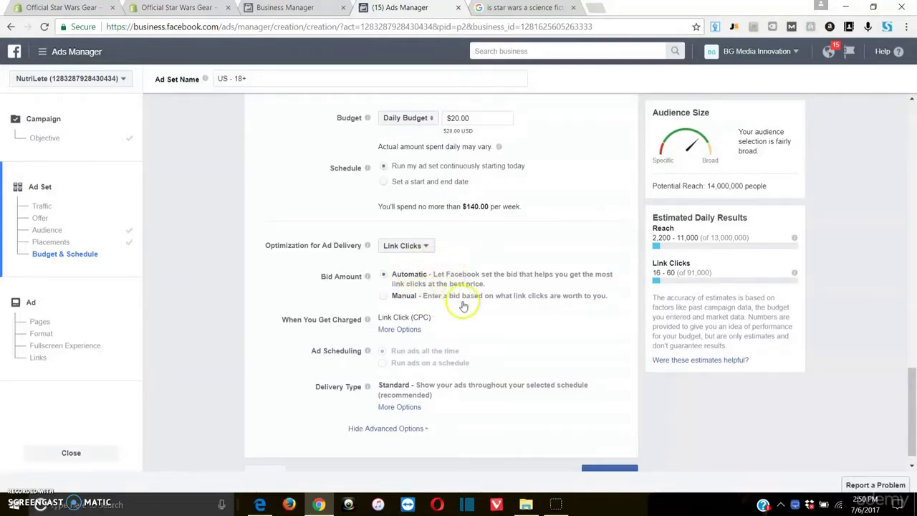
scroll(467, 286, down, 1)
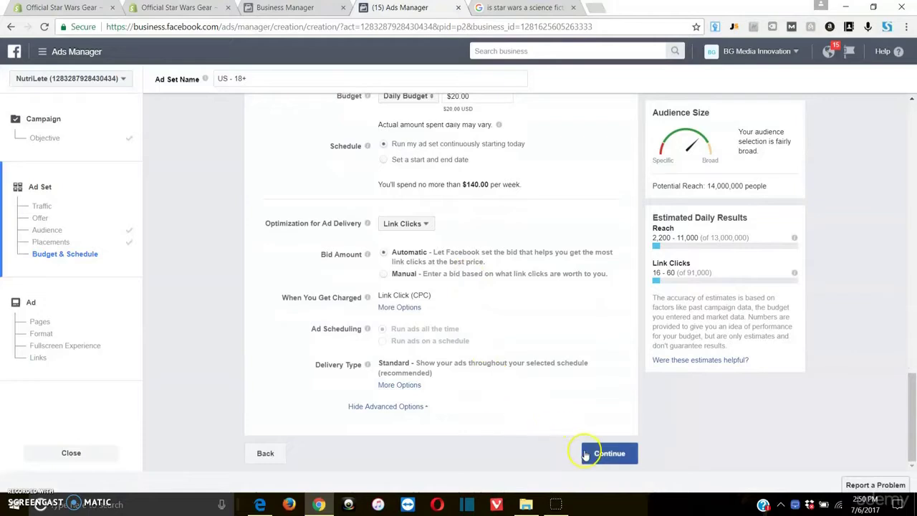
- Continue from the finished ad set to the ad 'Default name - Traffic' creation page
click(588, 454)
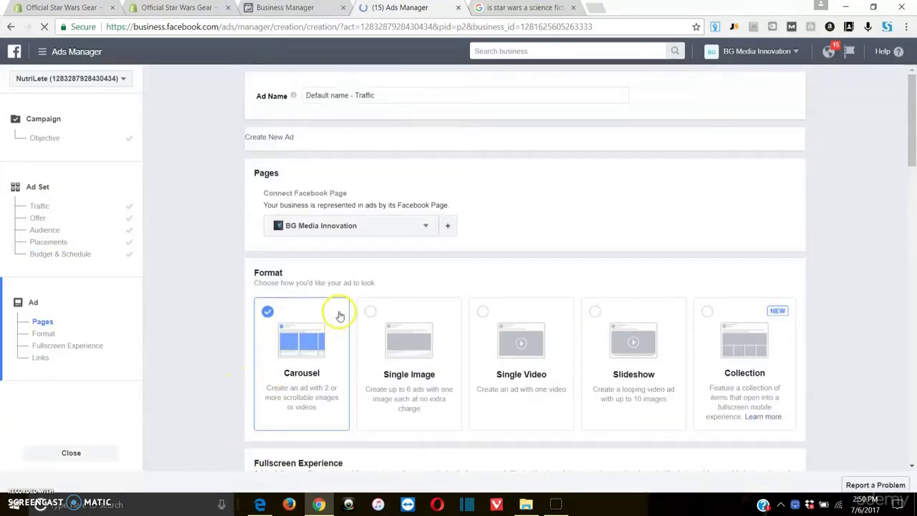
scroll(303, 331, down, 3)
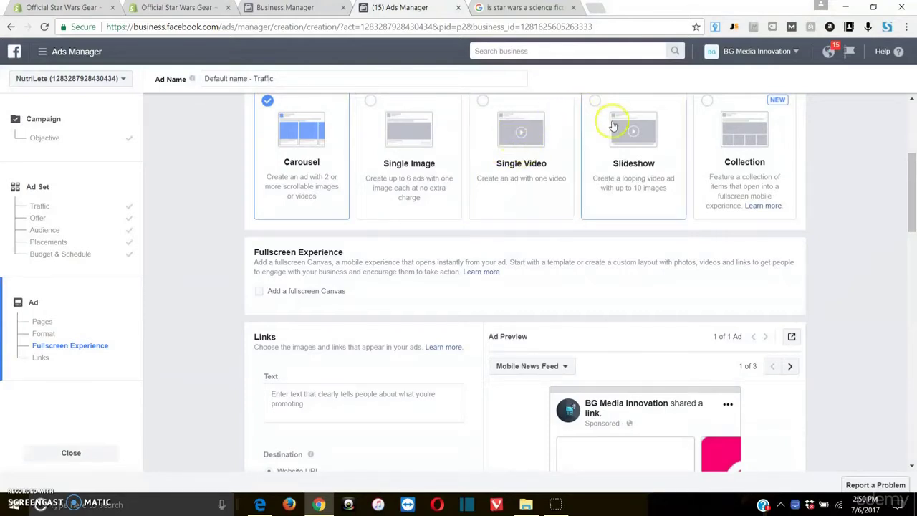
- Switch the ad format from Carousel to Single Image
click(409, 144)
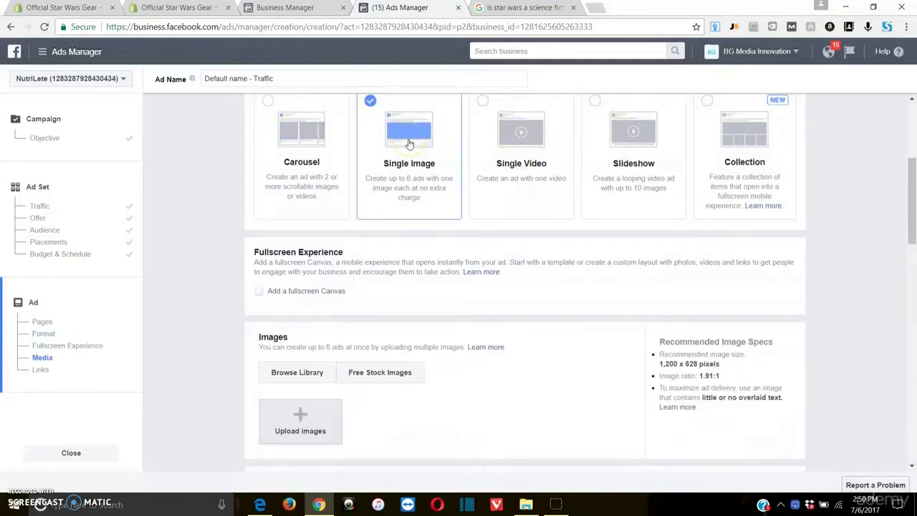
scroll(409, 139, down, 1)
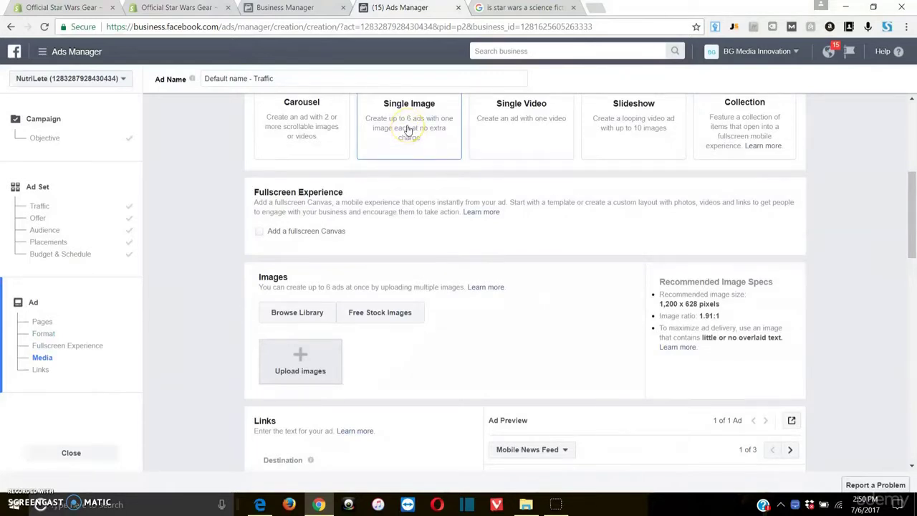
scroll(375, 237, down, 2)
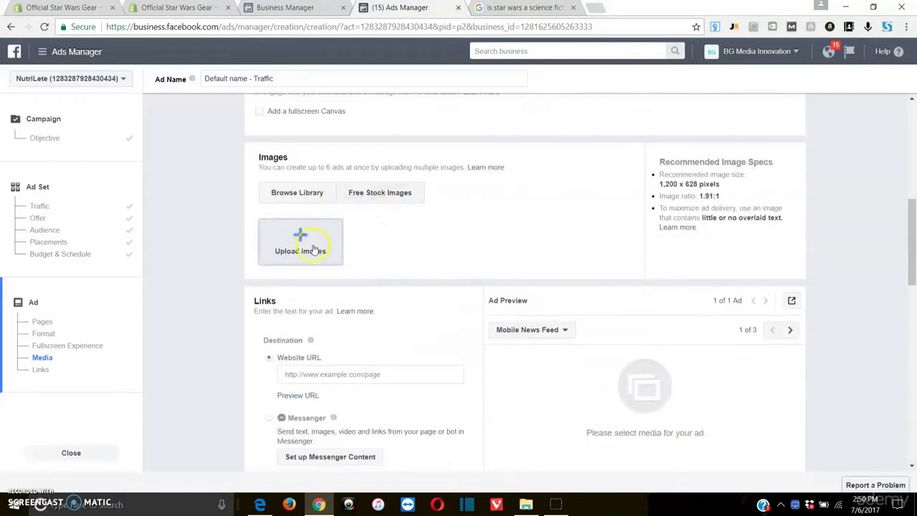
scroll(310, 255, down, 3)
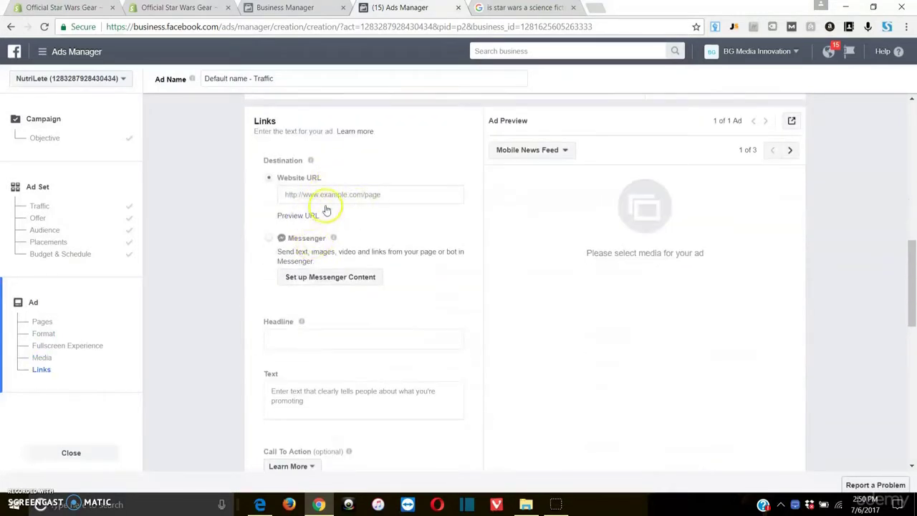
- Activate the destination website URL field, then review the Images section's 1,200 x 628 recommendation
click(318, 193)
click(368, 147)
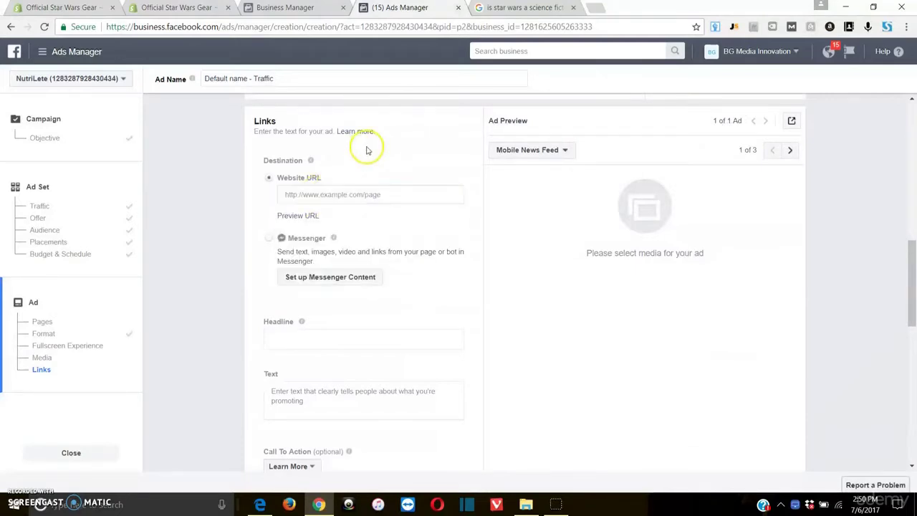
scroll(358, 179, down, 1)
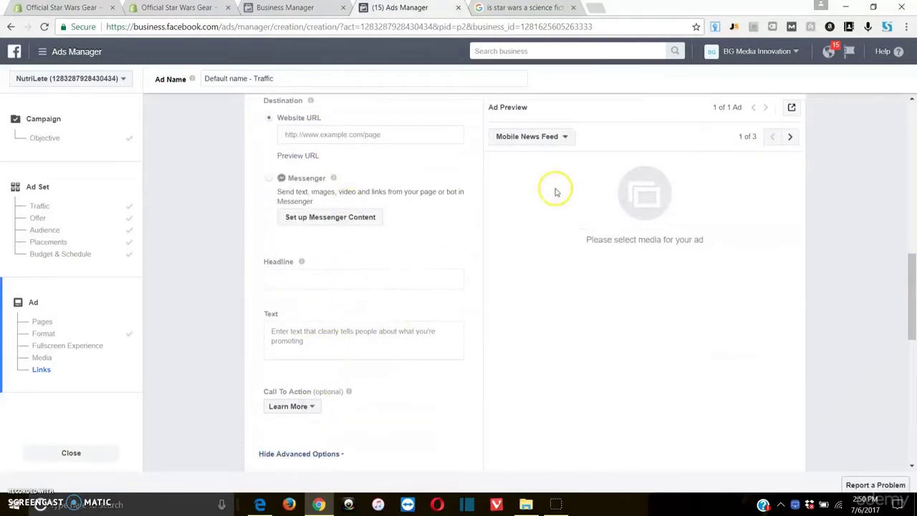
scroll(667, 322, down, 7)
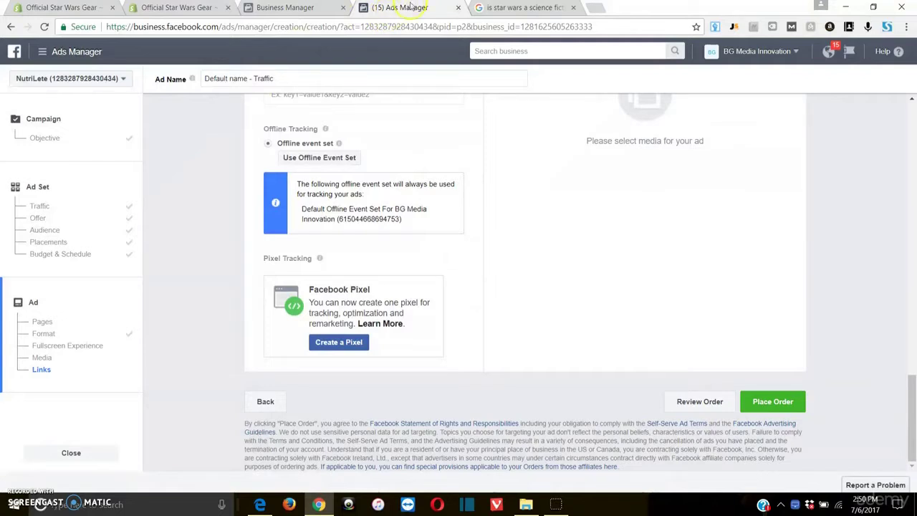
scroll(202, 273, up, 20)
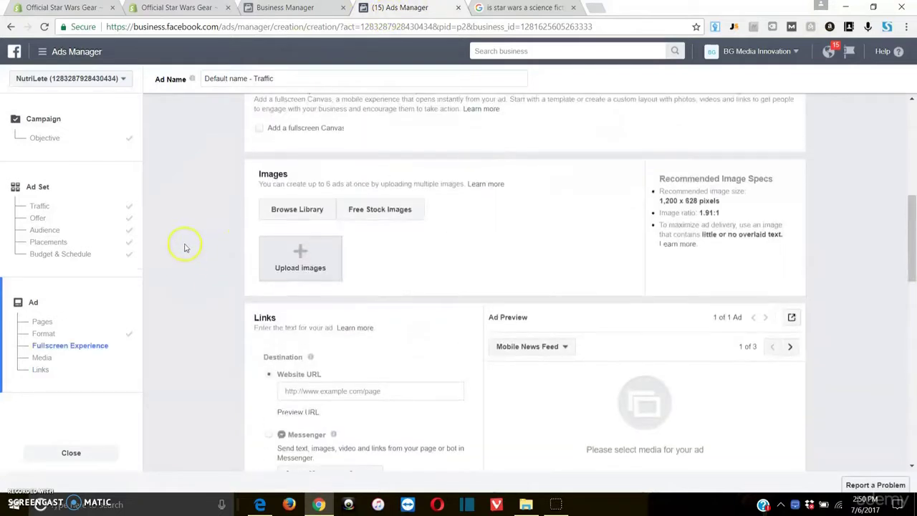
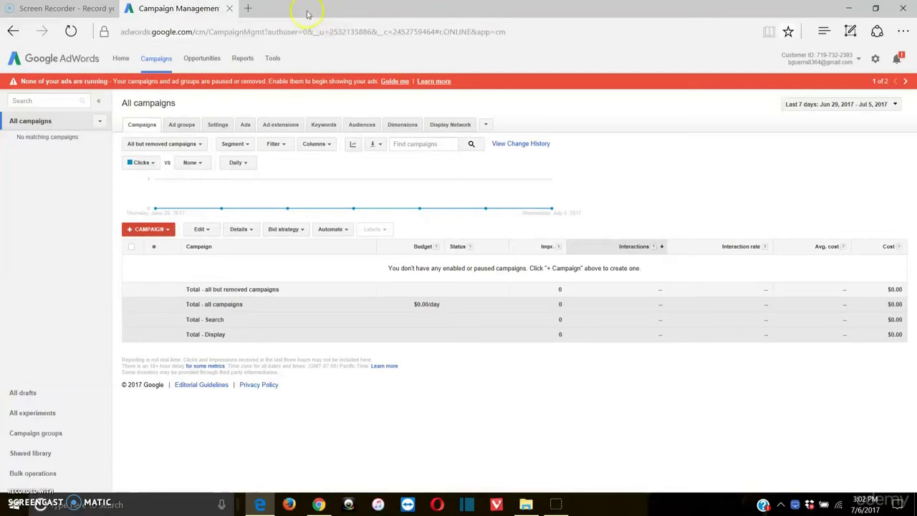
- In a new tab, search Google for 'free adwords credit' and scroll through the coupon results
click(249, 10)
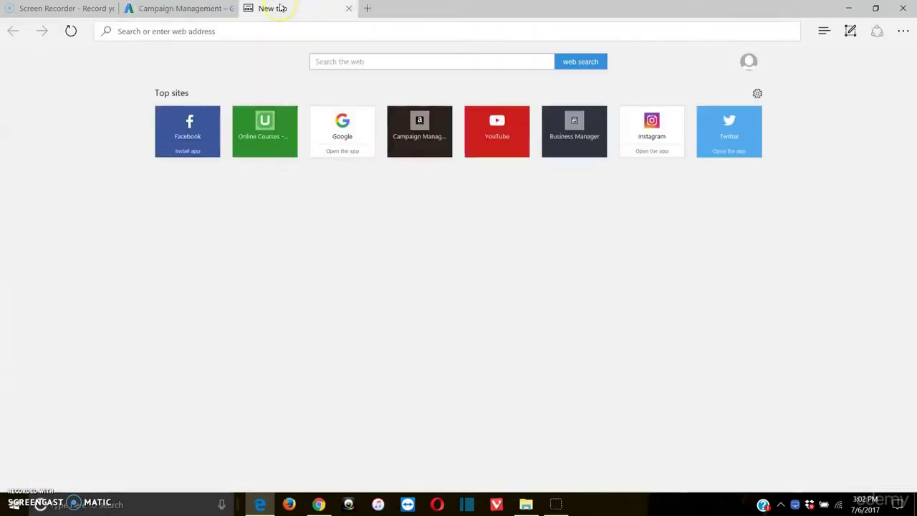
text(google.com/)
key(Return)
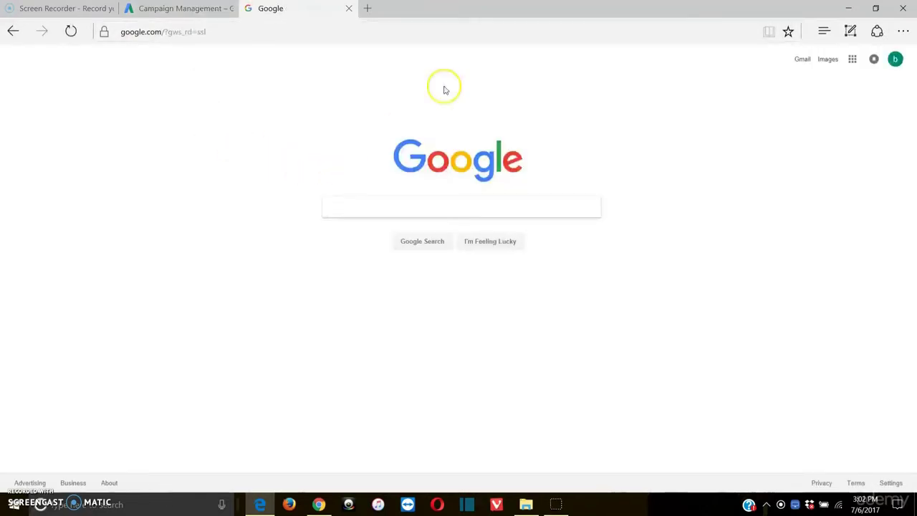
text(free adwo)
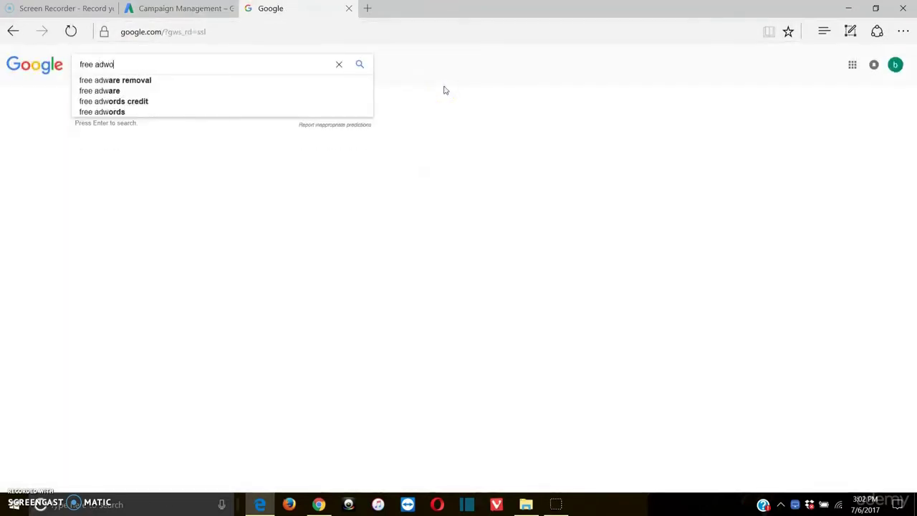
text(rds cre)
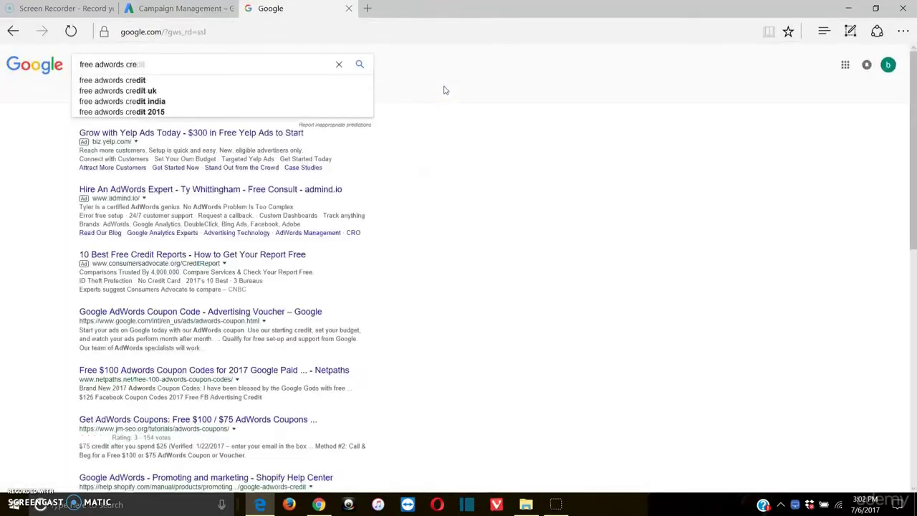
text(dit)
key(Return)
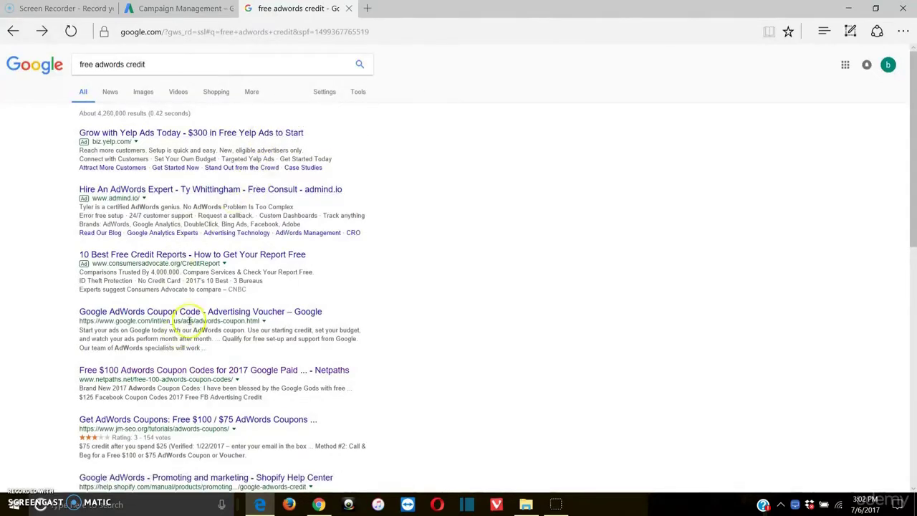
scroll(373, 296, down, 1)
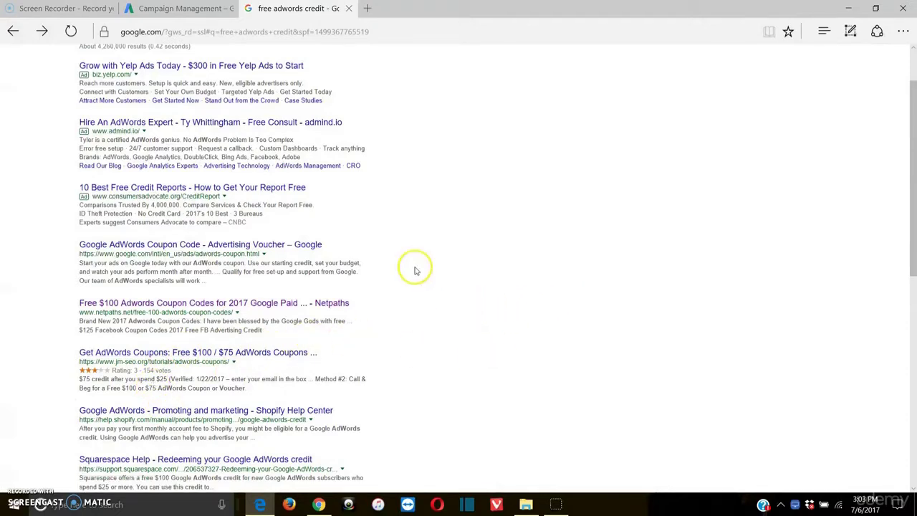
- Close the Google results tab and return to the AdWords campaigns page, leaving campaign search unused
click(349, 9)
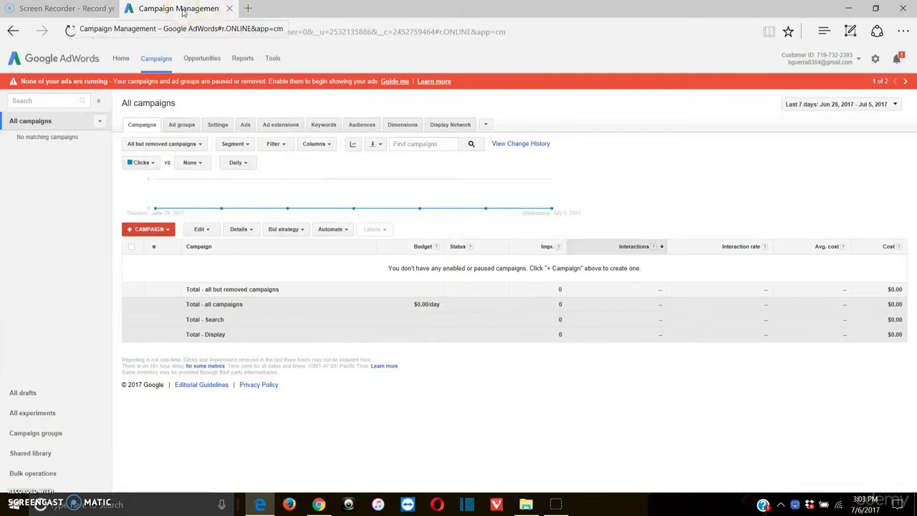
click(54, 116)
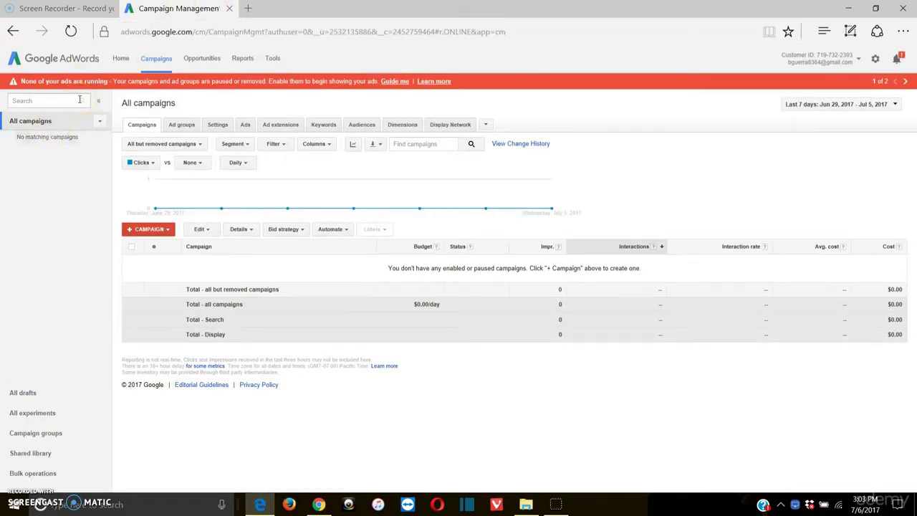
click(57, 101)
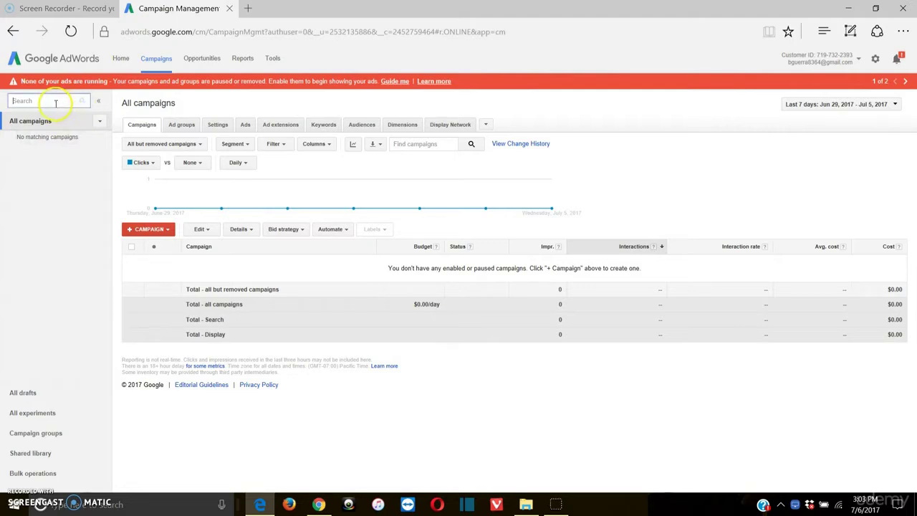
click(271, 13)
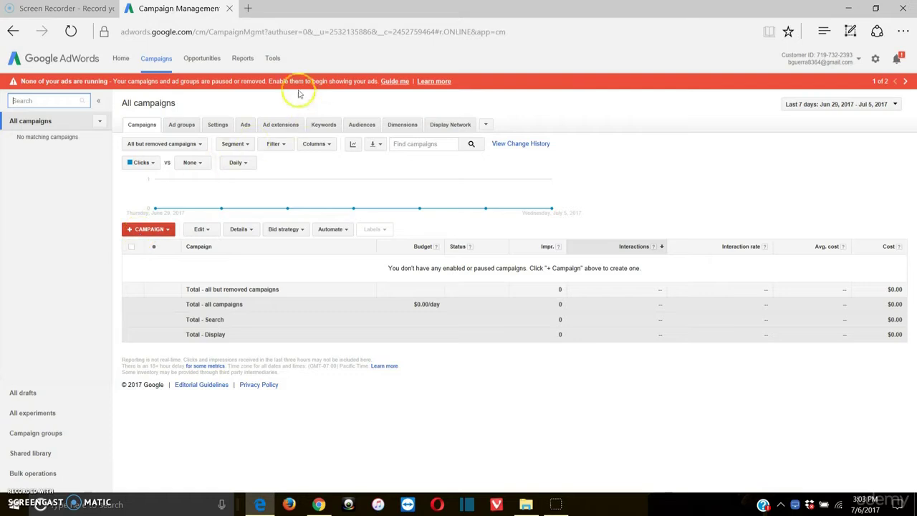
- Open the Keyword Planner from the AdWords Tools menu
click(272, 62)
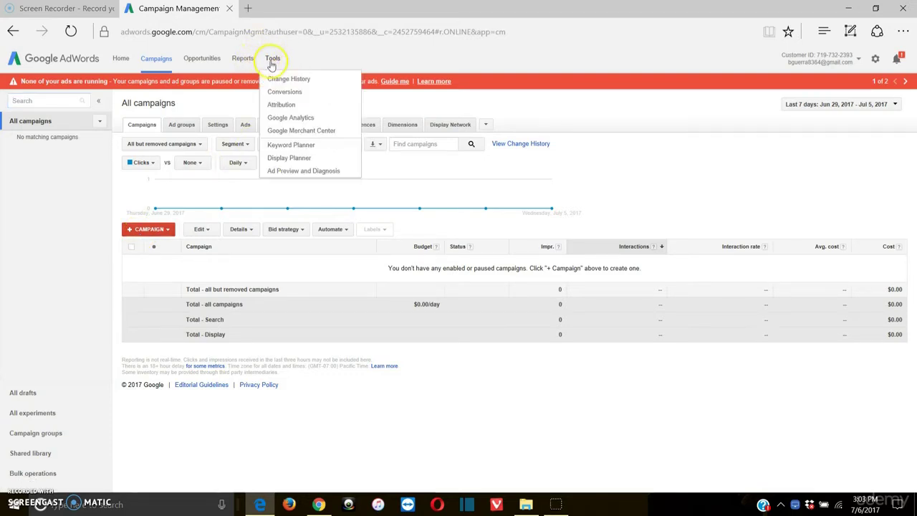
right_click(294, 146)
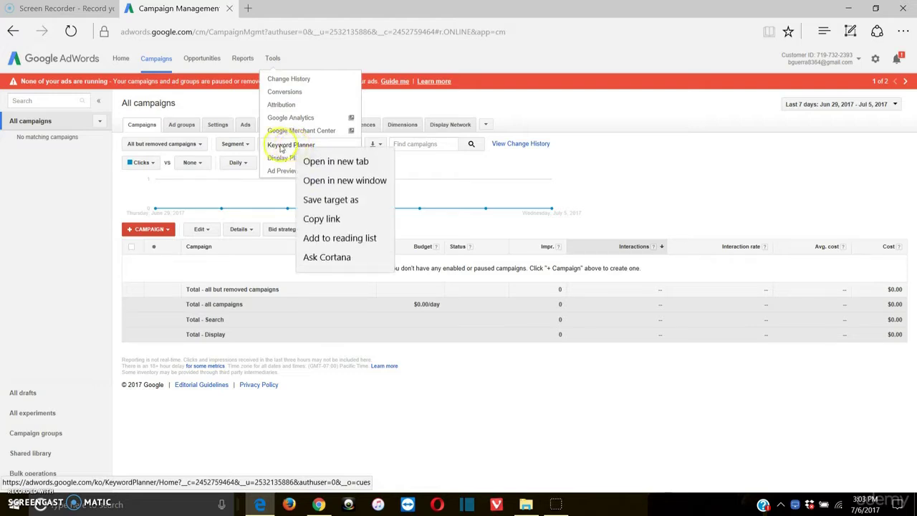
key(Escape)
click(294, 146)
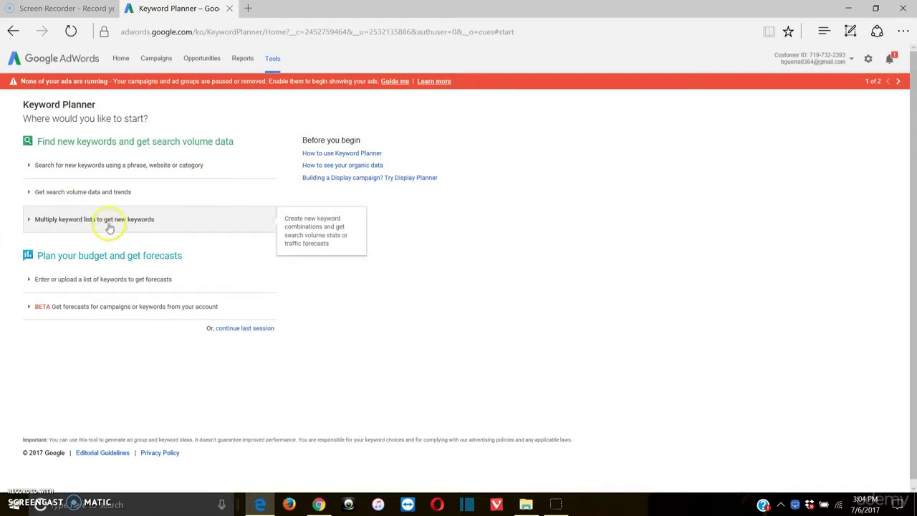
- Enter 'star wars' as the product or service in the new-keywords form and get ideas
click(102, 165)
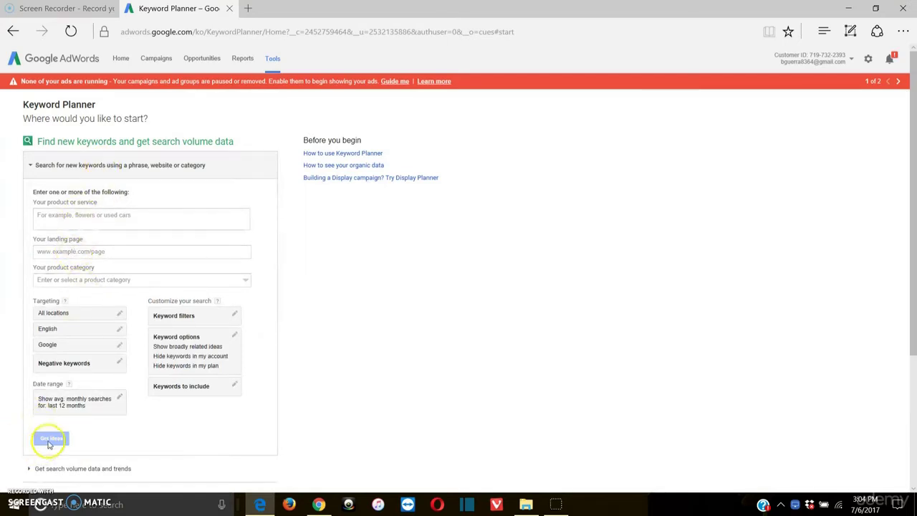
click(79, 214)
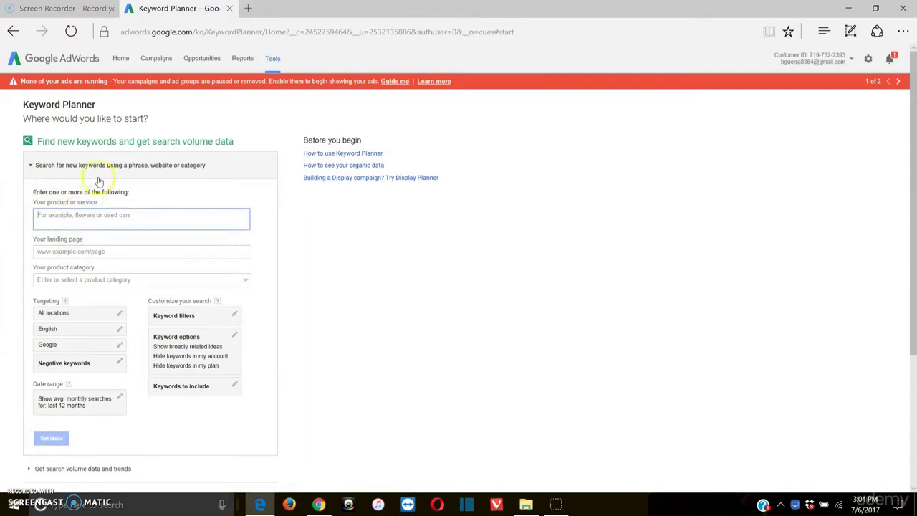
text(star wars)
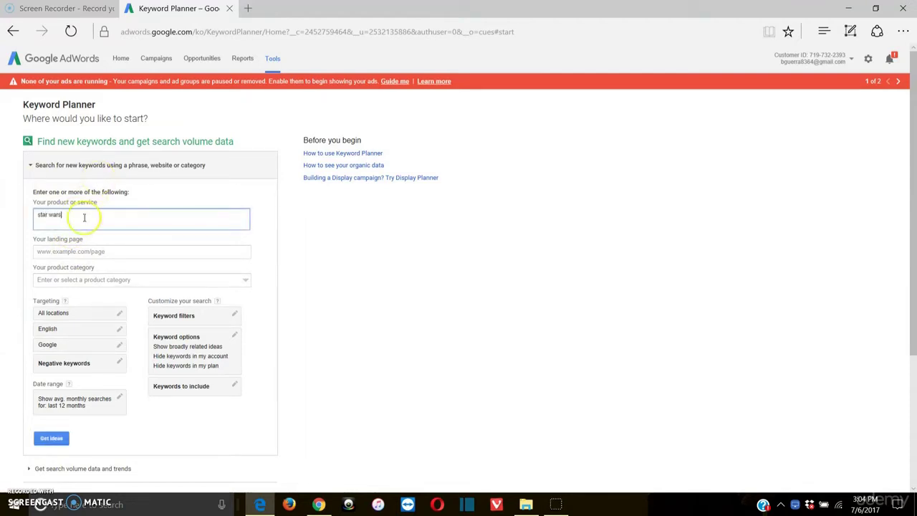
click(52, 438)
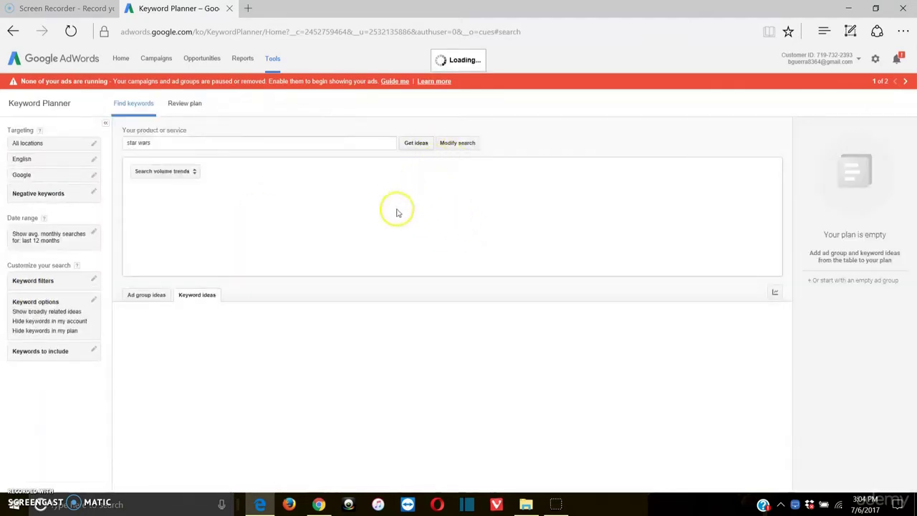
scroll(394, 377, down, 1)
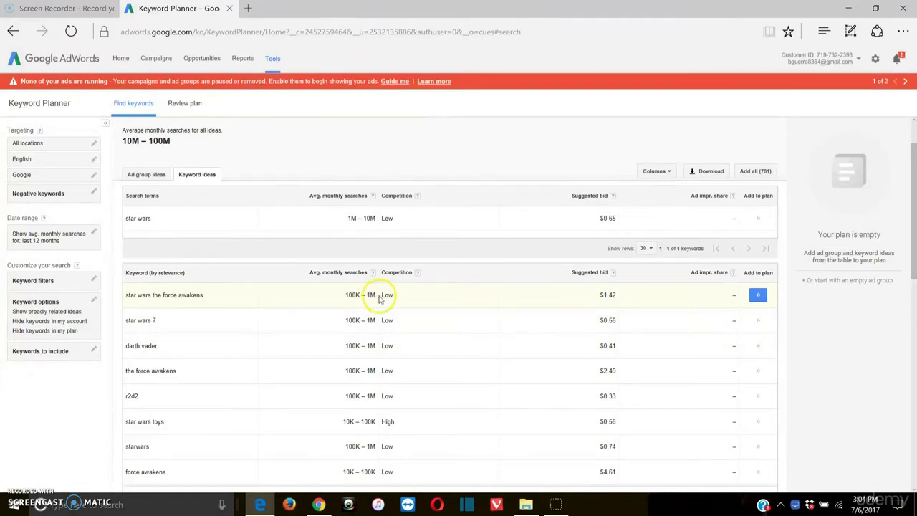
scroll(348, 314, down, 1)
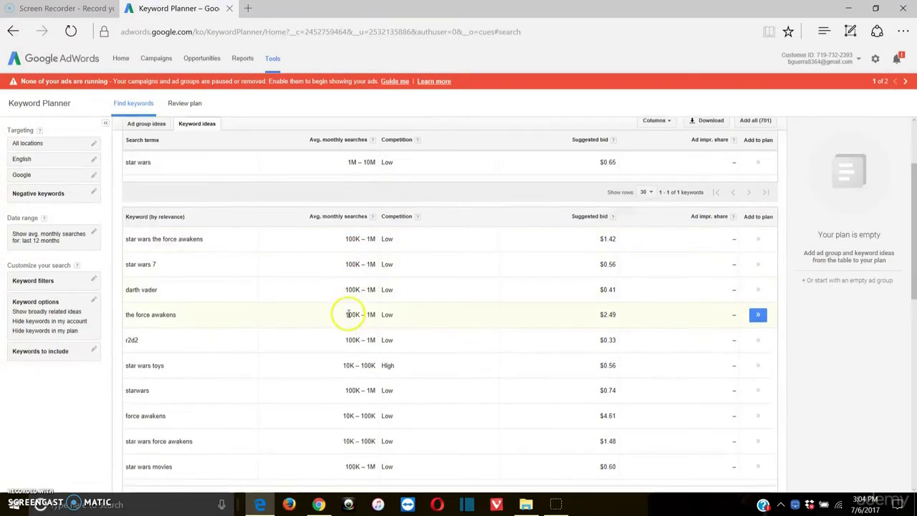
scroll(349, 314, down, 1)
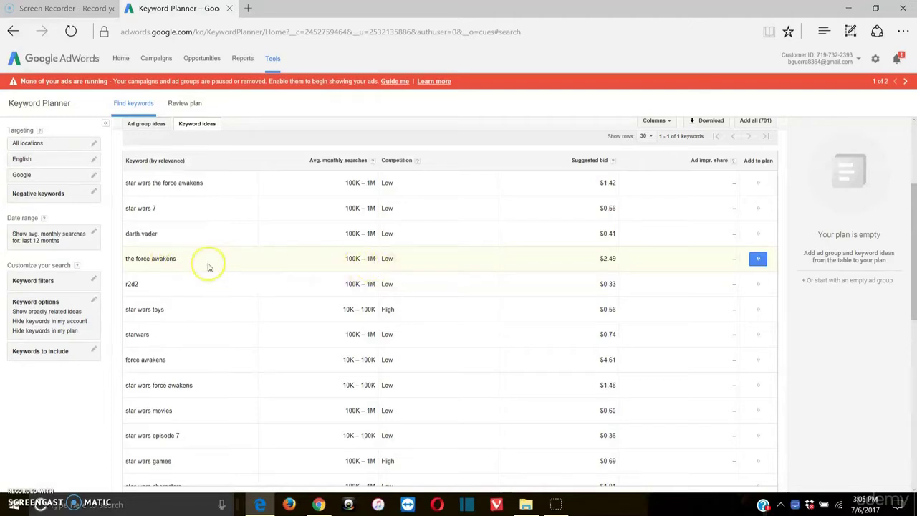
scroll(205, 313, down, 3)
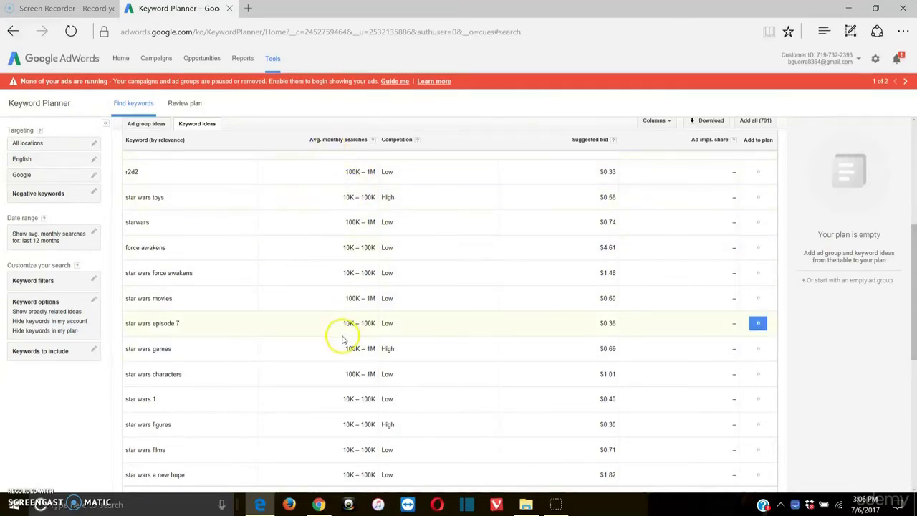
scroll(323, 326, up, 4)
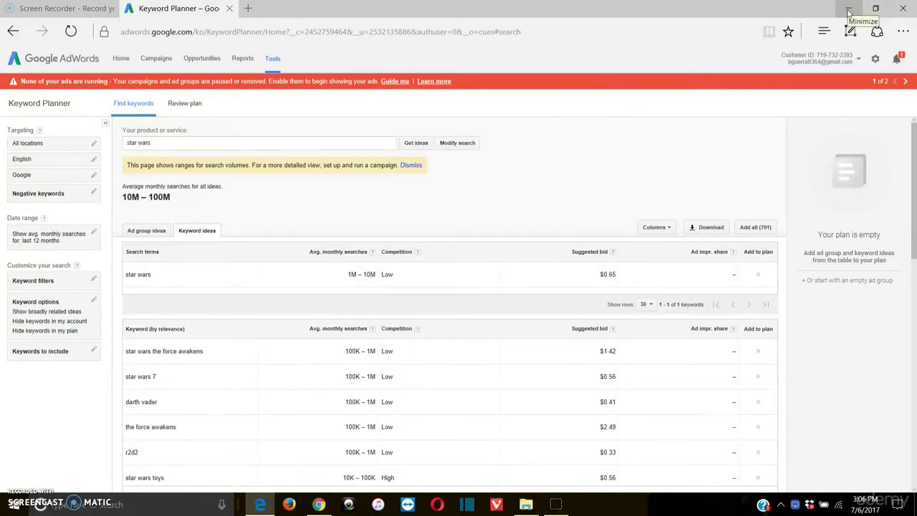
- In the Google search tab, search for 'stars wars fan gear', correcting the 'geat' typo
click(848, 13)
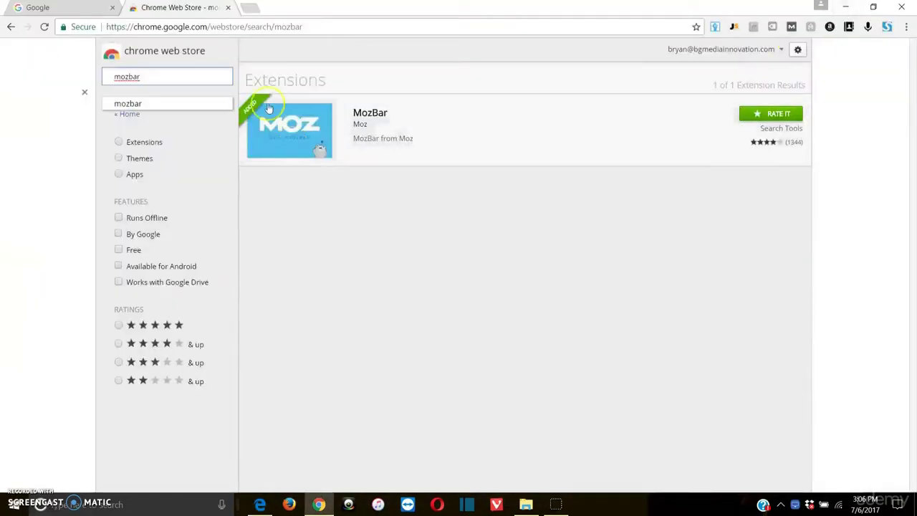
click(65, 11)
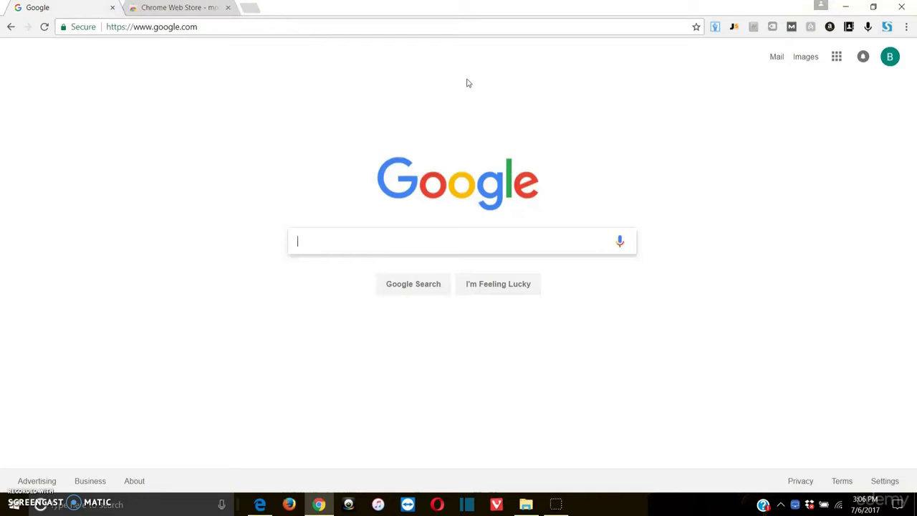
text(stars )
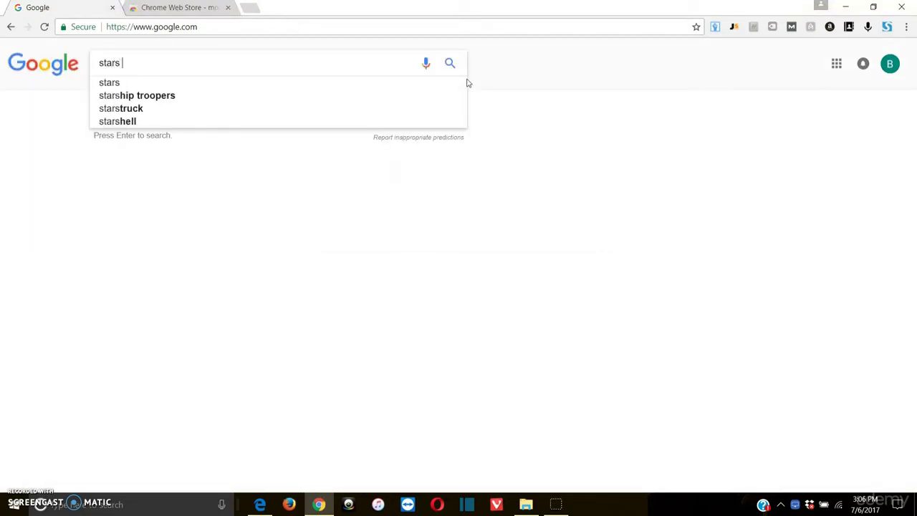
text(wars fan g)
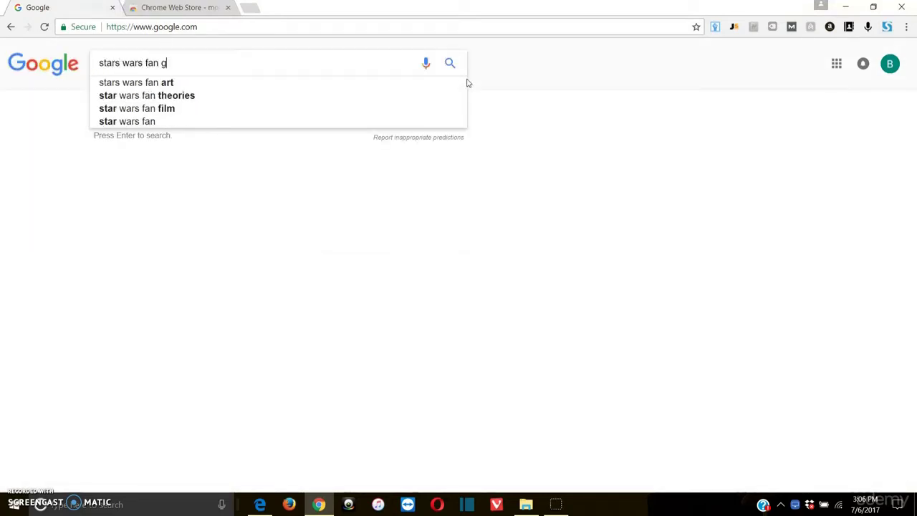
text(eat)
key(Return)
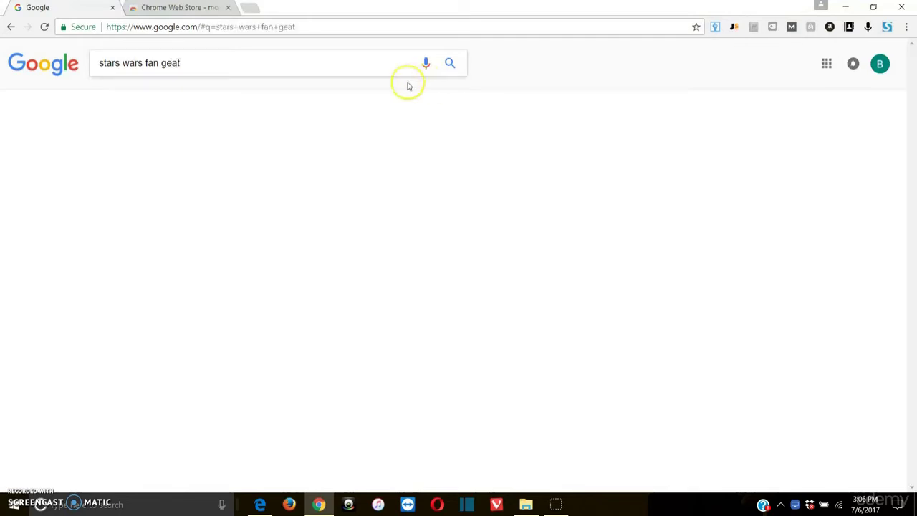
key(BackSpace)
text(r)
key(Return)
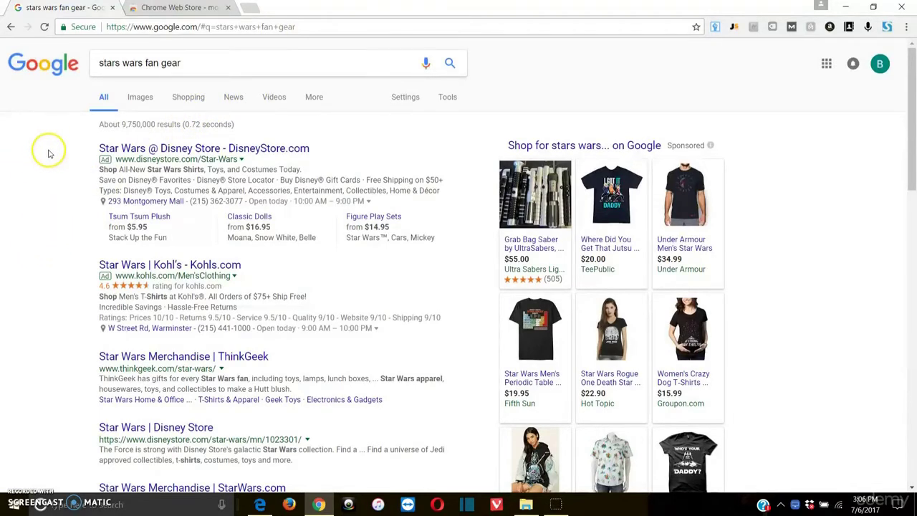
scroll(65, 287, down, 3)
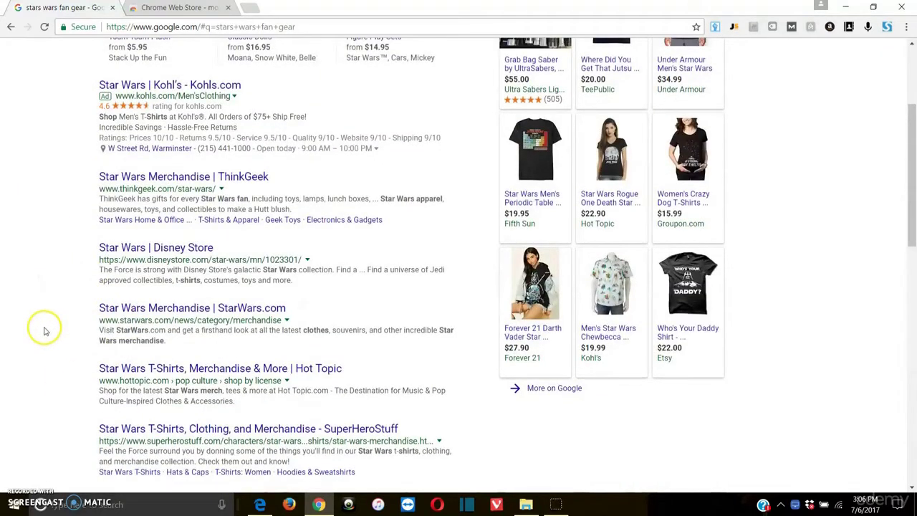
scroll(42, 326, up, 2)
scroll(43, 227, down, 6)
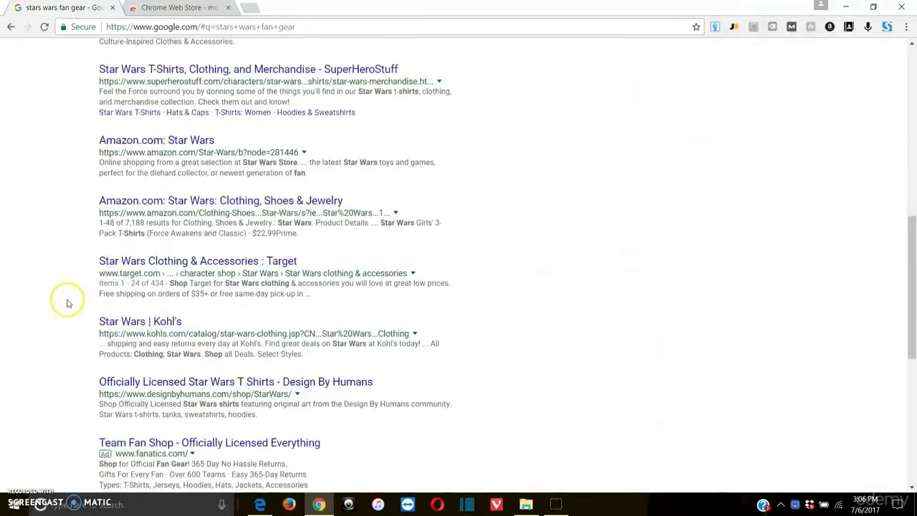
scroll(67, 303, down, 5)
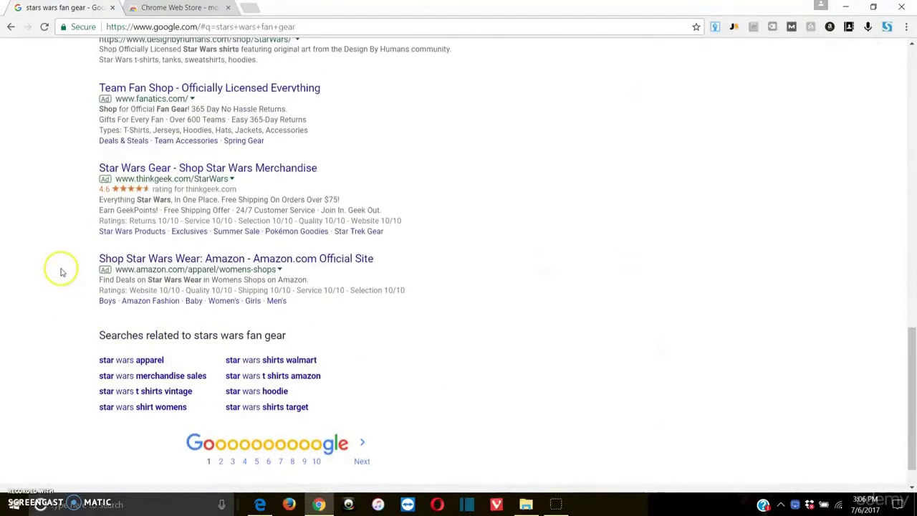
scroll(61, 271, up, 3)
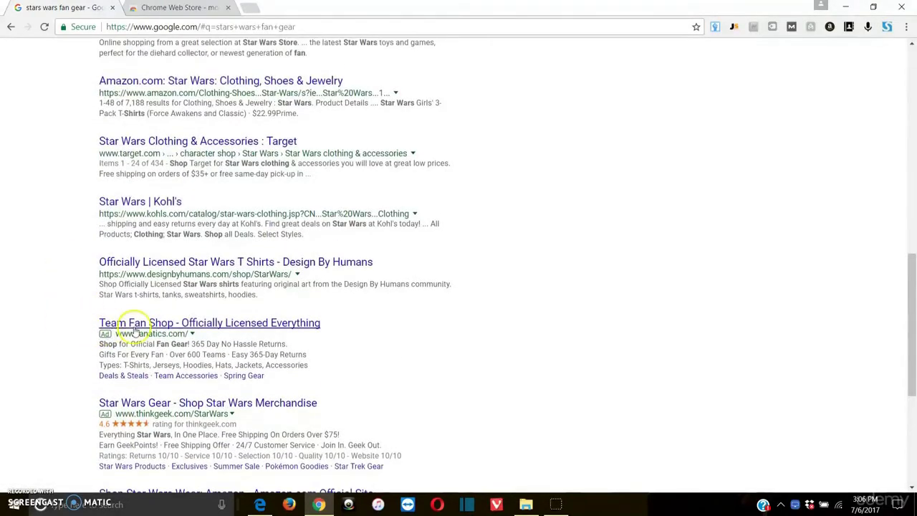
scroll(71, 322, up, 9)
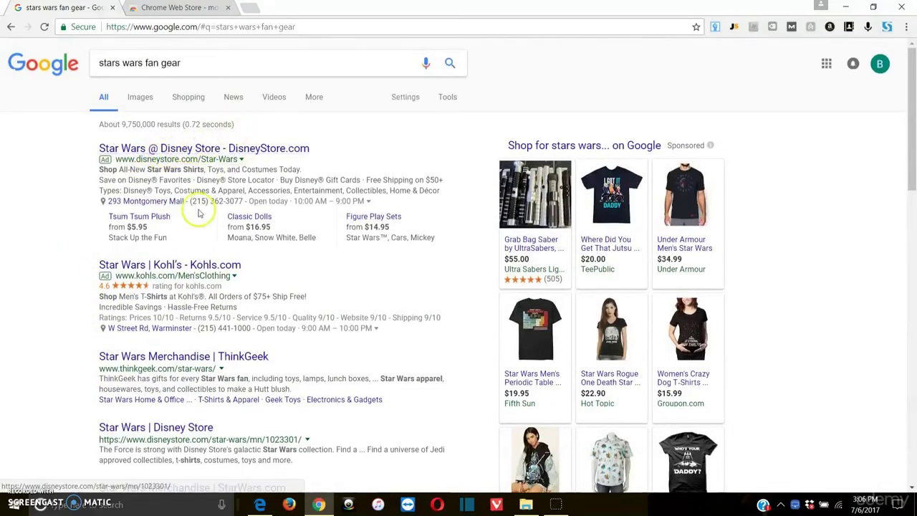
scroll(153, 354, down, 2)
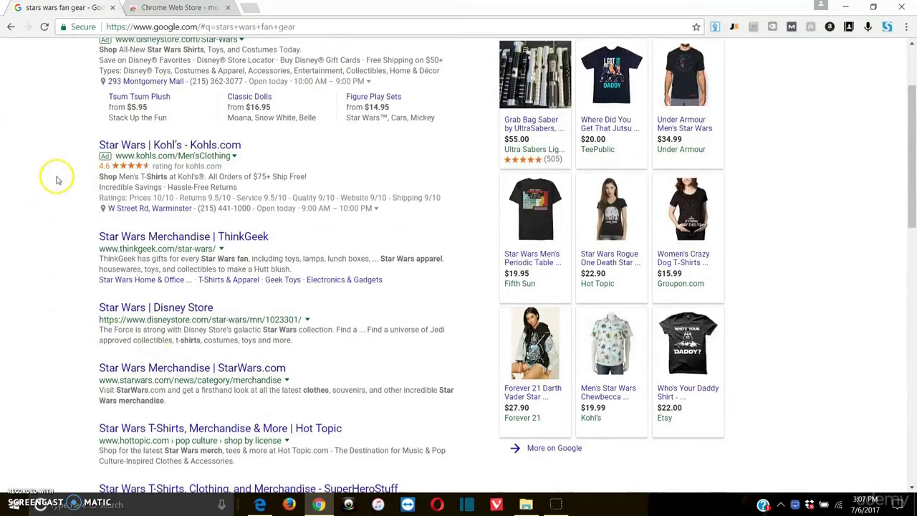
scroll(62, 211, up, 2)
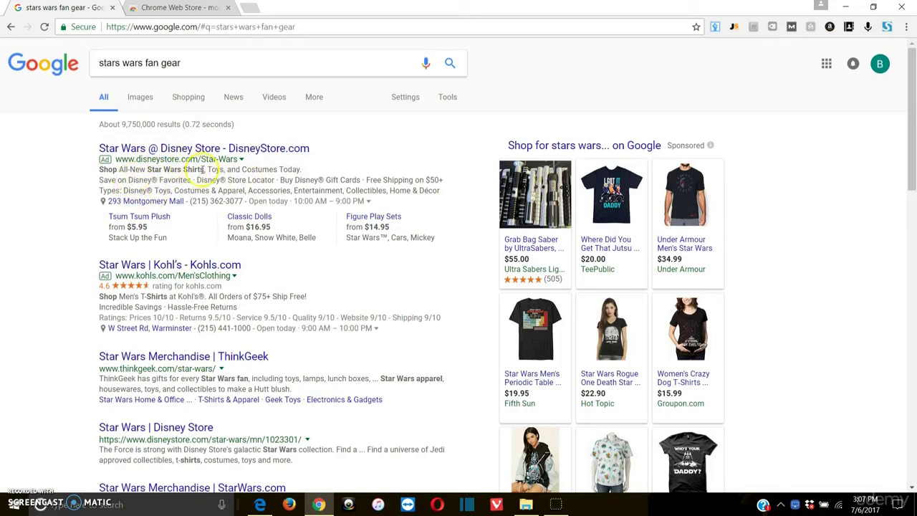
drag(175, 172, 152, 172)
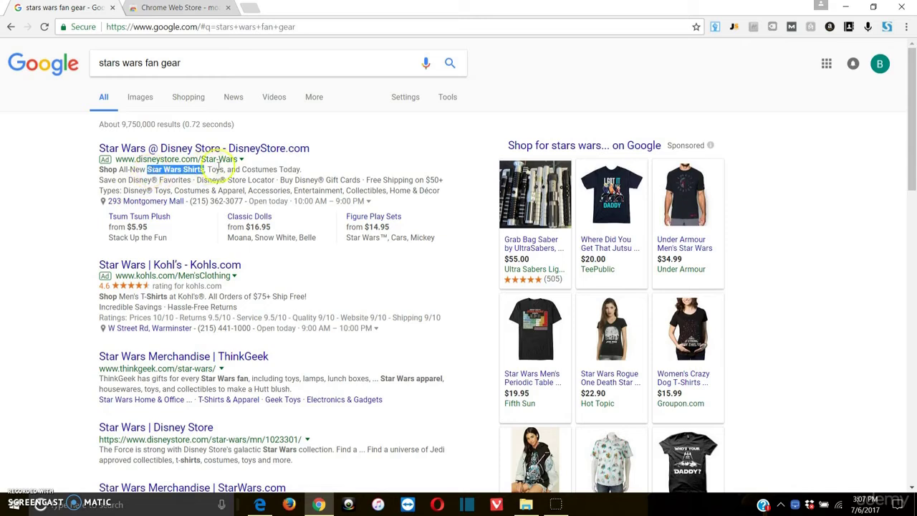
drag(219, 159, 225, 159)
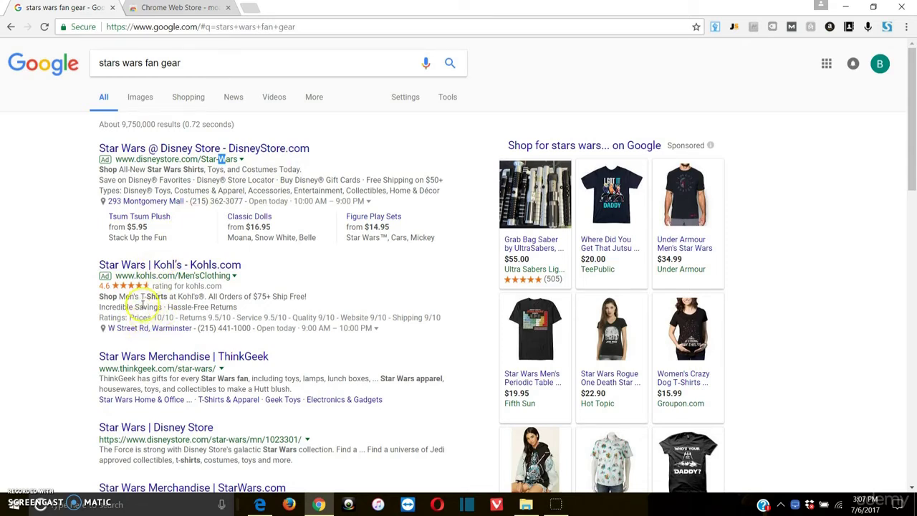
scroll(150, 318, down, 10)
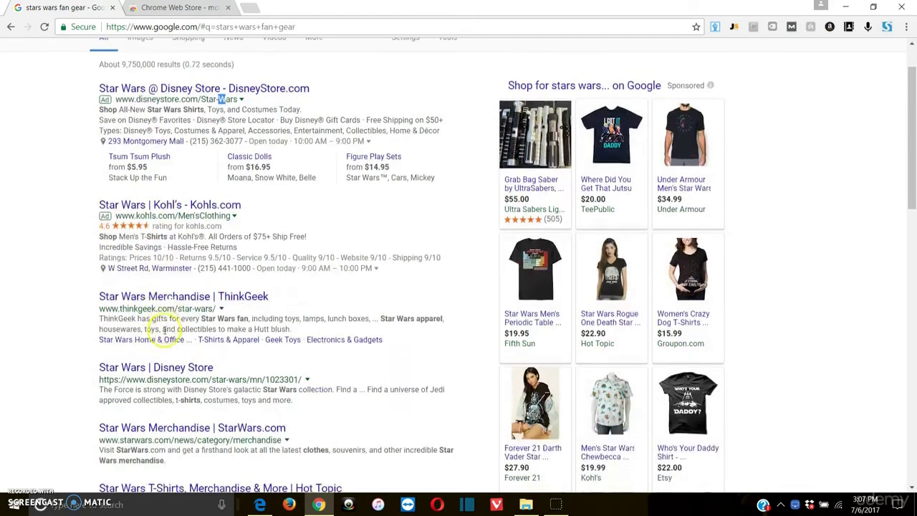
scroll(157, 345, down, 3)
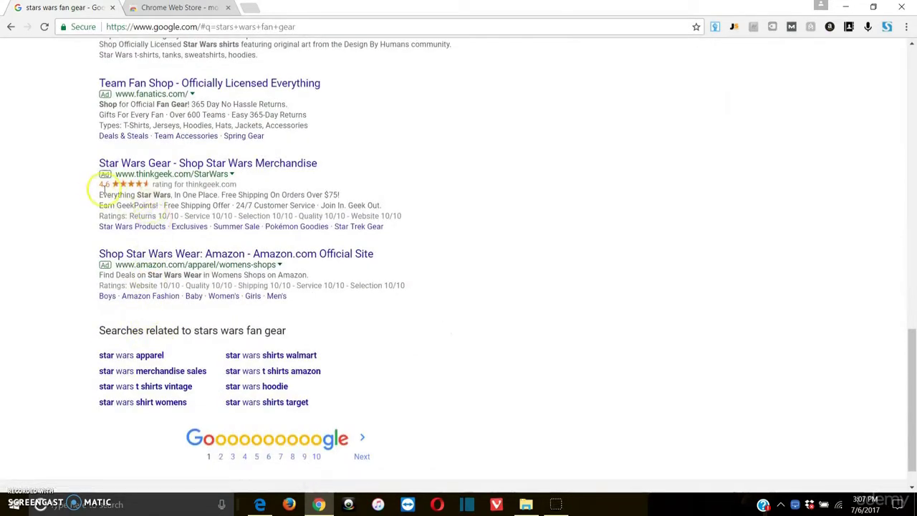
drag(100, 194, 169, 198)
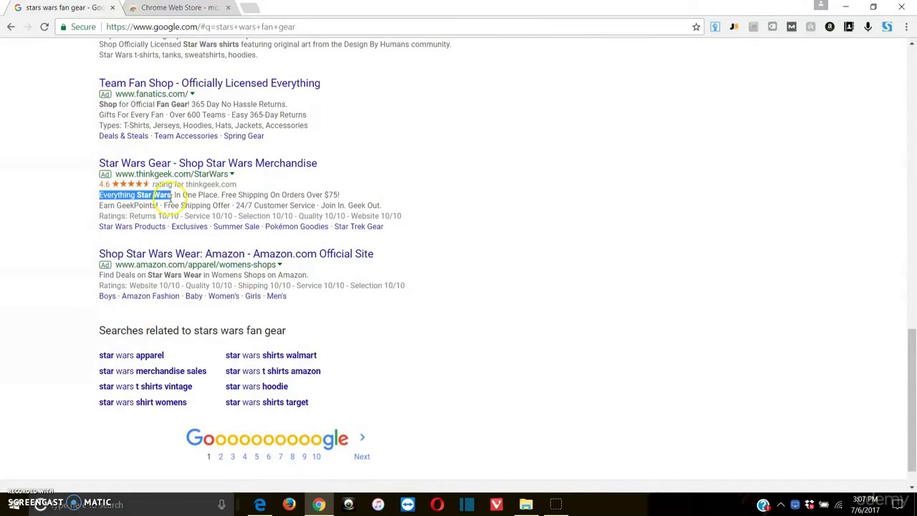
click(237, 203)
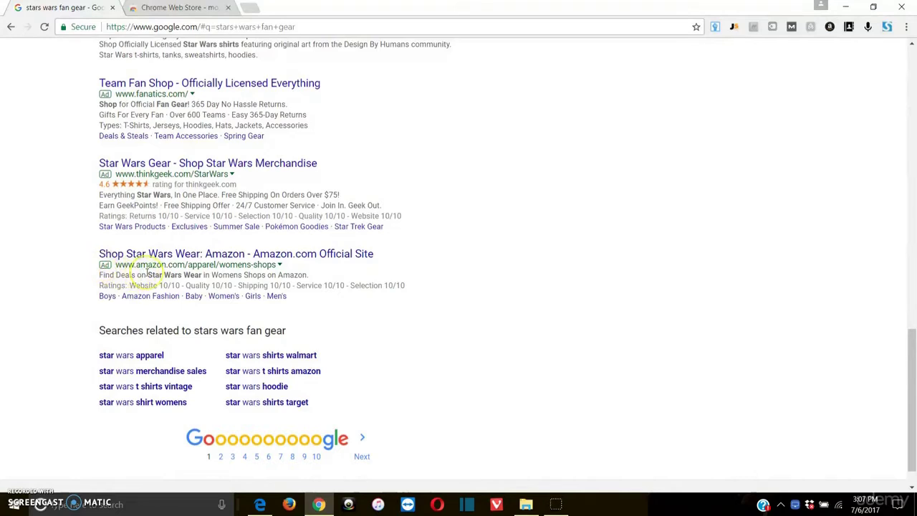
drag(100, 277, 206, 279)
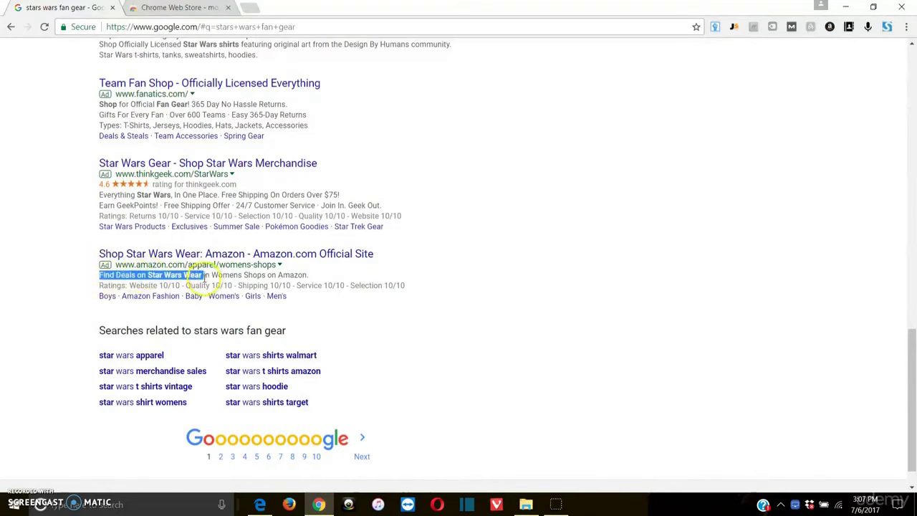
click(201, 279)
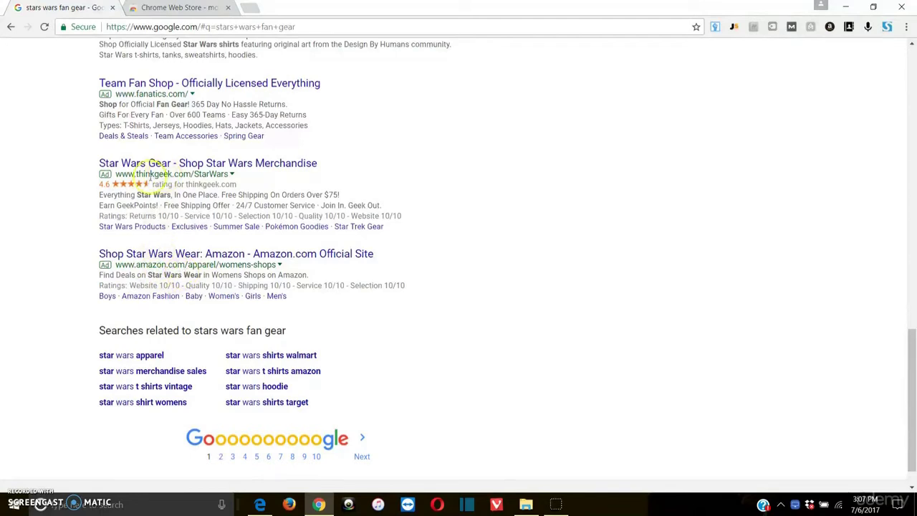
scroll(107, 181, up, 15)
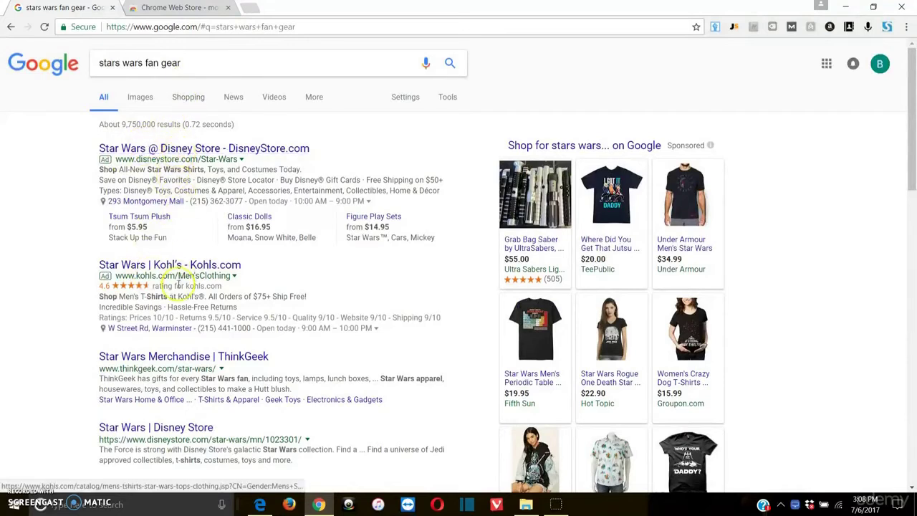
click(222, 151)
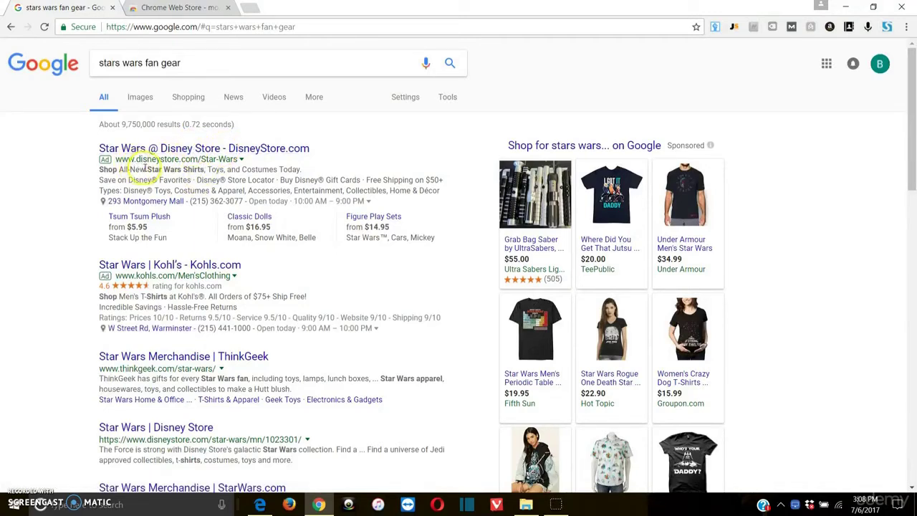
drag(147, 169, 205, 172)
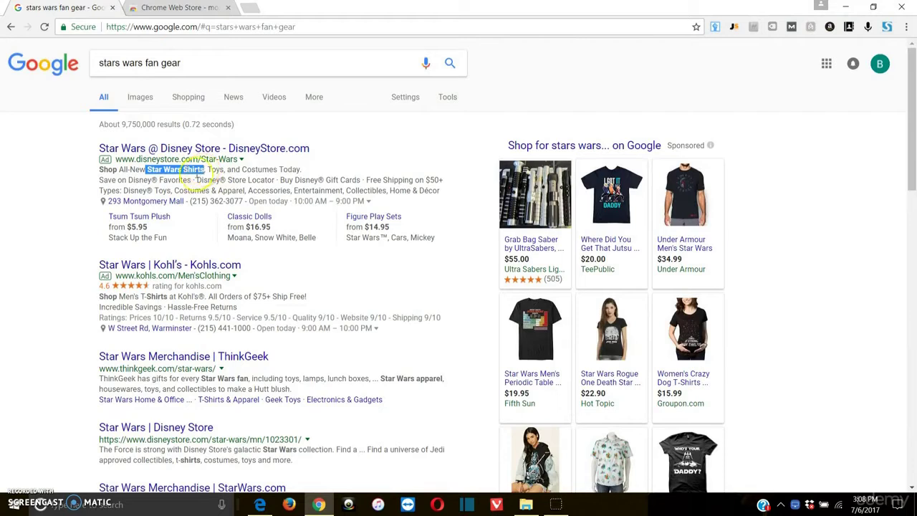
click(185, 189)
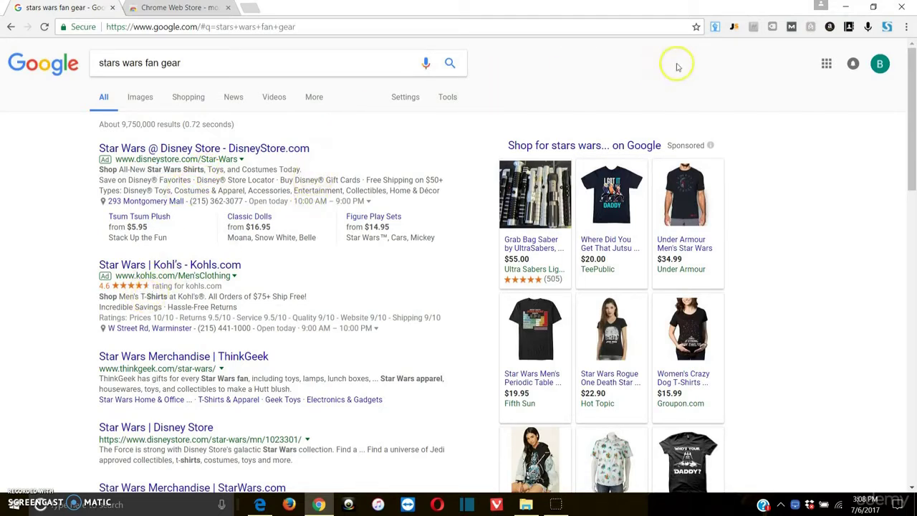
- Leave the Chrome Web Store MozBar page and return to the 'stars wars fan gear' results
click(179, 10)
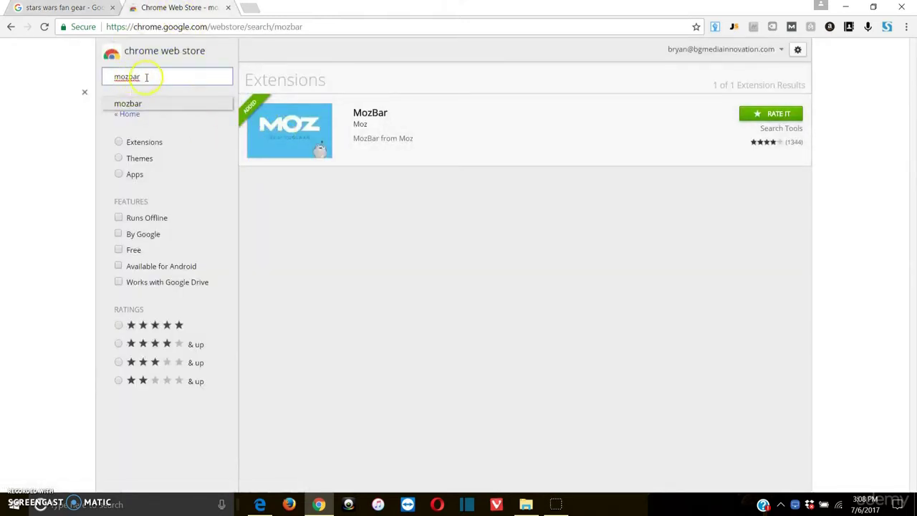
drag(143, 77, 89, 79)
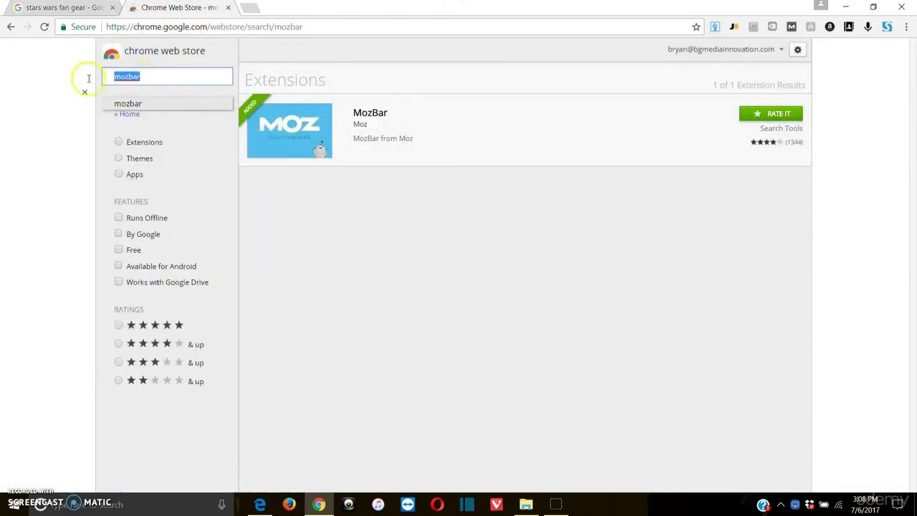
click(199, 77)
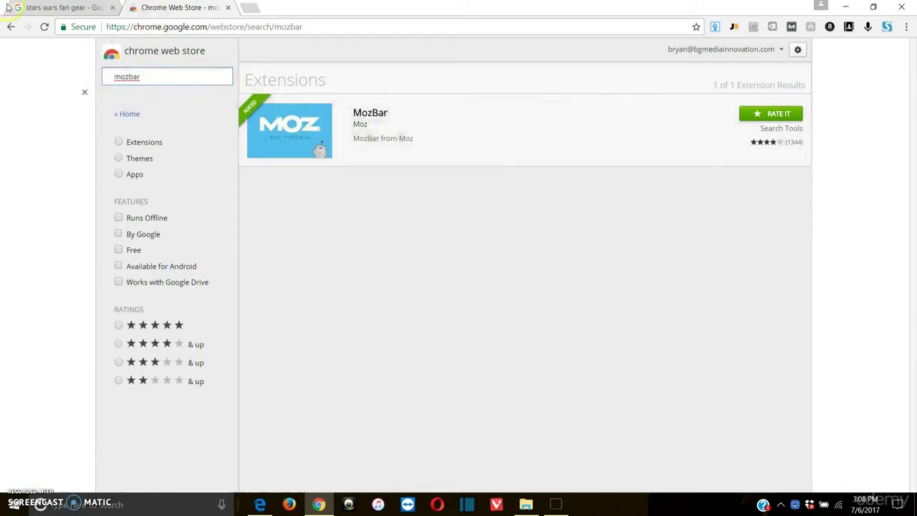
right_click(7, 7)
click(72, 9)
click(72, 9)
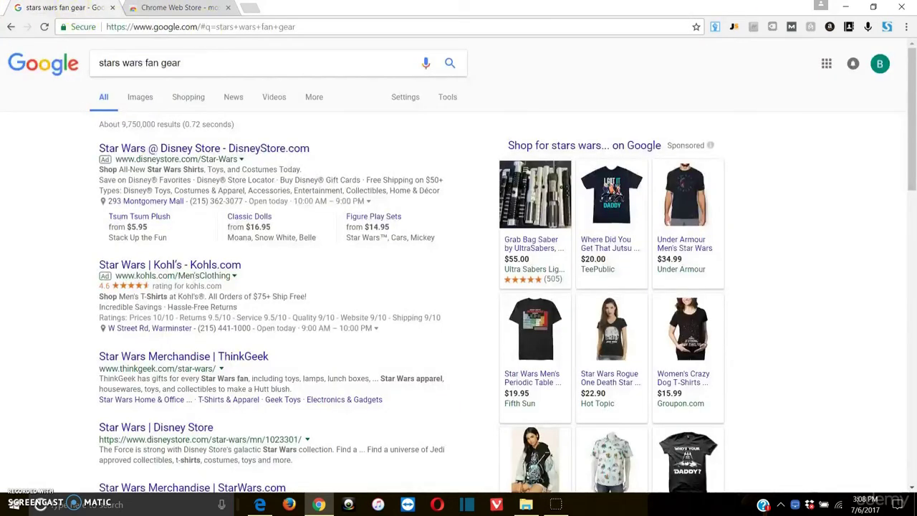
- Toggle the MozBar off and on over the results, then open the Moz login page
click(792, 30)
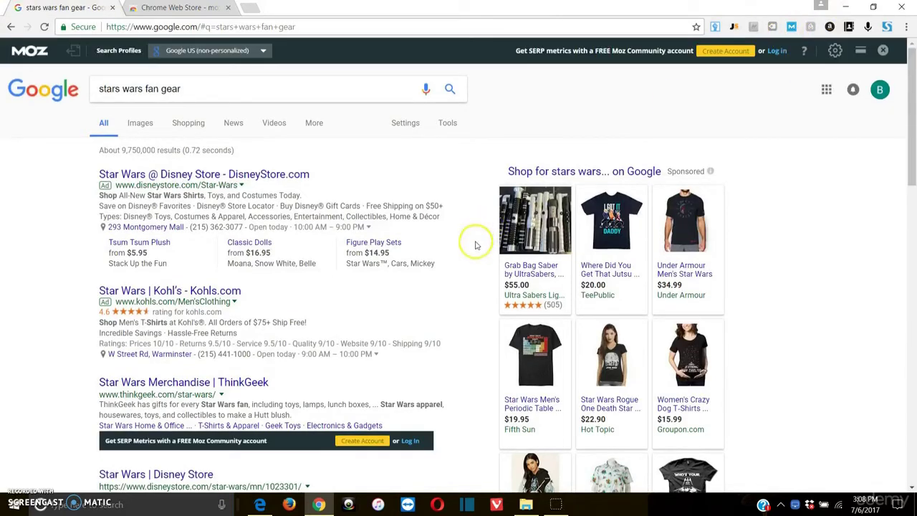
scroll(475, 245, down, 3)
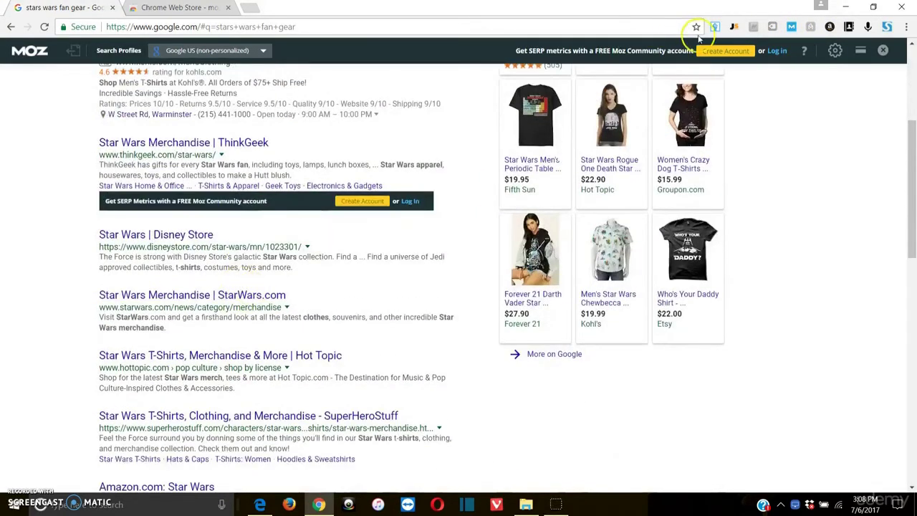
click(792, 27)
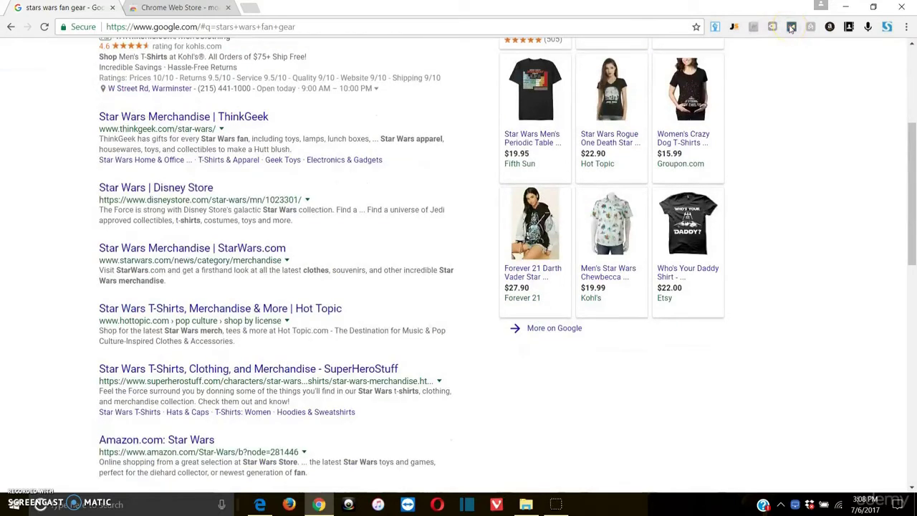
click(792, 27)
scroll(306, 303, down, 6)
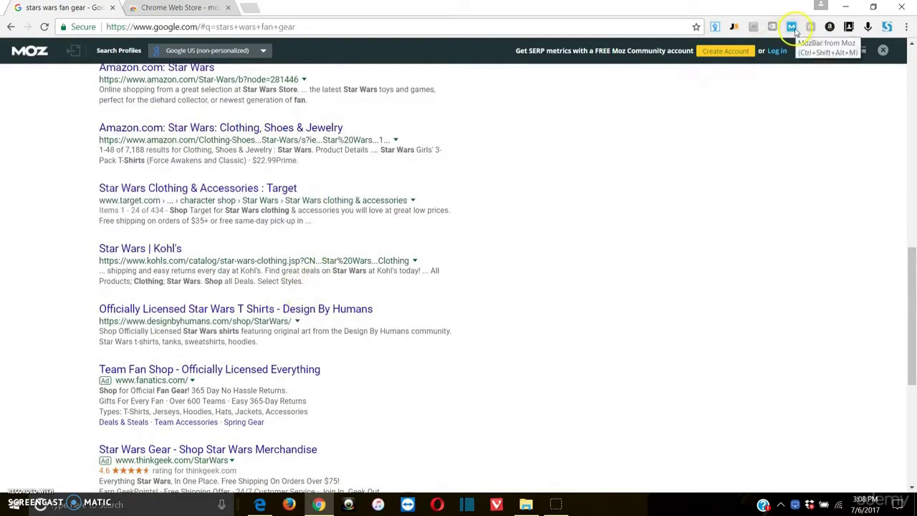
click(792, 27)
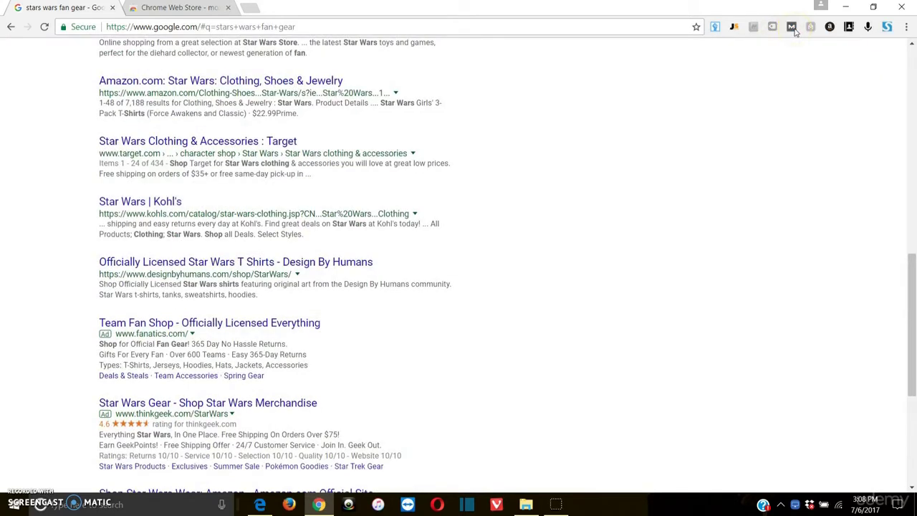
click(792, 28)
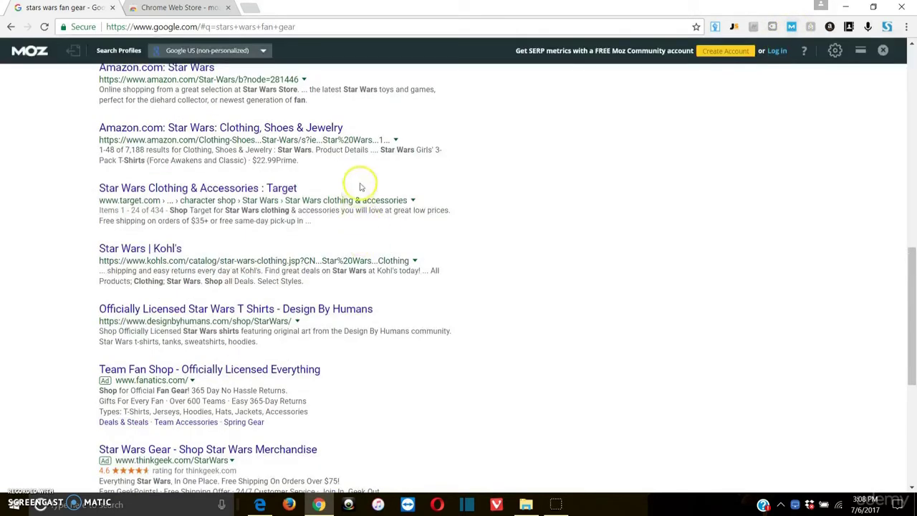
scroll(688, 93, up, 3)
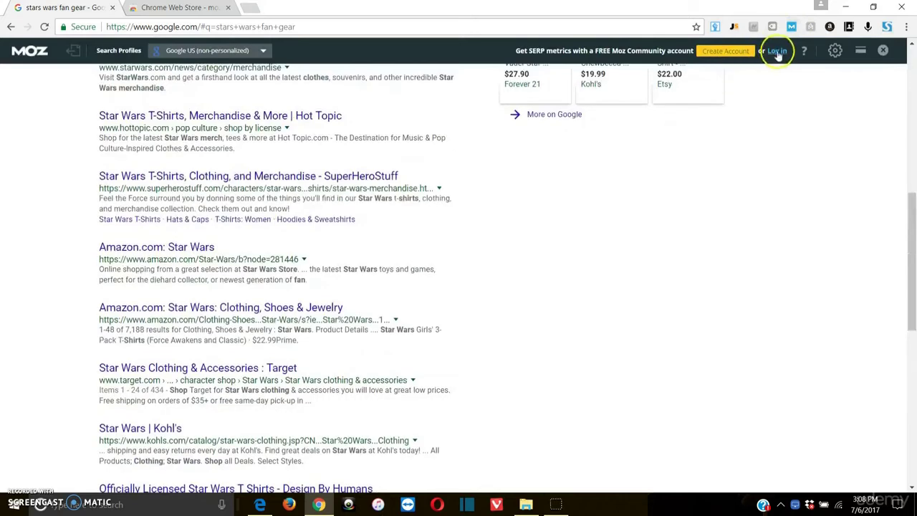
click(778, 50)
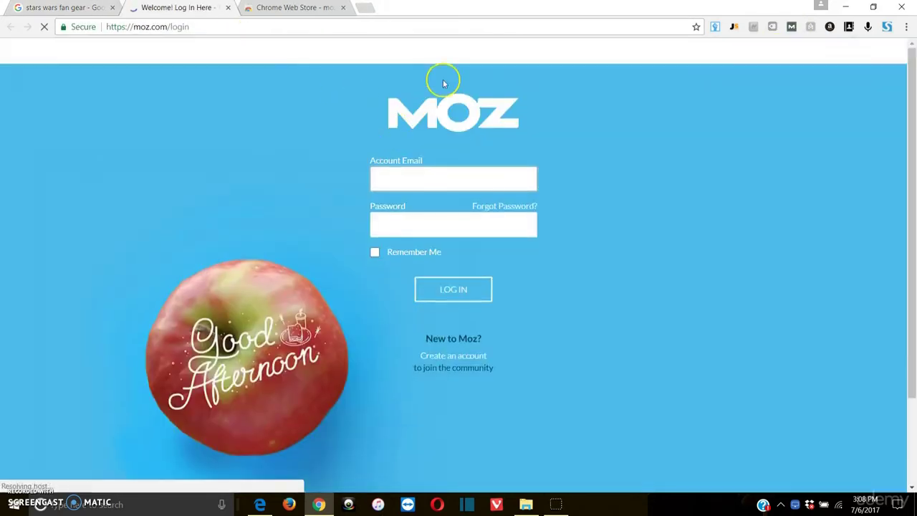
- Sign in to Moz with the saved e-mail and account password, then return to the Google results
text(guerra)
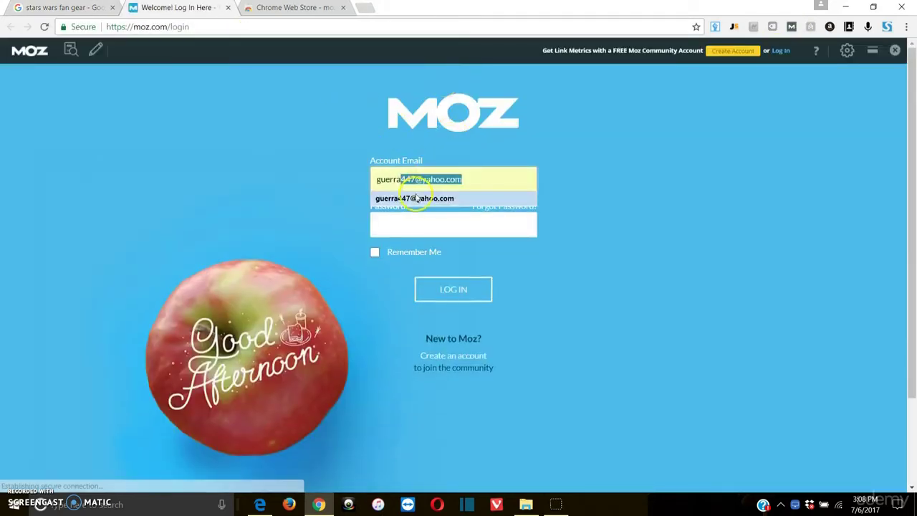
click(420, 198)
click(419, 224)
text(•)
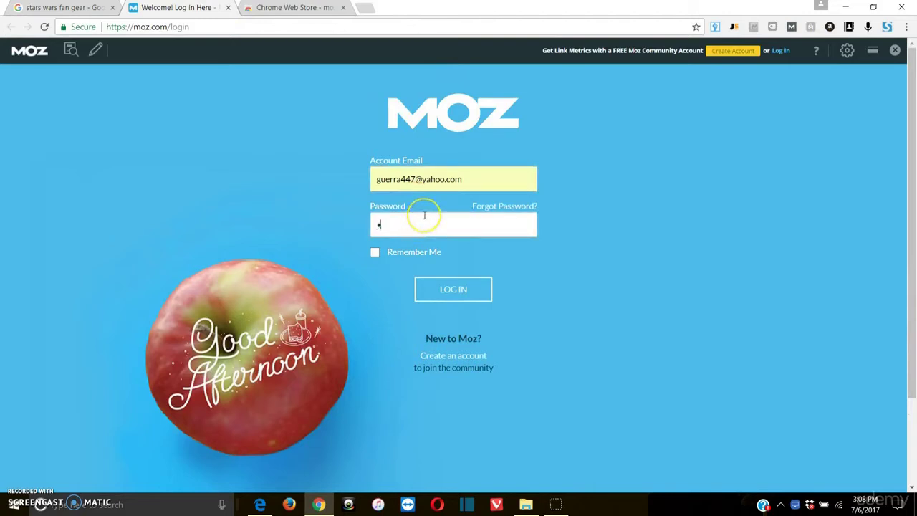
text(•••••••)
key(Return)
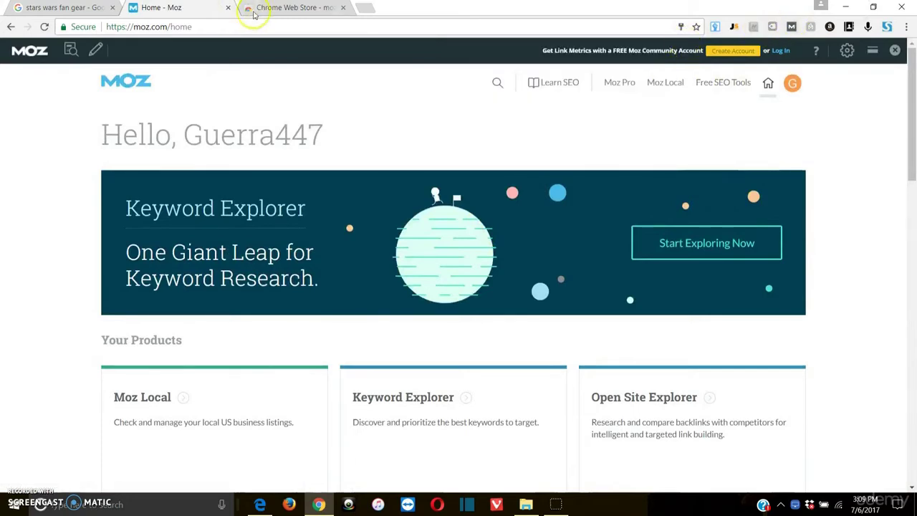
key(ctrl+shift+Tab)
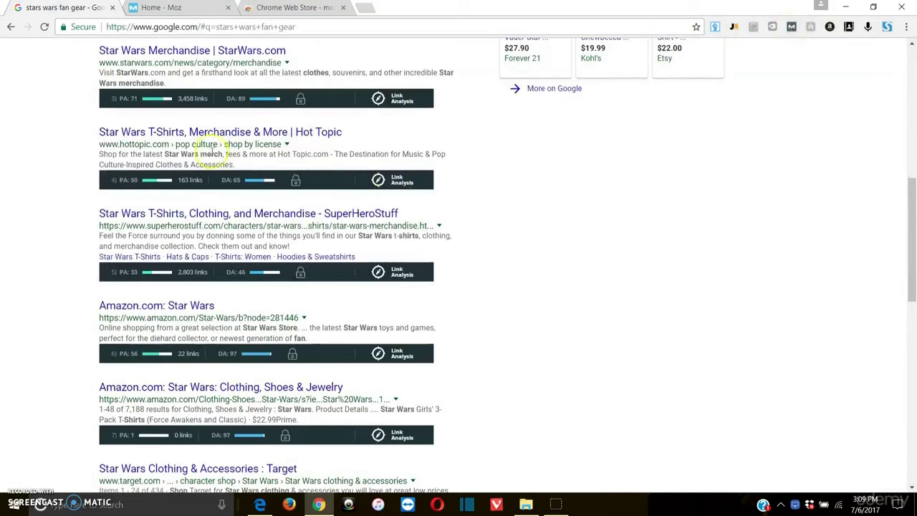
- Review the MozBar PA, DA and link counts under each result, e.g. StarWars.com PA 71, DA 89
scroll(130, 275, up, 2)
scroll(130, 276, up, 1)
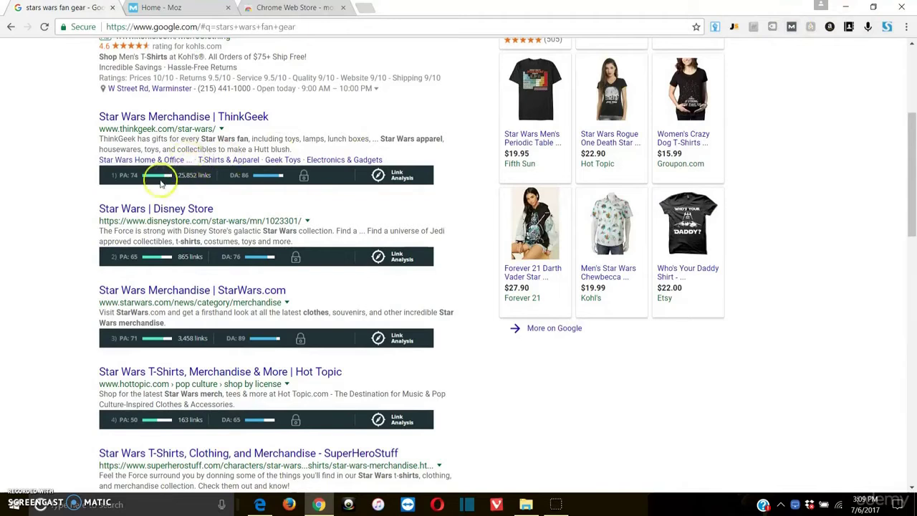
scroll(72, 172, up, 3)
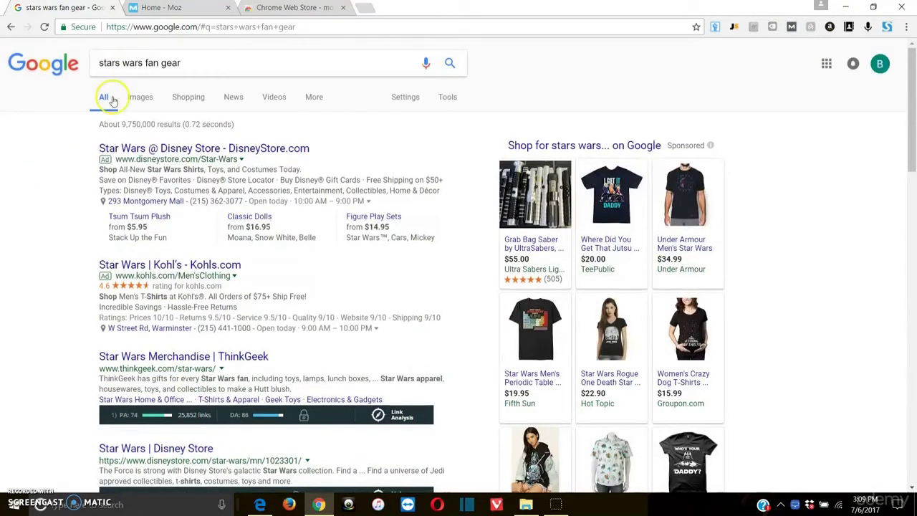
click(205, 62)
scroll(20, 209, down, 7)
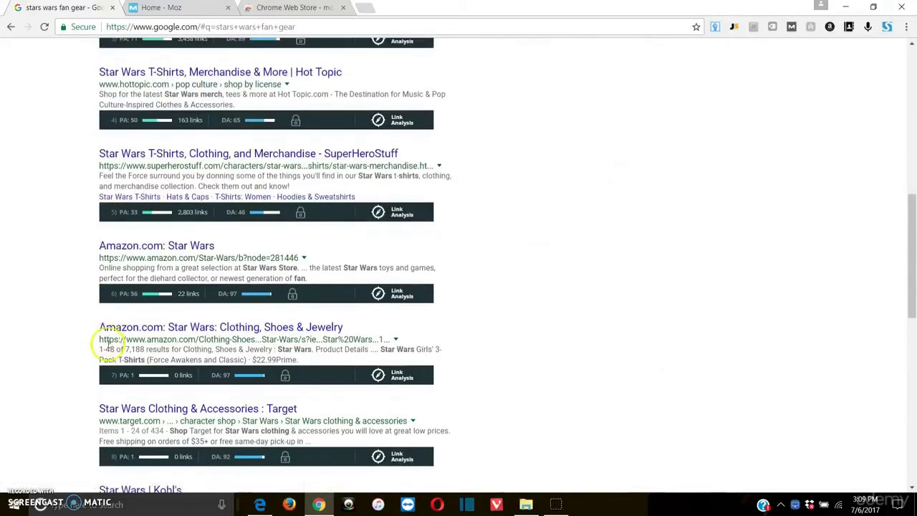
scroll(190, 294, up, 3)
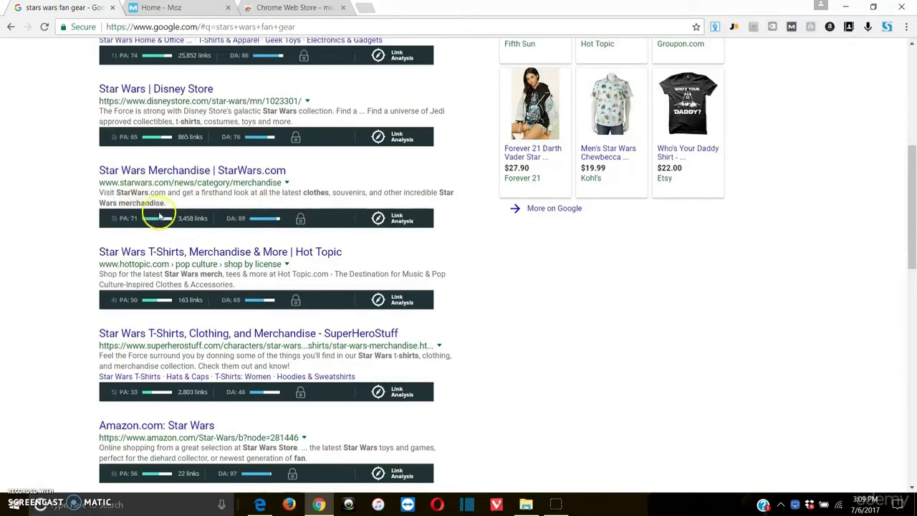
scroll(215, 172, up, 2)
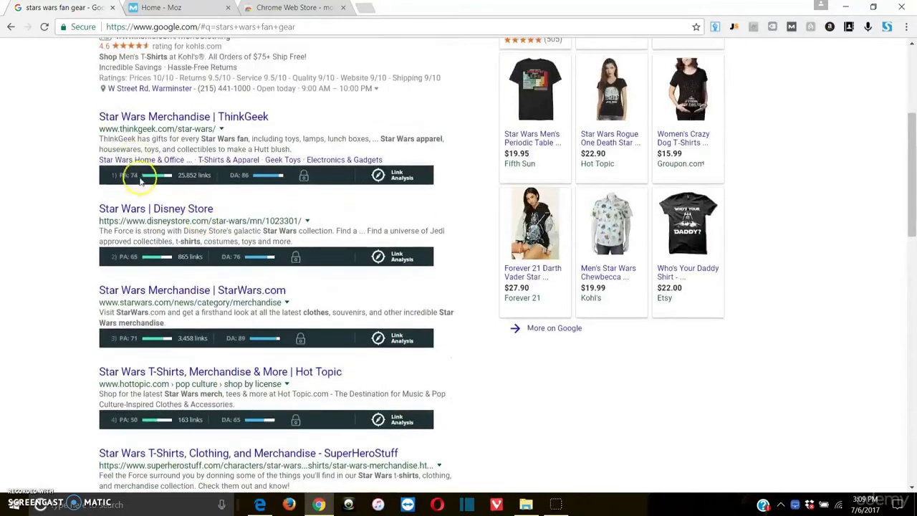
scroll(143, 194, down, 3)
scroll(139, 214, down, 1)
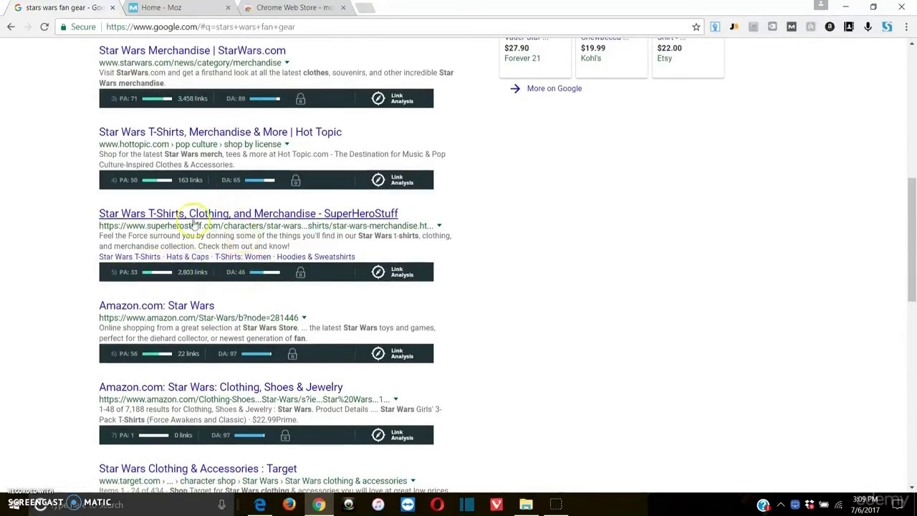
scroll(197, 231, down, 3)
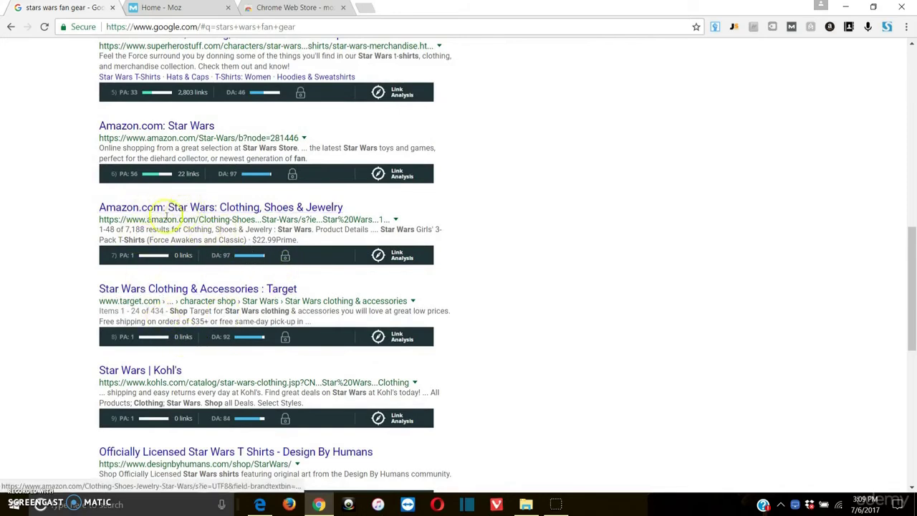
scroll(161, 243, down, 3)
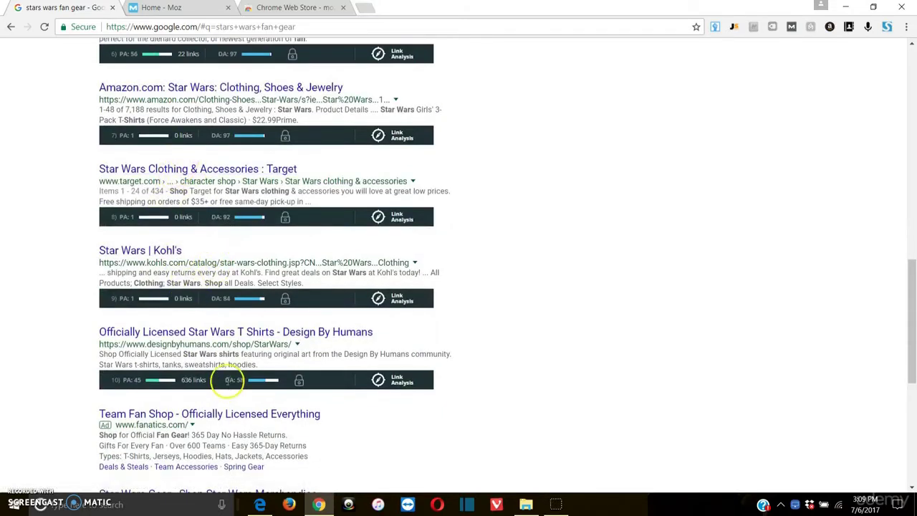
scroll(215, 344, up, 3)
scroll(204, 315, up, 3)
scroll(199, 308, down, 3)
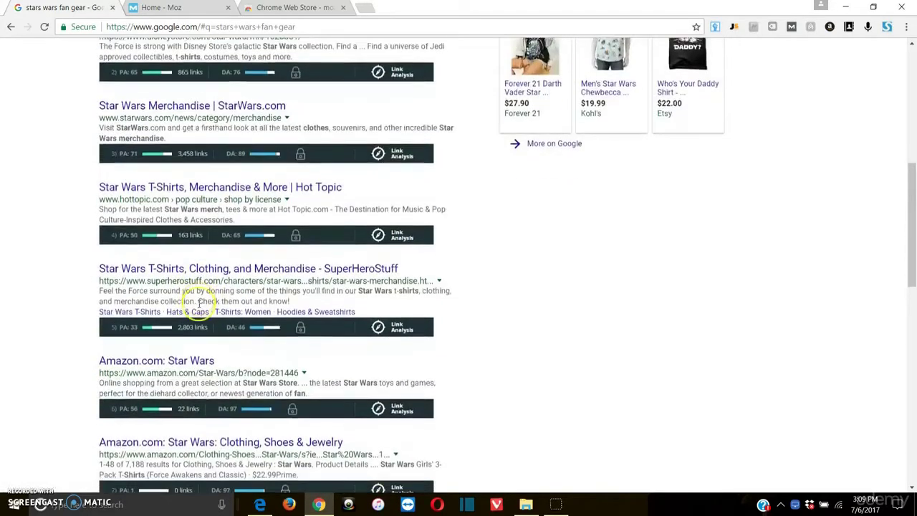
scroll(205, 307, down, 1)
scroll(219, 313, up, 2)
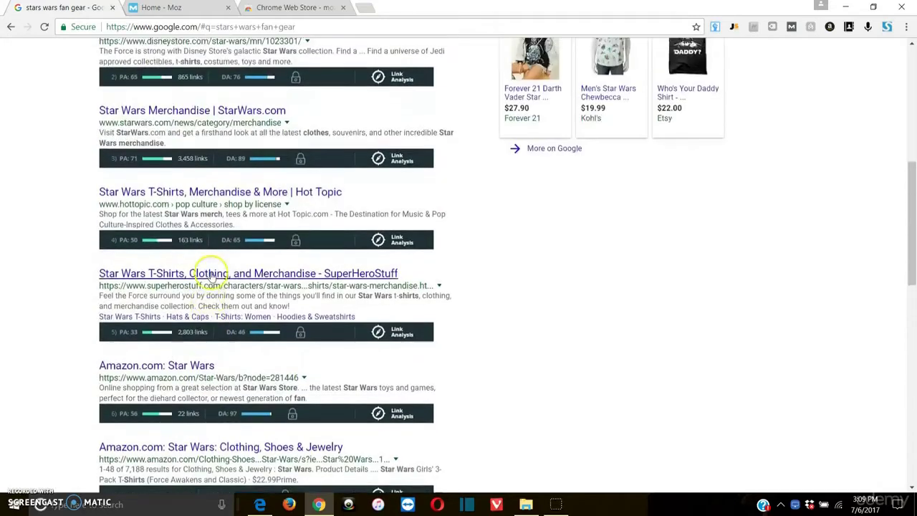
scroll(213, 194, up, 5)
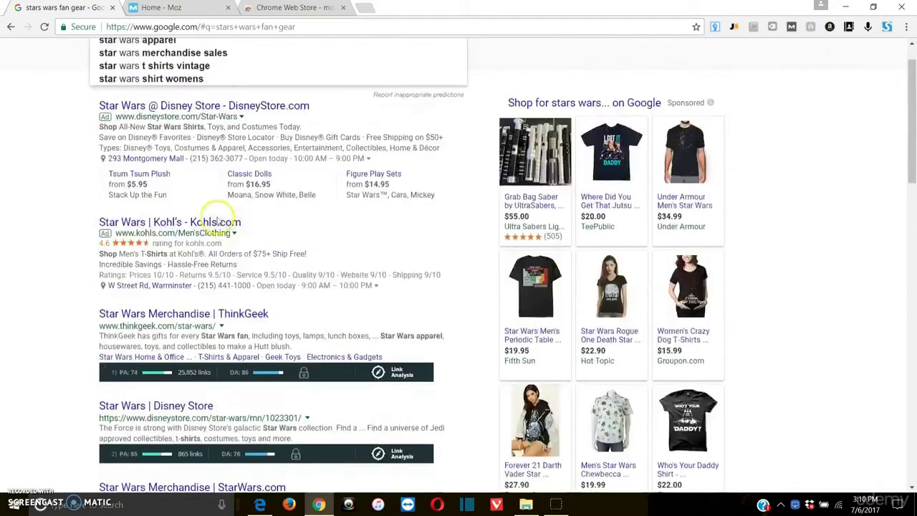
- Select the 'stars wars fan gear' query, then return to the star wars Keyword Planner ideas in Edge
triple_click(211, 63)
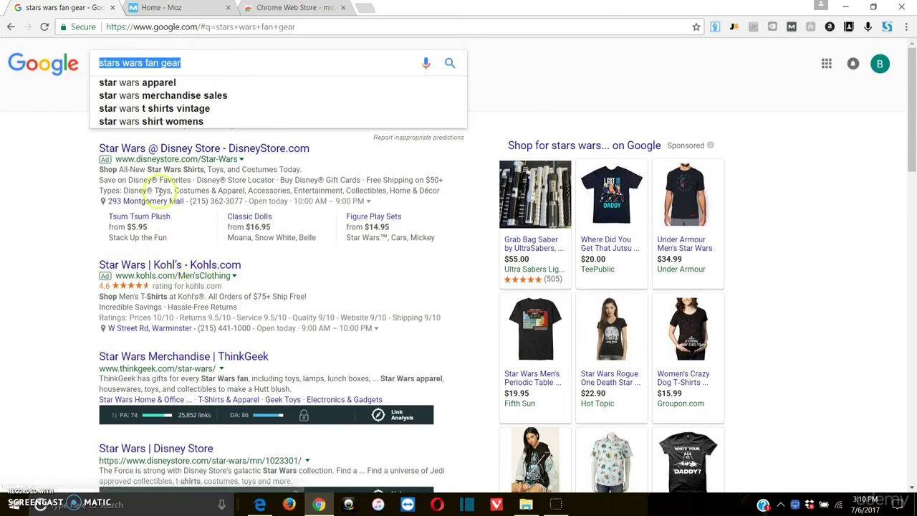
click(188, 62)
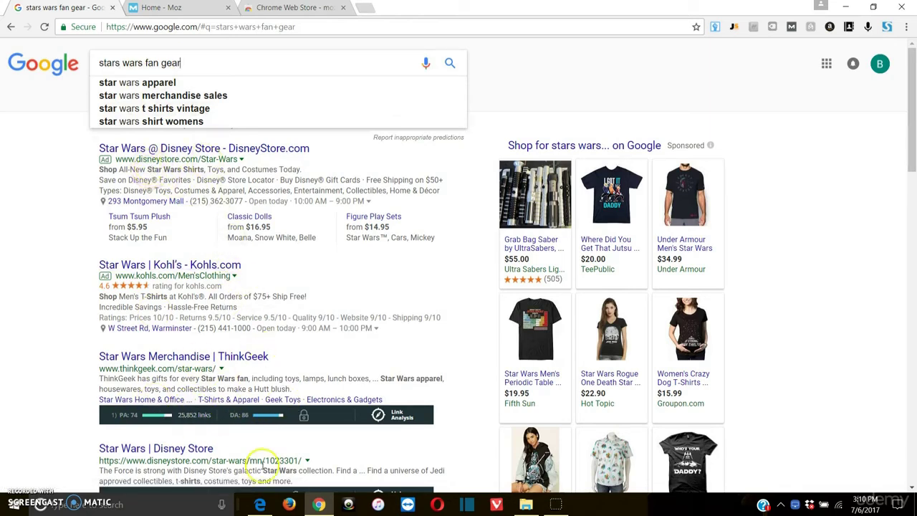
click(260, 504)
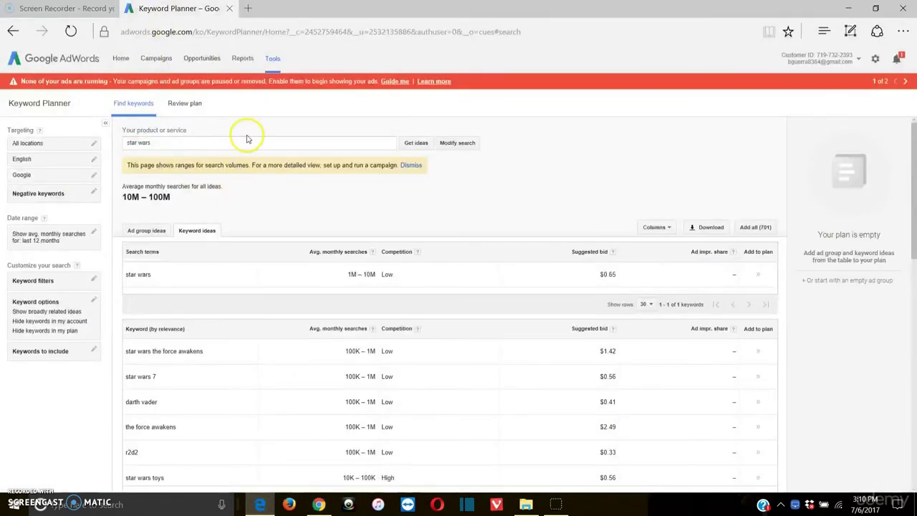